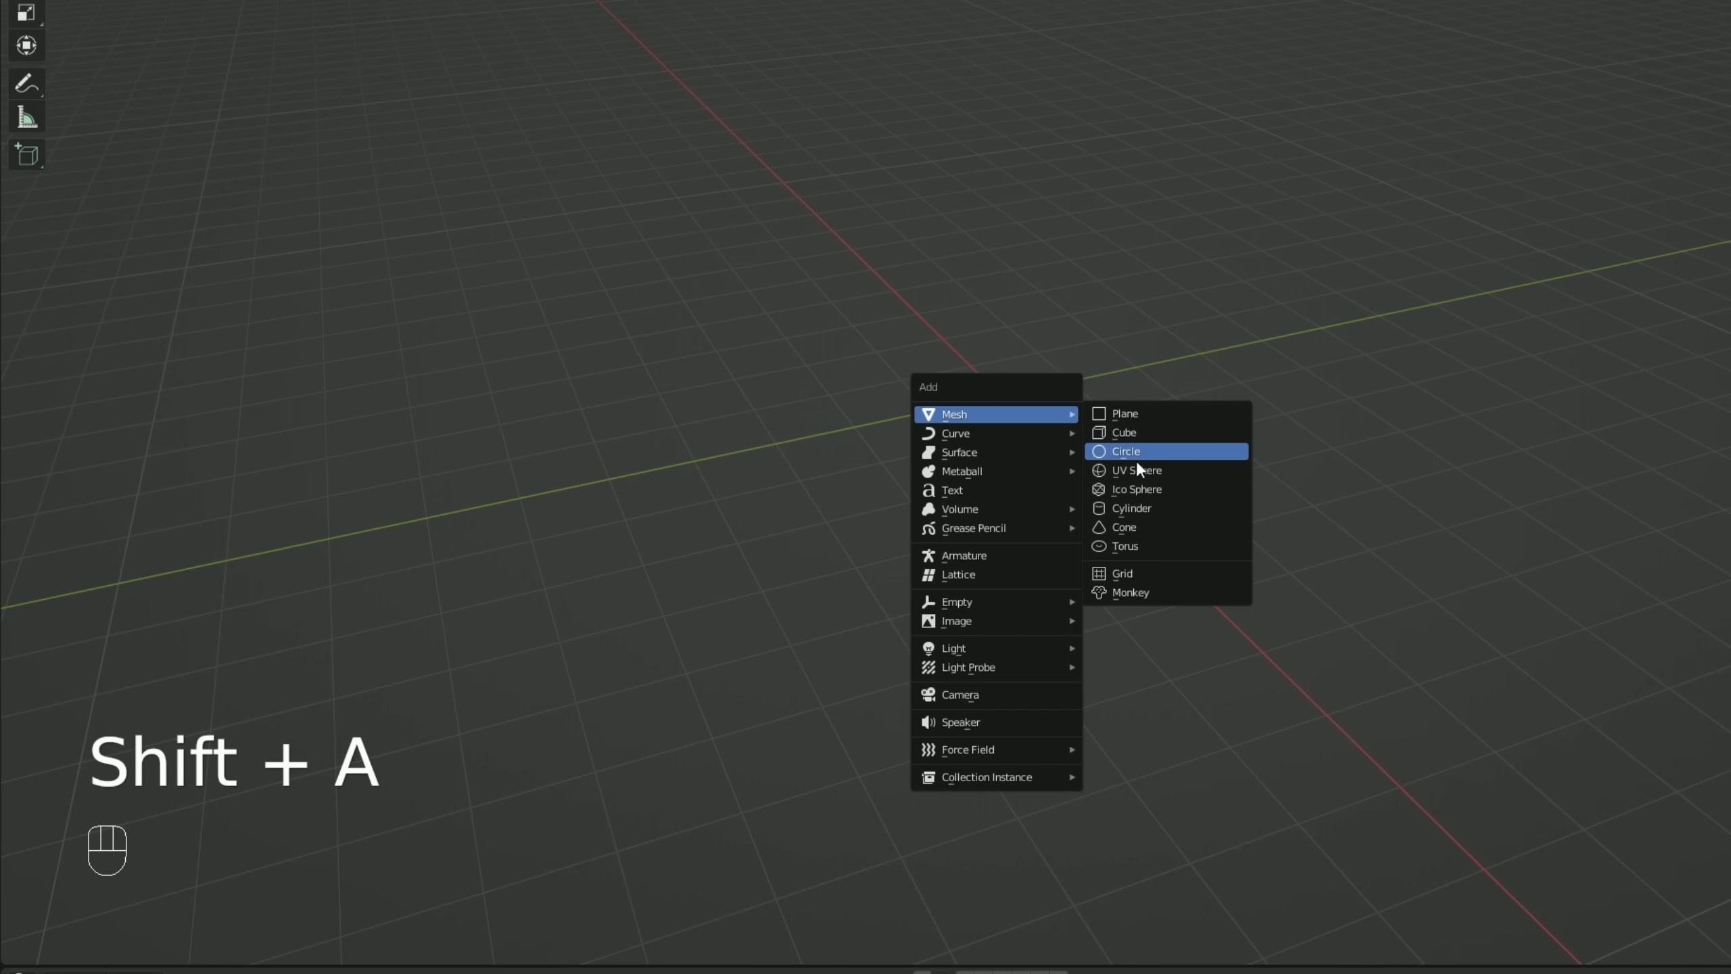
- Add a cylinder mesh with its cap fill type set to Nothing
click(1129, 508)
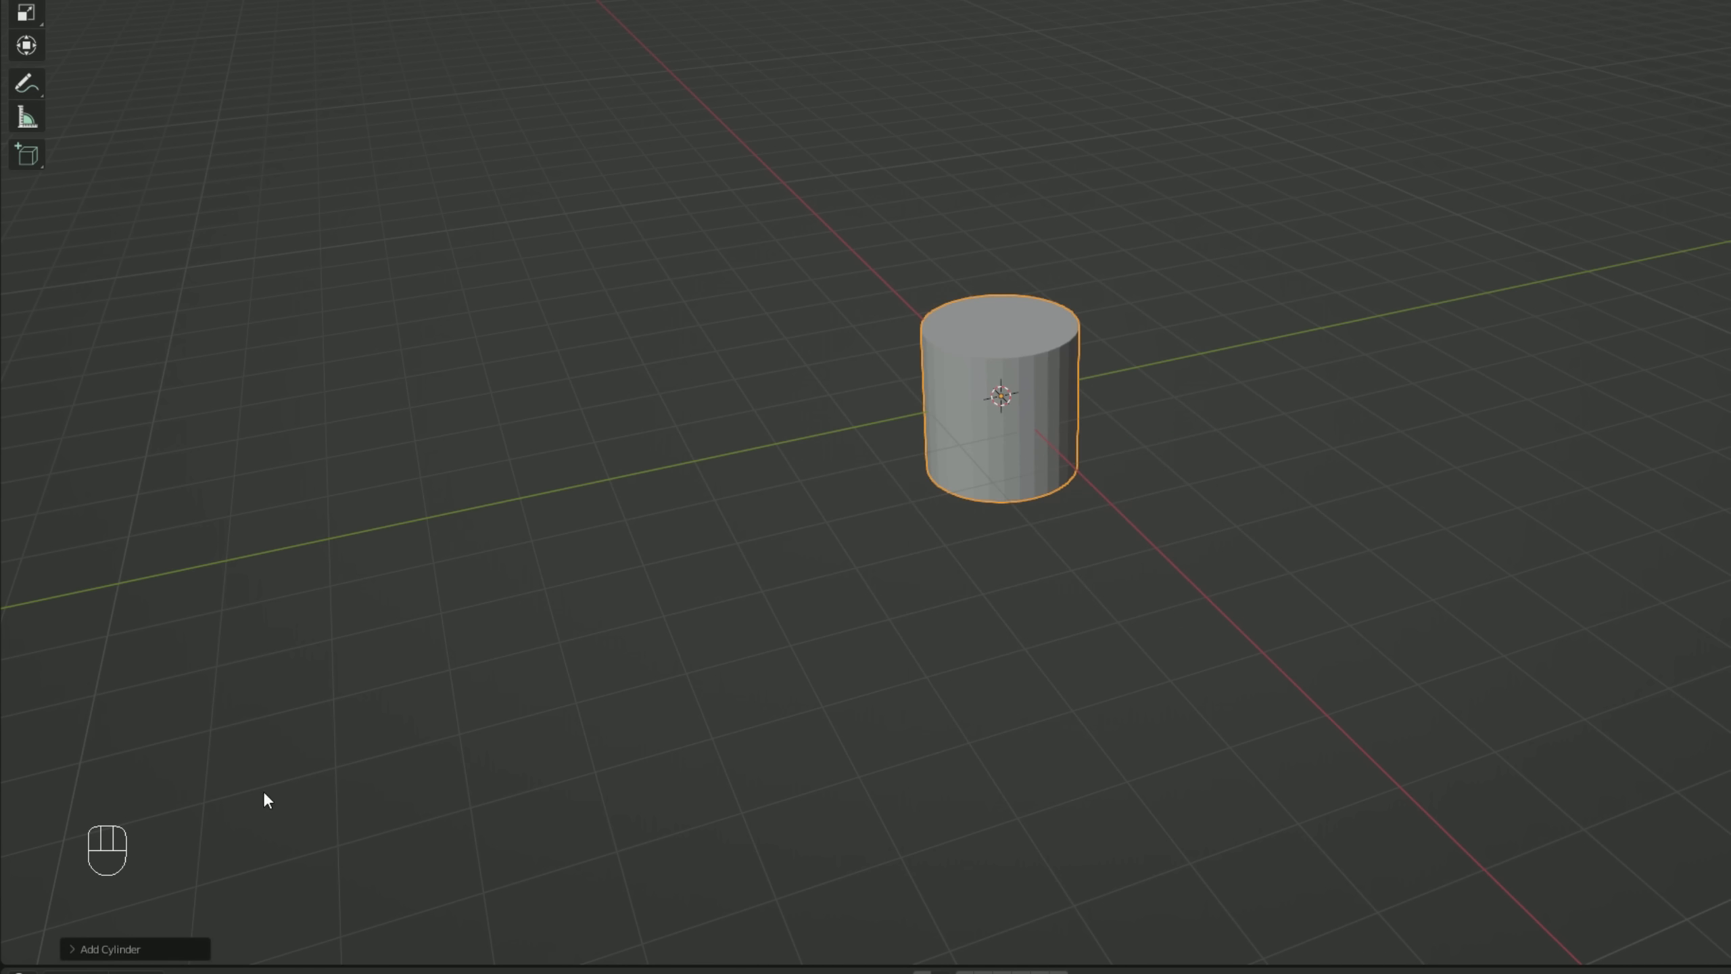
click(74, 949)
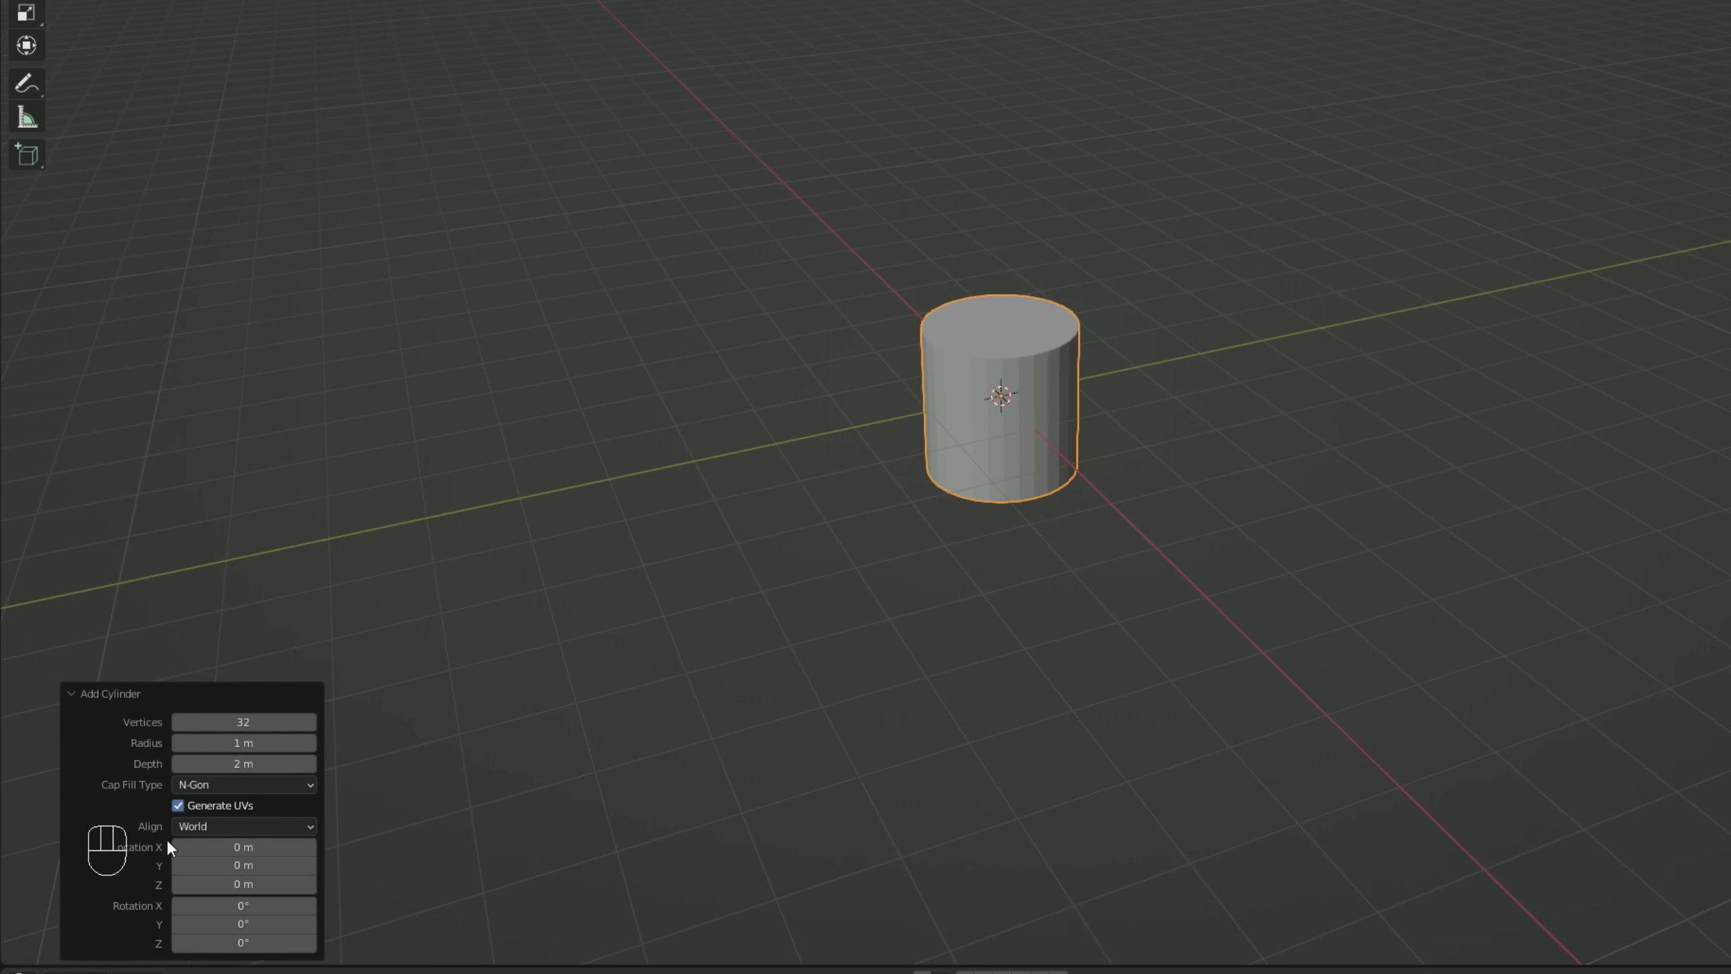
drag(242, 723, 247, 727)
double_click(259, 723)
key(Escape)
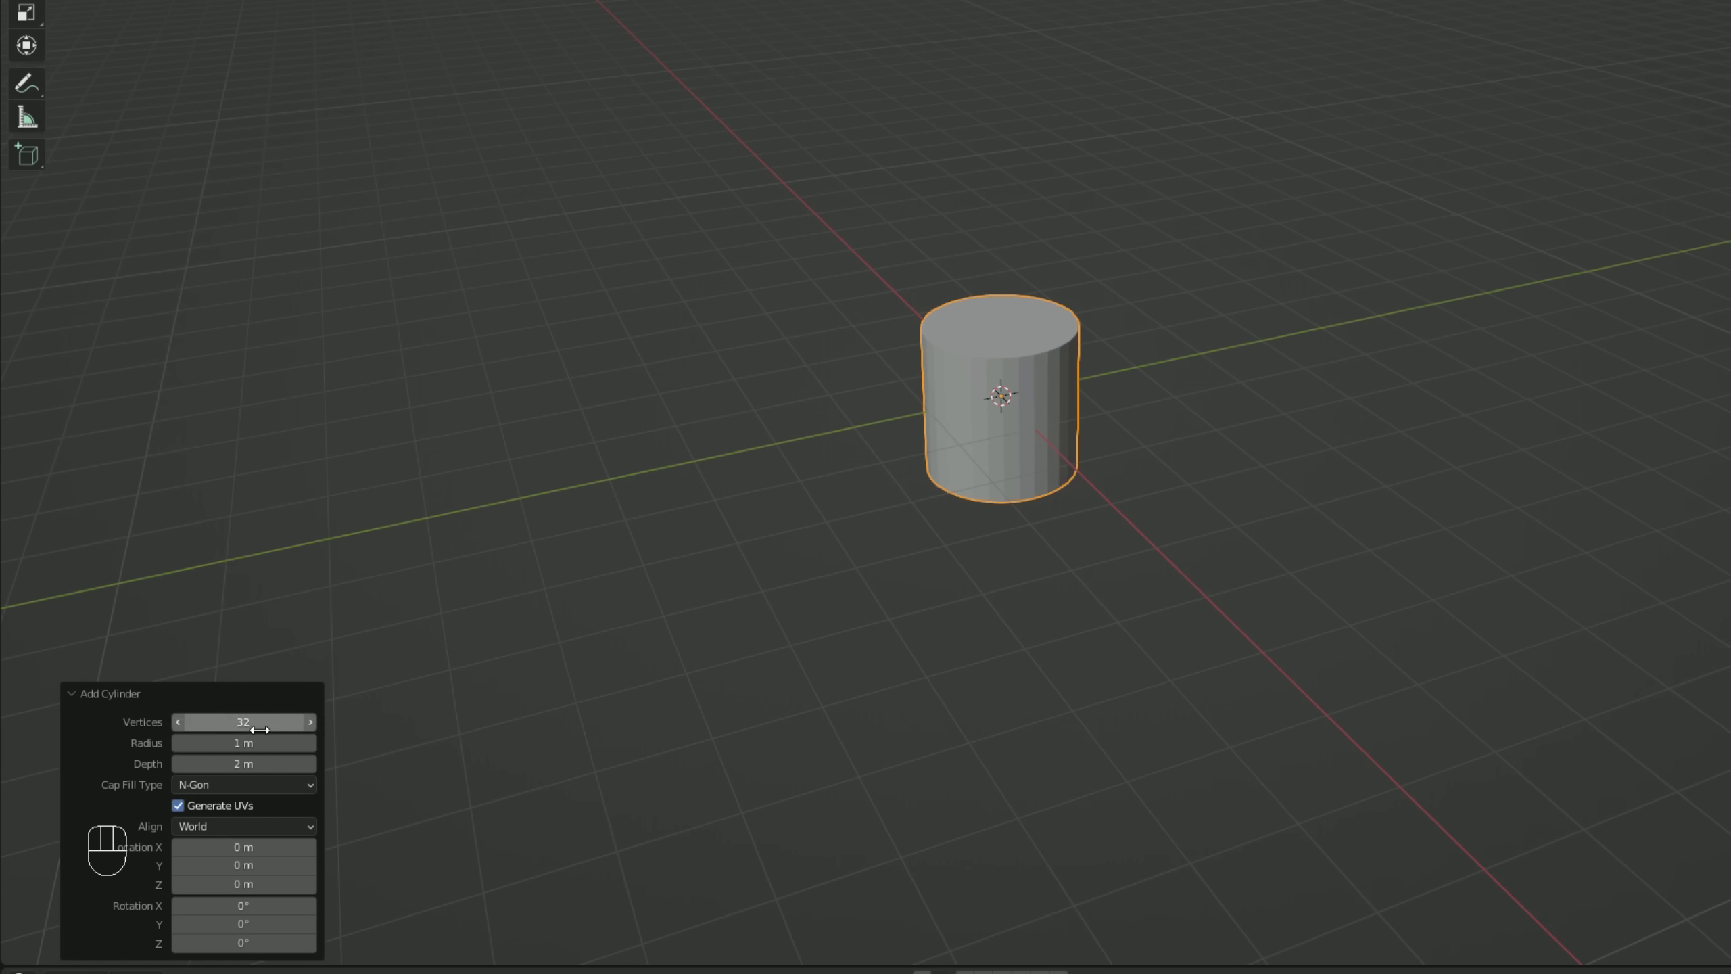
click(255, 786)
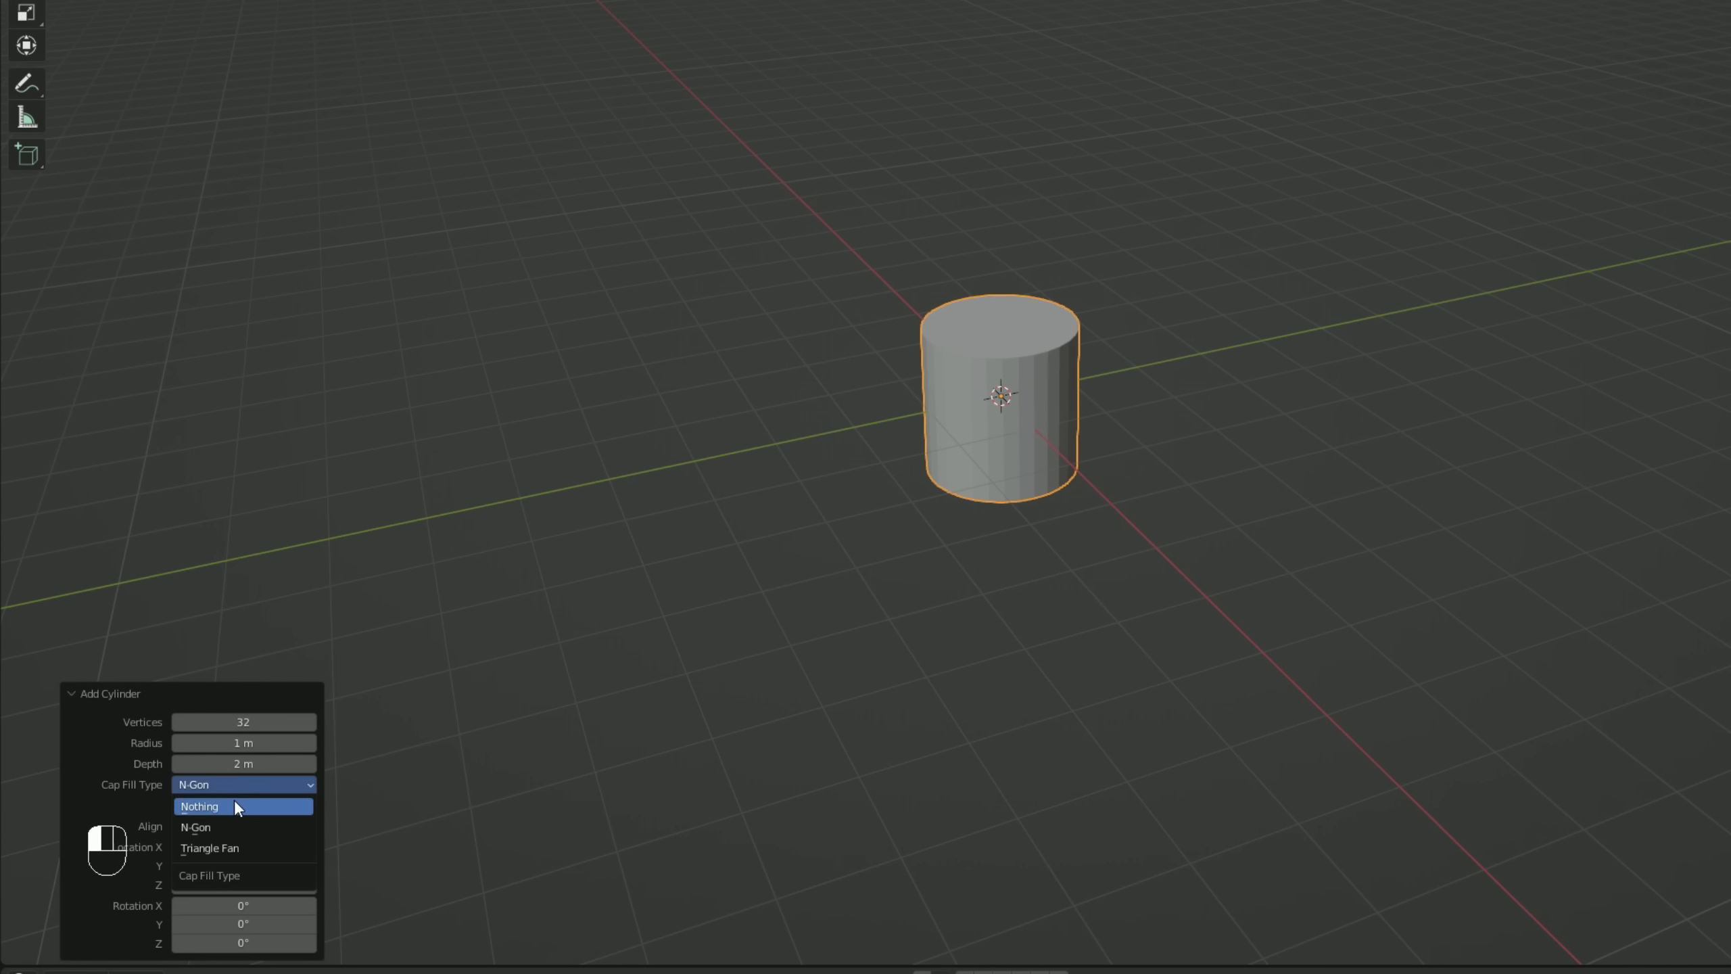
click(235, 801)
scroll(934, 395, up, 3)
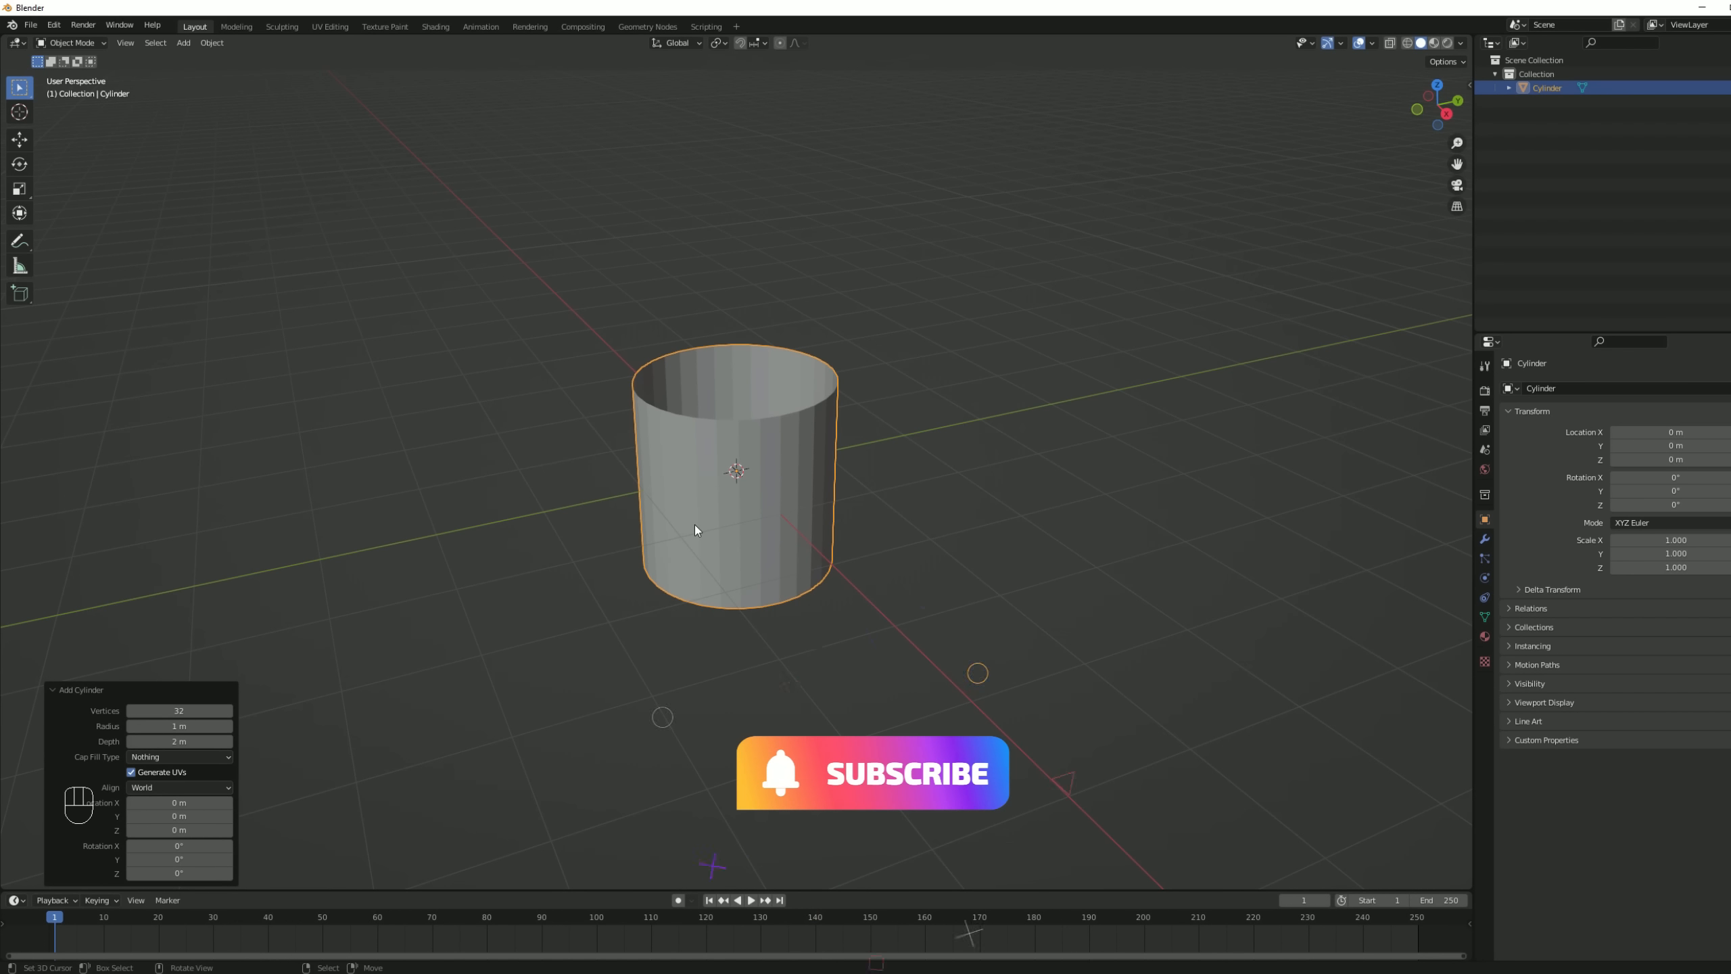
- Enter Edit Mode and rotate the whole open cylinder 90° about the Y axis
key(Tab)
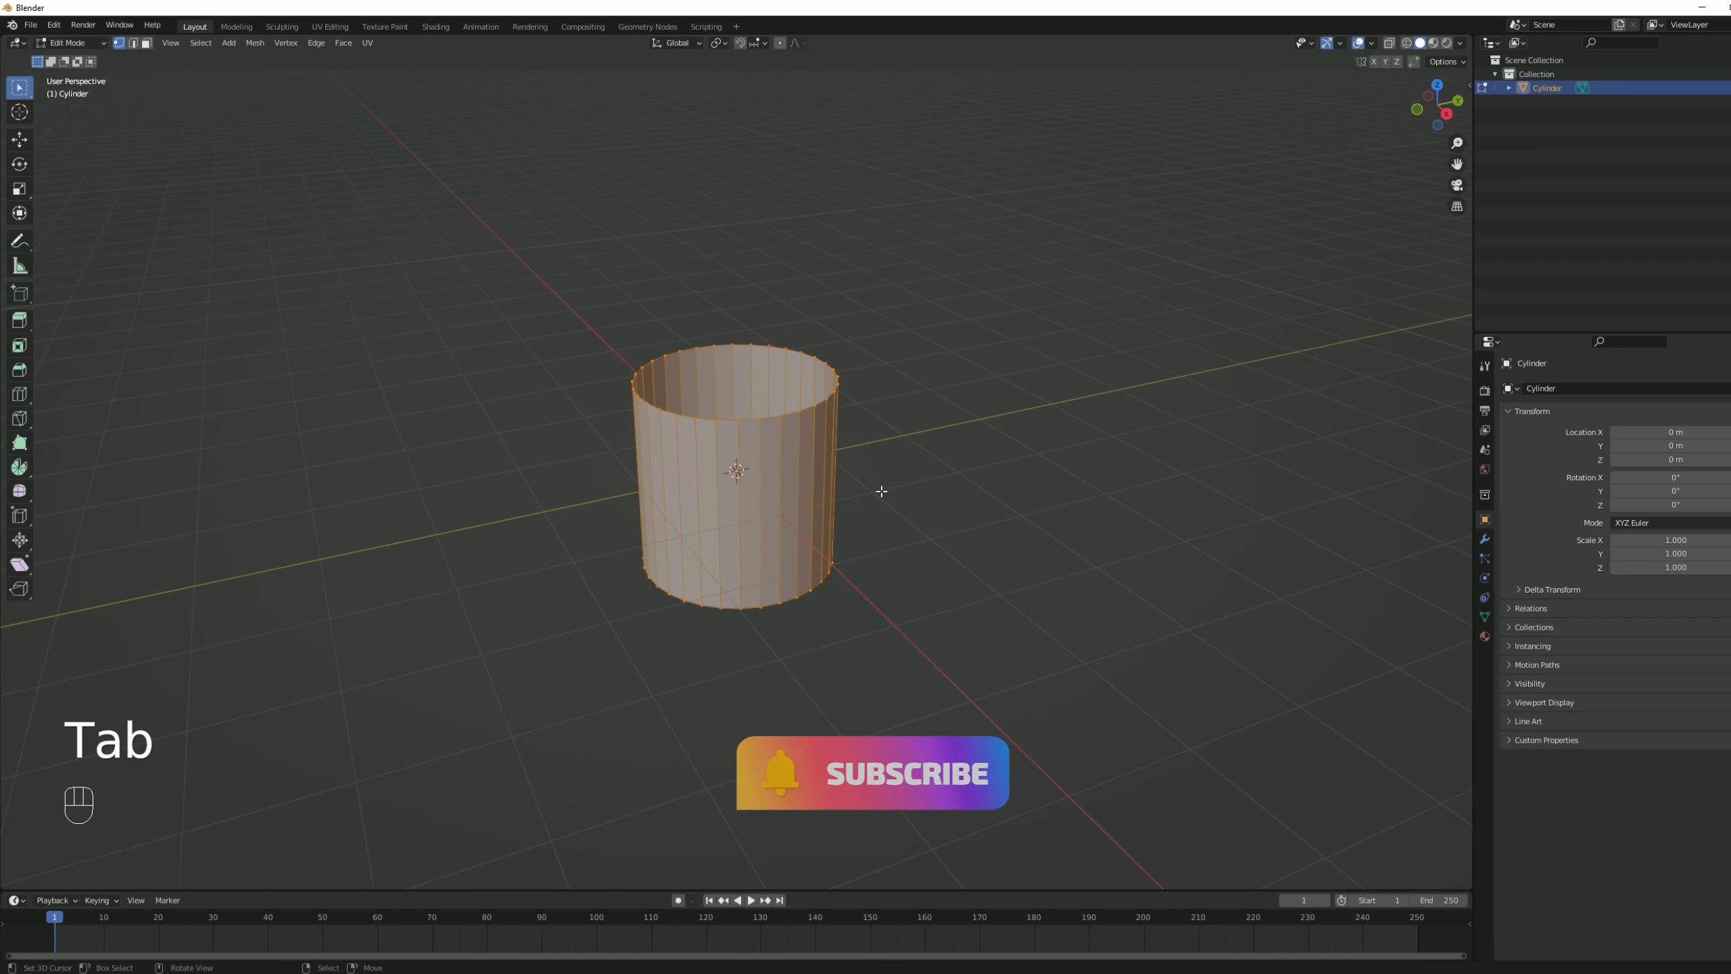
key(r)
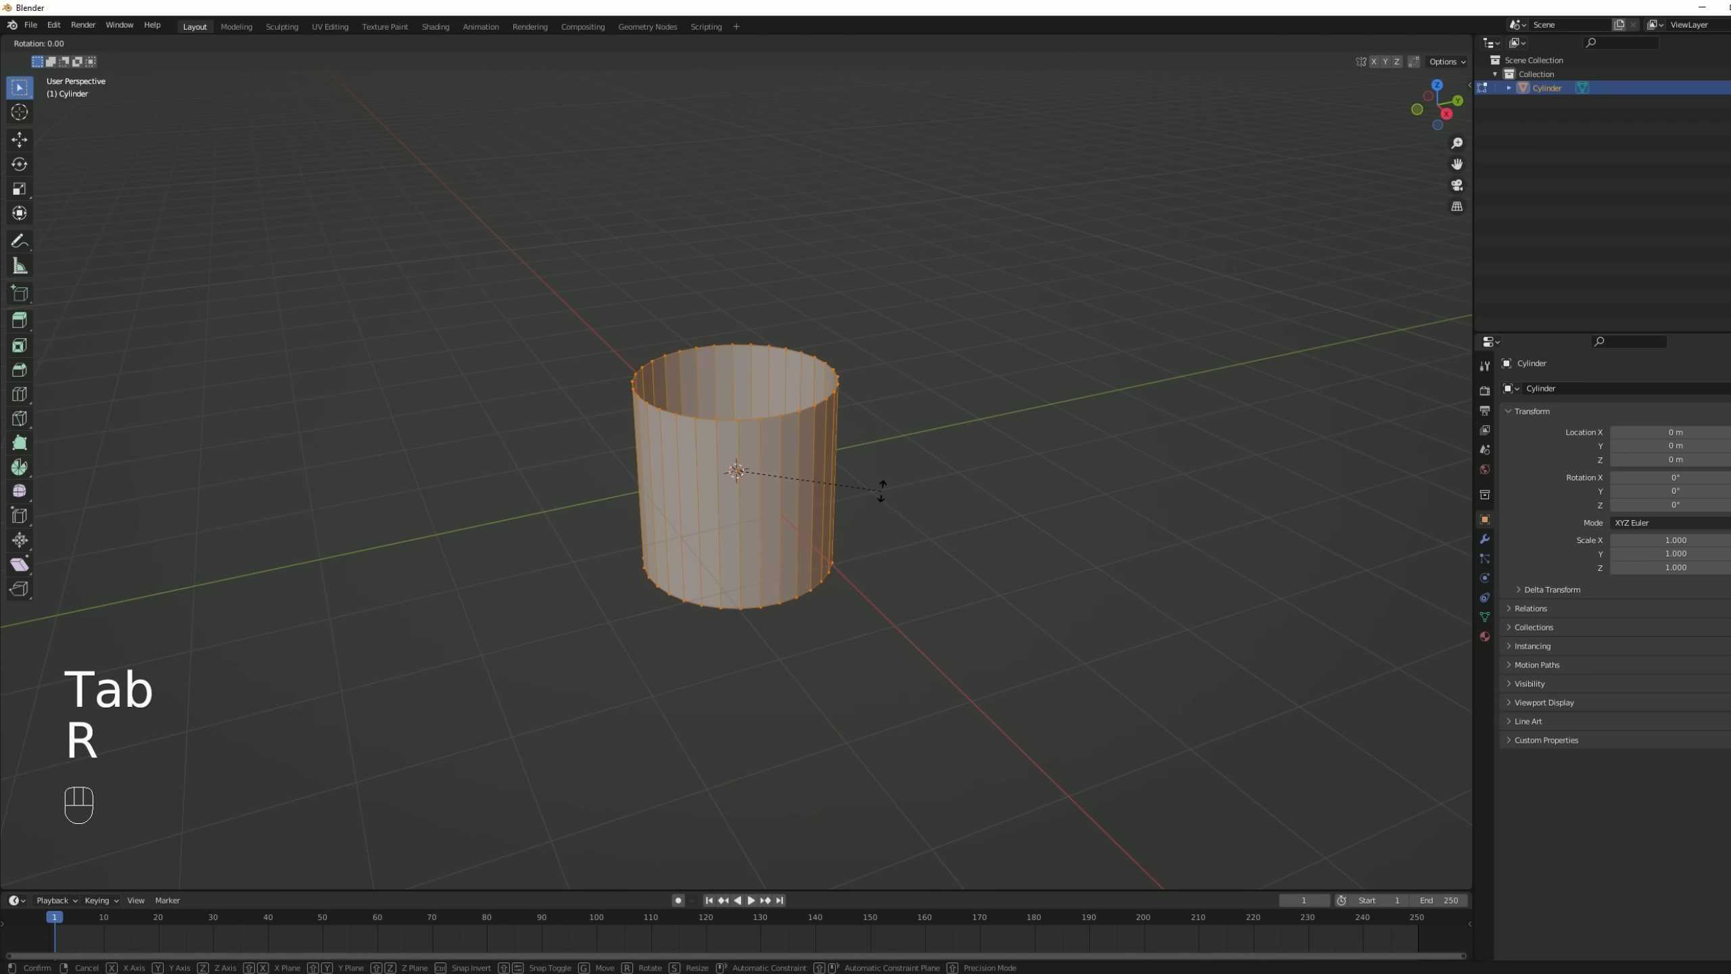
key(y)
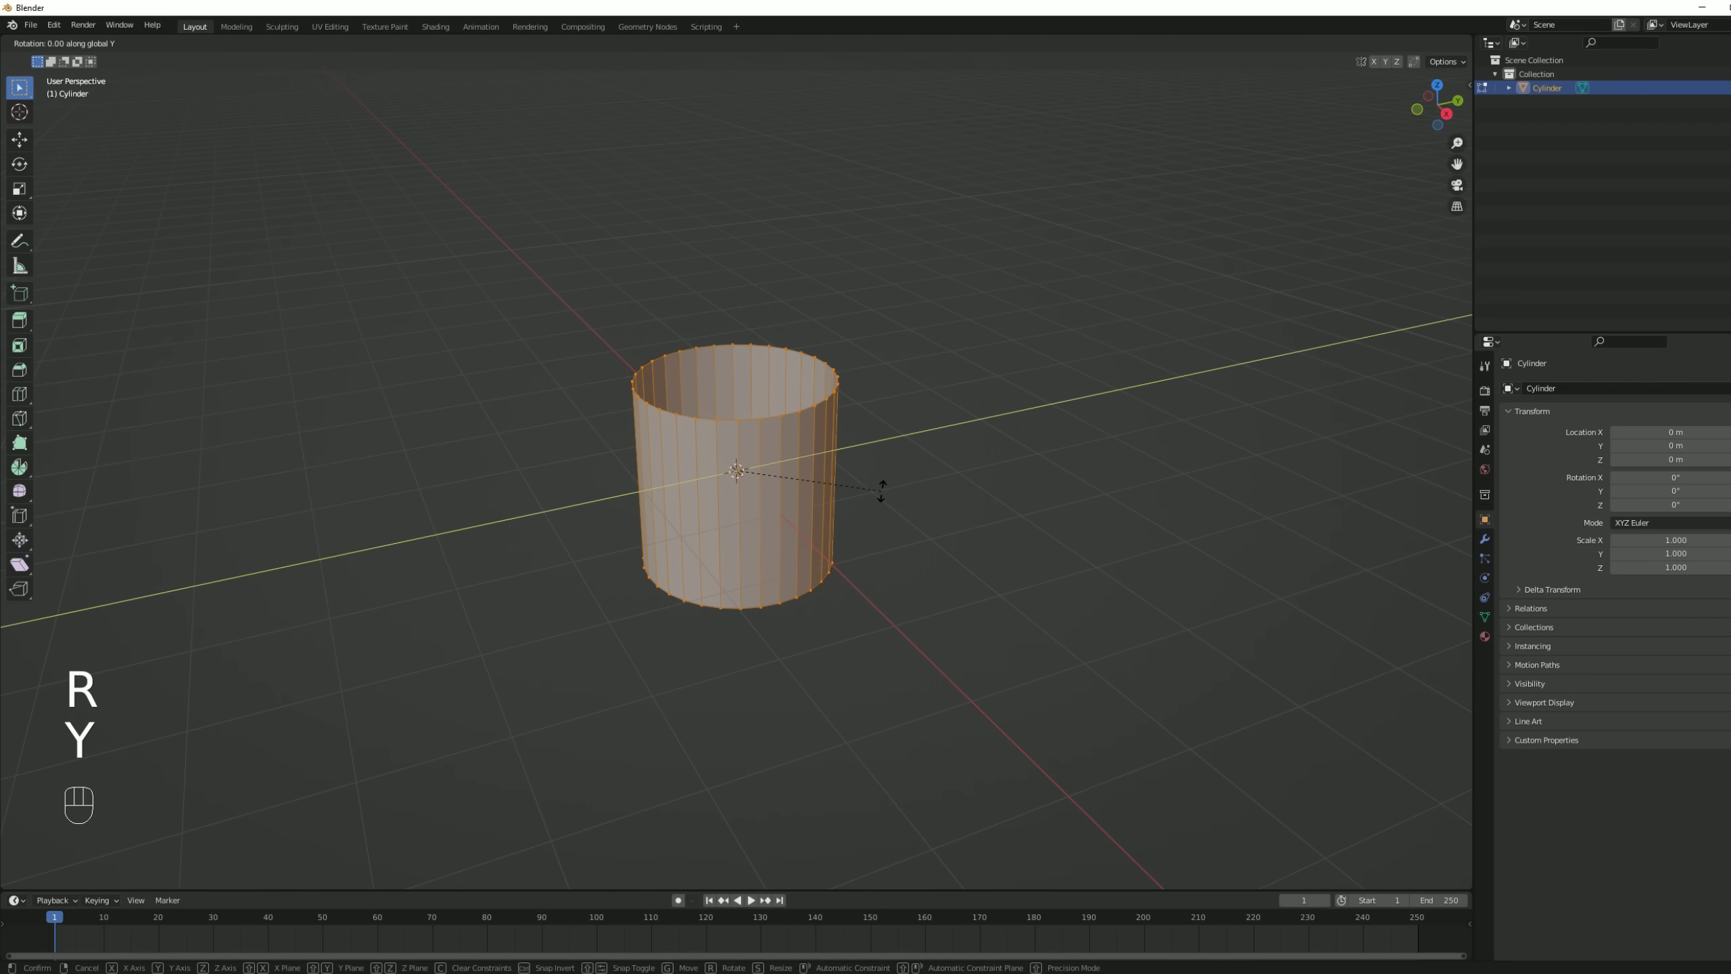
key(KP_9)
key(KP_0)
key(KP_Enter)
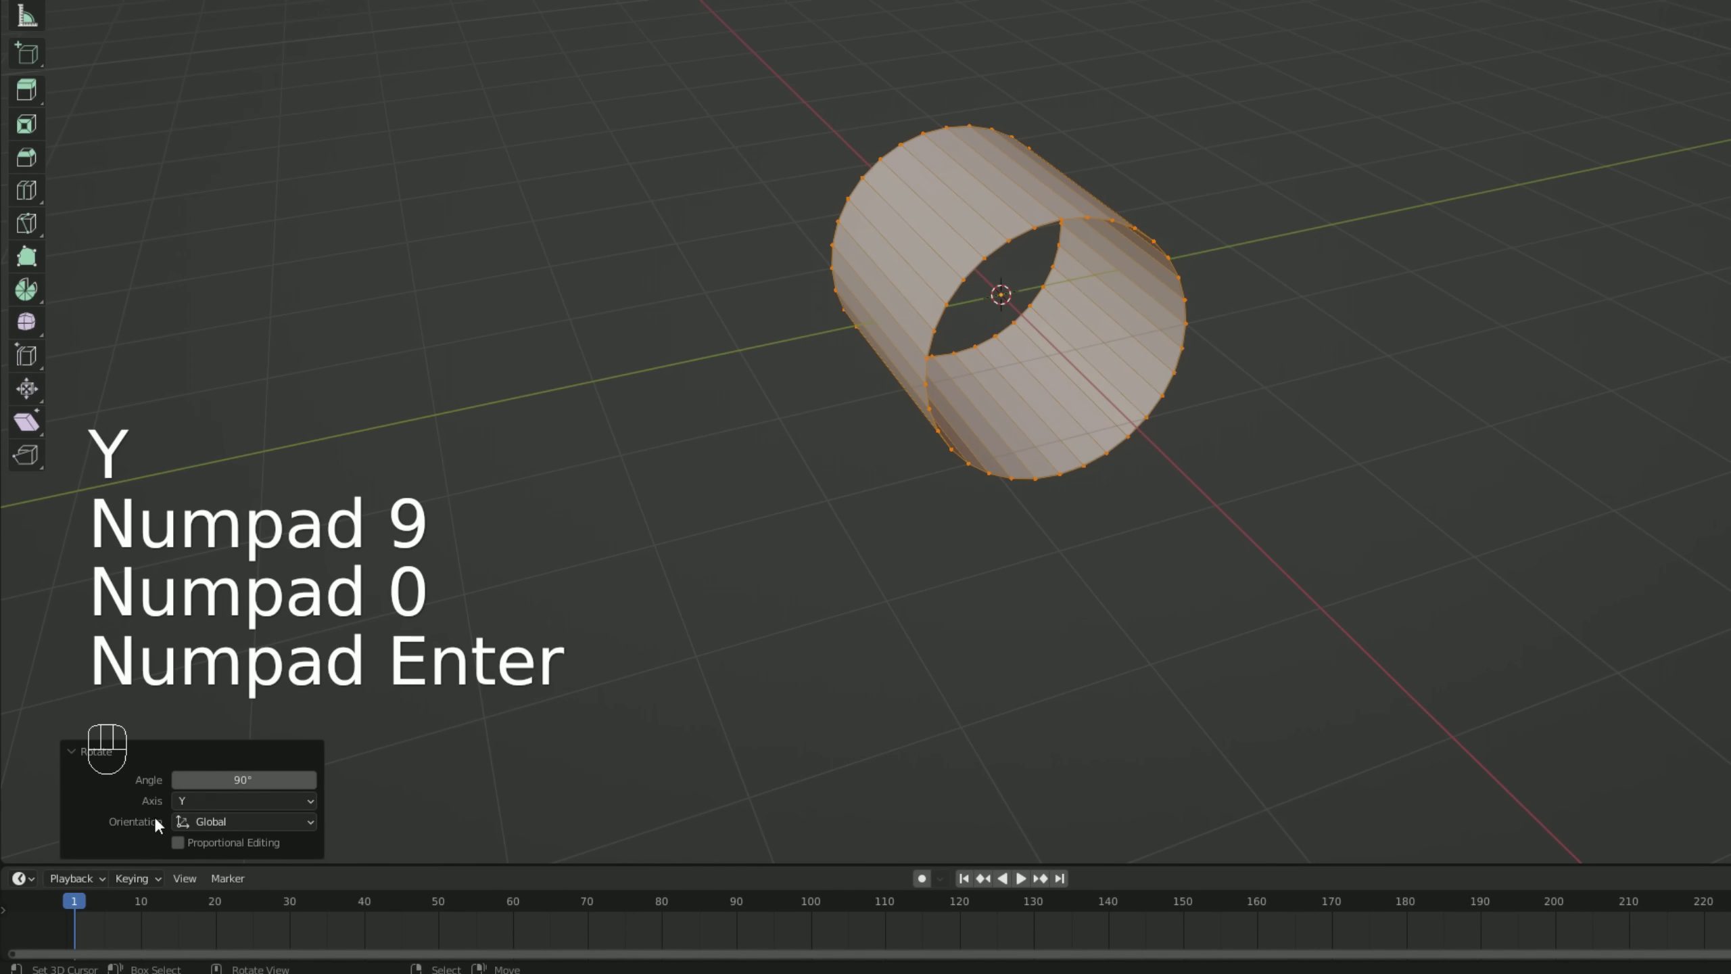
- Split the 3D viewport vertically and turn the new area into a UV Editor
drag(8, 855, 711, 772)
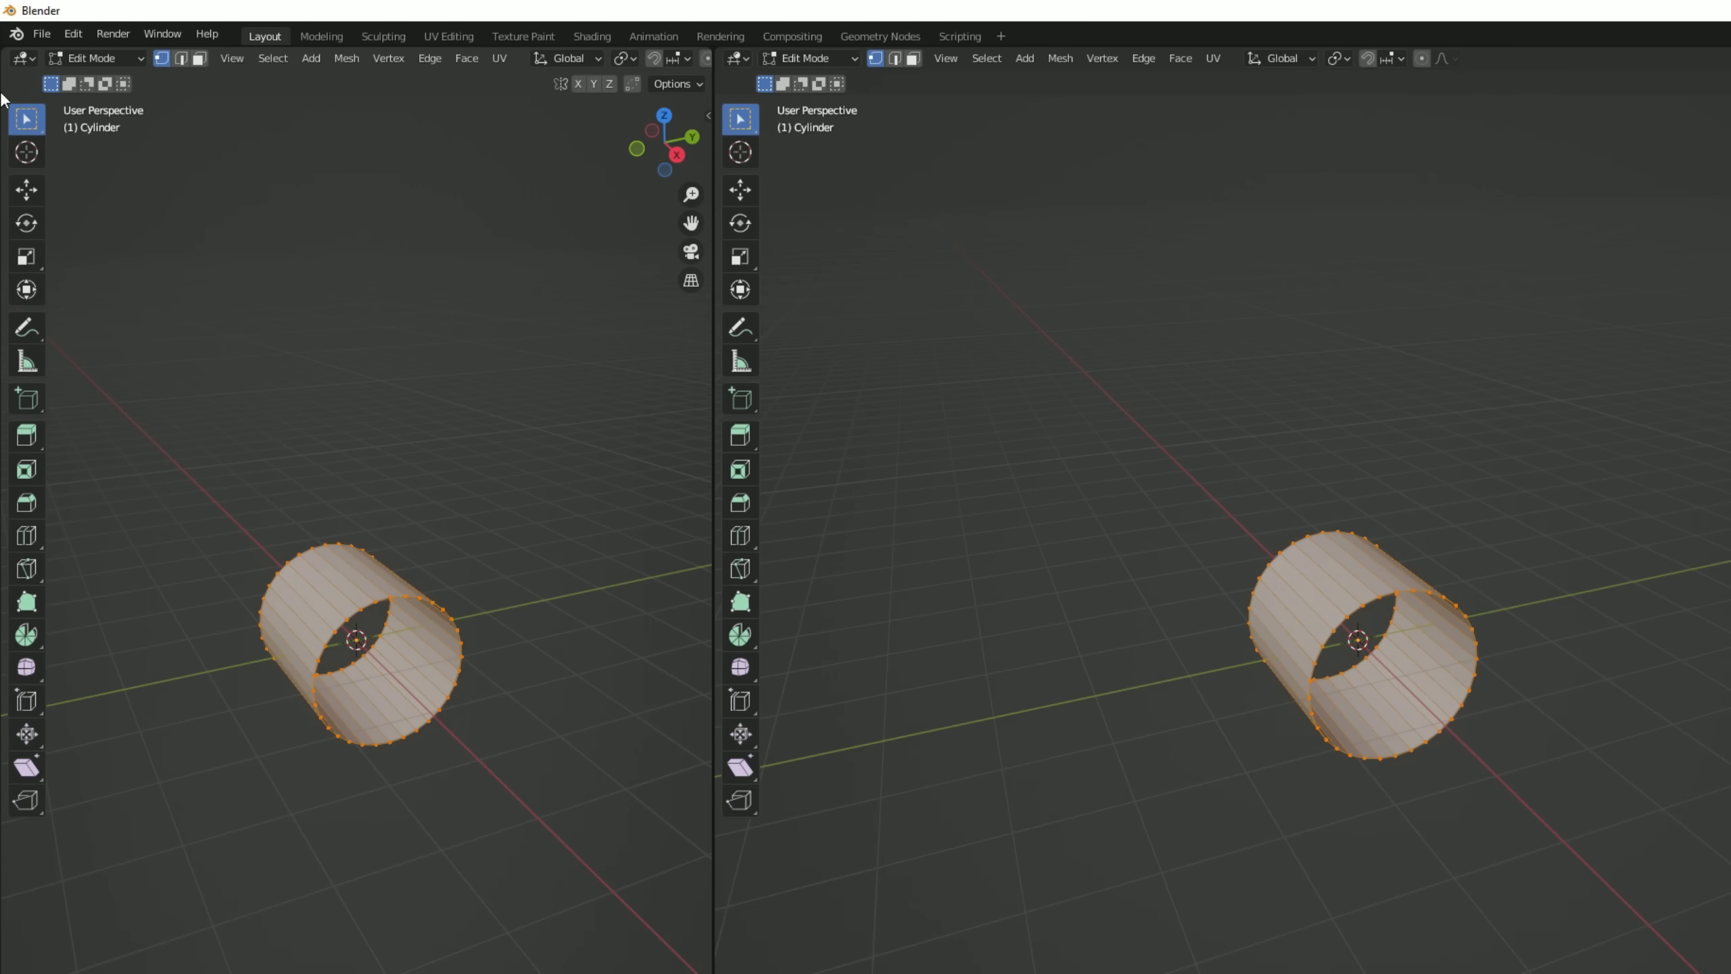
click(24, 58)
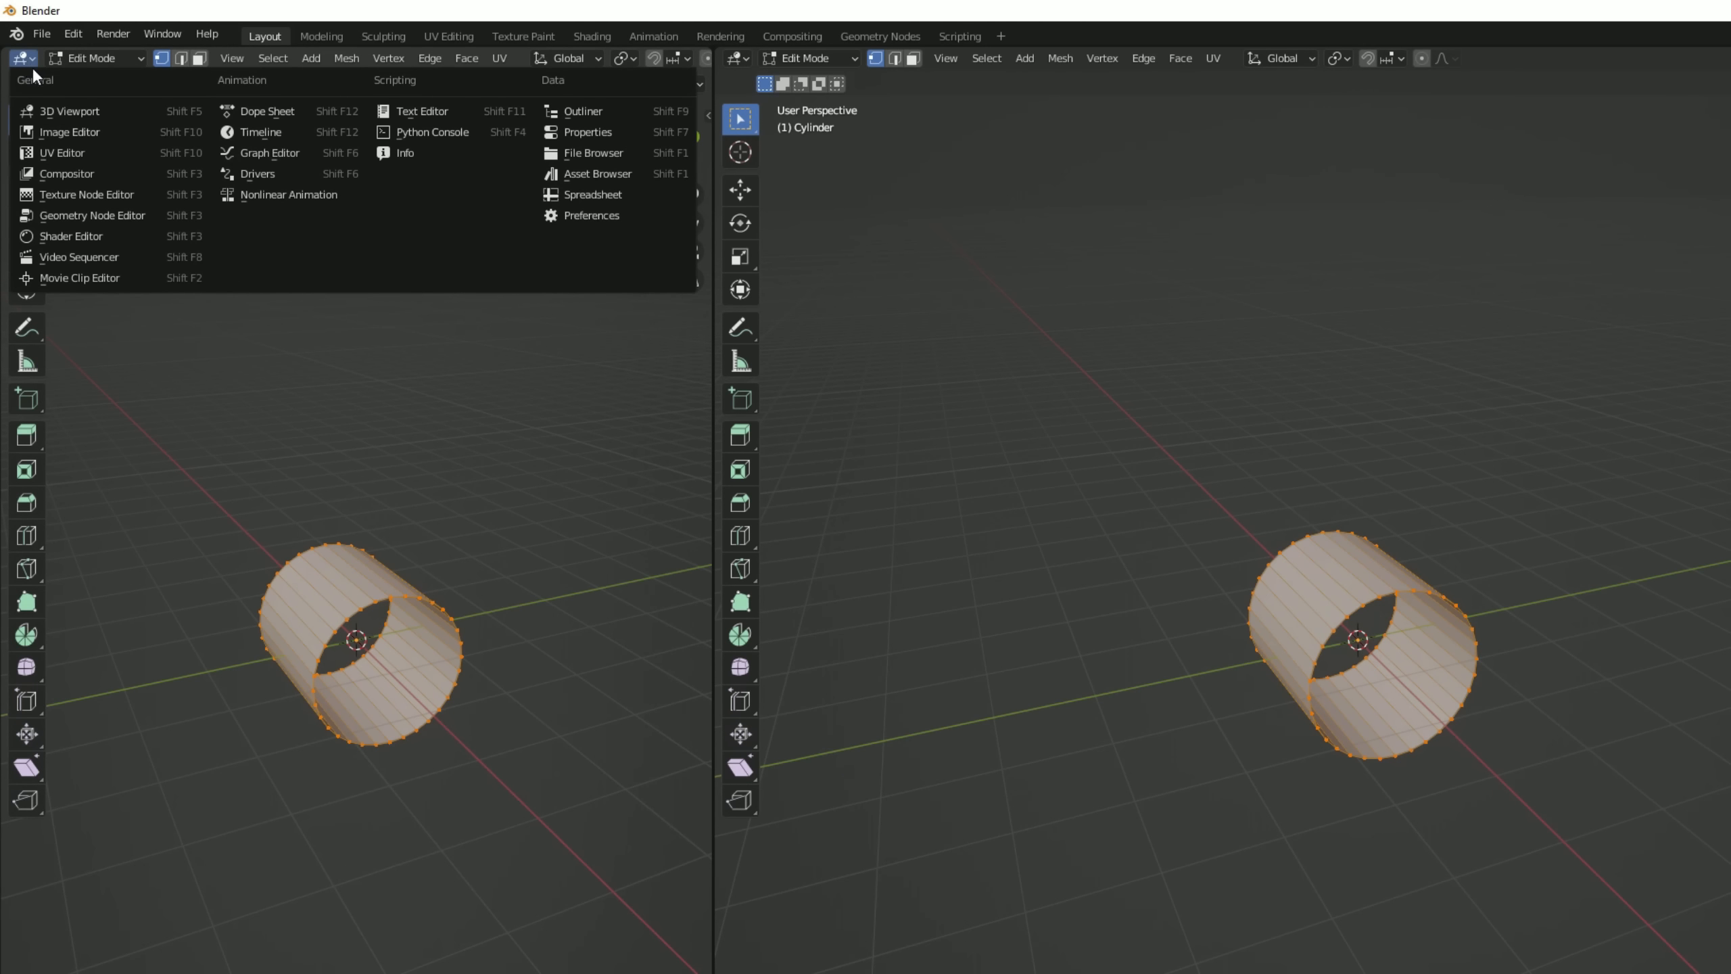
click(68, 153)
scroll(378, 565, up, 3)
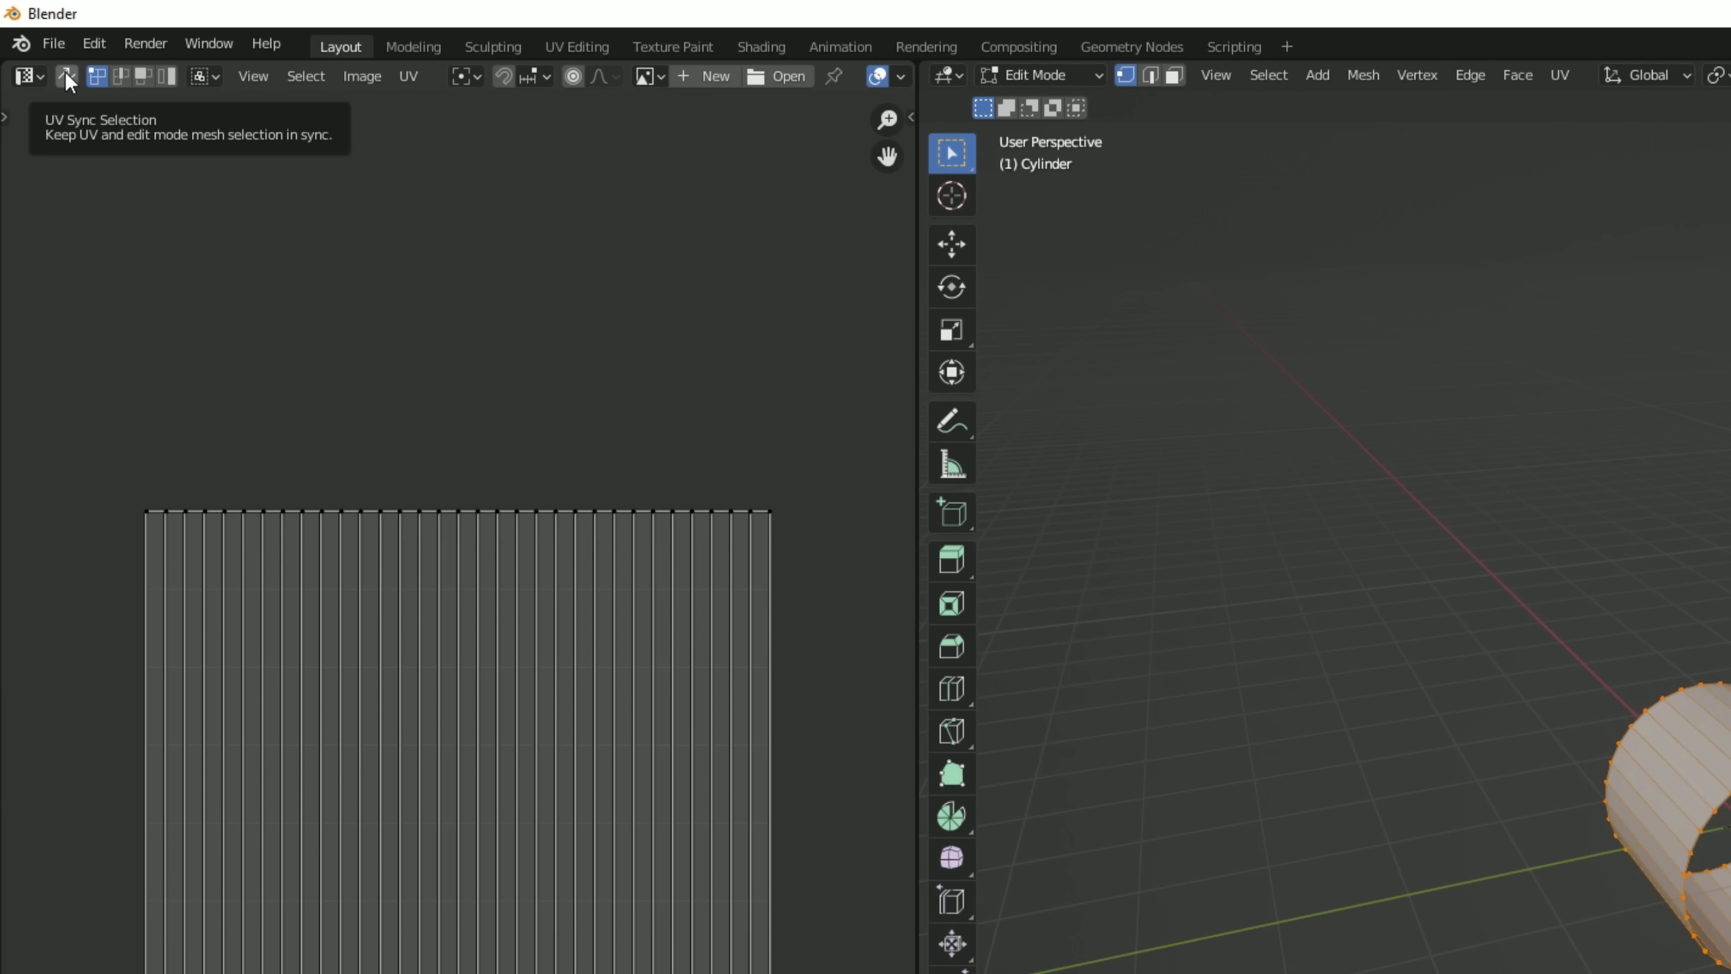
- Enable UV Sync Selection and Constrain to Image Bounds for the UV layout
click(66, 76)
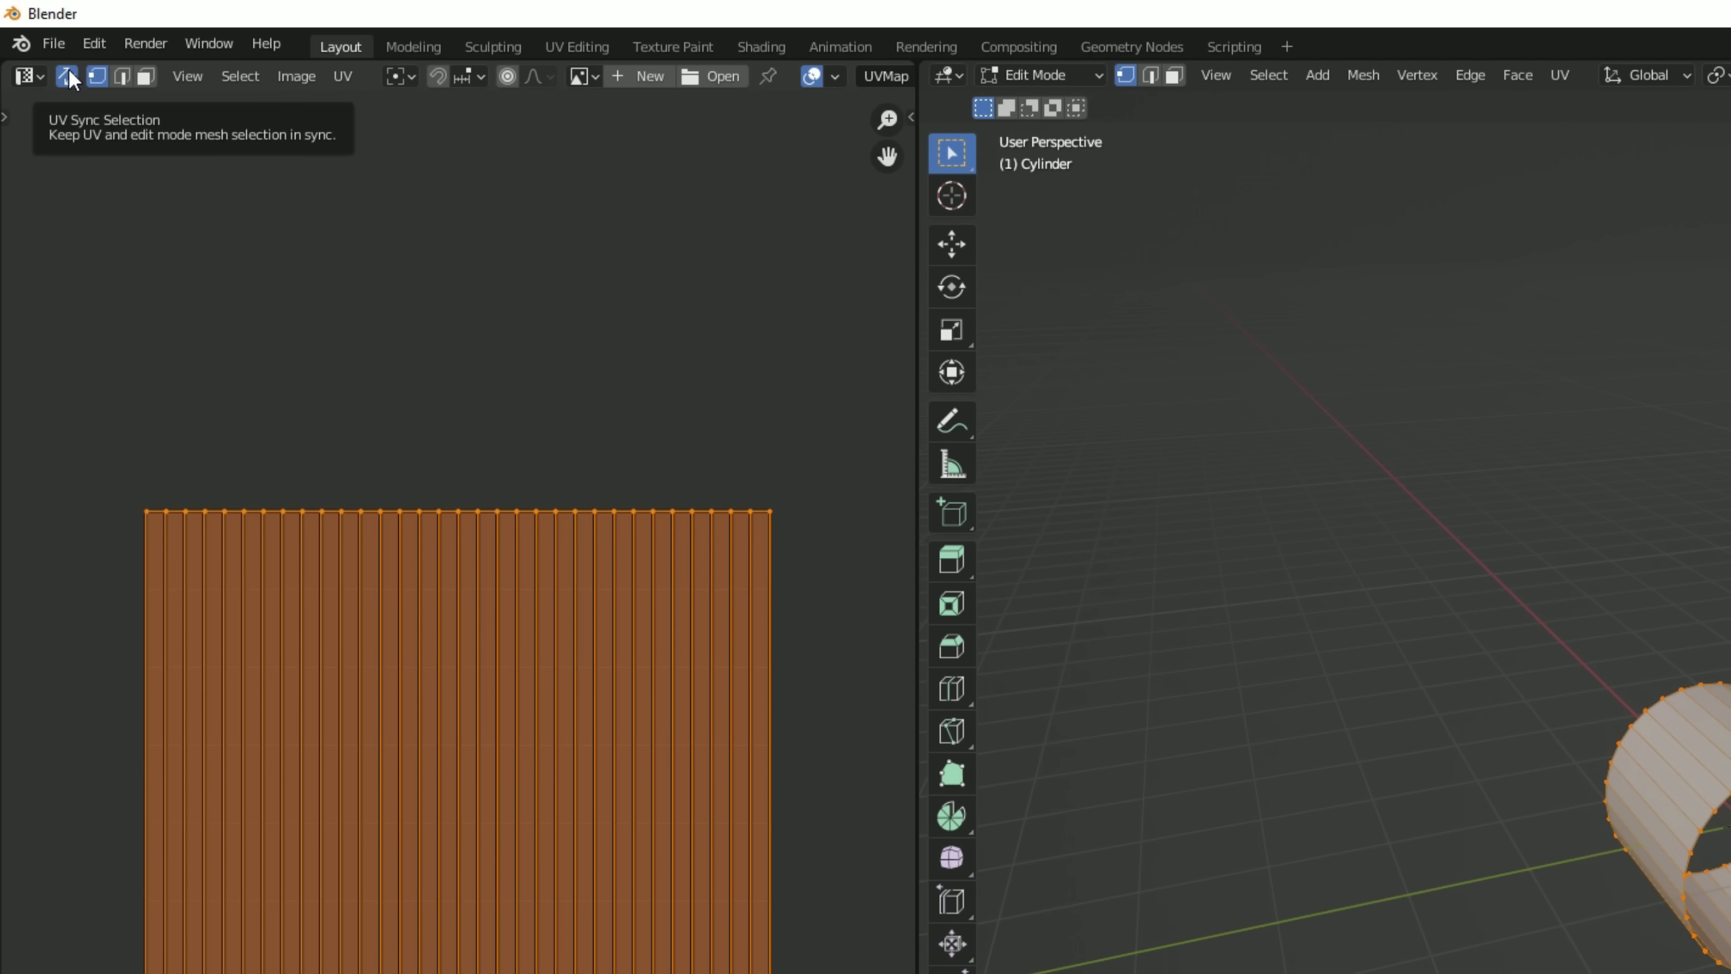
click(330, 76)
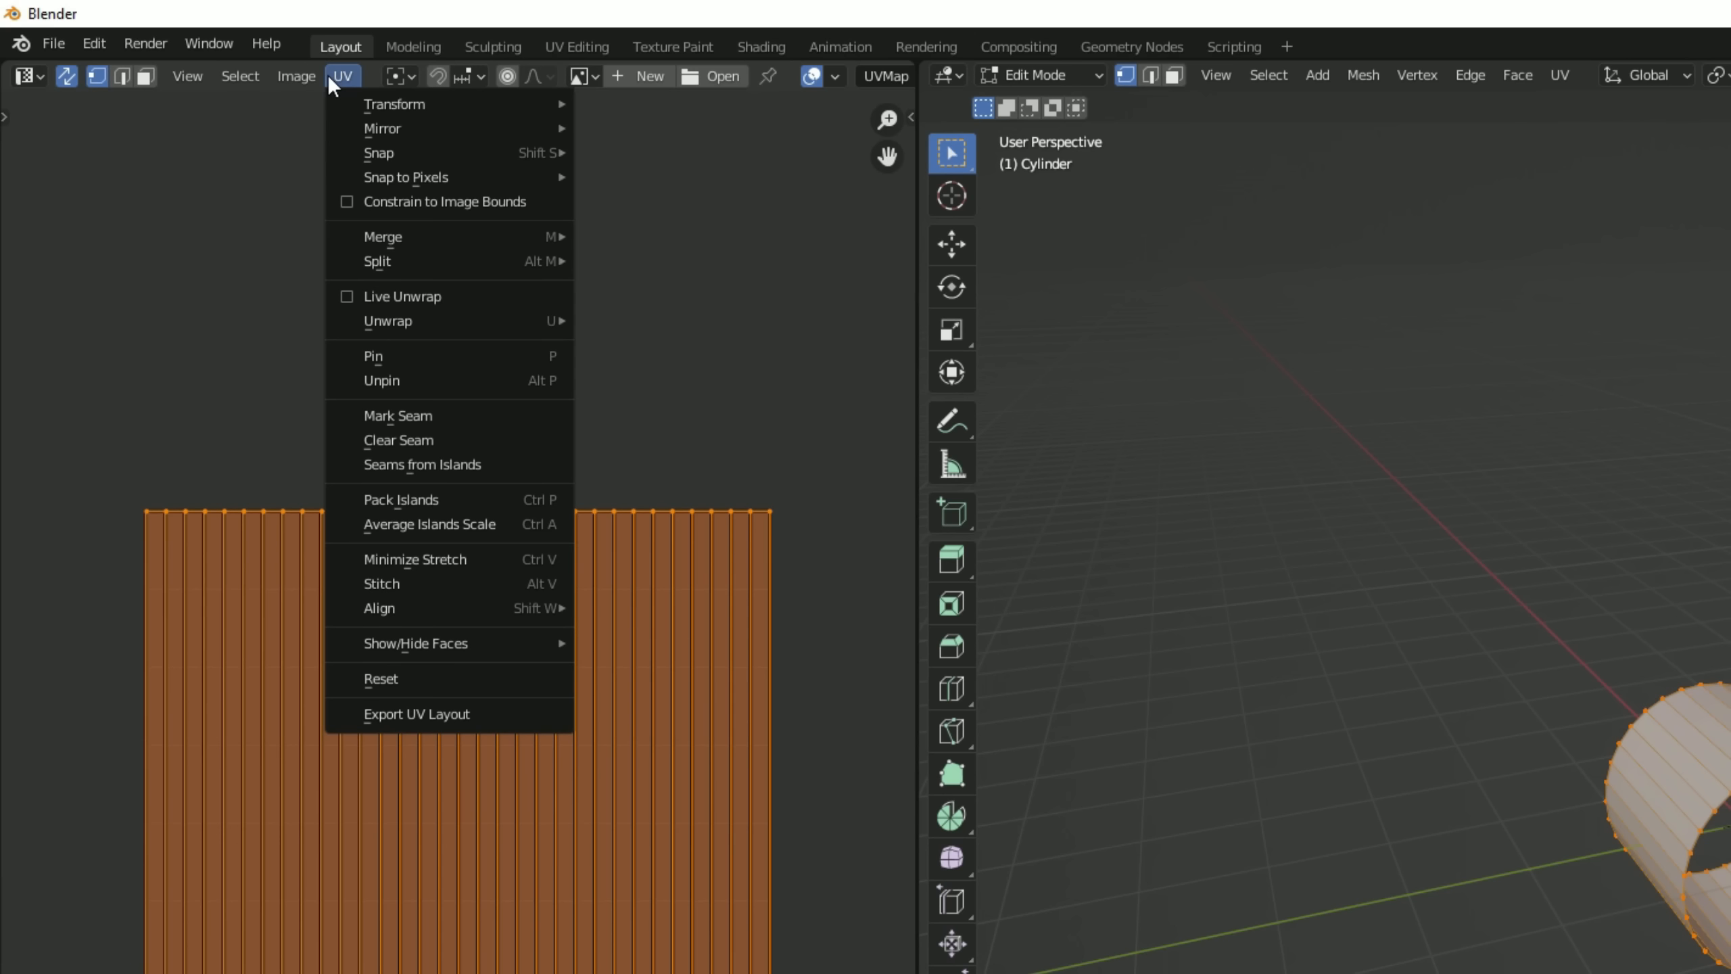
click(371, 194)
- In wireframe display and right orthographic view, delete the cylinder's vertices on the positive Y side of the Z axis
click(1158, 510)
key(z)
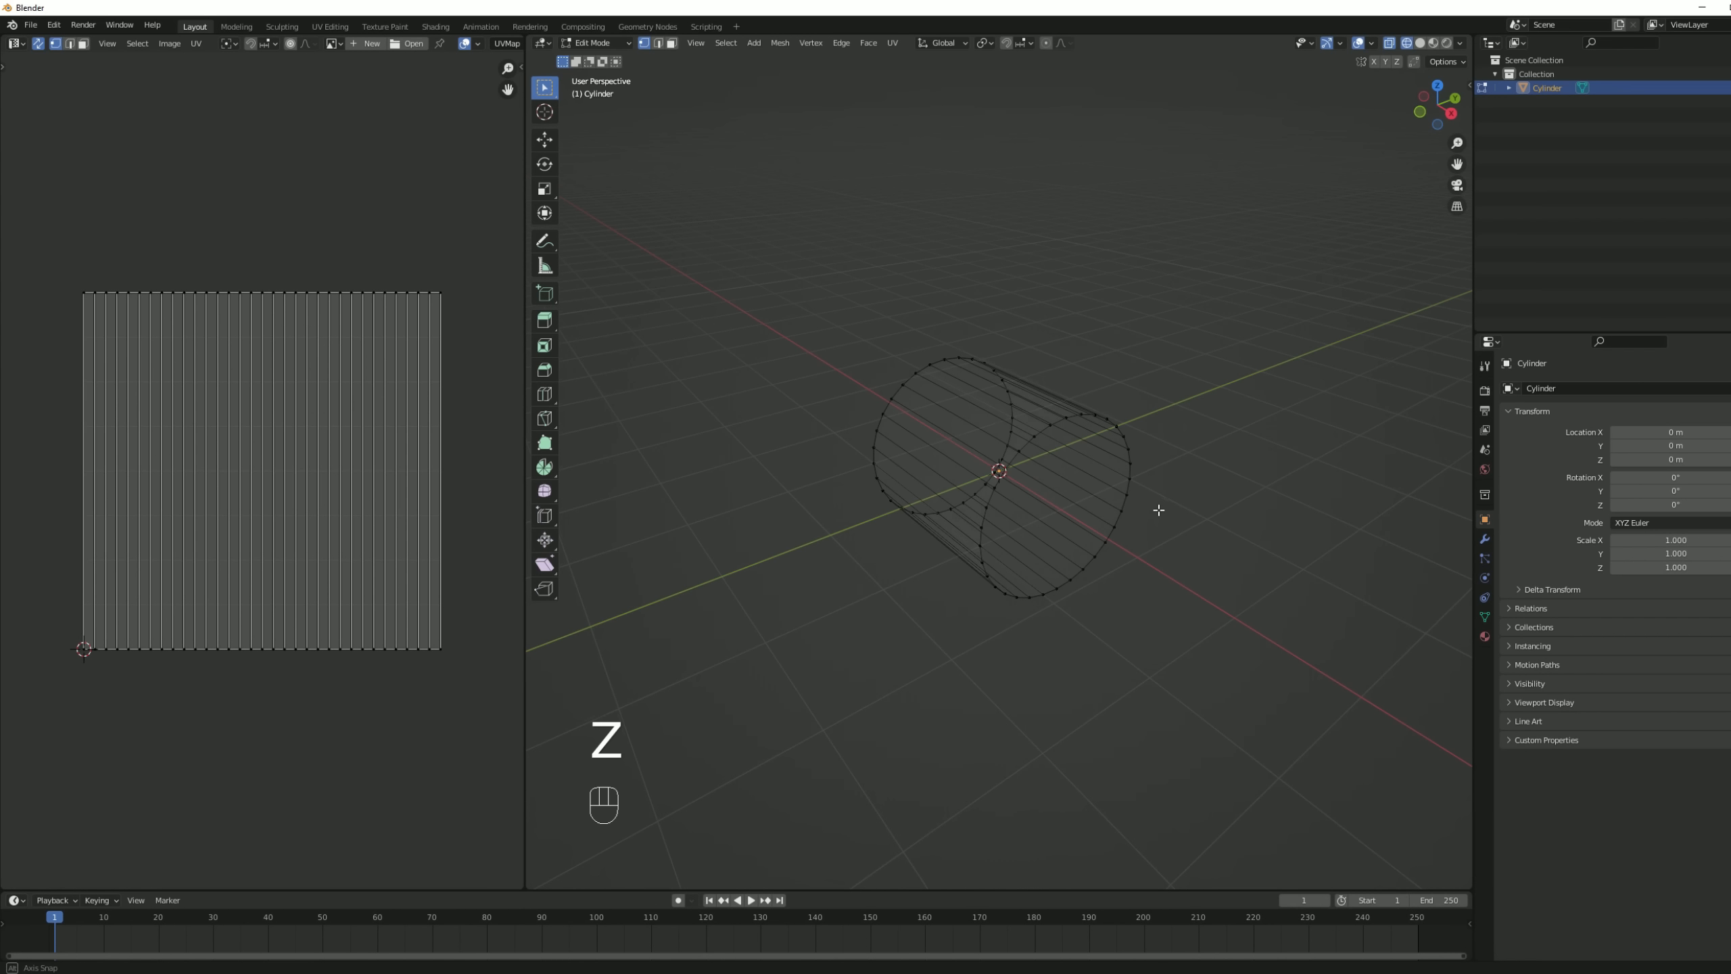
middle_drag(1158, 510, 1139, 516)
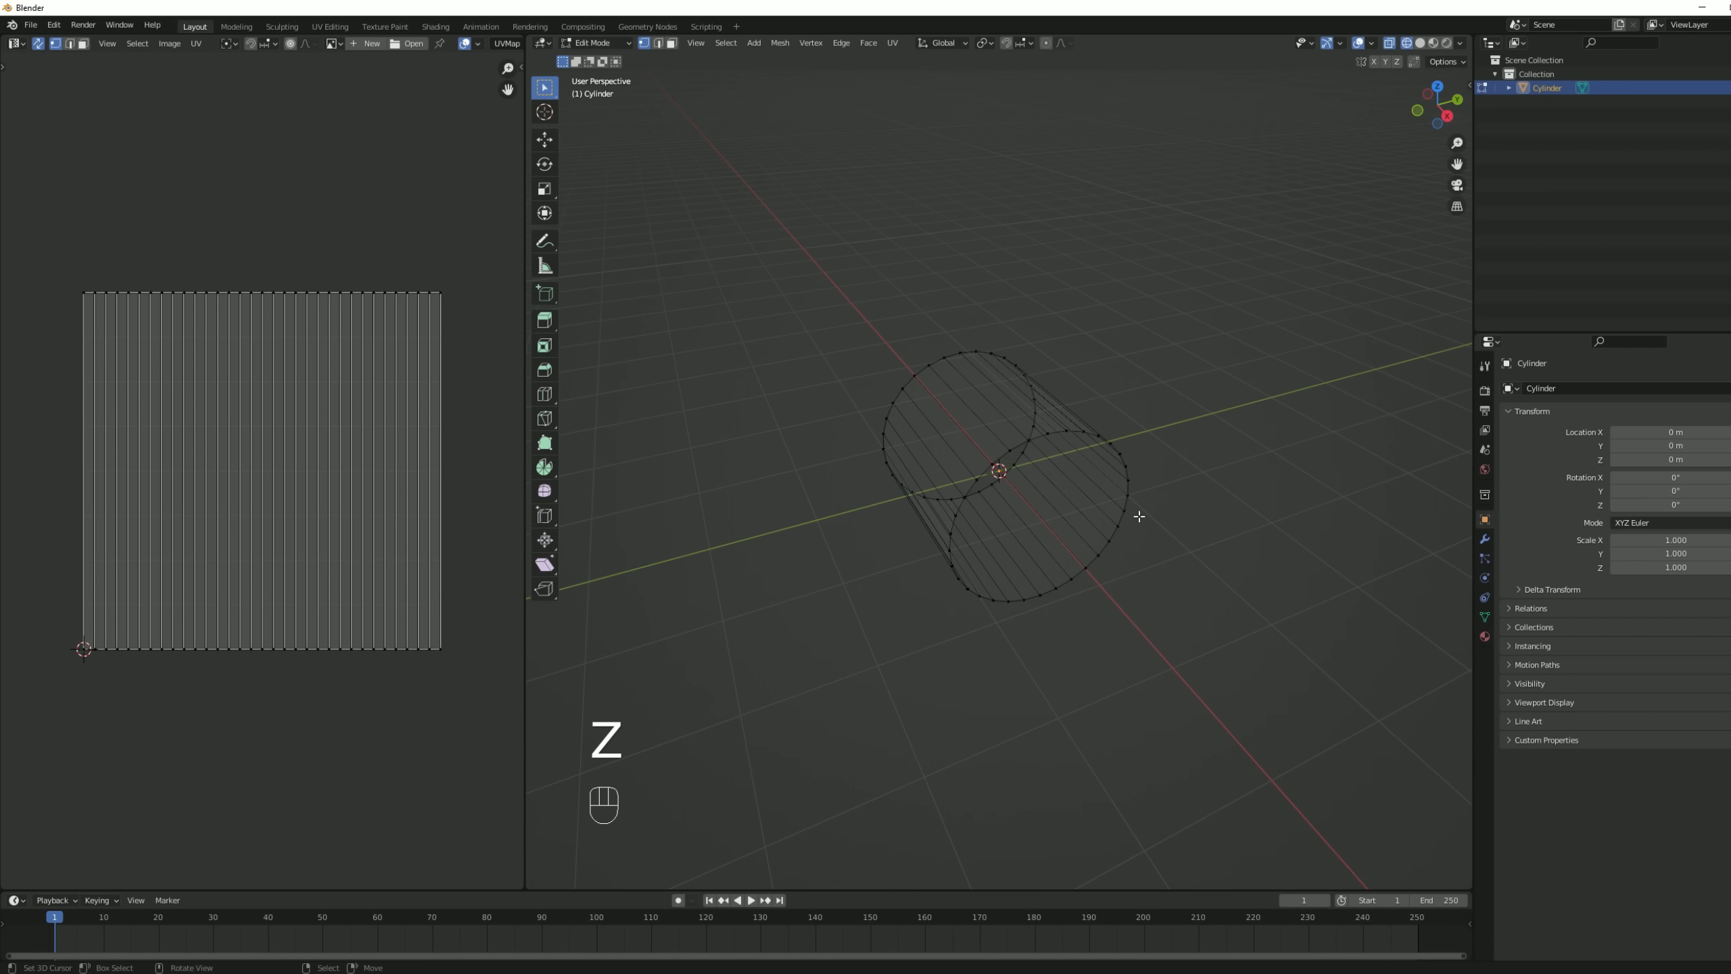
key(KP_3)
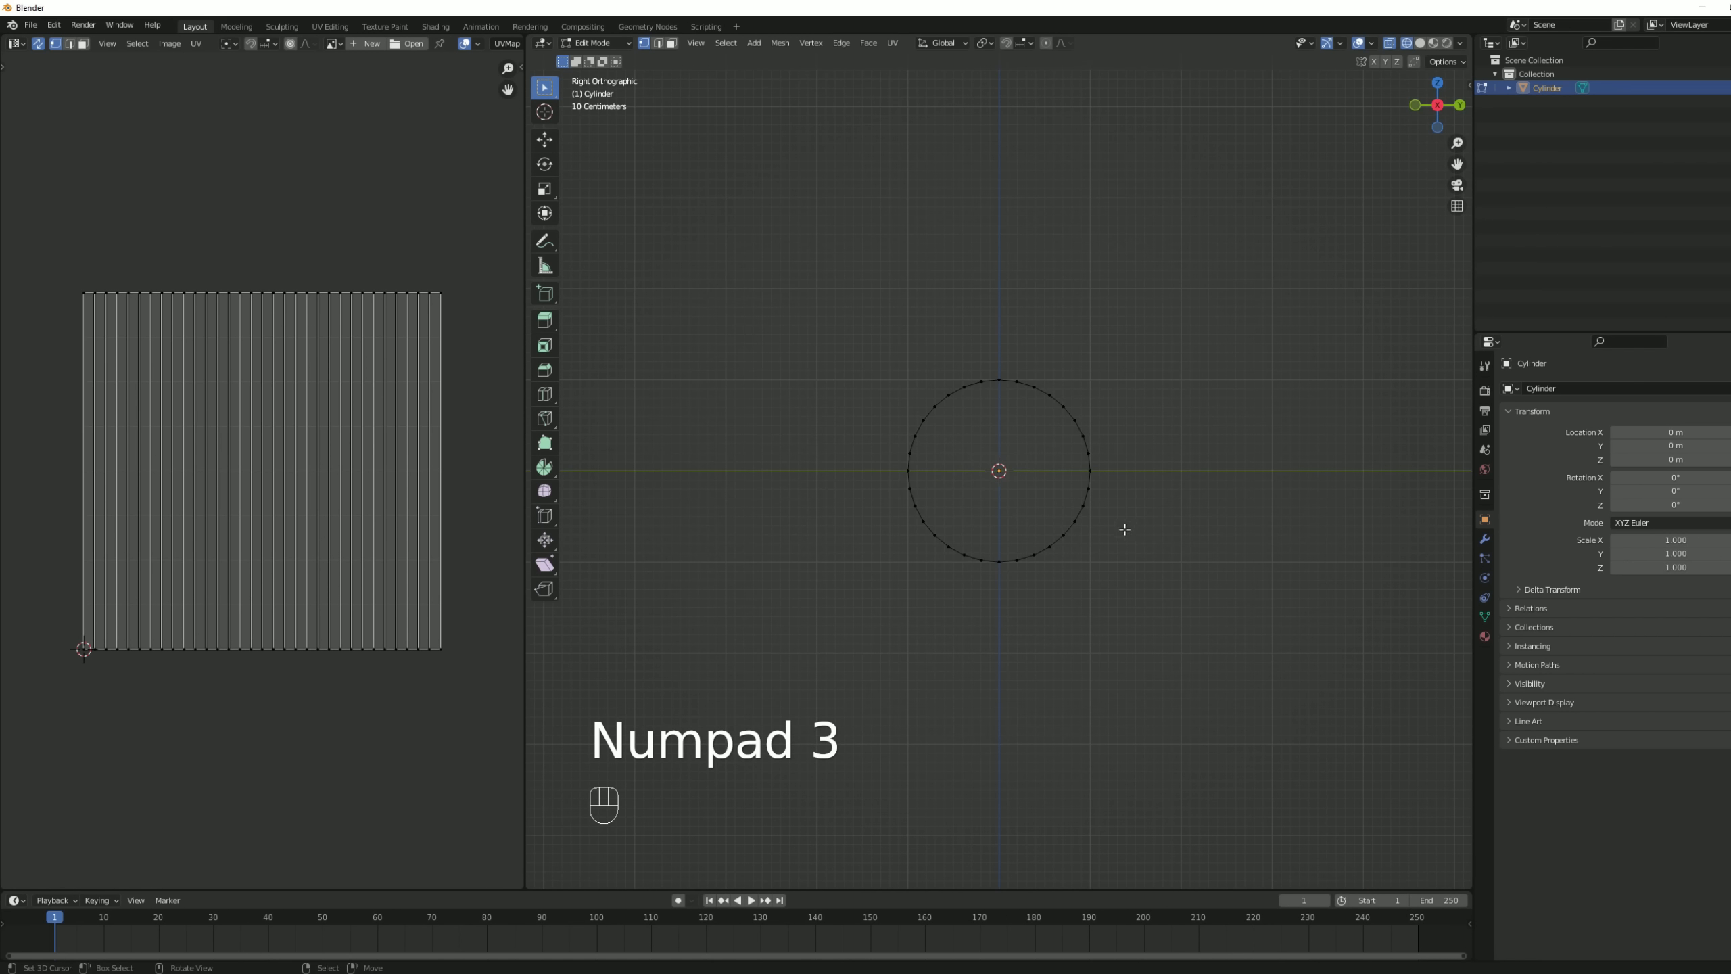
key(b)
drag(1124, 625, 1006, 314)
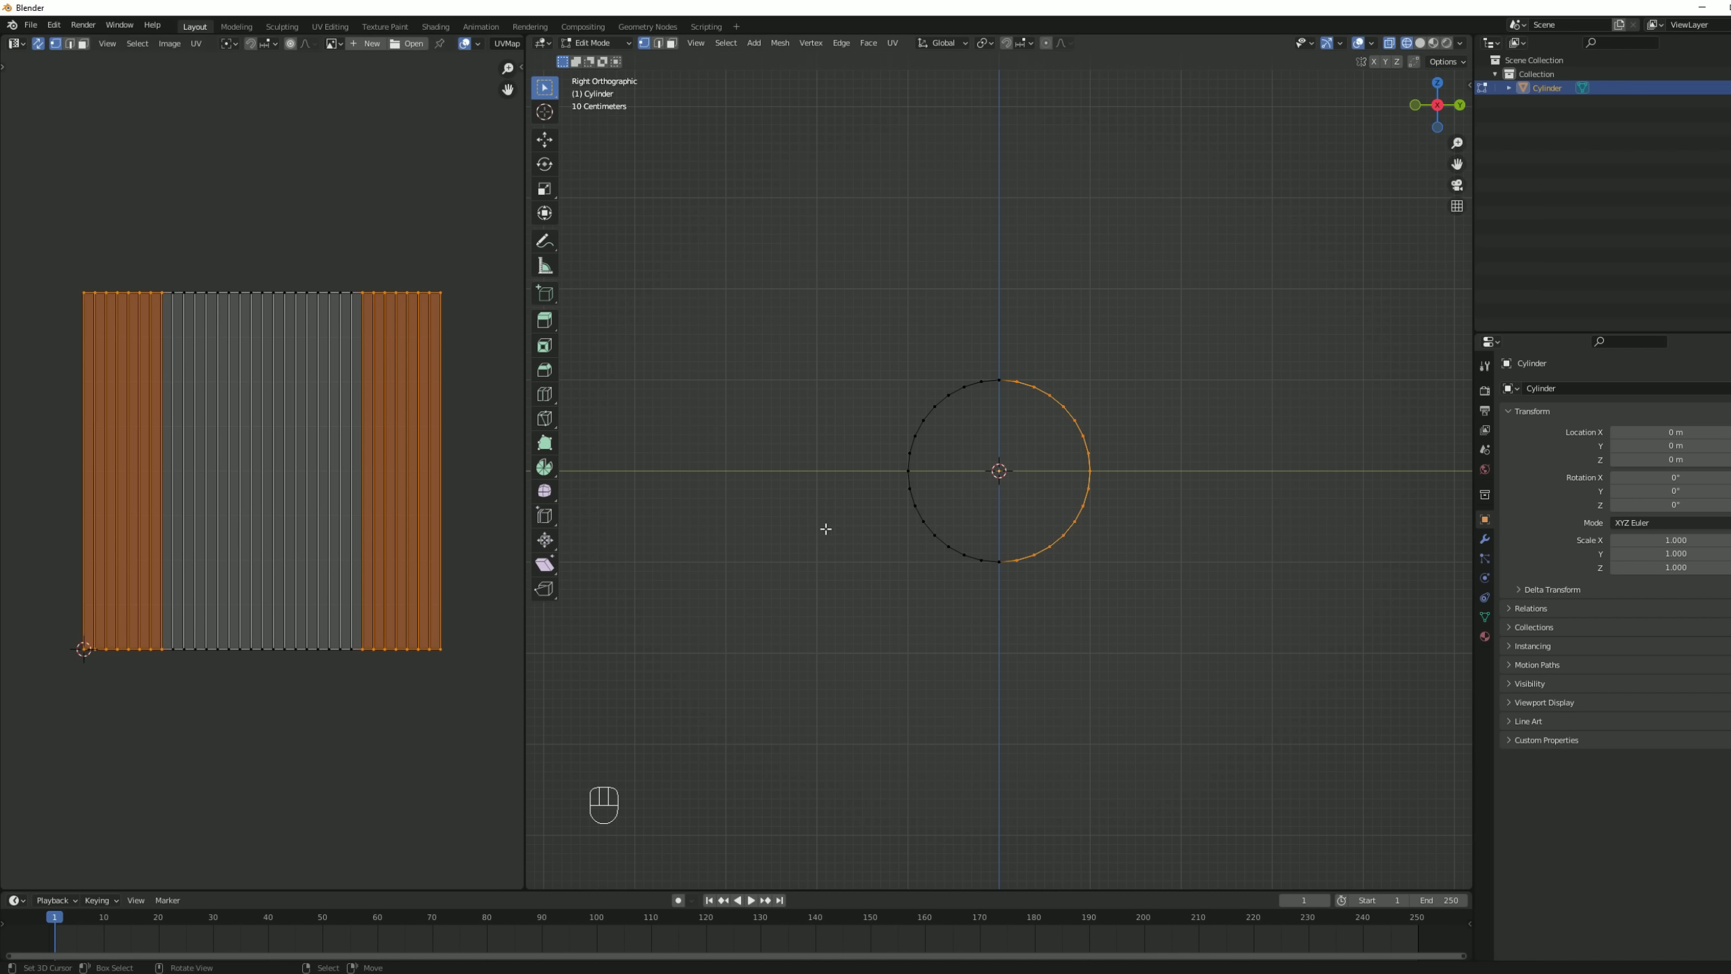
key(Delete)
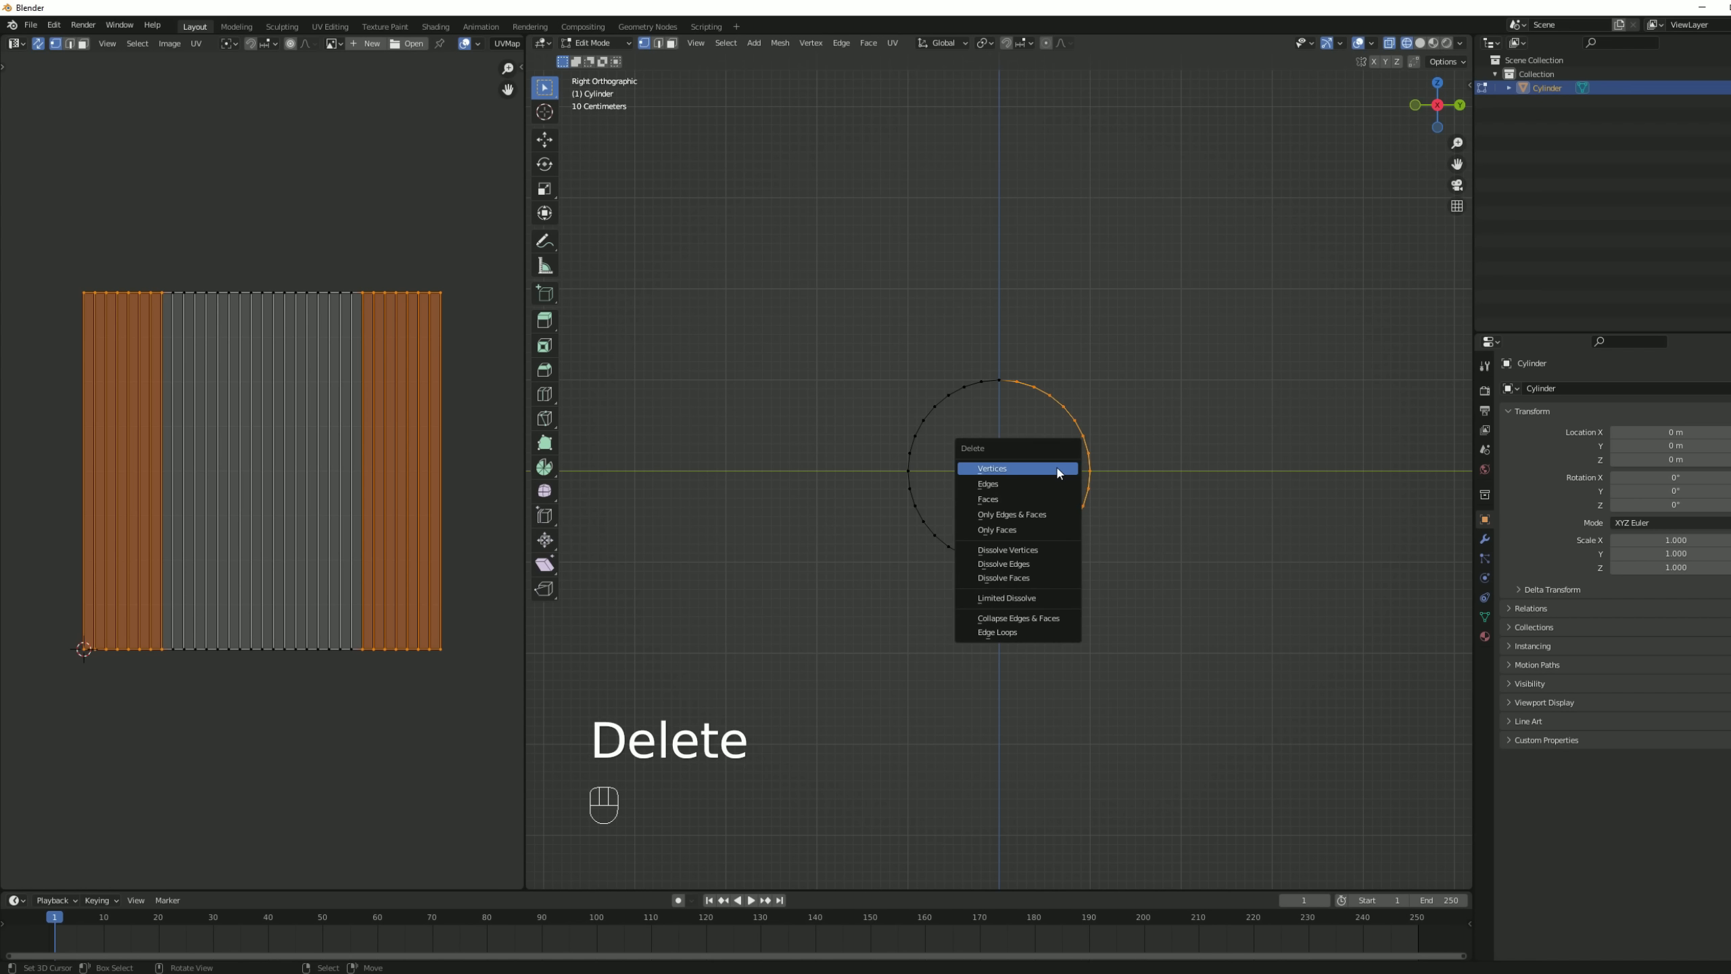
click(1058, 471)
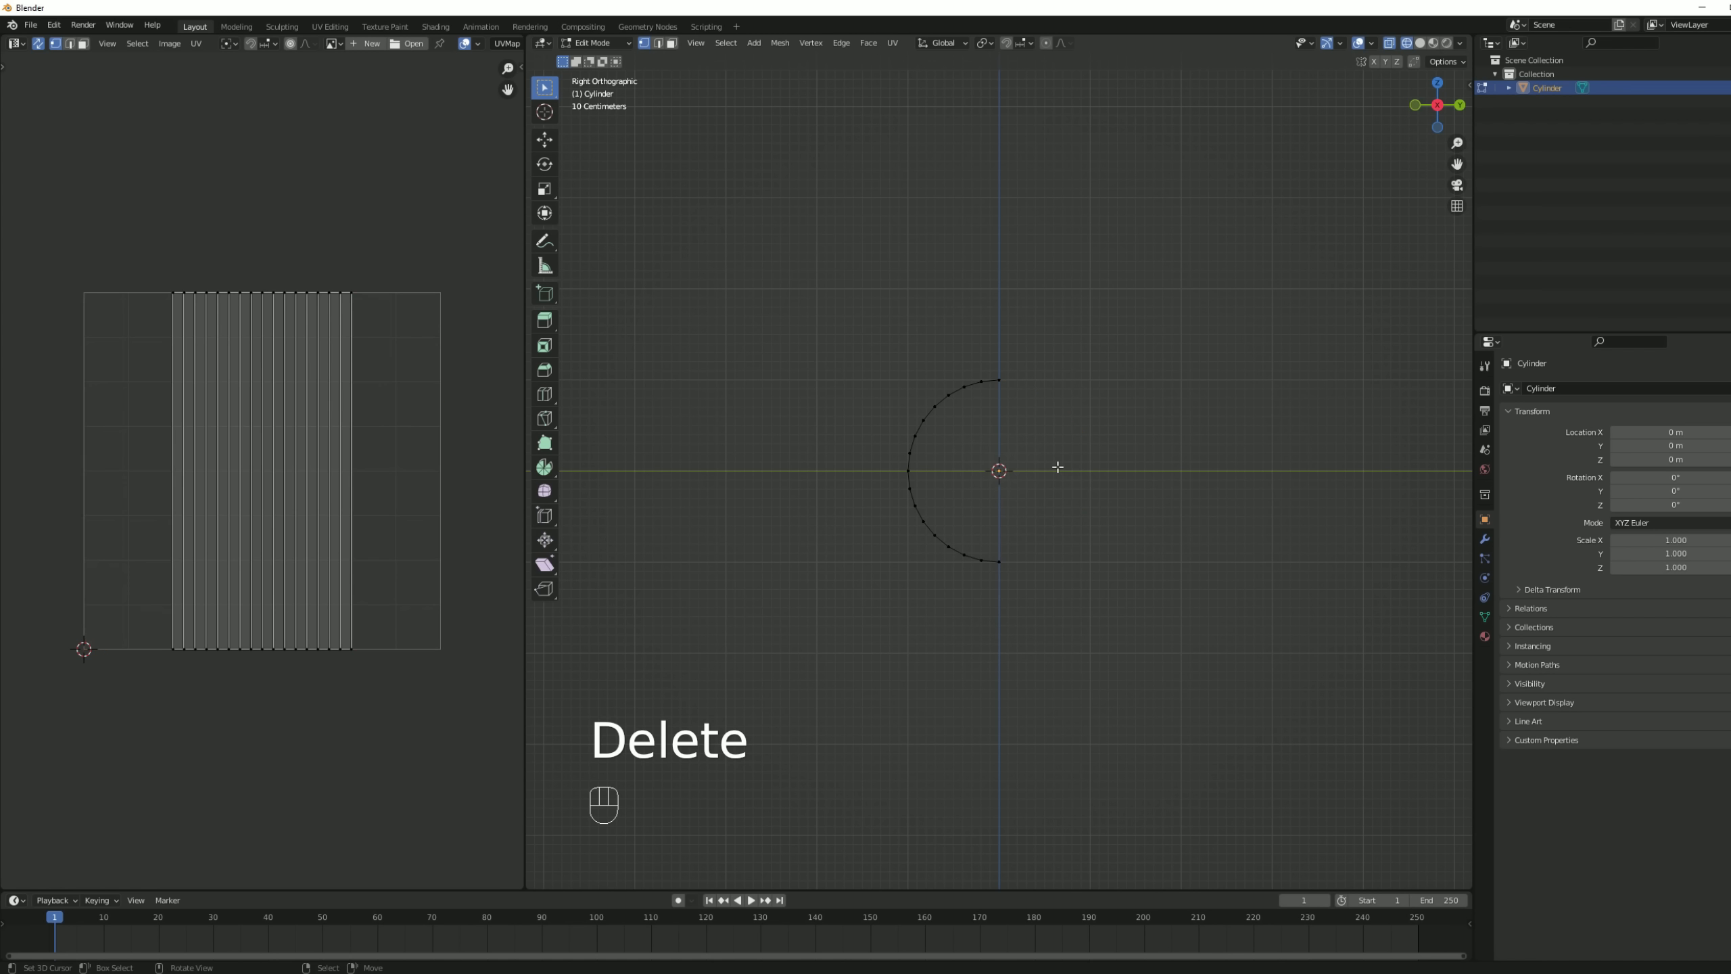
- Select the whole half cylinder and rotate it 180° about the Z axis
middle_drag(1043, 466, 1052, 526)
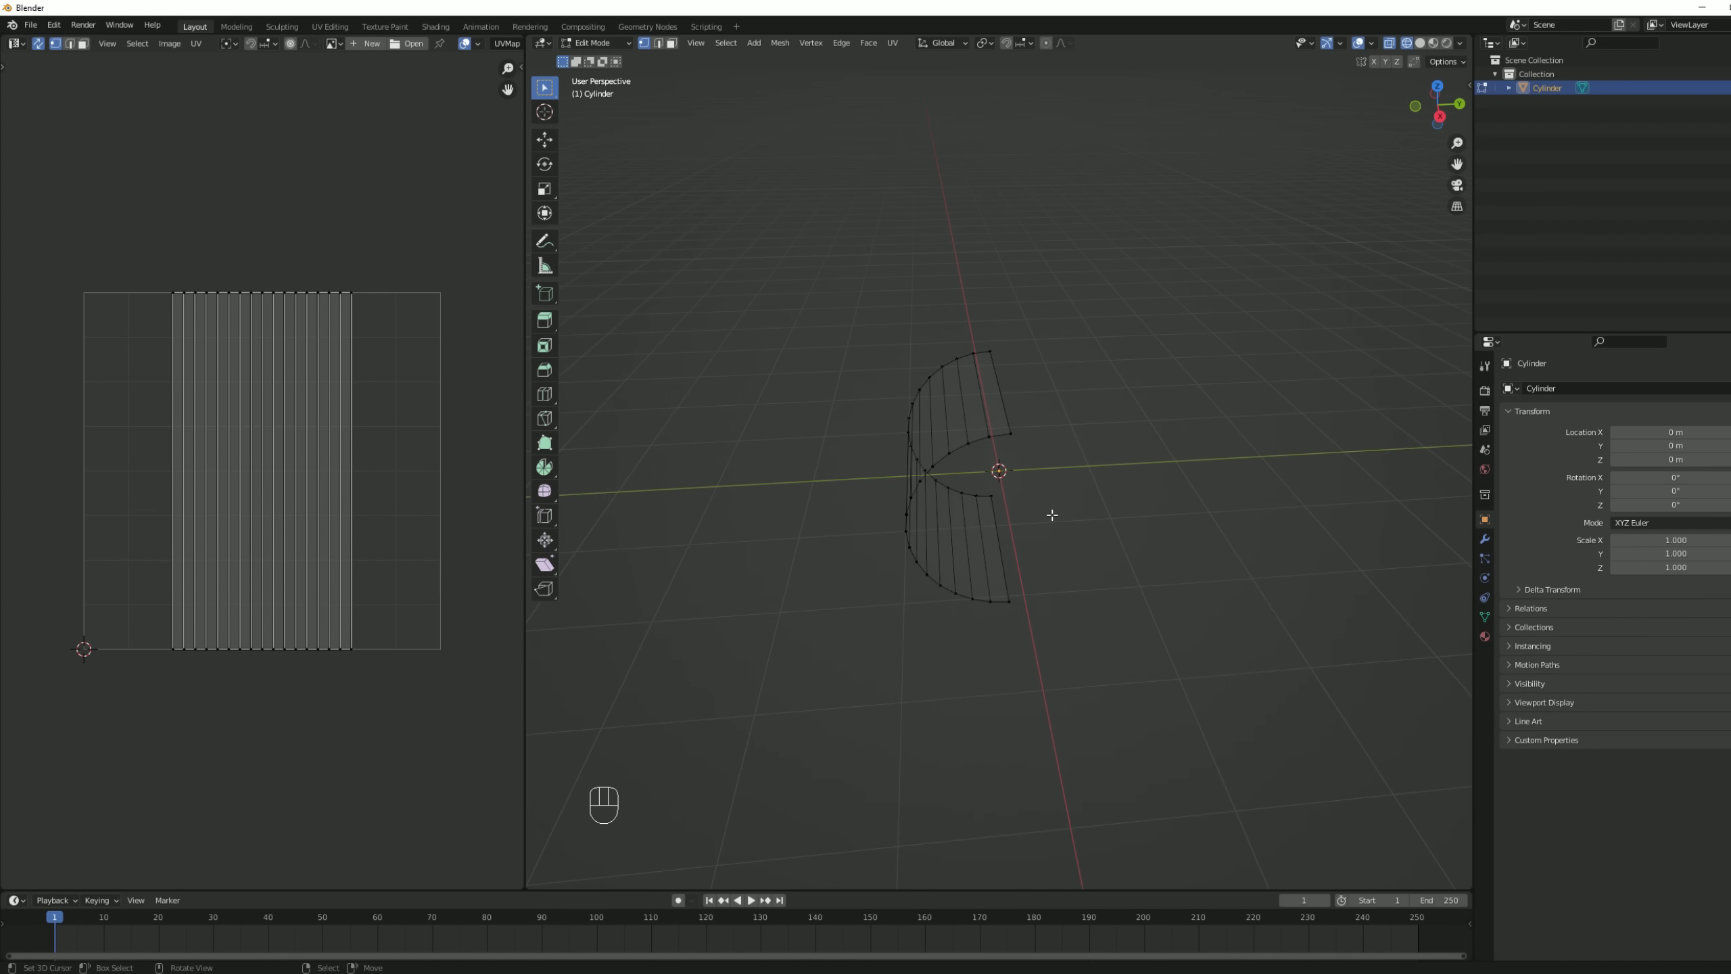
key(a)
key(r)
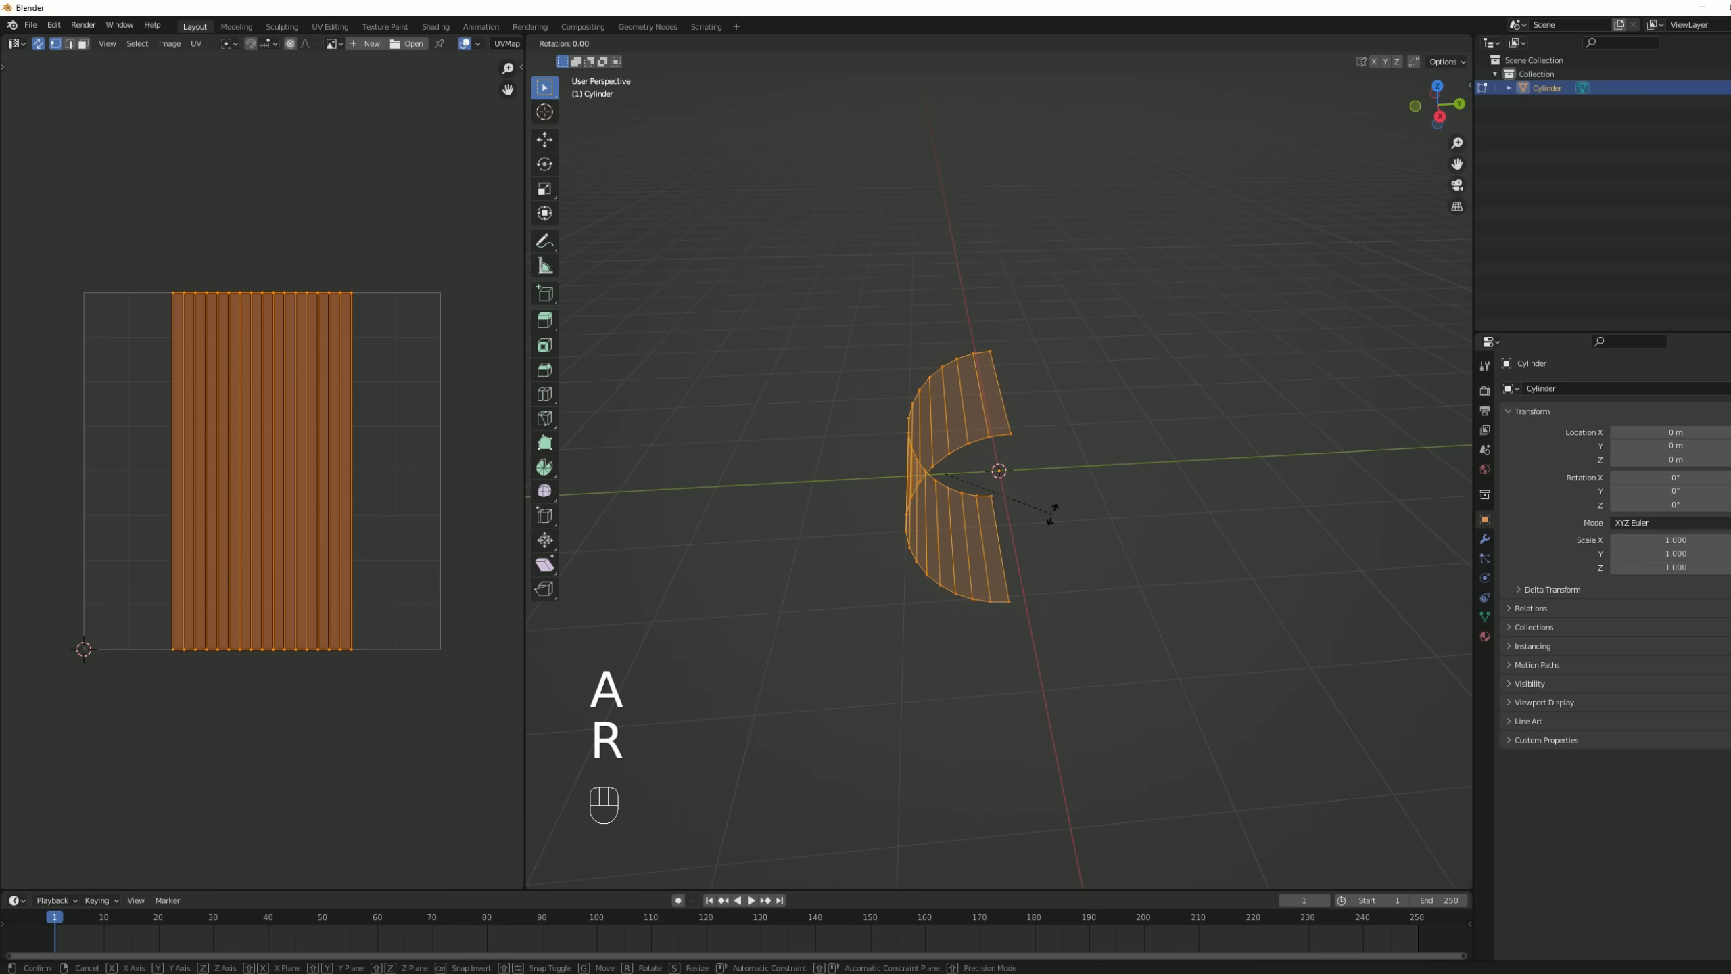
text(z180)
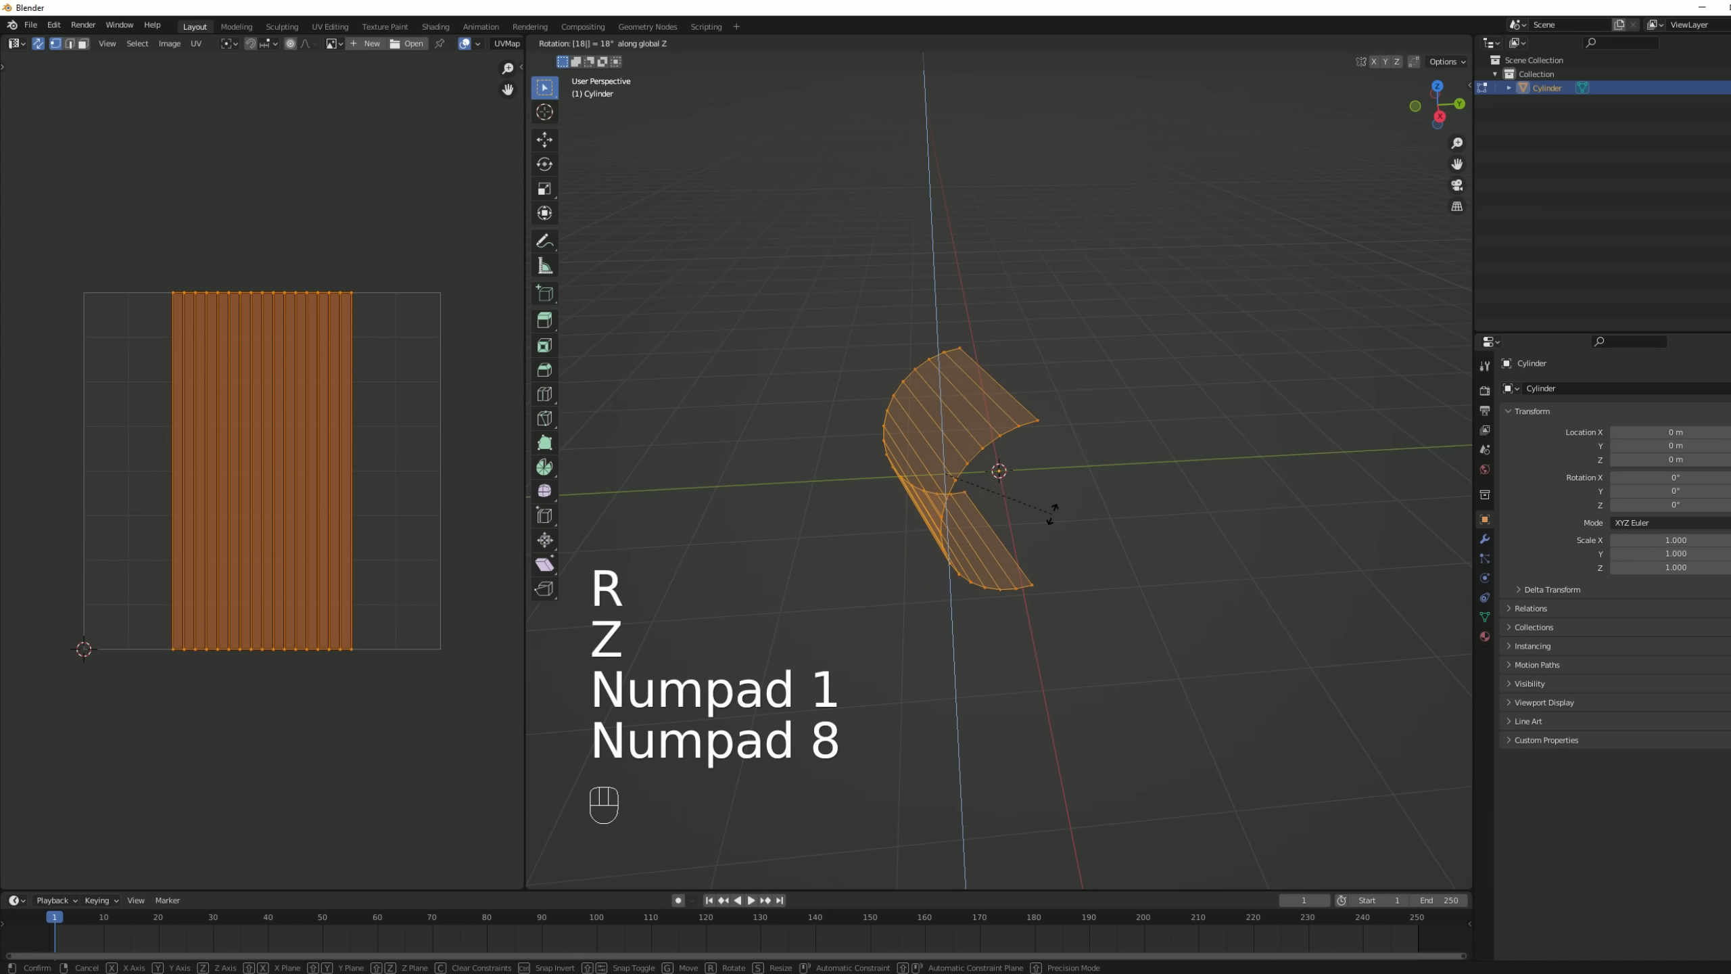
key(KP_Enter)
- Scale the half cylinder along the Y axis by a factor of 7
middle_drag(1053, 512, 1045, 466)
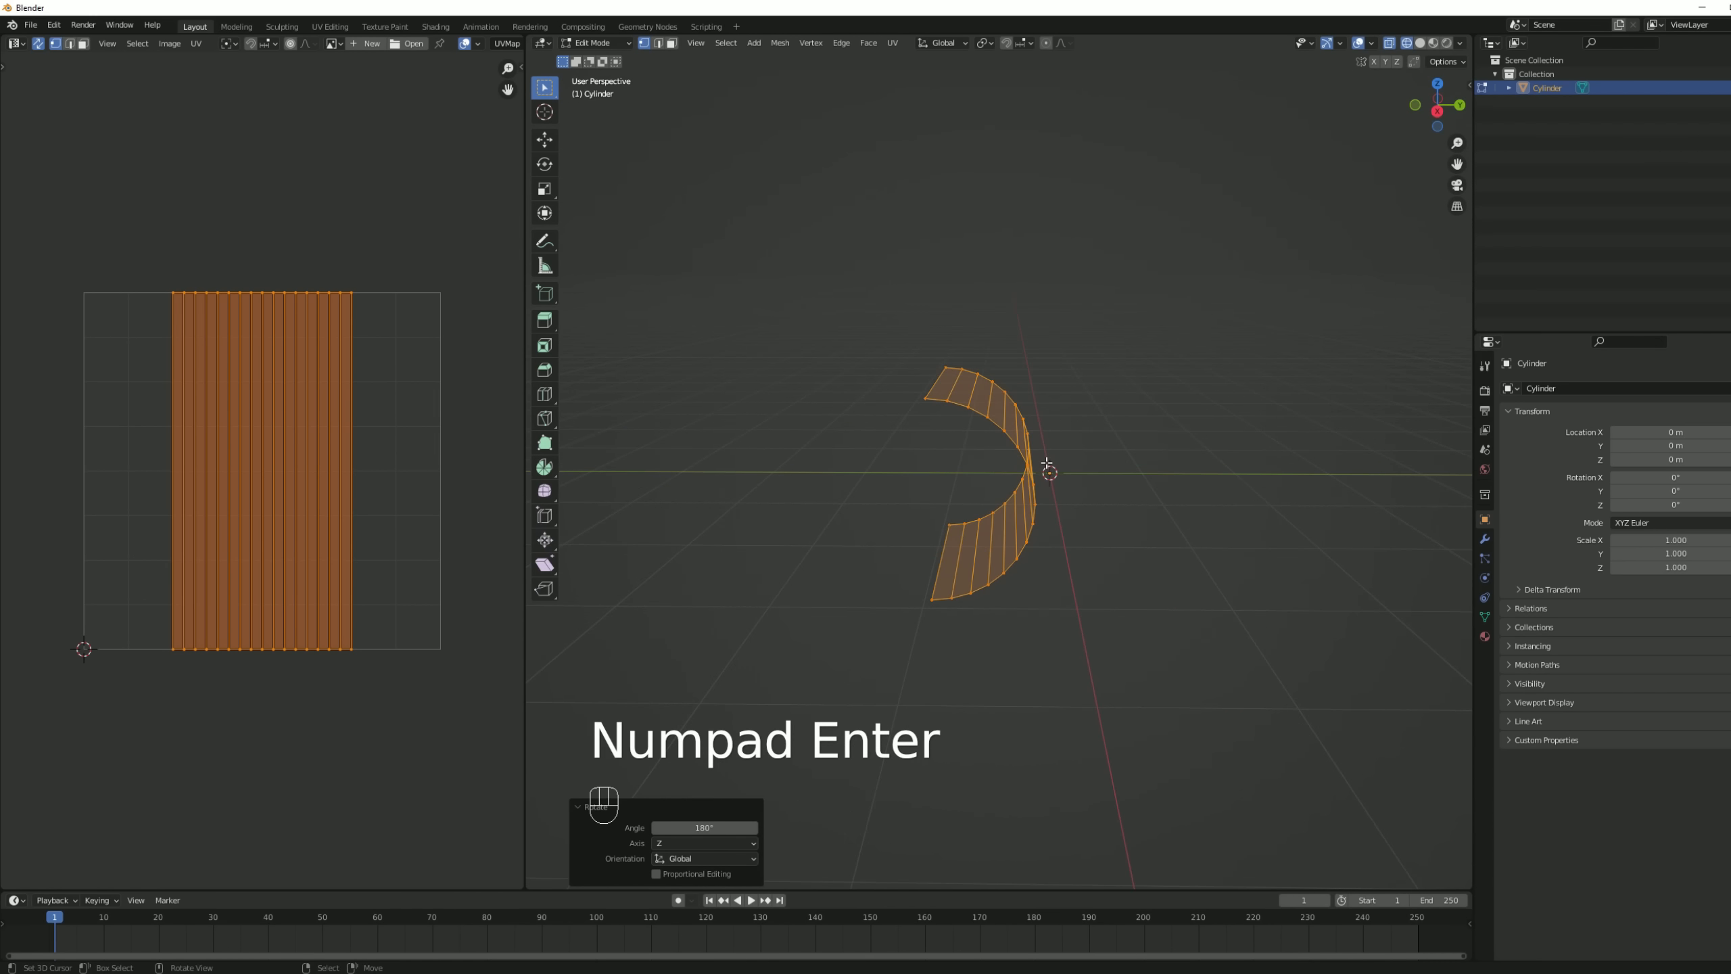
key(s)
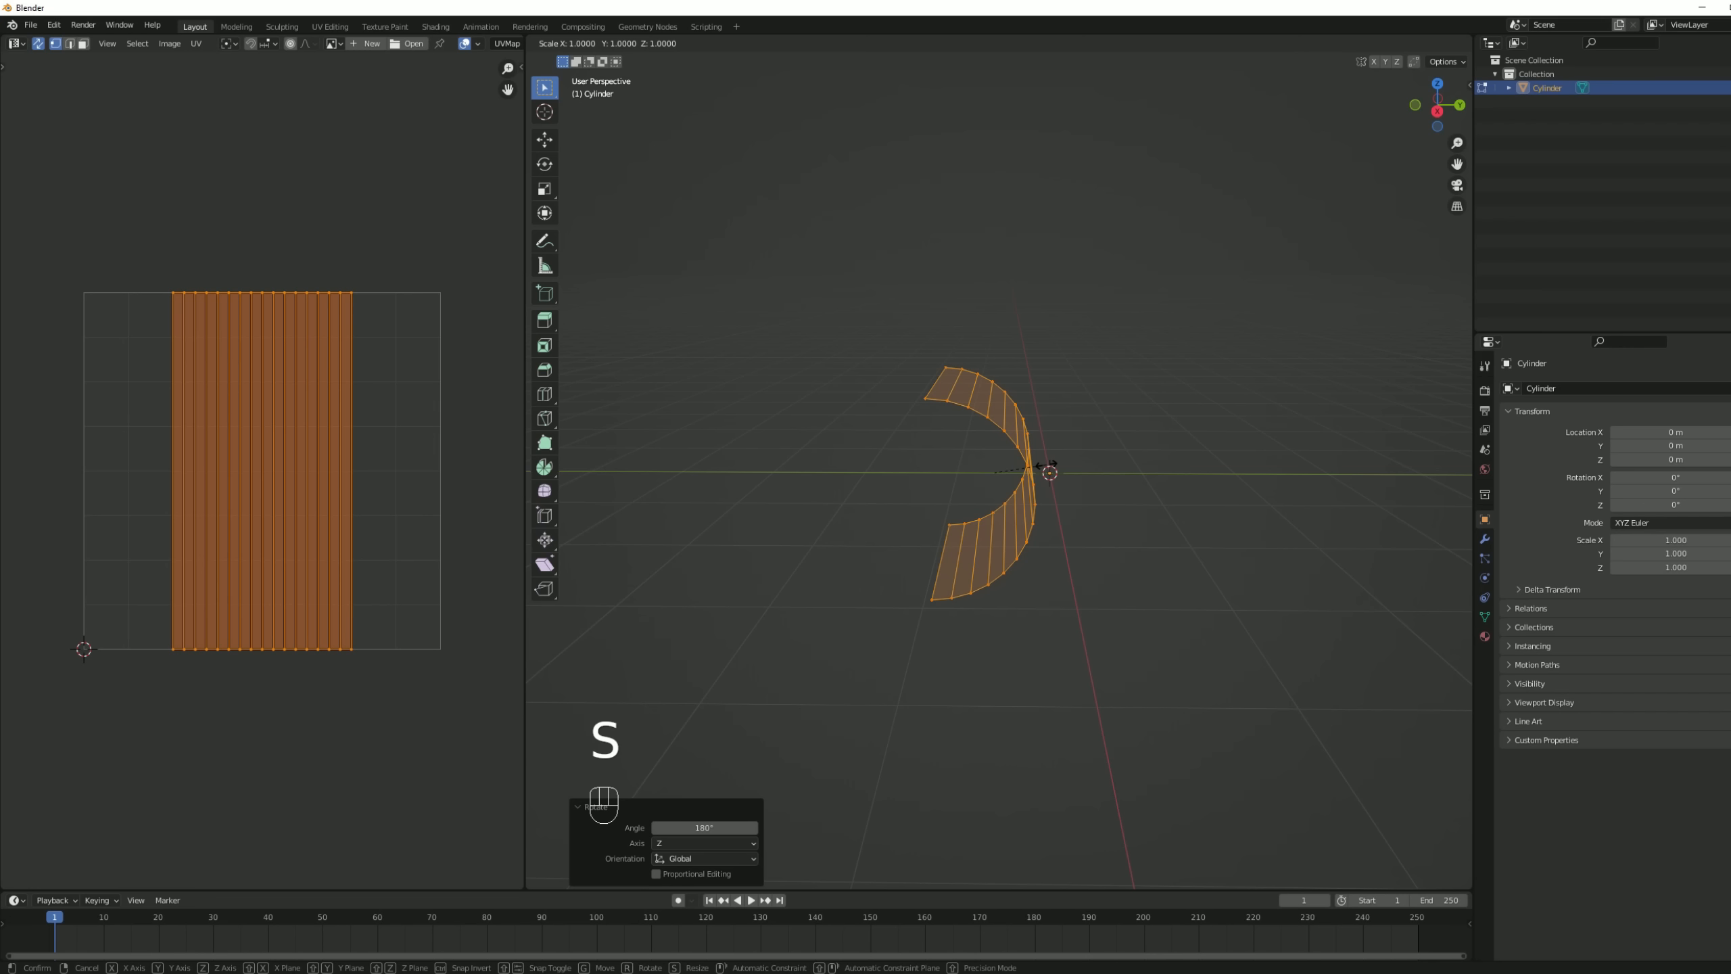
key(y)
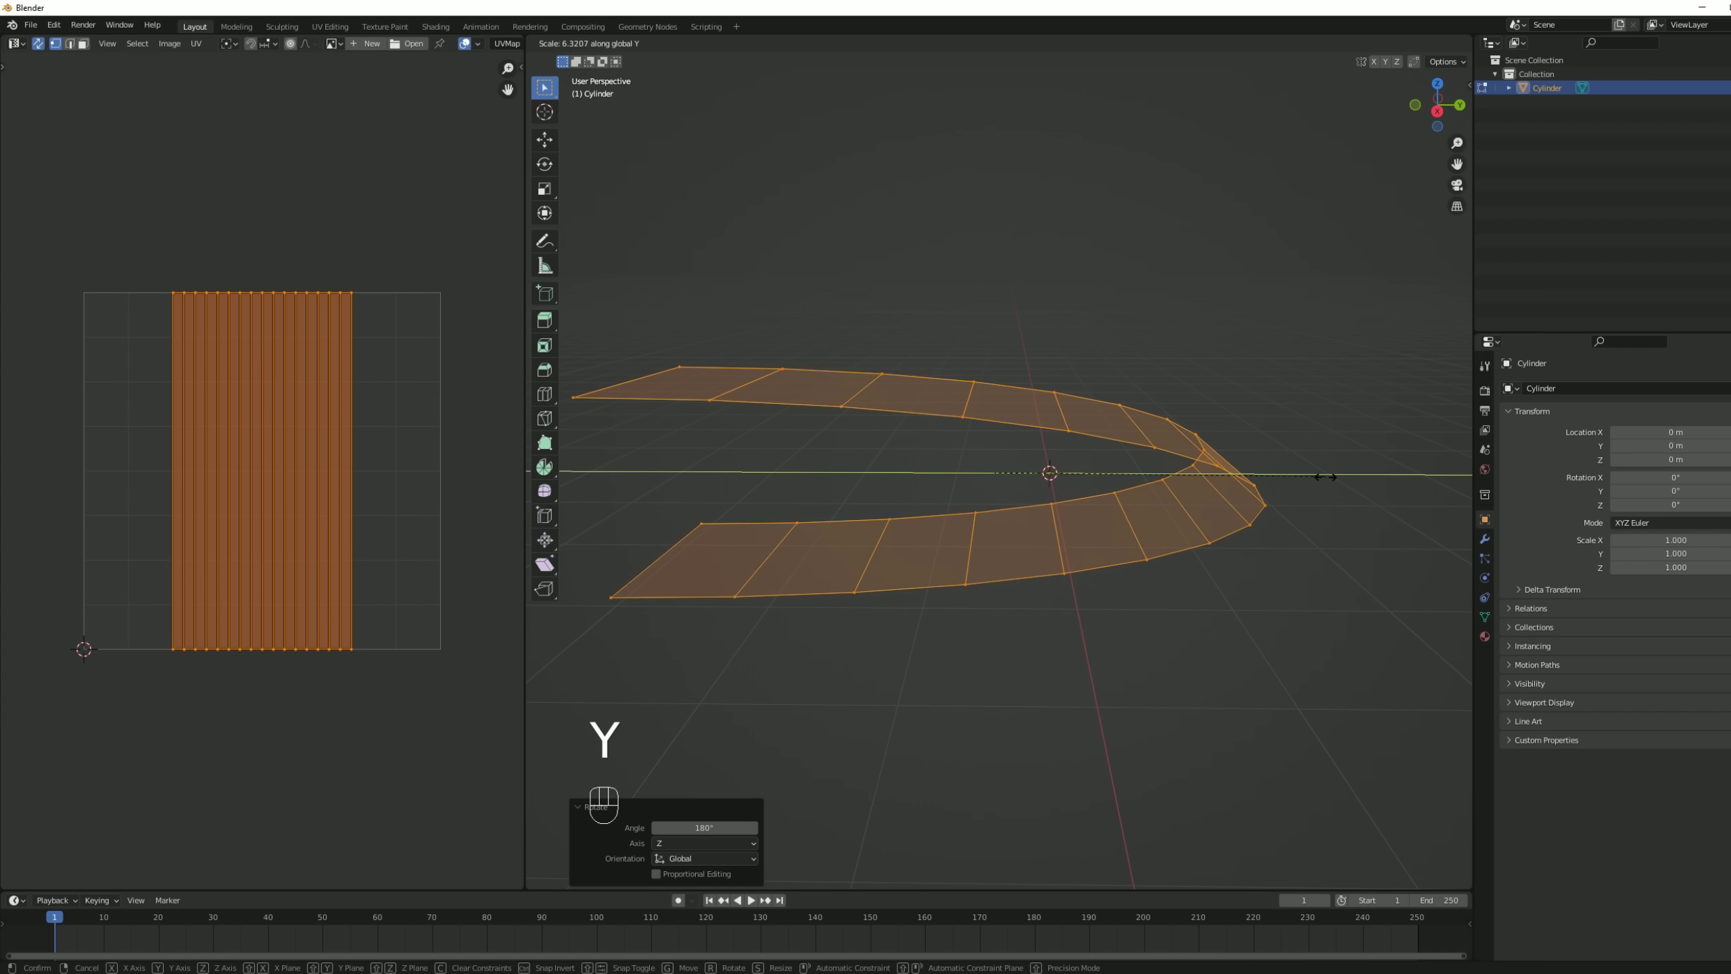
key(KP_7)
key(KP_Enter)
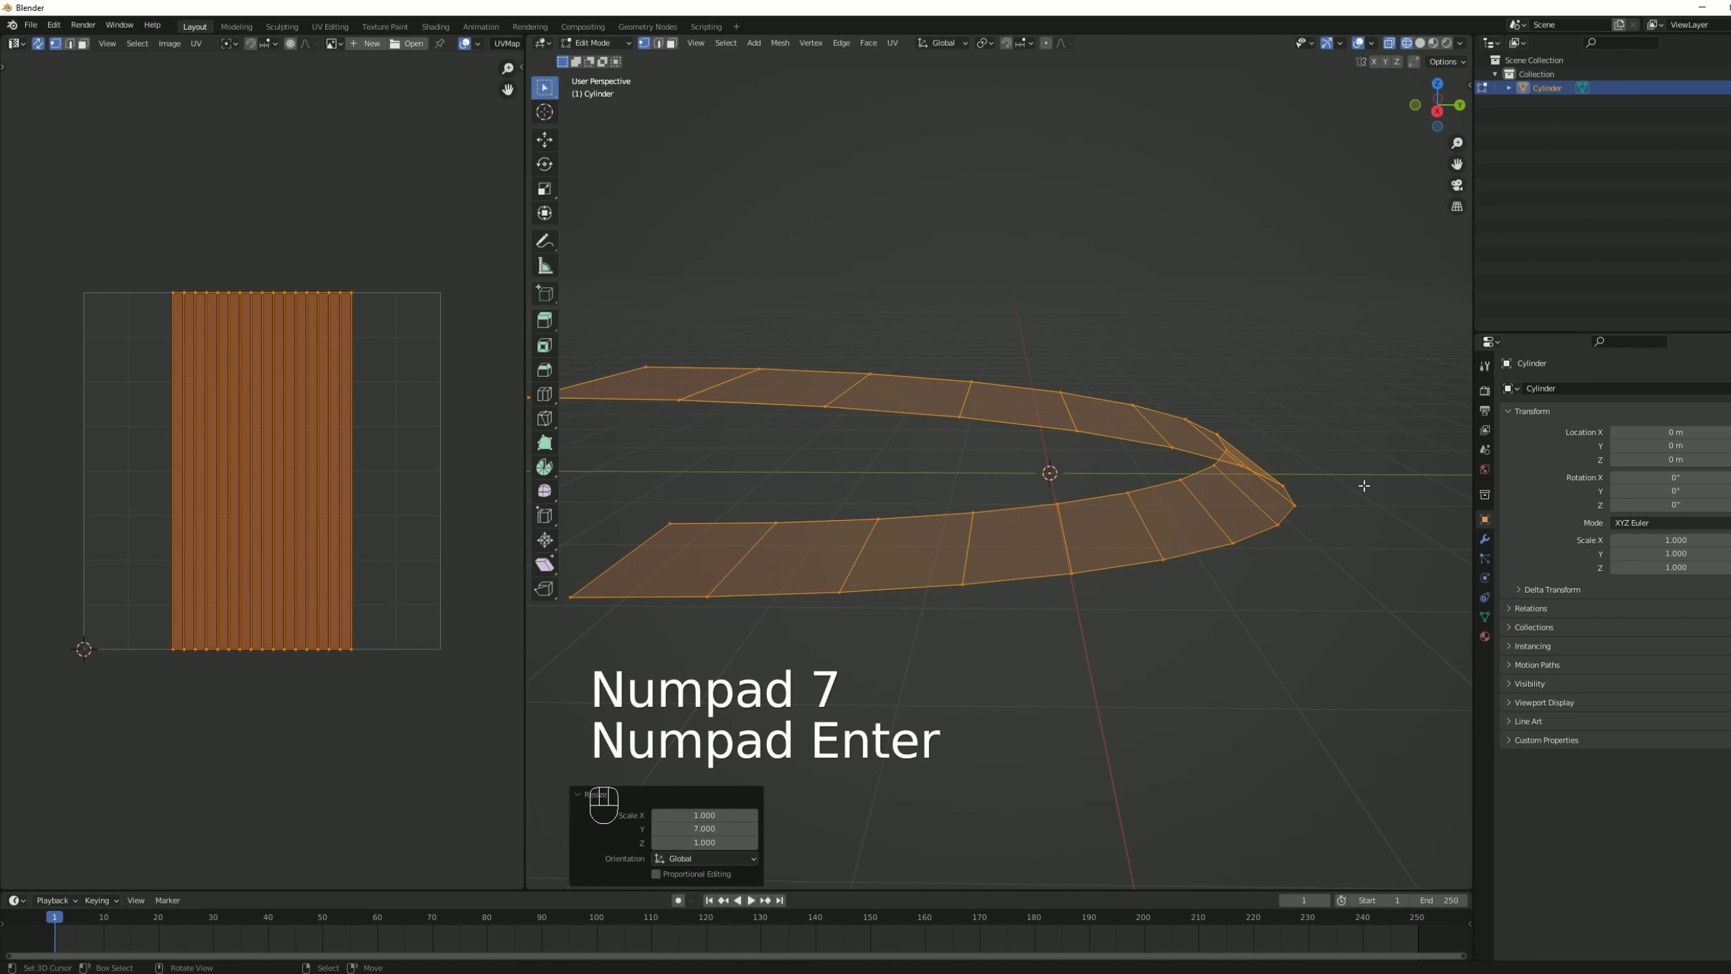
- Flatten the stretched half cylinder by scaling it along the Z axis to about 0.47
scroll(1206, 505, down, 2)
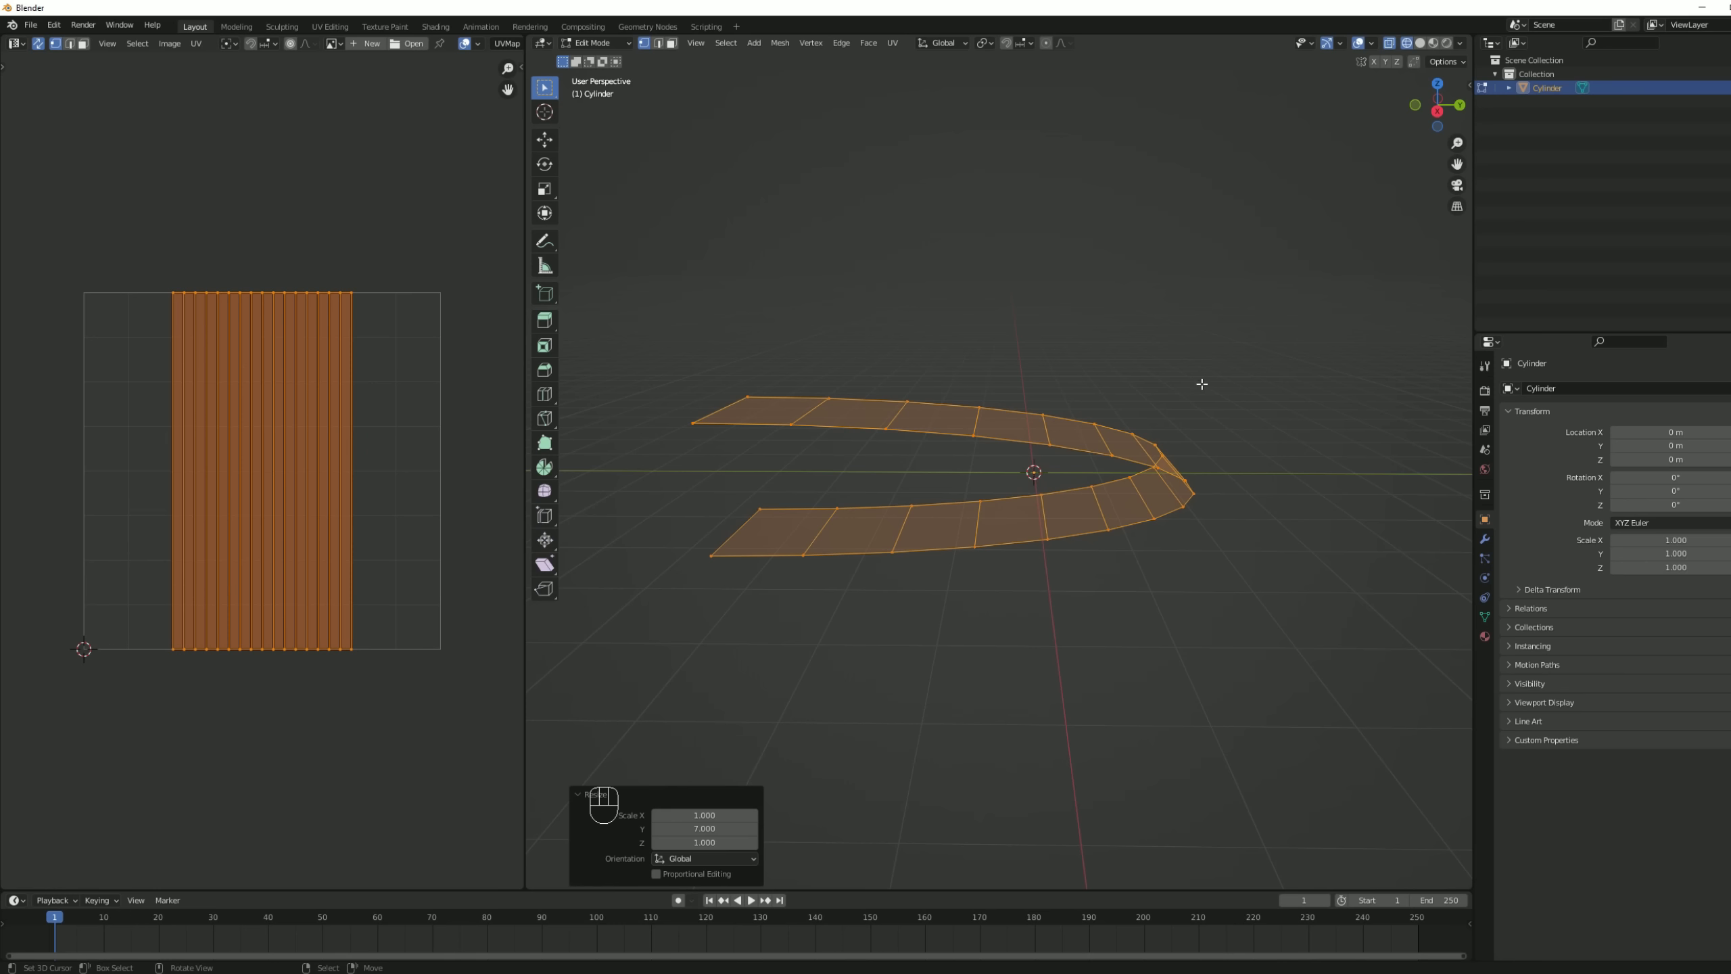
scroll(1186, 383, down, 1)
key(s)
key(z)
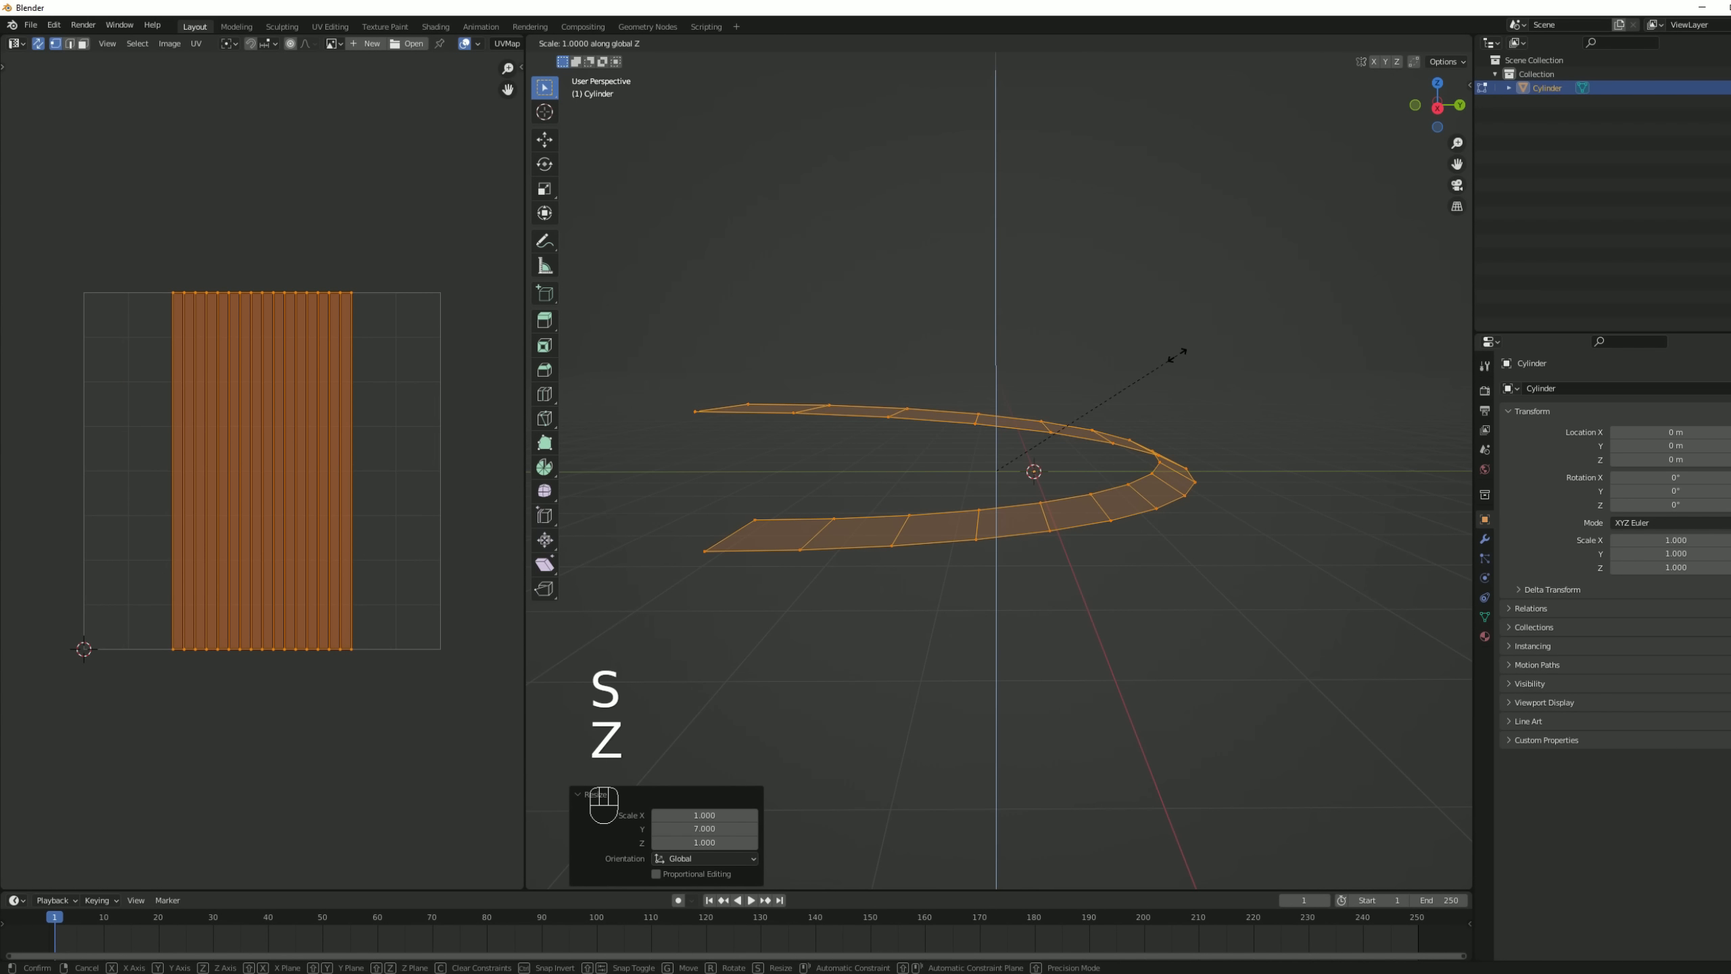
click(1063, 389)
- Widen the folded sheet by scaling it along the X axis by a factor of 4
middle_drag(1063, 389, 1235, 606)
key(s)
key(x)
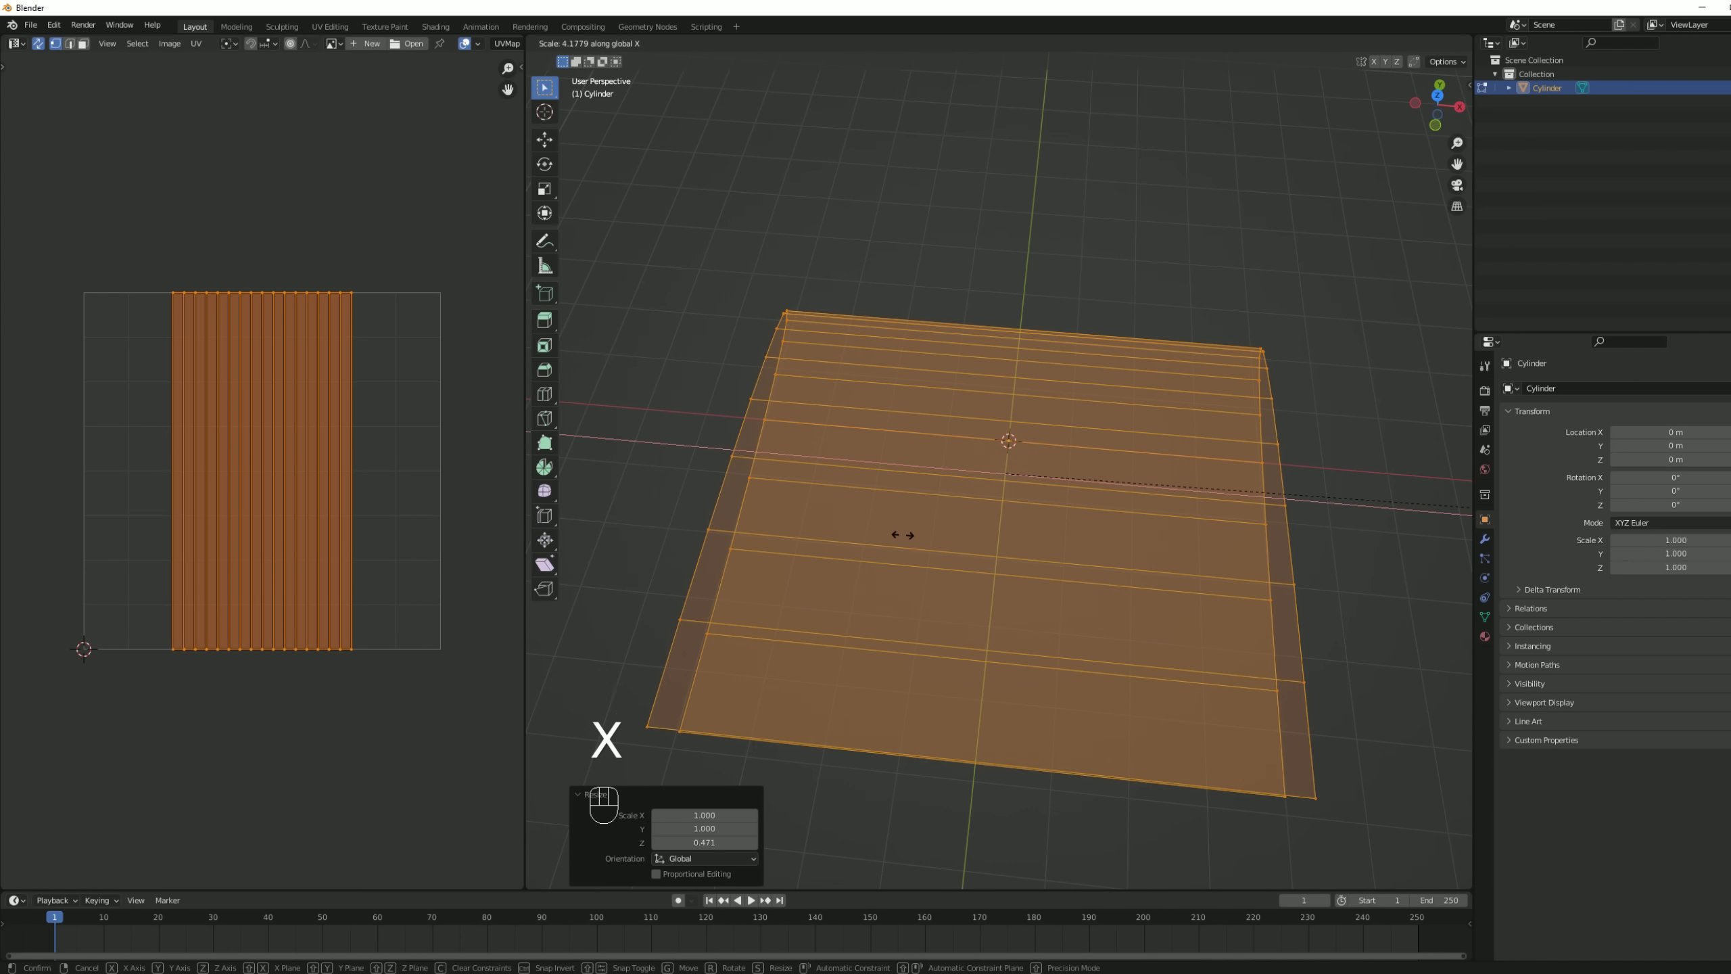
click(879, 534)
- Scale the UV strips along X until they fill the full width of the image bounds
middle_drag(865, 534, 728, 497)
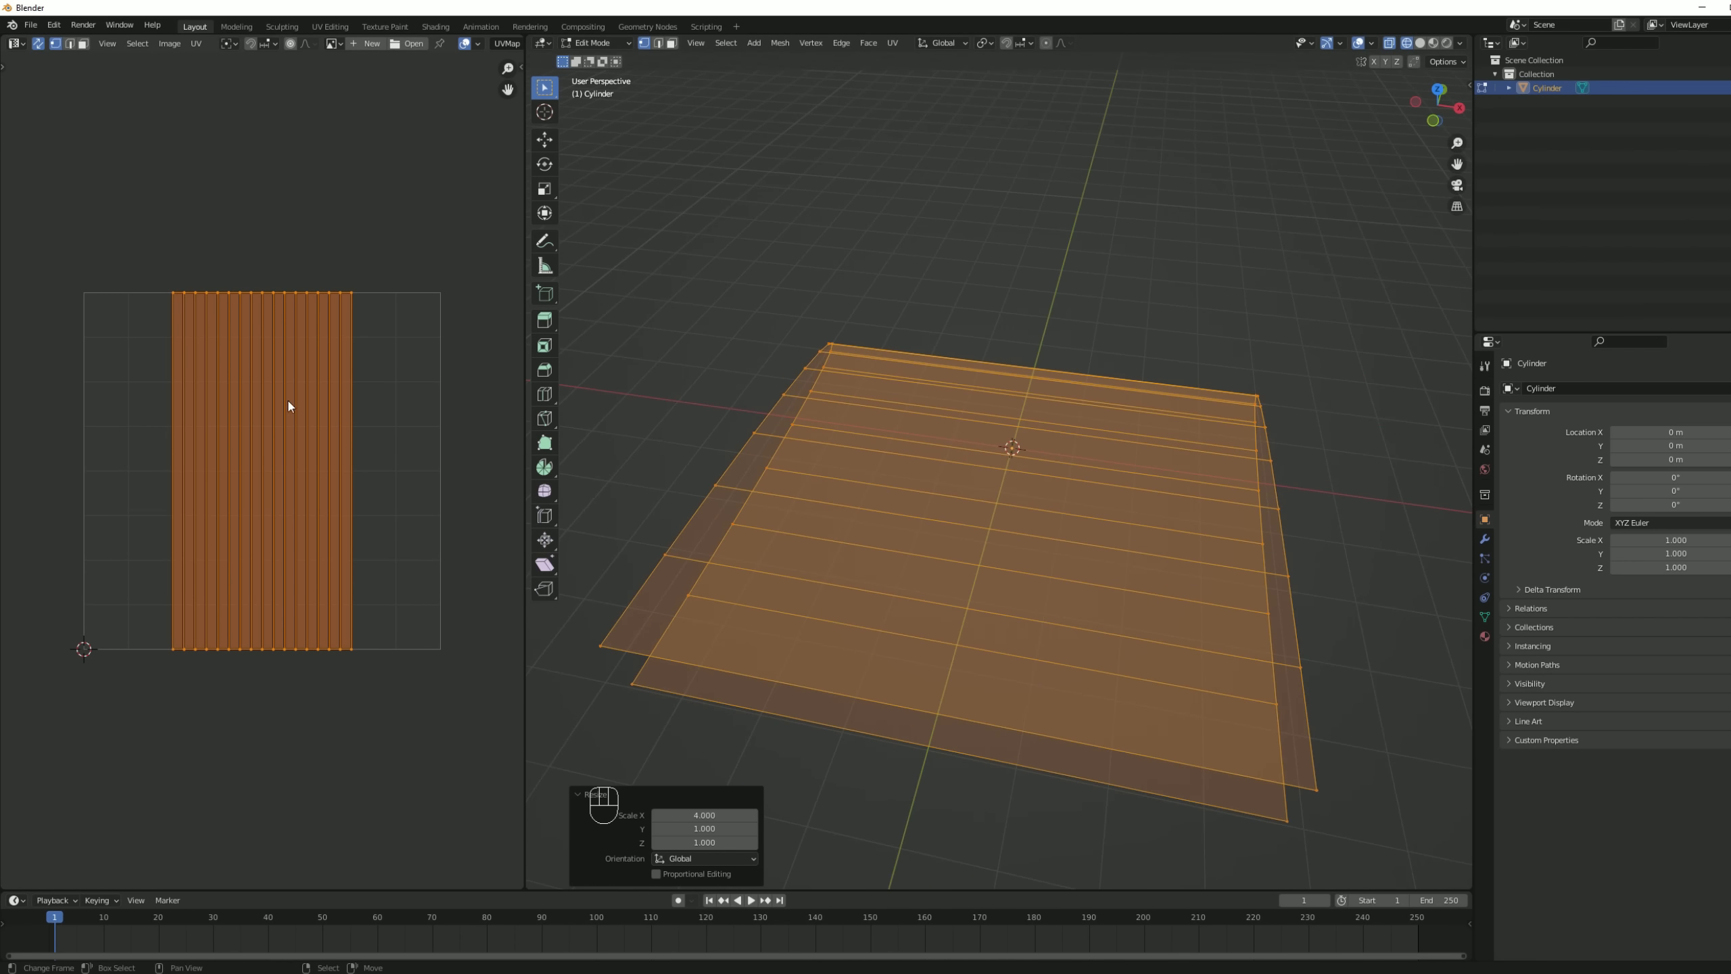
scroll(292, 405, up, 1)
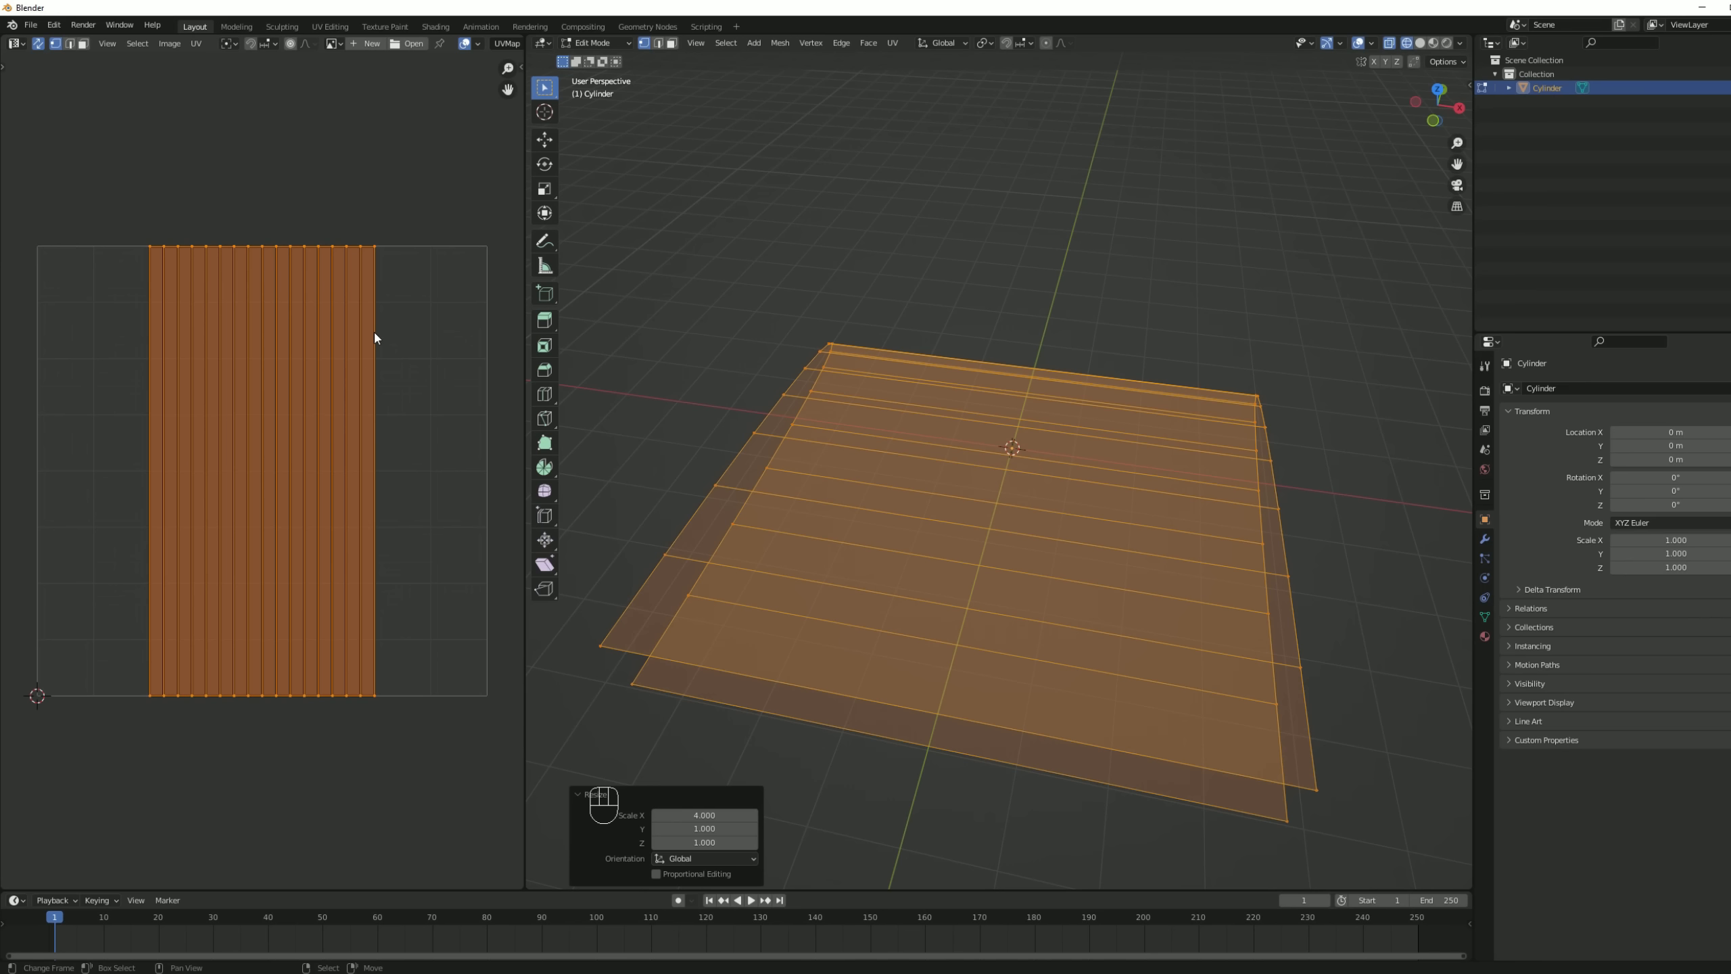
key(s)
key(x)
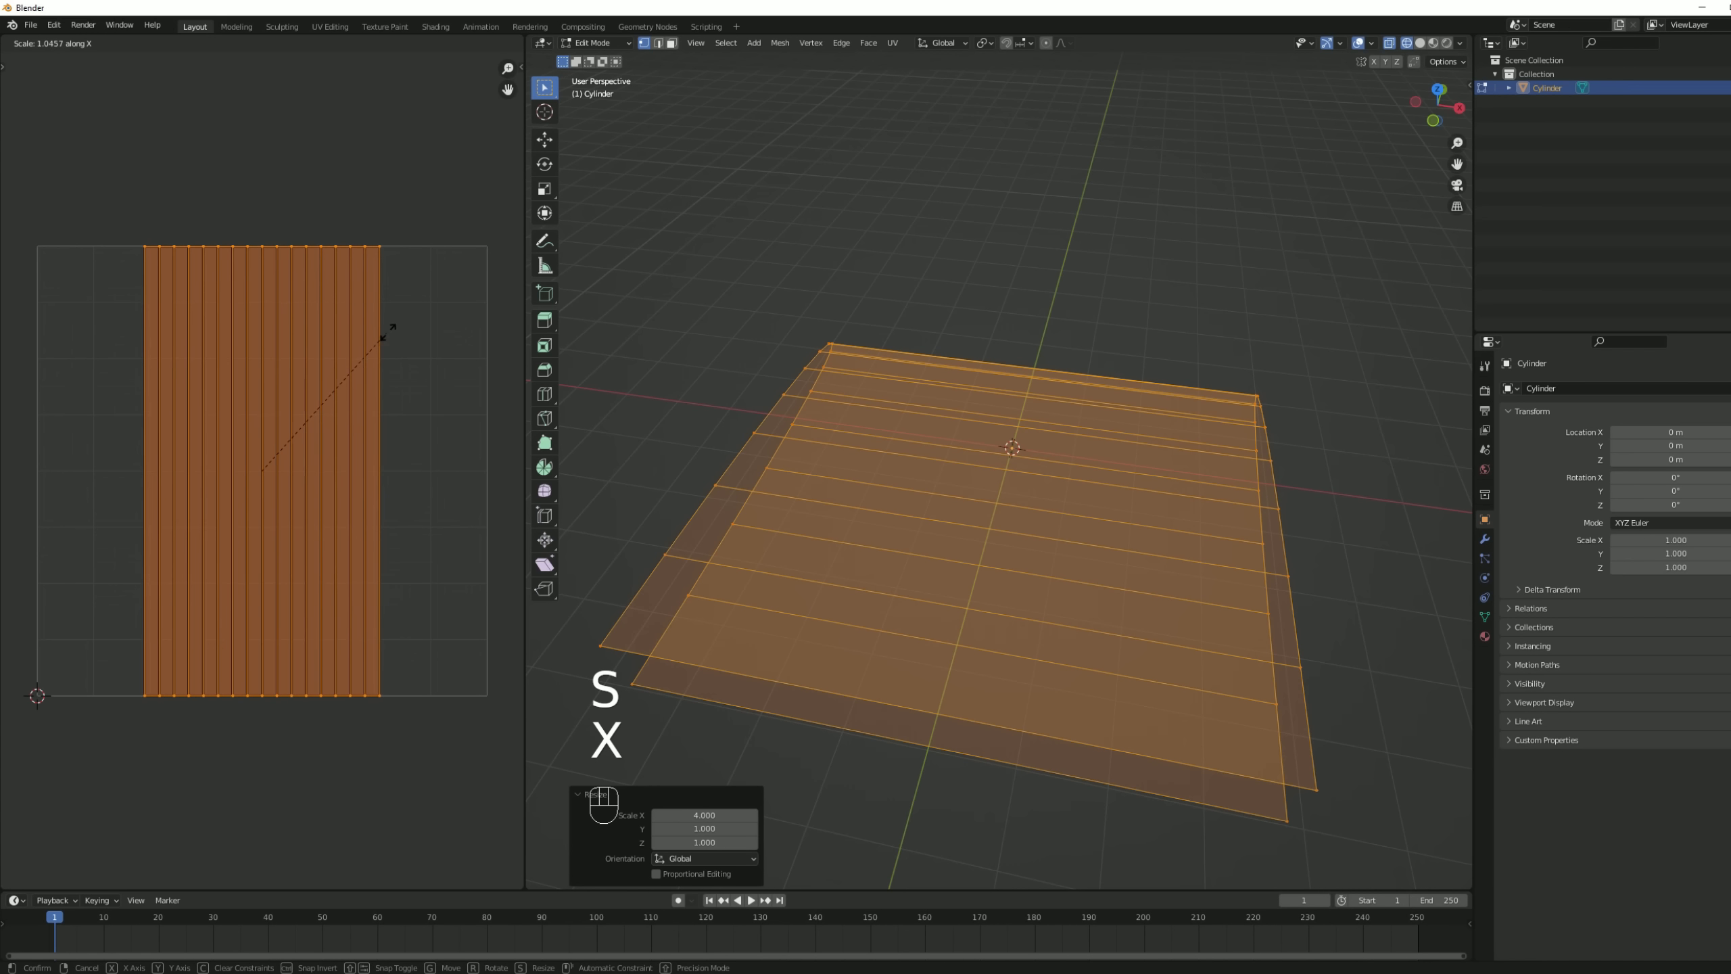
click(209, 274)
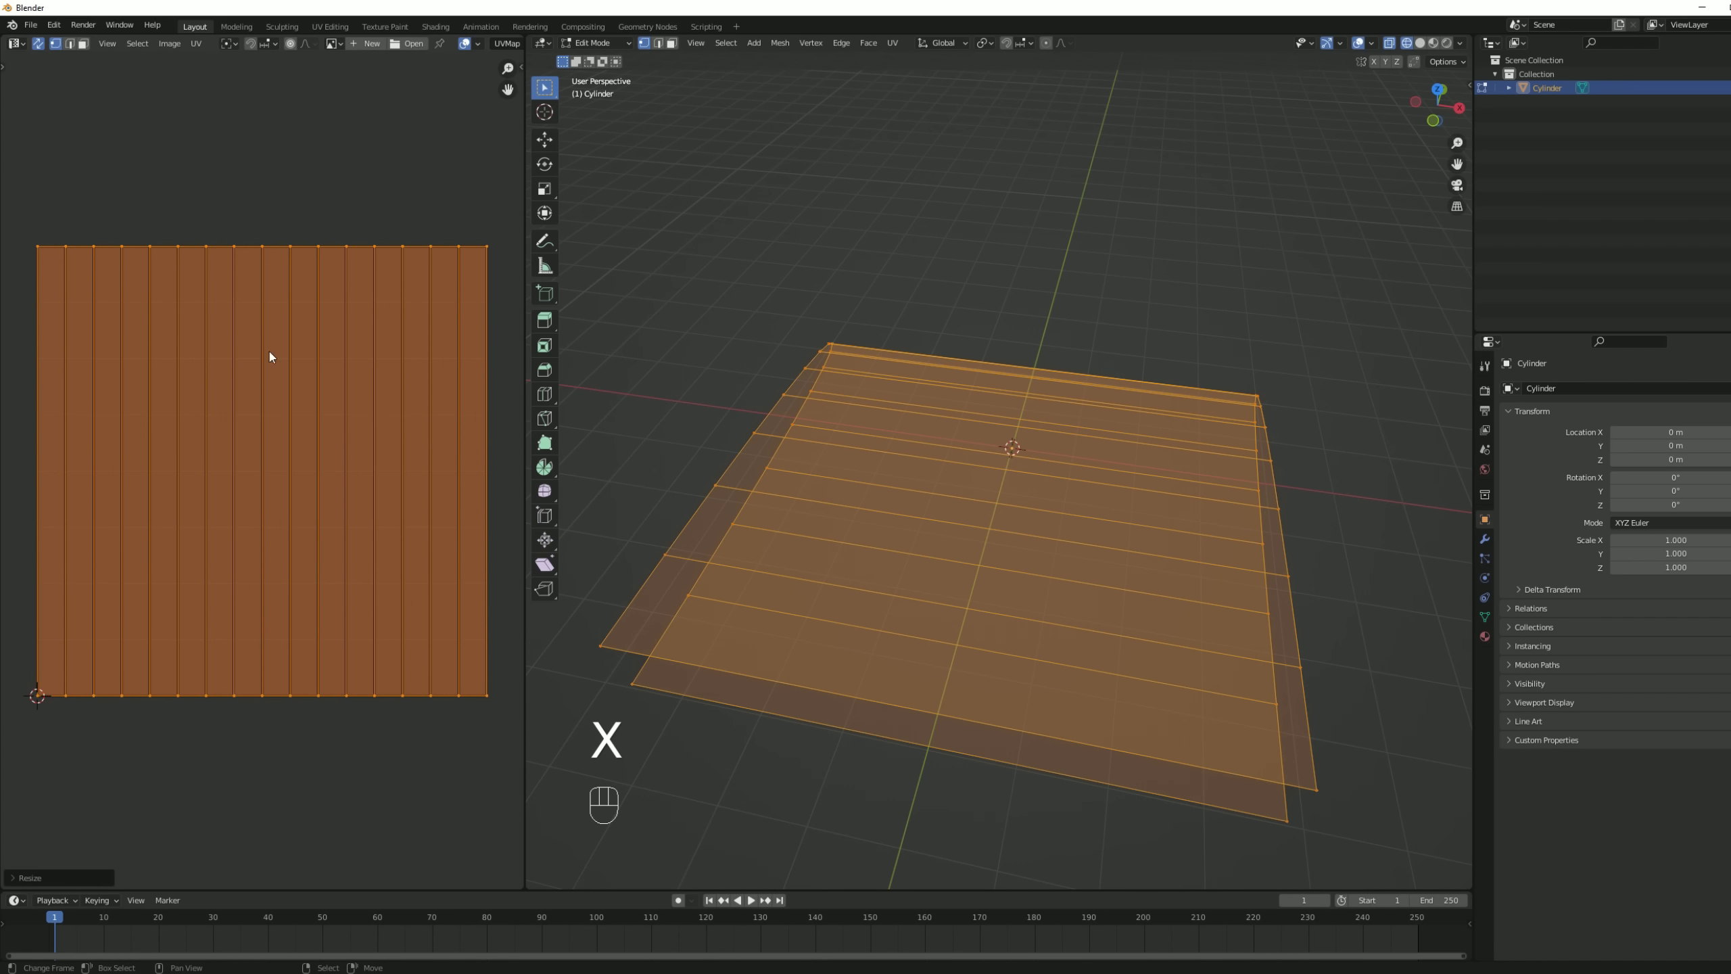
- Box-select the right half of the UV strips and examine which part of the folded mesh it covers
key(a)
key(b)
drag(259, 217, 492, 739)
middle_drag(1121, 626, 997, 560)
- Box-select the first half of the UV strips and examine which layer of the folded mesh it covers
key(a)
key(v)
key(b)
drag(252, 207, 2, 783)
middle_drag(893, 649, 1209, 524)
key(g)
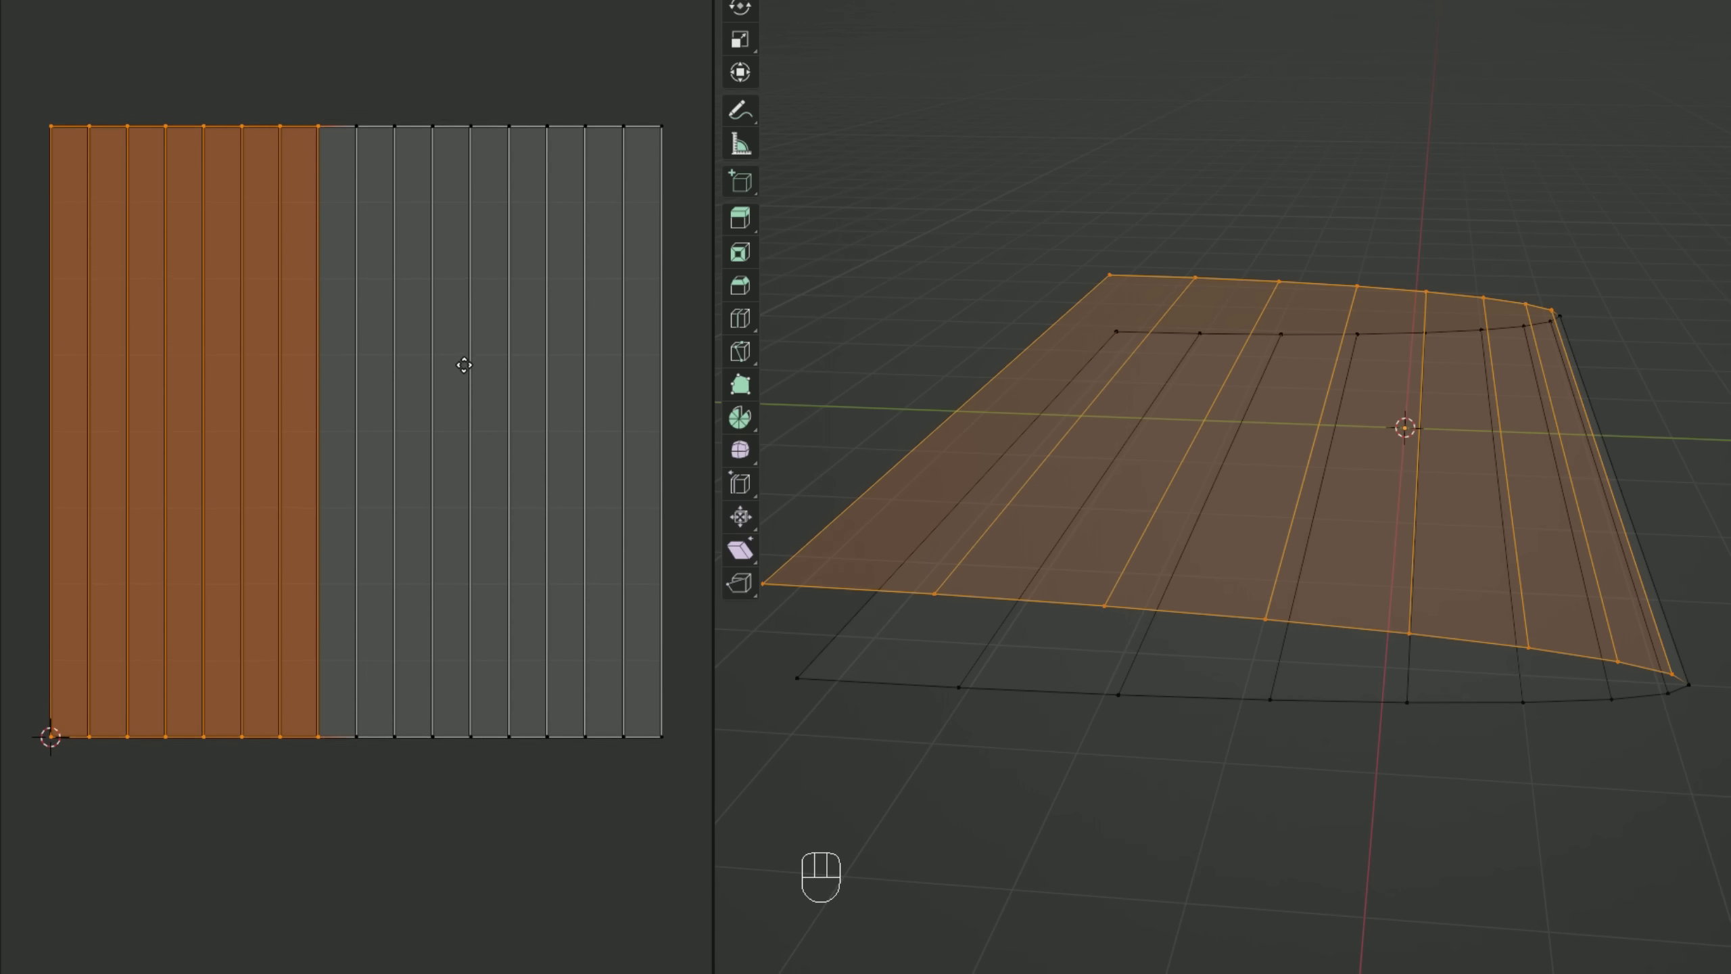
- In face select mode, select the eight UV strips in the second half and move them -0.5 along X onto the first half
key(ctrl+Tab)
click(388, 404)
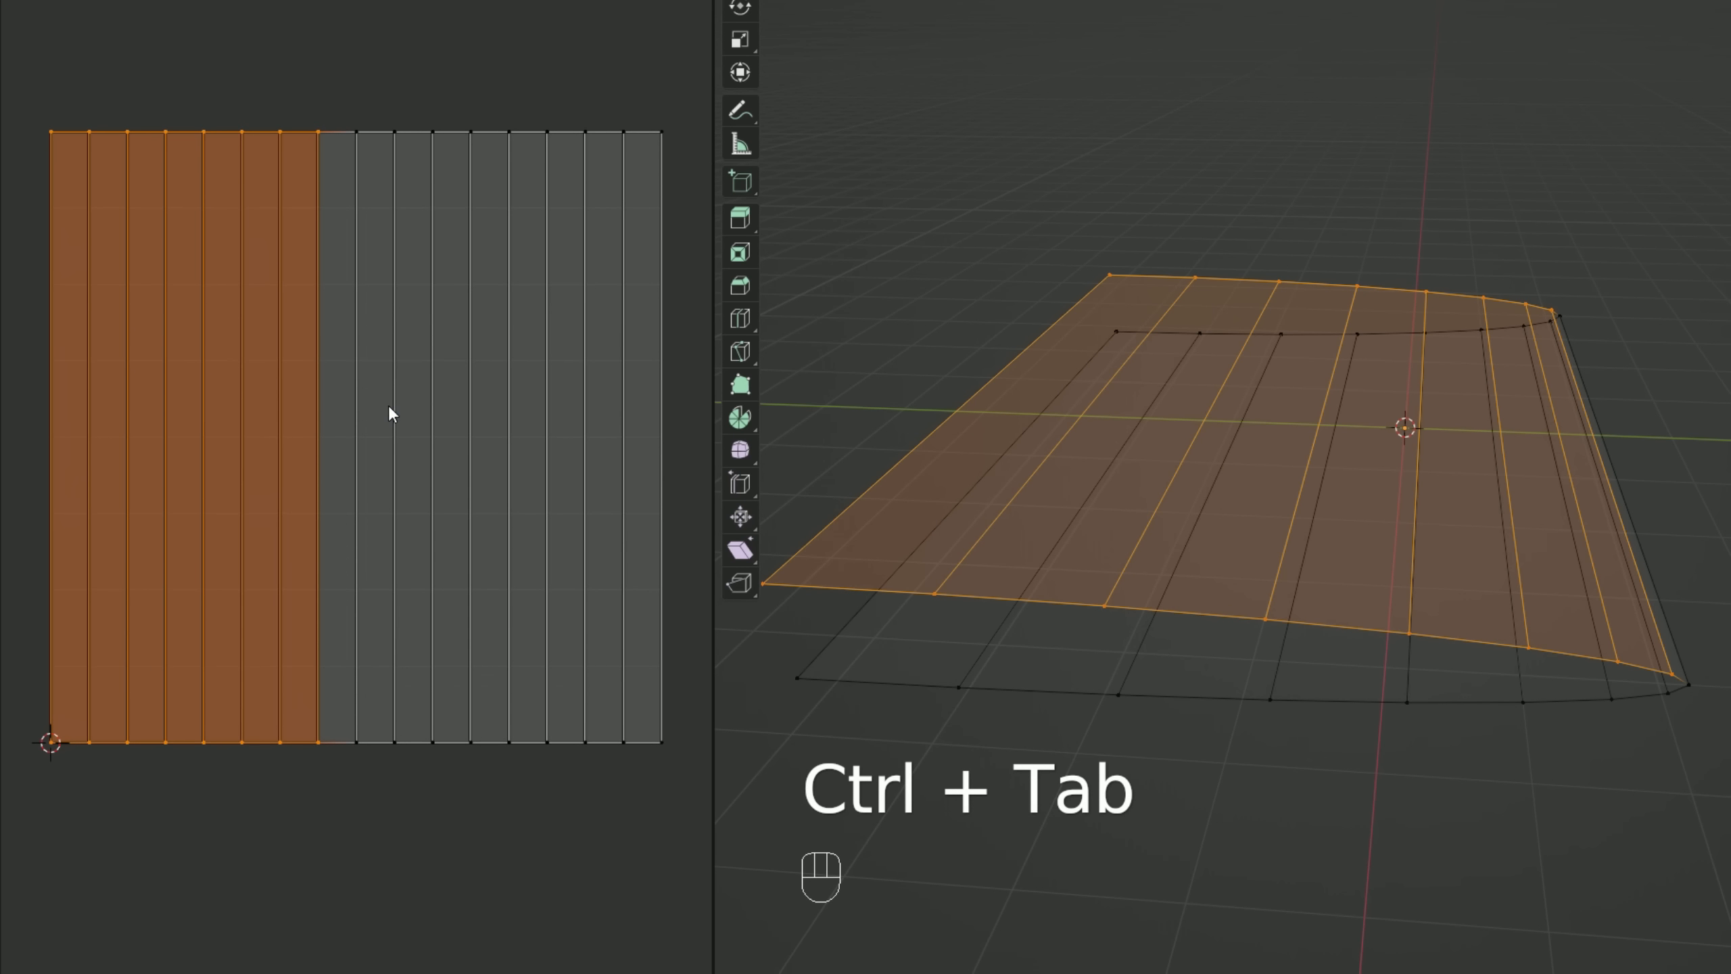
key(a)
key(a)
key(a)
key(b)
drag(507, 730, 273, 218)
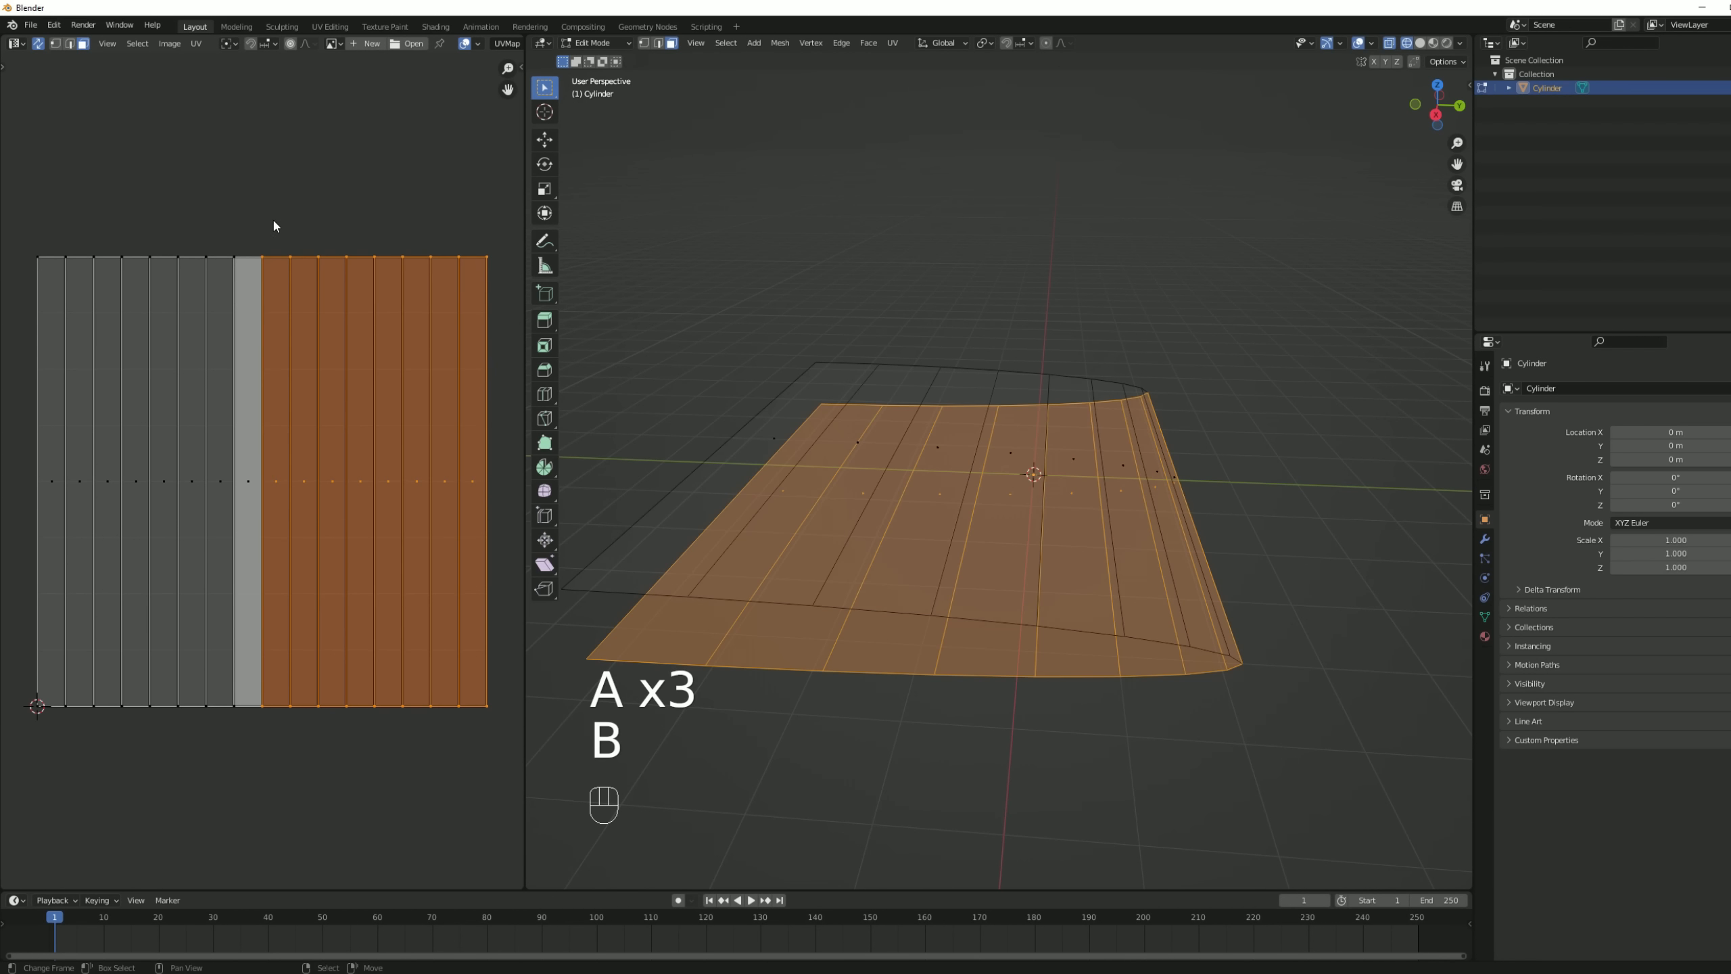
key(g)
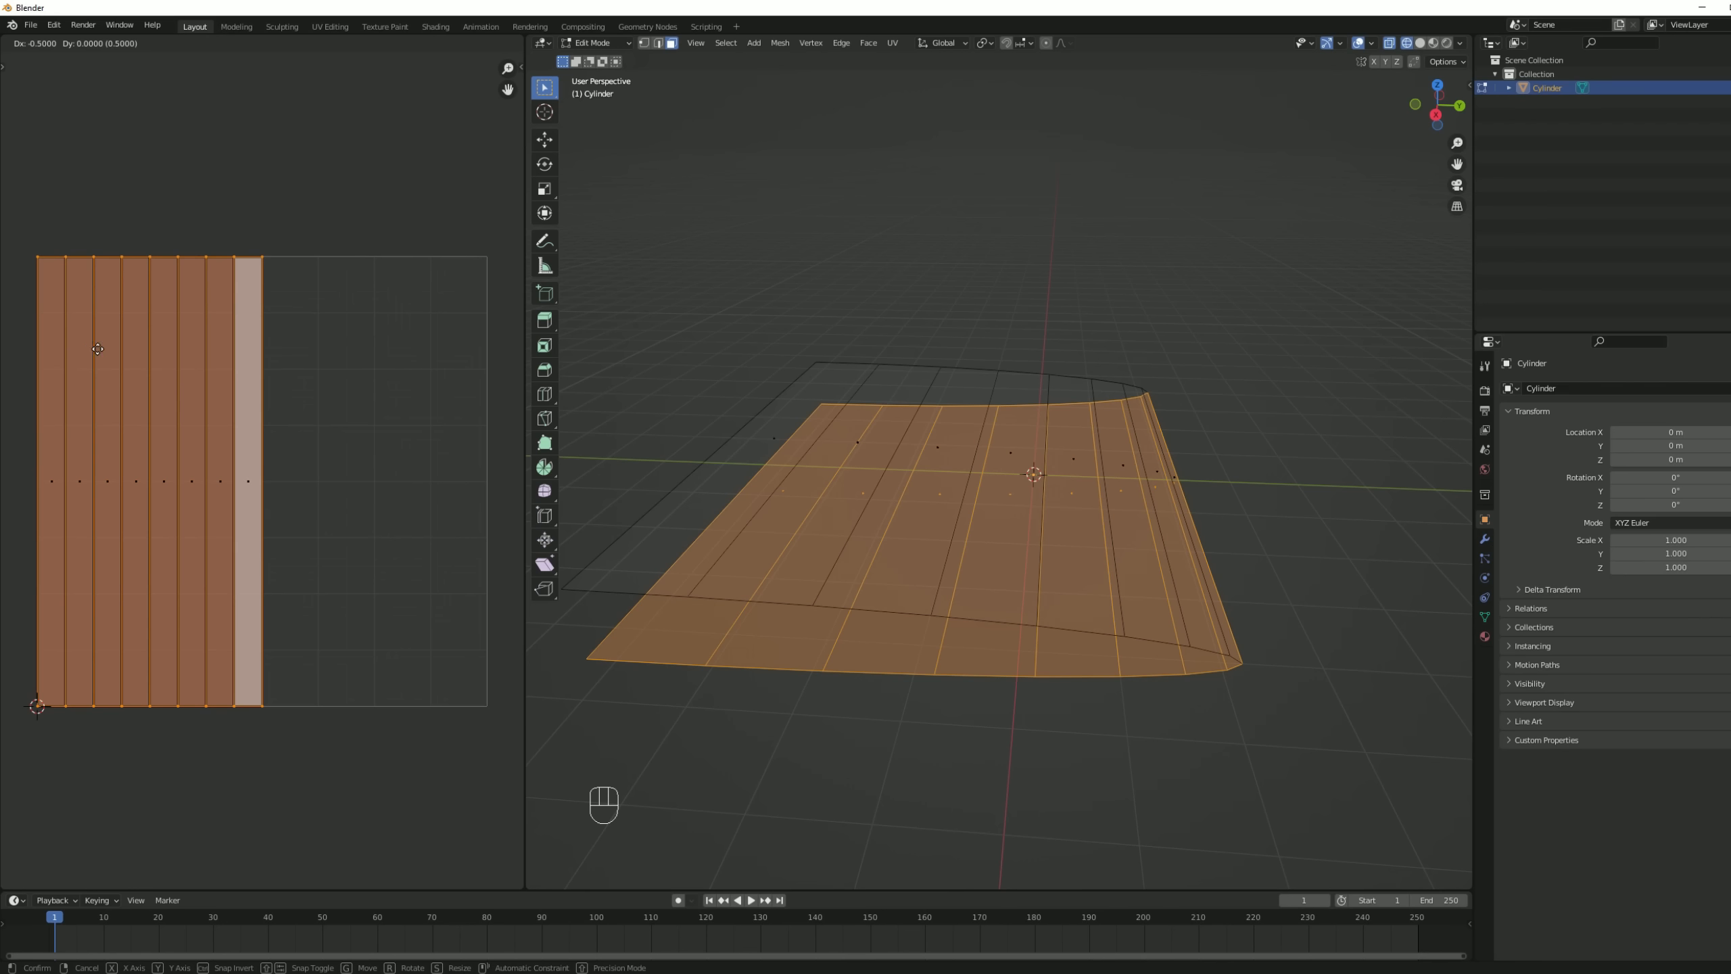
click(75, 350)
- Rotate the moved UV strips by 180 degrees
key(r)
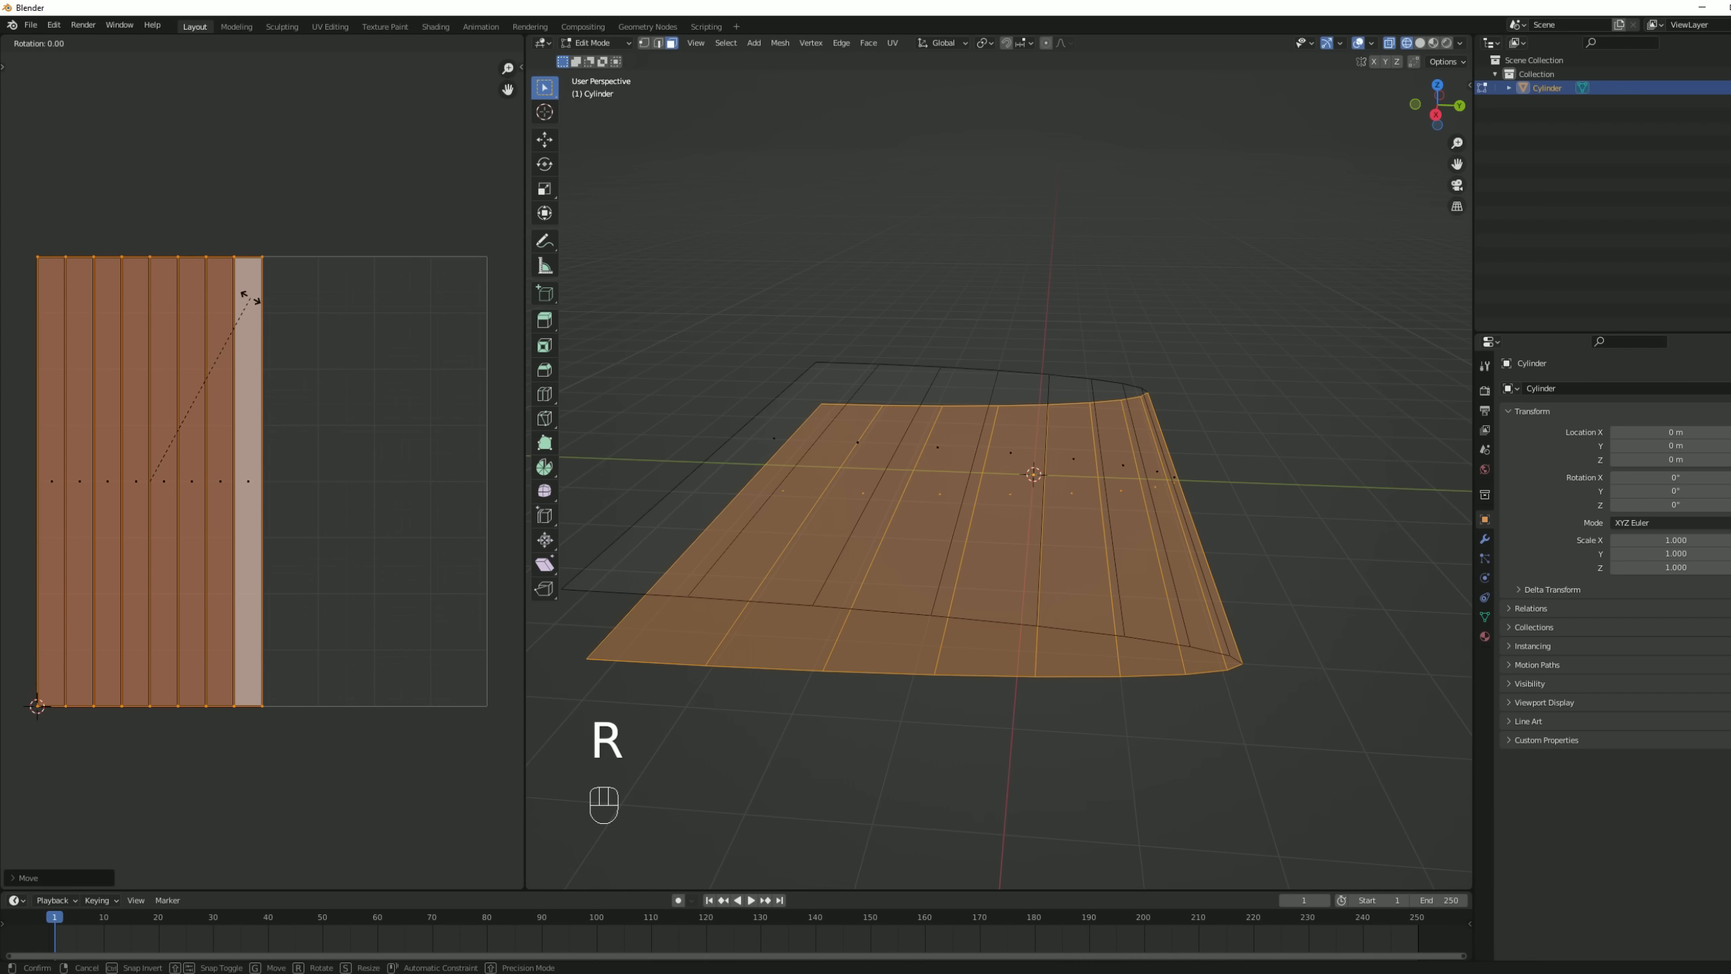
key(KP_1)
key(KP_8)
key(KP_0)
key(KP_Enter)
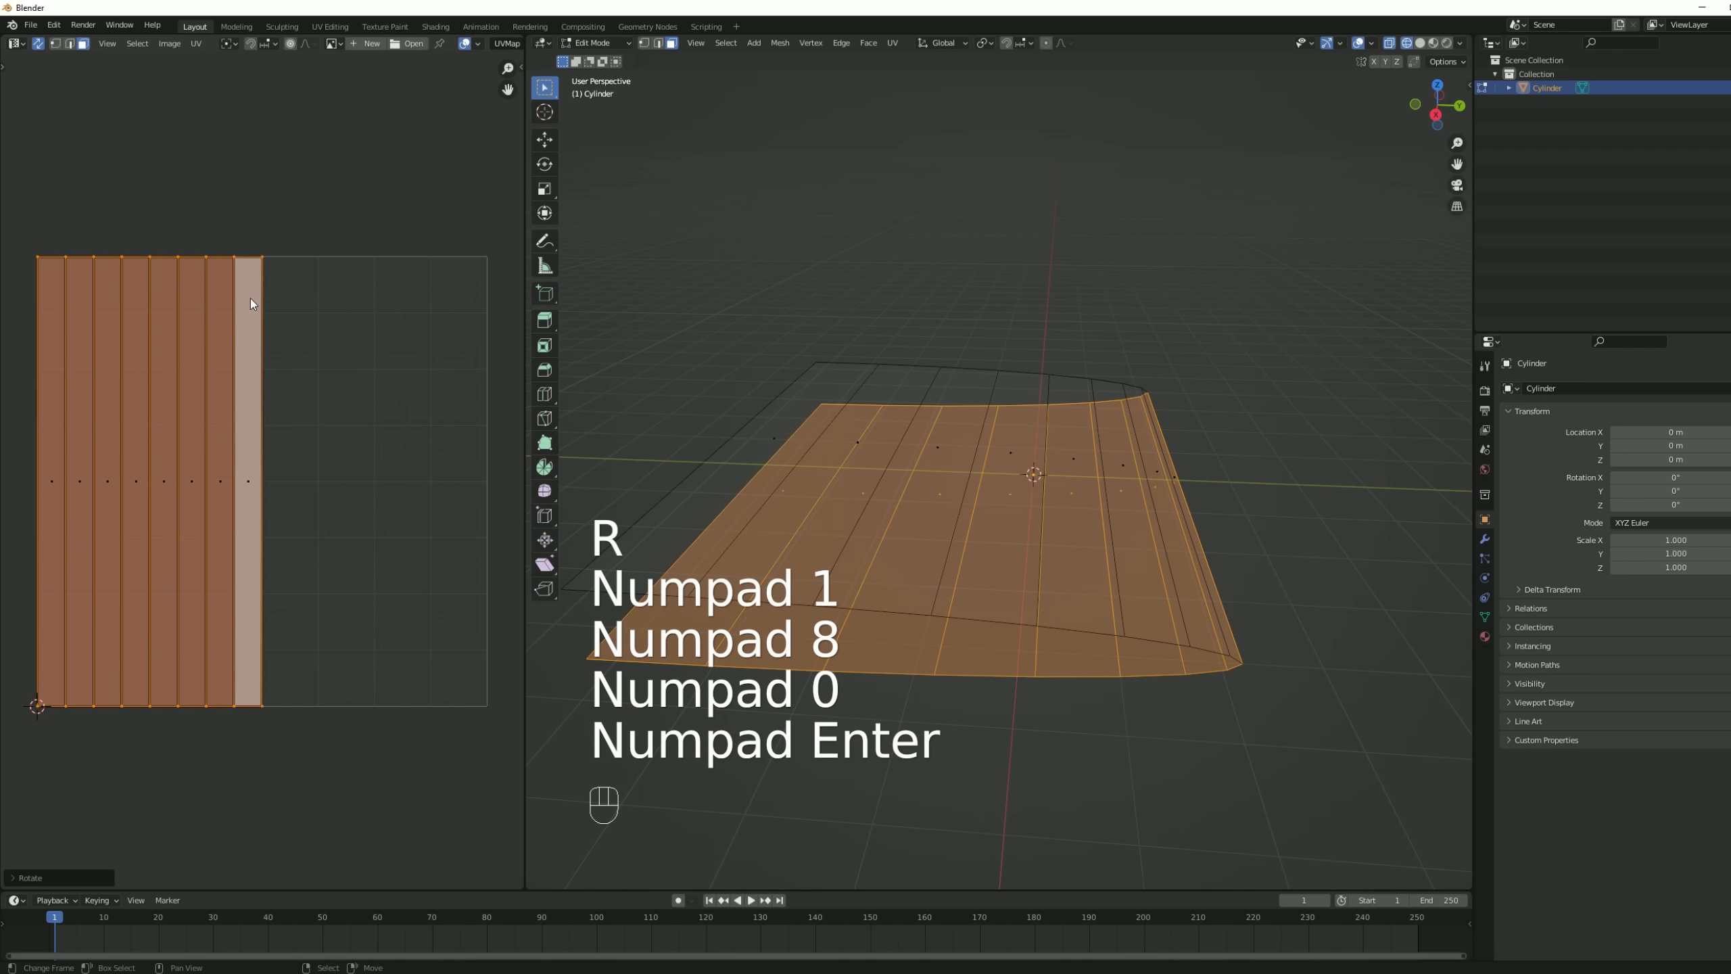
- Select the stacked UV strips on the inner edge and examine which mesh faces along the fold they cover
click(253, 386)
key(a)
key(b)
drag(289, 510, 240, 452)
middle_drag(1001, 477, 1049, 499)
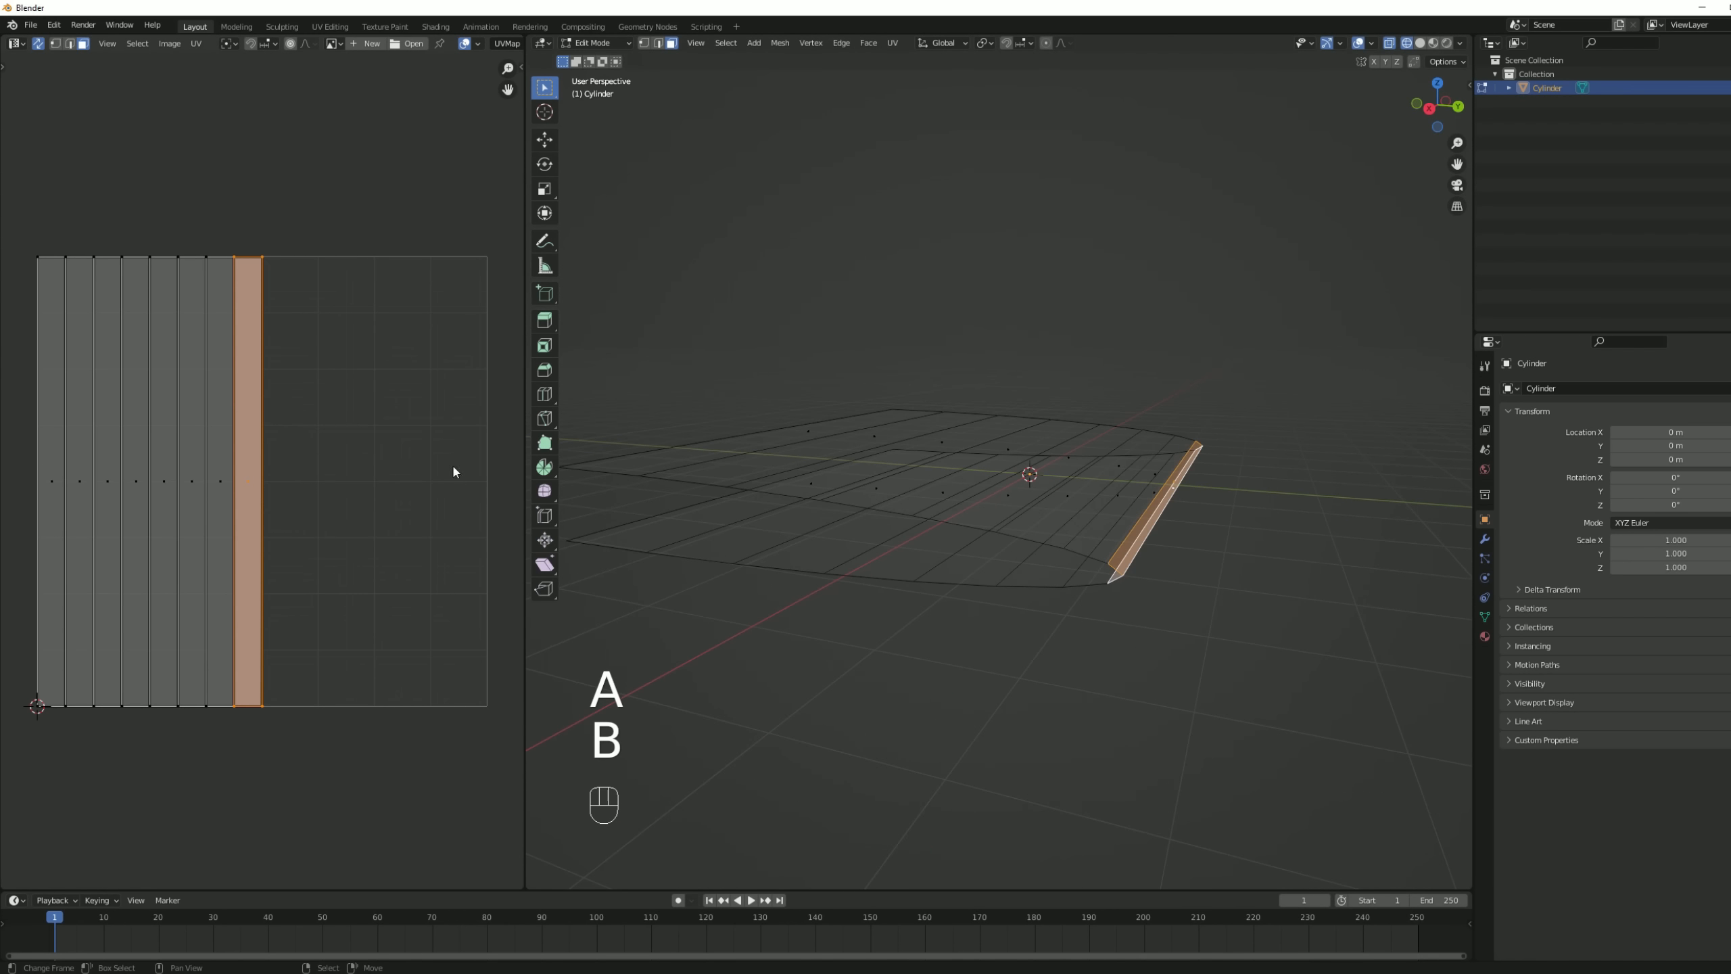
- Try to select the neighbouring stacked UV strips to check which mesh faces they match
click(207, 481)
shift+click(221, 483)
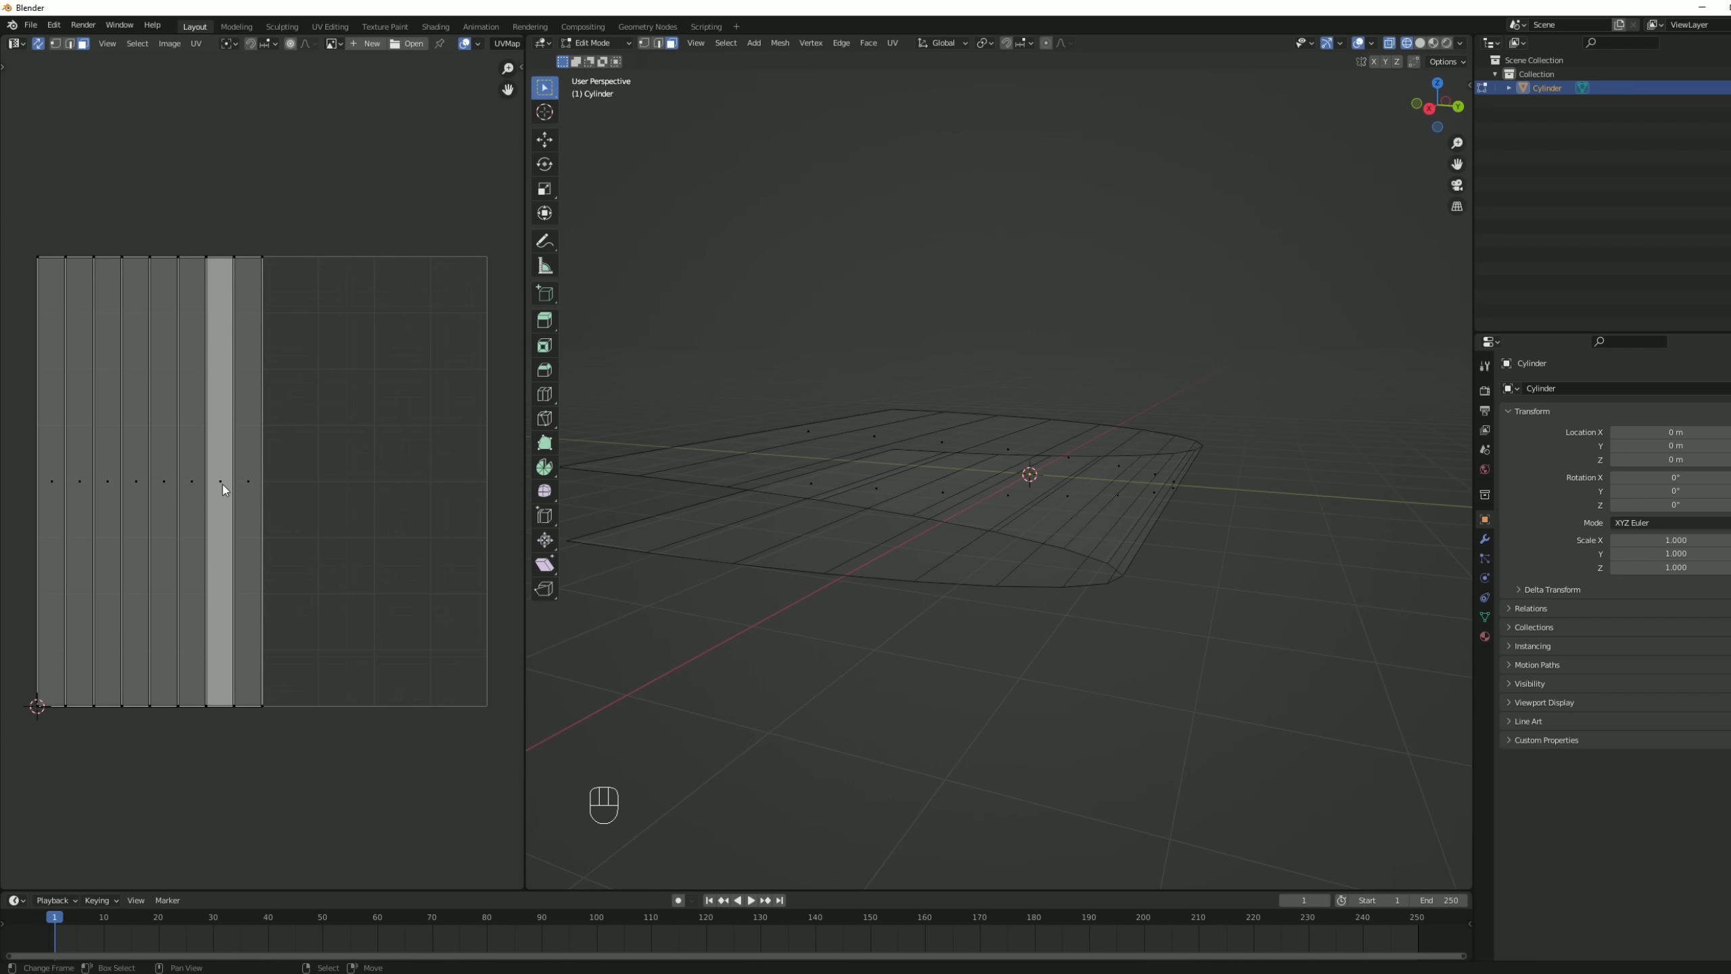
key(b)
drag(226, 496, 214, 476)
middle_drag(873, 518, 880, 502)
key(a)
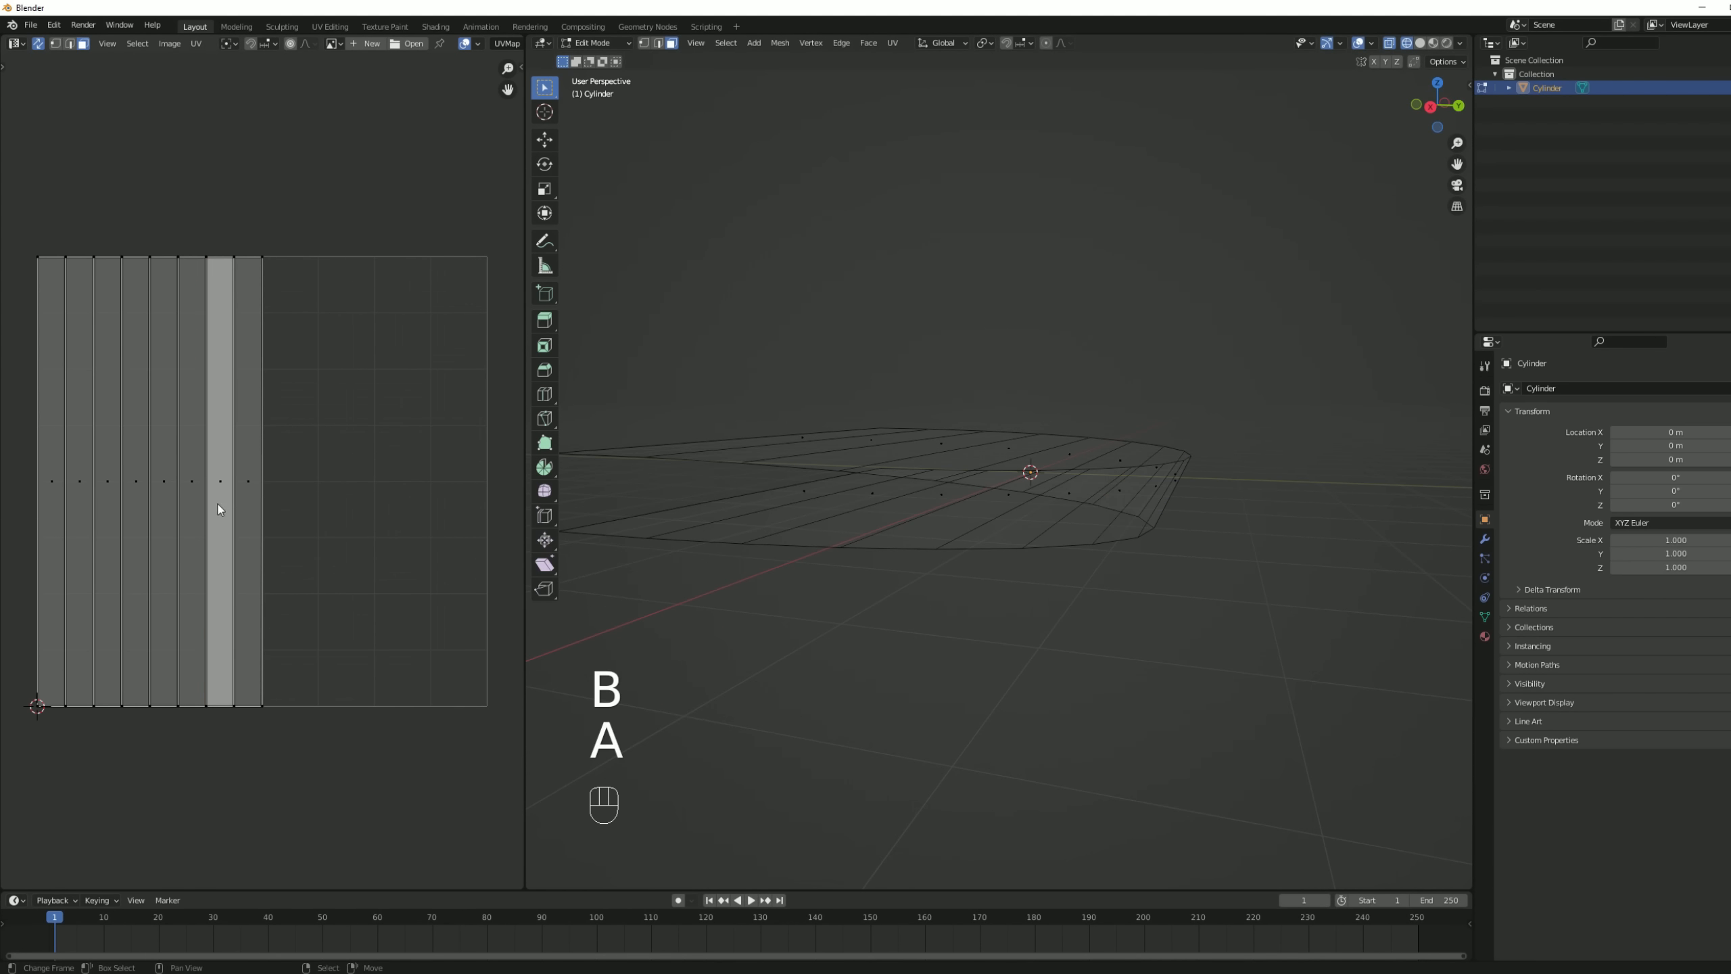
key(b)
drag(199, 507, 161, 455)
middle_drag(165, 453, 167, 459)
middle_drag(168, 459, 172, 469)
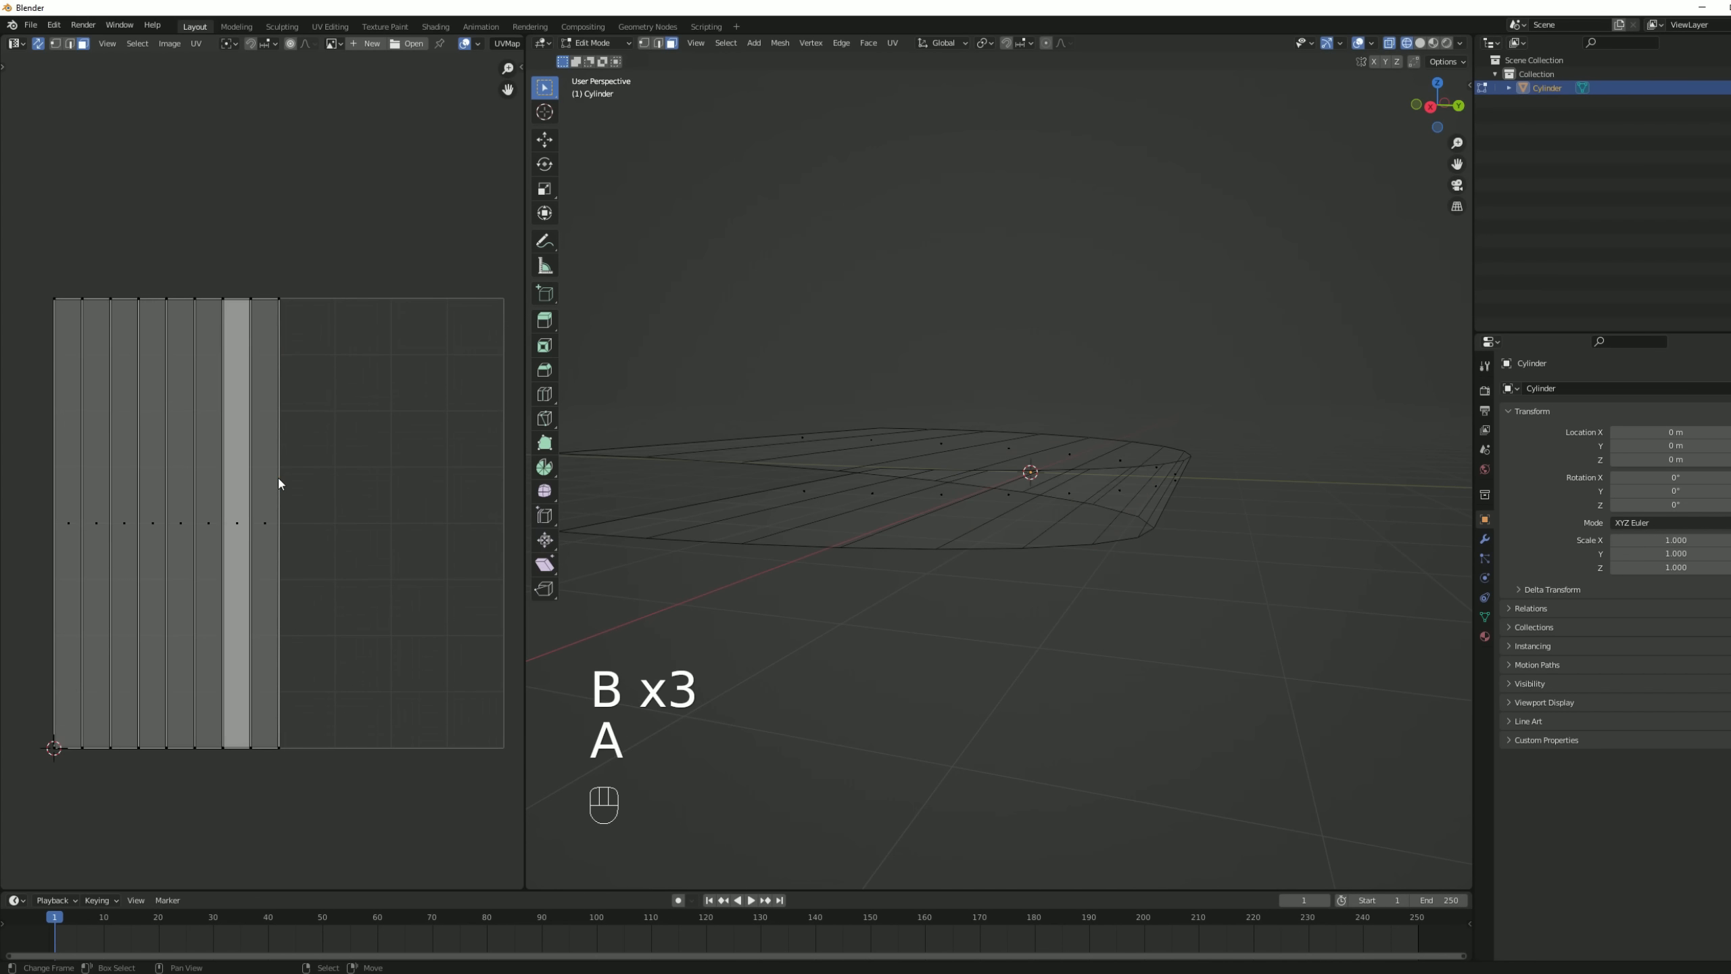
- Select all the stacked UV strips and move them 0.25 along X to centre them in the image bounds
key(a)
key(g)
key(x)
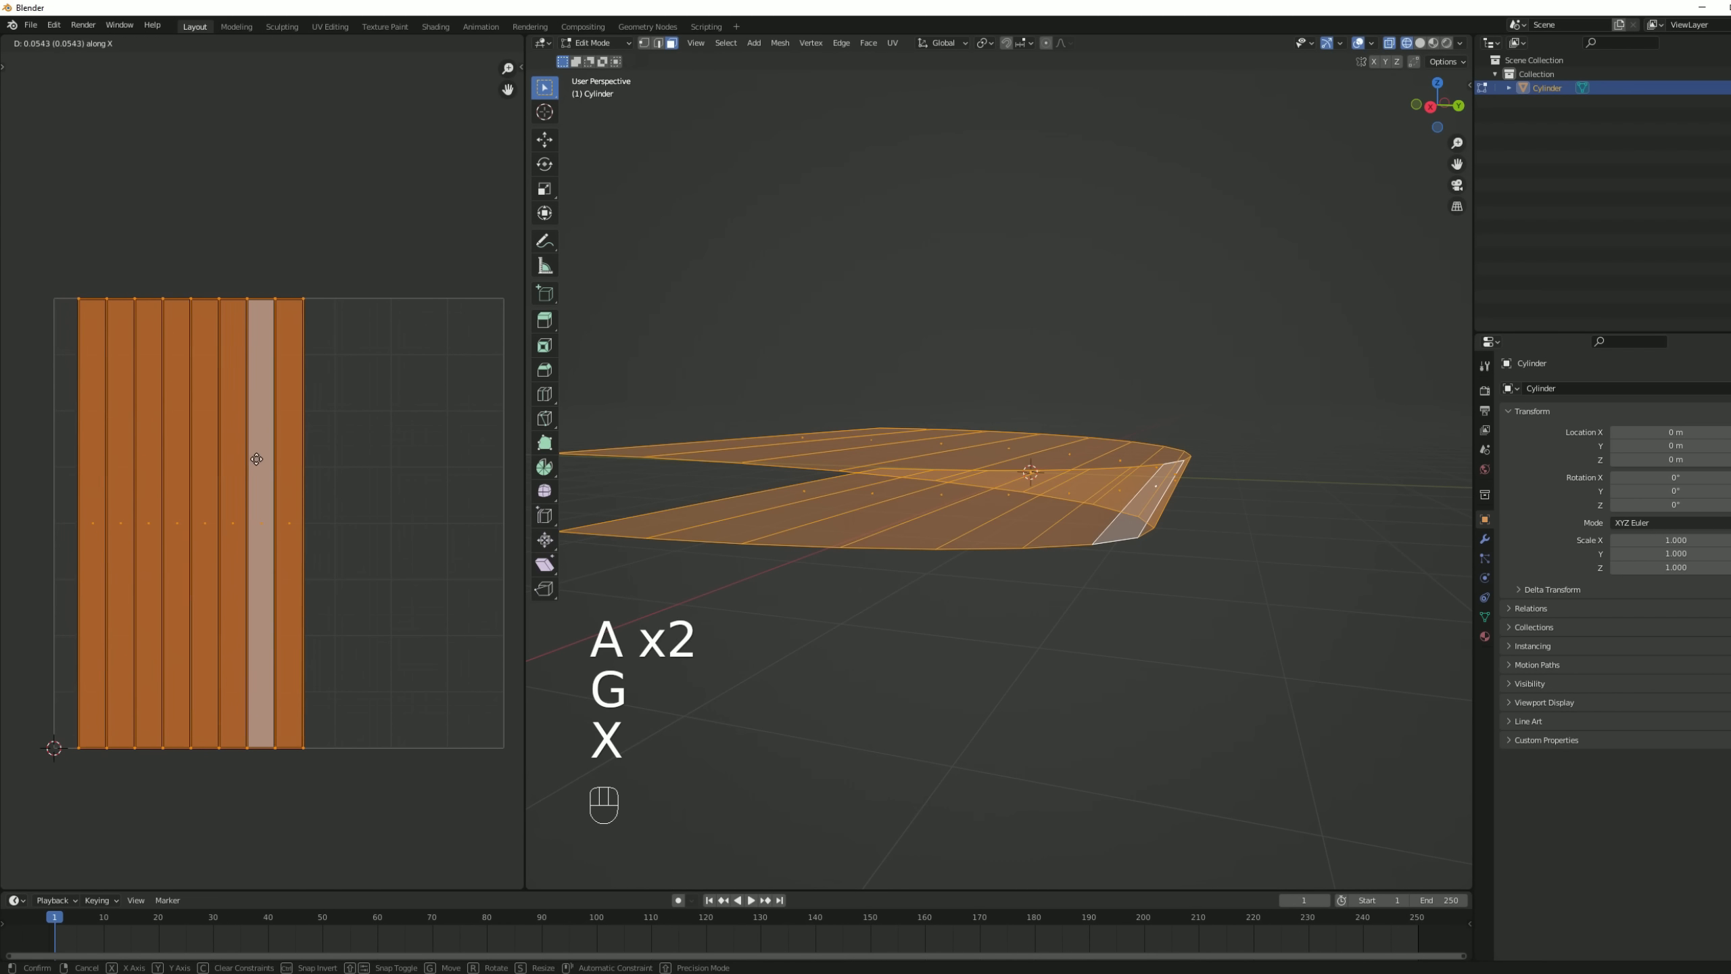
text(.25)
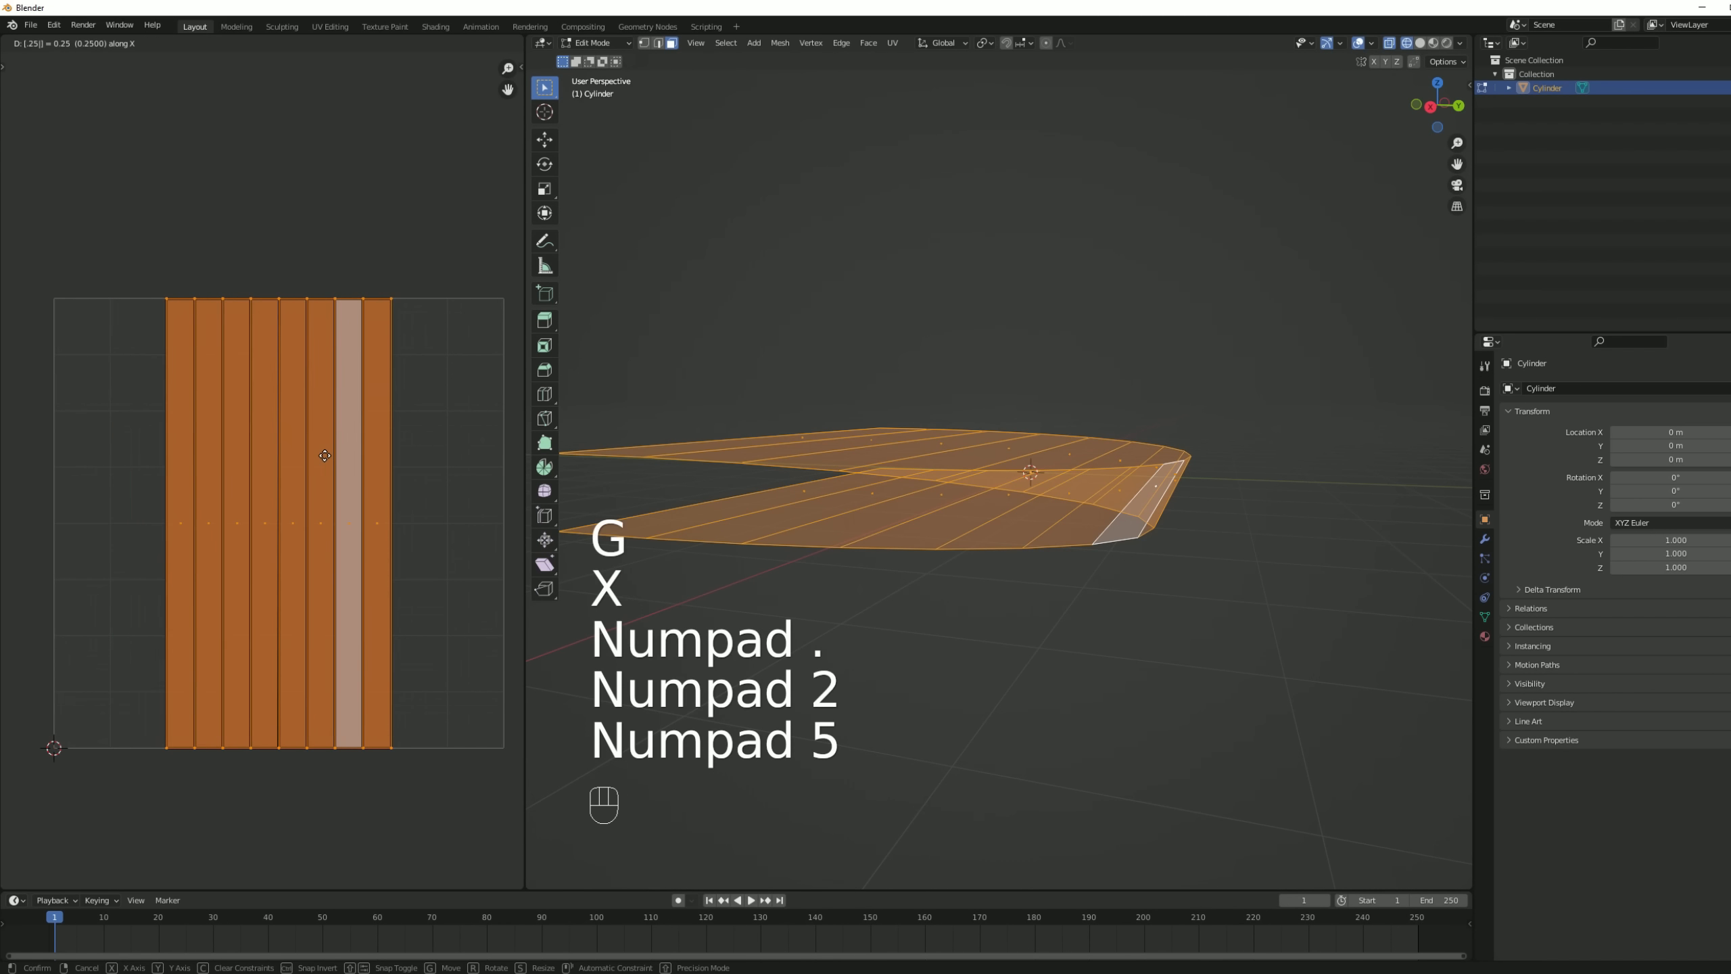
key(KP_Enter)
- Scale the stacked UV strips along X until they span the full width of the image bounds
key(s)
key(x)
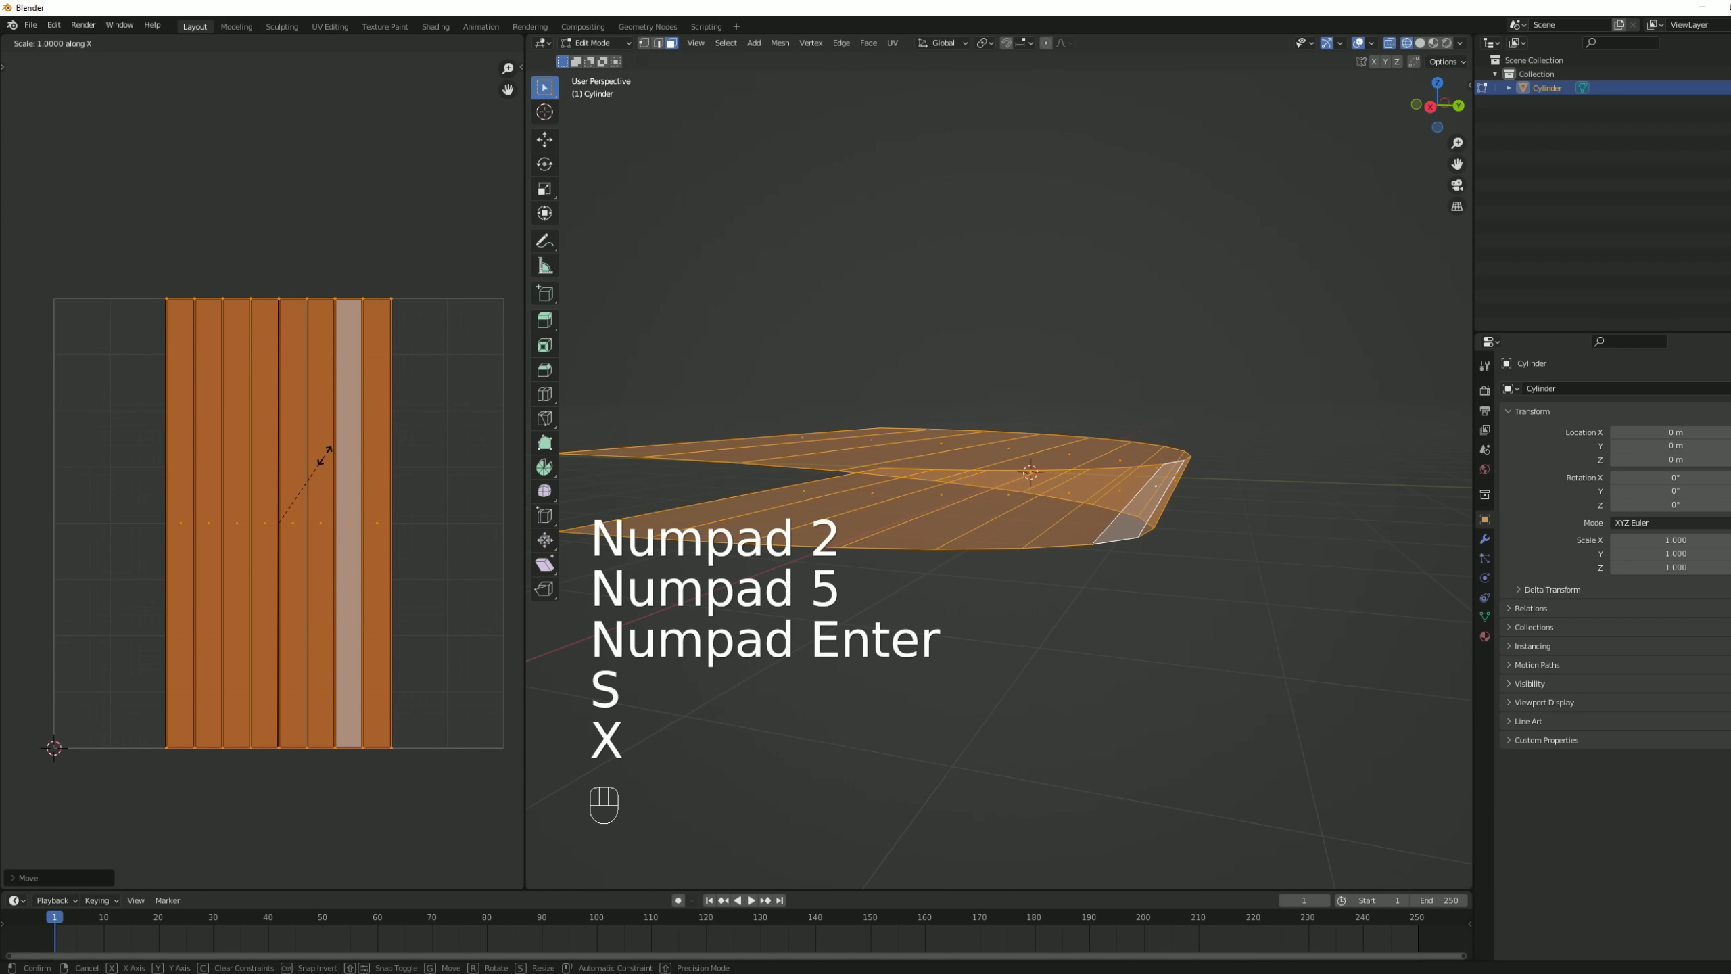
click(514, 372)
key(Escape)
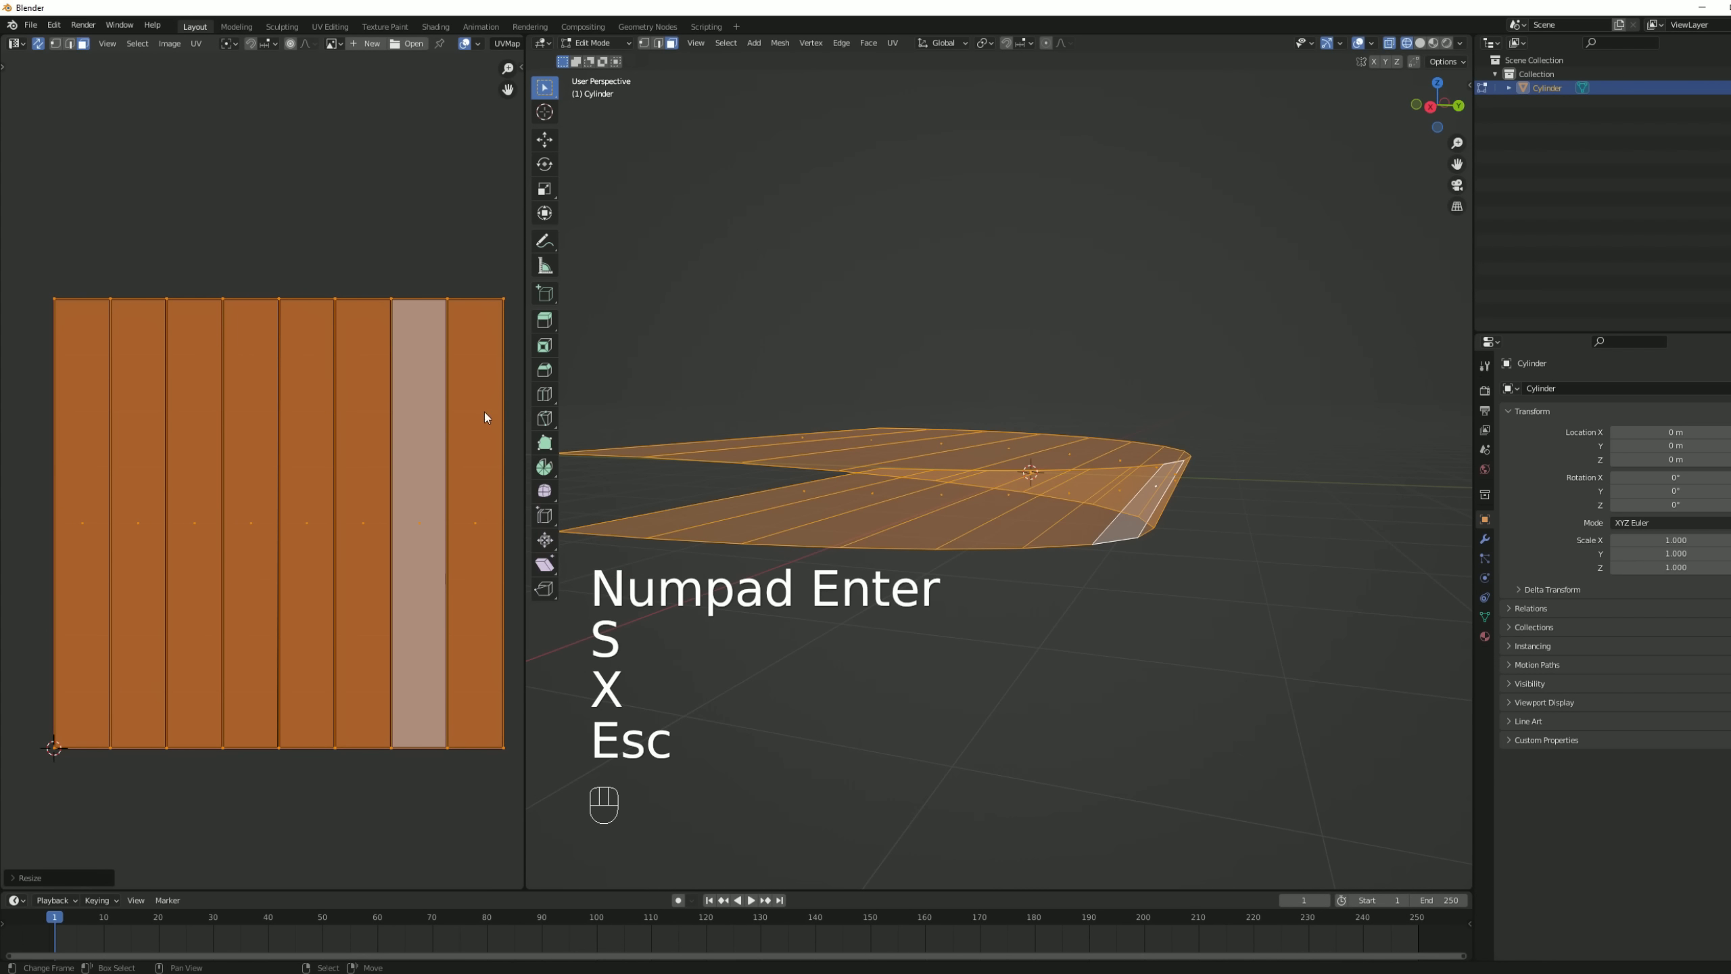
- Select the upper-layer faces one after another from the fold to the open edge and examine their order in the UV layout
key(a)
key(b)
middle_drag(1131, 514, 1145, 558)
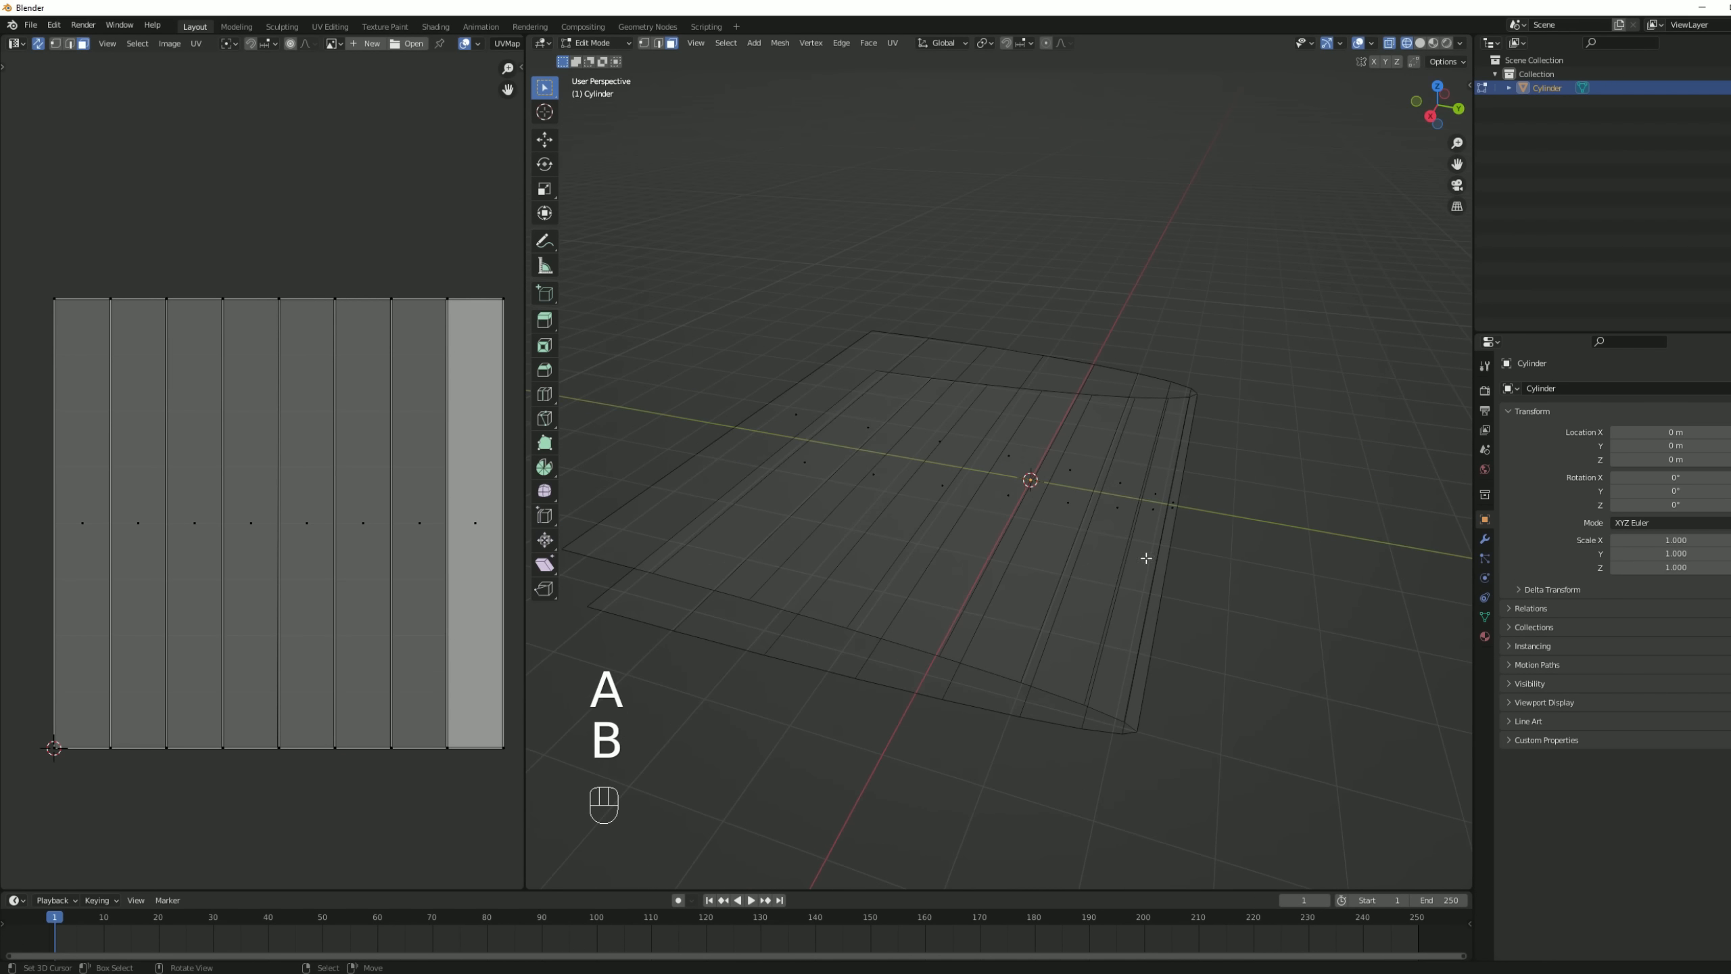
shift+click(1158, 497)
shift+click(1119, 486)
shift+click(1080, 472)
shift+click(1025, 461)
shift+click(948, 438)
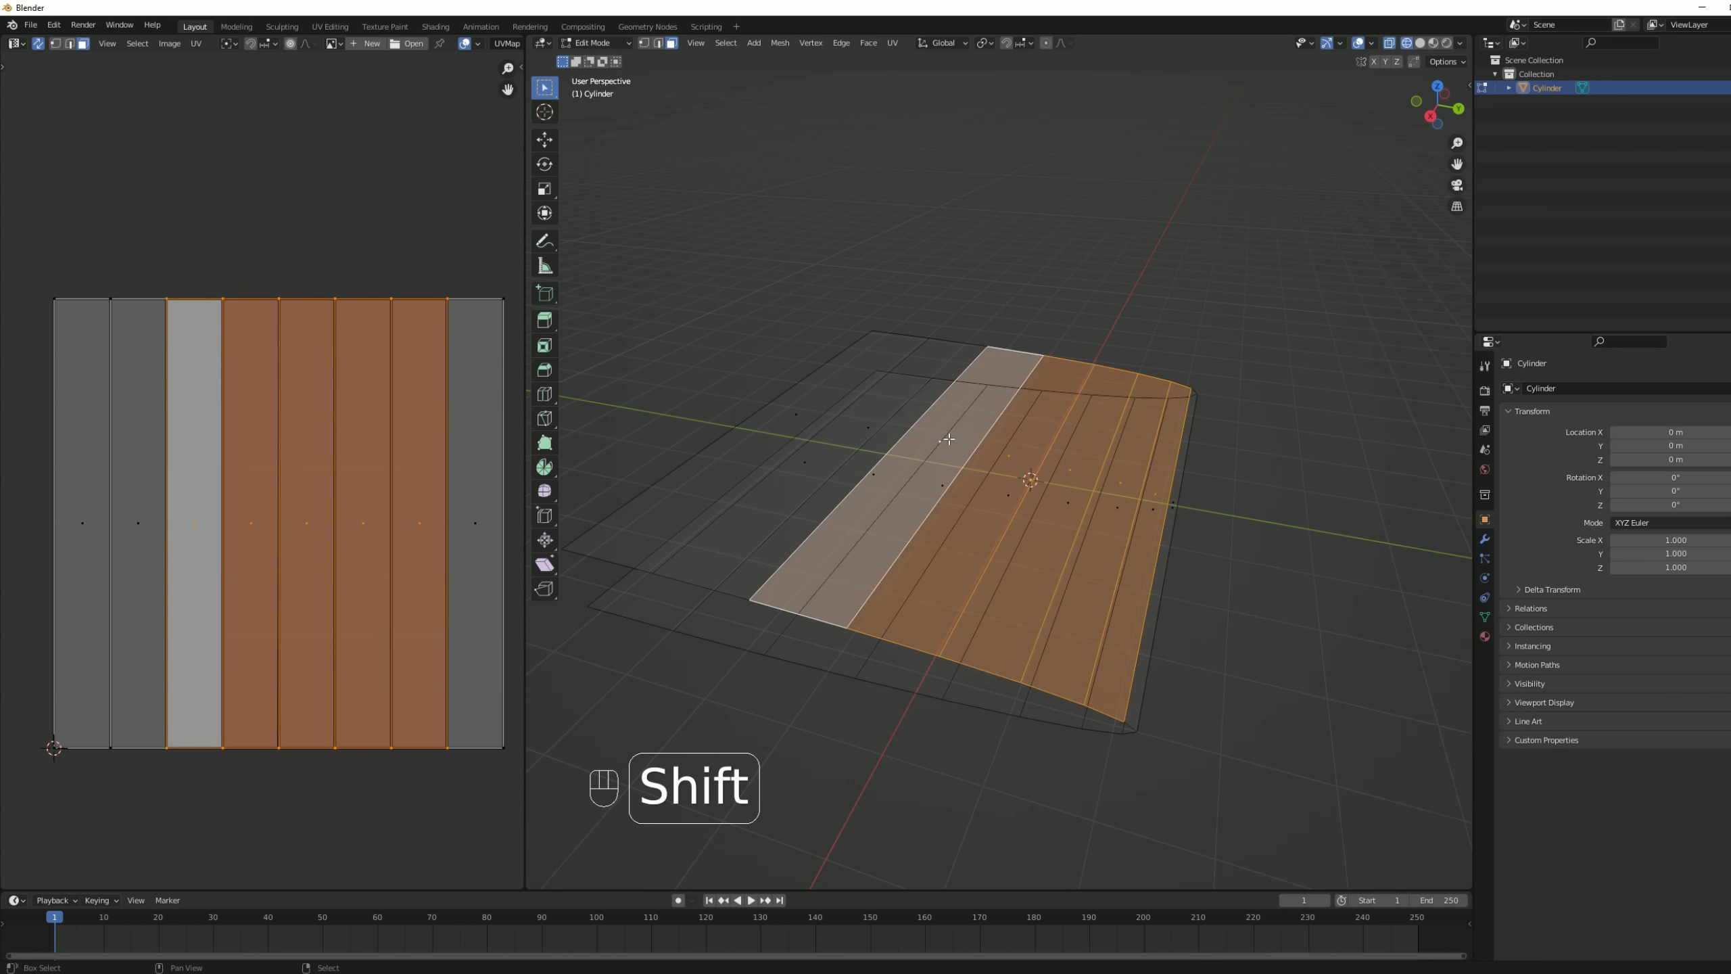
shift+click(879, 428)
shift+click(793, 399)
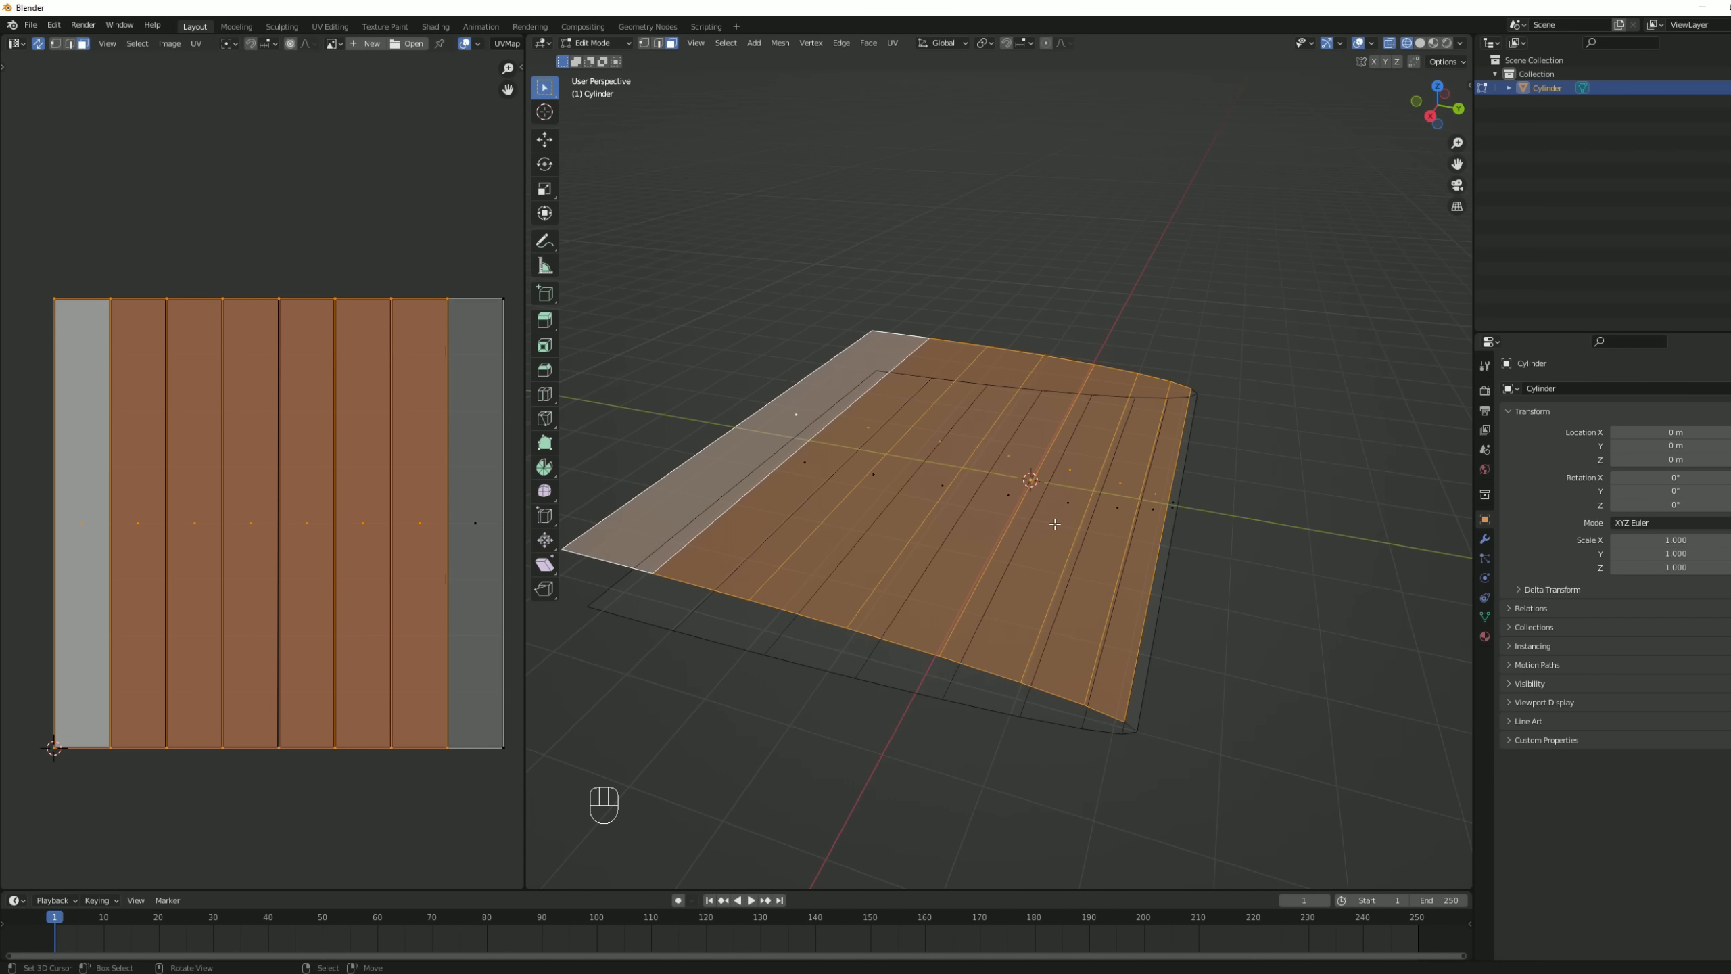
middle_drag(1054, 523, 1132, 487)
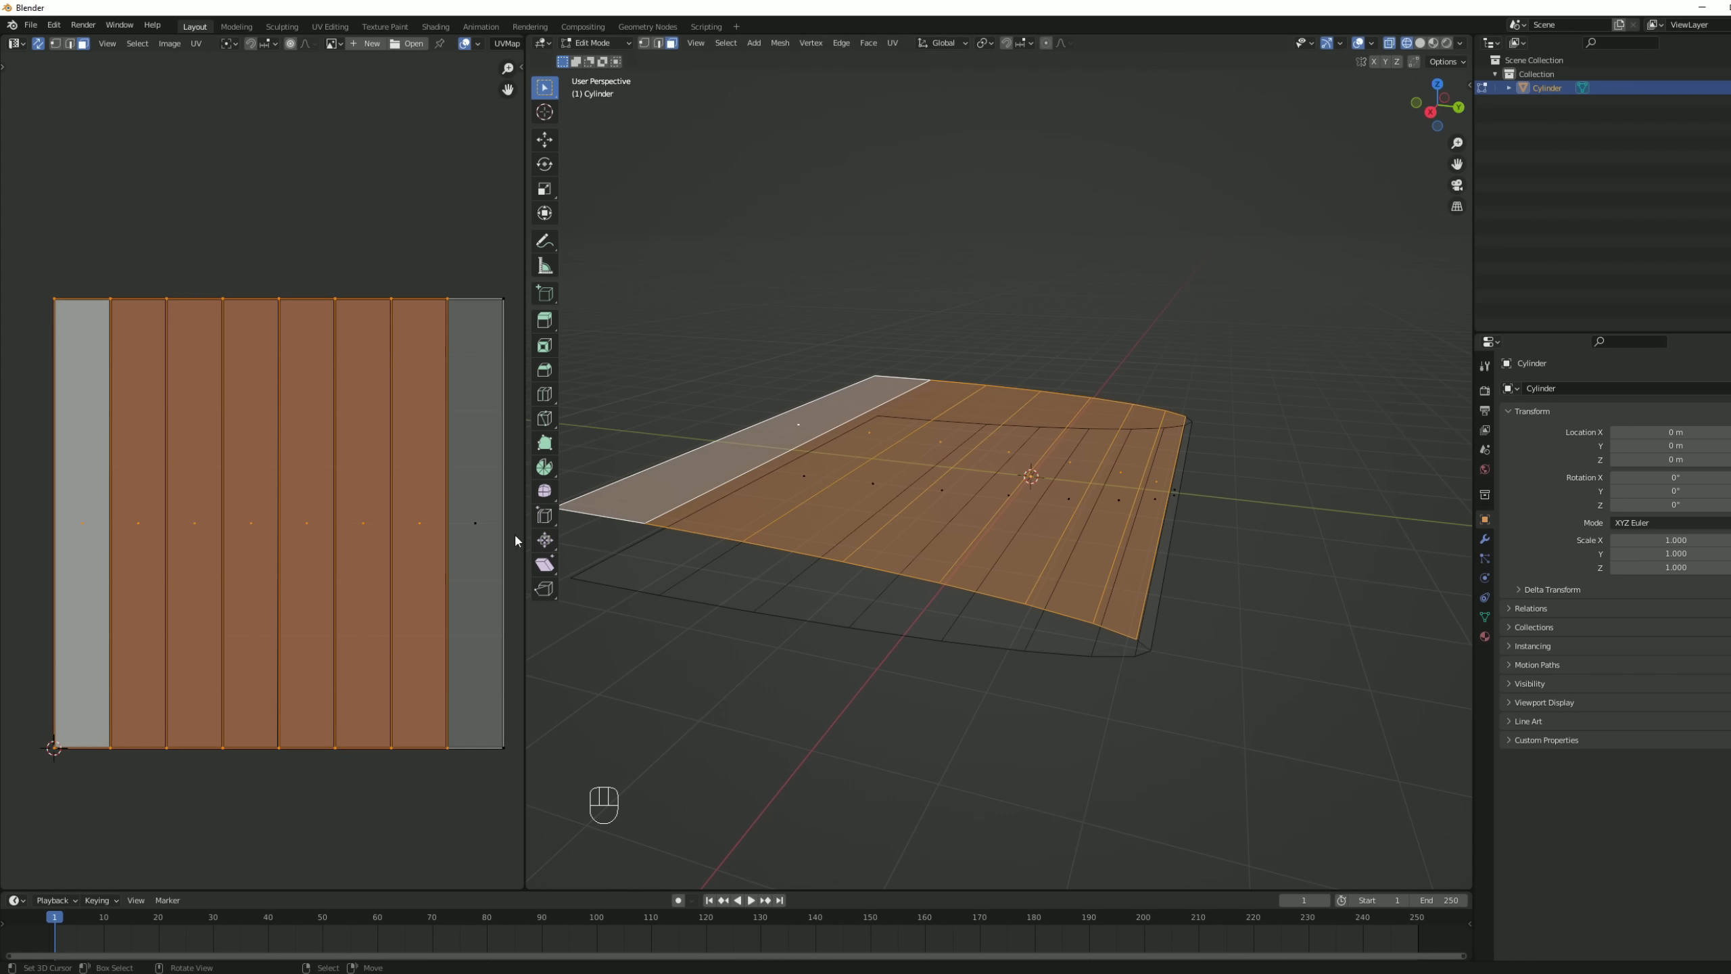
- Select the whole UV layout and rotate it by -90 degrees so the strips run horizontally
key(a)
key(a)
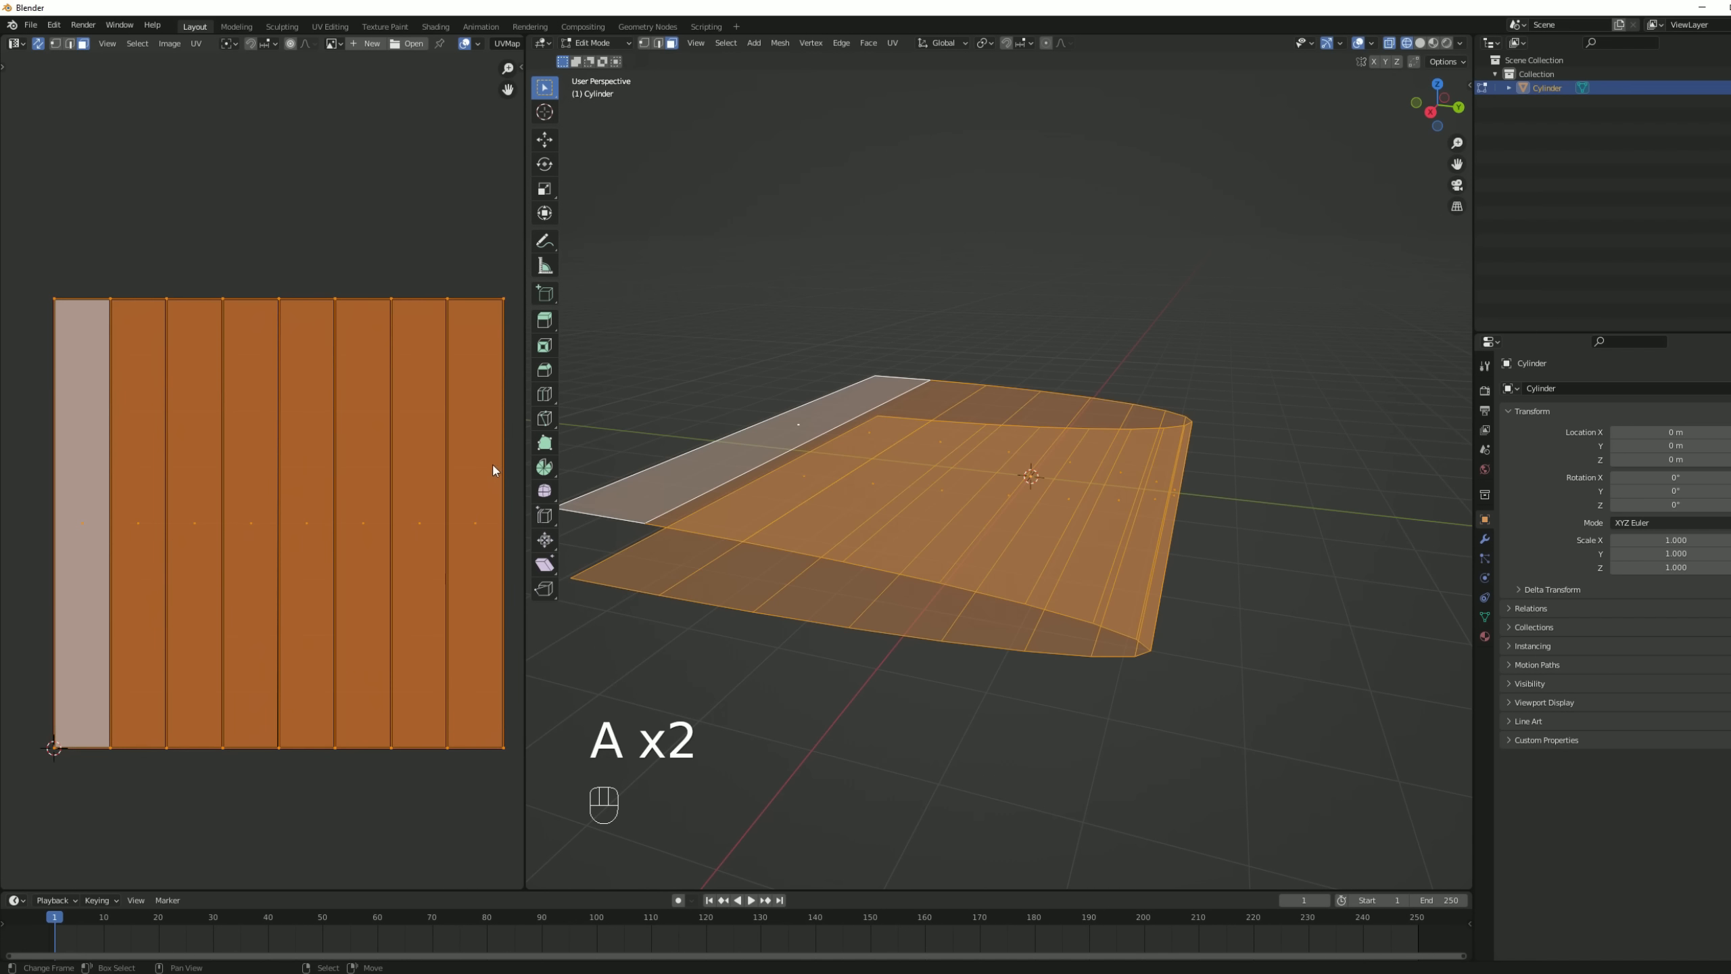
key(r)
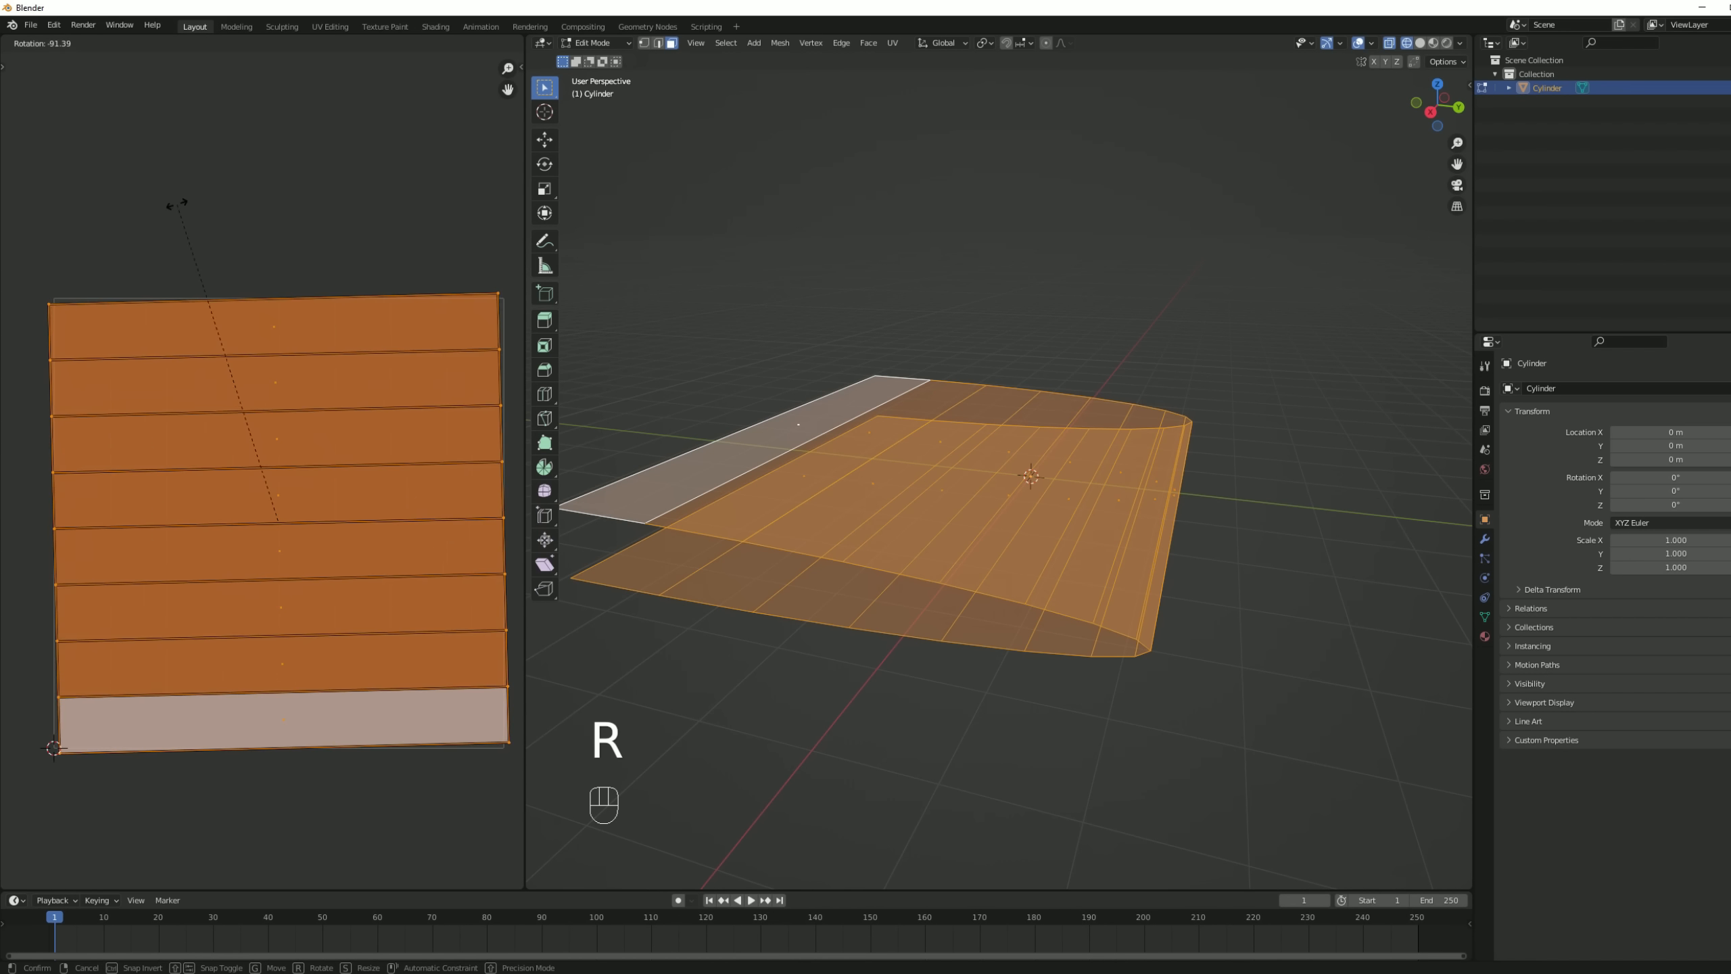
key(KP_Subtract)
key(KP_9)
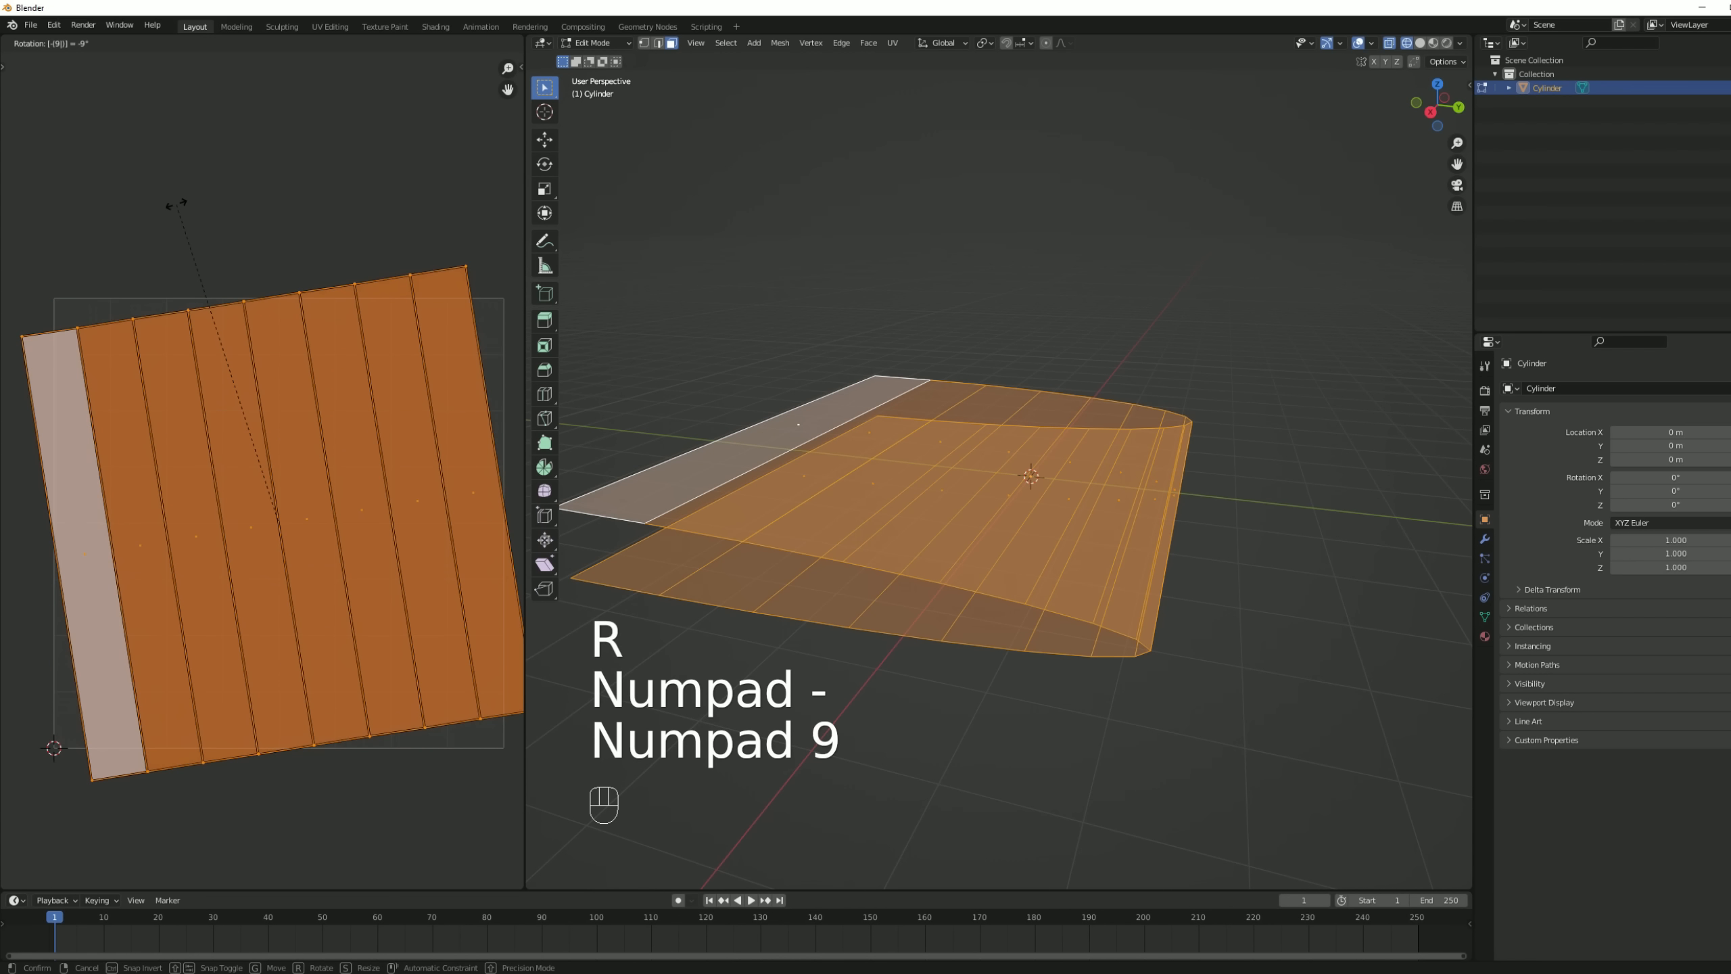
key(KP_0)
key(KP_Enter)
- Check the rotated UV order by selecting the fold faces and the upper-layer faces in sequence toward the open edge
right_click(298, 315)
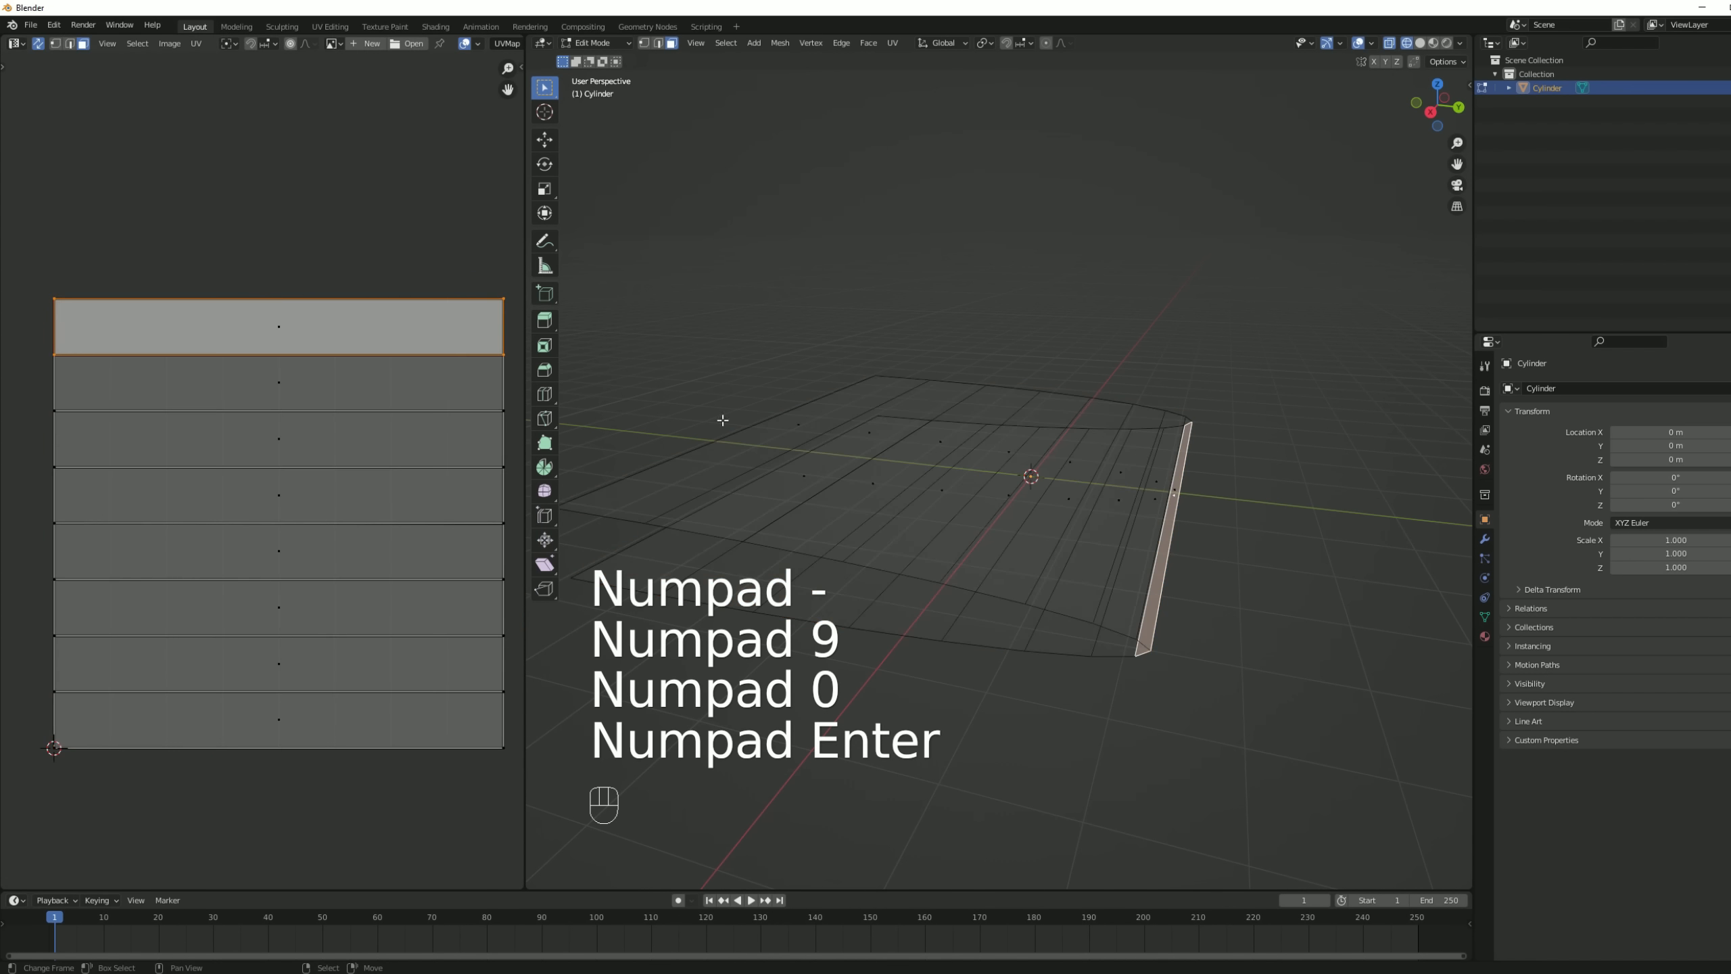
key(a)
right_click(1153, 482)
shift+right_click(1116, 472)
shift+right_click(1067, 463)
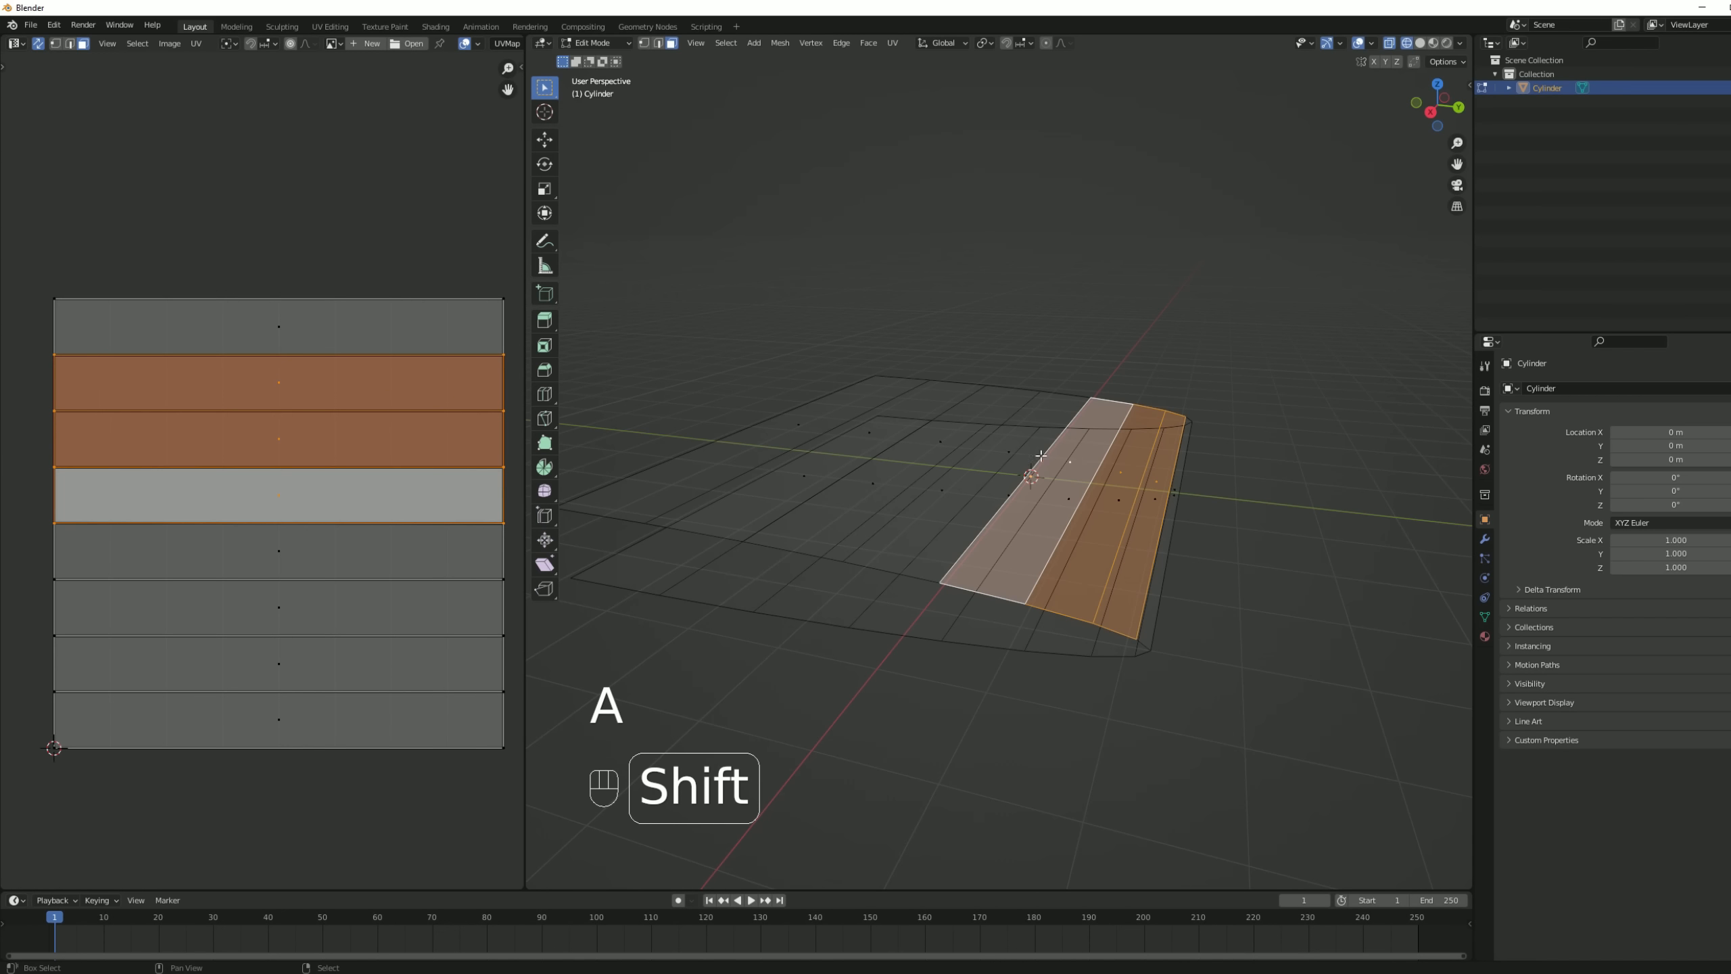
shift+right_click(1006, 452)
shift+right_click(930, 442)
shift+right_click(858, 434)
shift+right_click(798, 426)
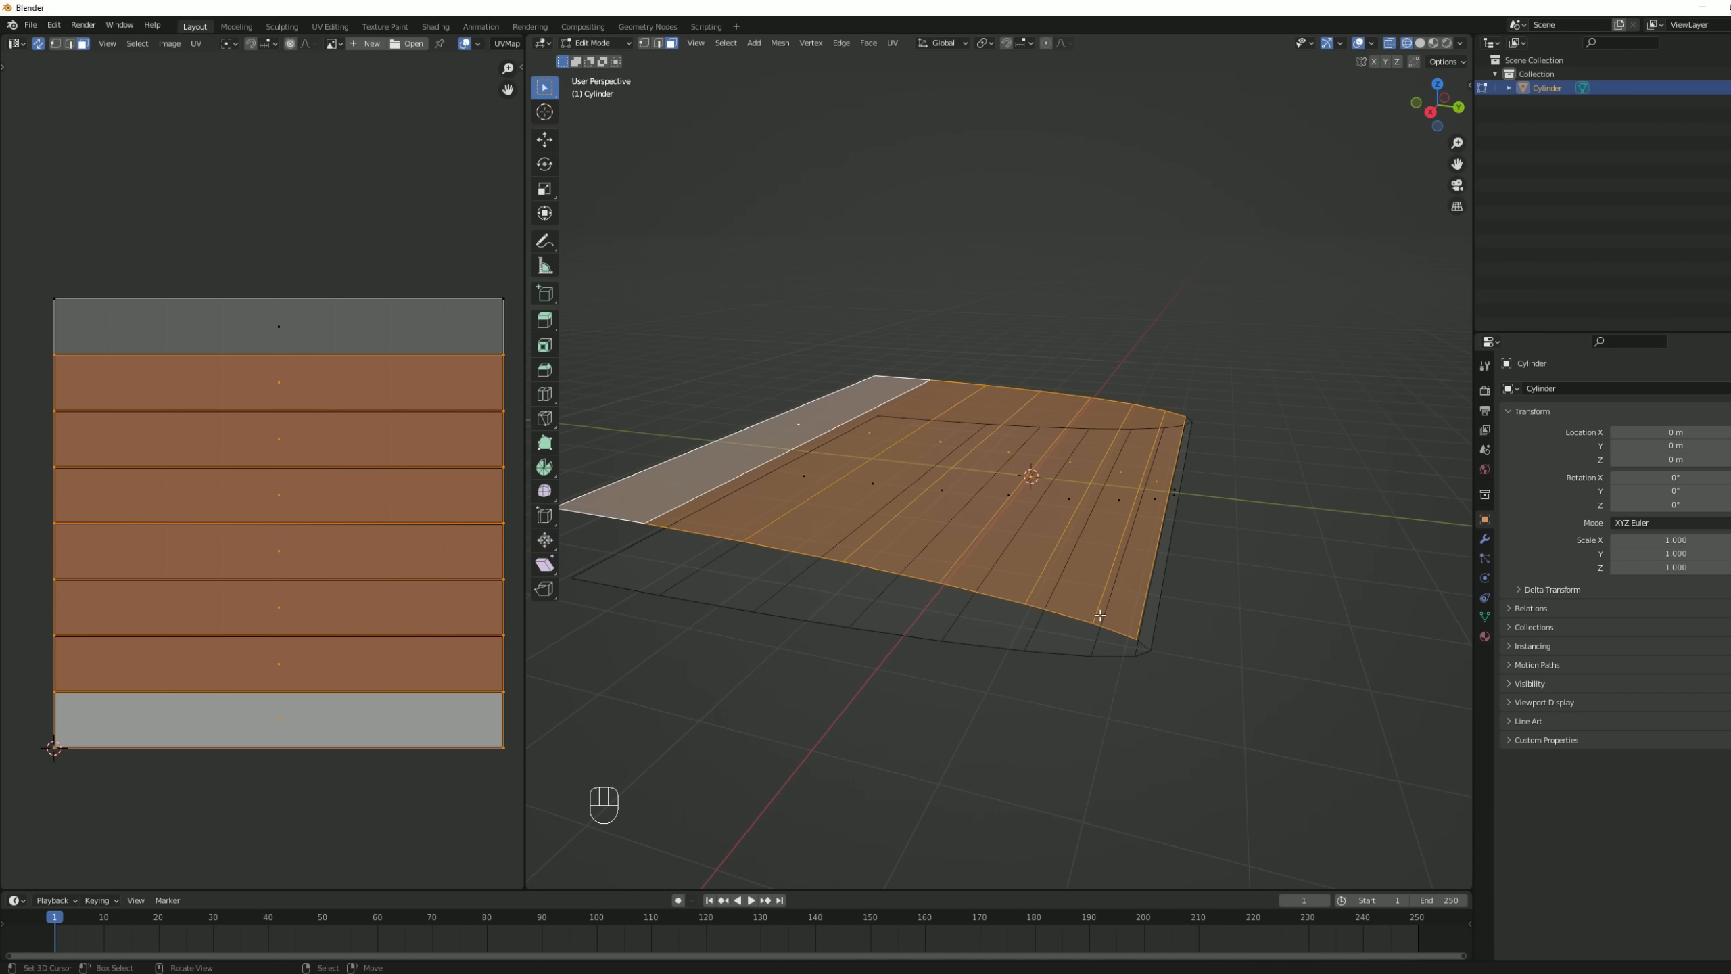
- Add three evenly spaced loop cuts across the long strips of the folded sheet, without sliding them
key(a)
middle_drag(1118, 628, 1269, 687)
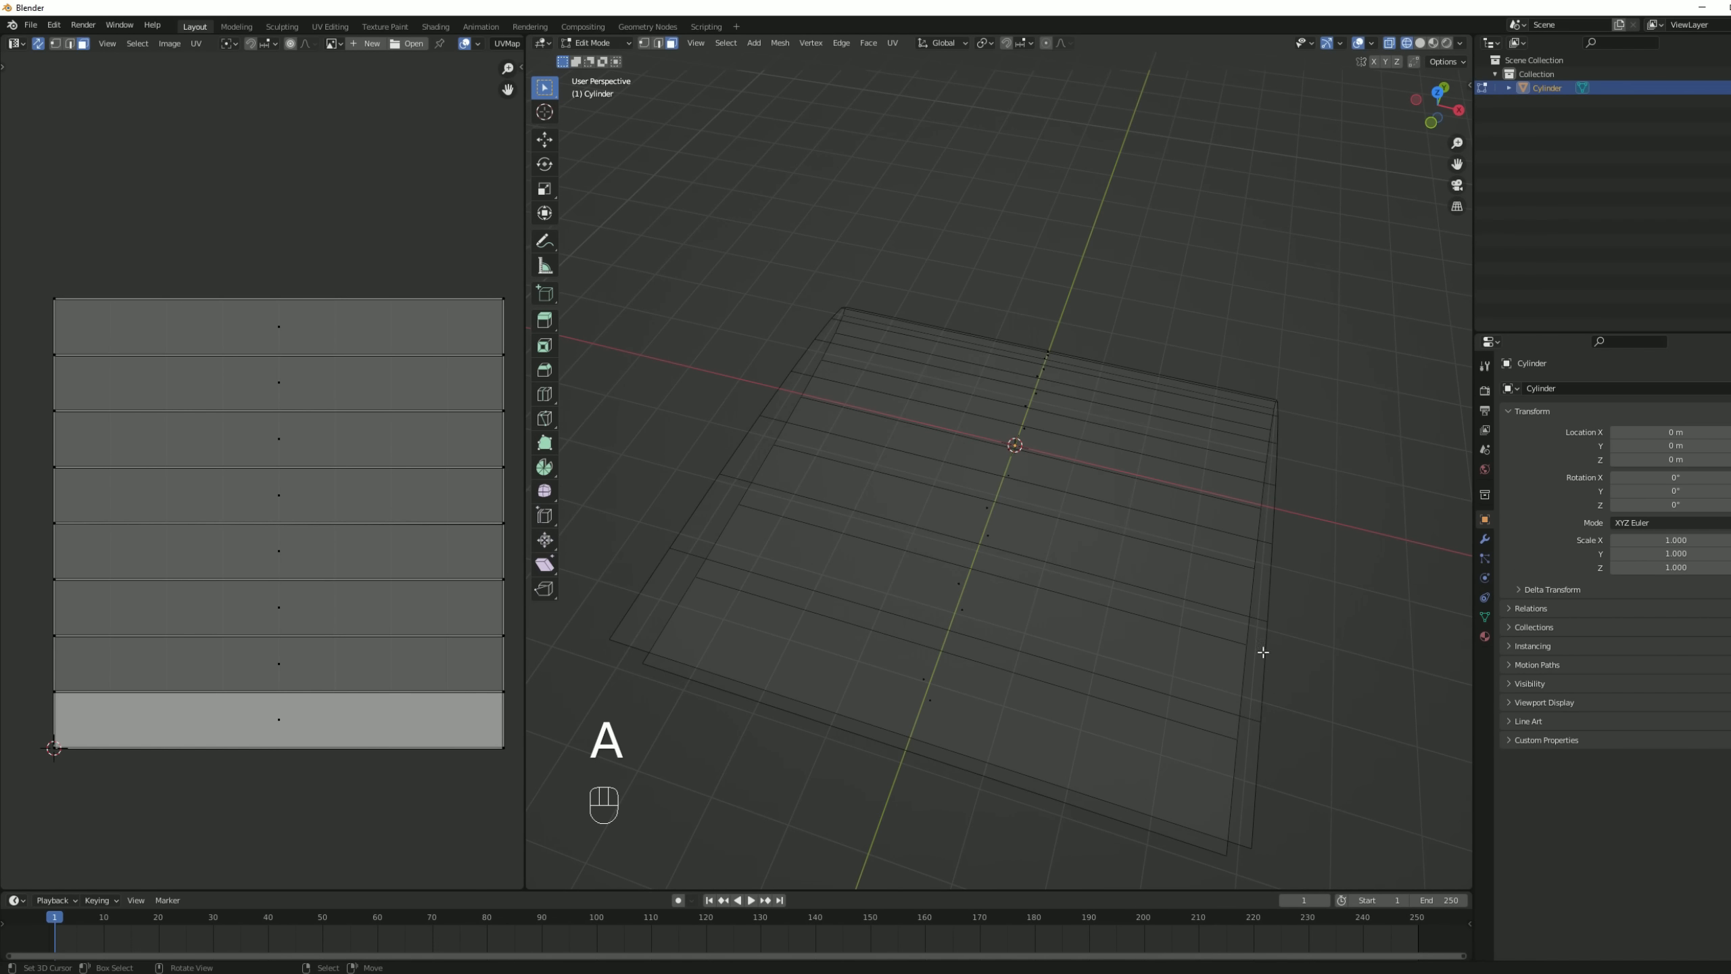
key(ctrl+r)
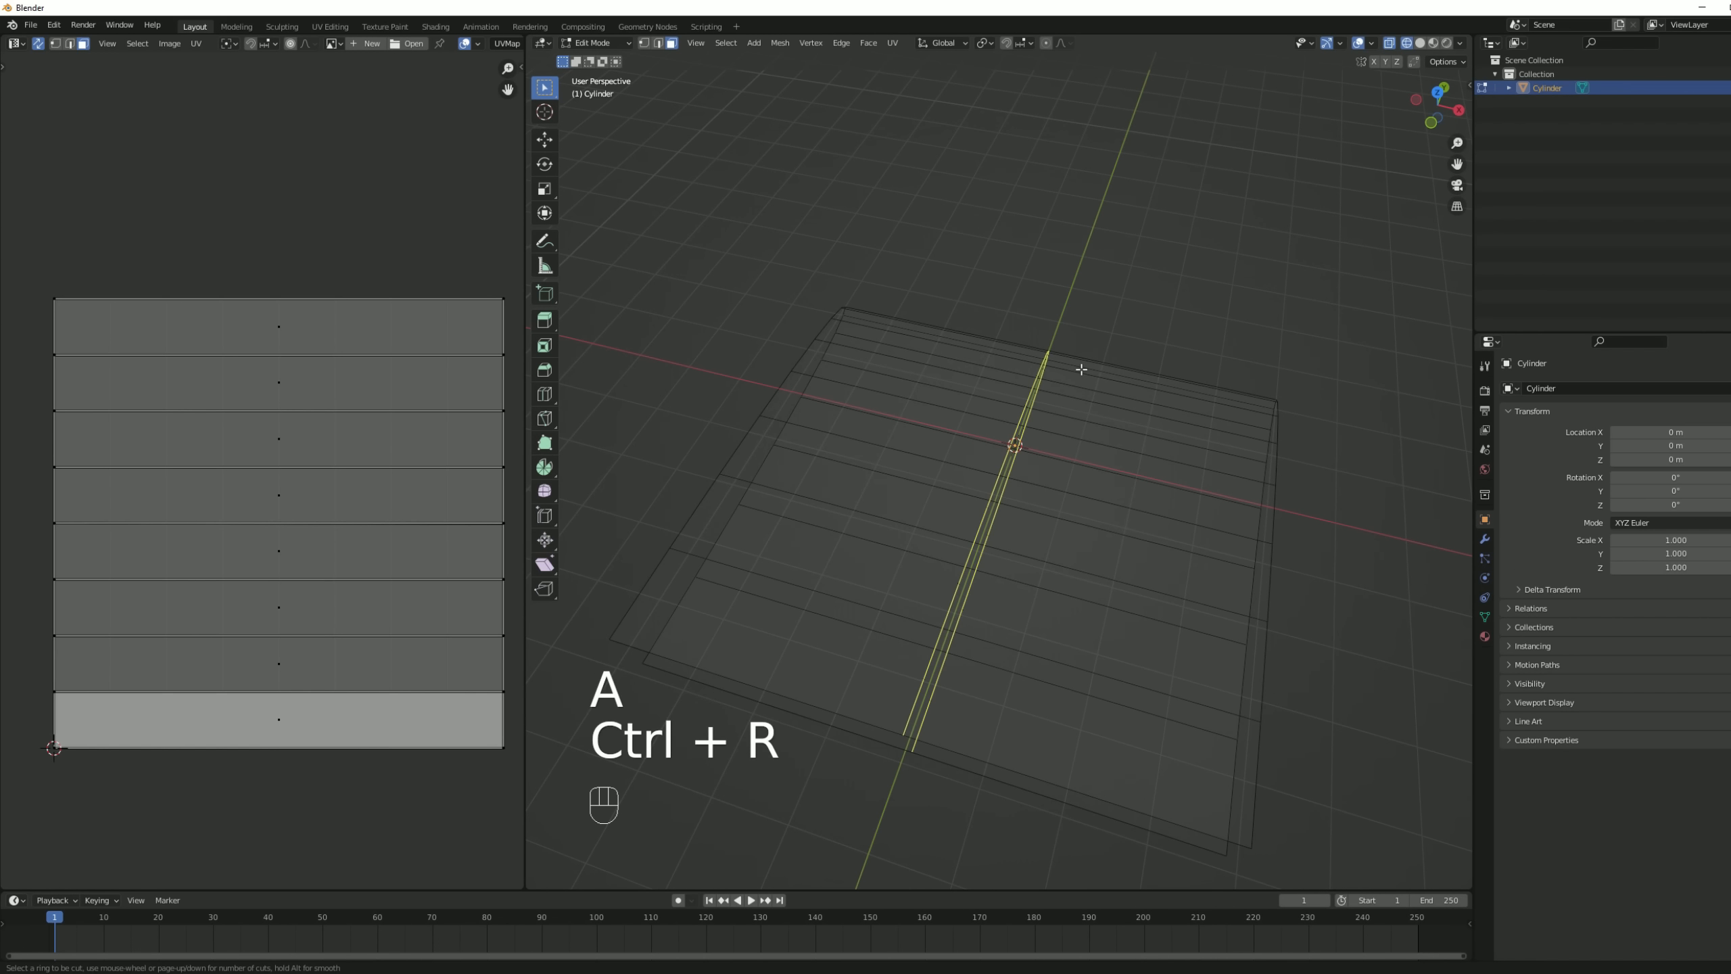
scroll(1081, 369, up, 1)
scroll(1081, 369, up, 1)
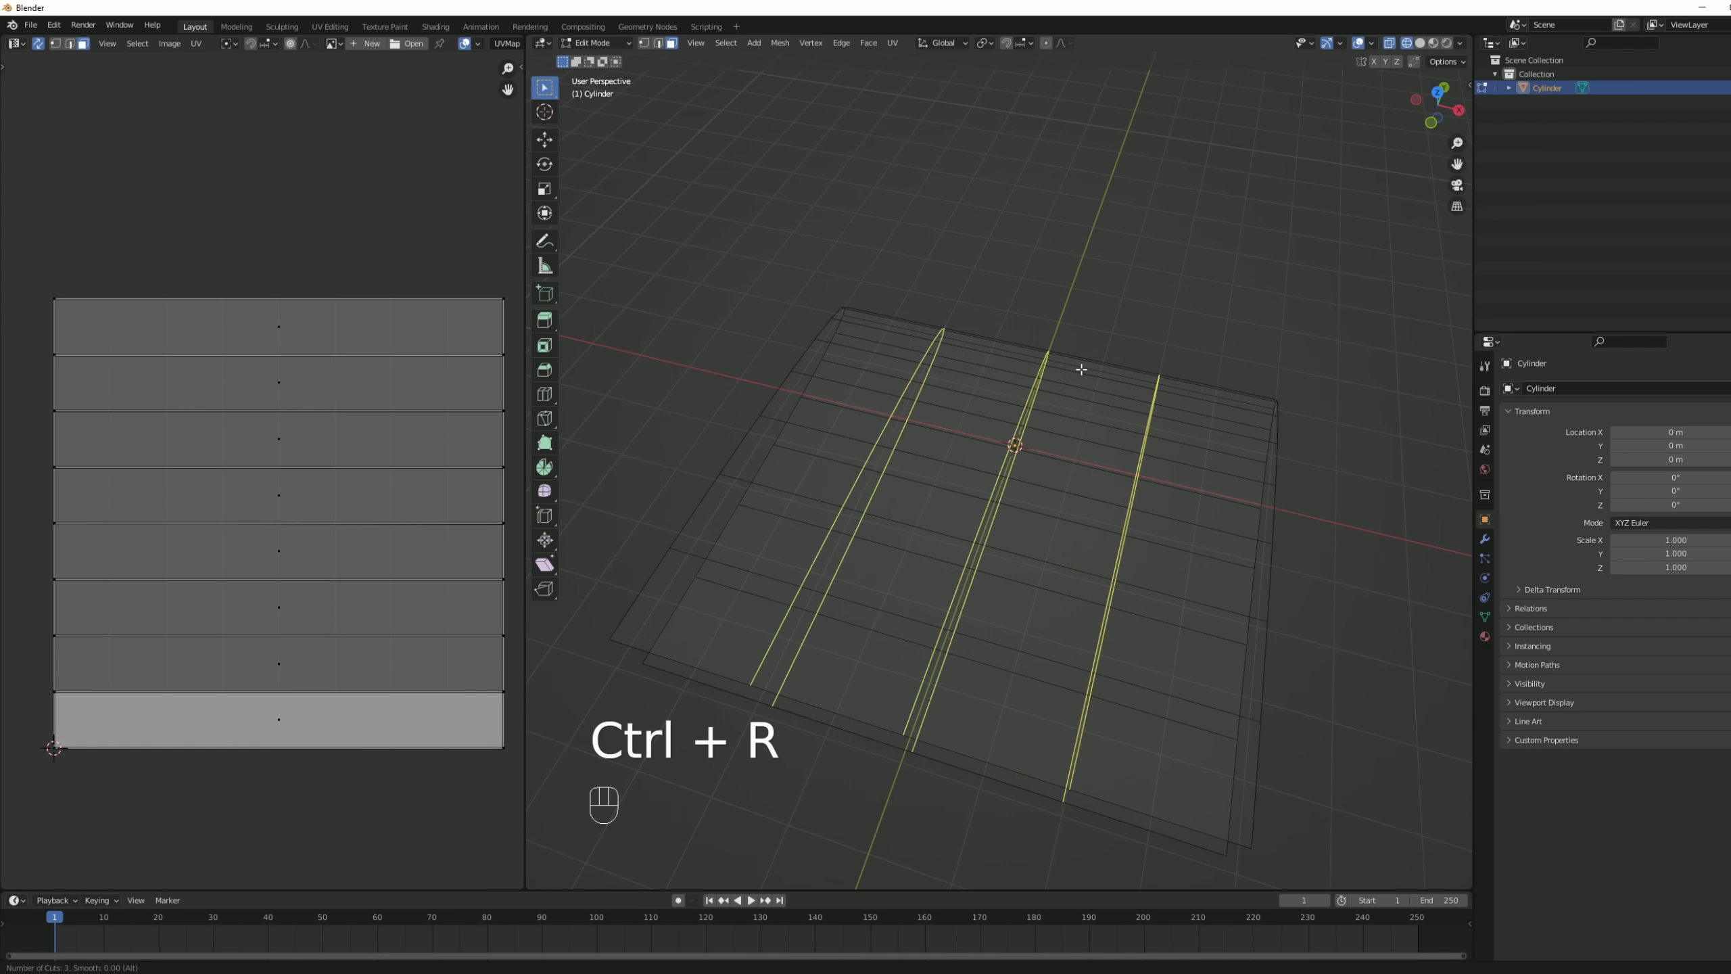
click(1081, 369)
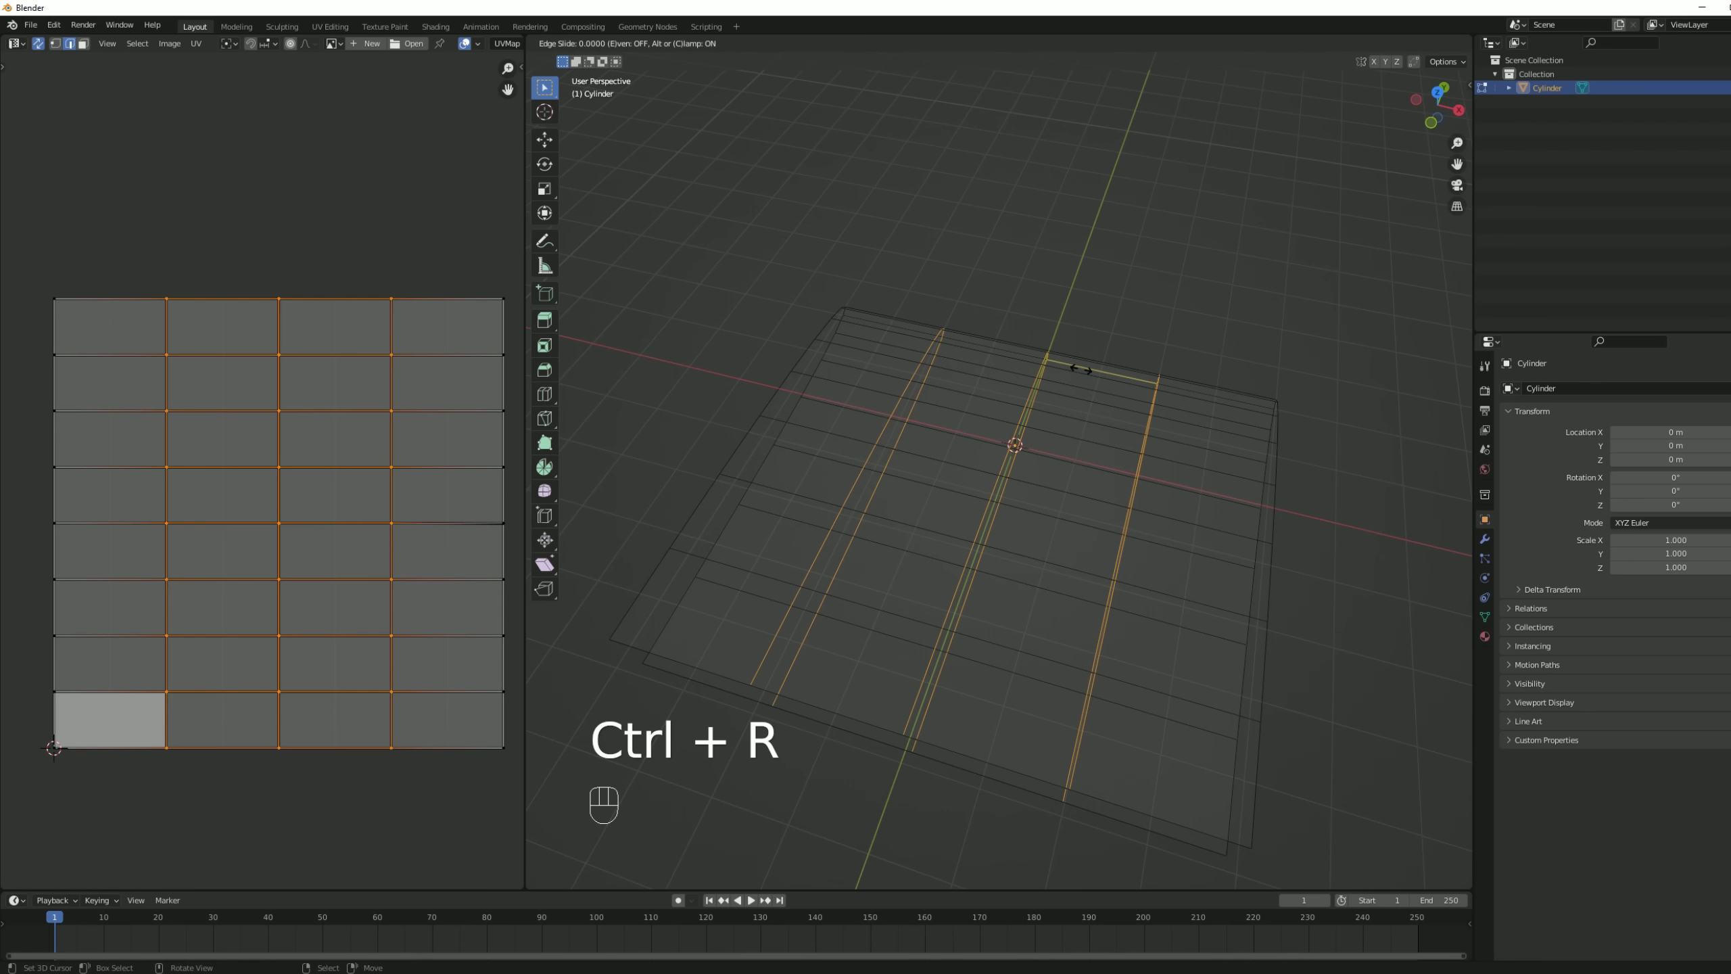
key(Return)
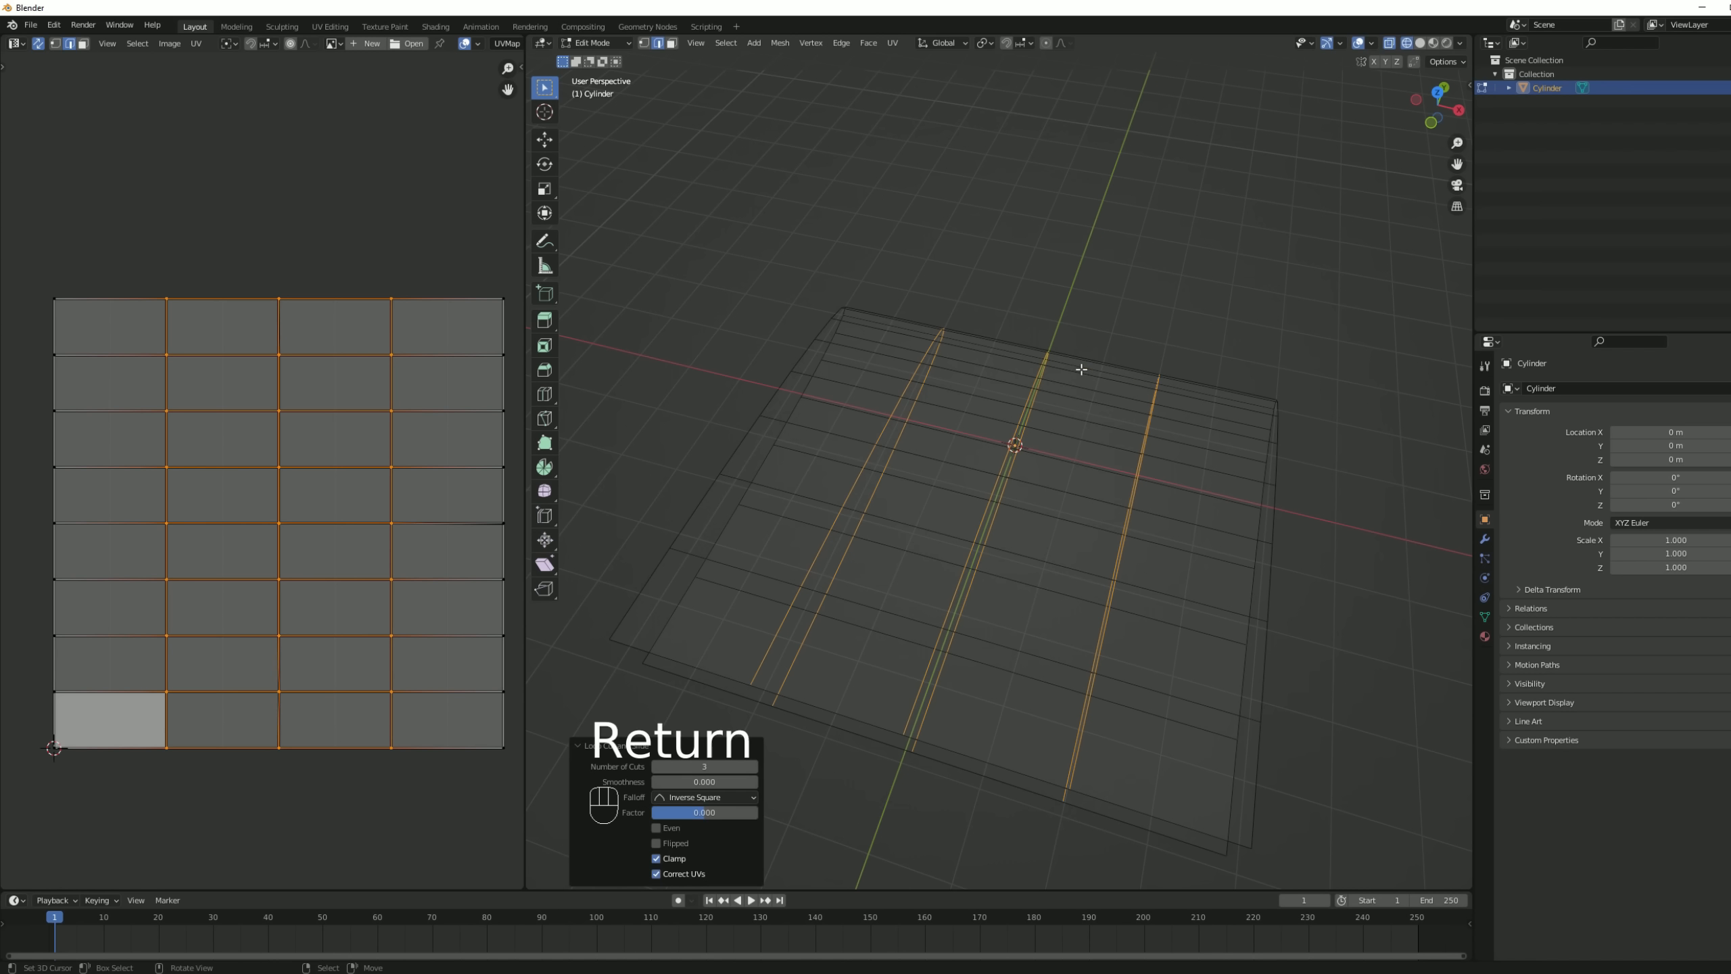
- In vertex select mode, box-select the vertices along the open edge of both layers of the folded sheet
middle_drag(1071, 394, 1093, 464)
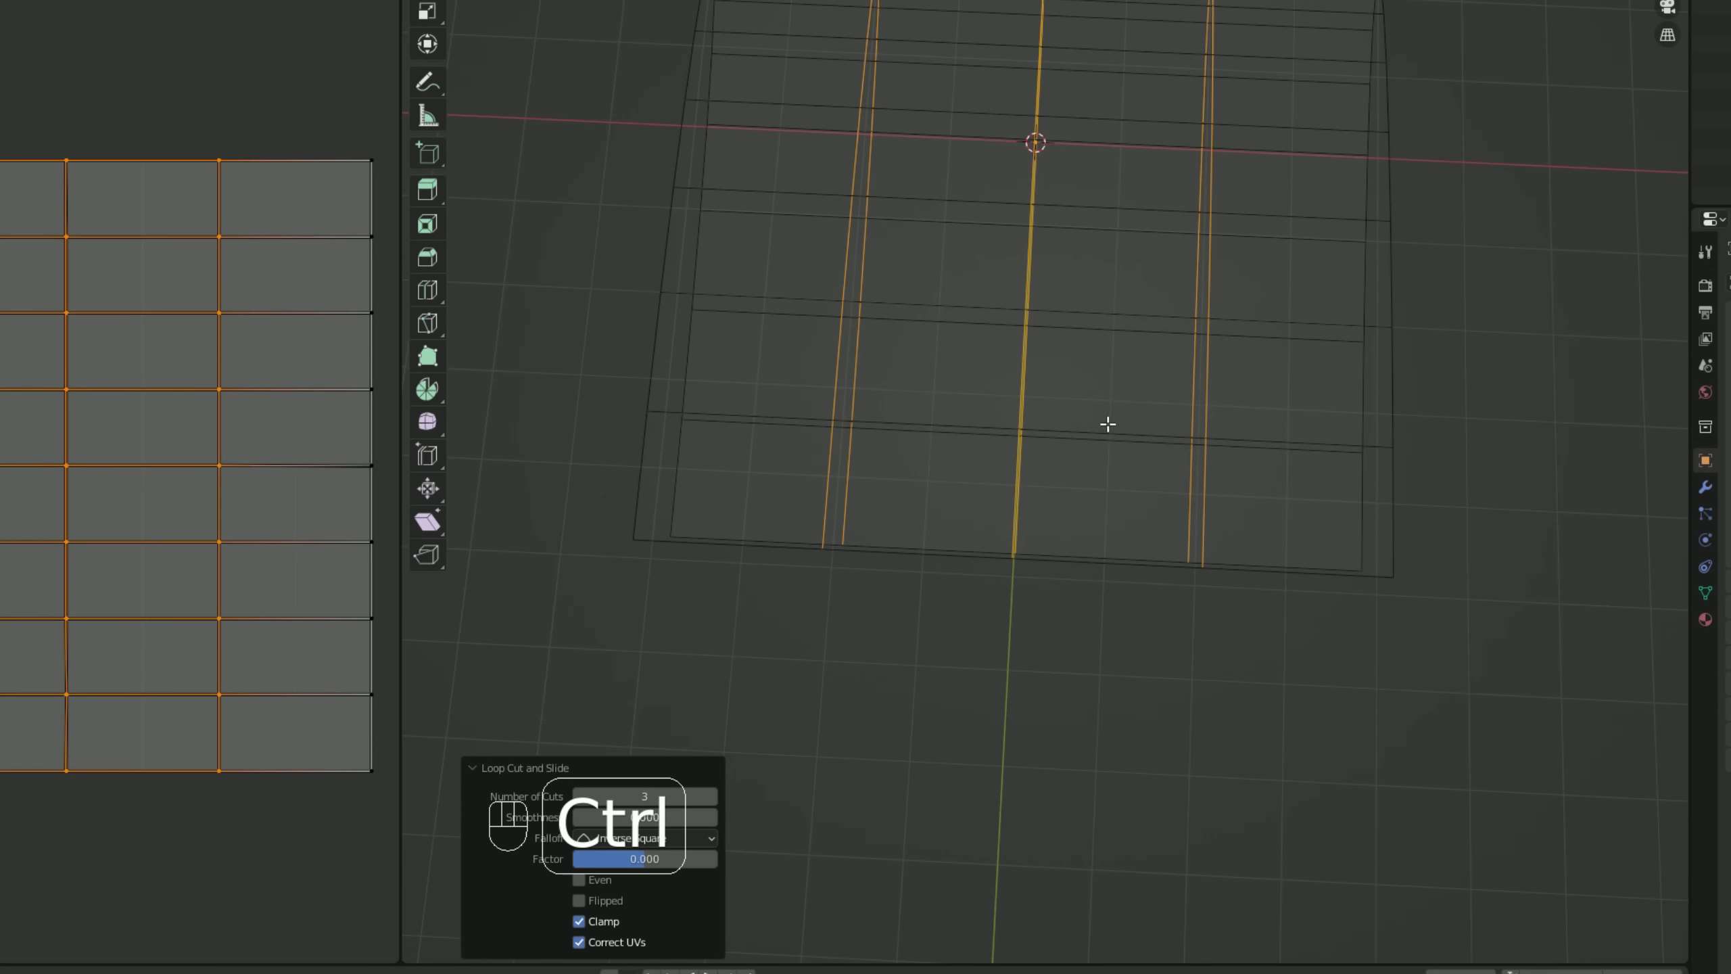
key(ctrl+Tab)
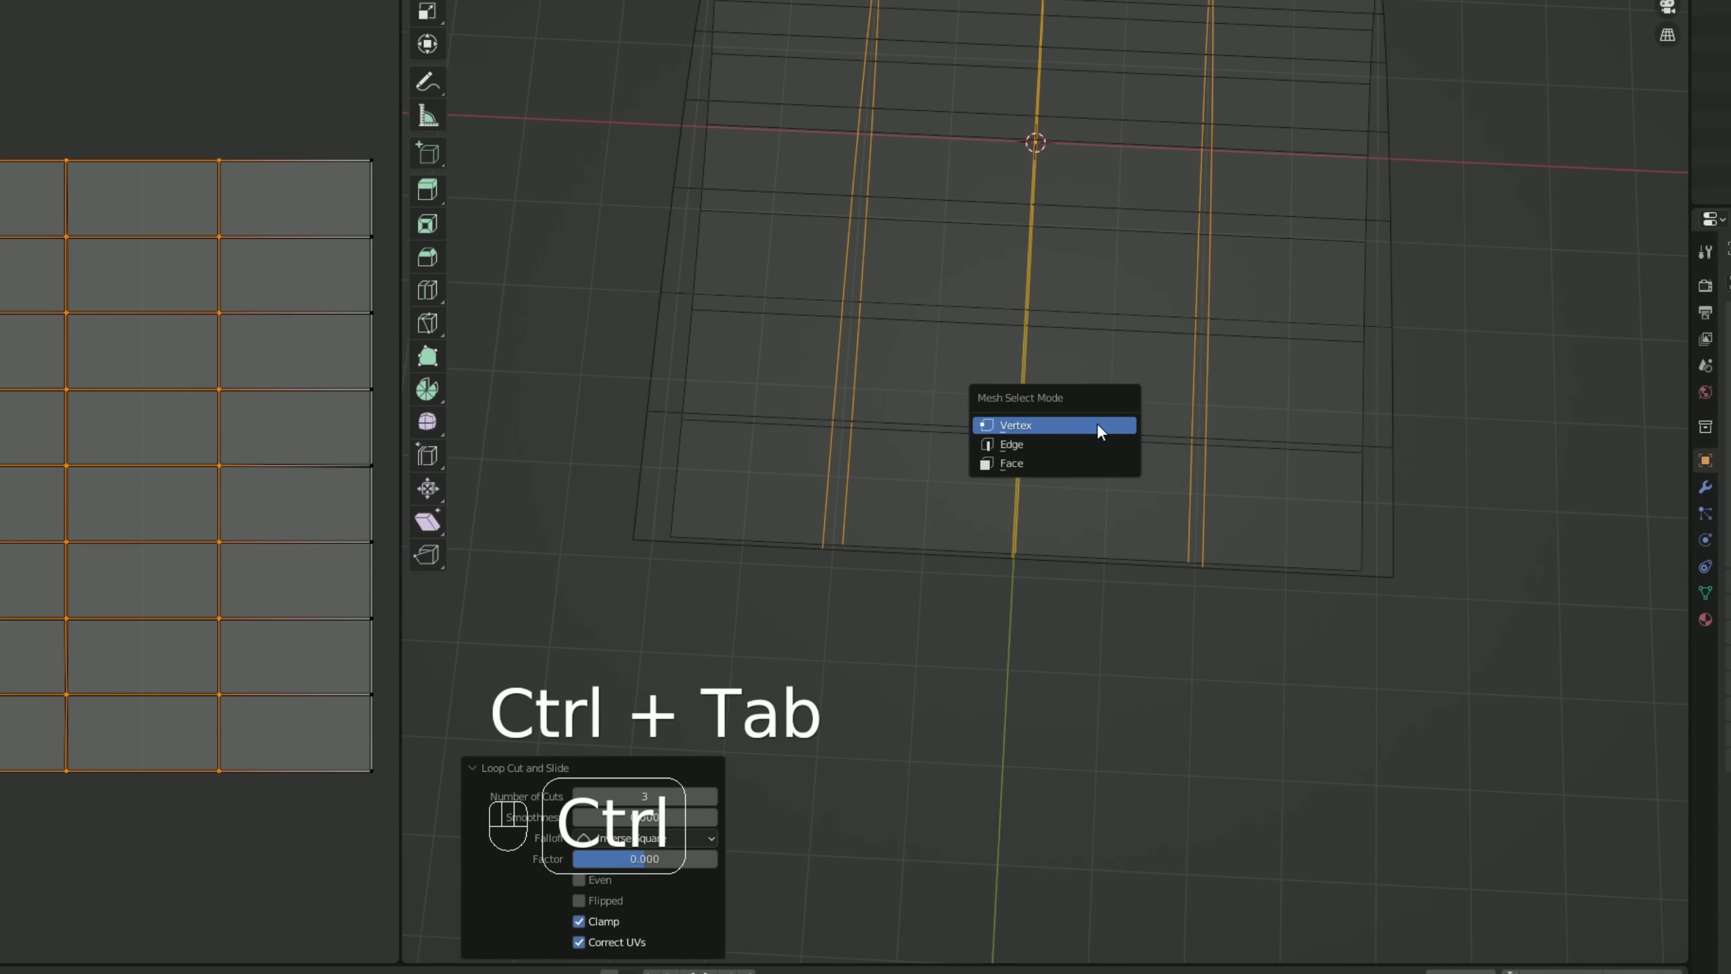
click(1008, 423)
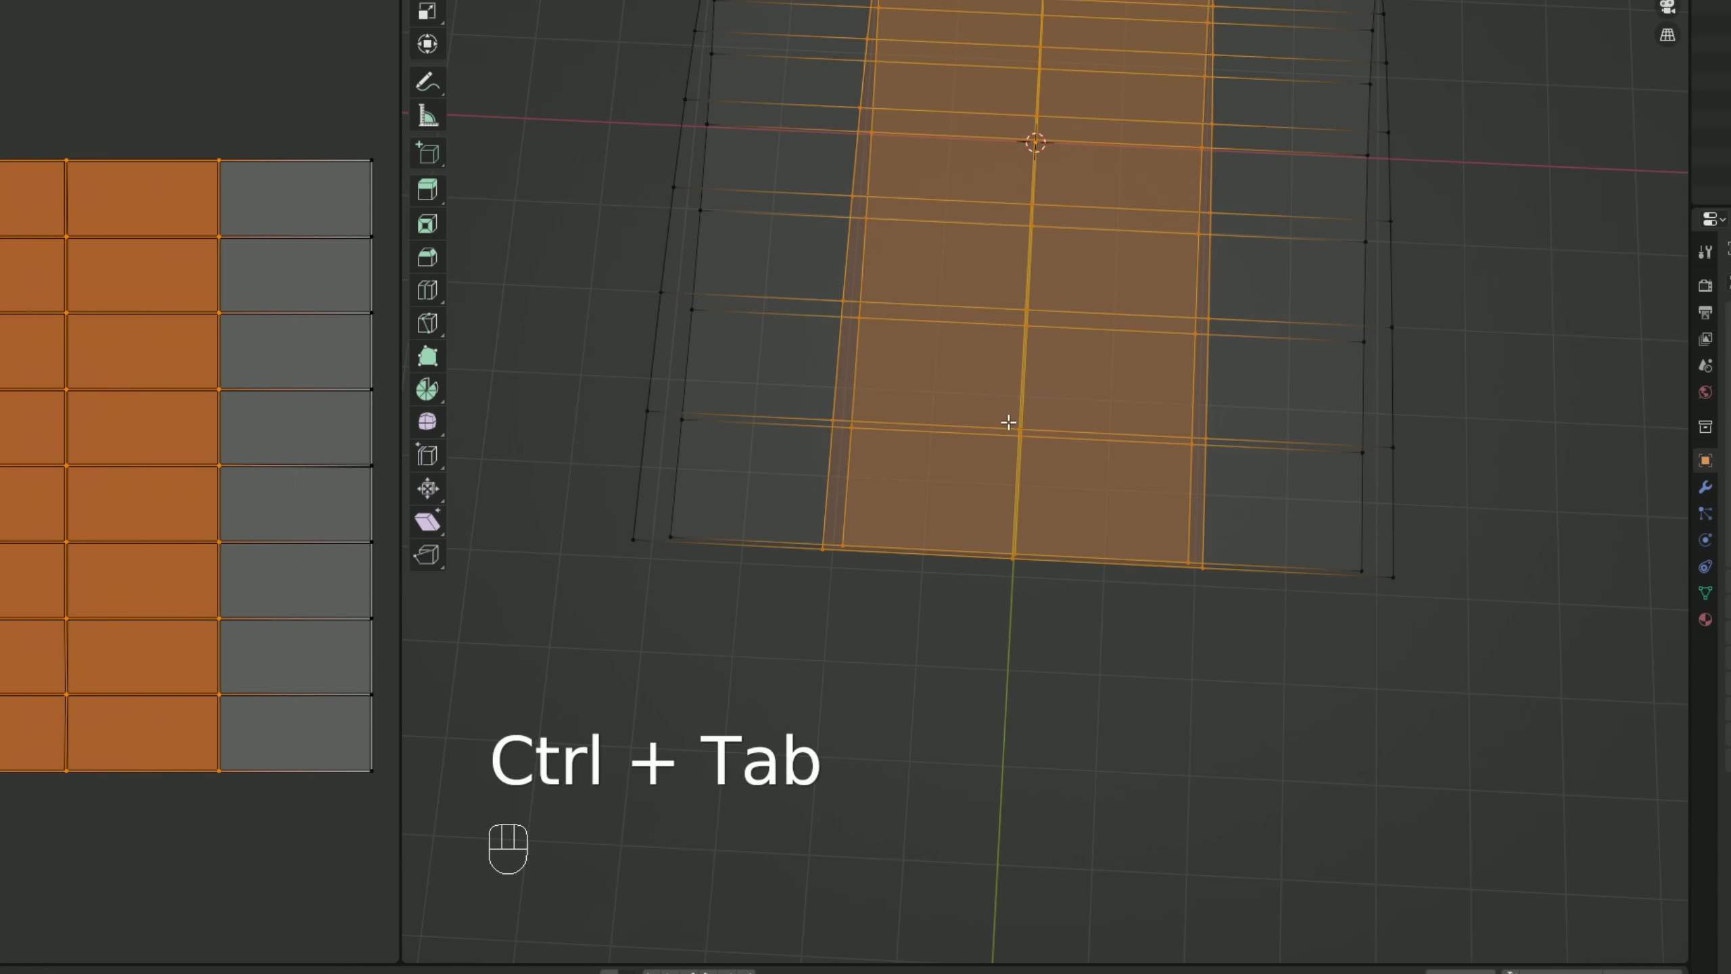
key(a)
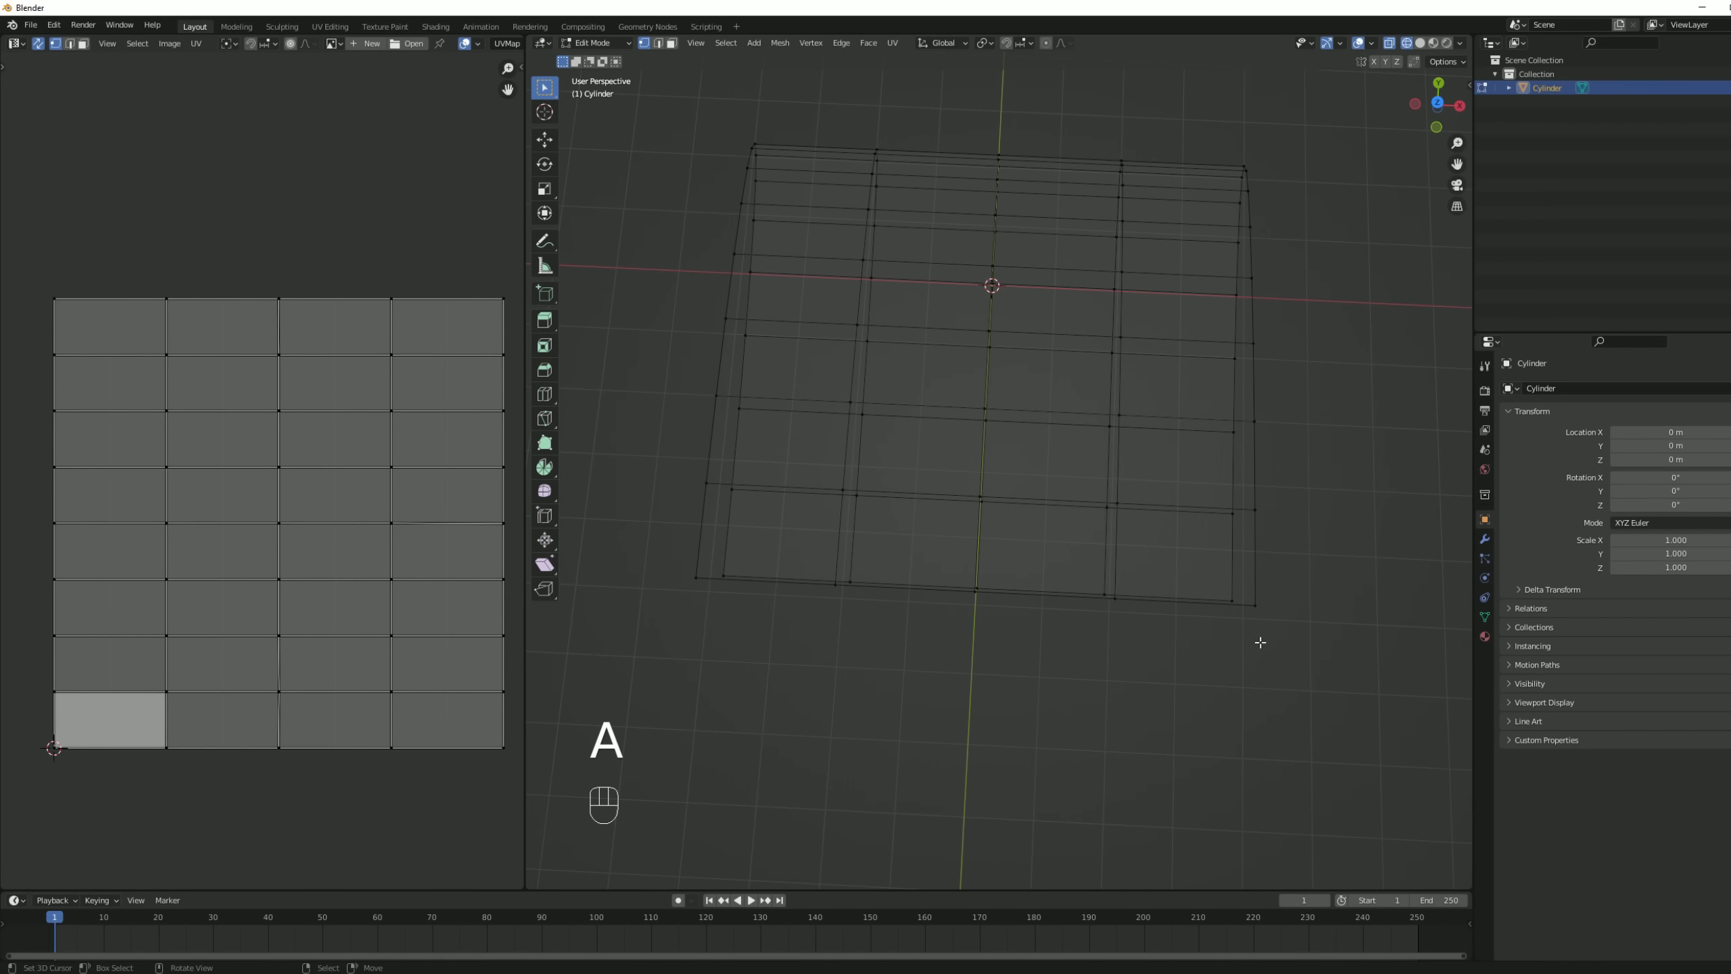
key(b)
drag(1325, 649, 657, 537)
middle_drag(805, 546, 1284, 507)
key(s)
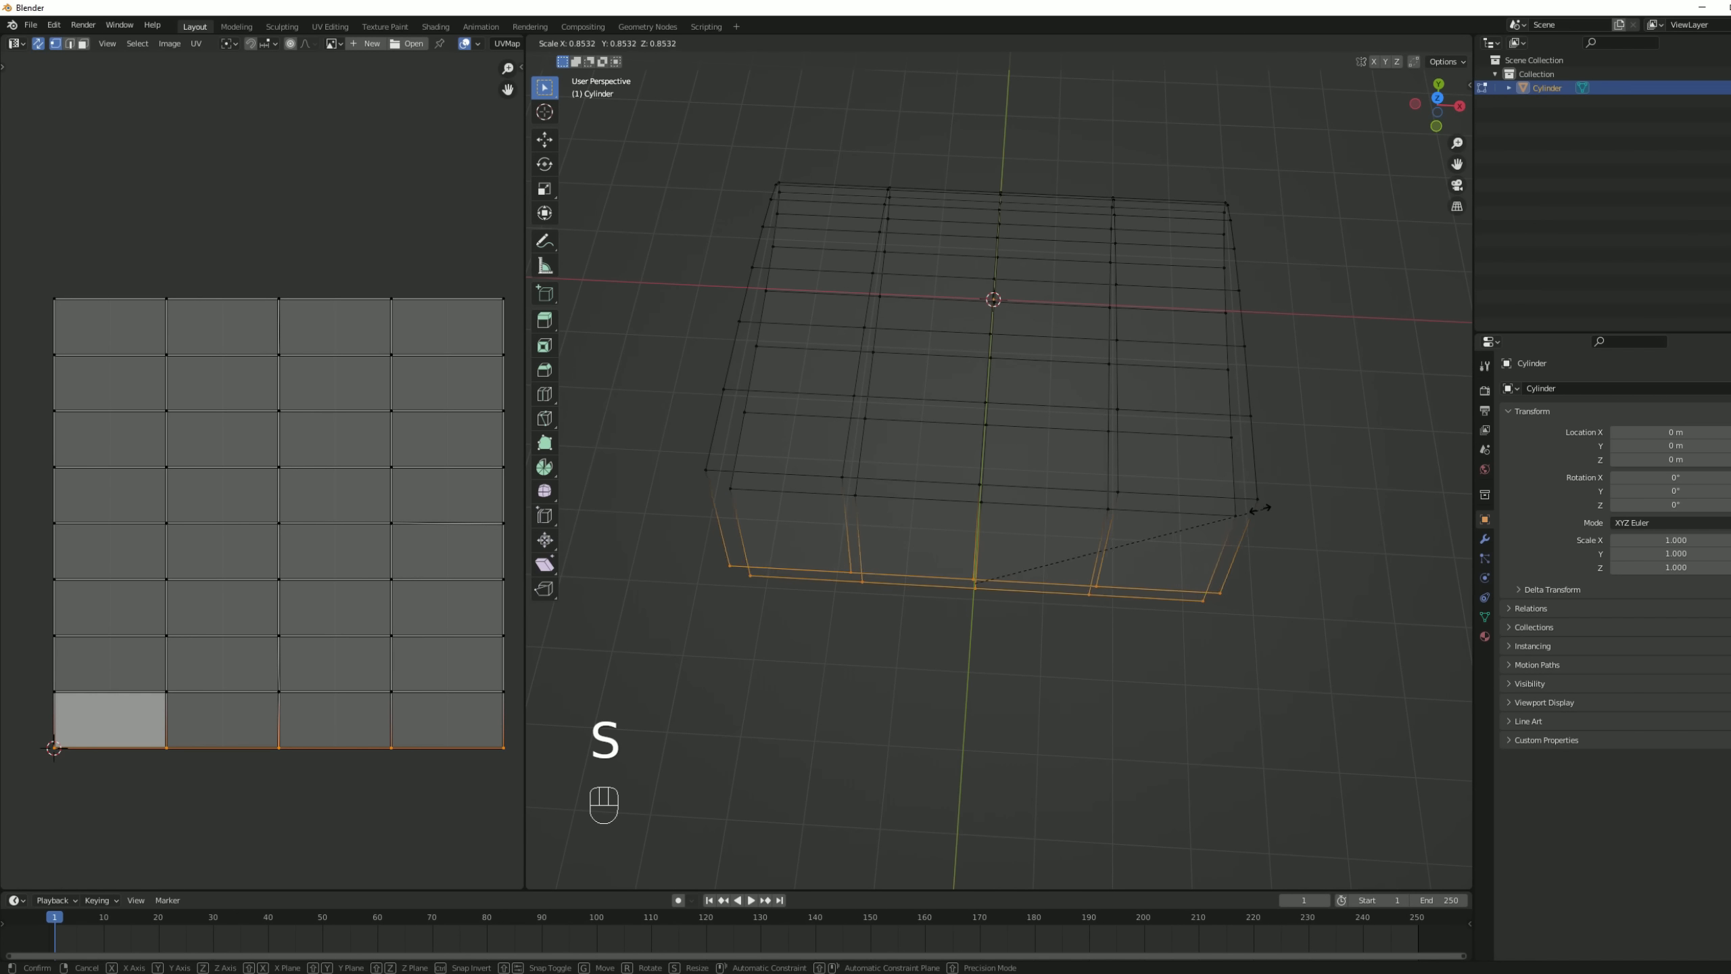
key(Escape)
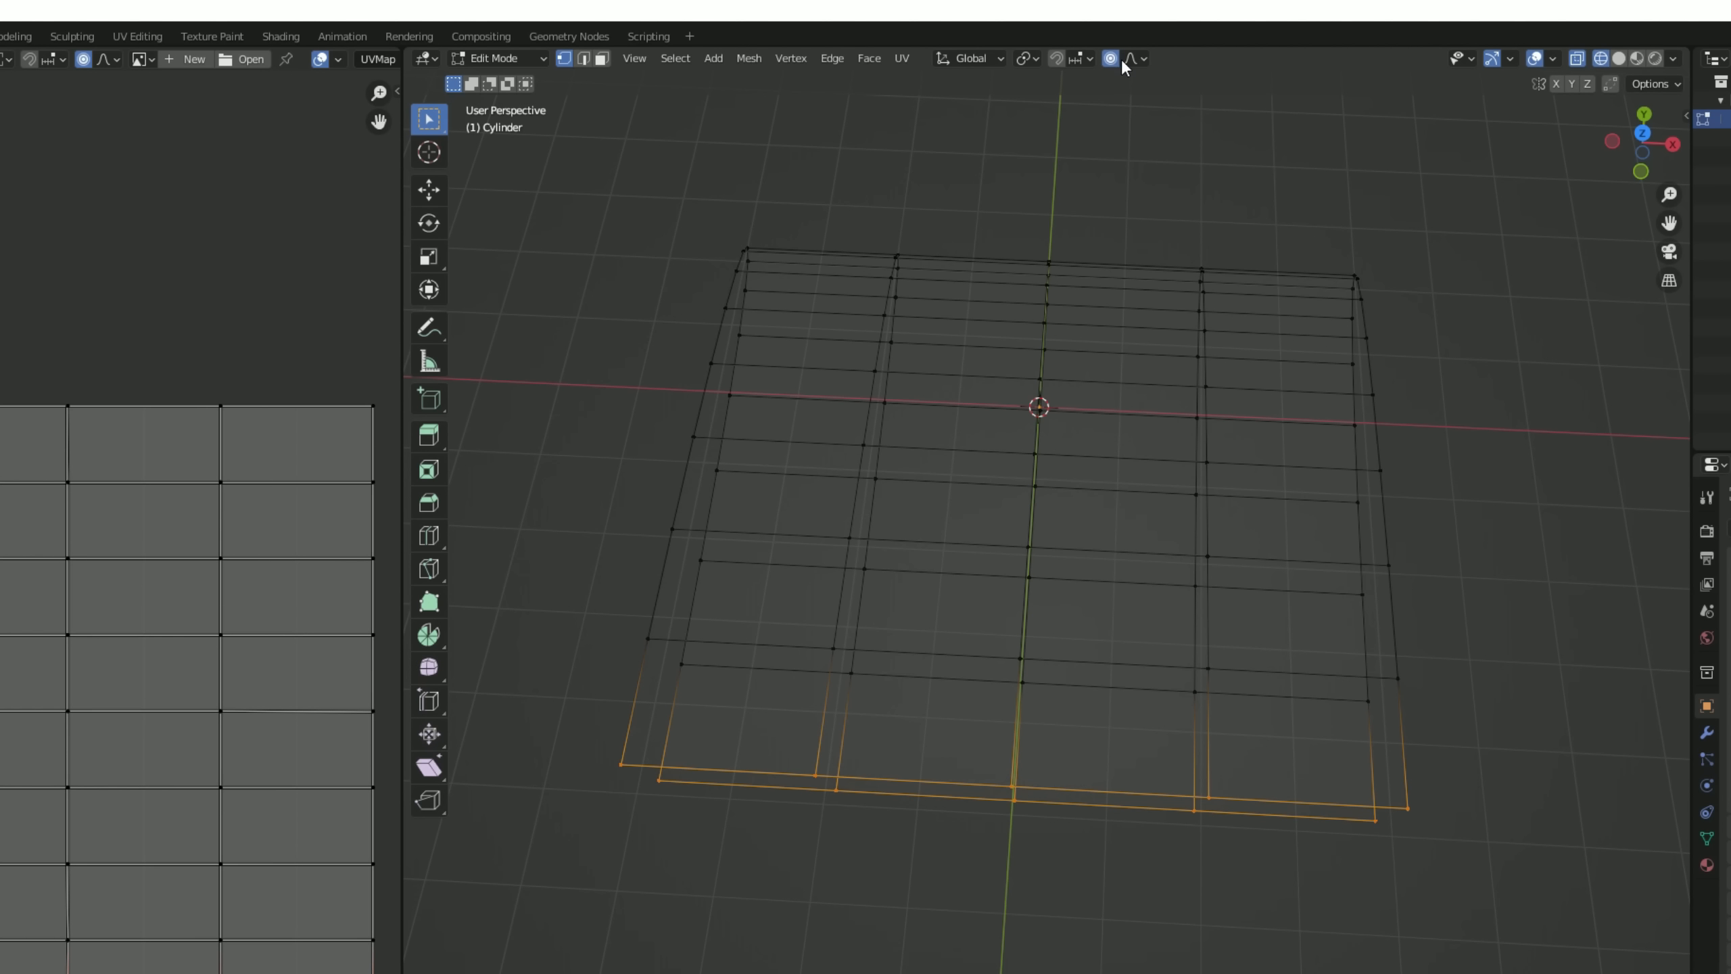
click(1129, 58)
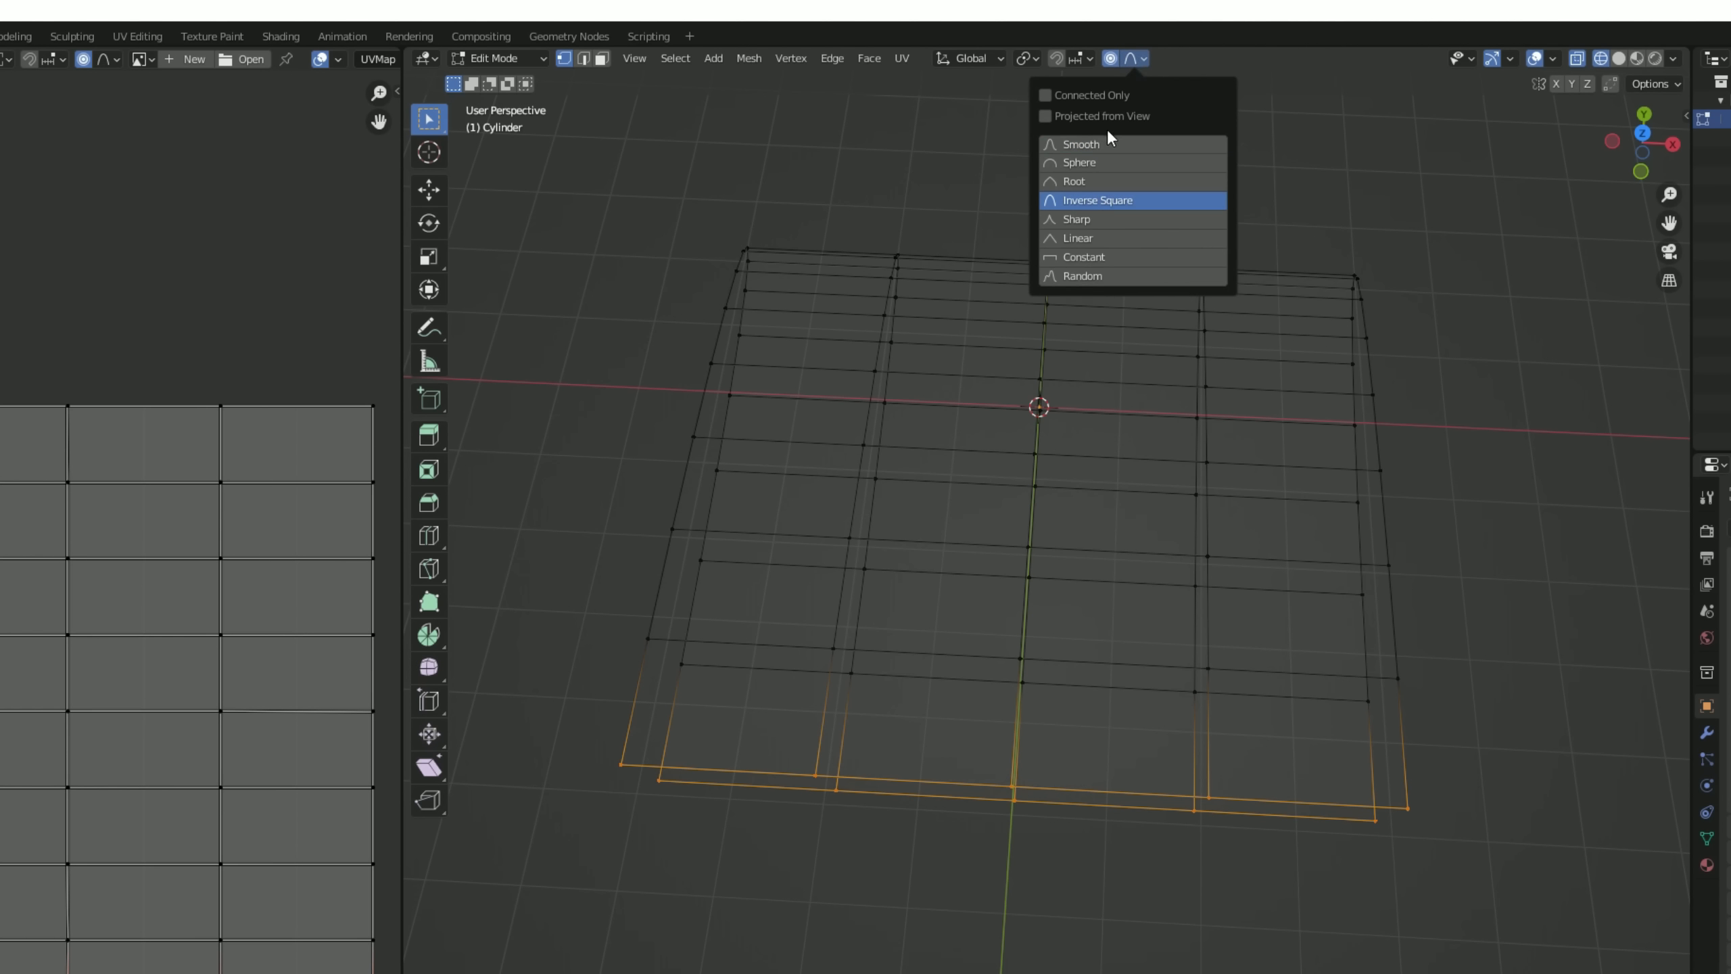
click(1087, 162)
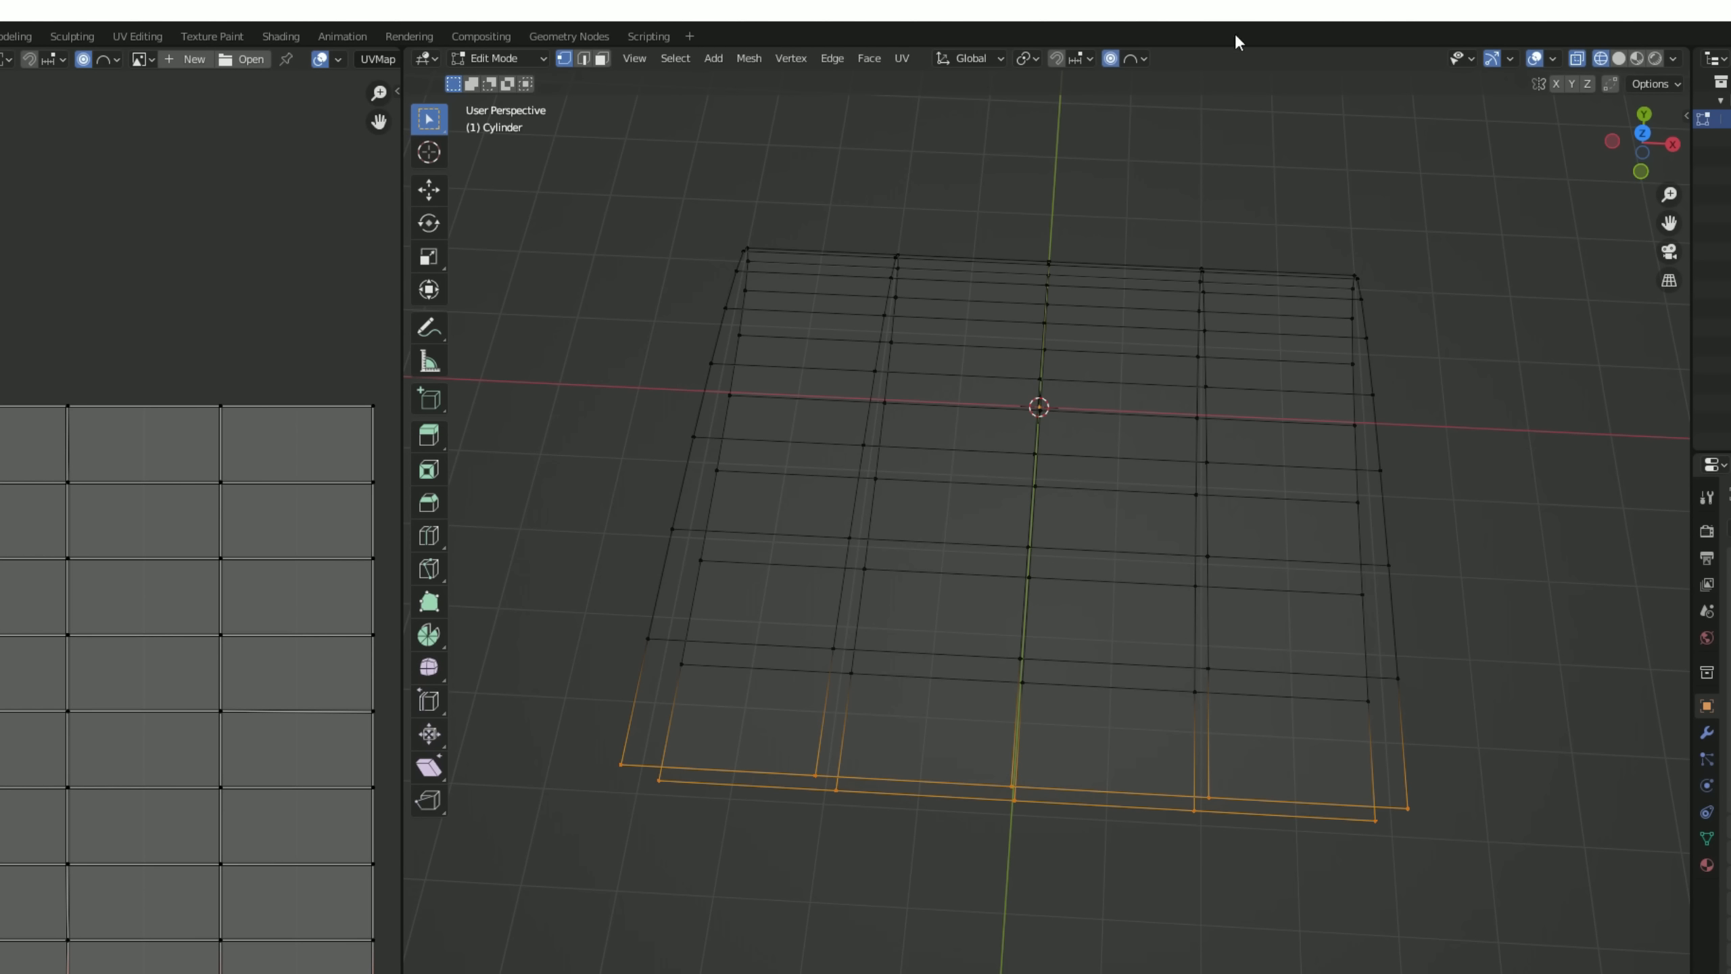
key(s)
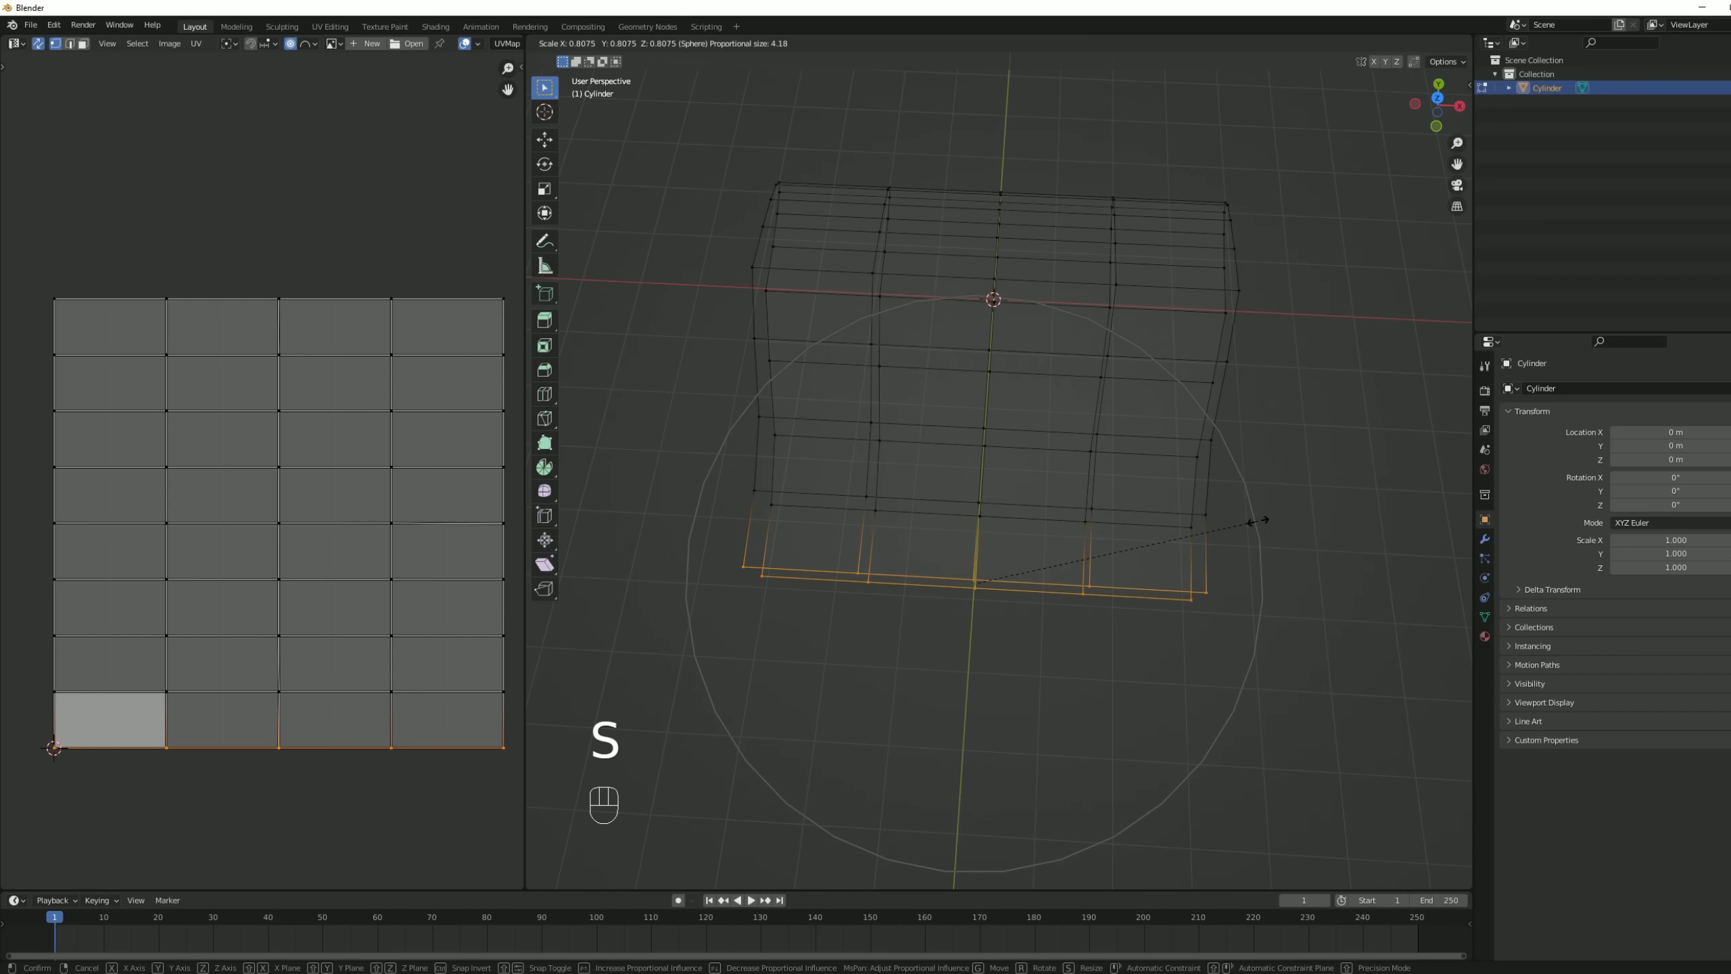
key(Escape)
- Narrow the sheet's open edge by scaling it along X to about 0.56 with Sharp proportional falloff and an influence size of about 6.73
click(1066, 43)
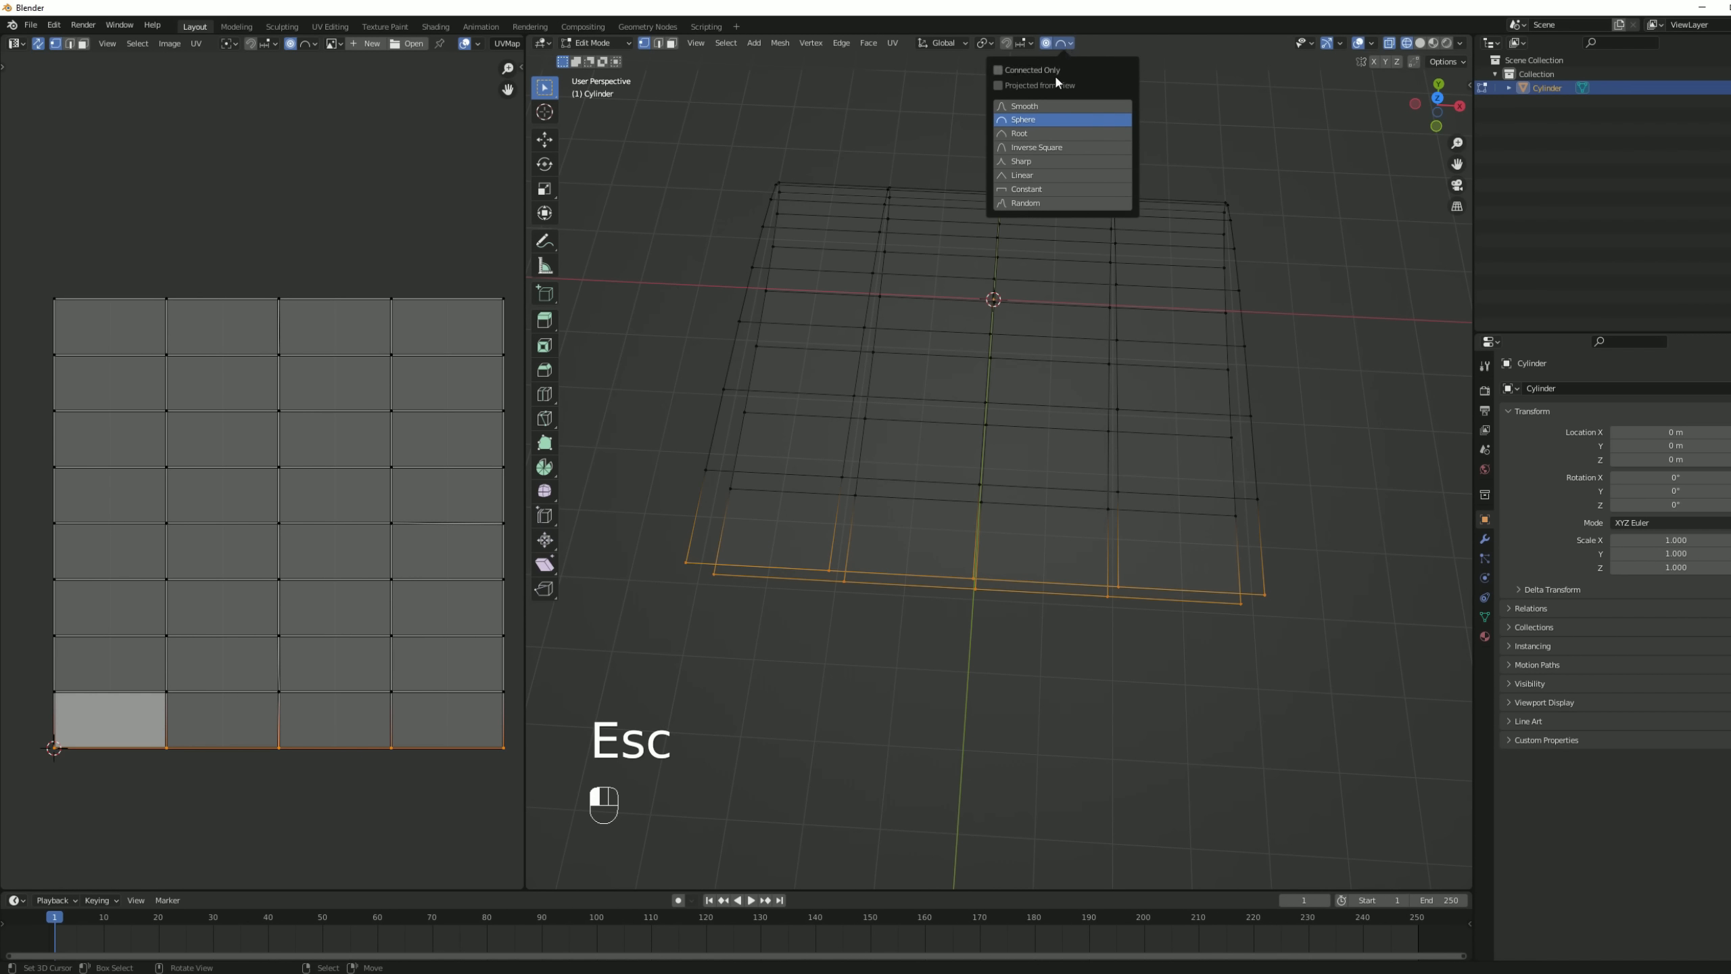
click(1026, 161)
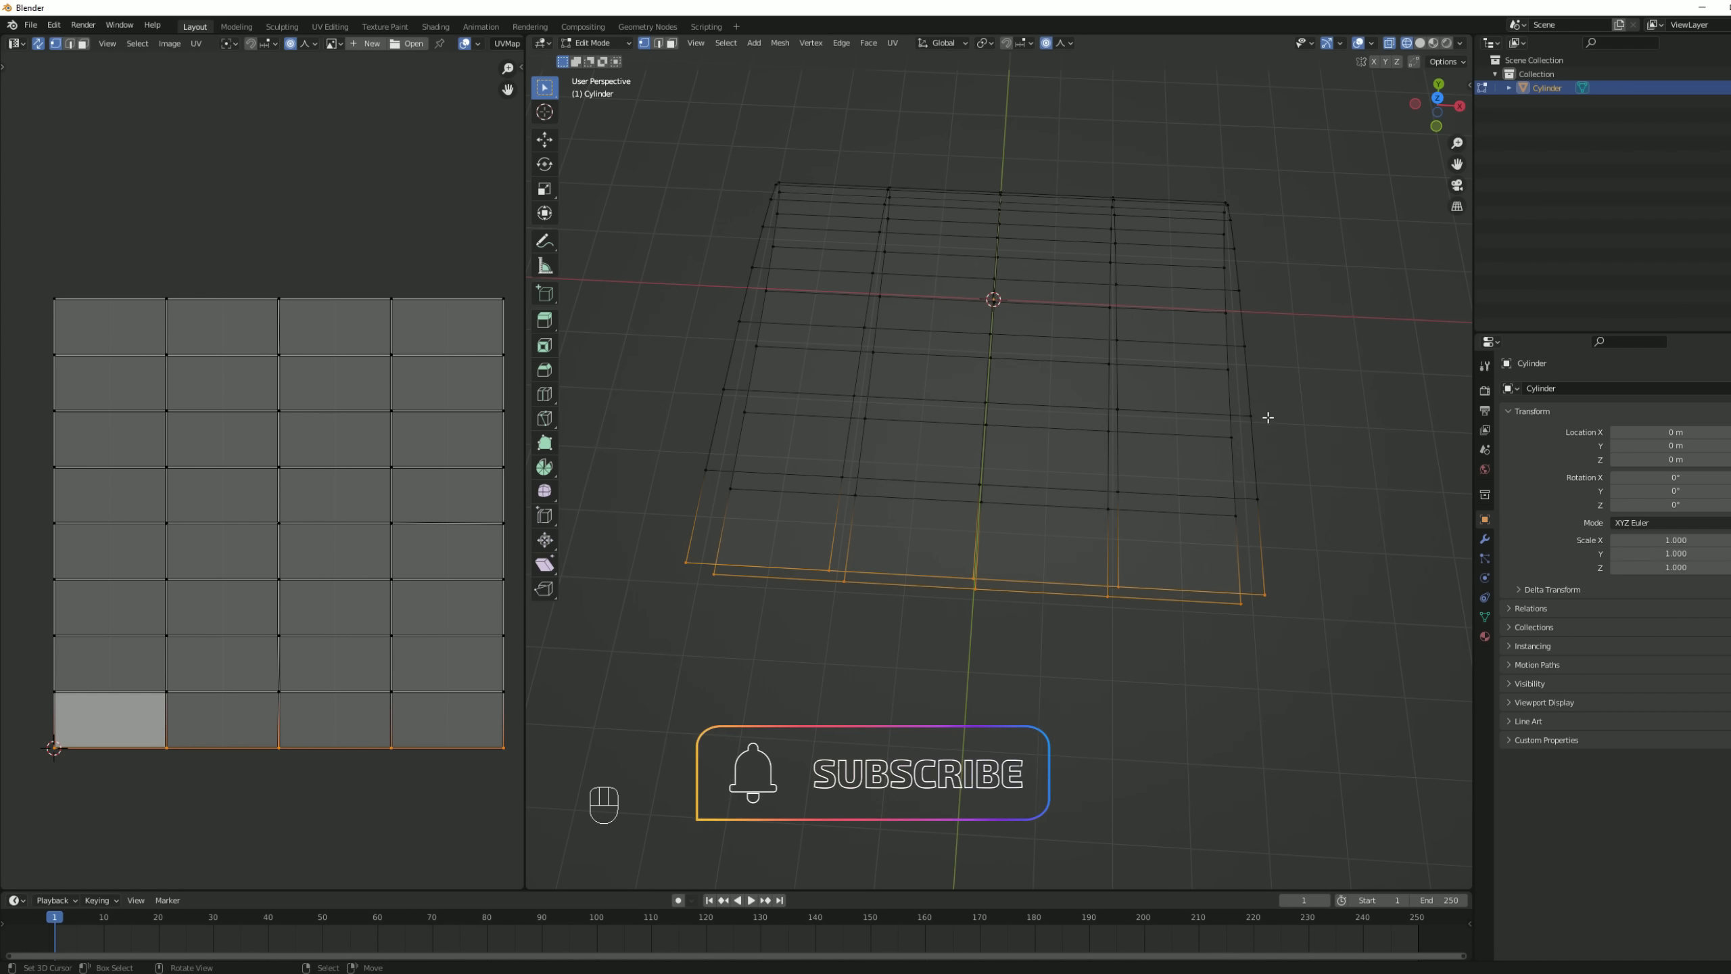
key(s)
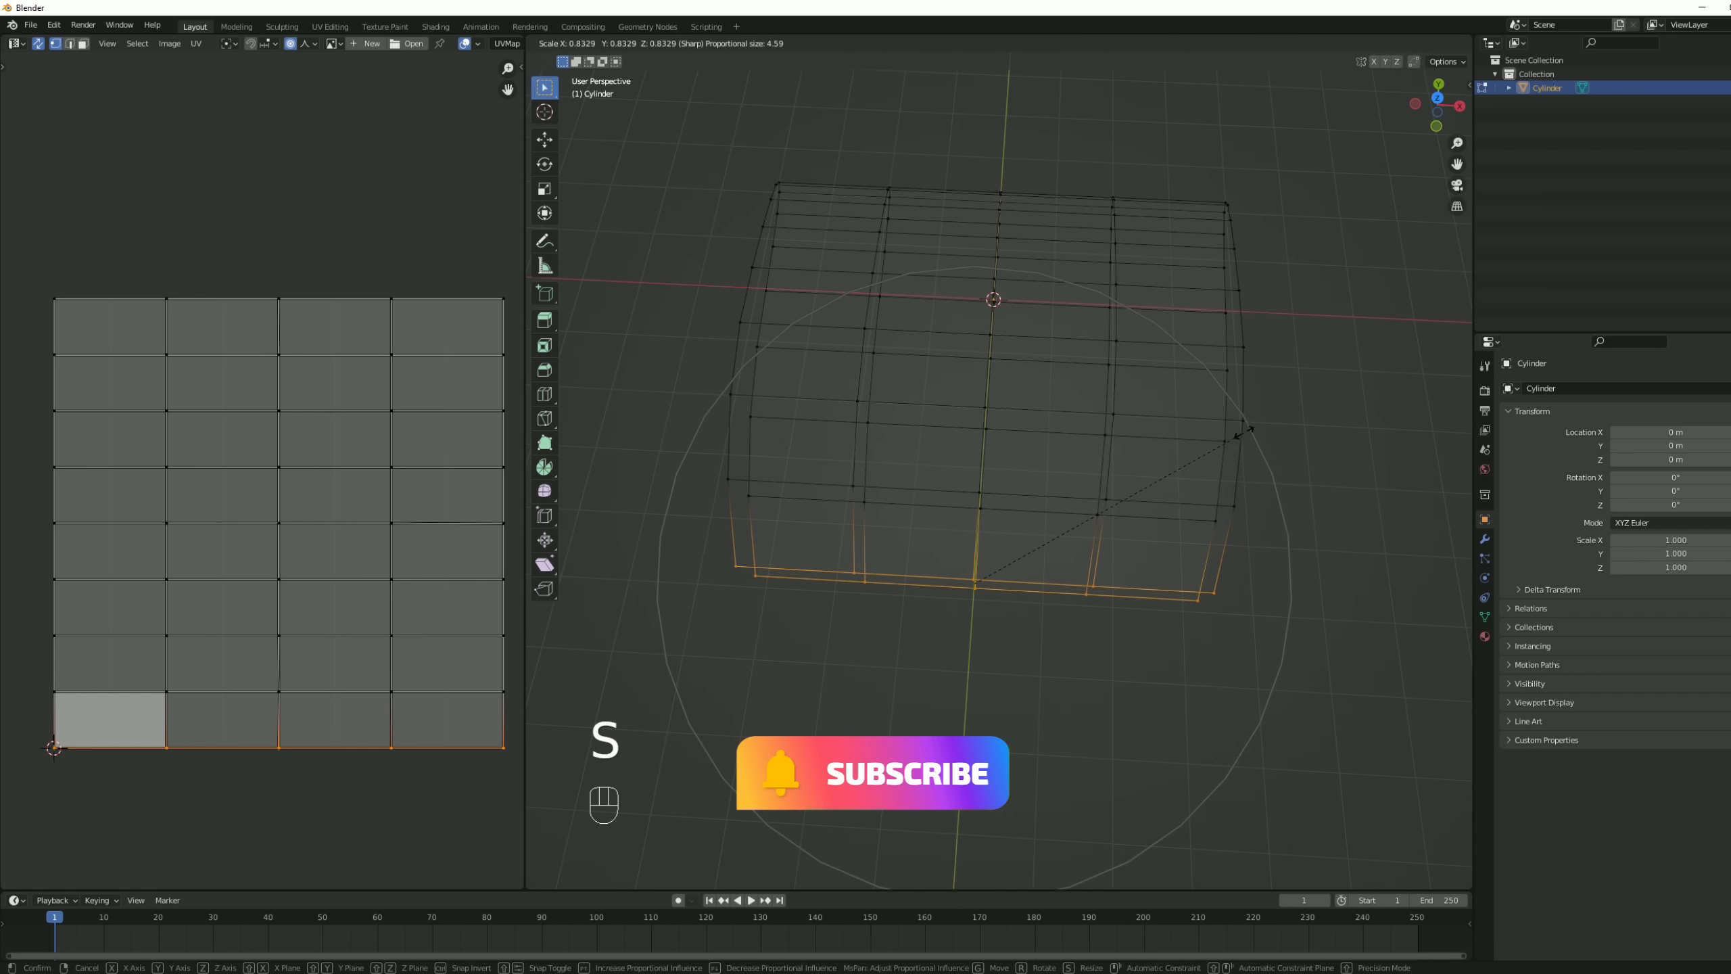
scroll(1217, 413, down, 2)
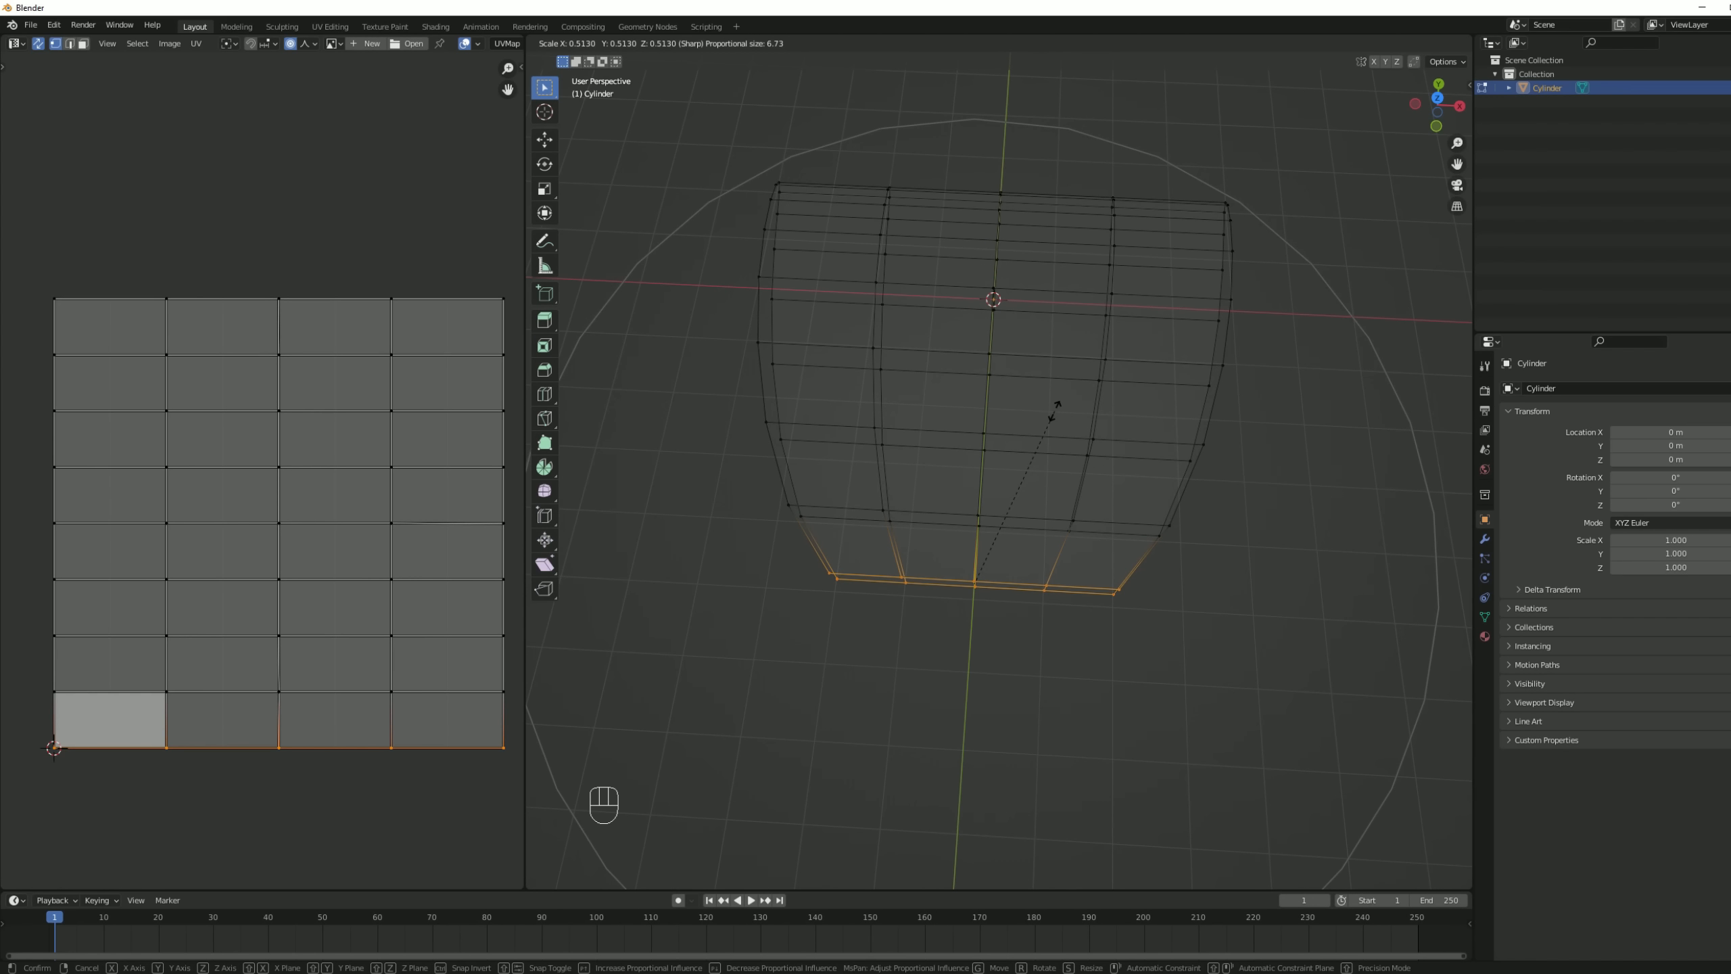
key(x)
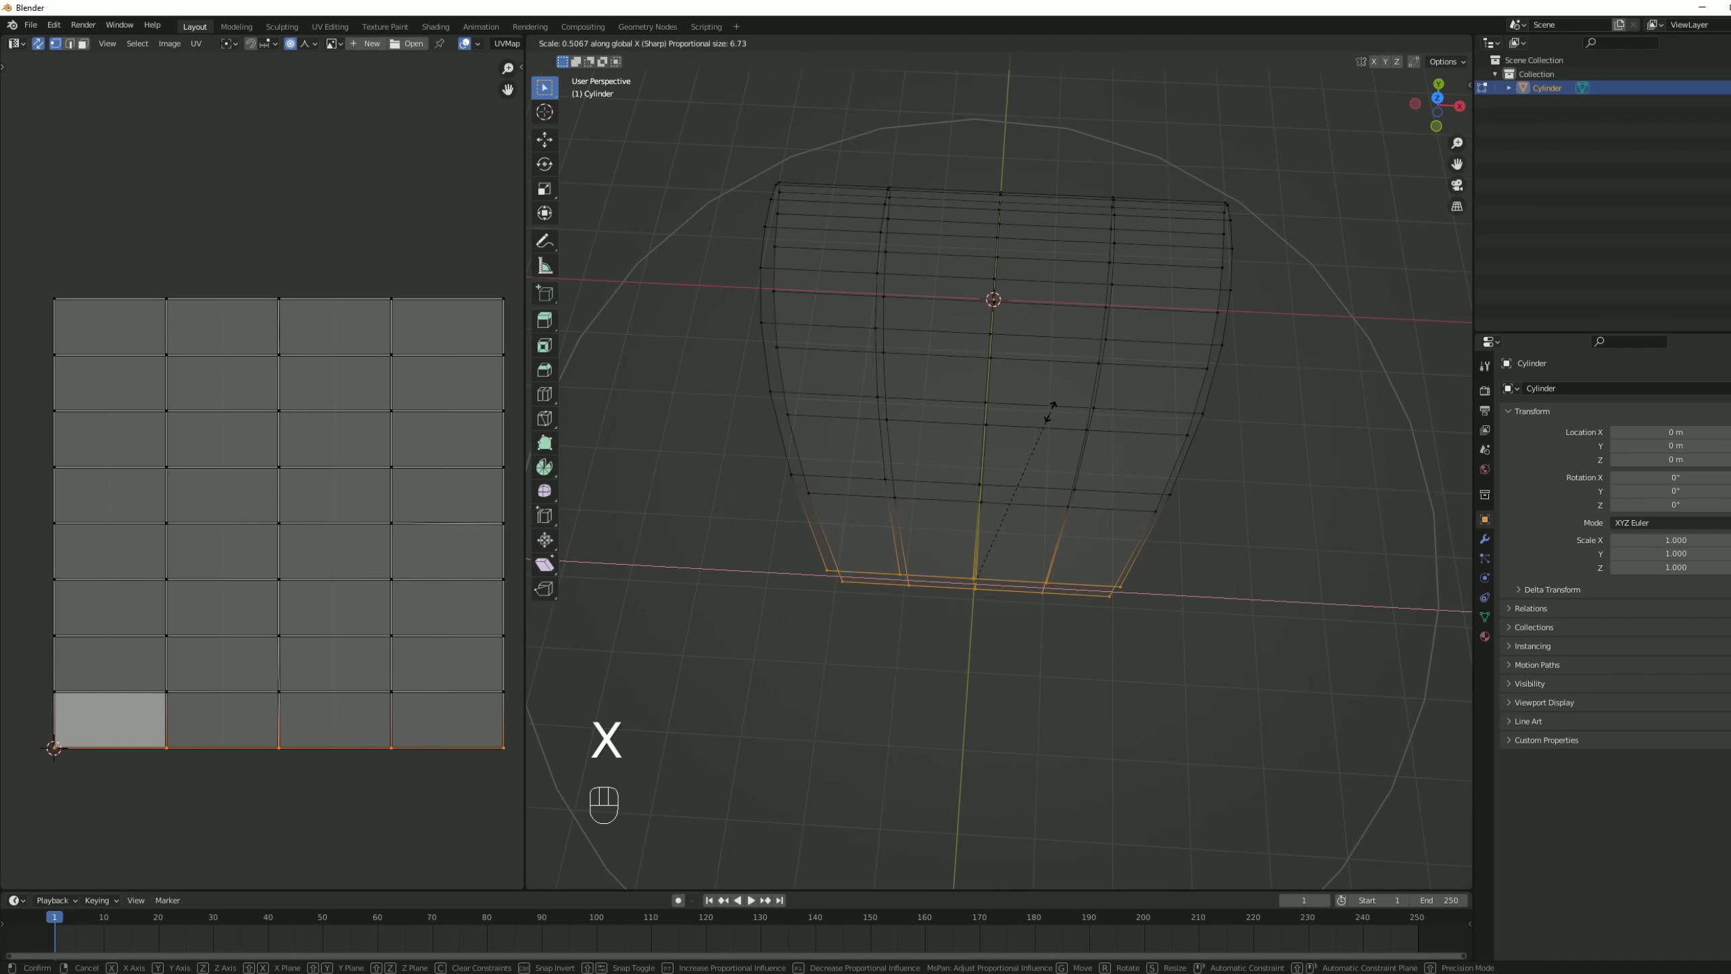
click(1048, 413)
- Clear the selection and box-select the middle vertices along the sheet's folded edge, on the Y axis
middle_drag(1043, 414, 1078, 468)
key(alt+a)
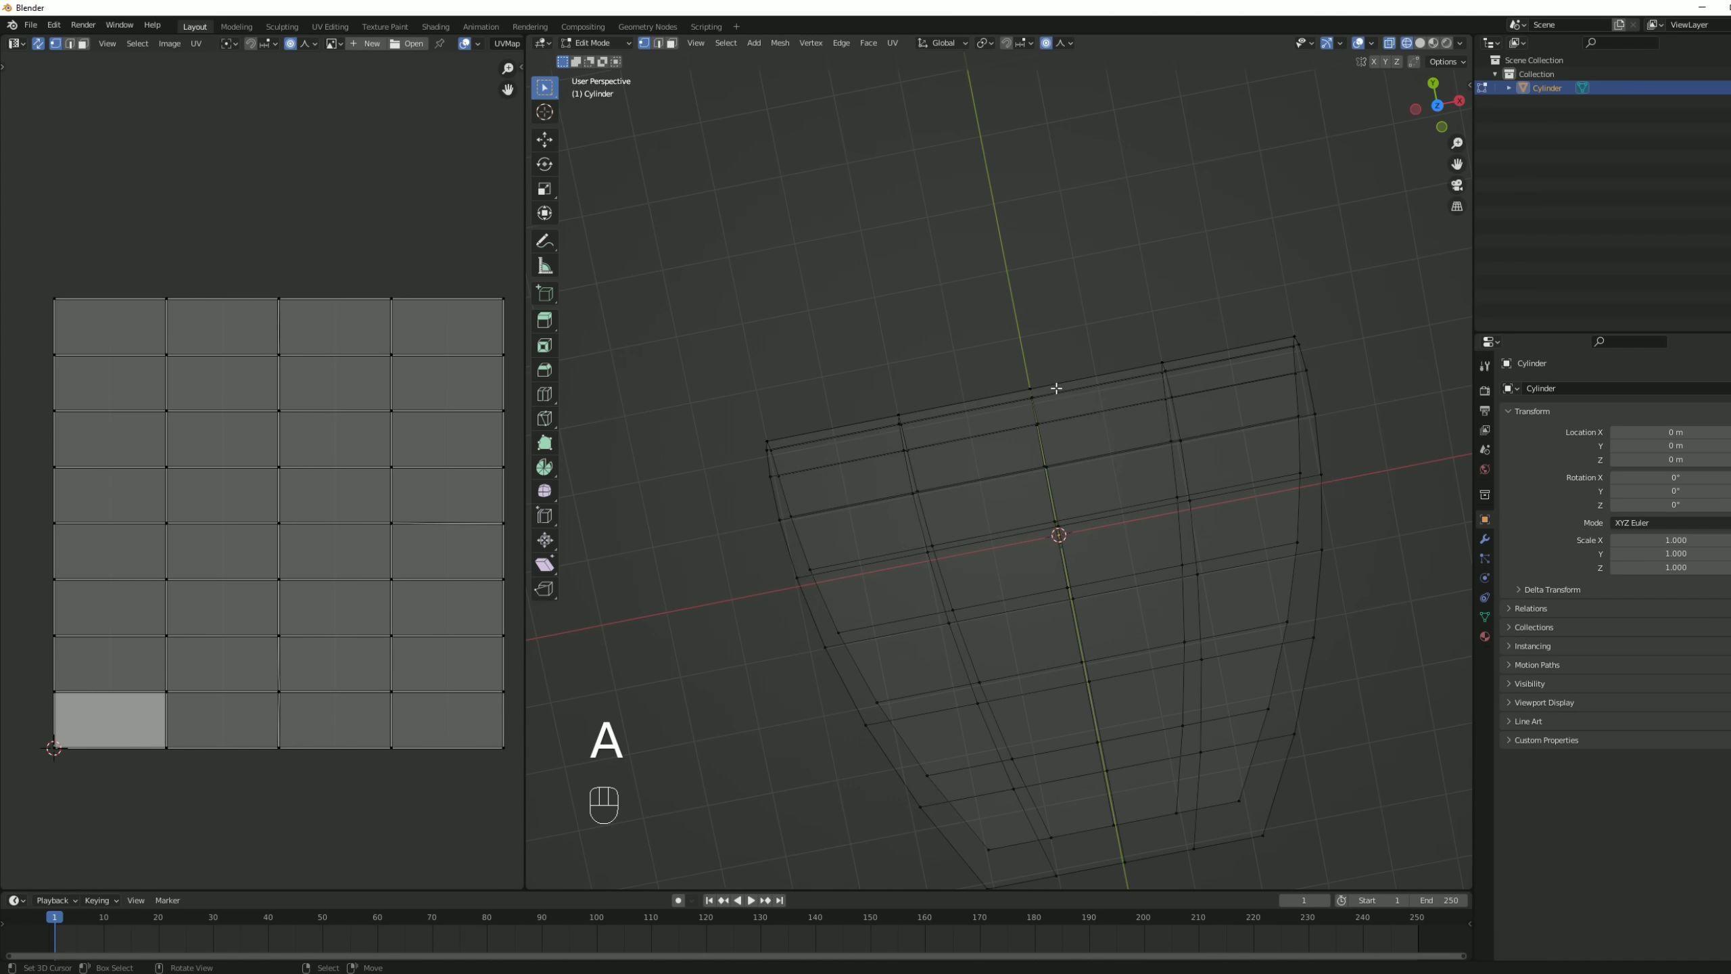
middle_drag(1055, 387, 1024, 359)
key(b)
drag(989, 391, 987, 395)
middle_drag(1142, 374, 1081, 376)
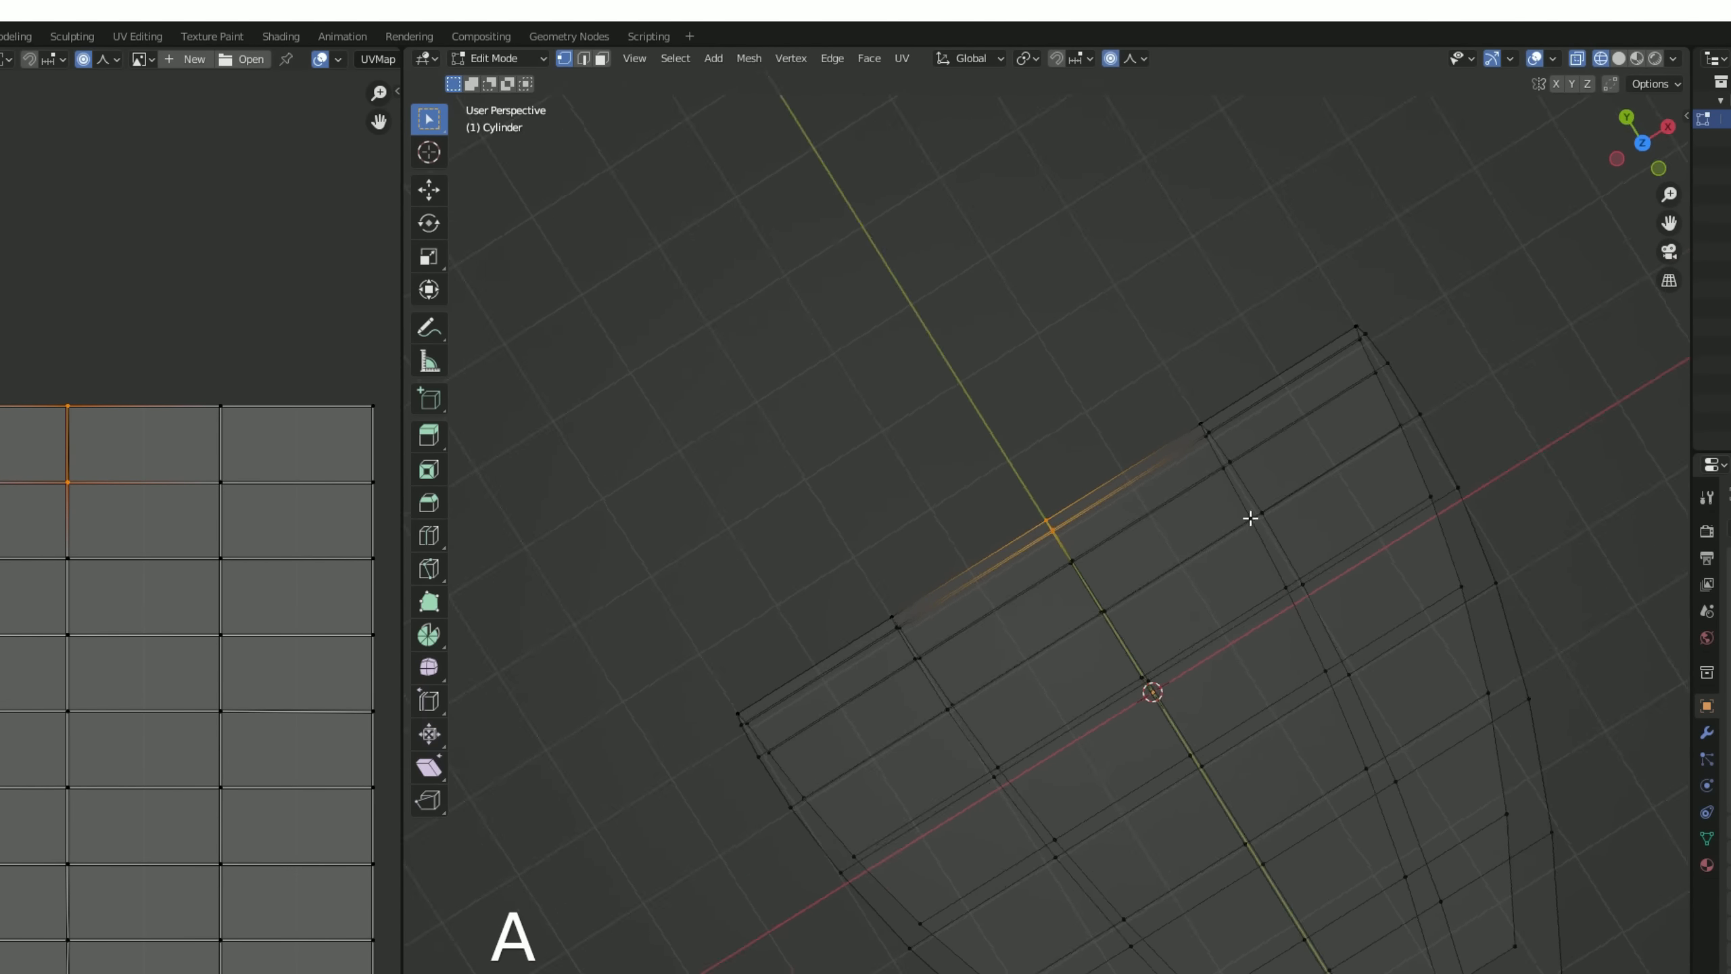
scroll(1158, 510, down, 1)
key(g)
key(y)
scroll(1243, 409, up, 4)
key(Escape)
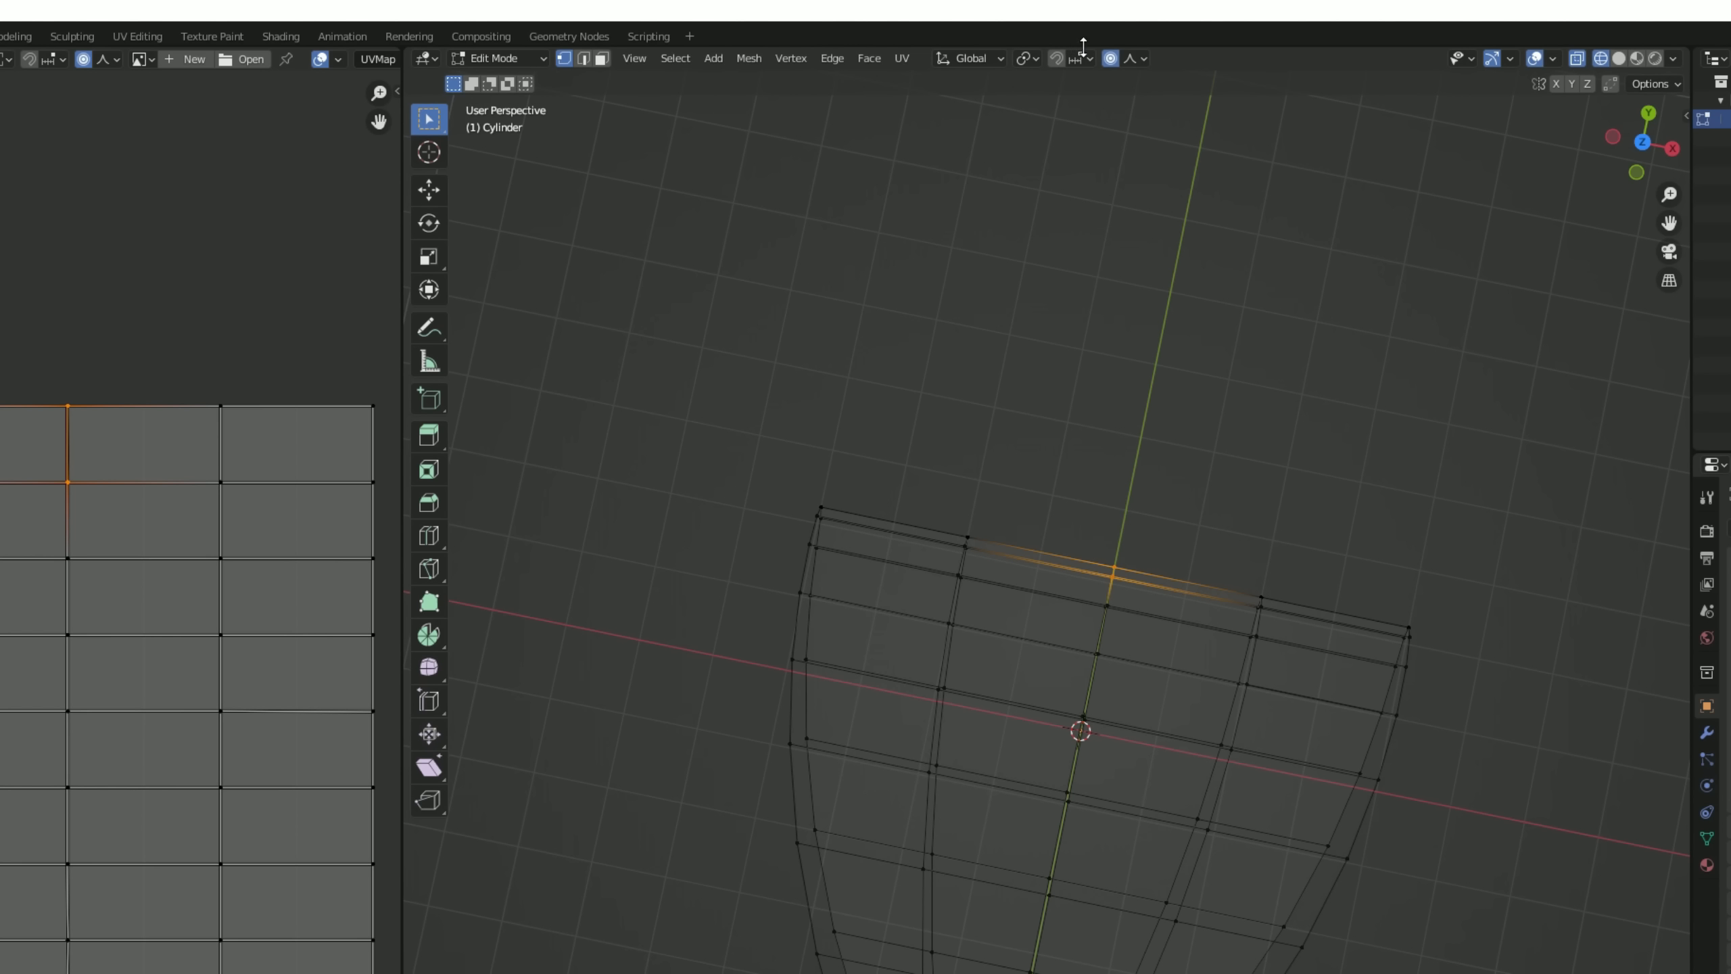
- Bow the folded edge outward by moving its middle vertices about 1.26 m along Y with Sphere proportional falloff, size about 3.8
click(1141, 58)
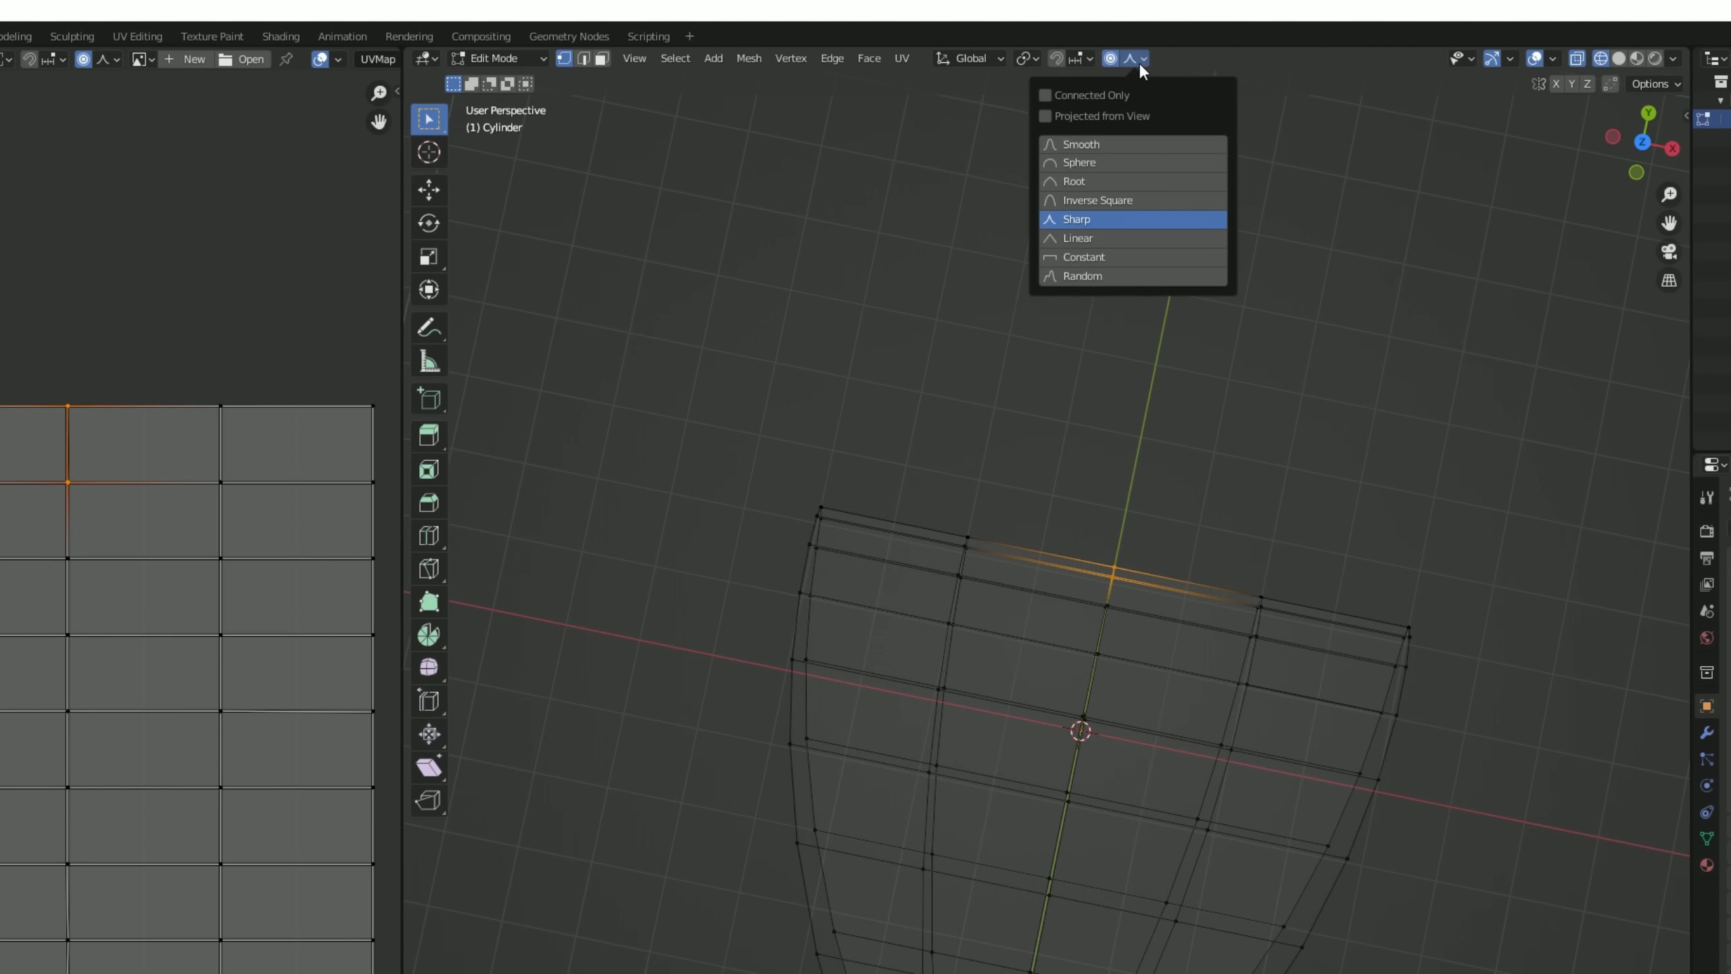
click(1088, 162)
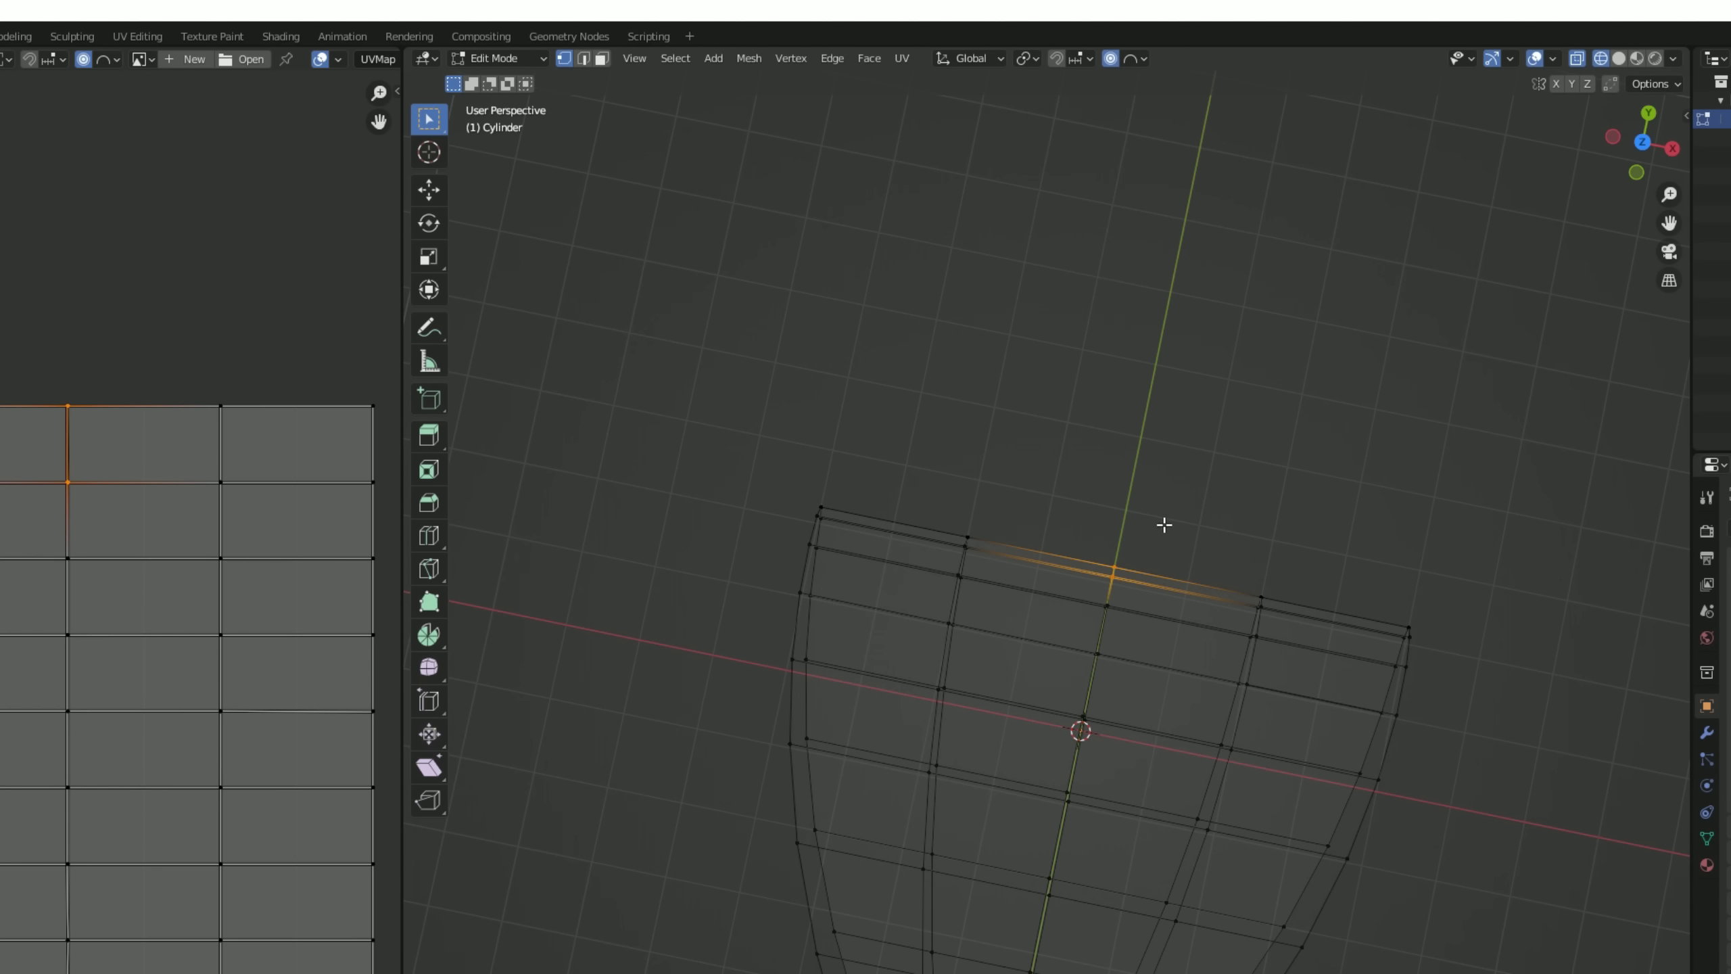
key(g)
key(y)
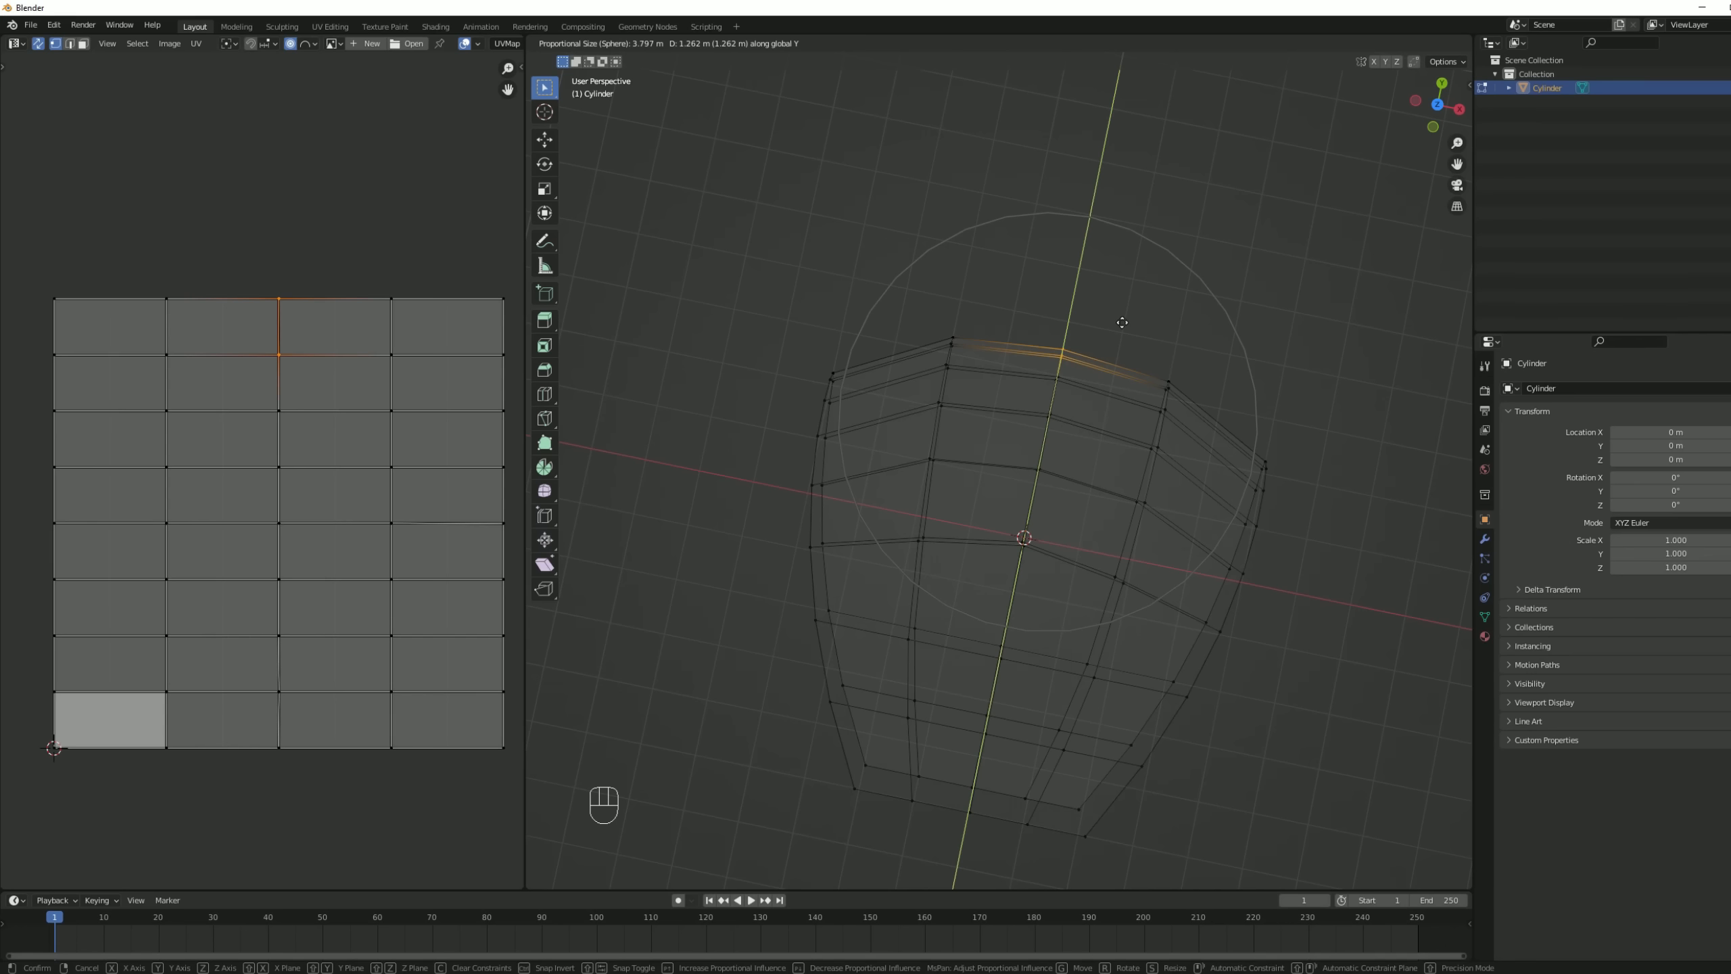
click(1213, 436)
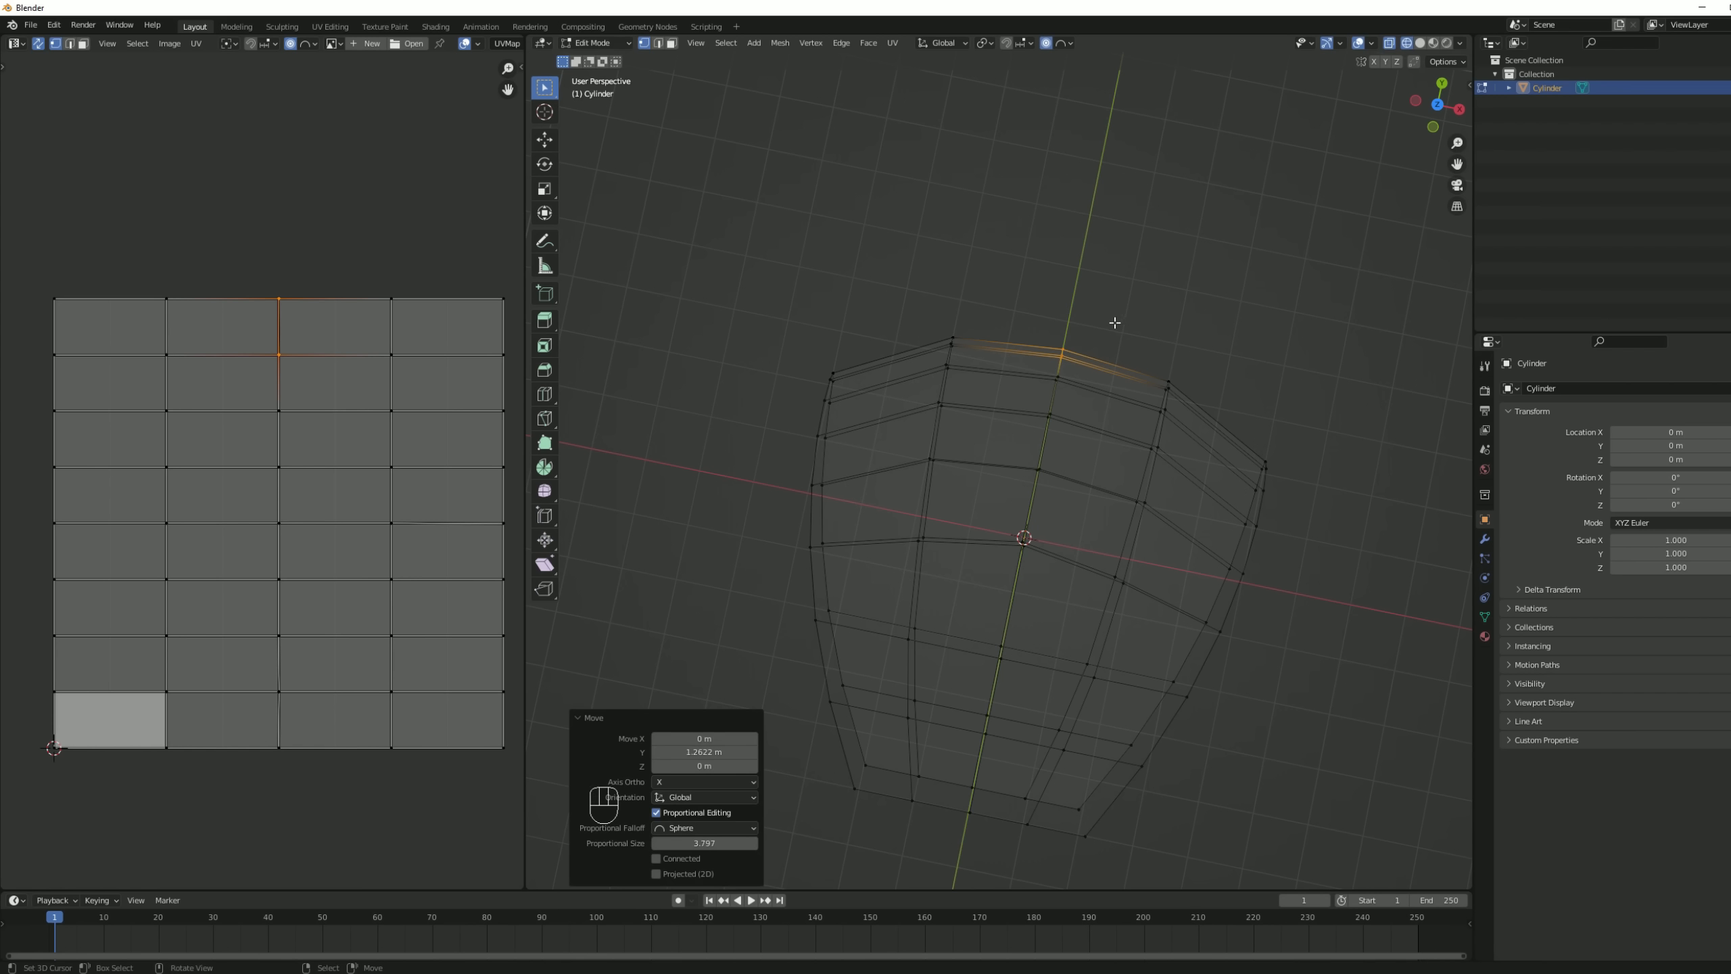
- Clear the selection and box-select the corner vertices at both ends of the folded edge
key(a)
key(b)
drag(816, 386, 812, 390)
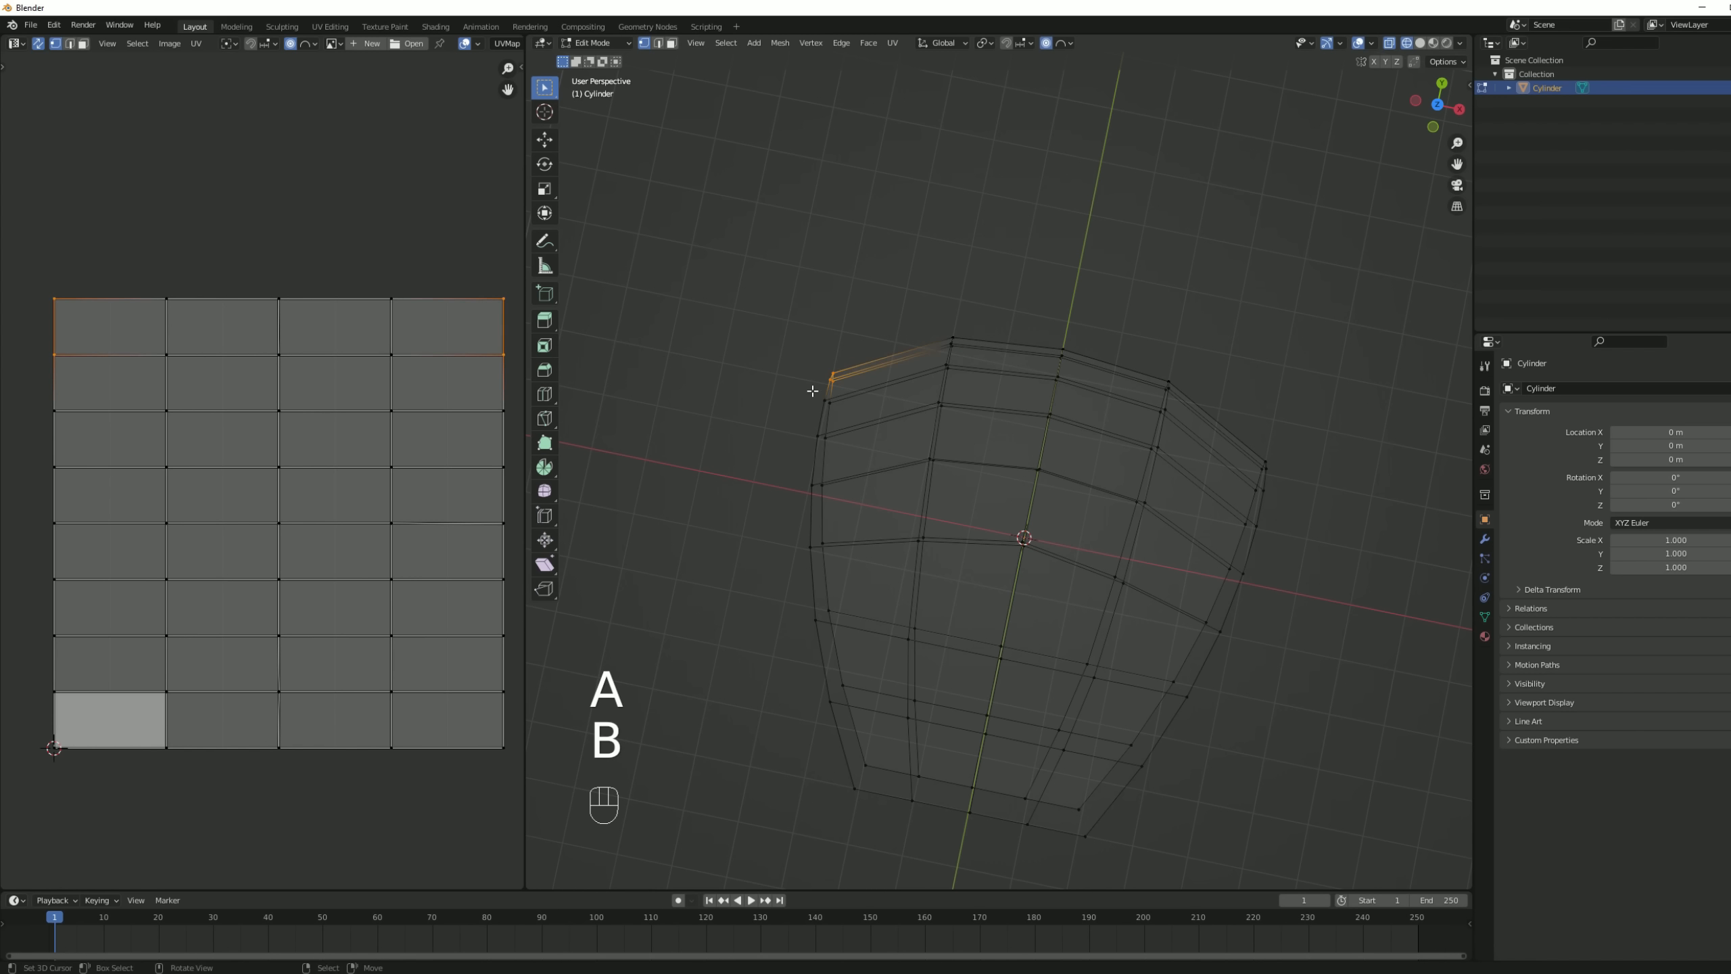
key(b)
drag(1285, 436, 1259, 477)
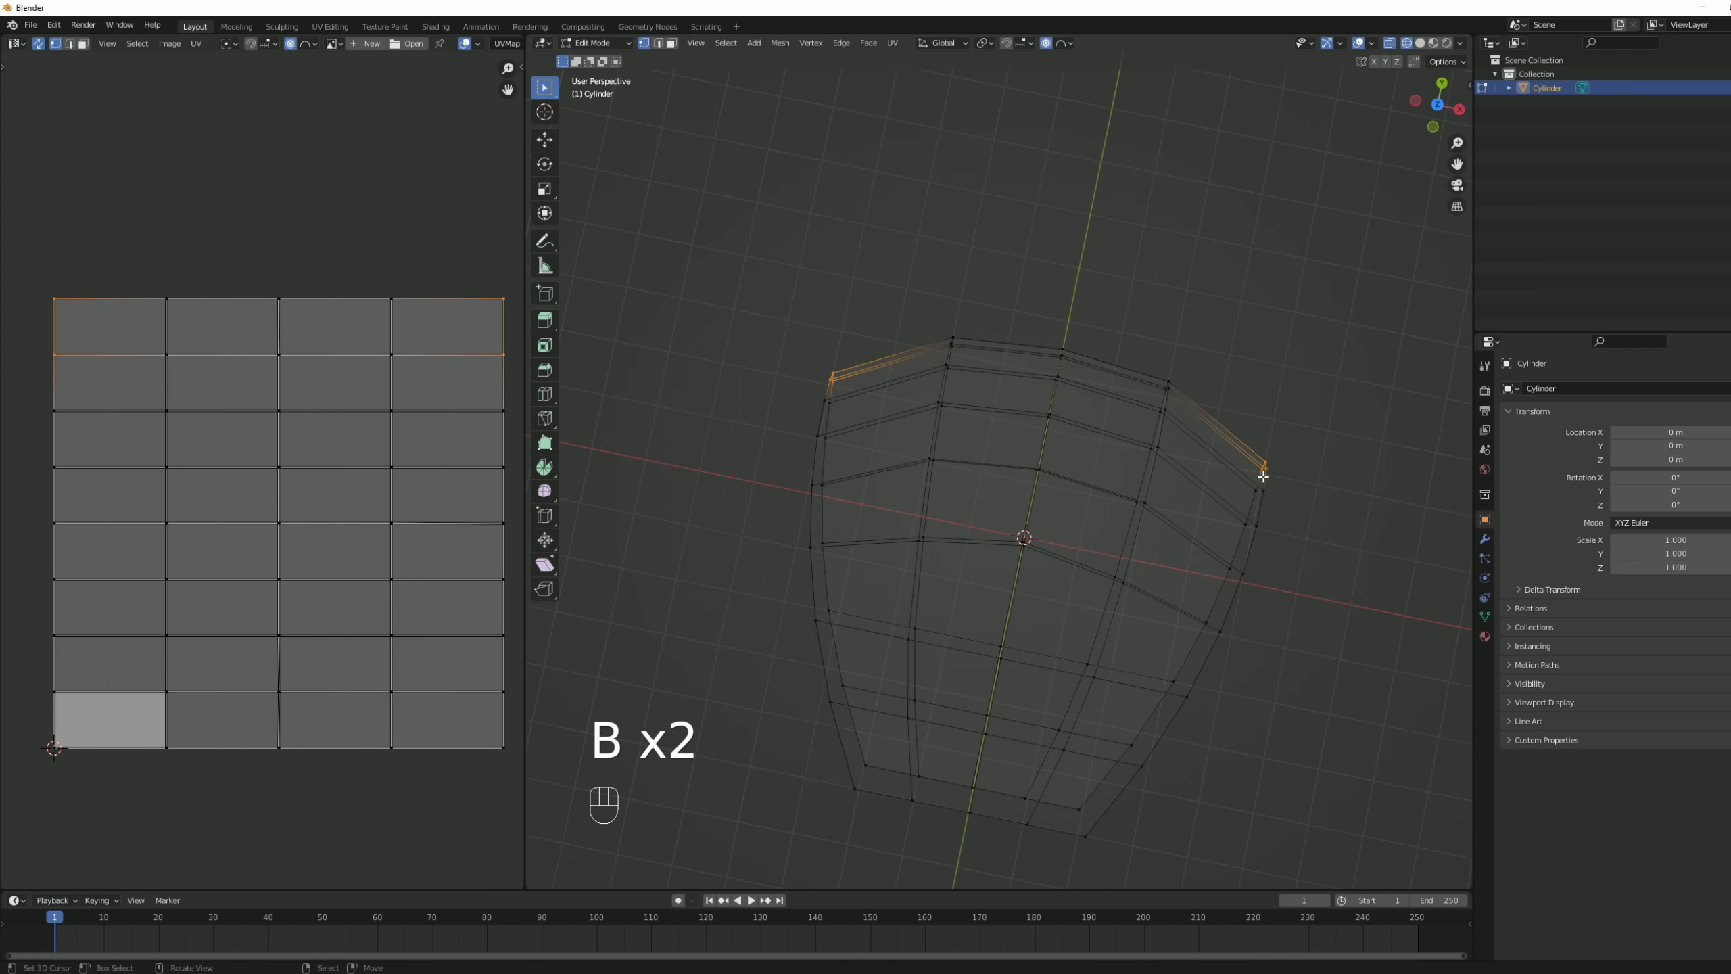
key(s)
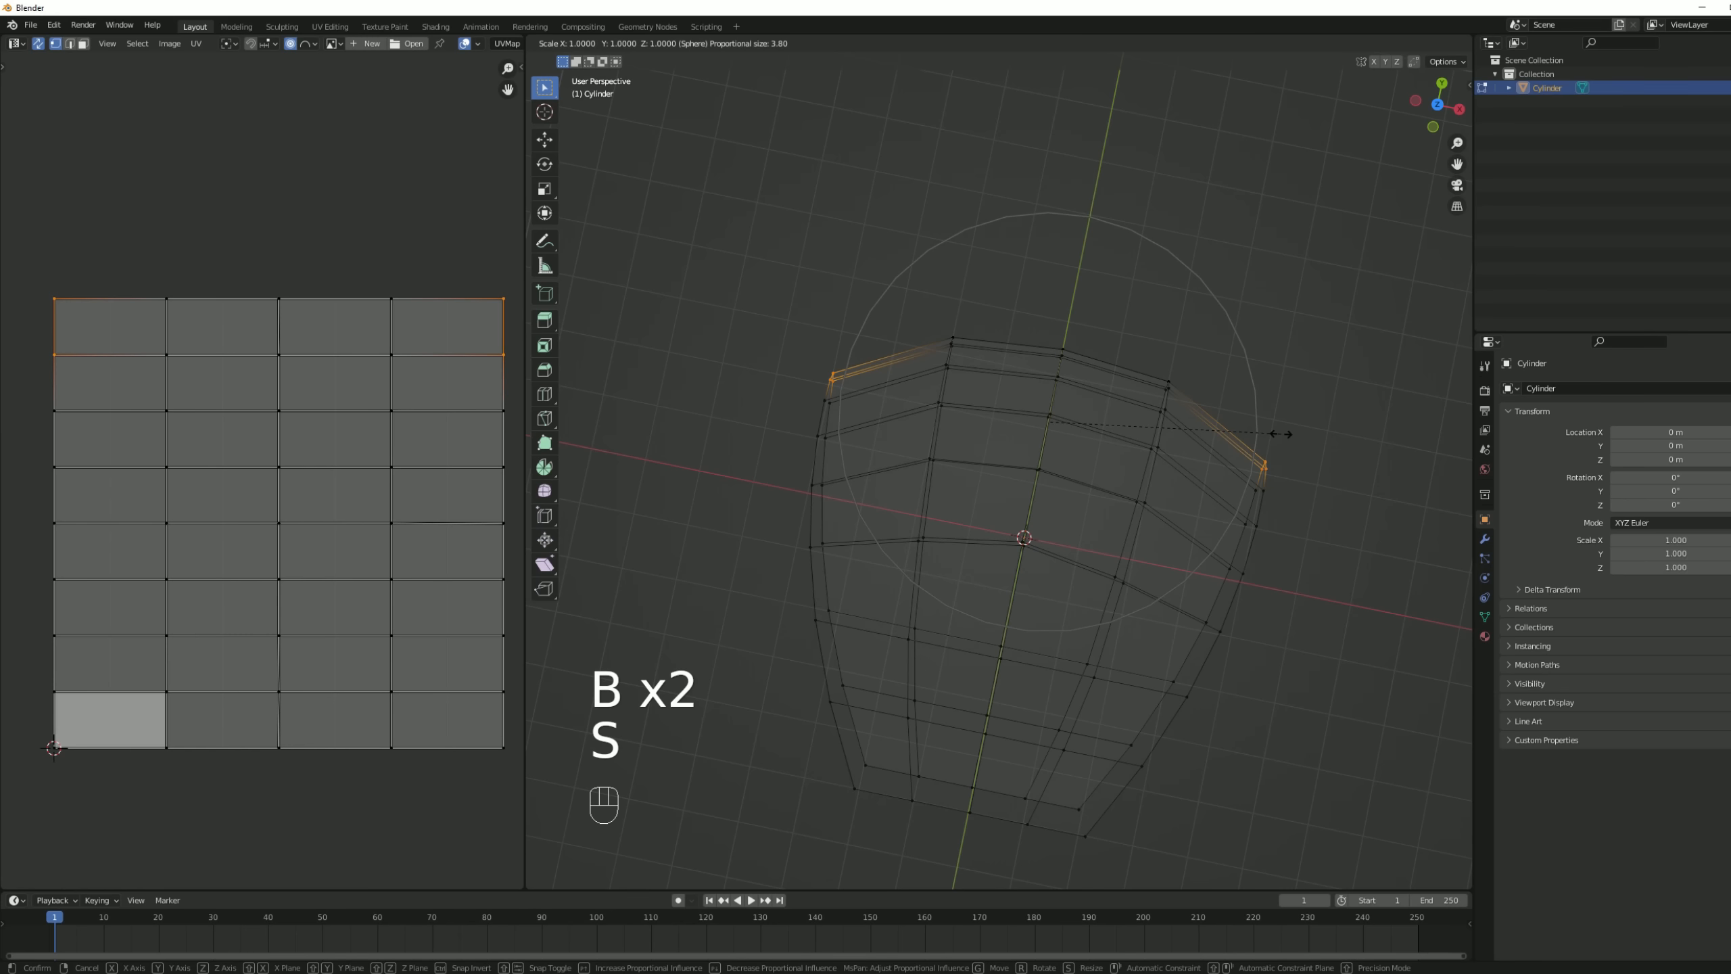
key(x)
scroll(1319, 430, down, 3)
scroll(1318, 430, down, 3)
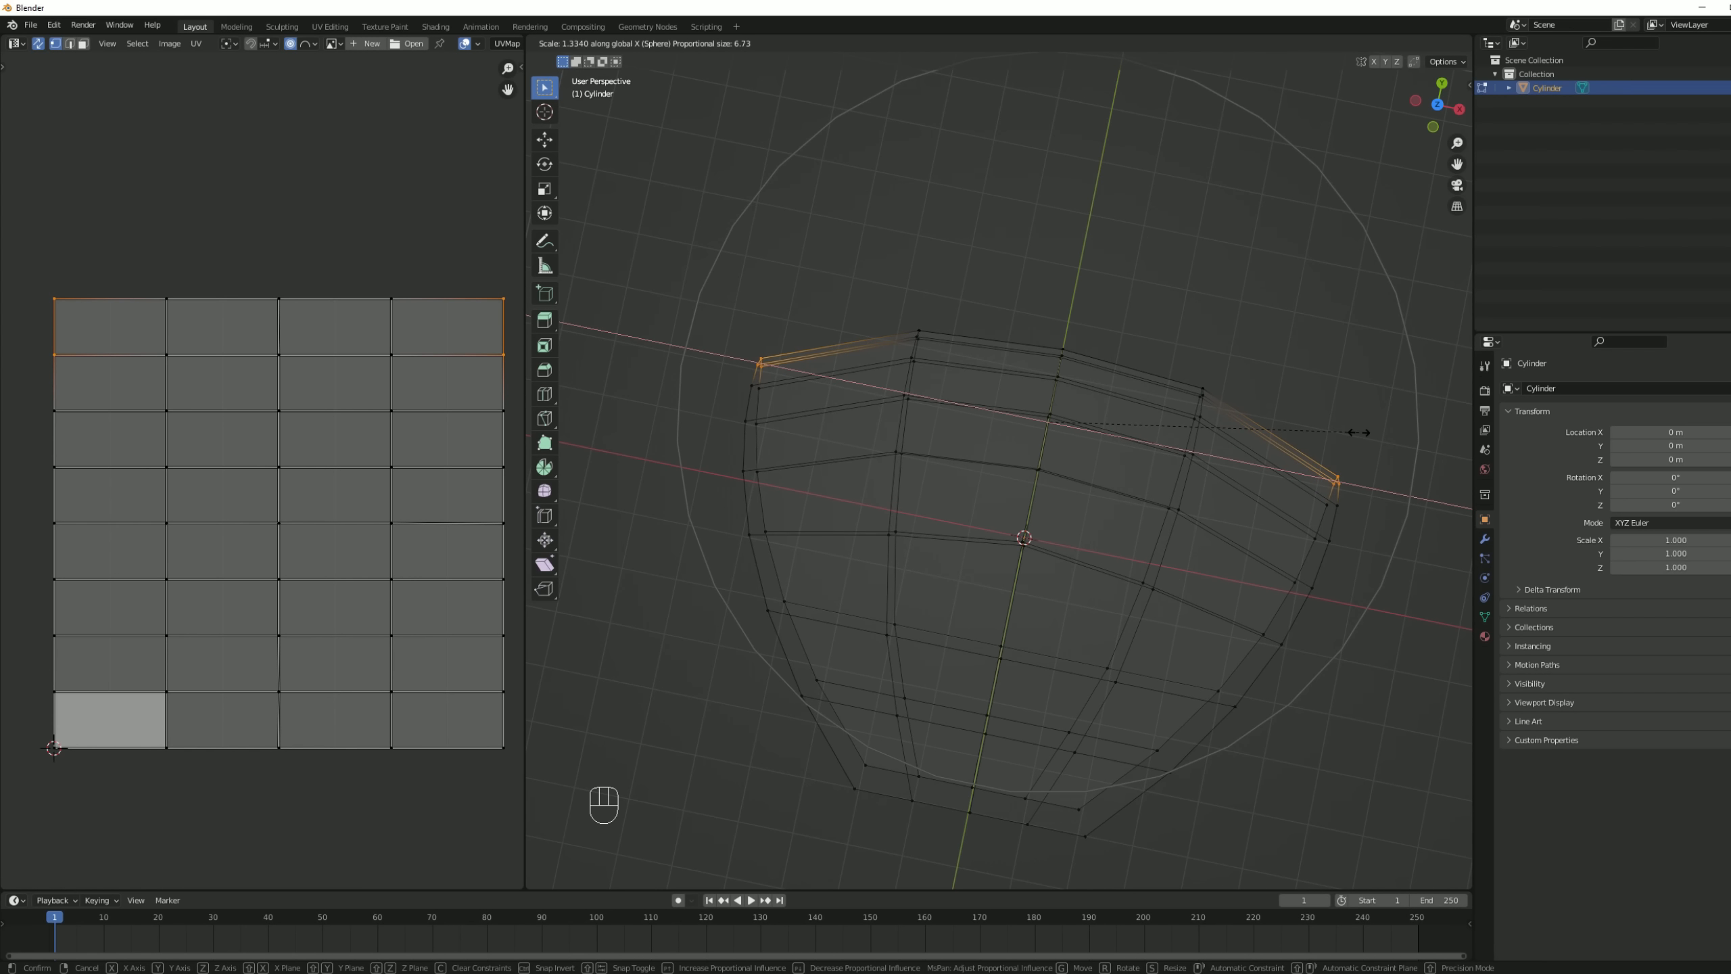
key(Escape)
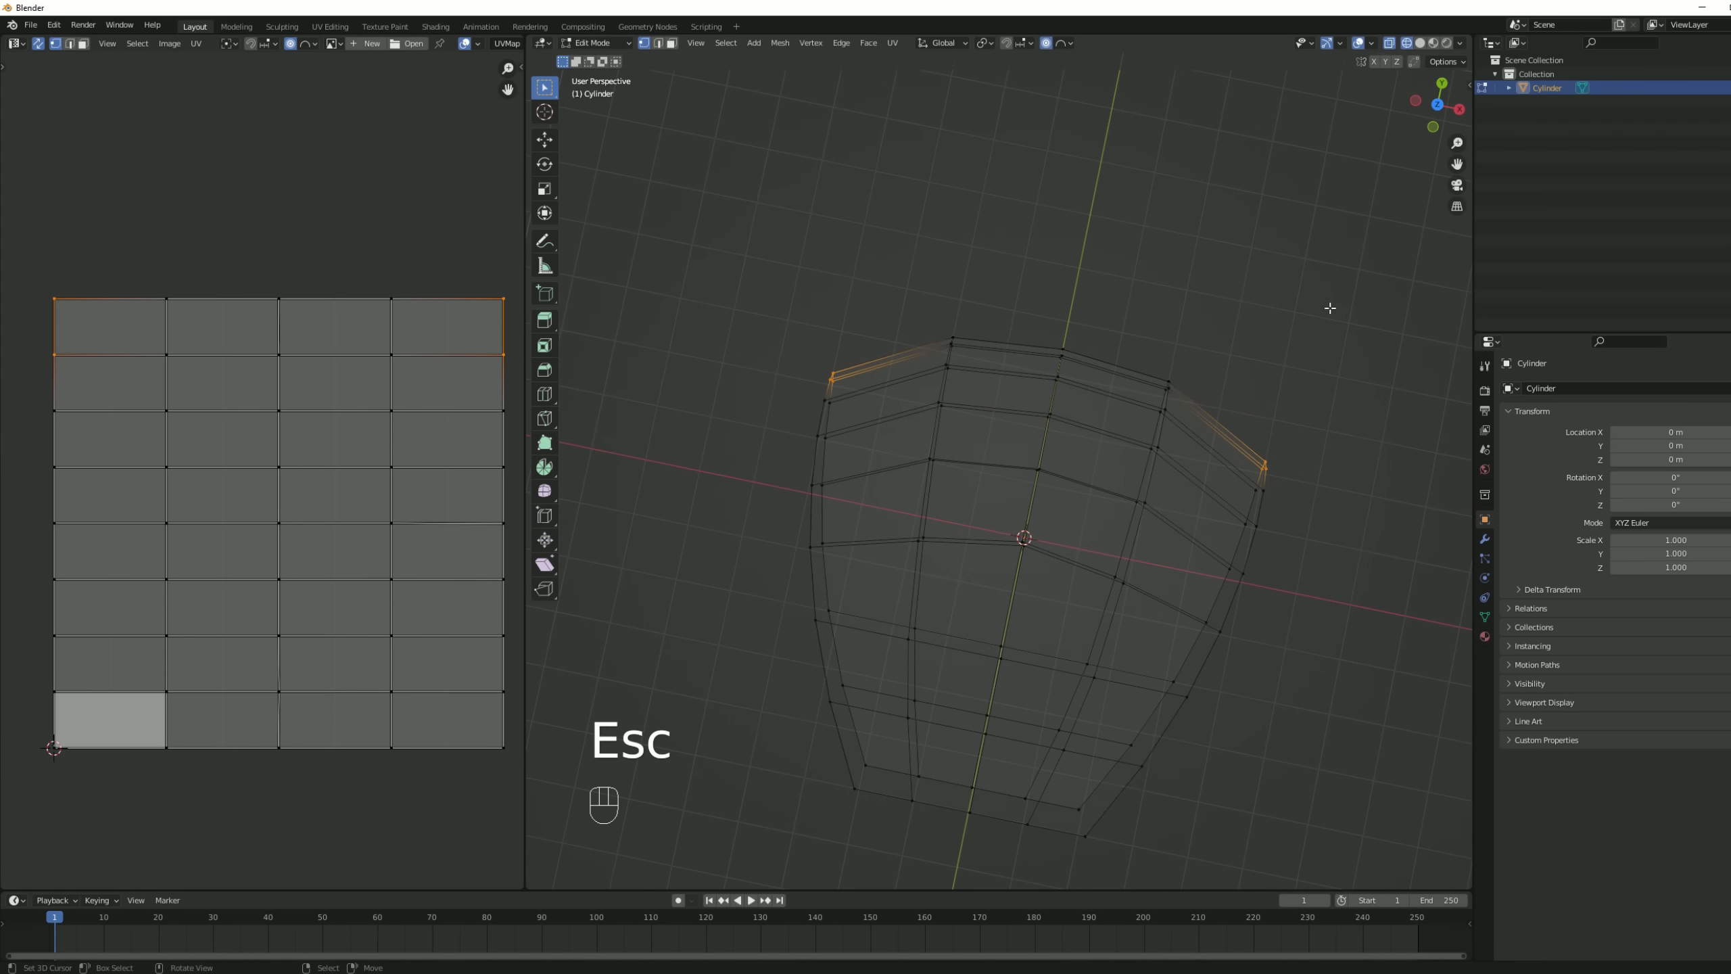
- Scale the folded edge's corner vertices outward to about 1.467 on all axes with Sharp proportional falloff, size about 6.73
click(1070, 44)
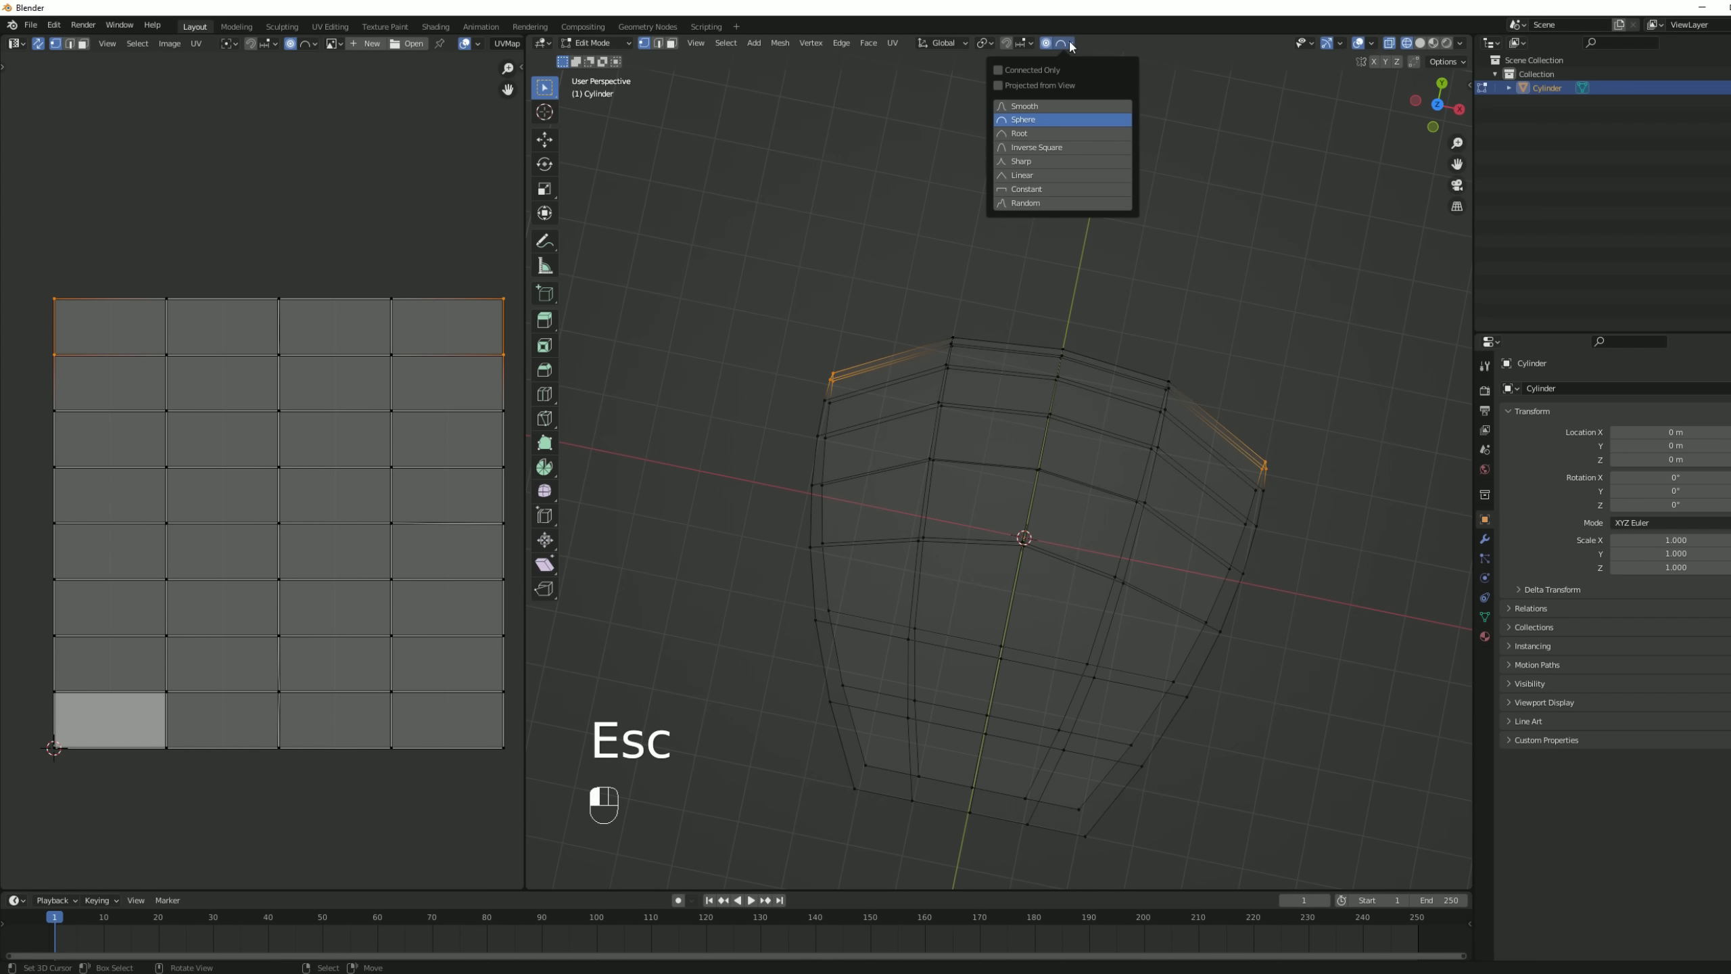
click(1032, 162)
key(s)
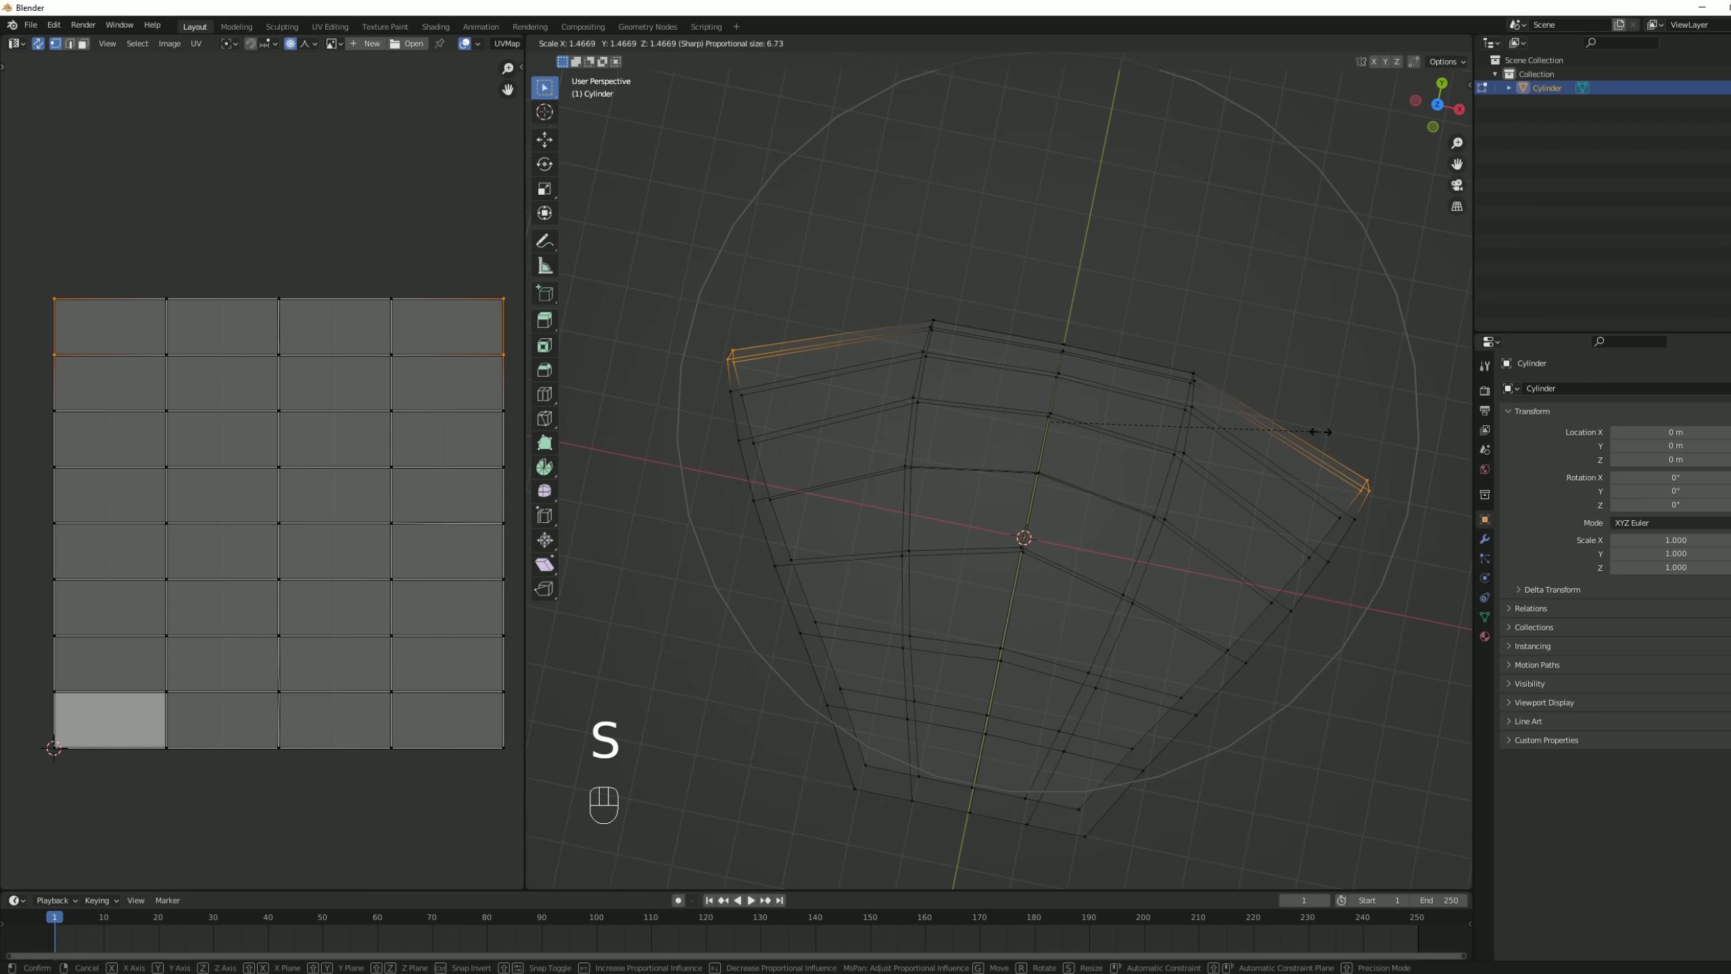
click(1320, 430)
- Scale the same corners slightly further, to about 1.06, with the proportional influence size reduced to about 2.59
key(s)
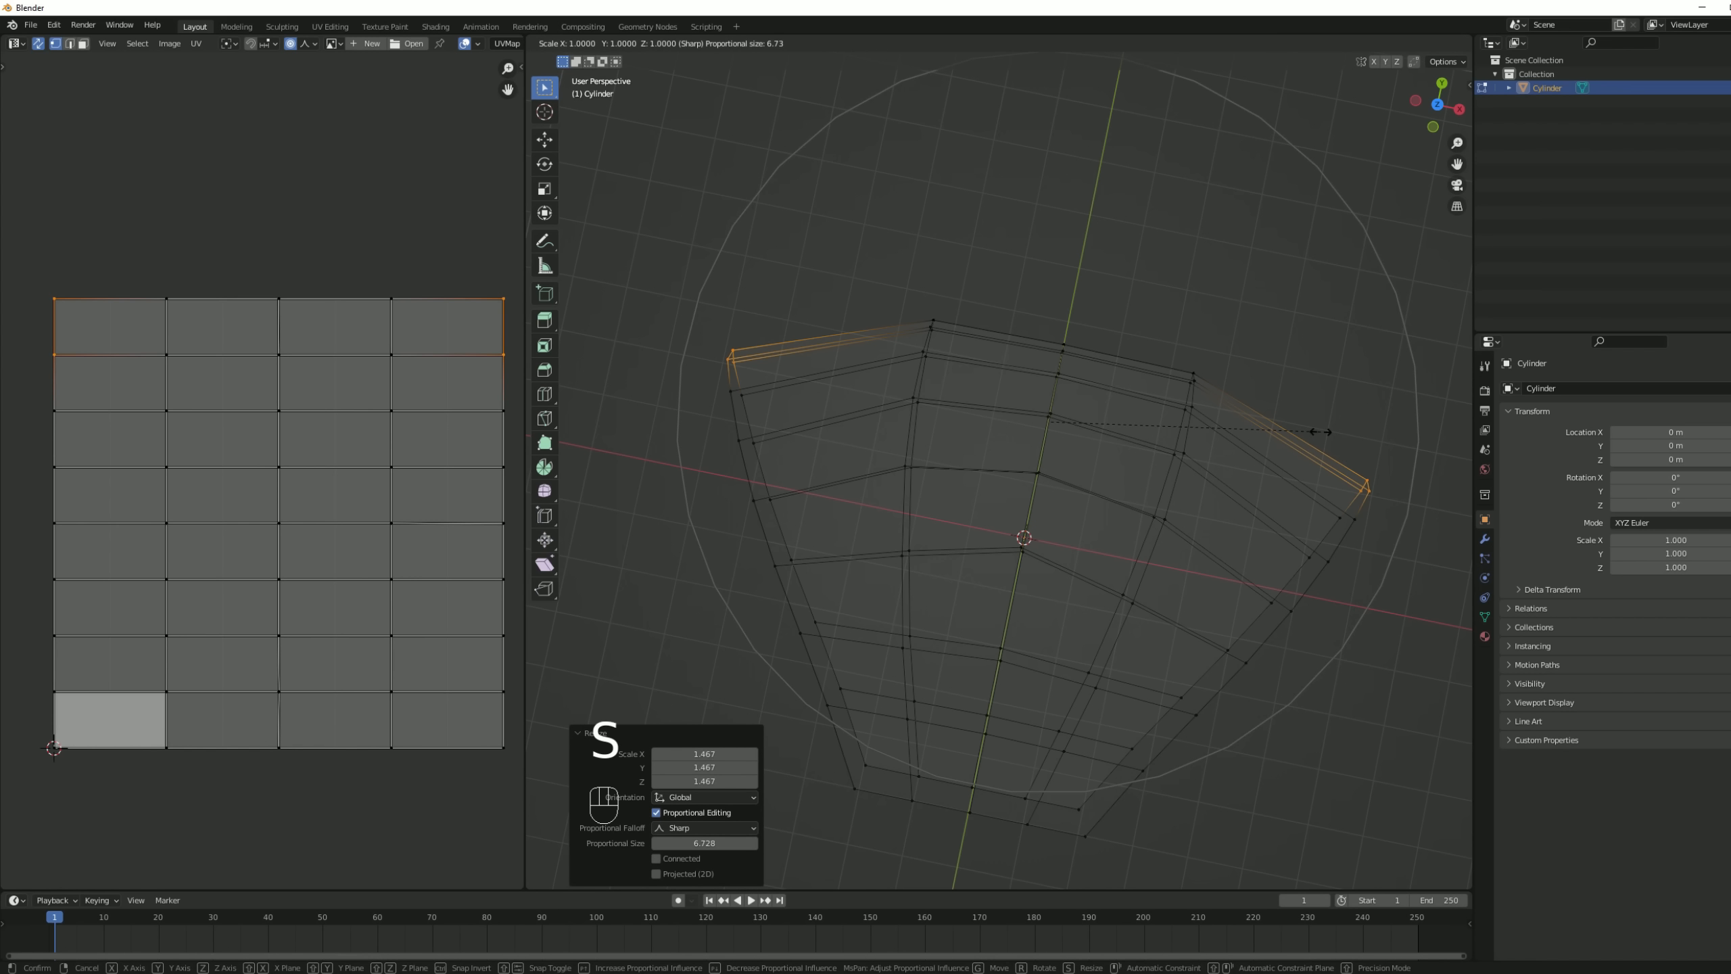
scroll(1320, 431, up, 11)
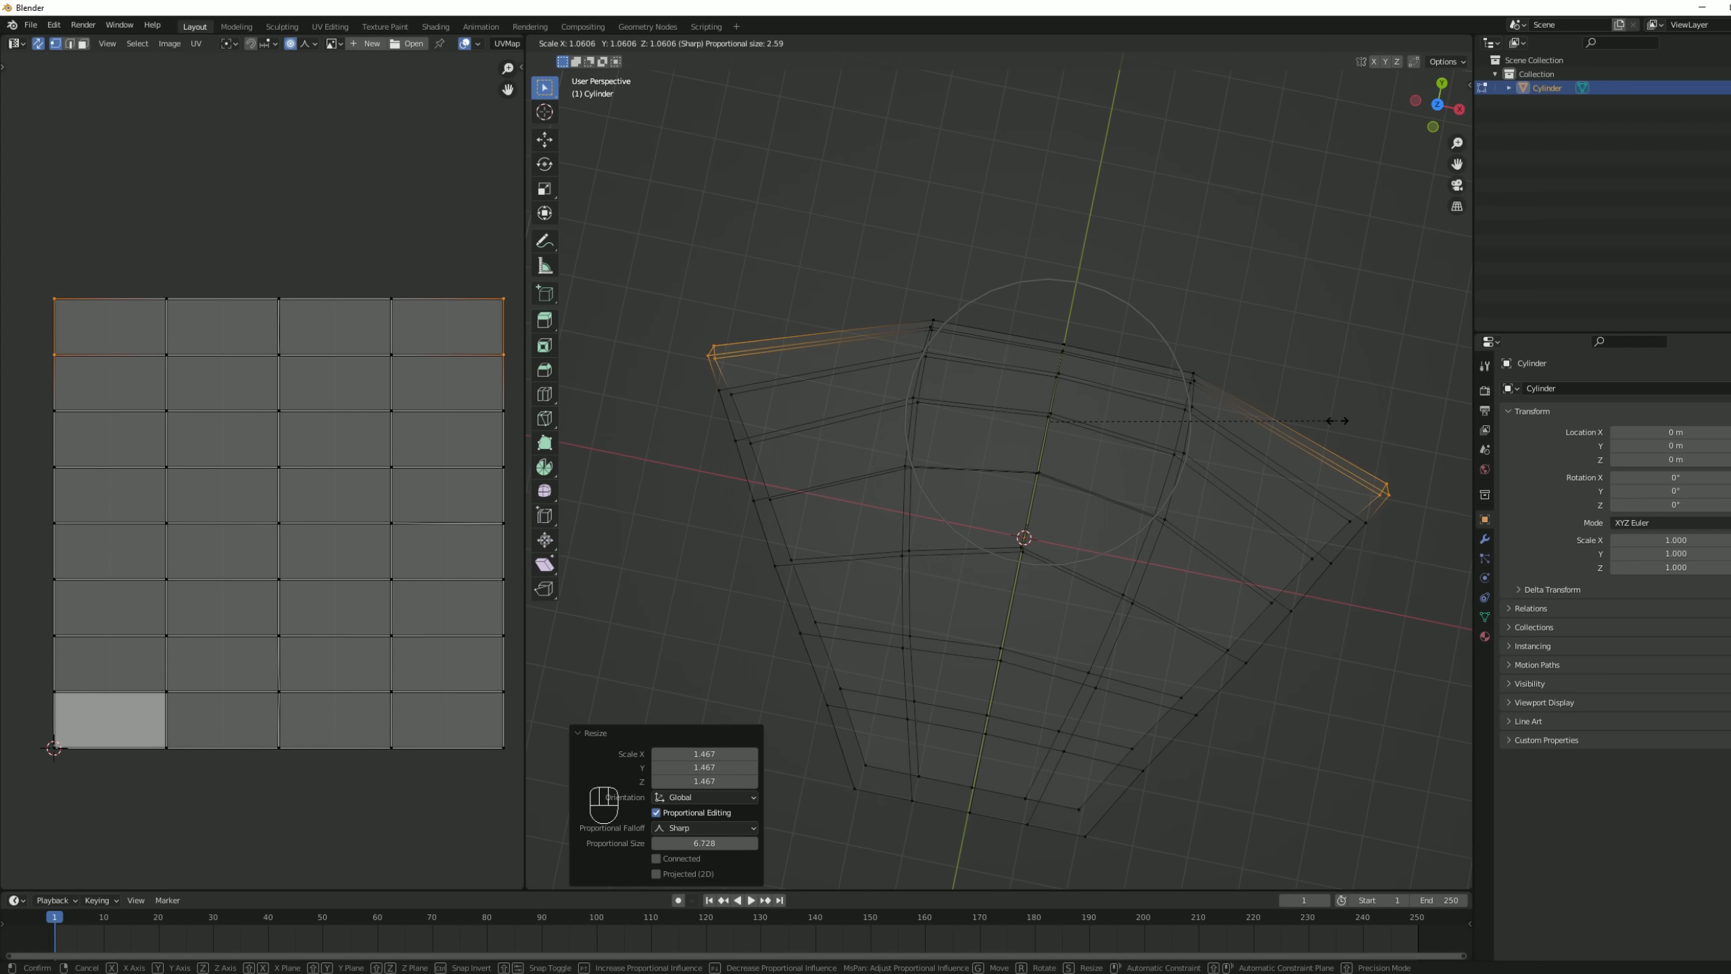
click(1345, 417)
- Return to Object Mode, display the sheet in solid shading and apply Shade Smooth to it
key(Tab)
mouse_move(1118, 599)
middle_down()
mouse_move(1256, 562)
mouse_move(1258, 533)
mouse_move(1218, 506)
mouse_move(1290, 553)
mouse_move(1287, 638)
mouse_move(1094, 630)
mouse_move(1183, 530)
mouse_move(1141, 448)
middle_up()
key(z)
key(space)
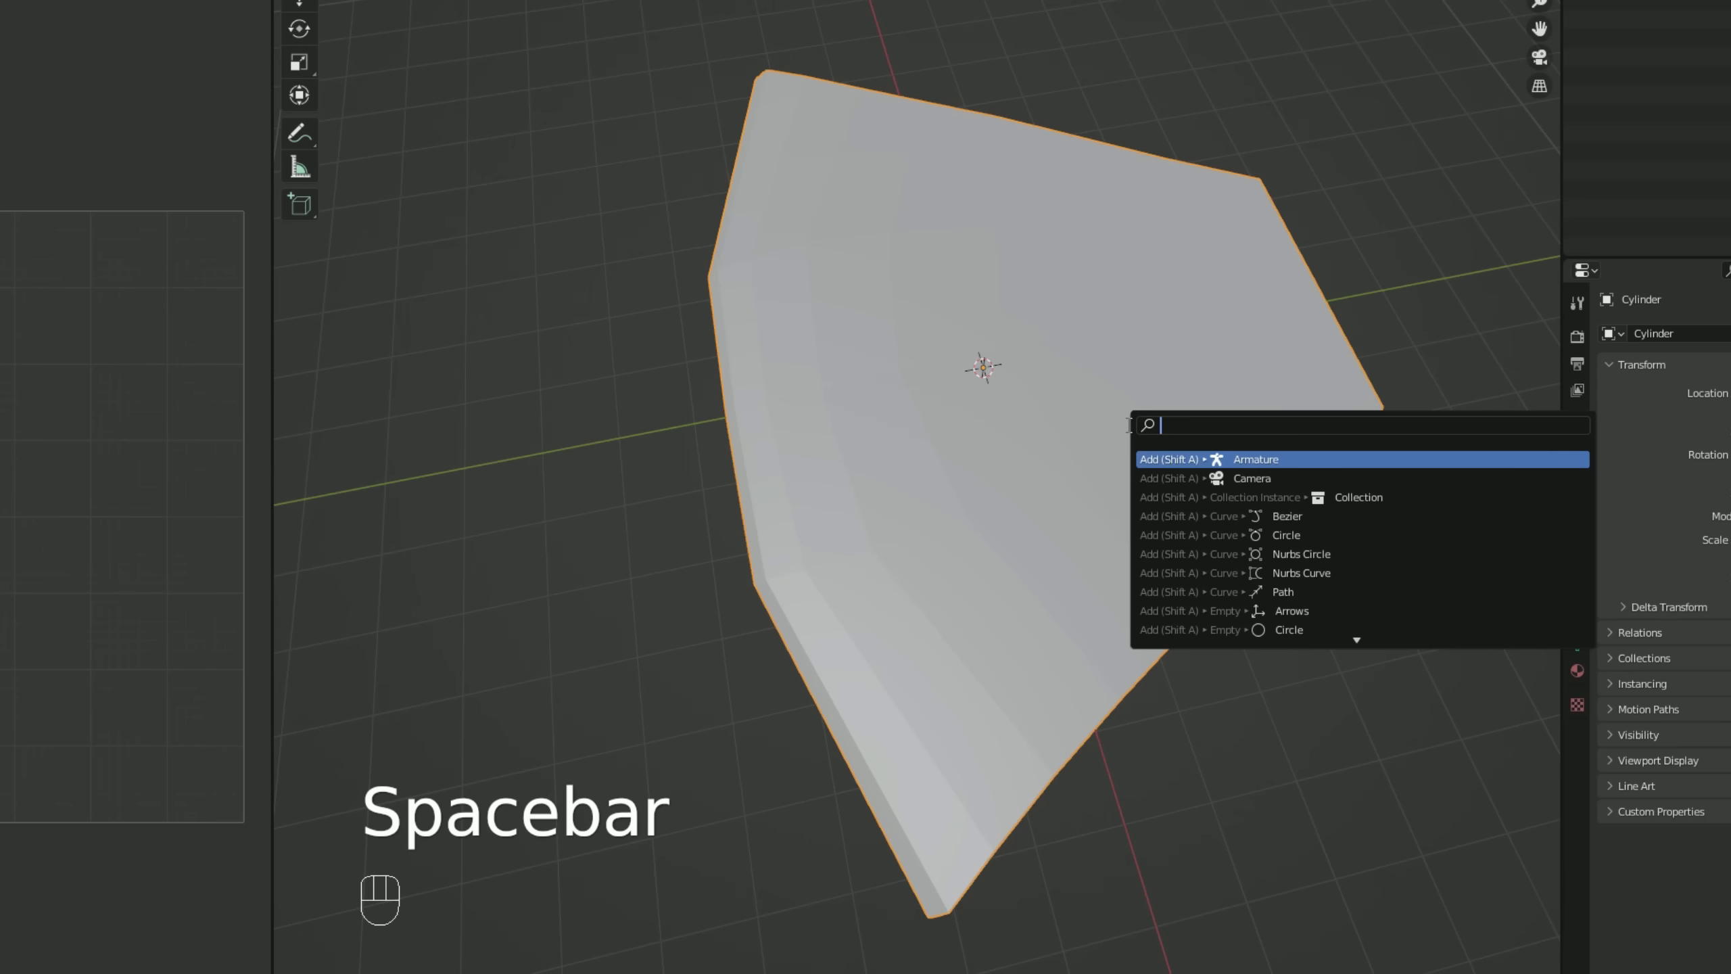
text(shade)
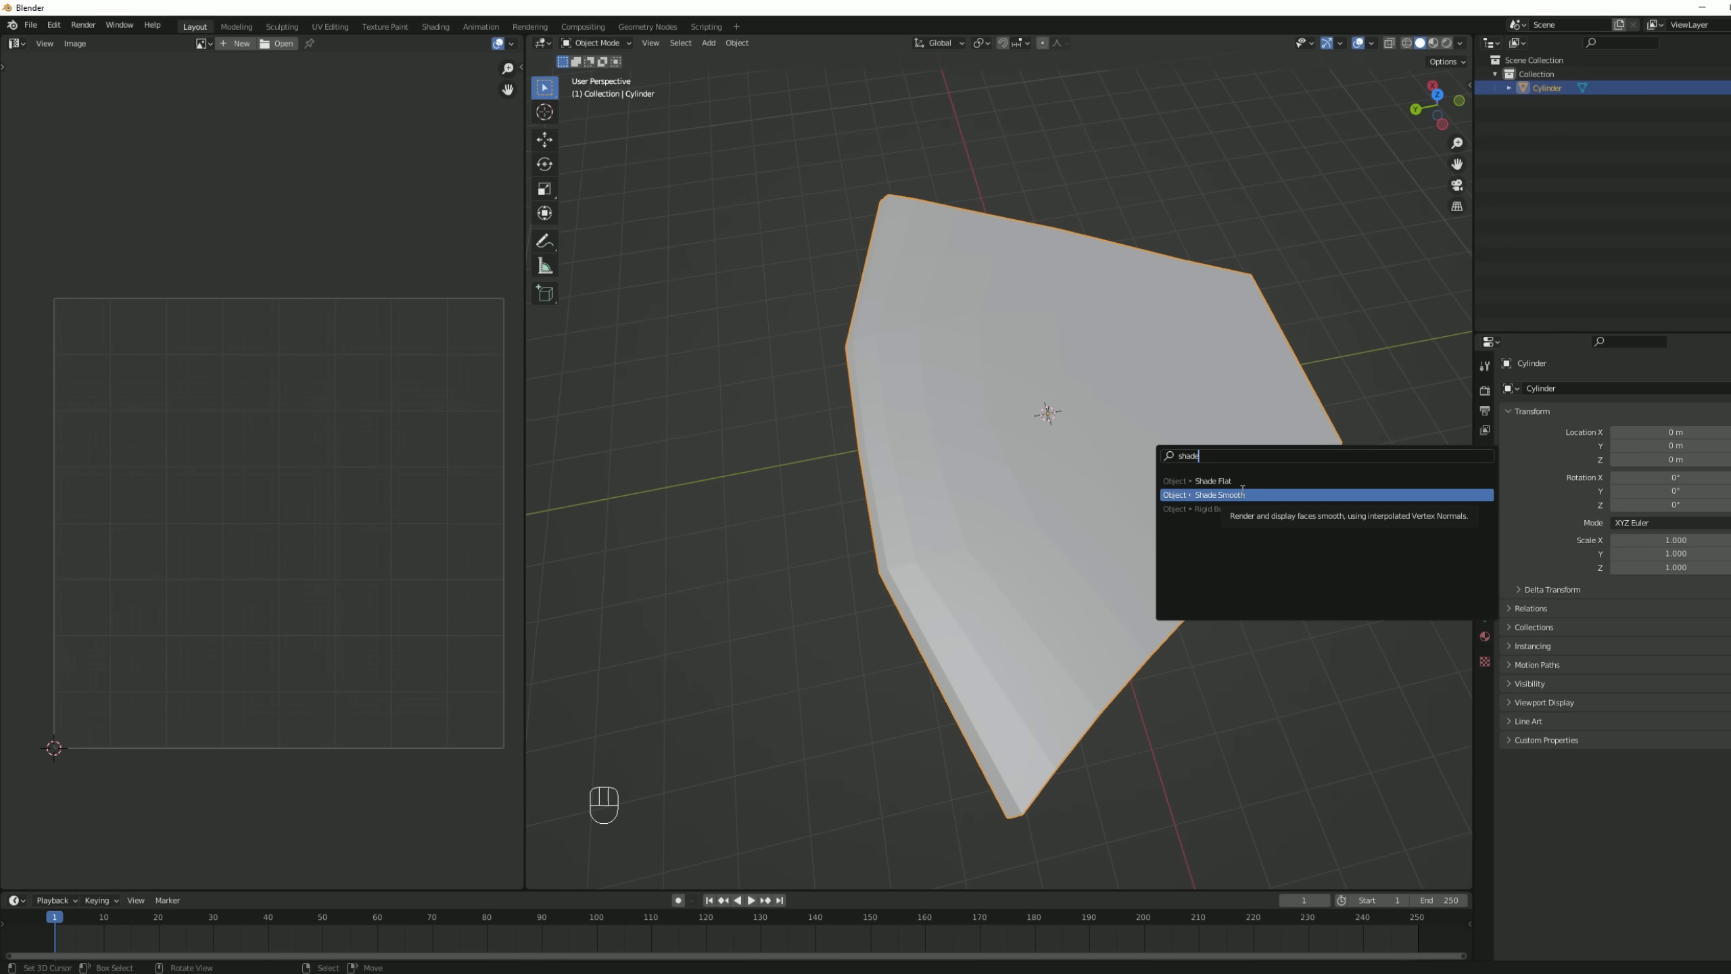
click(1247, 477)
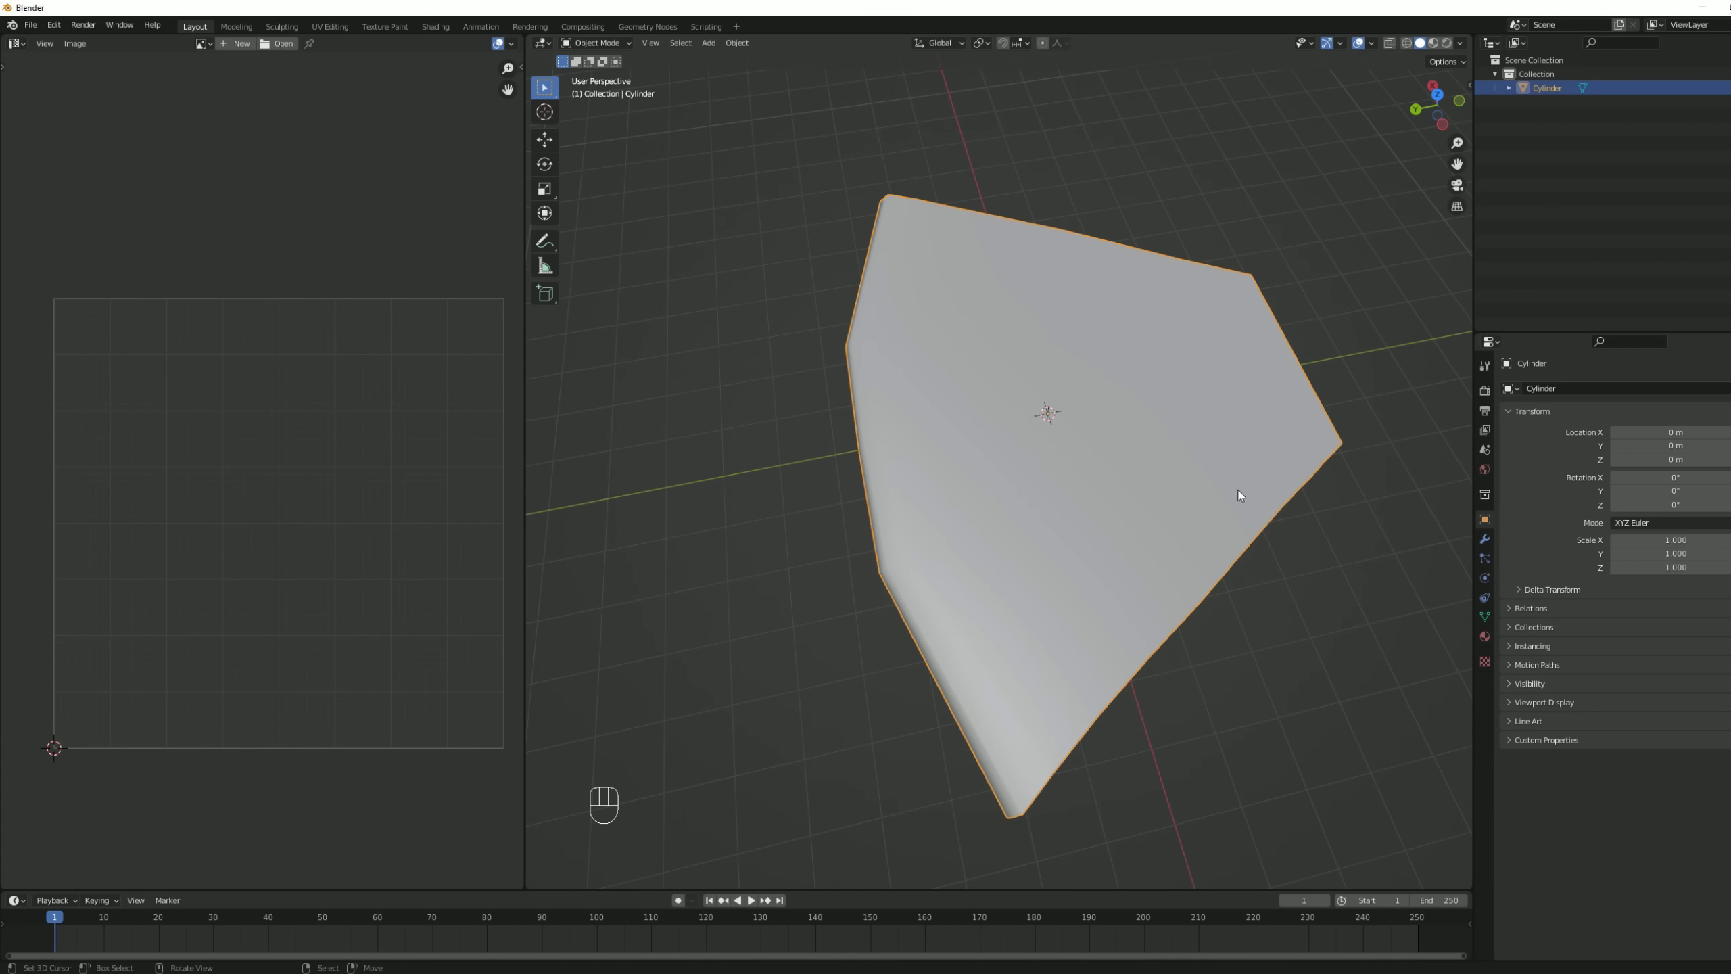
click(737, 42)
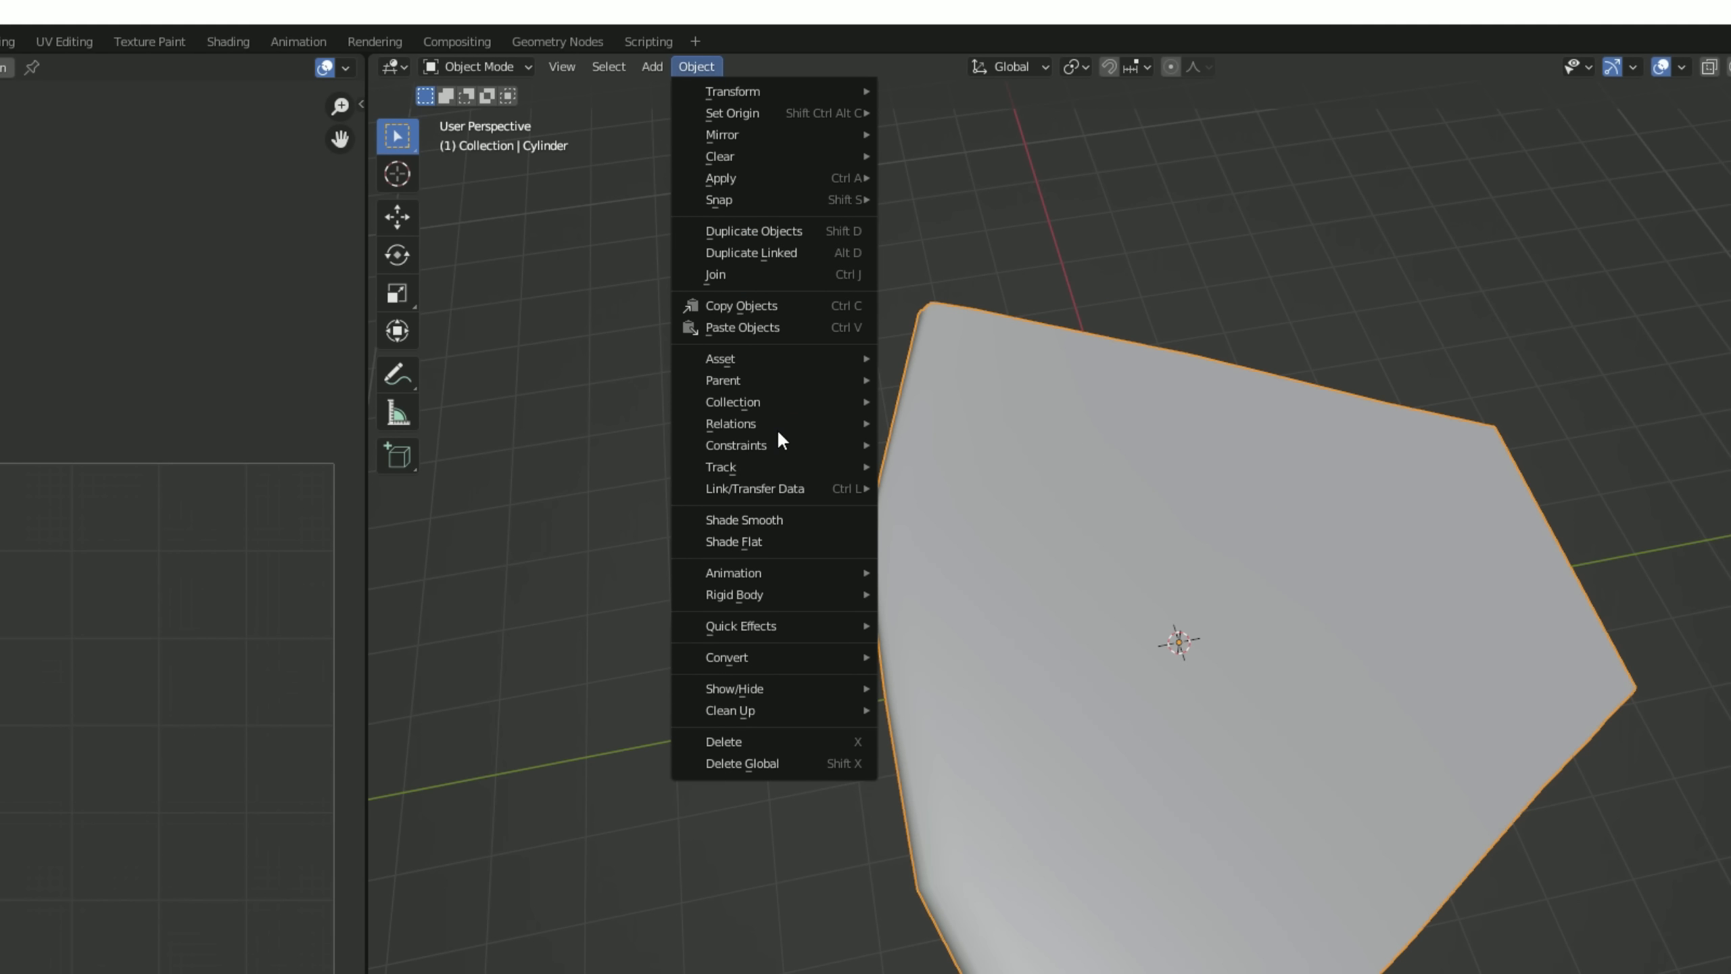
- In Edit Mode, select the outer corner vertices of both layers at the open edge and scale them along X
key(Tab)
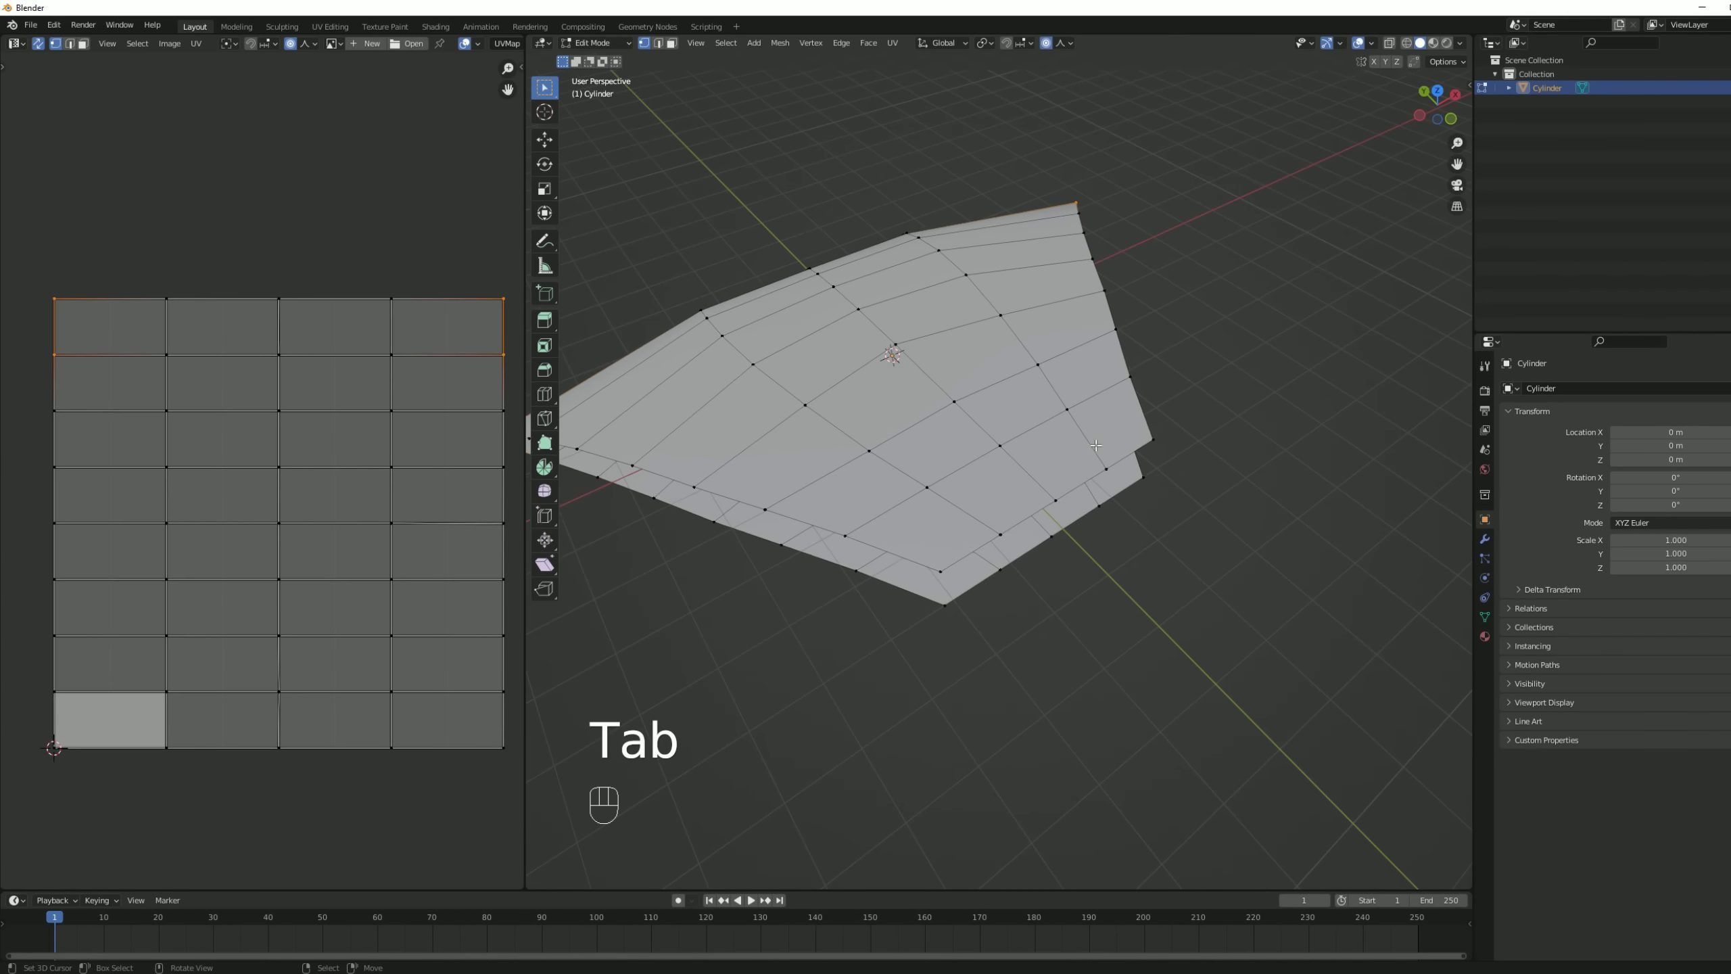
shift+click(1156, 401)
shift+click(1023, 587)
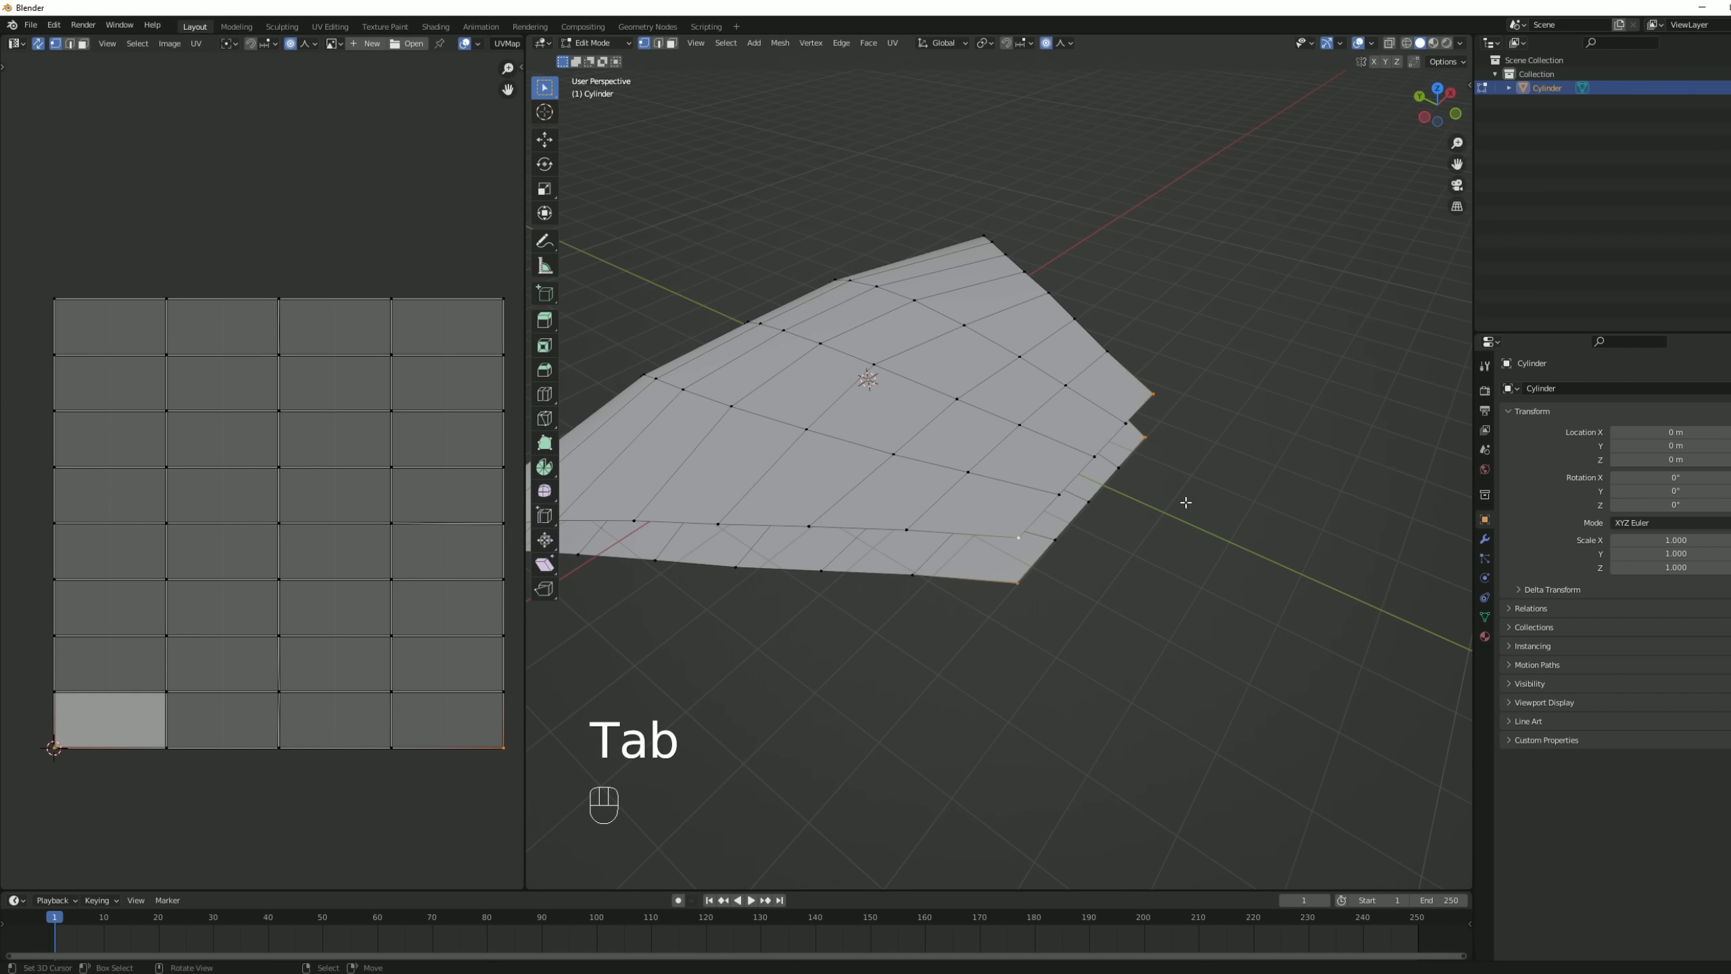
middle_drag(1023, 587, 1186, 541)
key(s)
key(x)
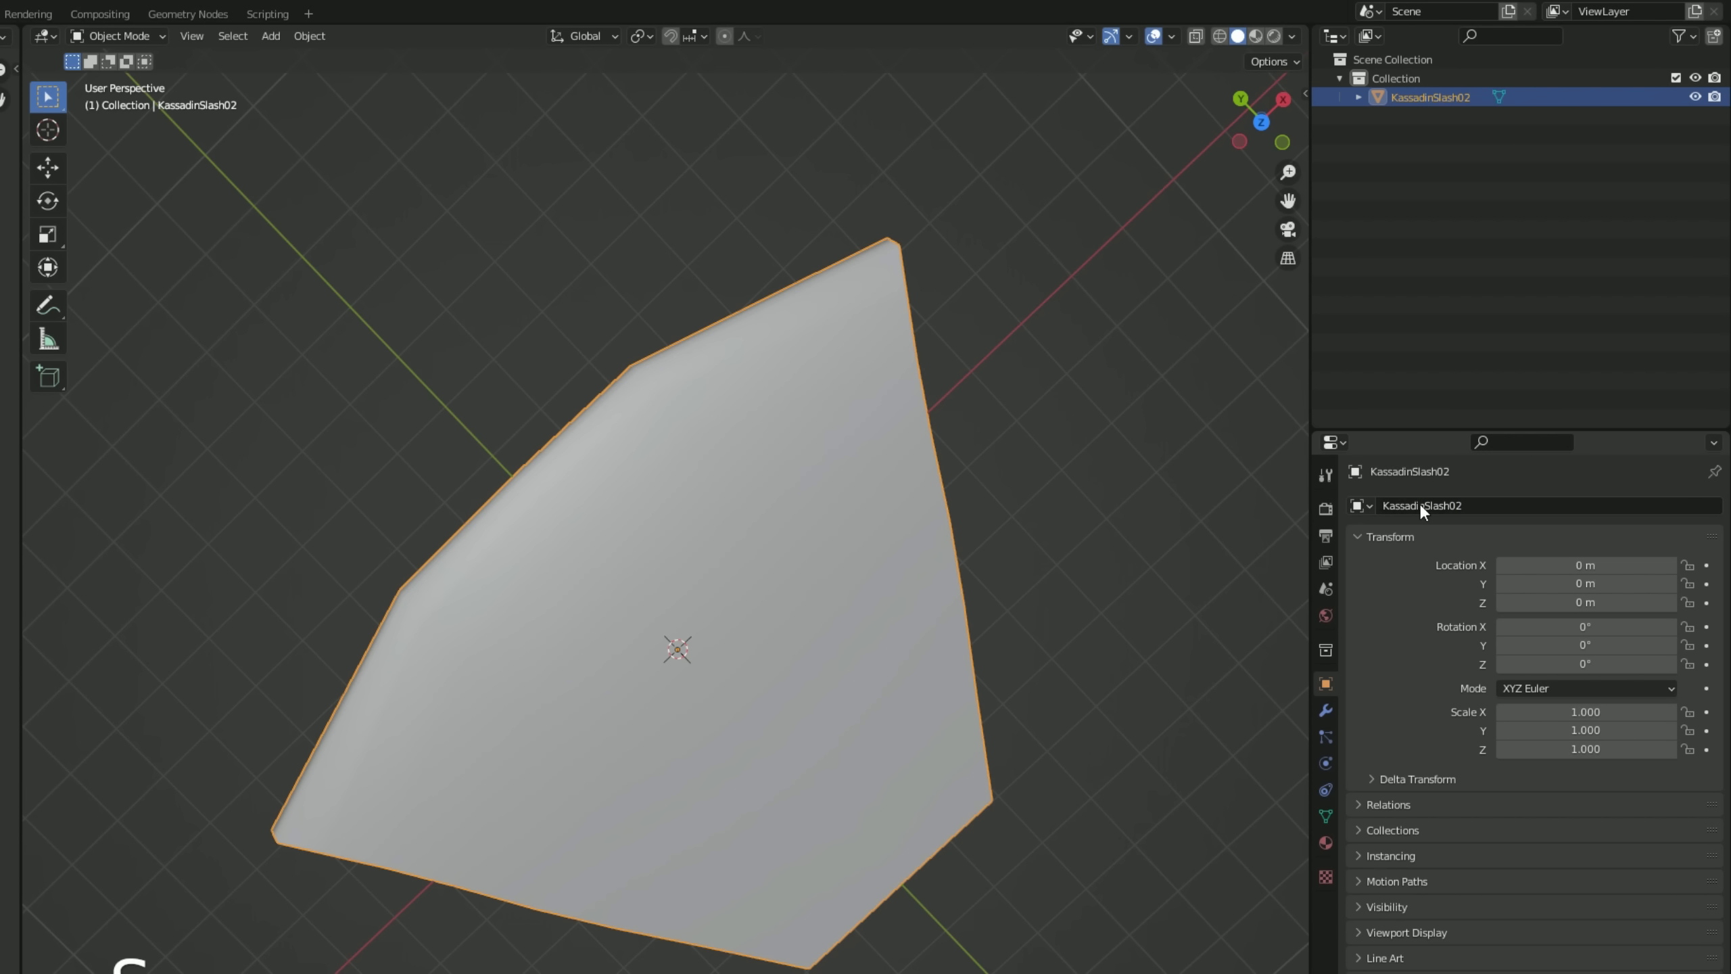
- Add a Subdivision Surface modifier to KassadinSlash02 and inspect the smoothed shape in wireframe
click(1325, 709)
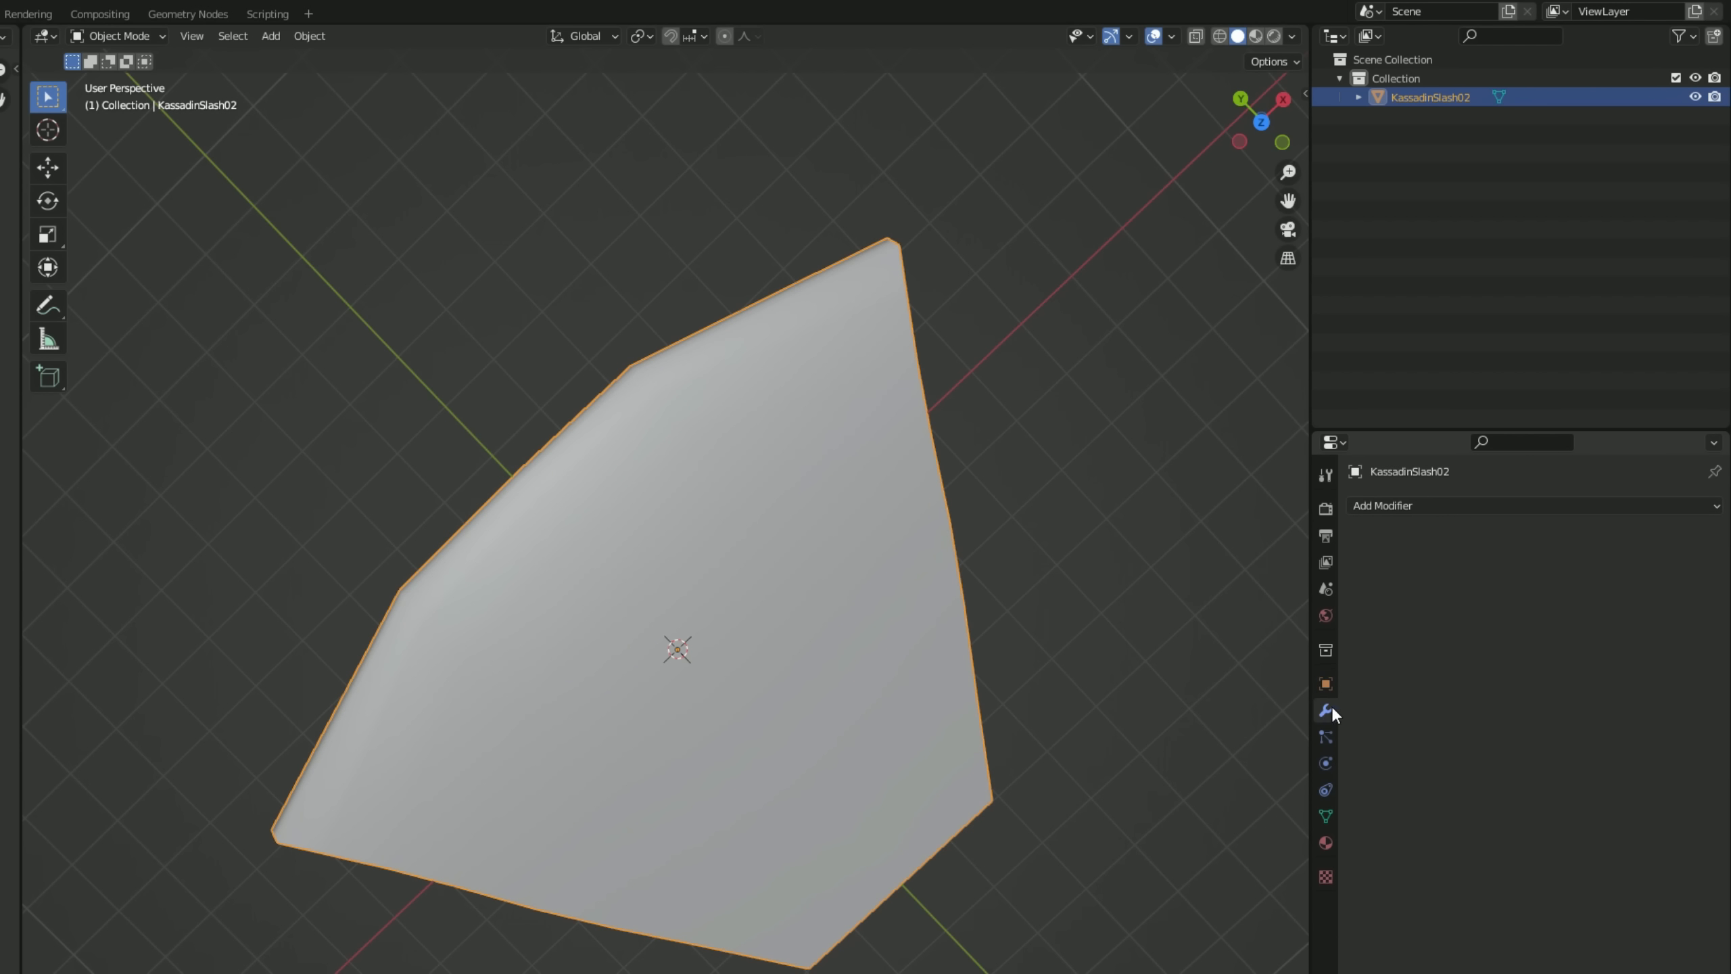
click(1406, 503)
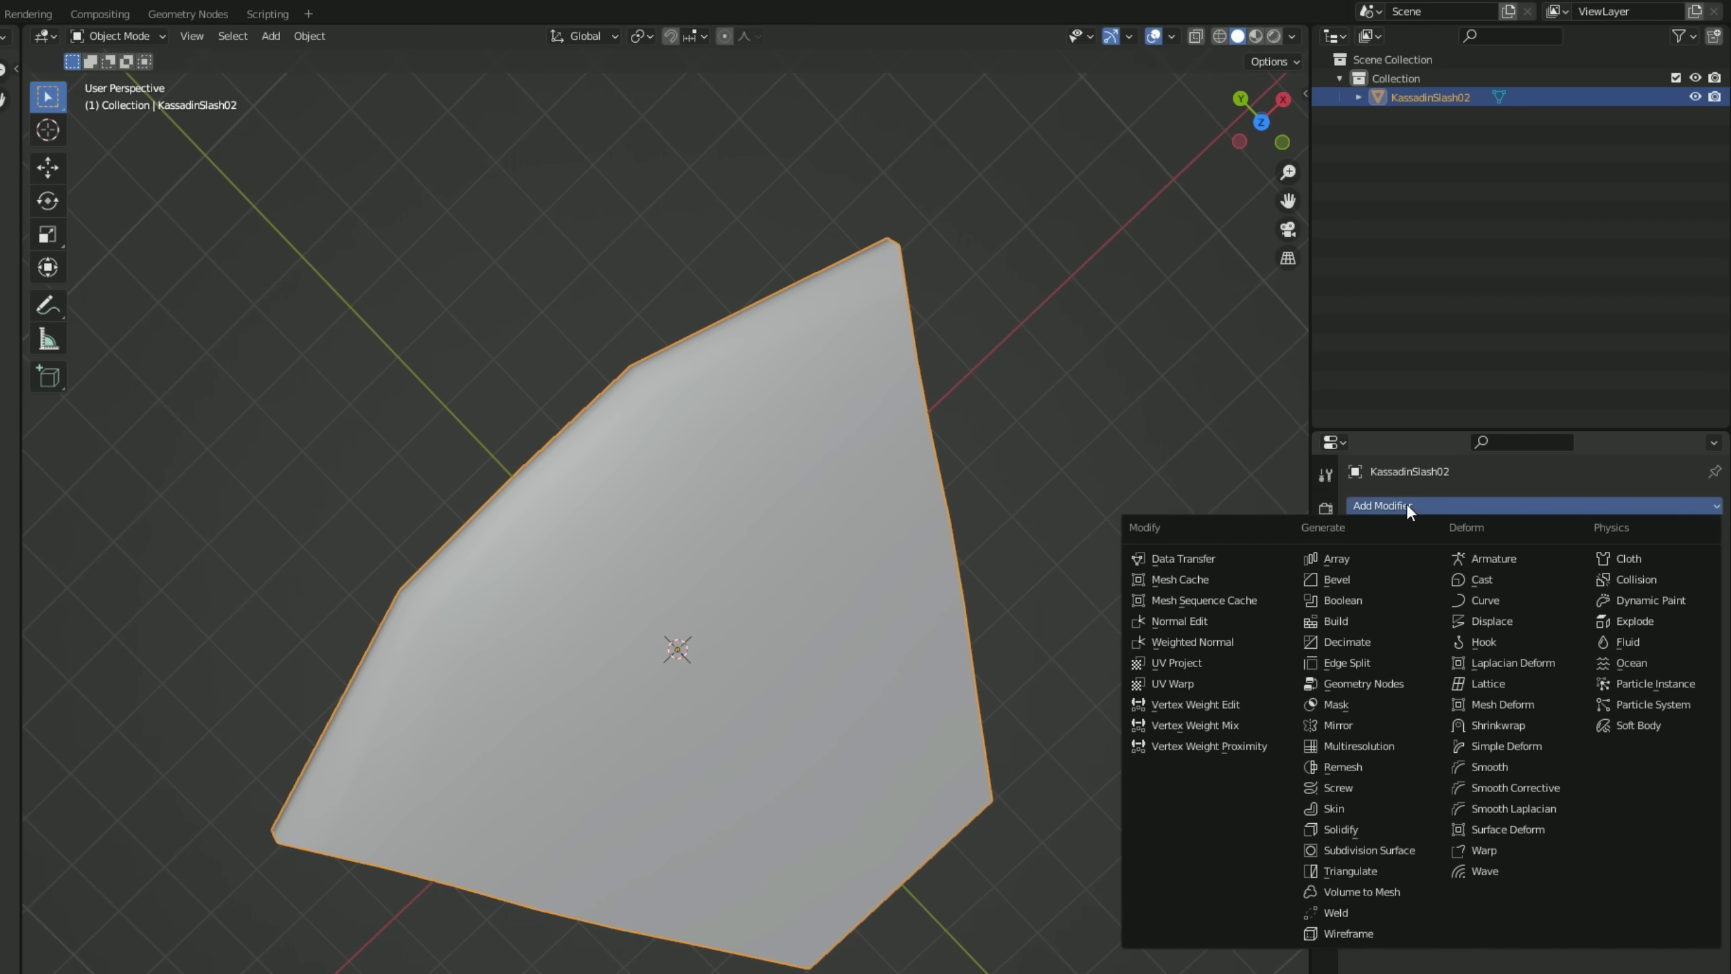
click(1379, 849)
middle_drag(1141, 701, 939, 628)
key(z)
middle_drag(771, 623, 718, 578)
click(1503, 606)
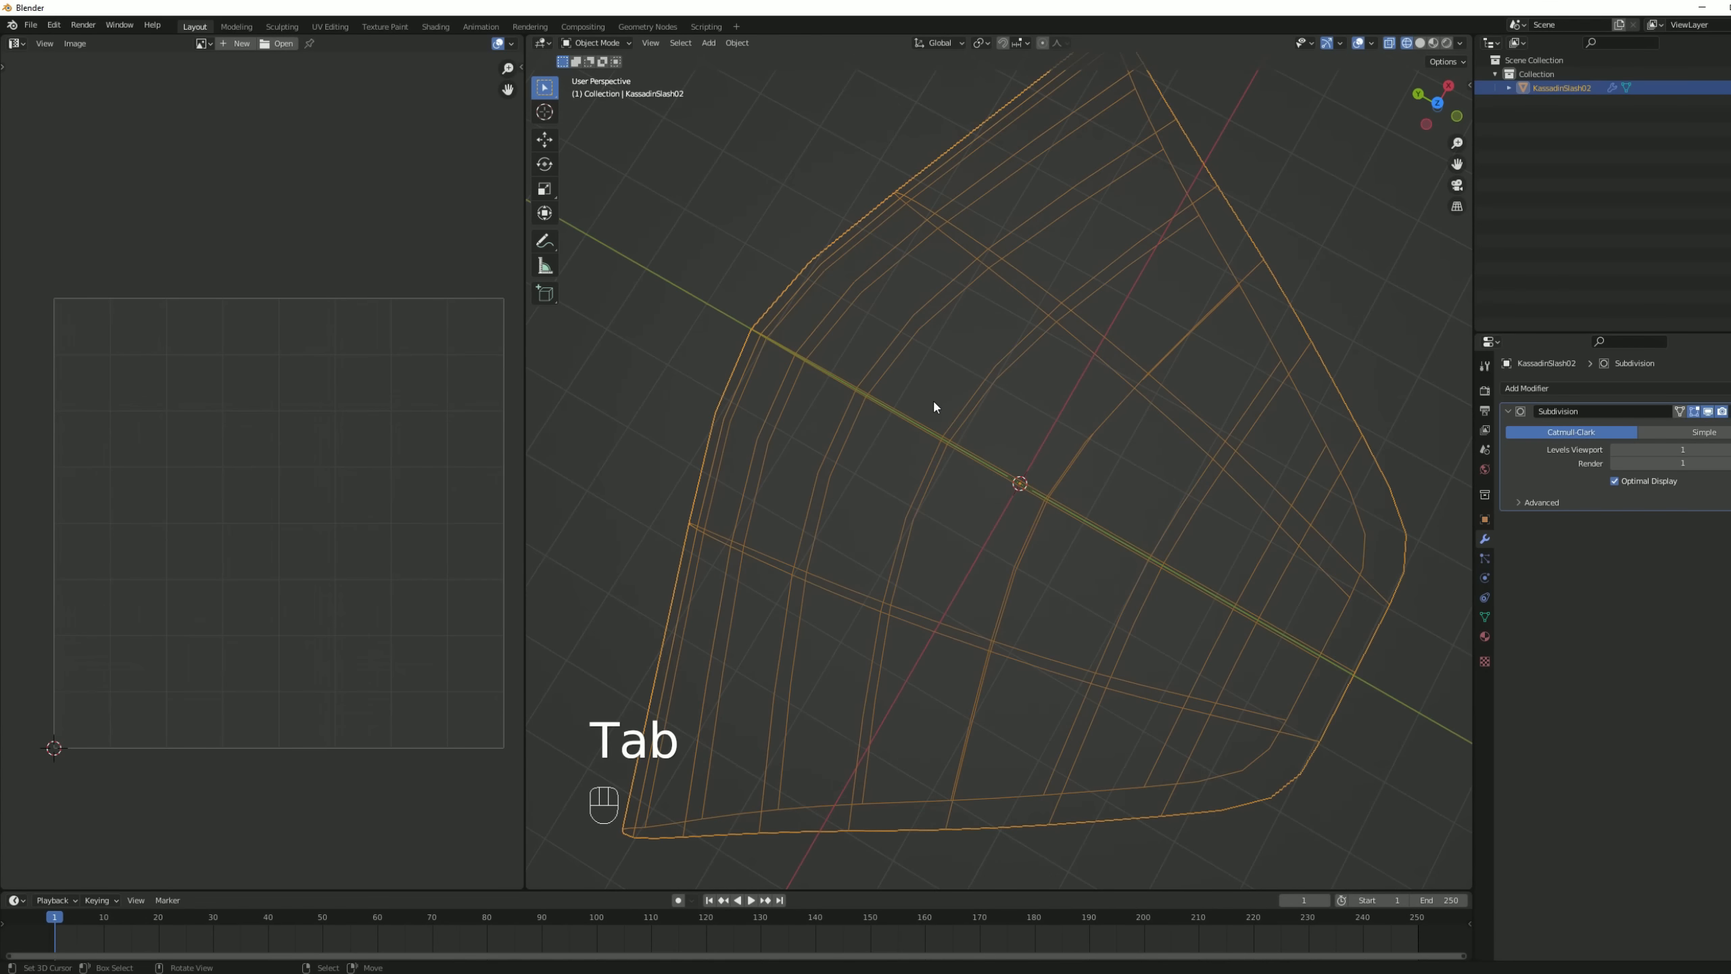
- Switch back to solid shading and undo the last two edits to the mesh
mouse_move(933, 397)
middle_down()
mouse_move(1052, 362)
mouse_move(968, 454)
mouse_move(990, 479)
mouse_move(814, 553)
mouse_move(888, 414)
middle_up()
key(z)
scroll(981, 494, down, 5)
key(ctrl+z)
key(ctrl+z)
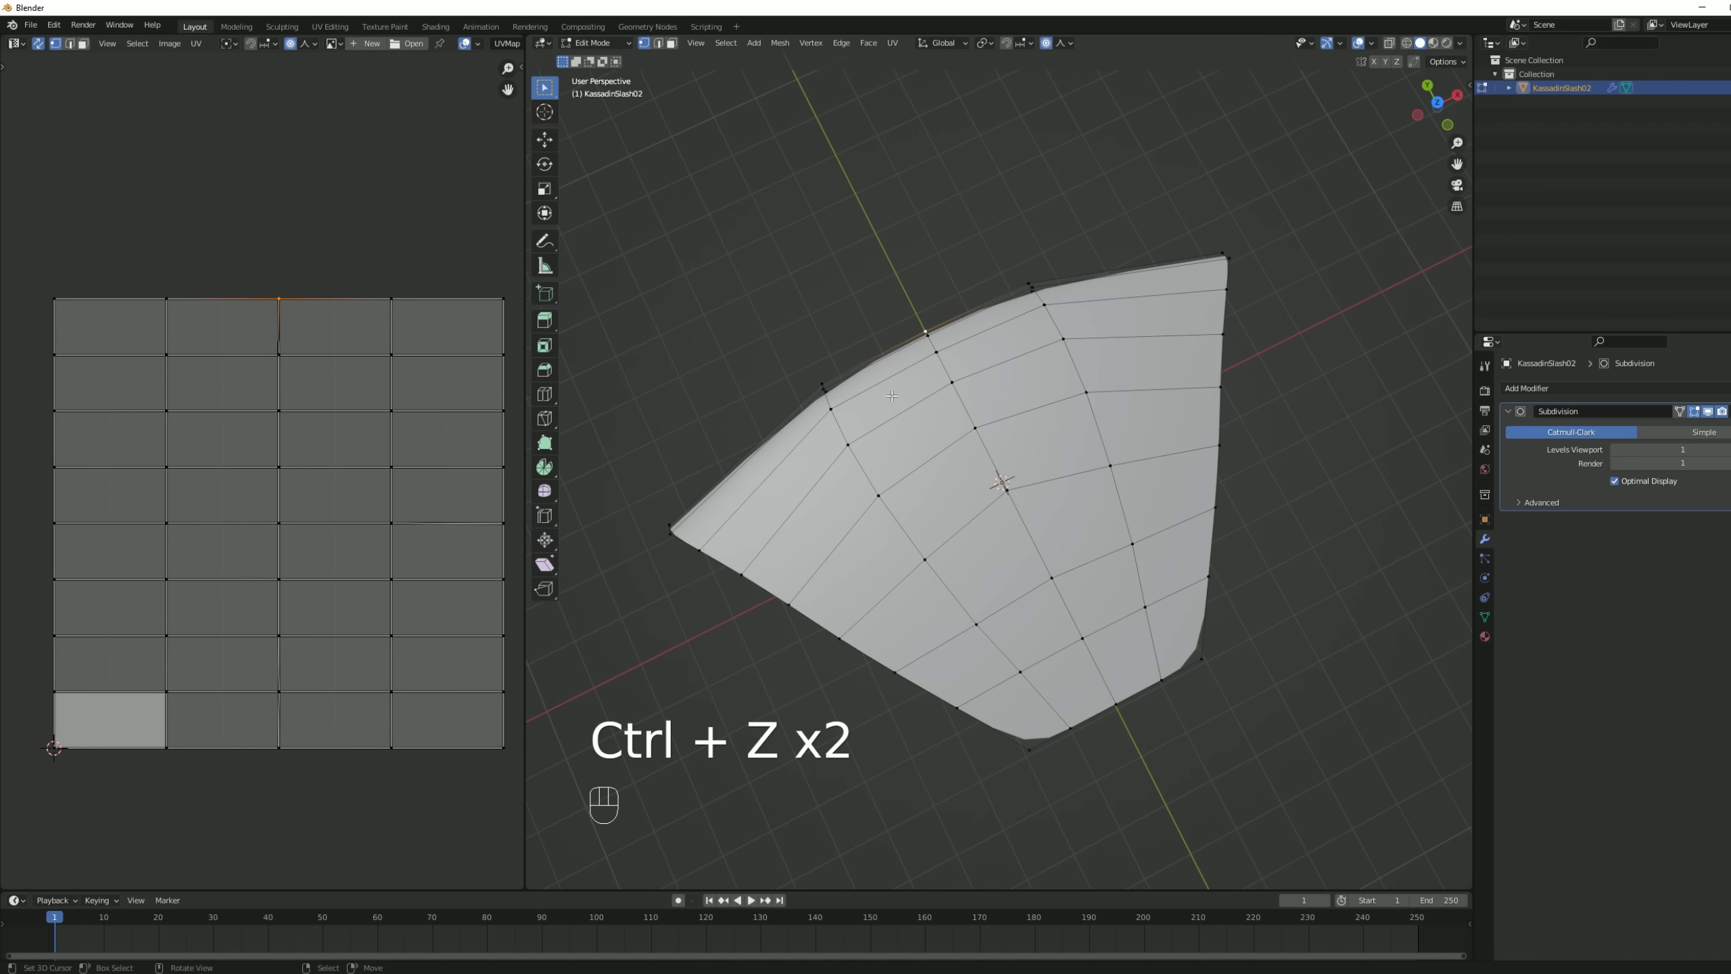
- Move the selected middle vertex of the sheet's outer edge outward about 0.65 m along Y with proportional editing
key(g)
key(y)
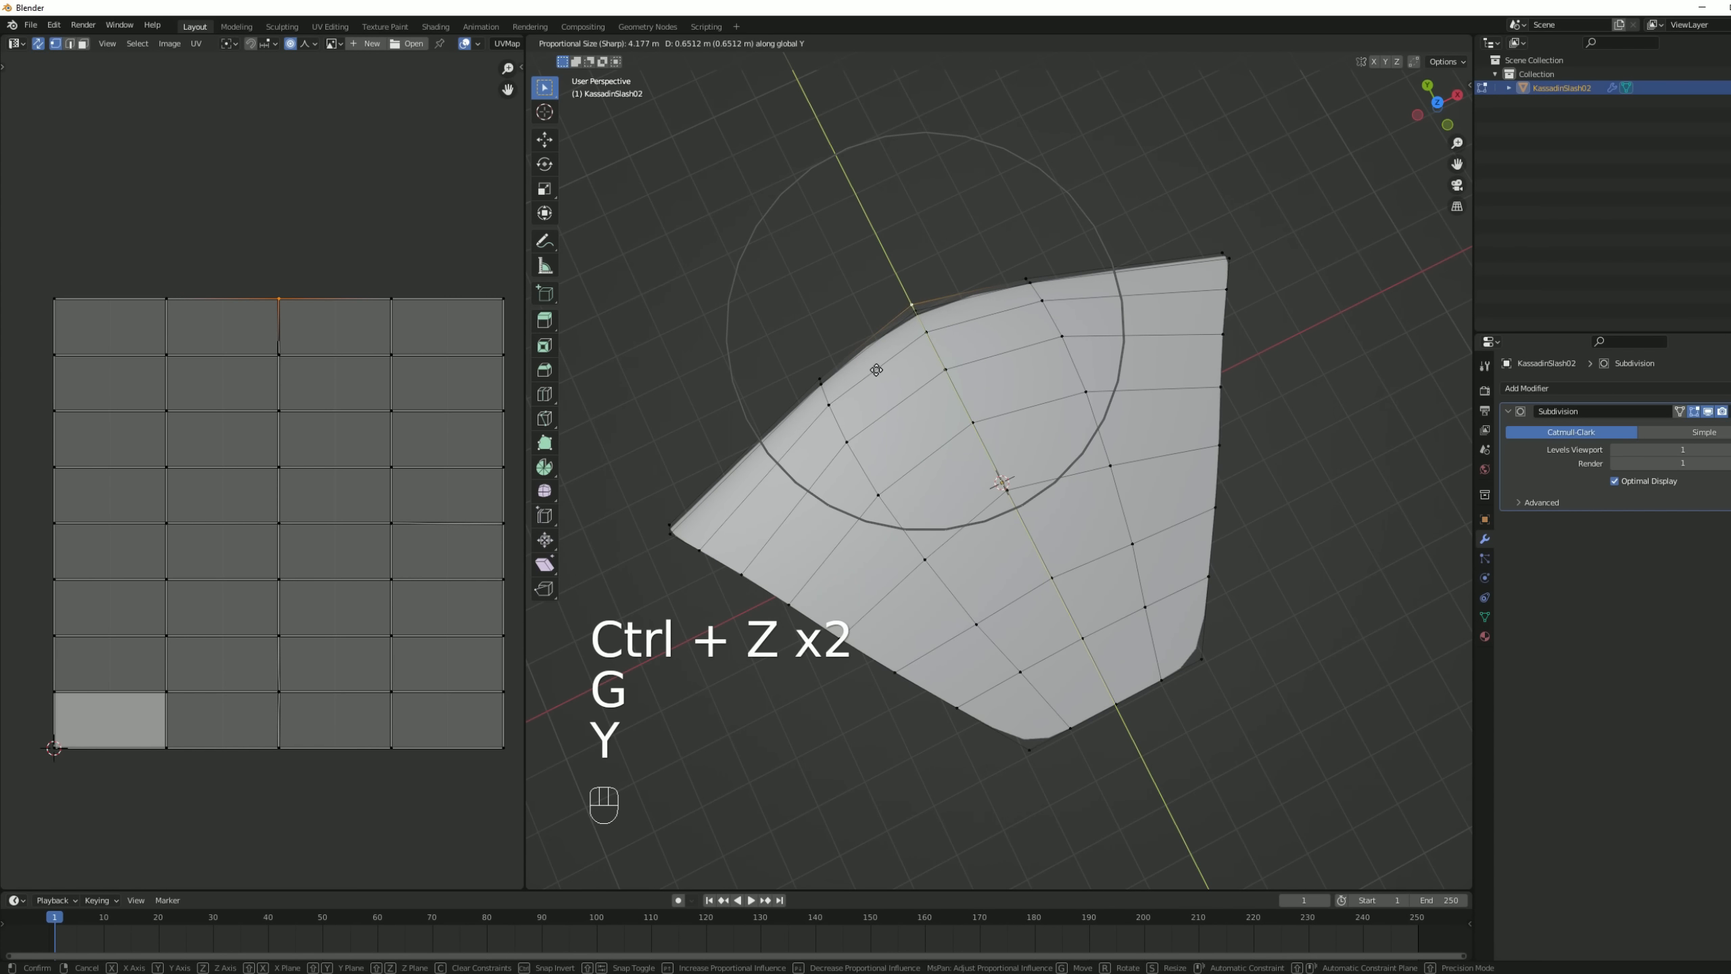
click(876, 371)
- Return to Object Mode and apply Rotation & Scale to KassadinSlash02
key(Tab)
middle_drag(970, 520, 989, 465)
key(ctrl+a)
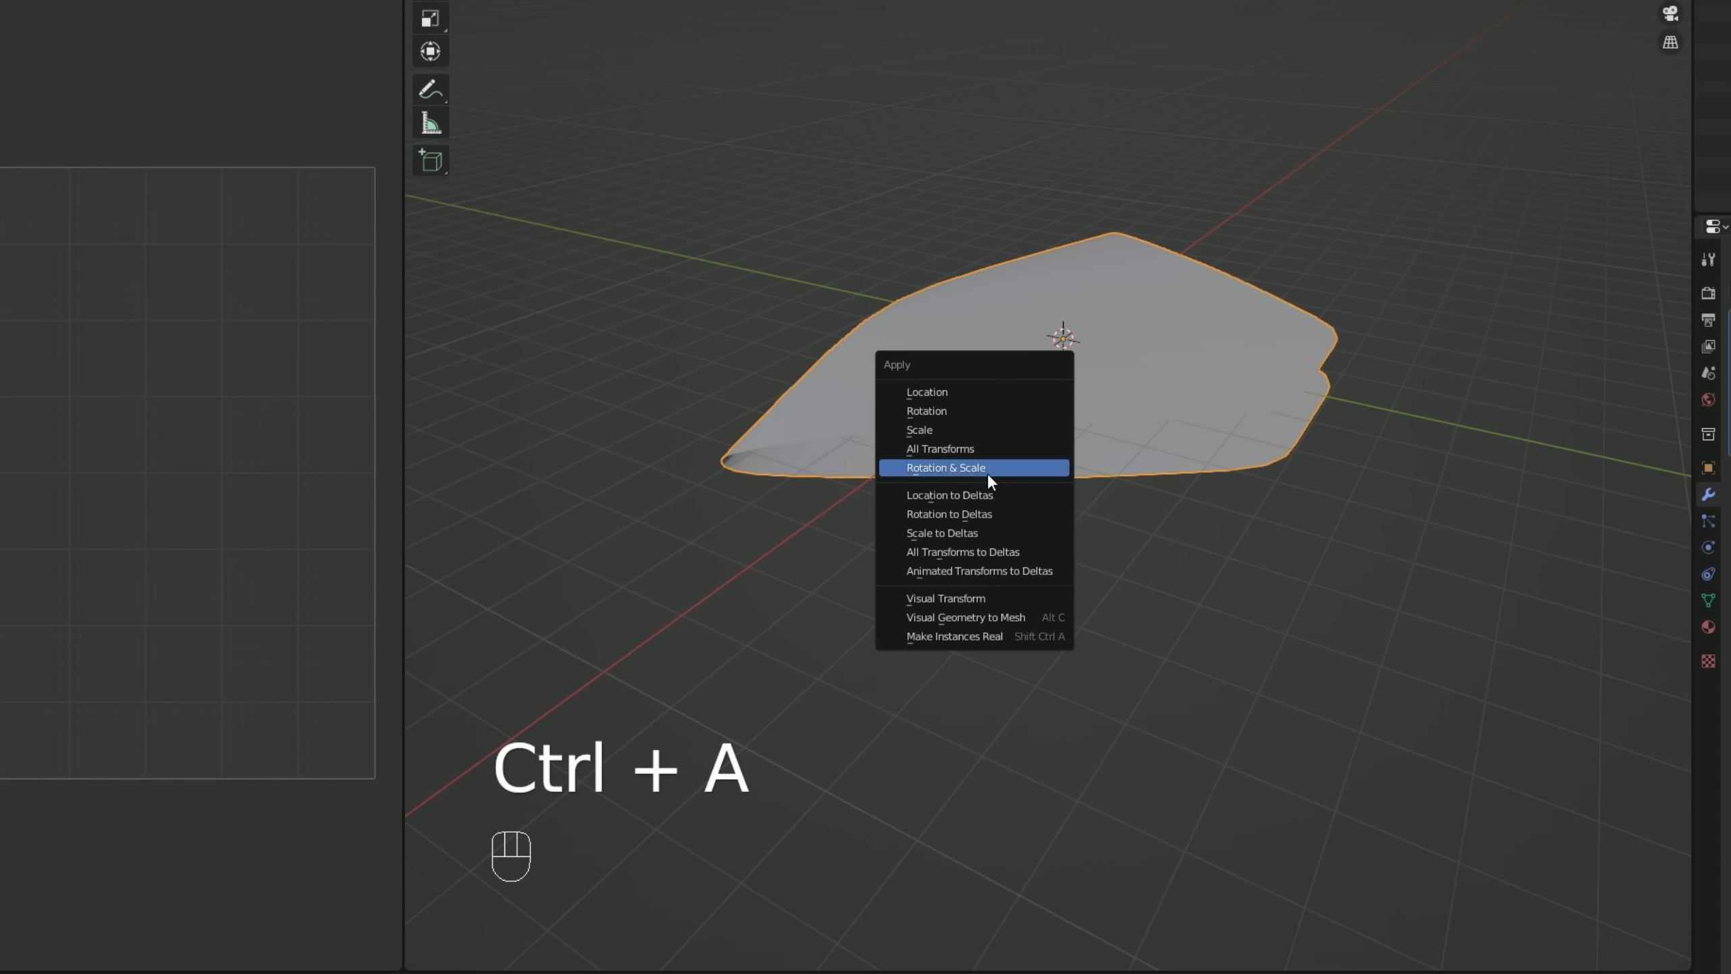
click(987, 474)
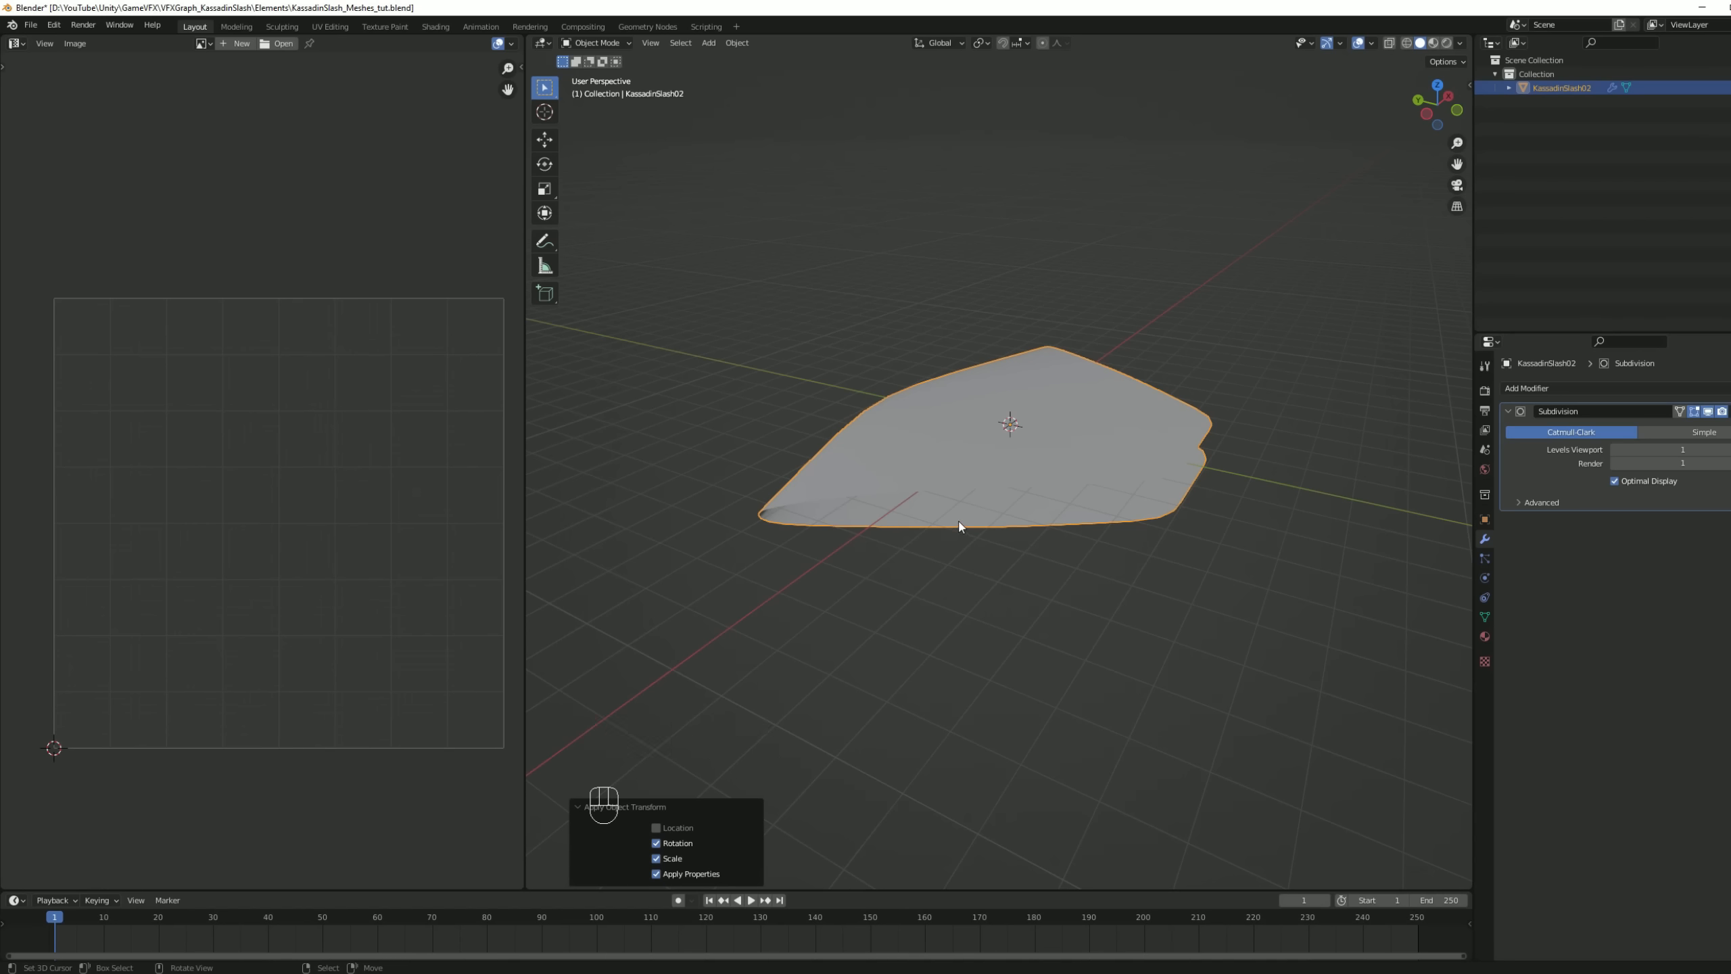
- Export only the selected object as KassadinSlash02.fbx into the Unity project's Models folder
click(31, 24)
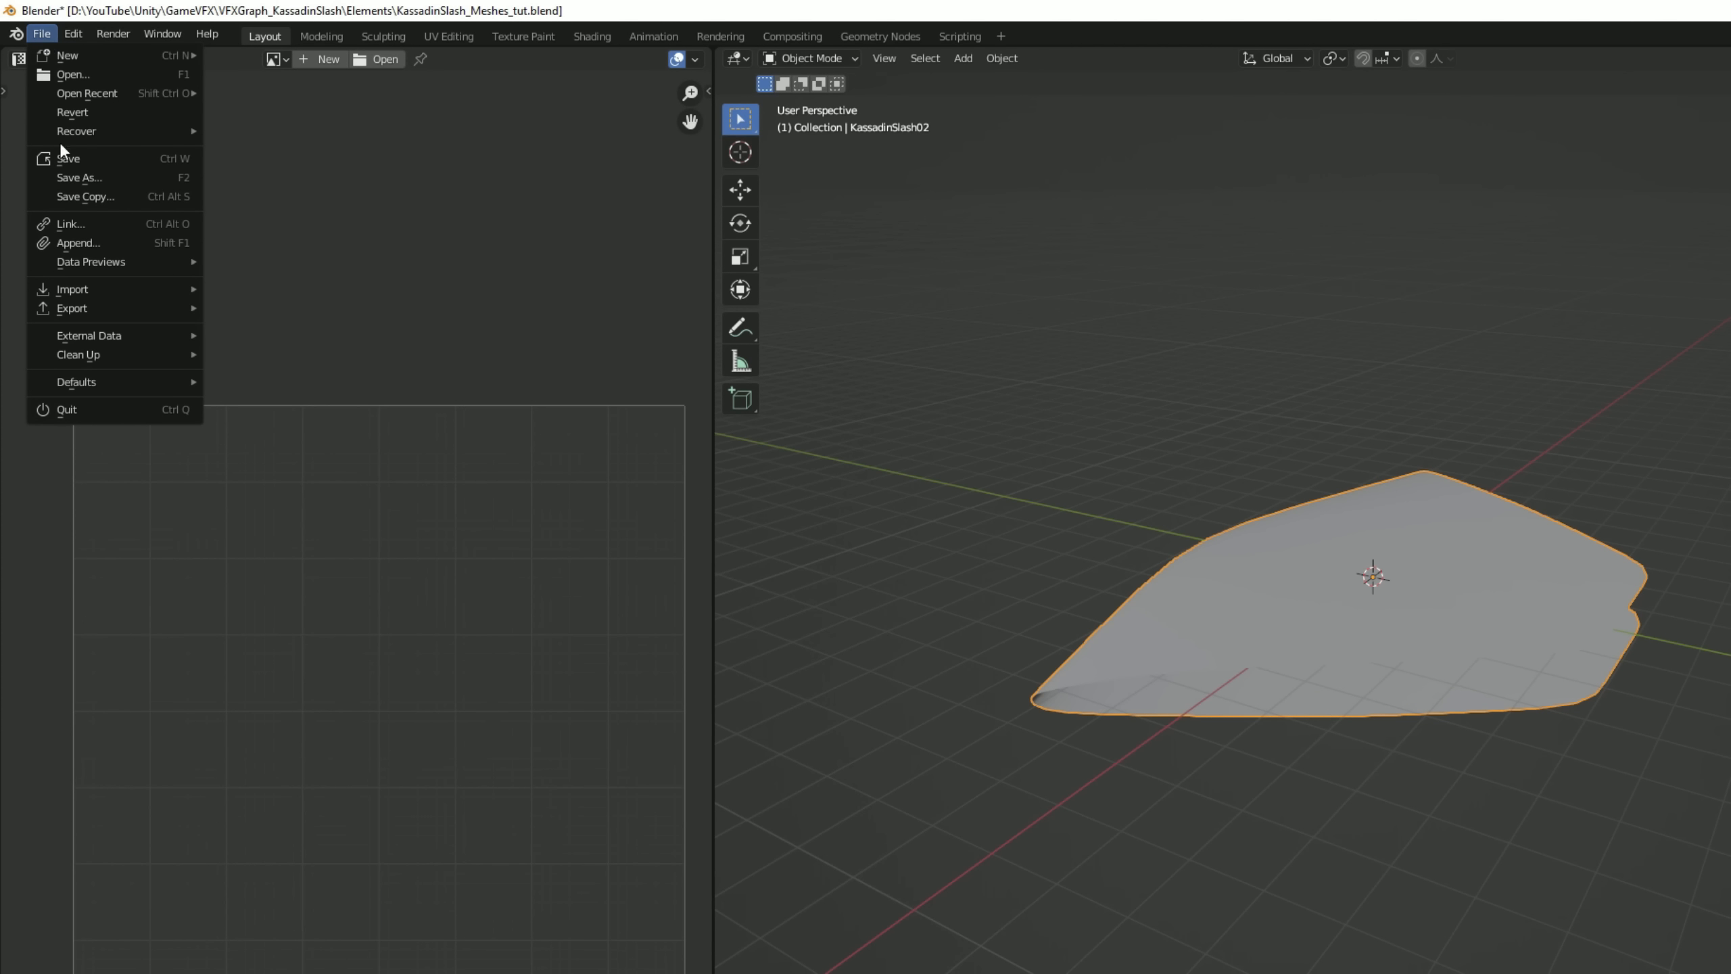
mouse_move(90, 228)
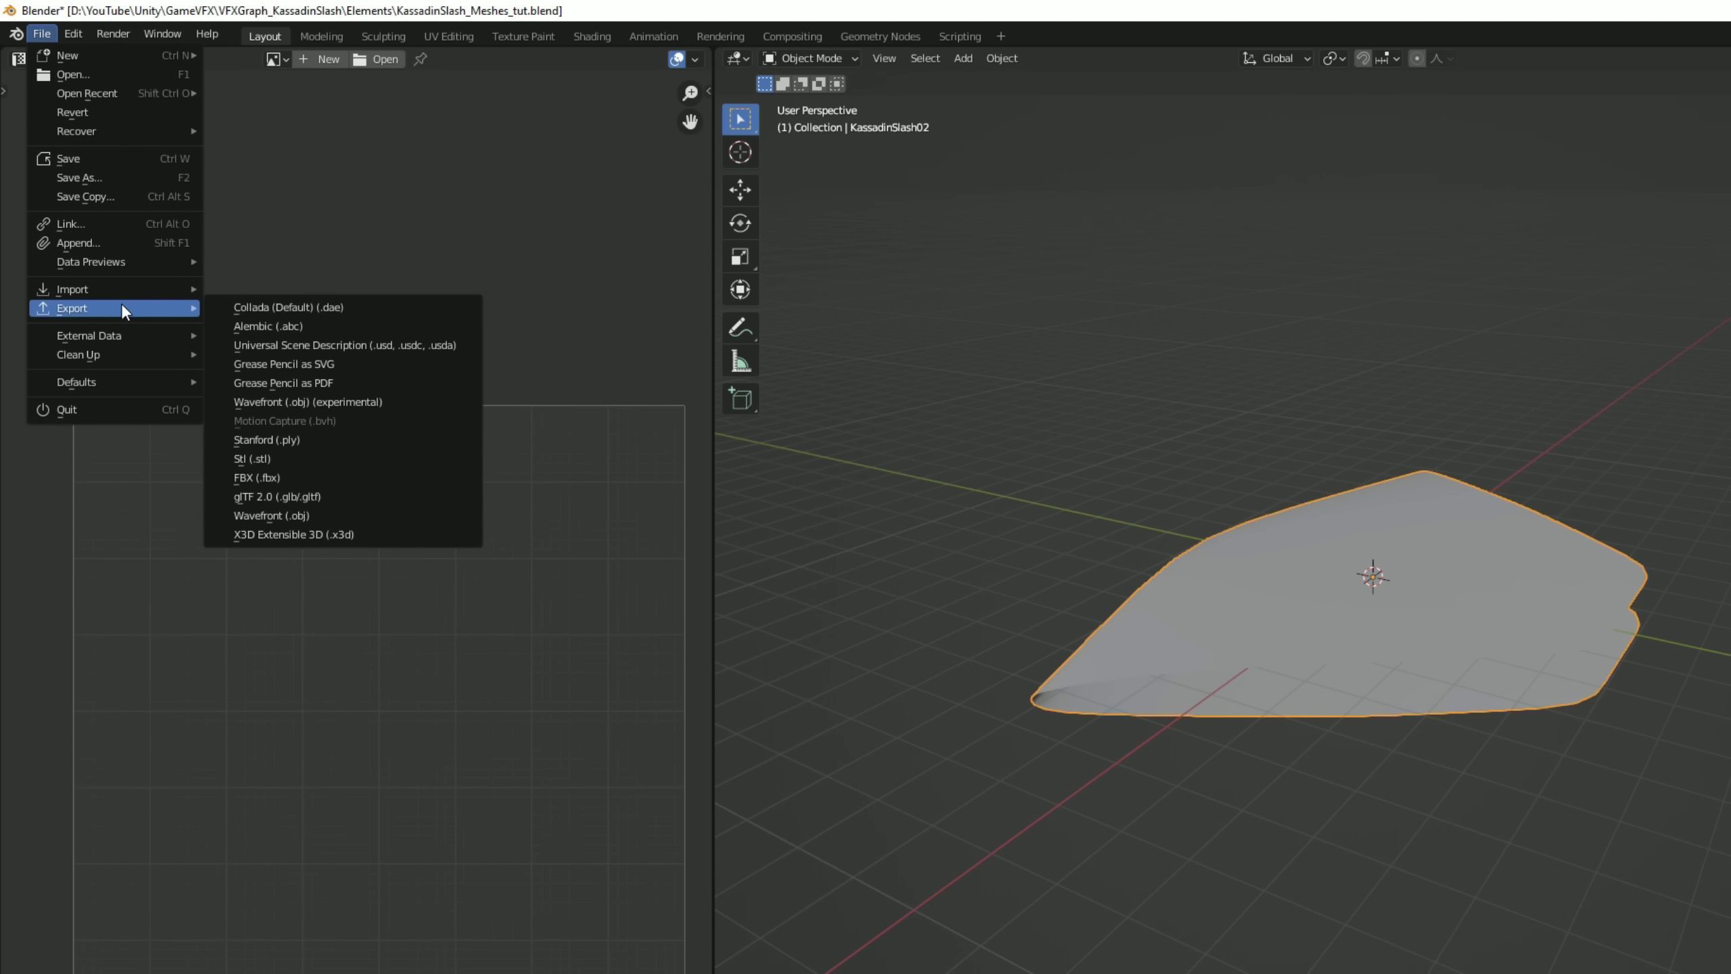
click(306, 477)
double_click(578, 302)
click(597, 281)
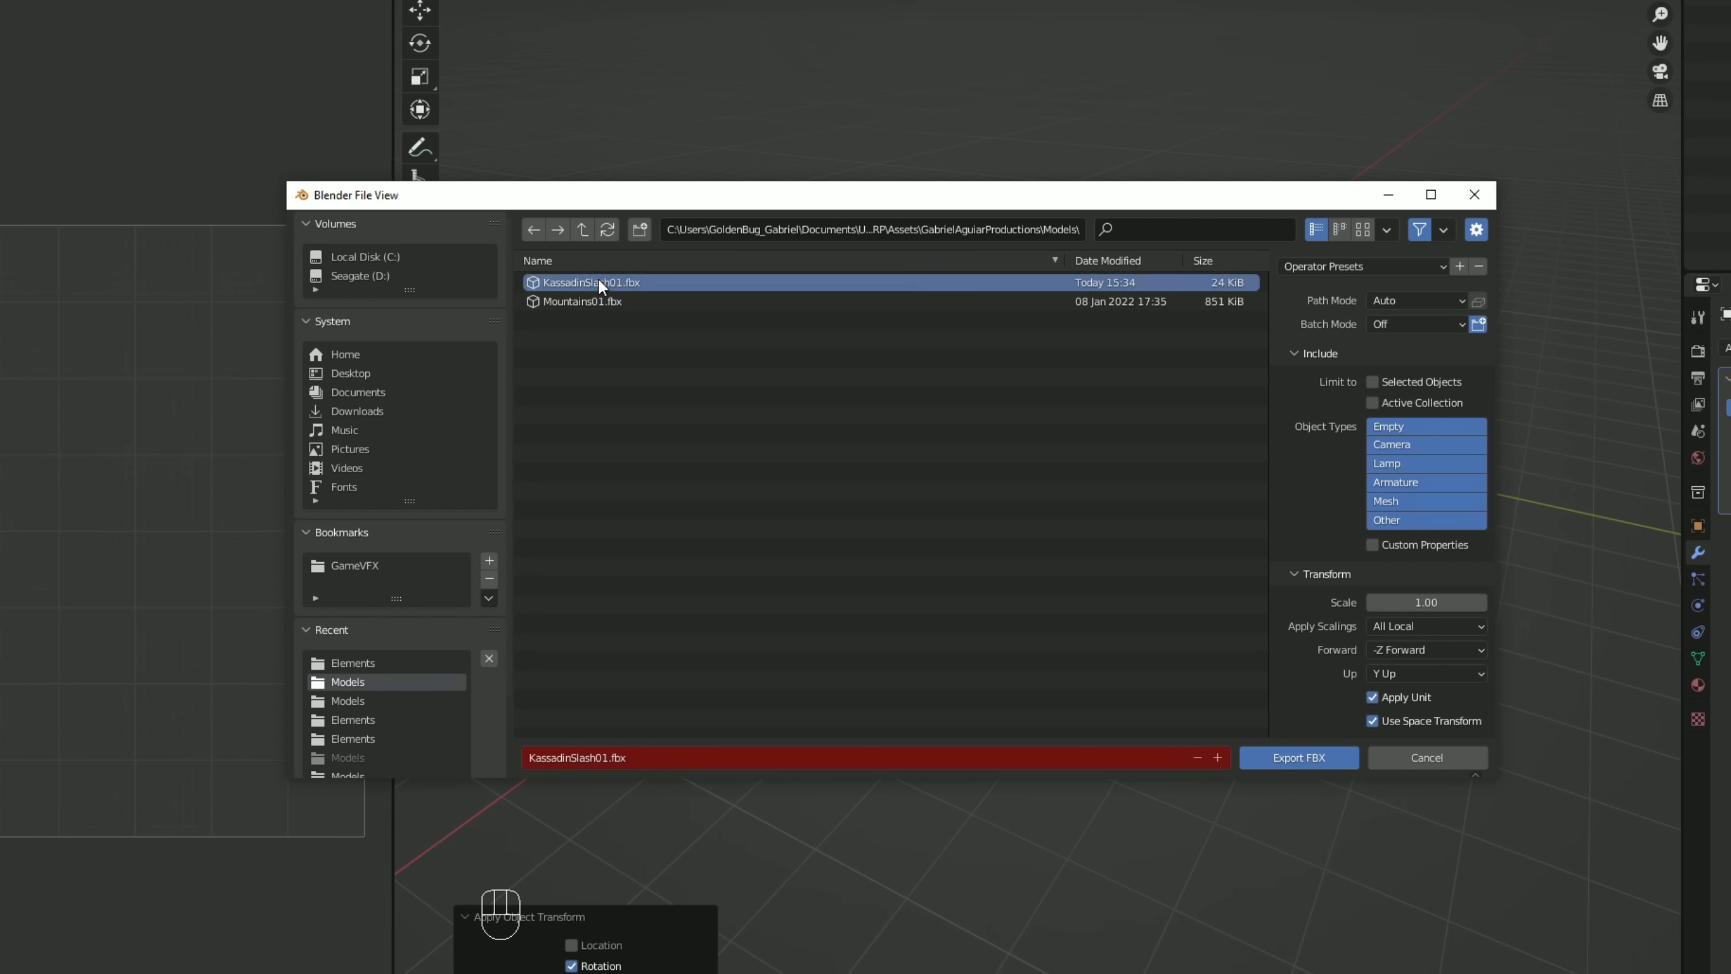
click(599, 757)
click(601, 760)
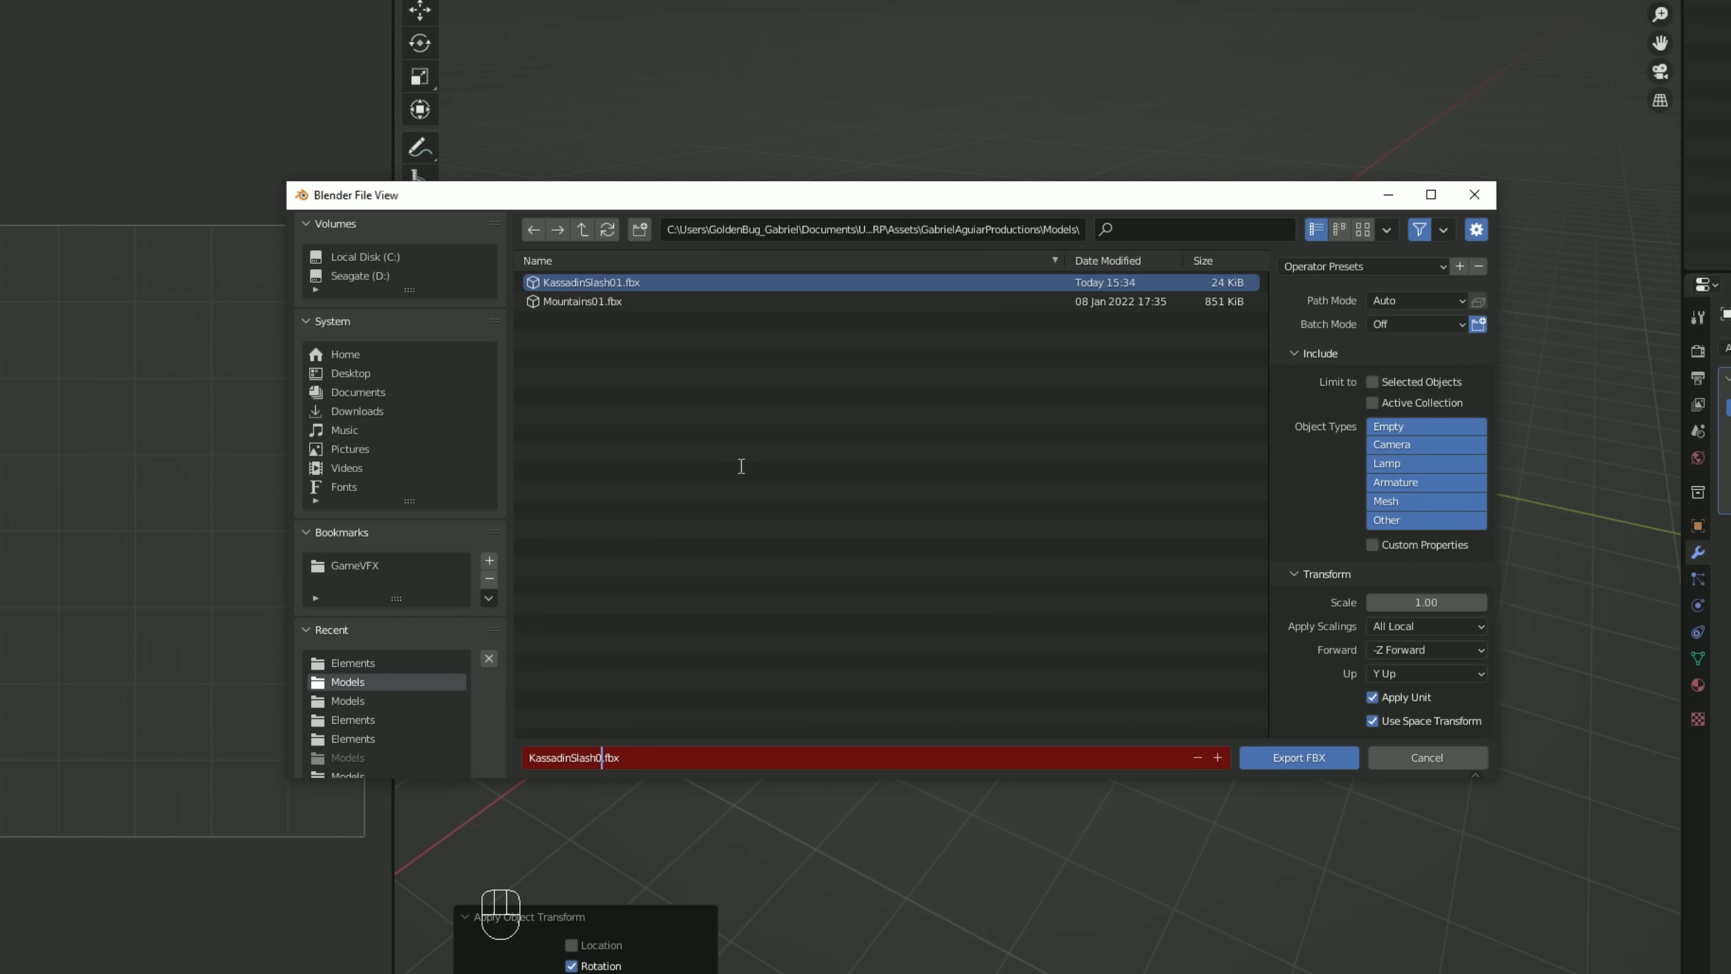
click(1371, 381)
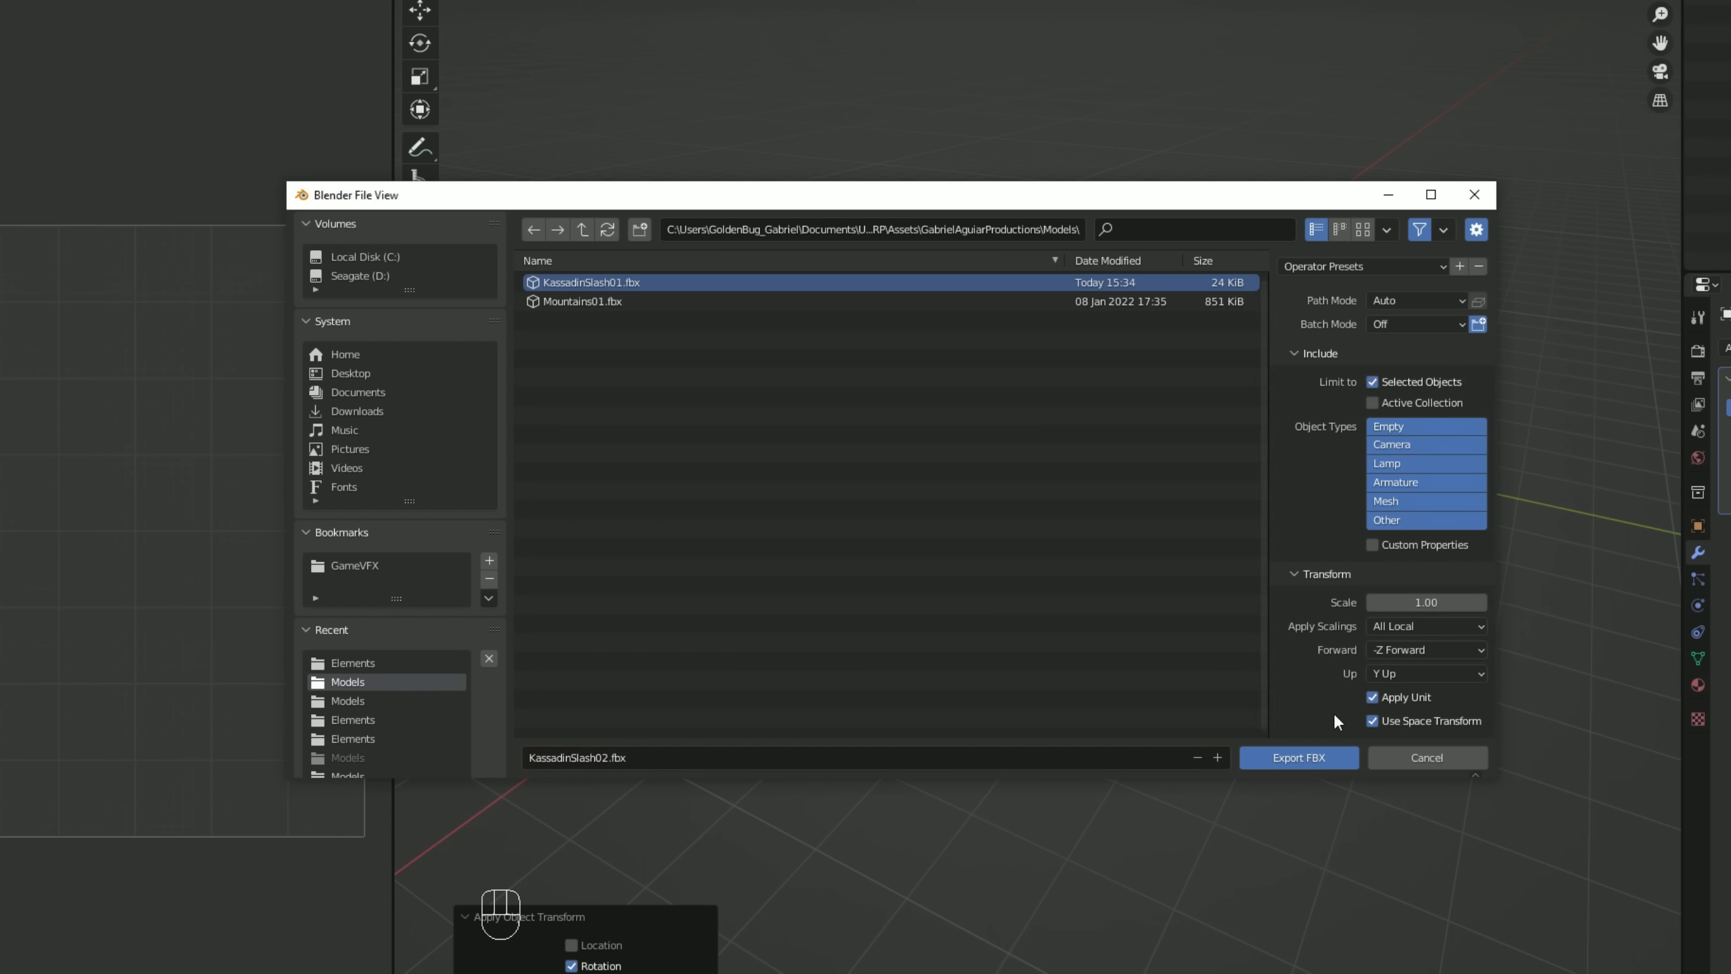
click(1323, 751)
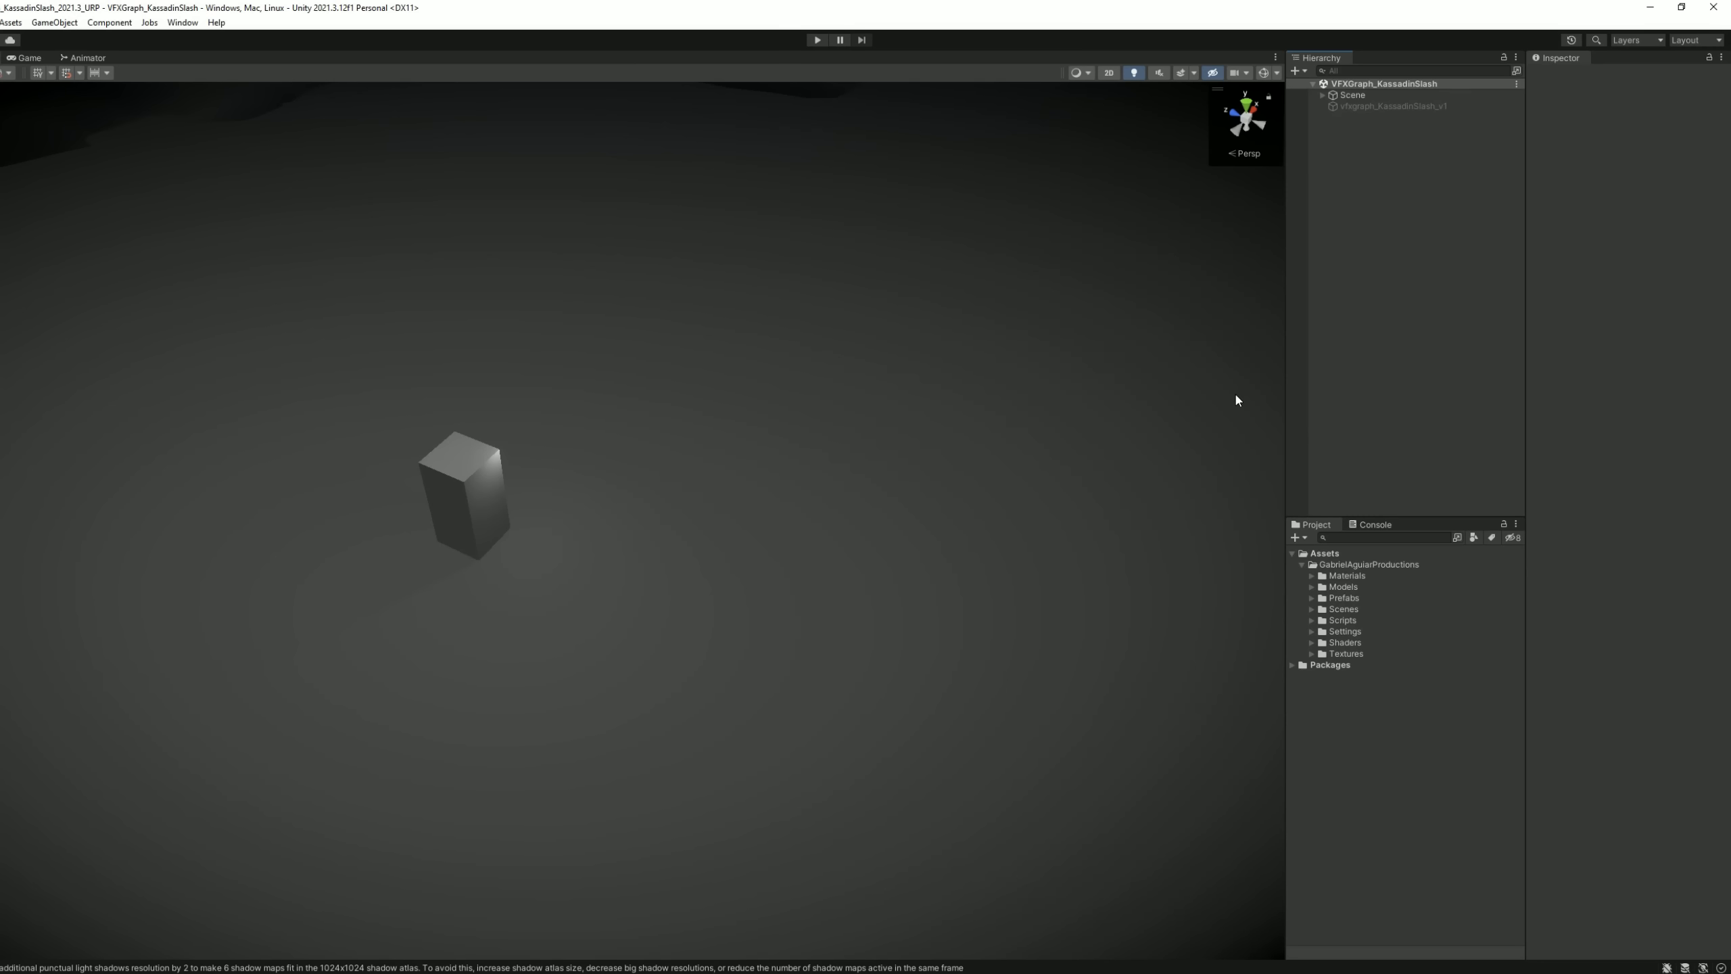
- Switch to Unity, select the KassadinSlash02 model in the Models folder and apply a Scale Factor of 100
click(1311, 586)
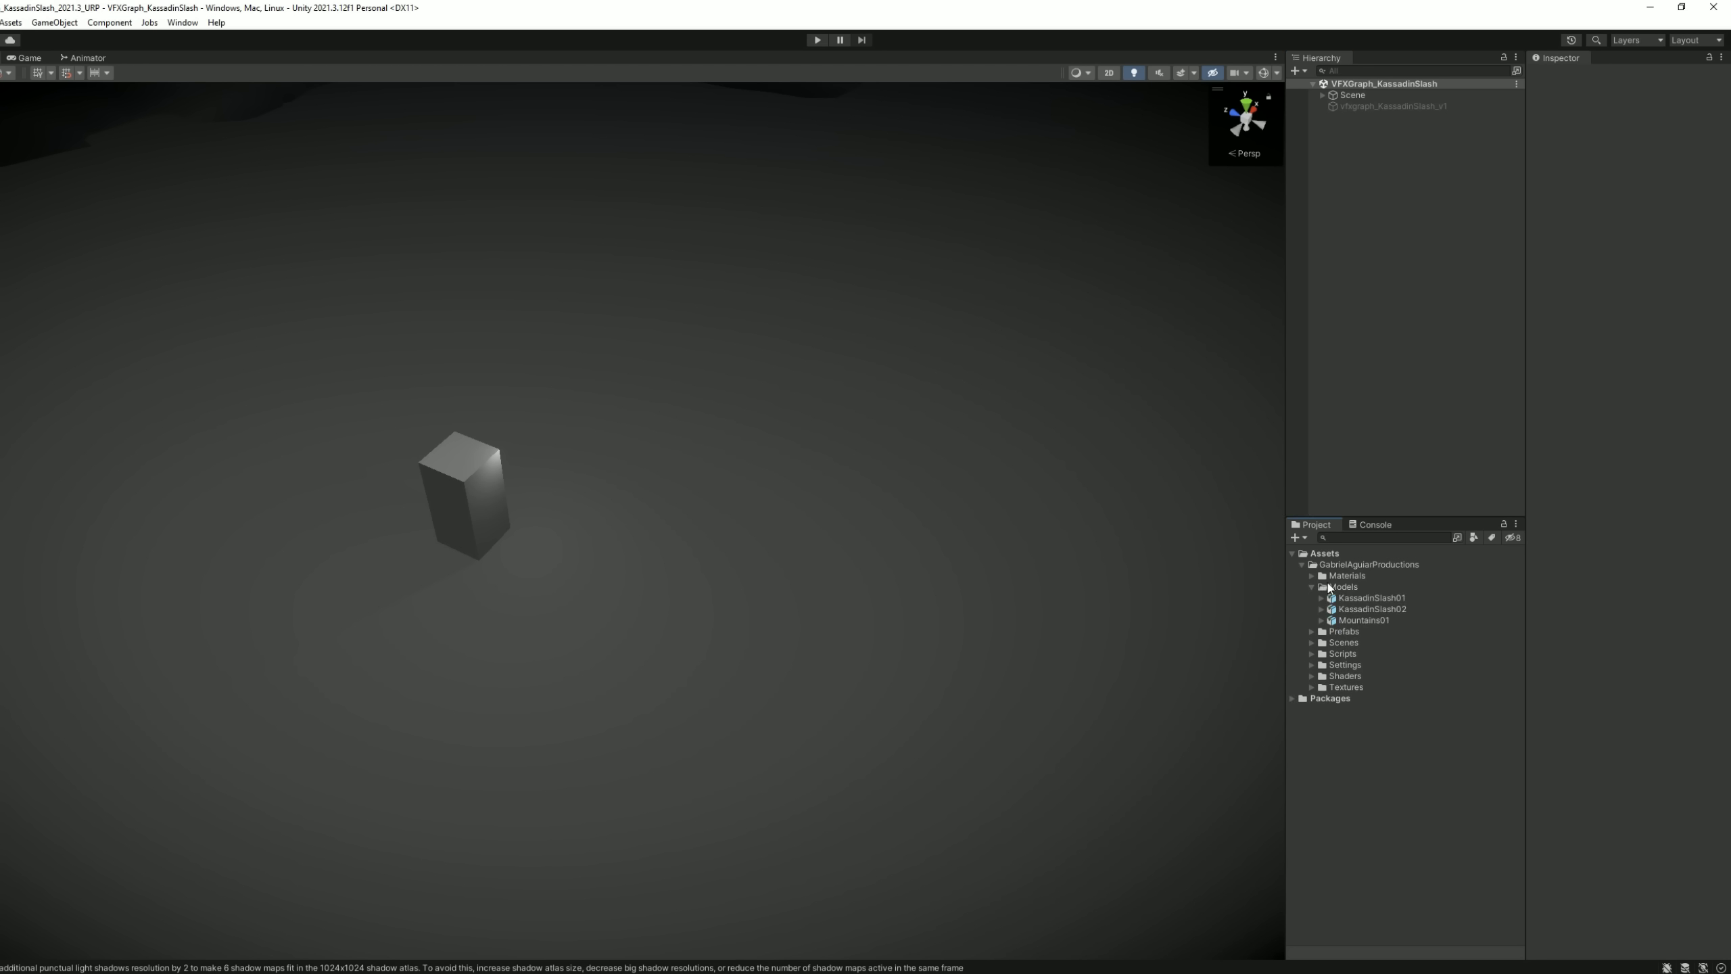
click(1390, 610)
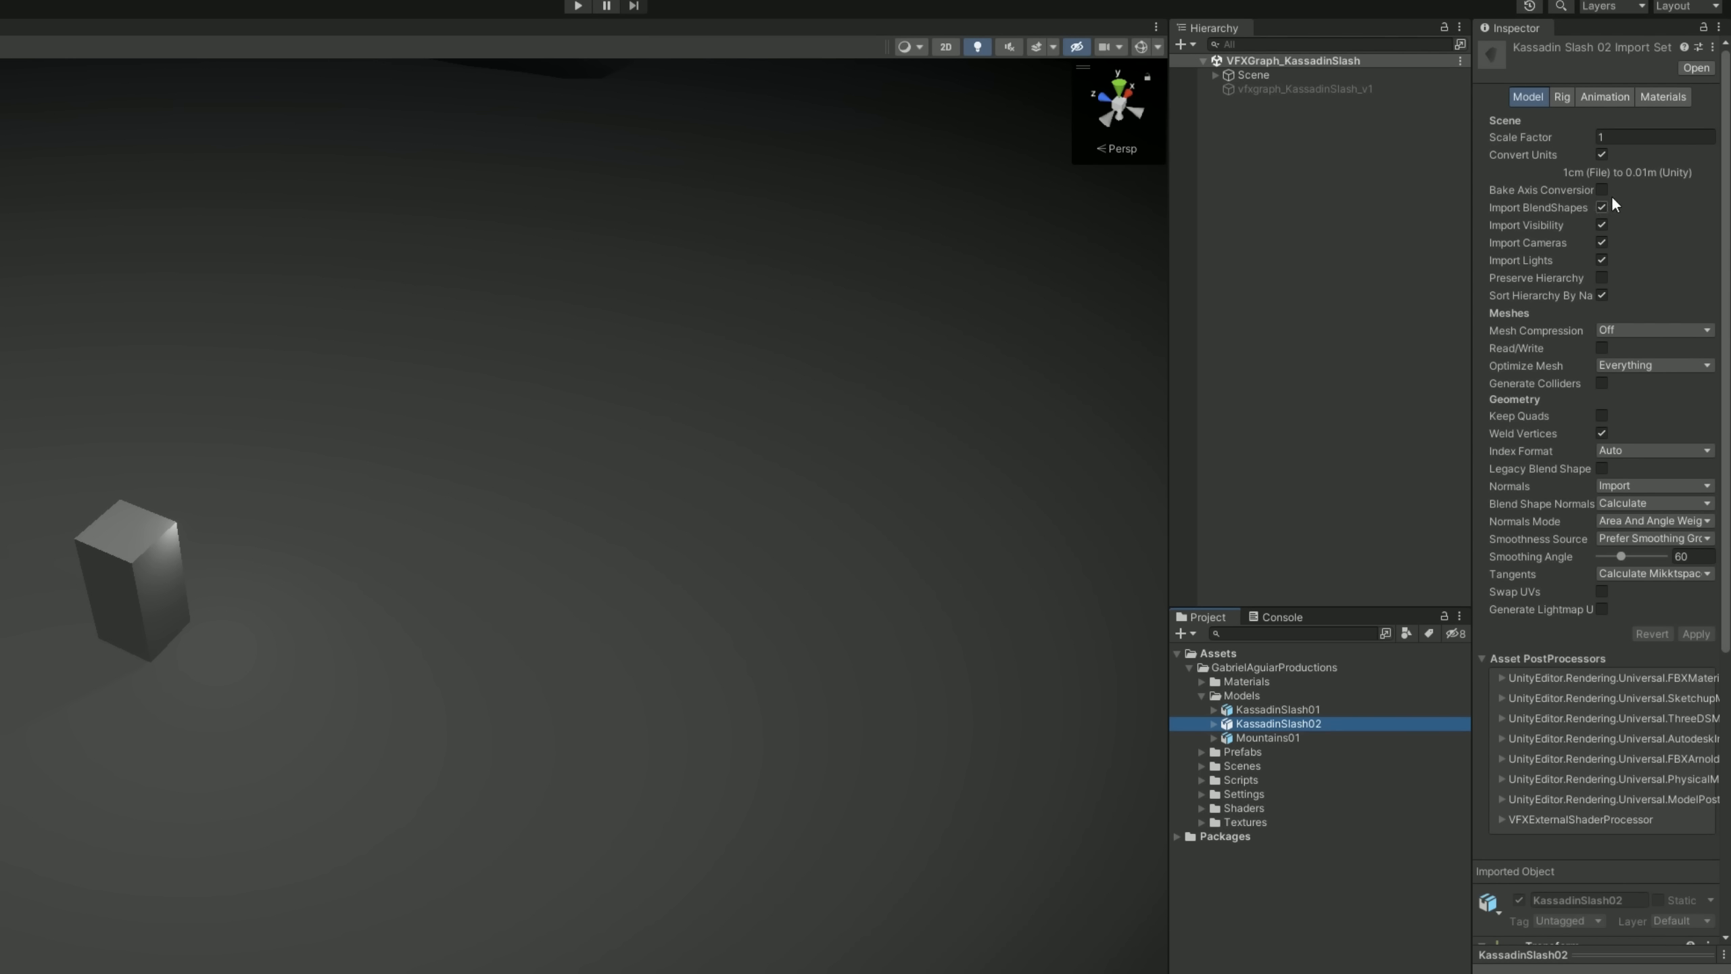
click(1616, 138)
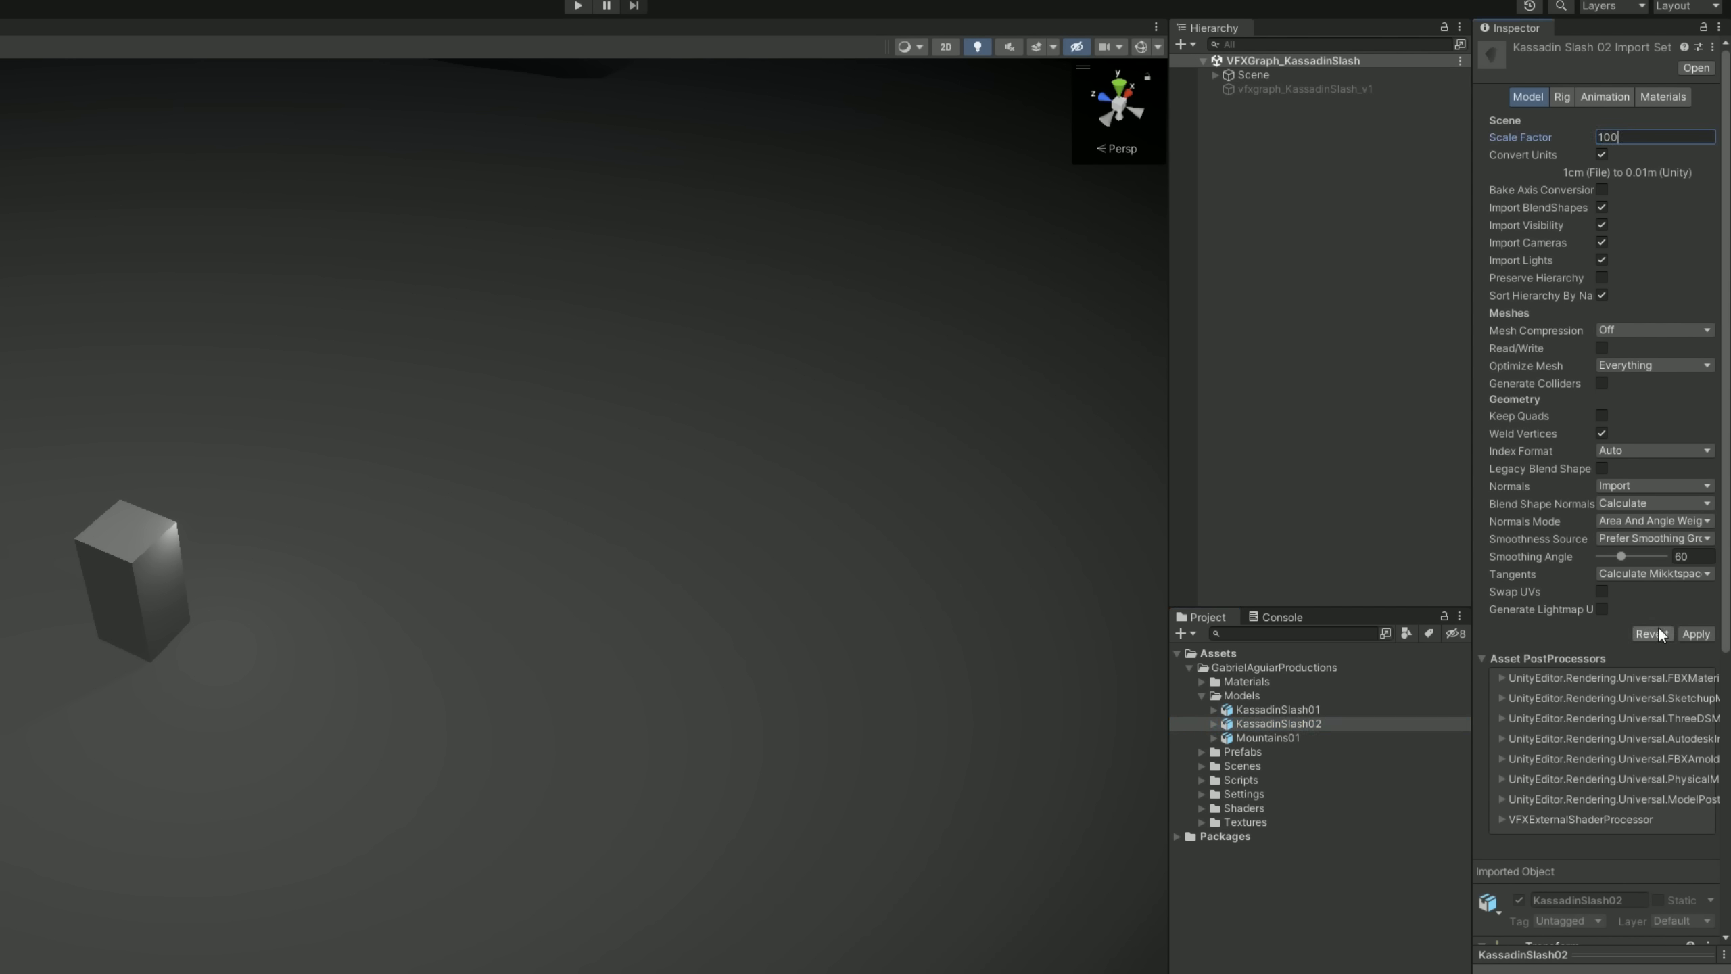
click(1686, 631)
- Create a Visual Effect Graph named vfxgraph_KassadinSlash_tut in the Prefabs/VFXGraphs folder
click(1201, 751)
click(1213, 765)
right_click(1317, 763)
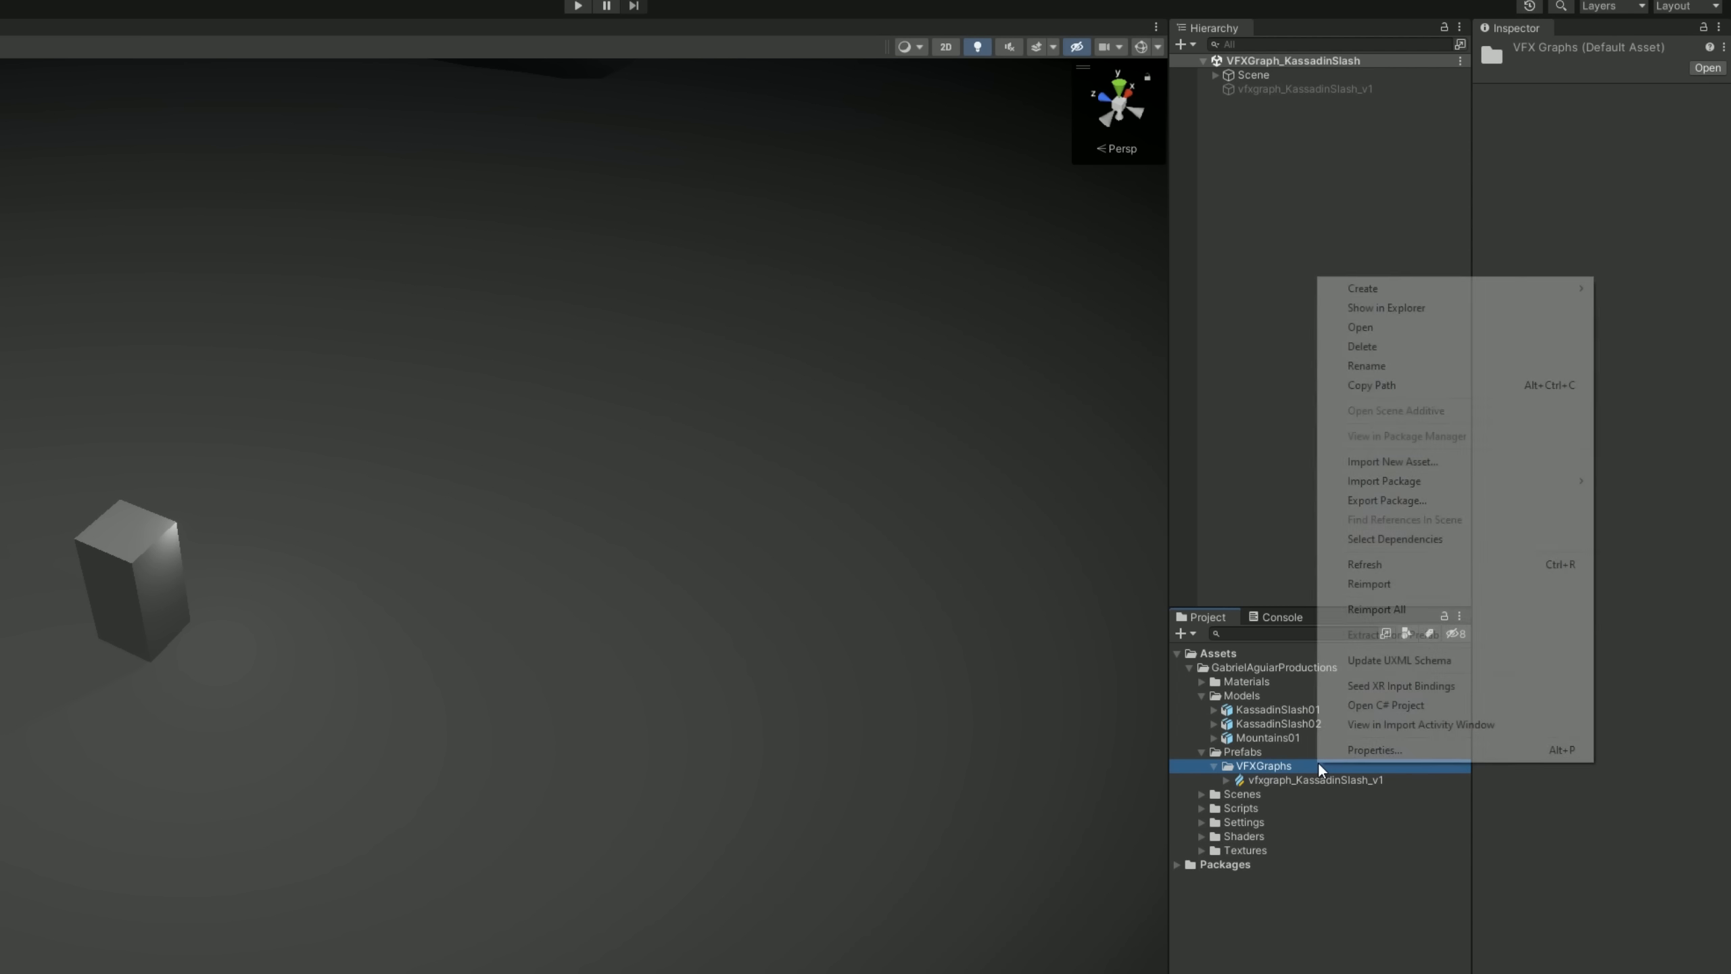
mouse_move(1490, 289)
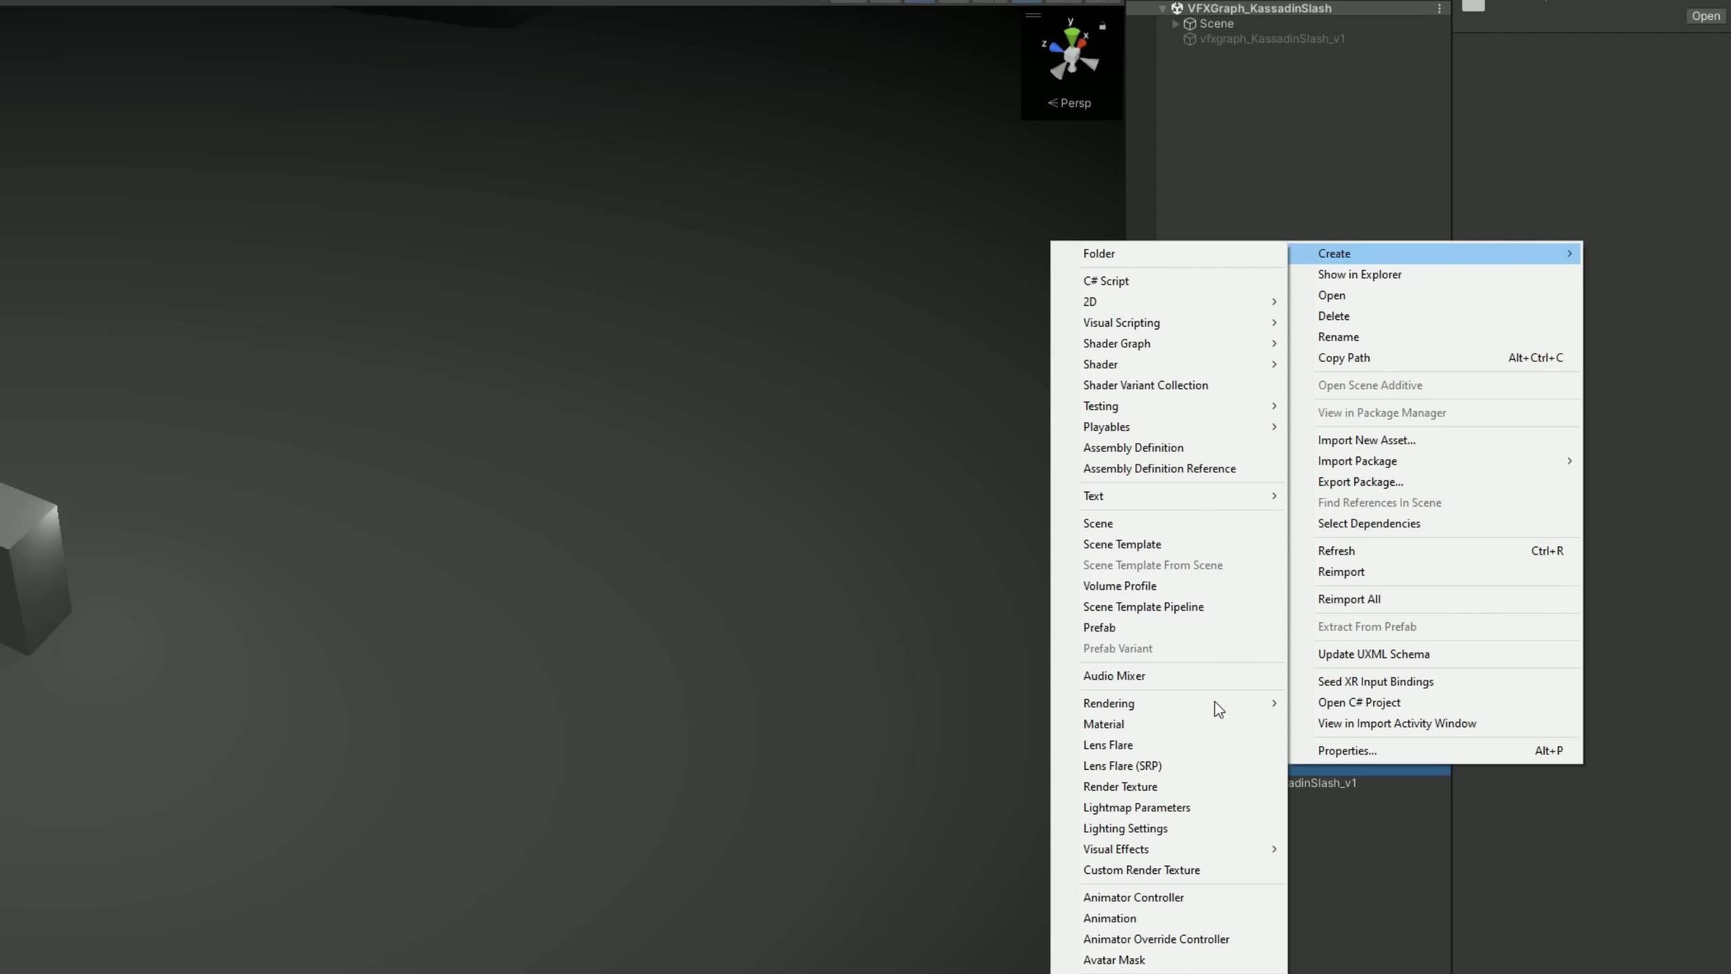
mouse_move(1189, 848)
click(1360, 849)
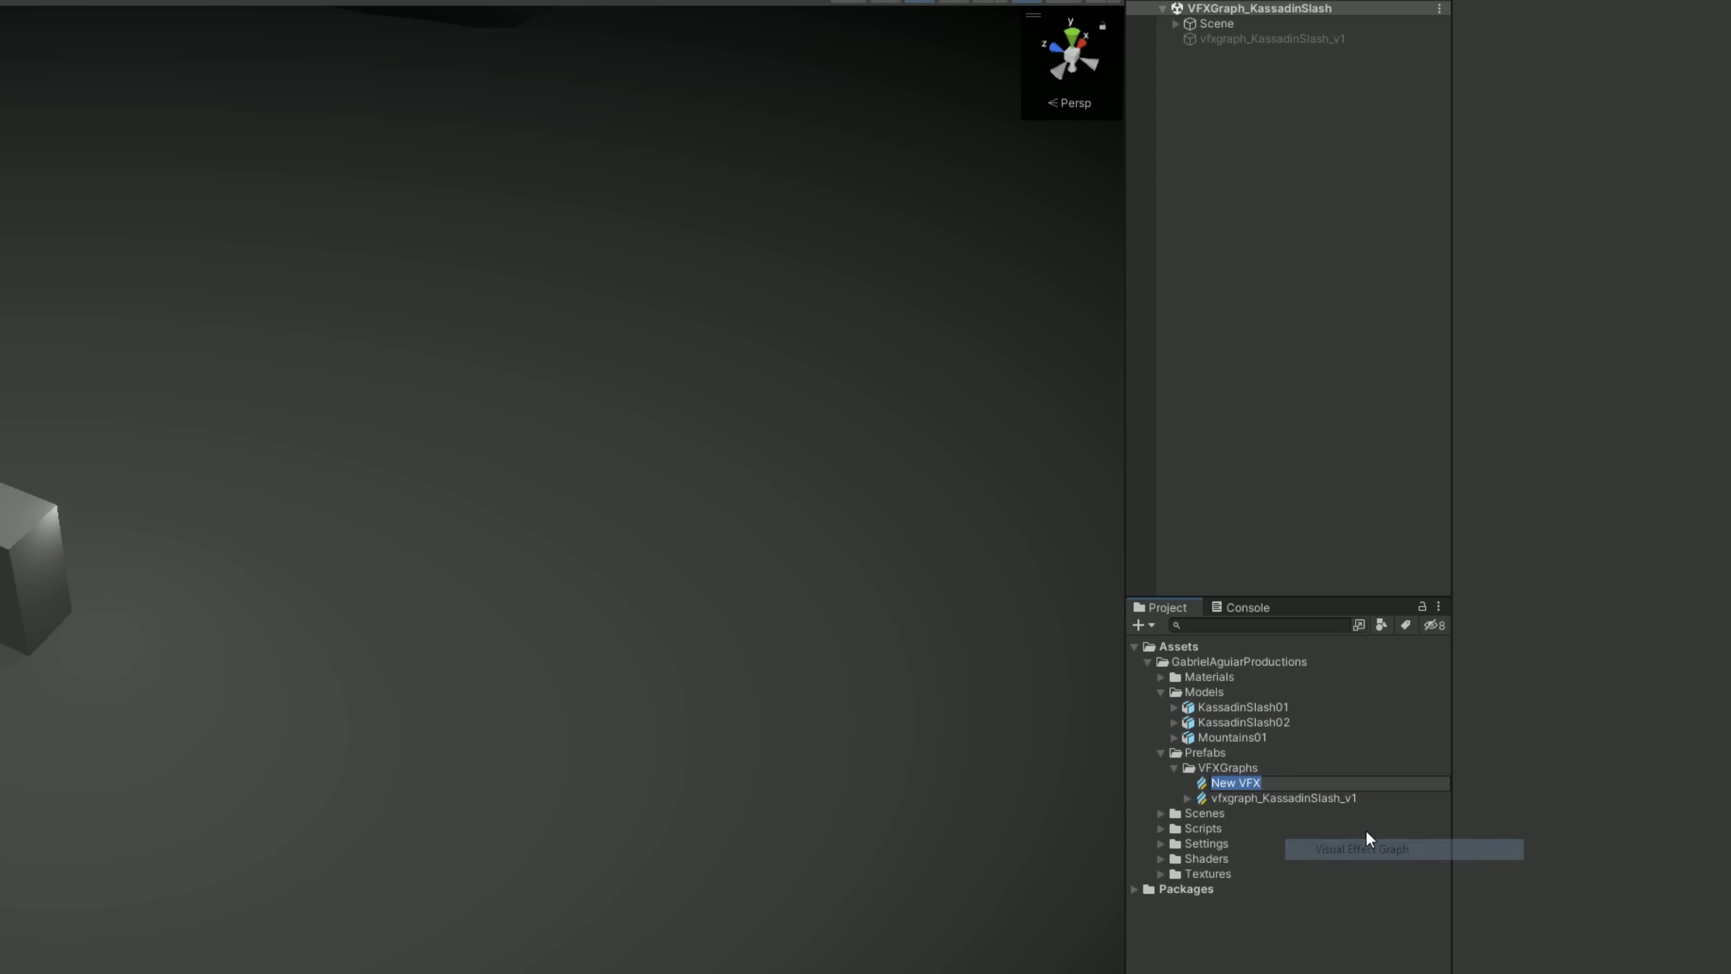
text(vfxgraph)
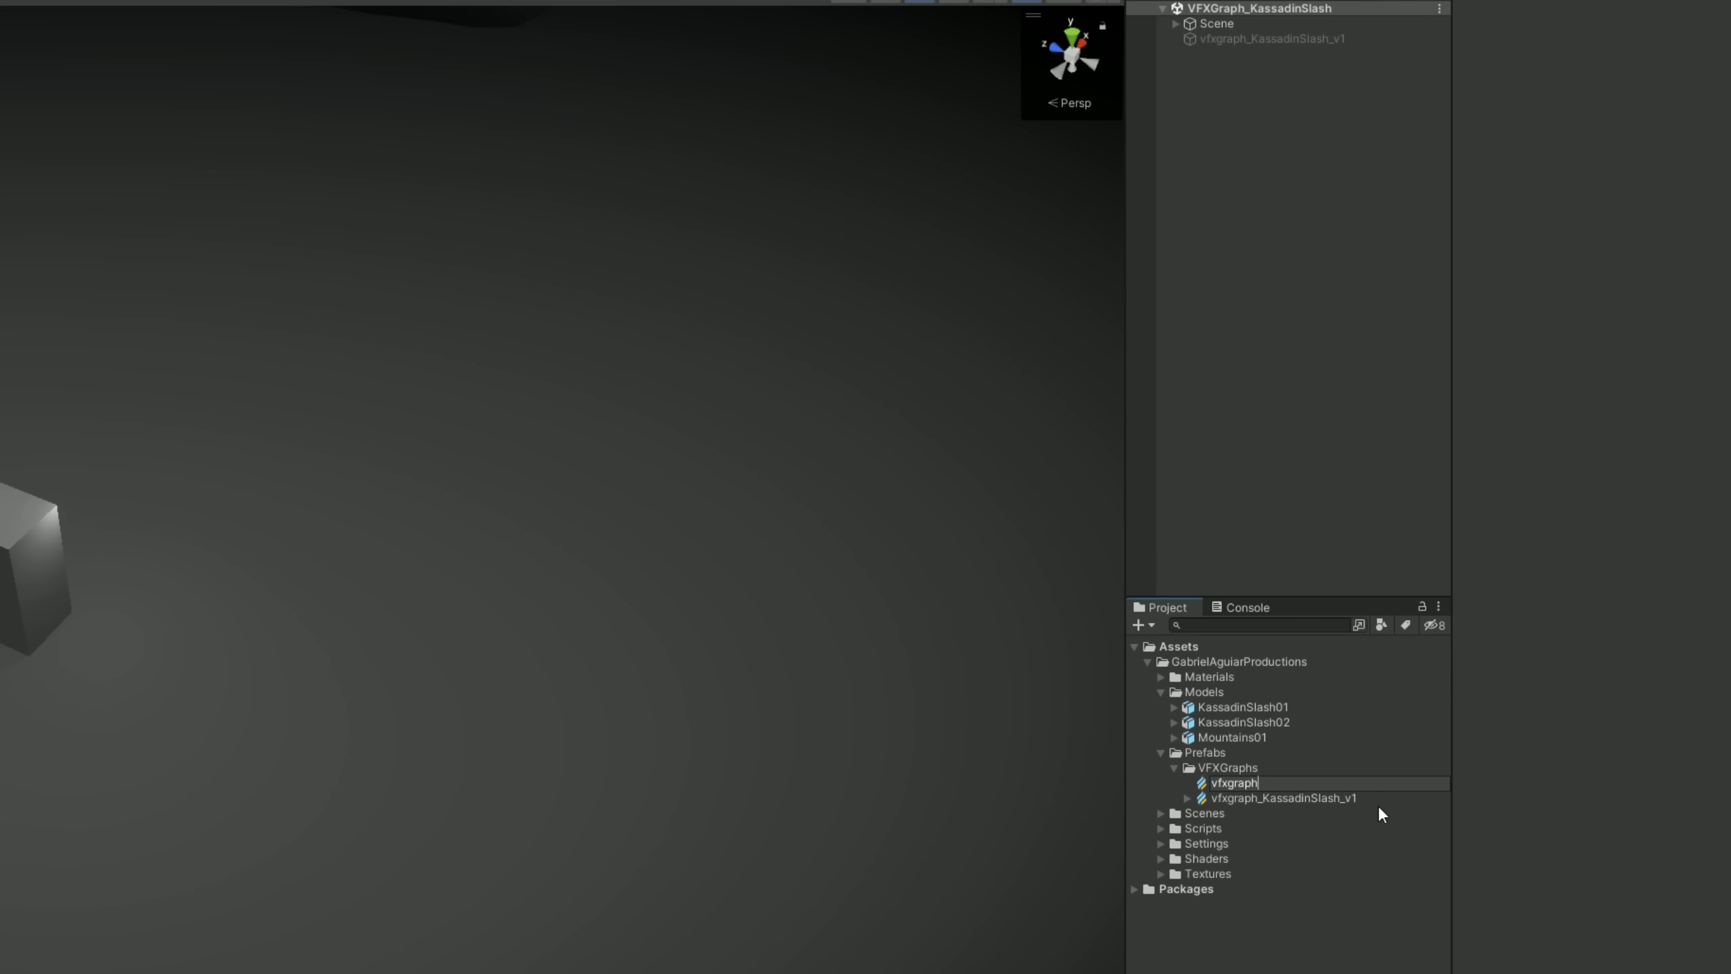
text(_KassadinSlash_v)
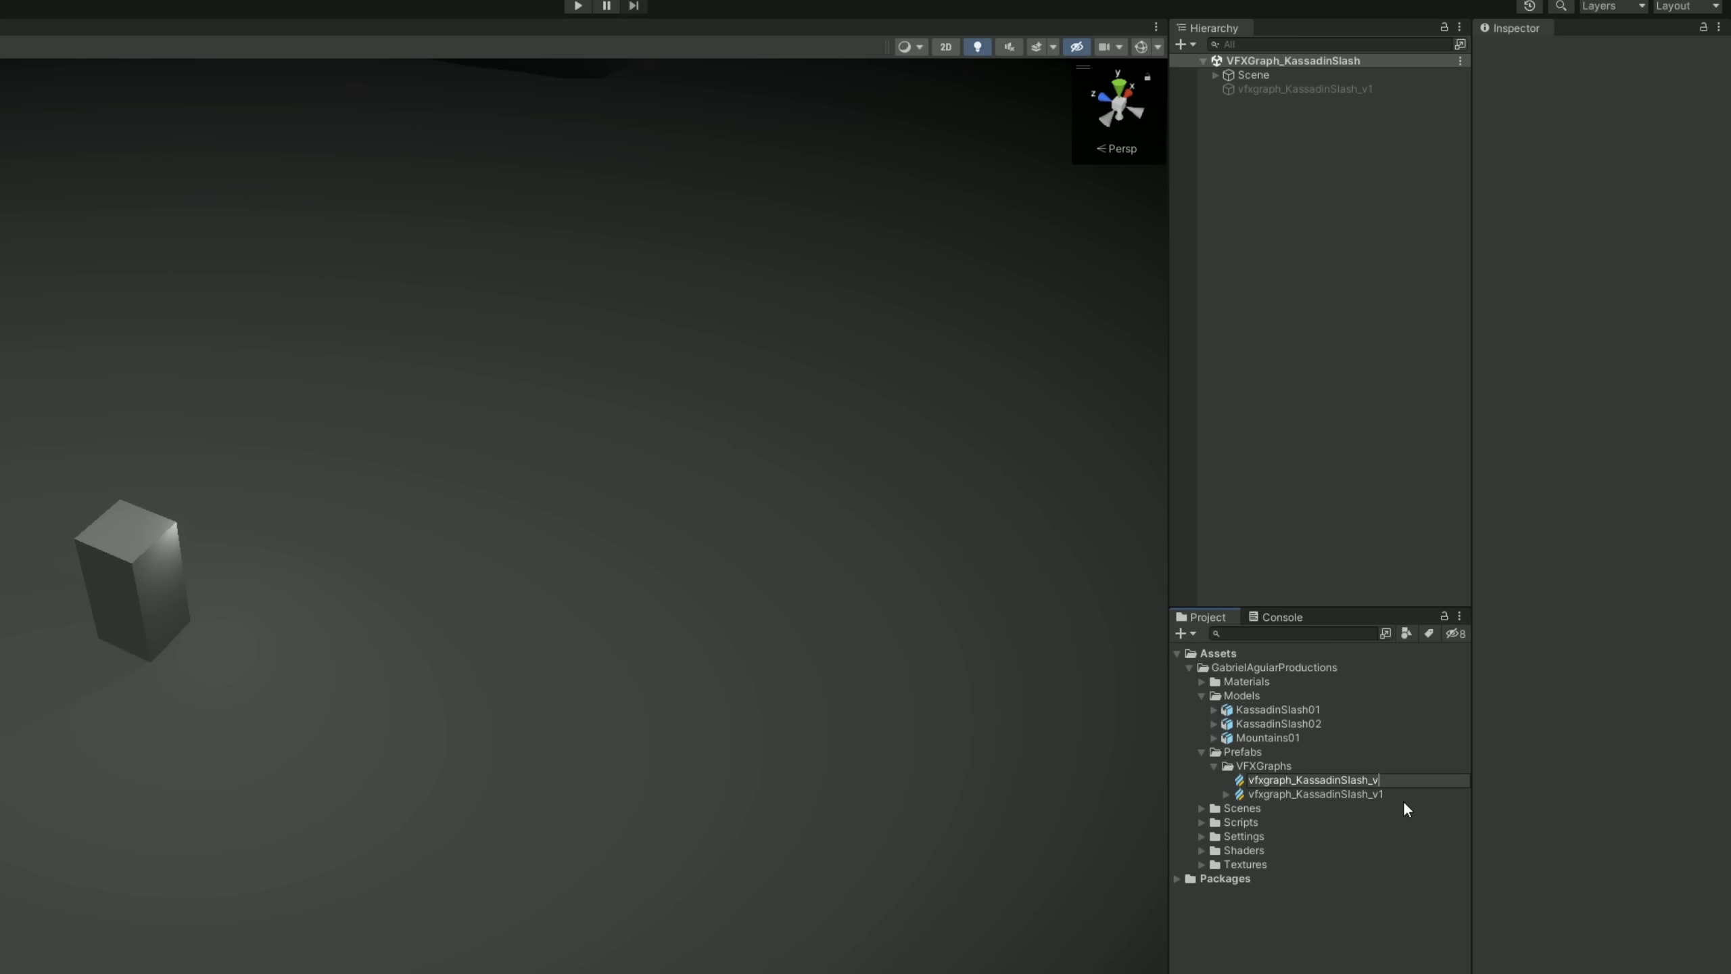
key(BackSpace)
text(tut)
key(Return)
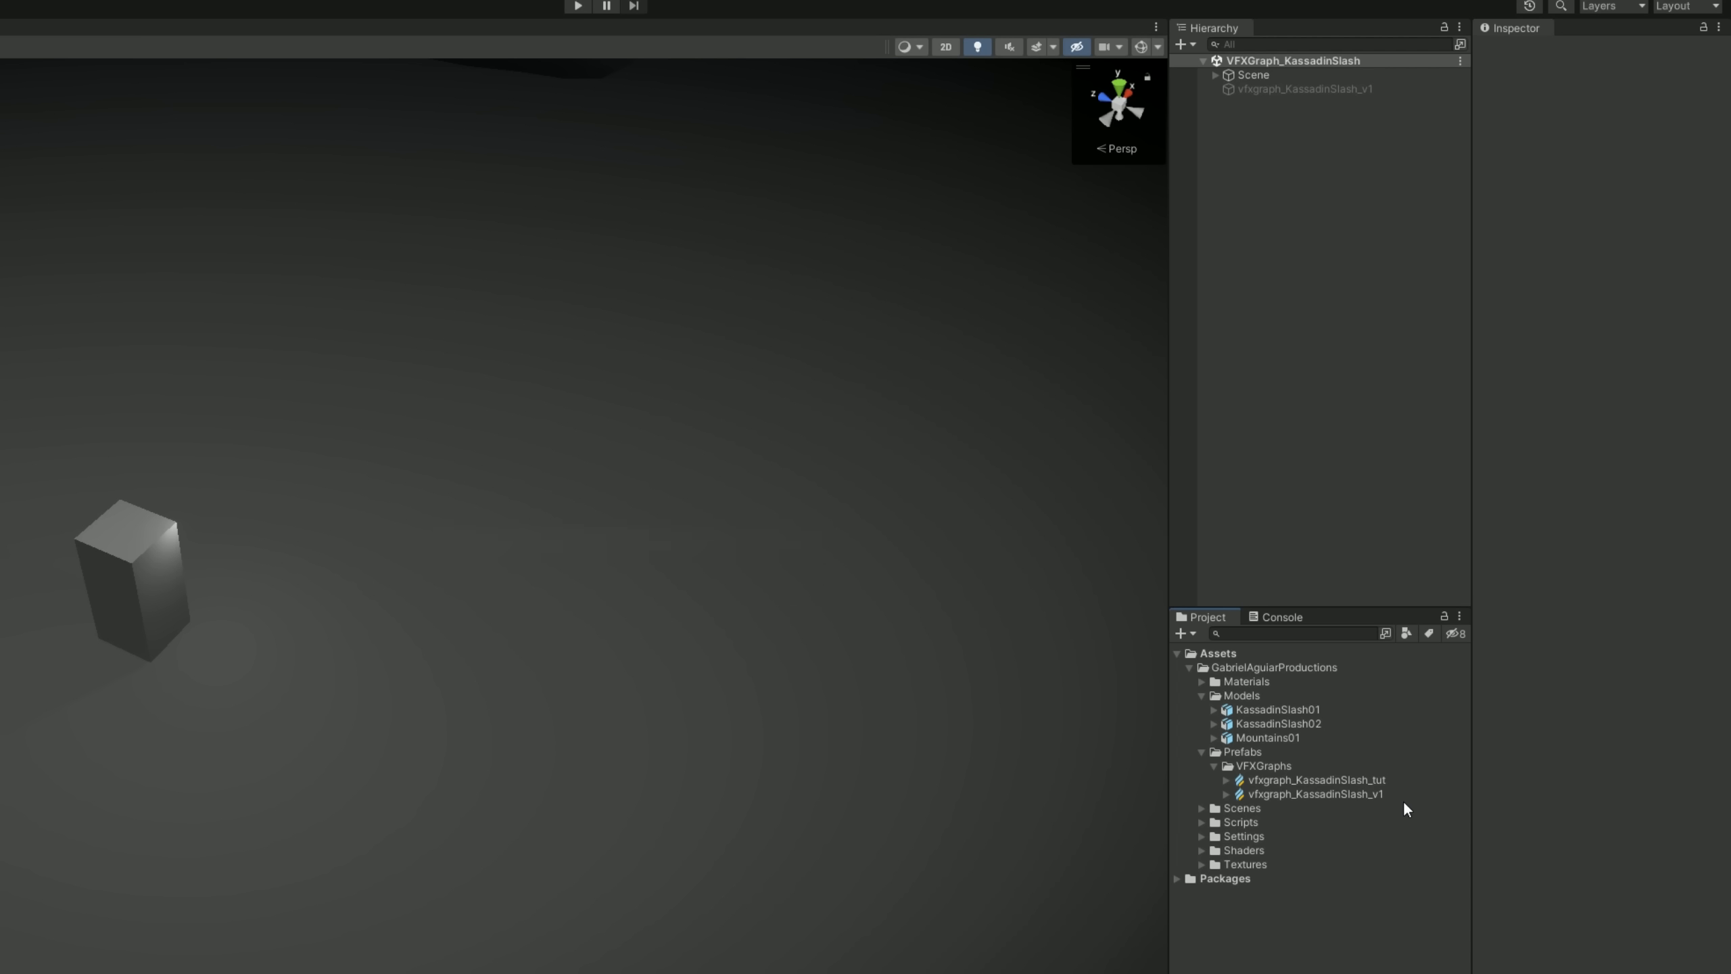
- Add vfxgraph_KassadinSlash_tut to the scene, open its graph for editing and dock the graph window beside the Scene view
drag(1315, 782, 1356, 485)
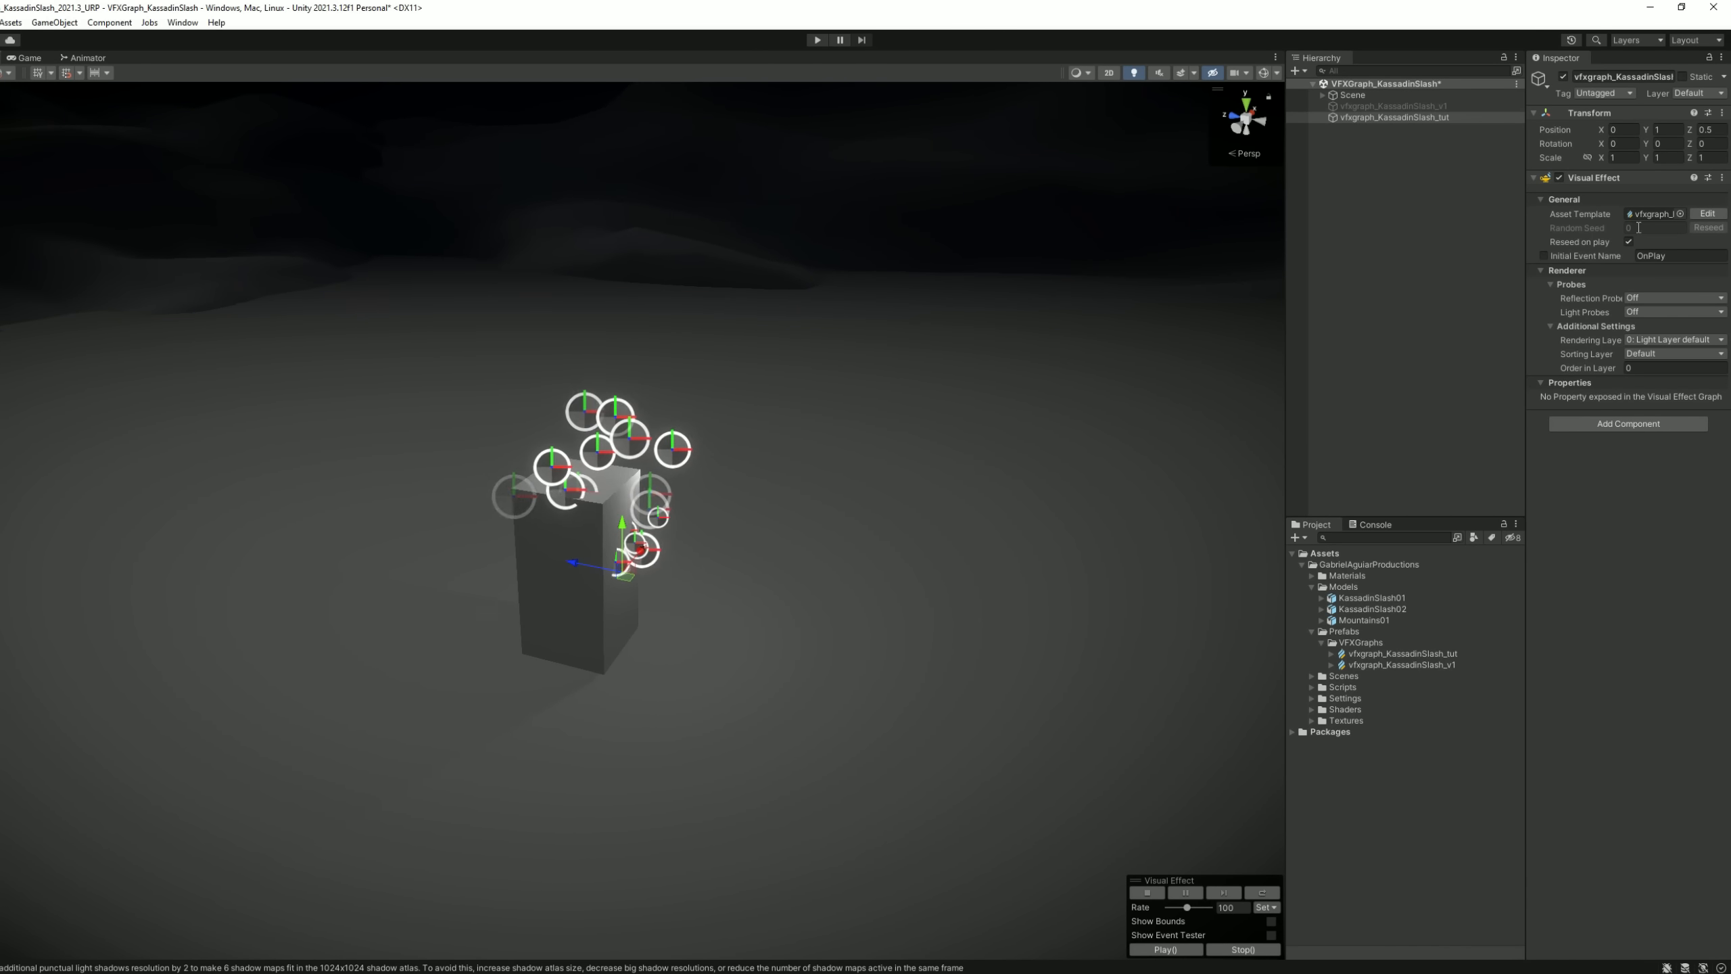
click(1708, 215)
drag(327, 176, 1220, 234)
drag(841, 402, 532, 402)
middle_drag(1207, 189, 1229, 392)
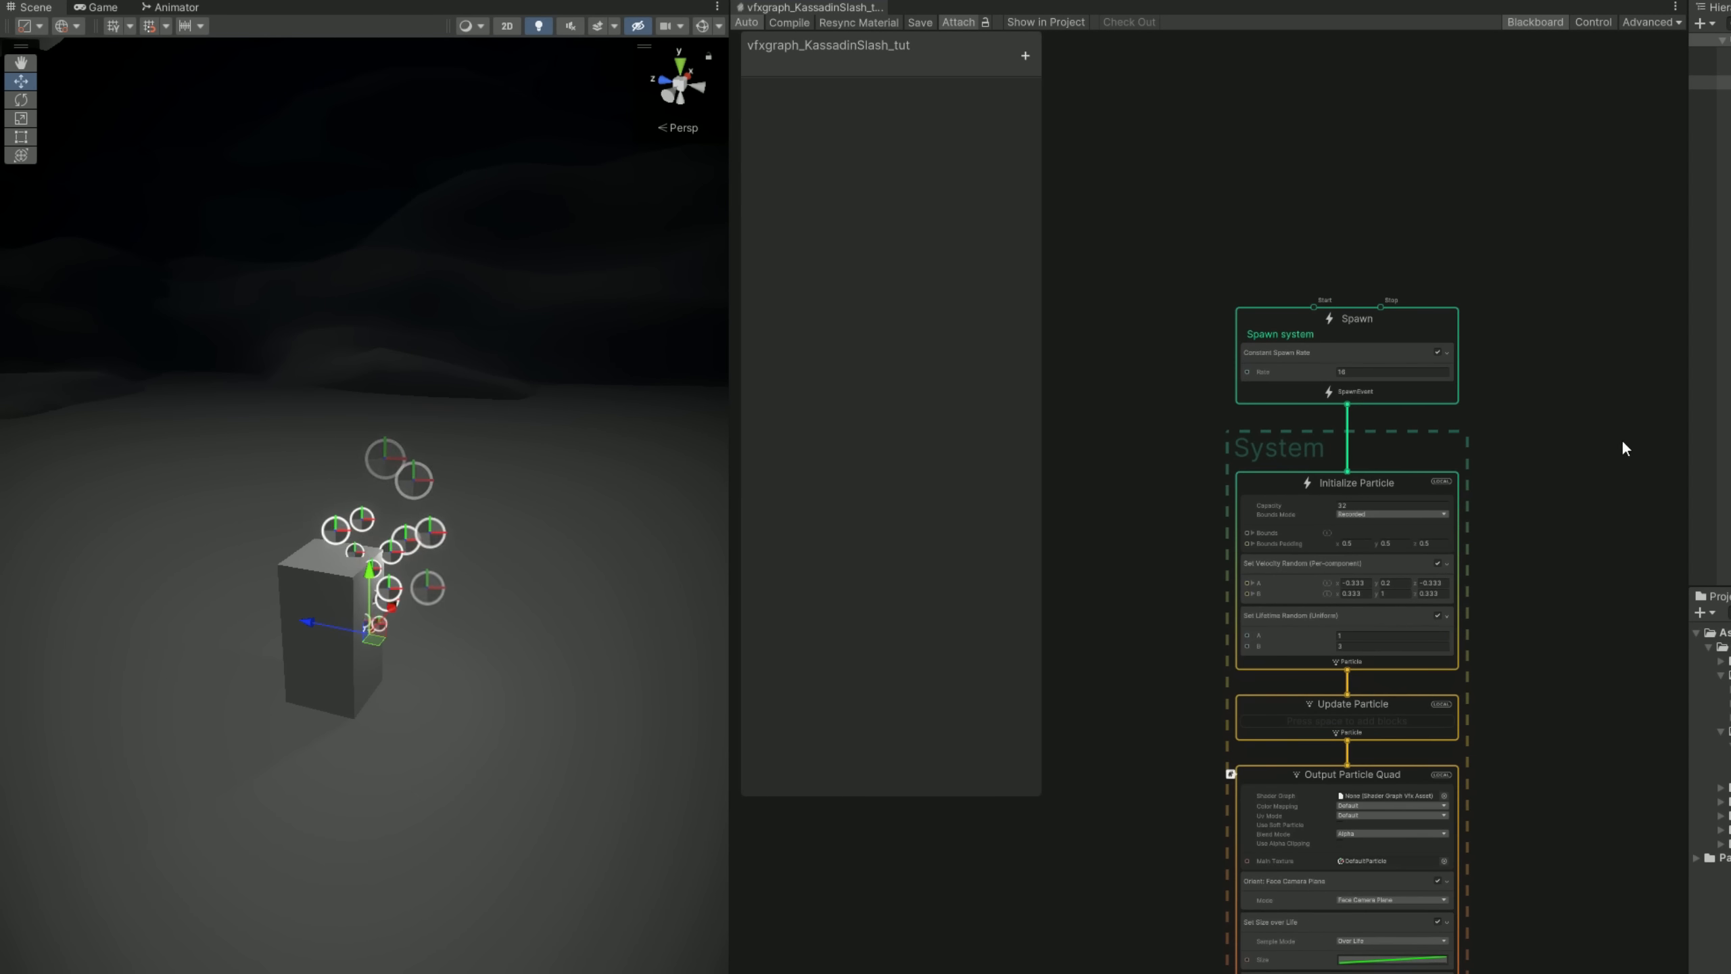
- Replace the Constant Spawn Rate block with a Single Burst of count 1 and move the Spawn context up
scroll(1145, 424, up, 3)
scroll(1210, 384, up, 4)
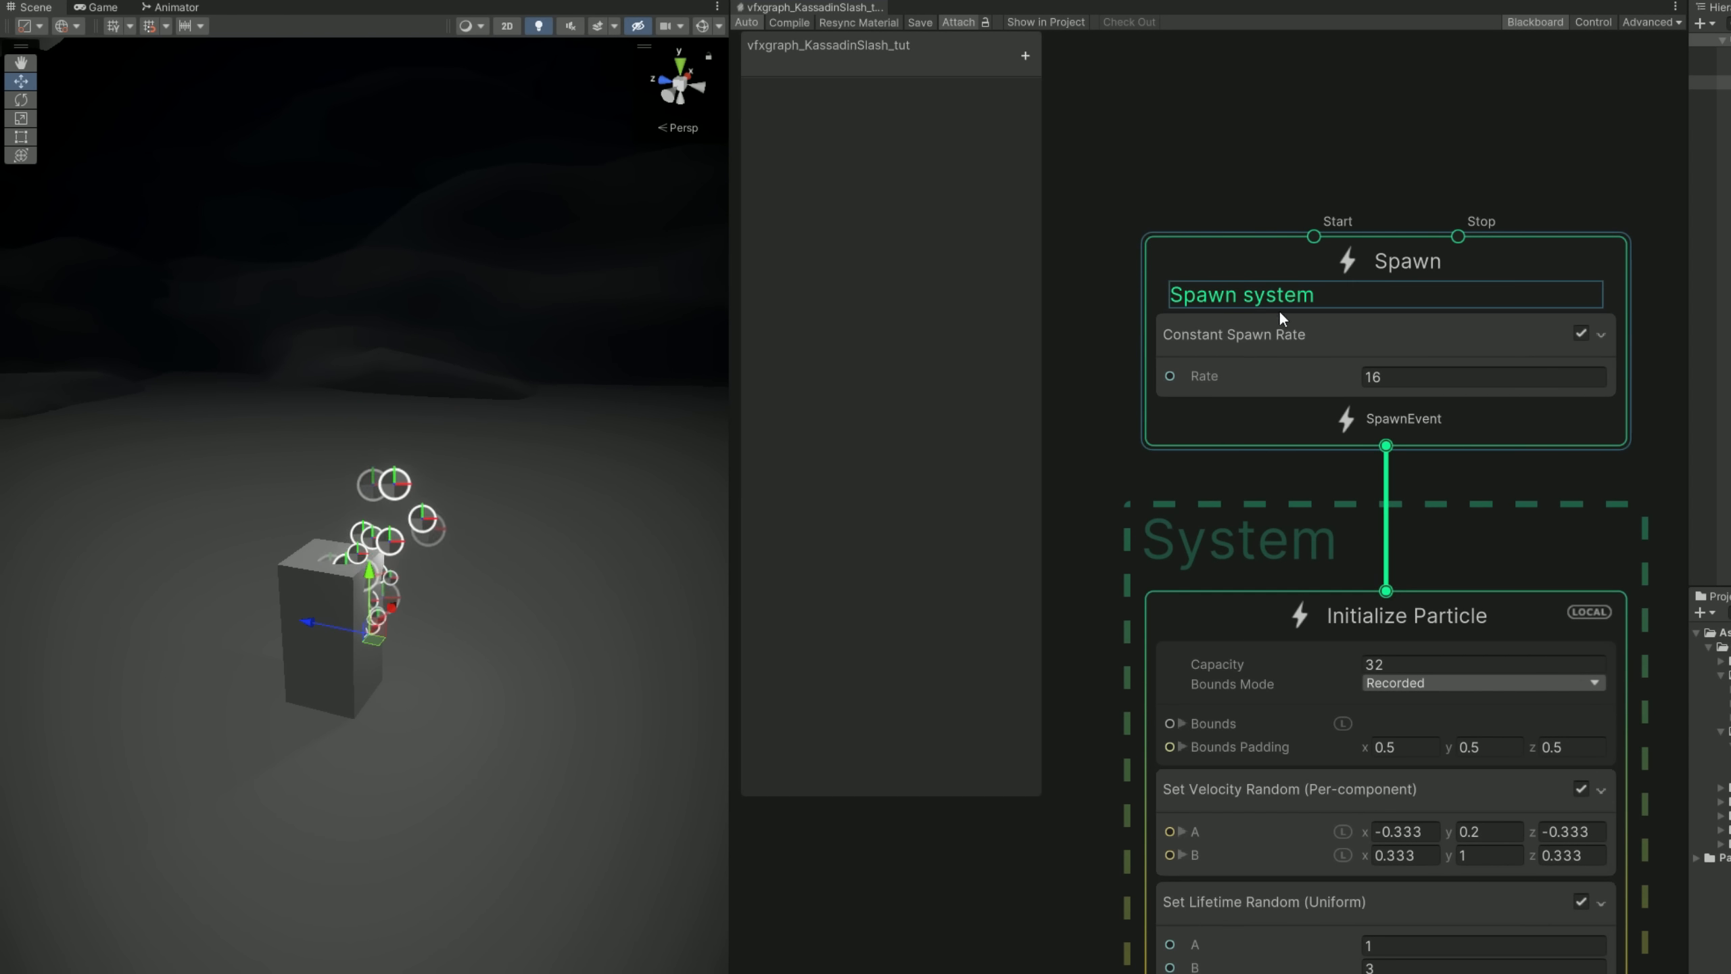
click(1239, 334)
key(Delete)
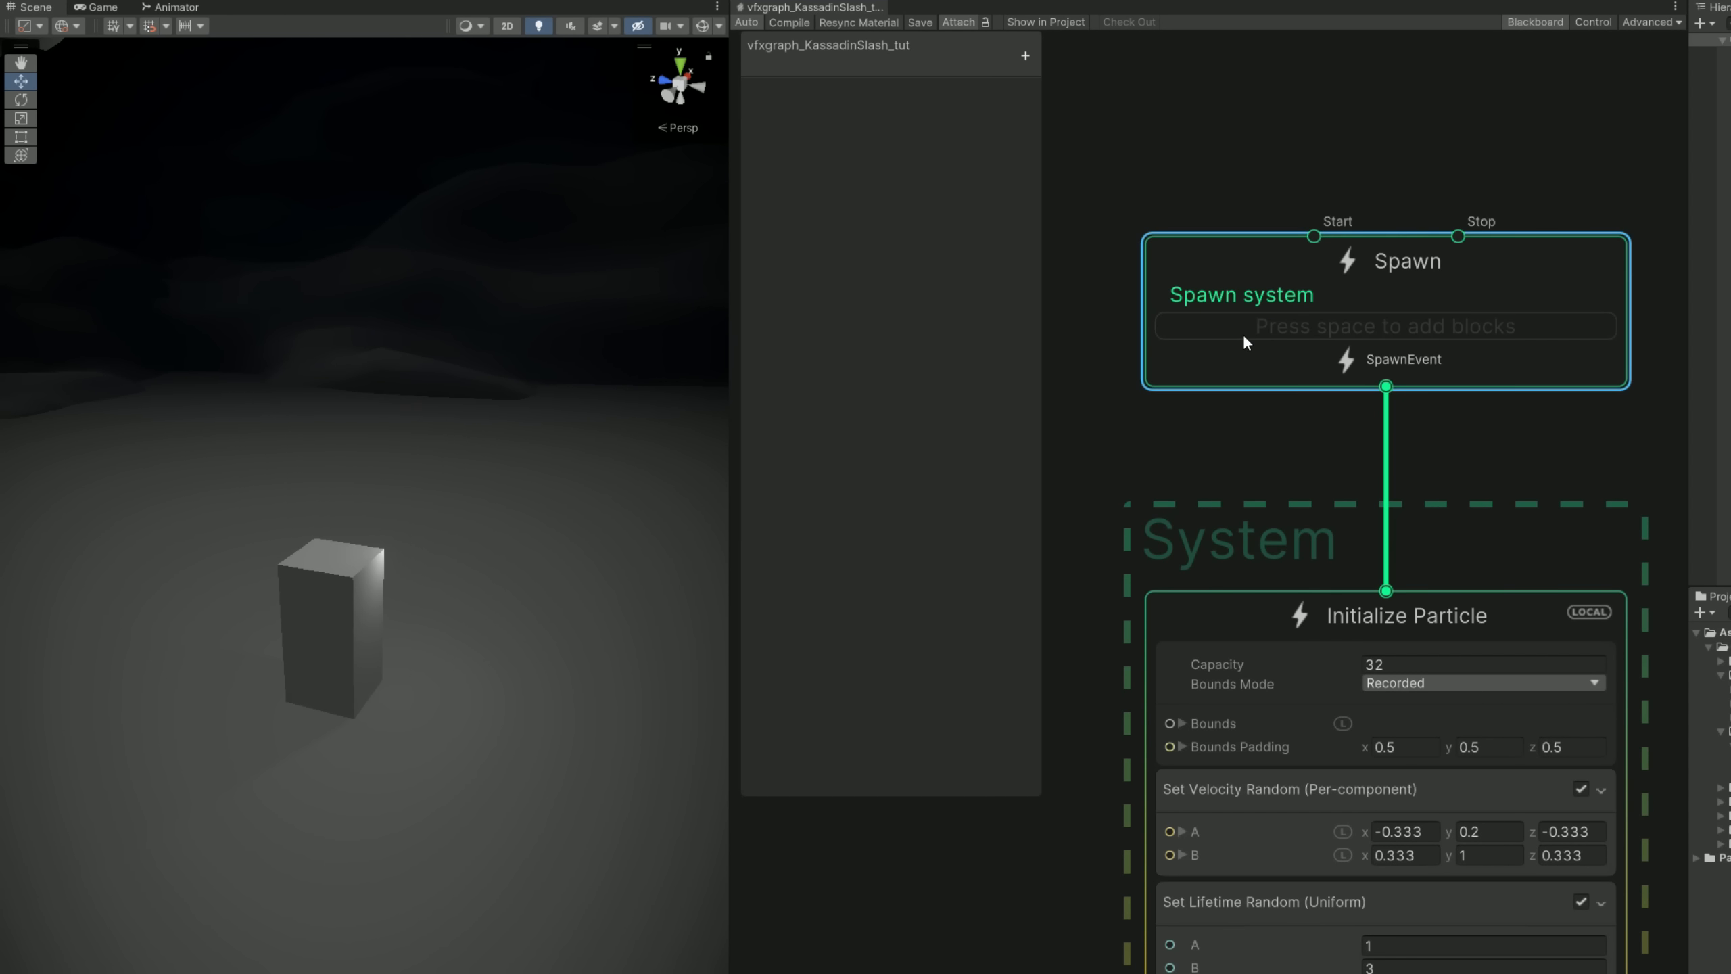
key(space)
text(single)
key(Return)
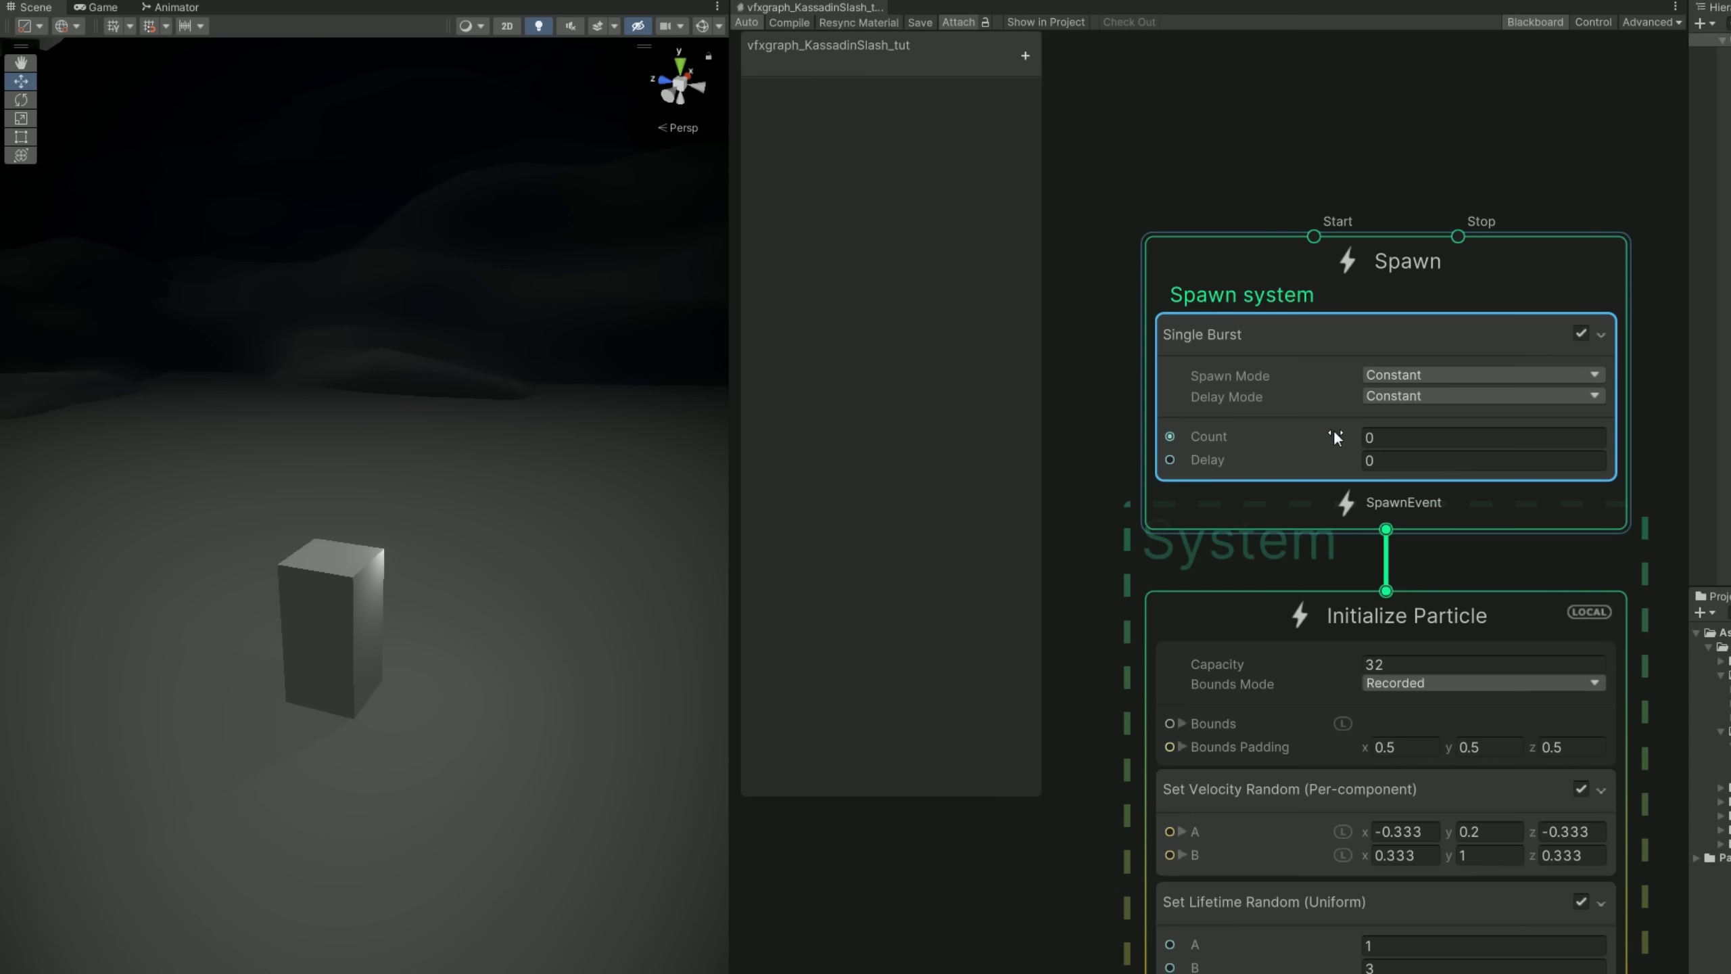
drag(1409, 282, 1410, 218)
scroll(1228, 535, down, 1)
middle_drag(1225, 521, 1261, 417)
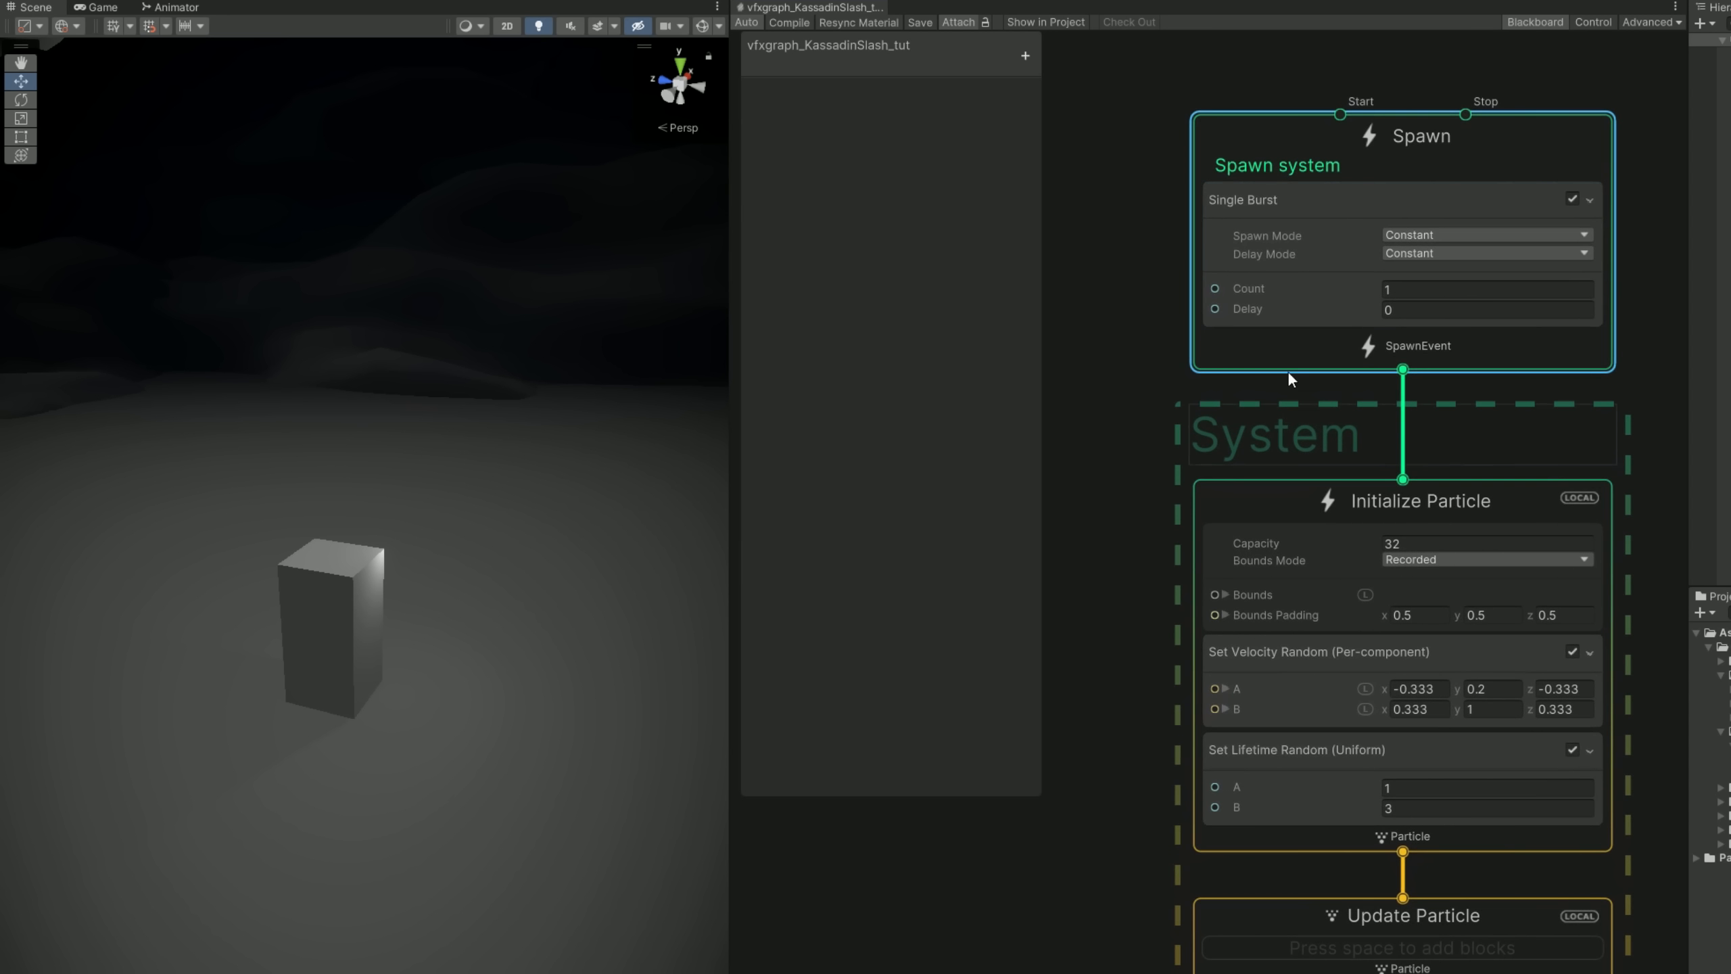
- Show the VFX Control panel for the graph and bring the box in the scene closer
click(1587, 23)
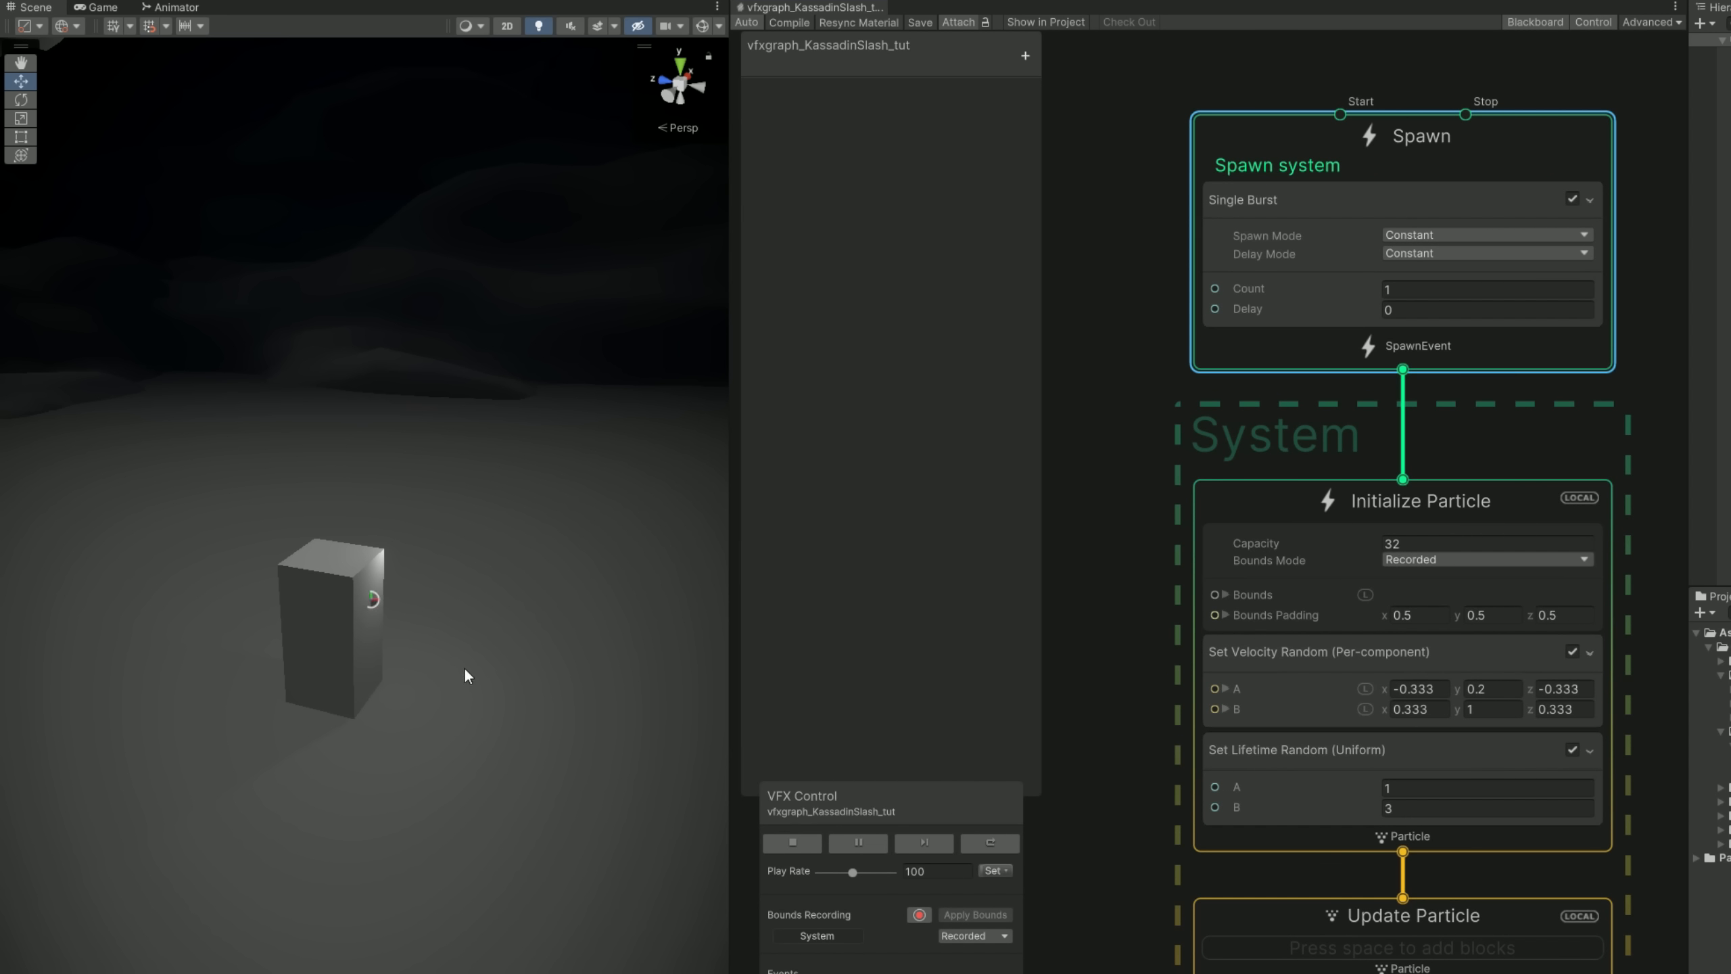
scroll(395, 605, up, 4)
scroll(397, 616, down, 2)
- Replace the Output Particle Quad context with an Output Particle Mesh connected to Update Particle
middle_drag(1120, 866, 1084, 508)
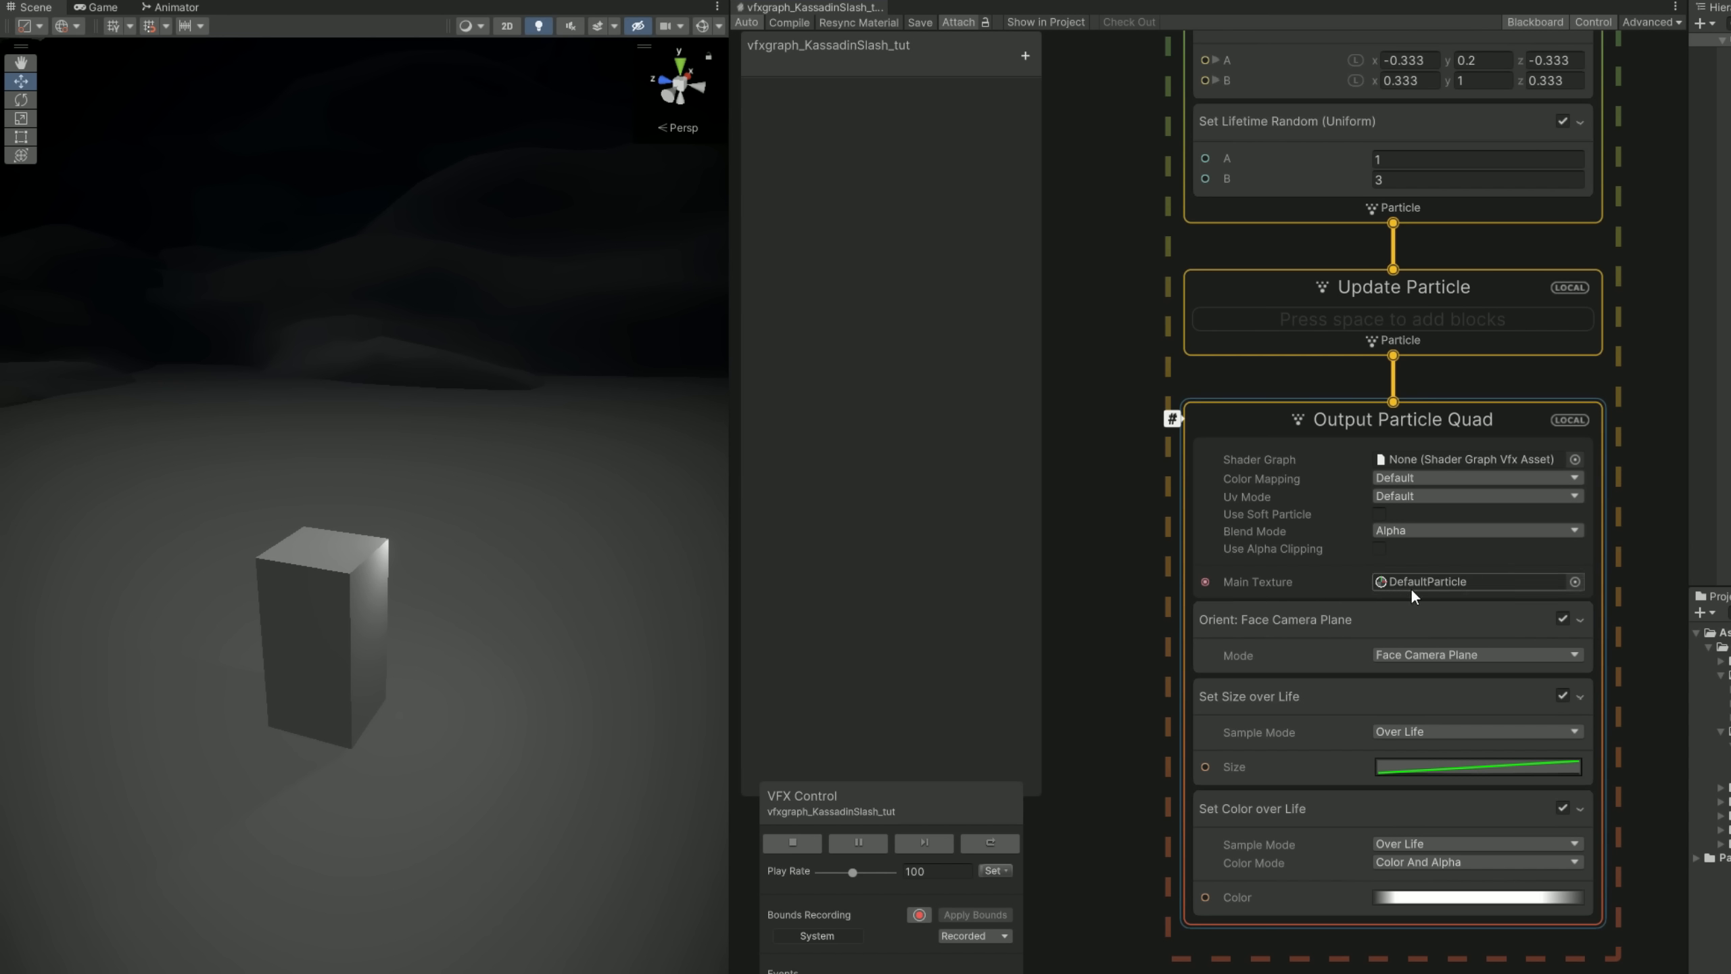
click(1446, 444)
key(Delete)
drag(1393, 355, 1395, 462)
text(mesh)
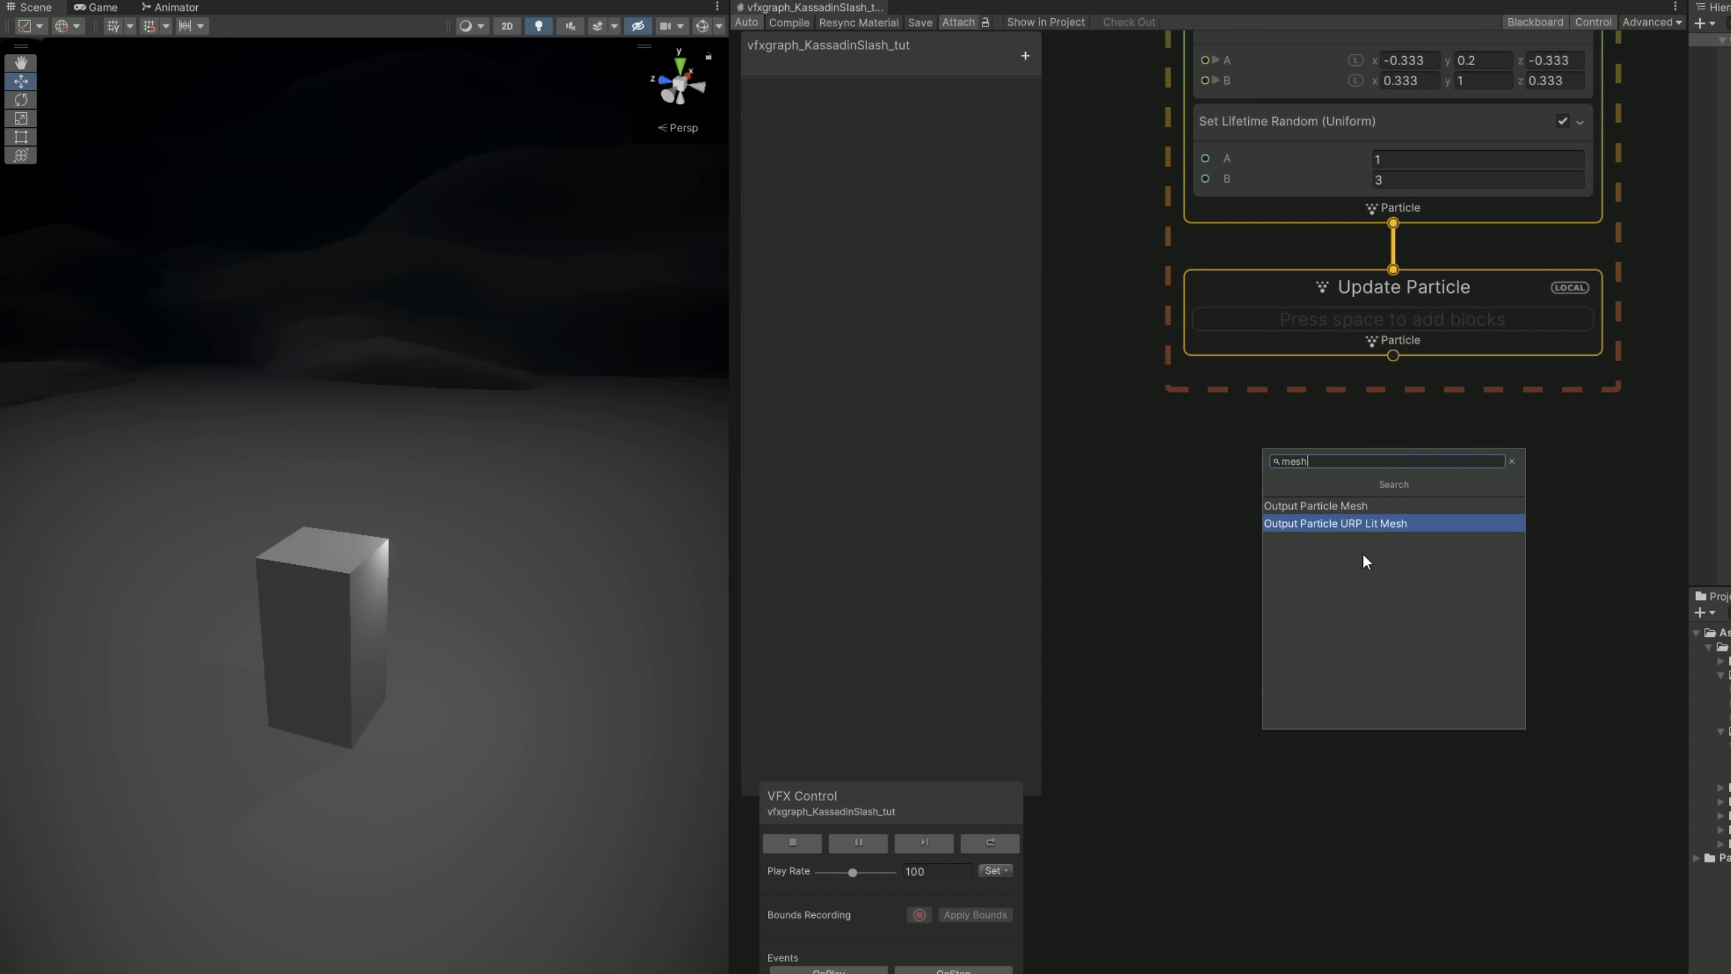
click(1363, 503)
drag(1528, 511, 1491, 466)
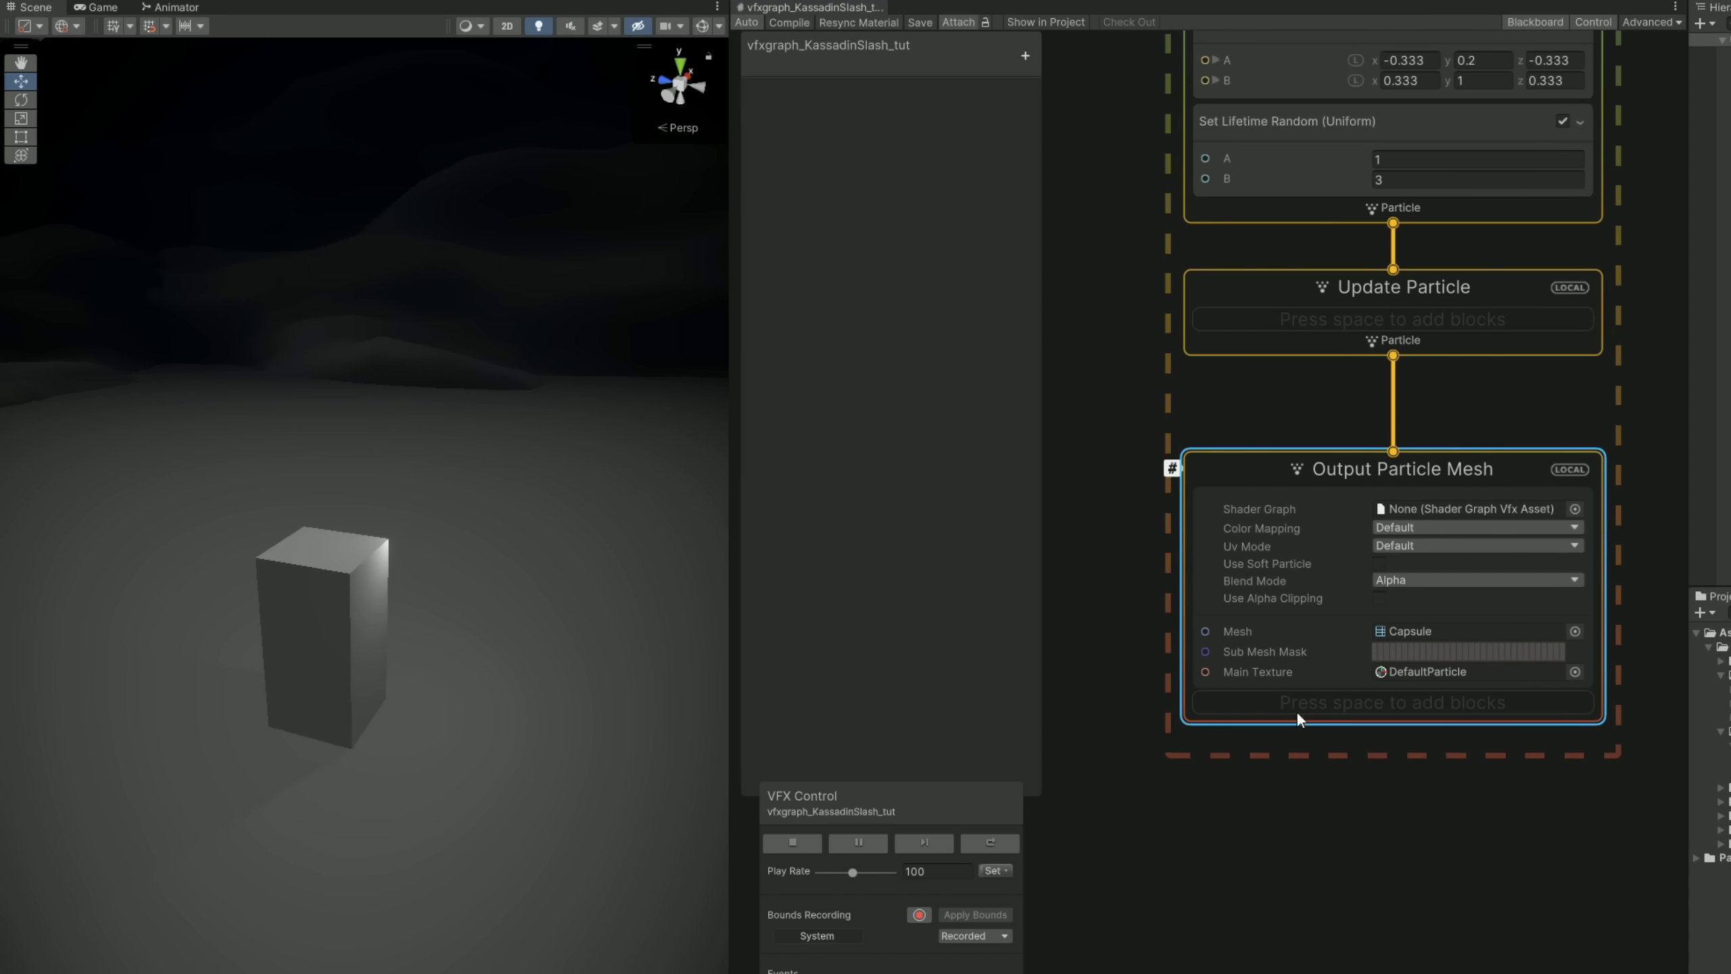
- Assign the KassadinSlash02 mesh to the Output Particle Mesh and add a Set Size block with size 1
click(1574, 632)
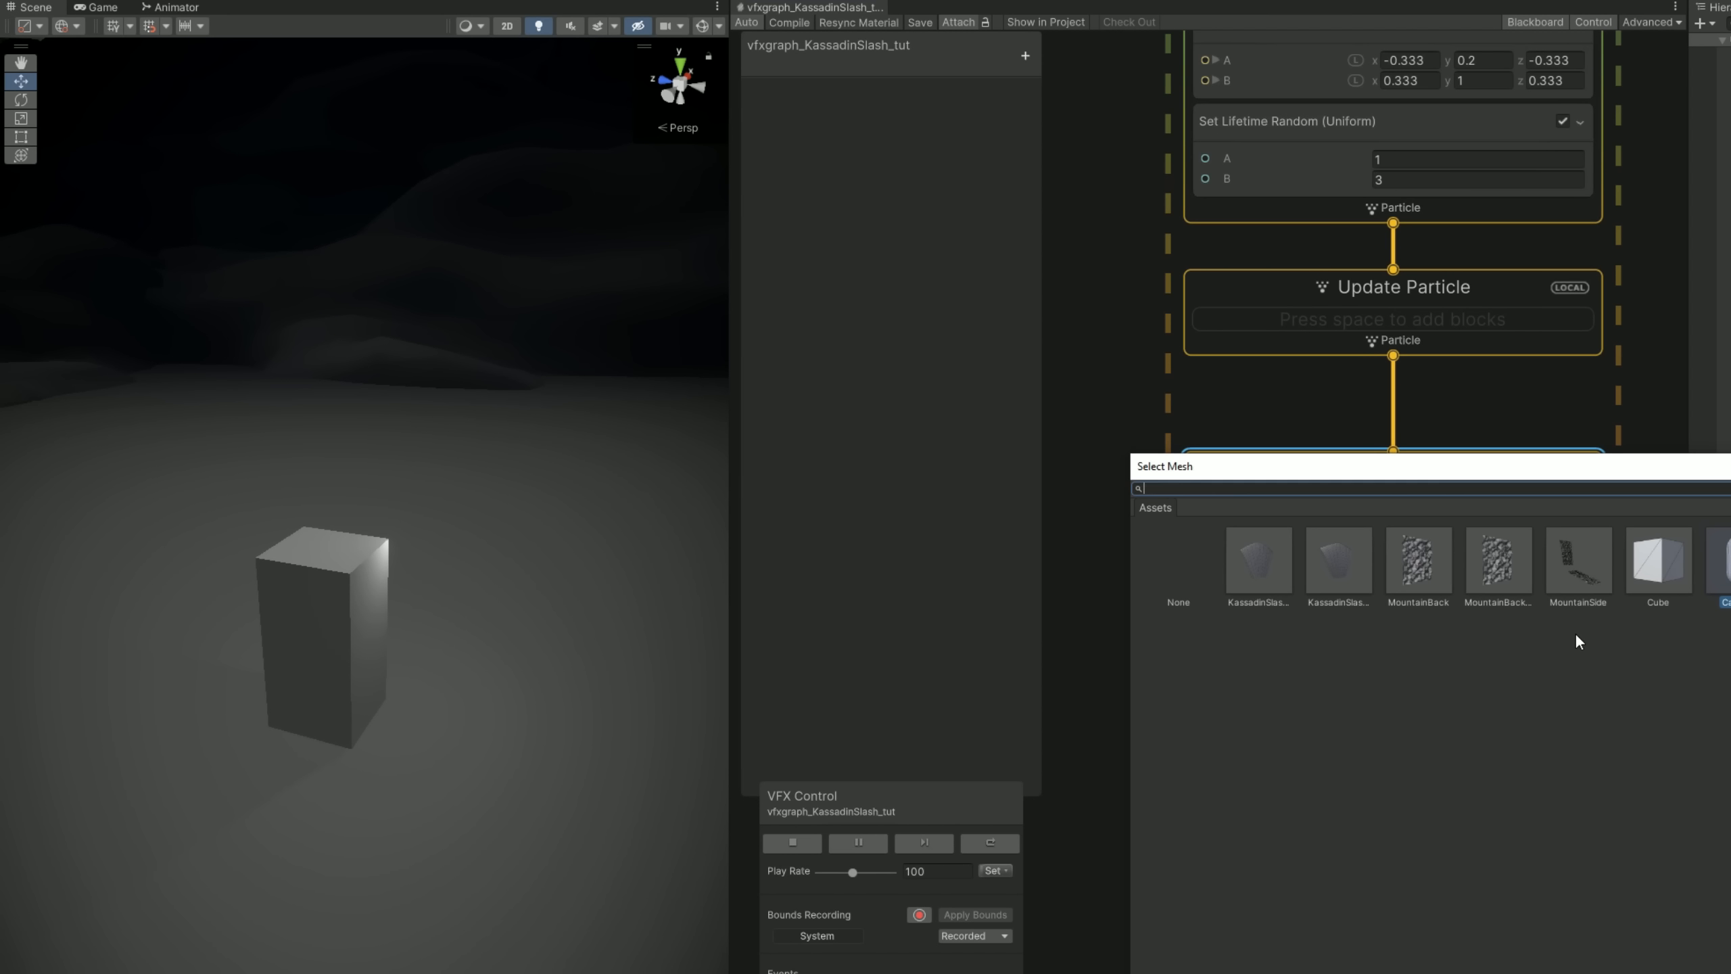
double_click(1346, 585)
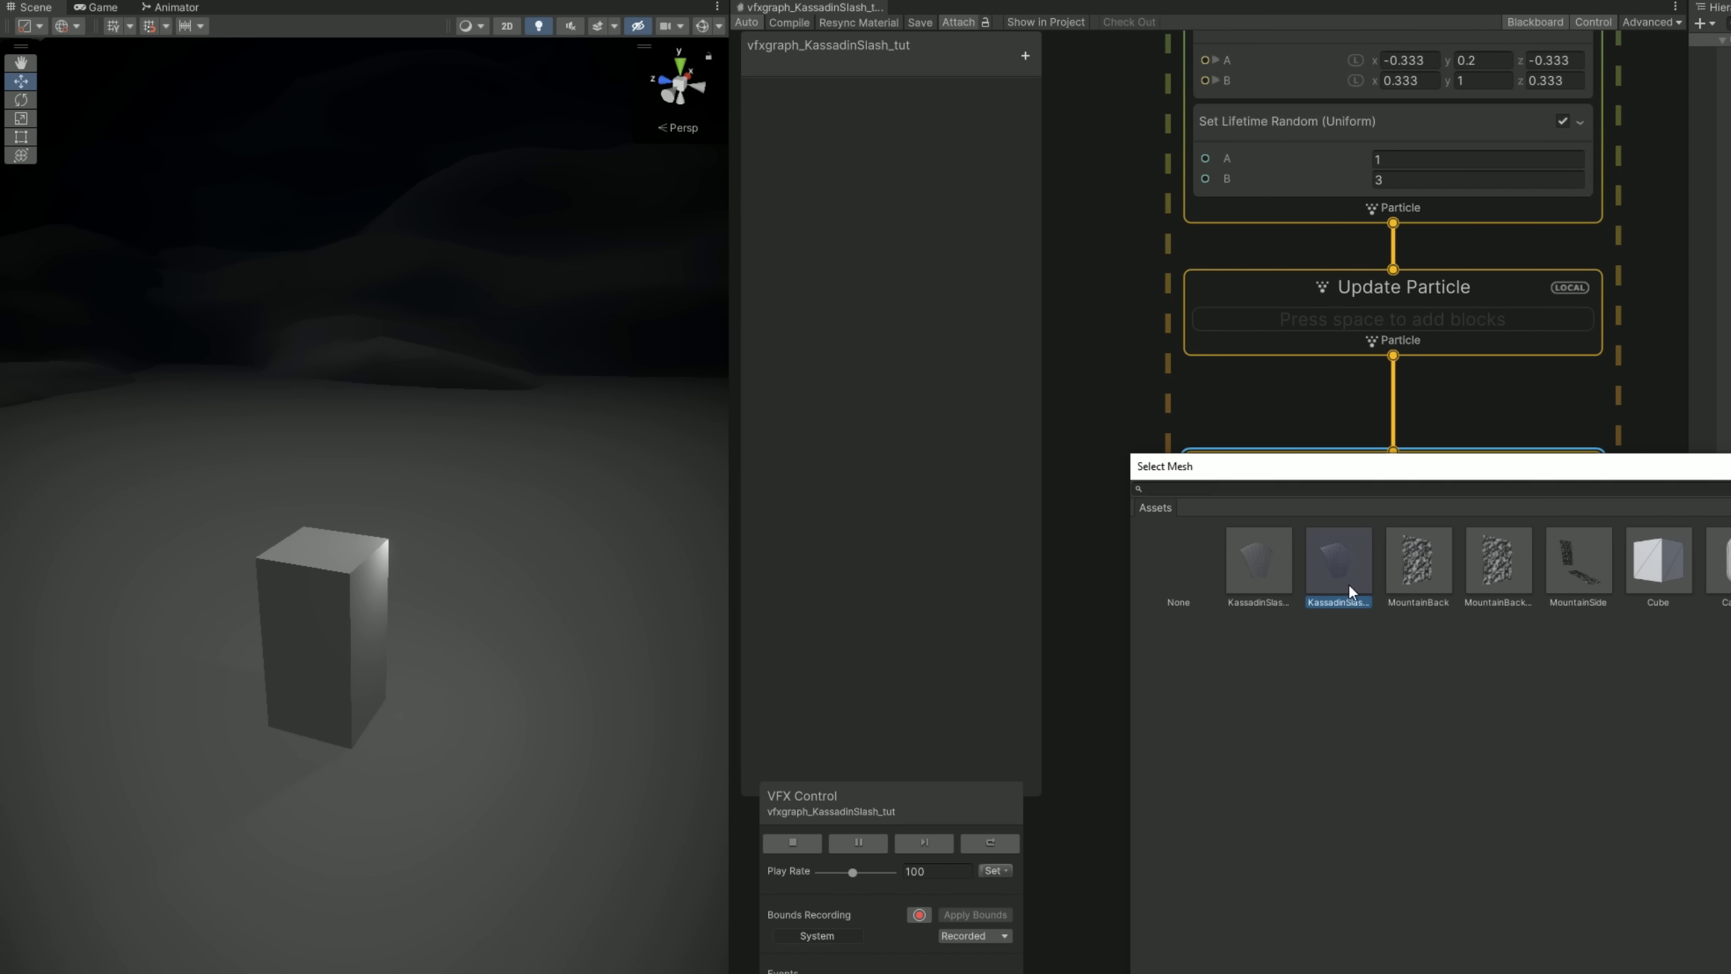
key(space)
text(set si)
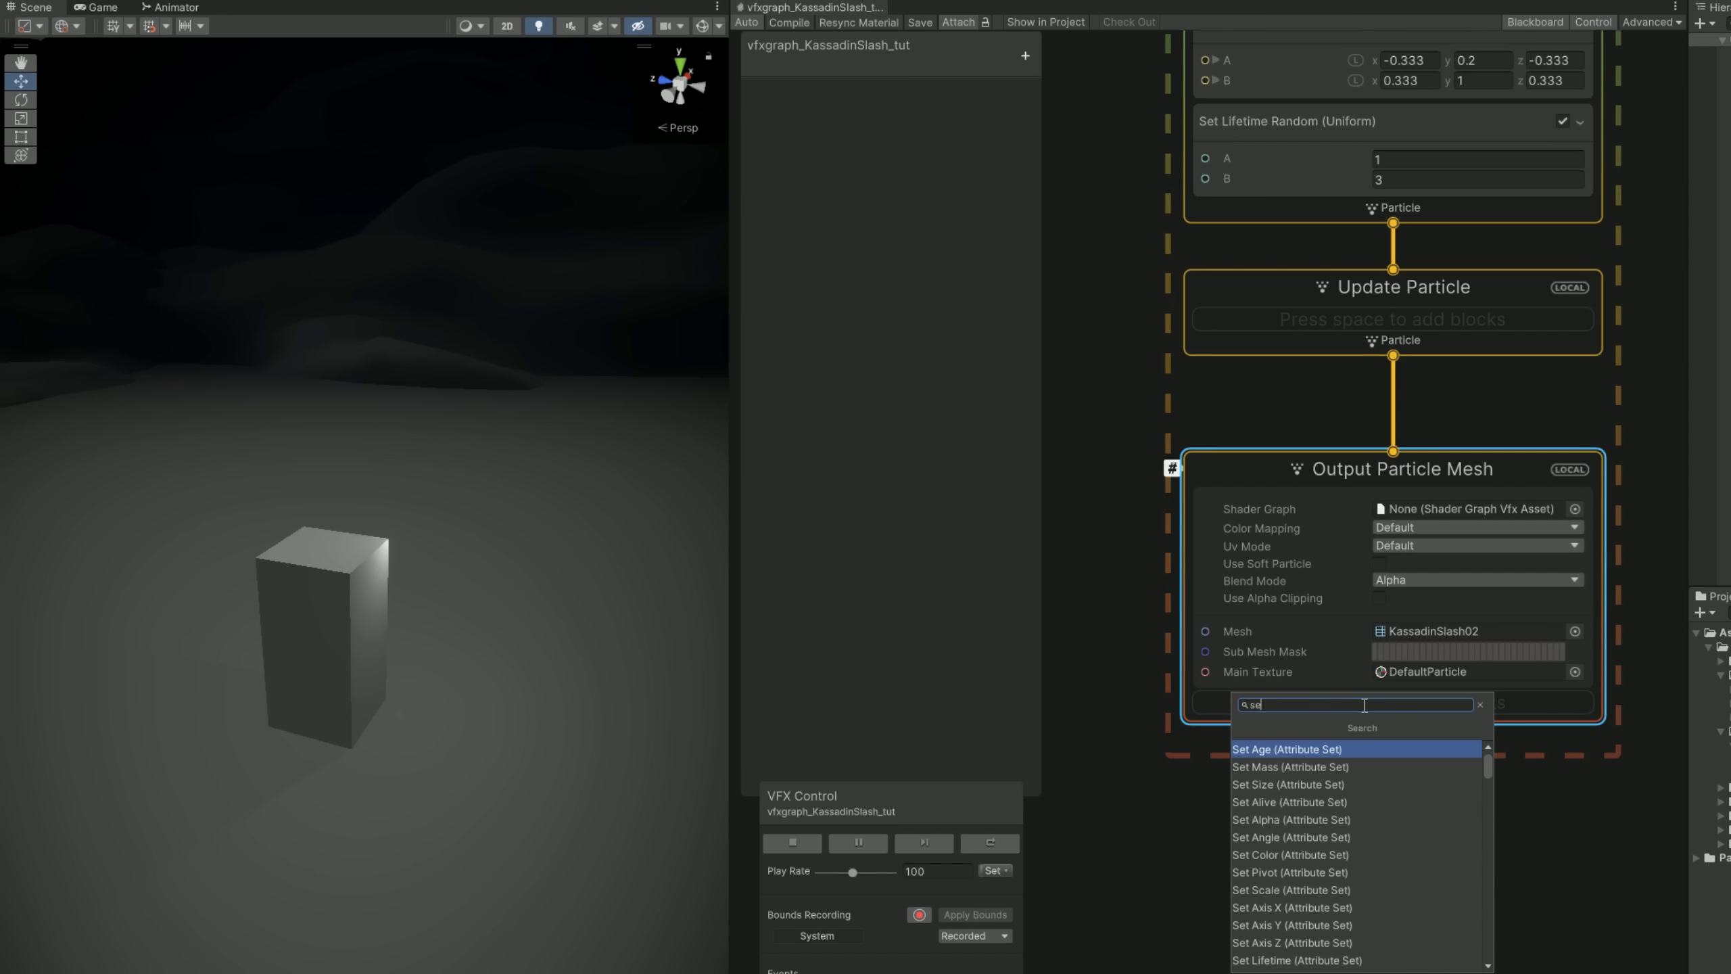
key(Return)
click(1406, 748)
text(1)
key(Return)
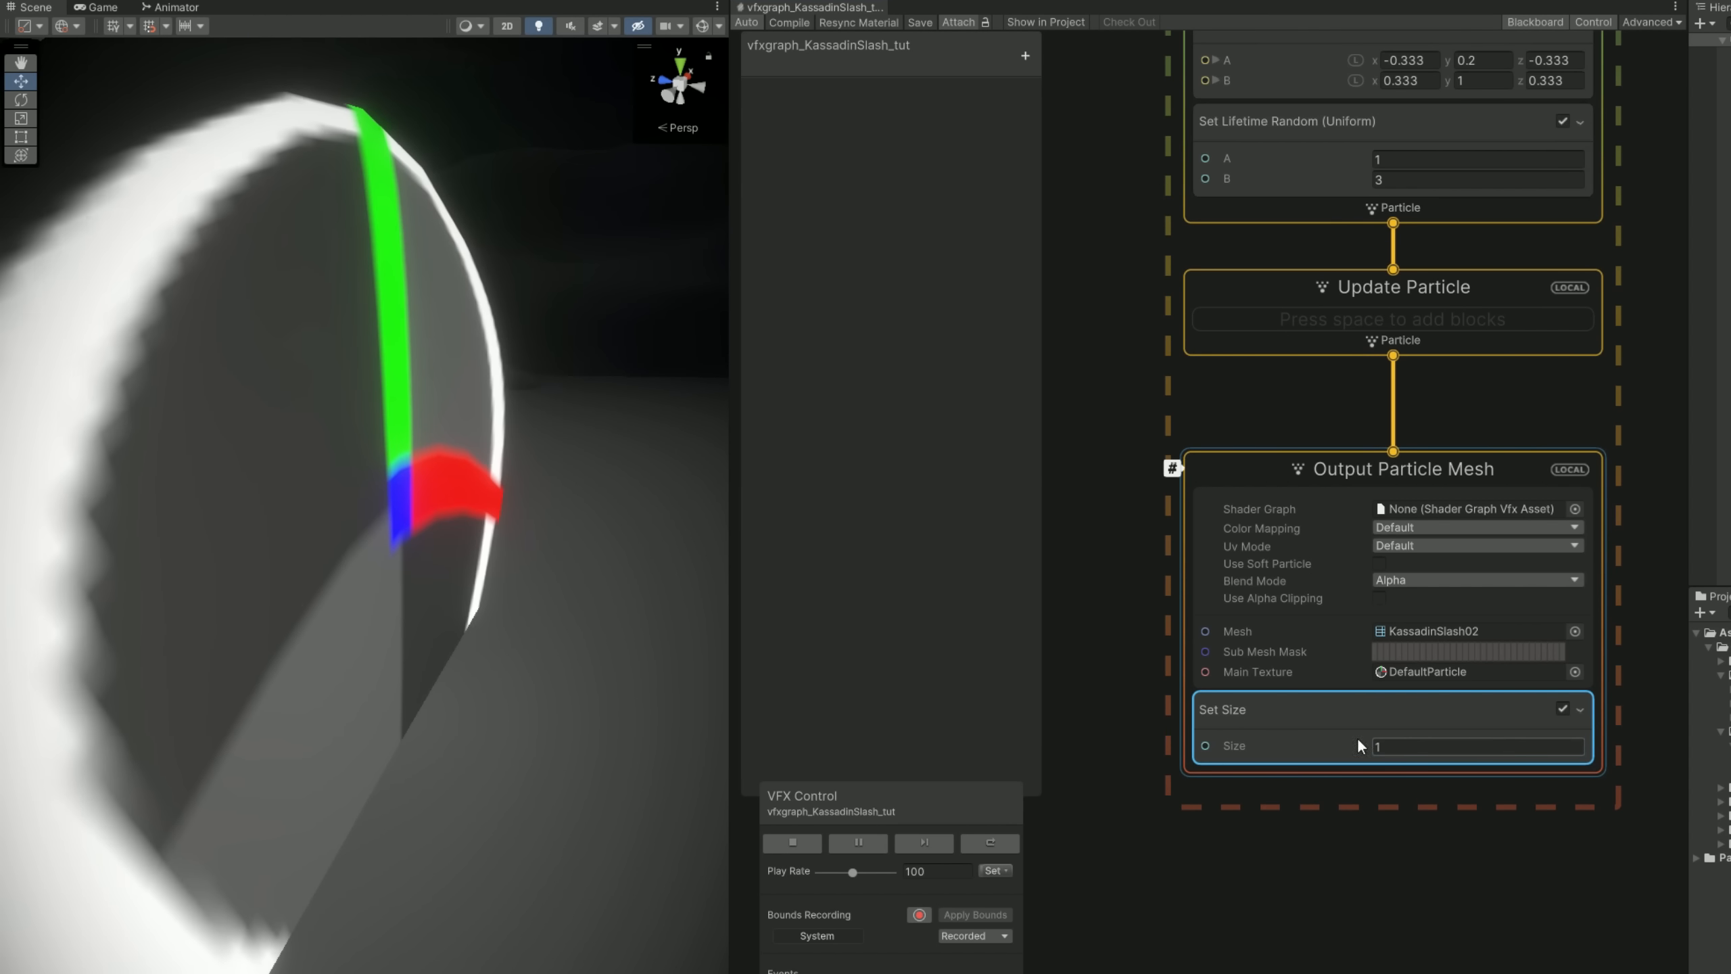
- Pause the effect and display the scene in Shaded Wireframe to examine the slash mesh
scroll(605, 818, down, 3)
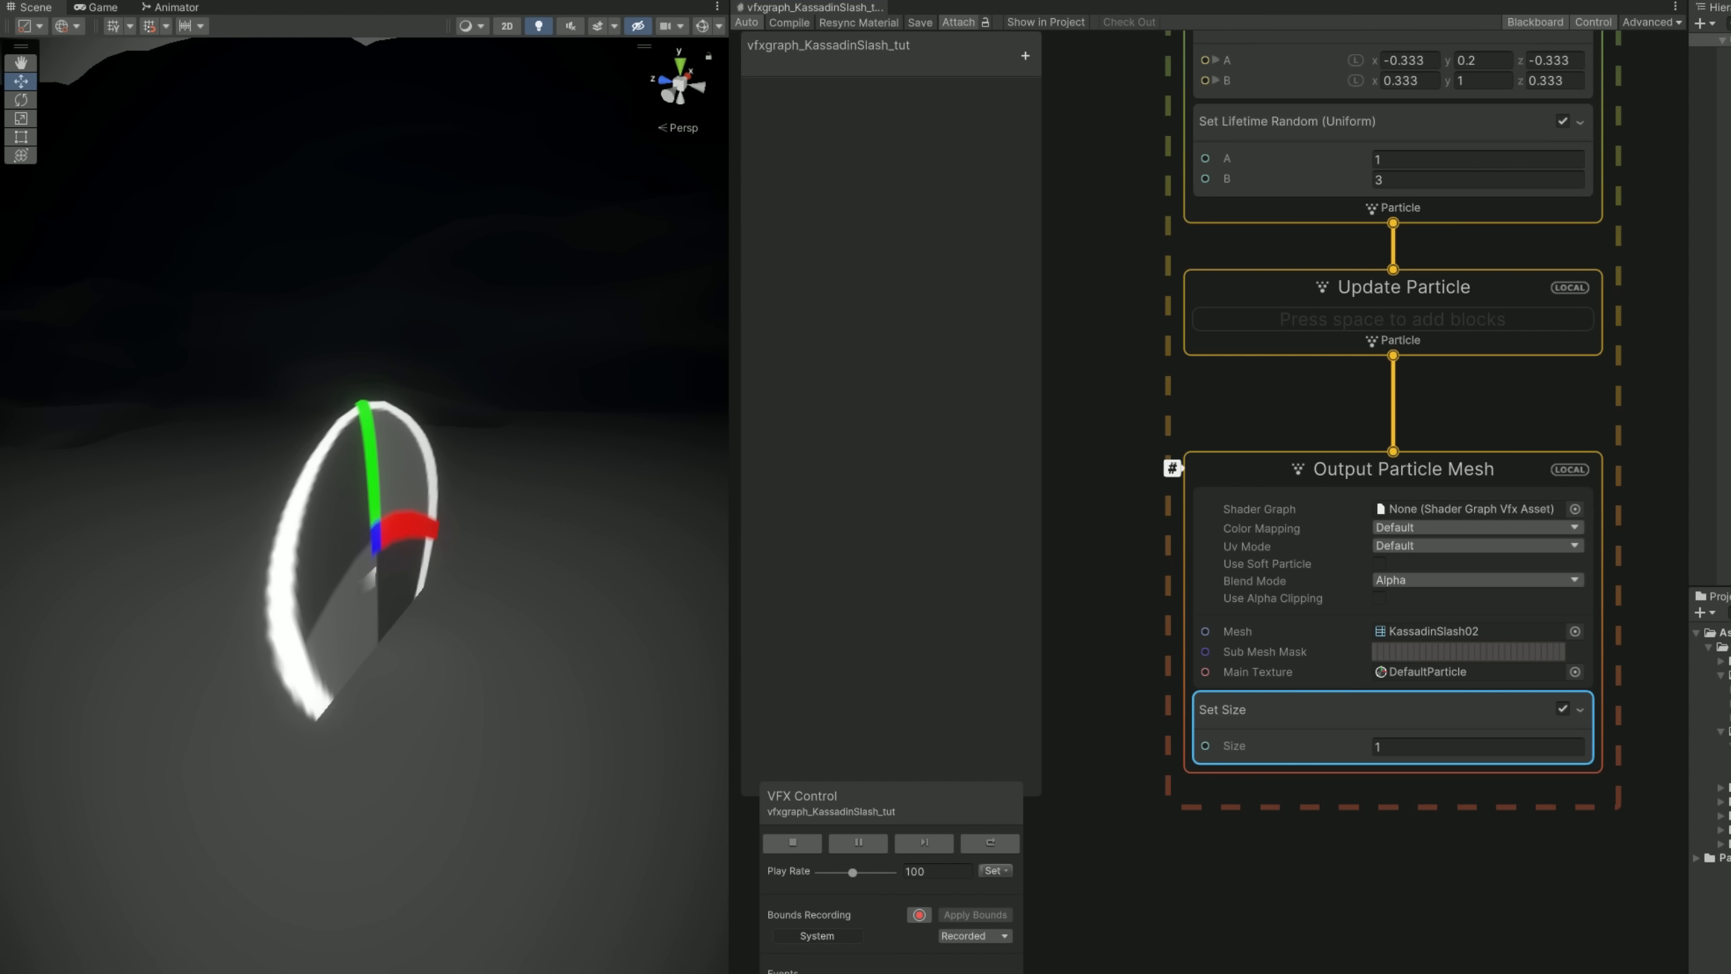
click(855, 843)
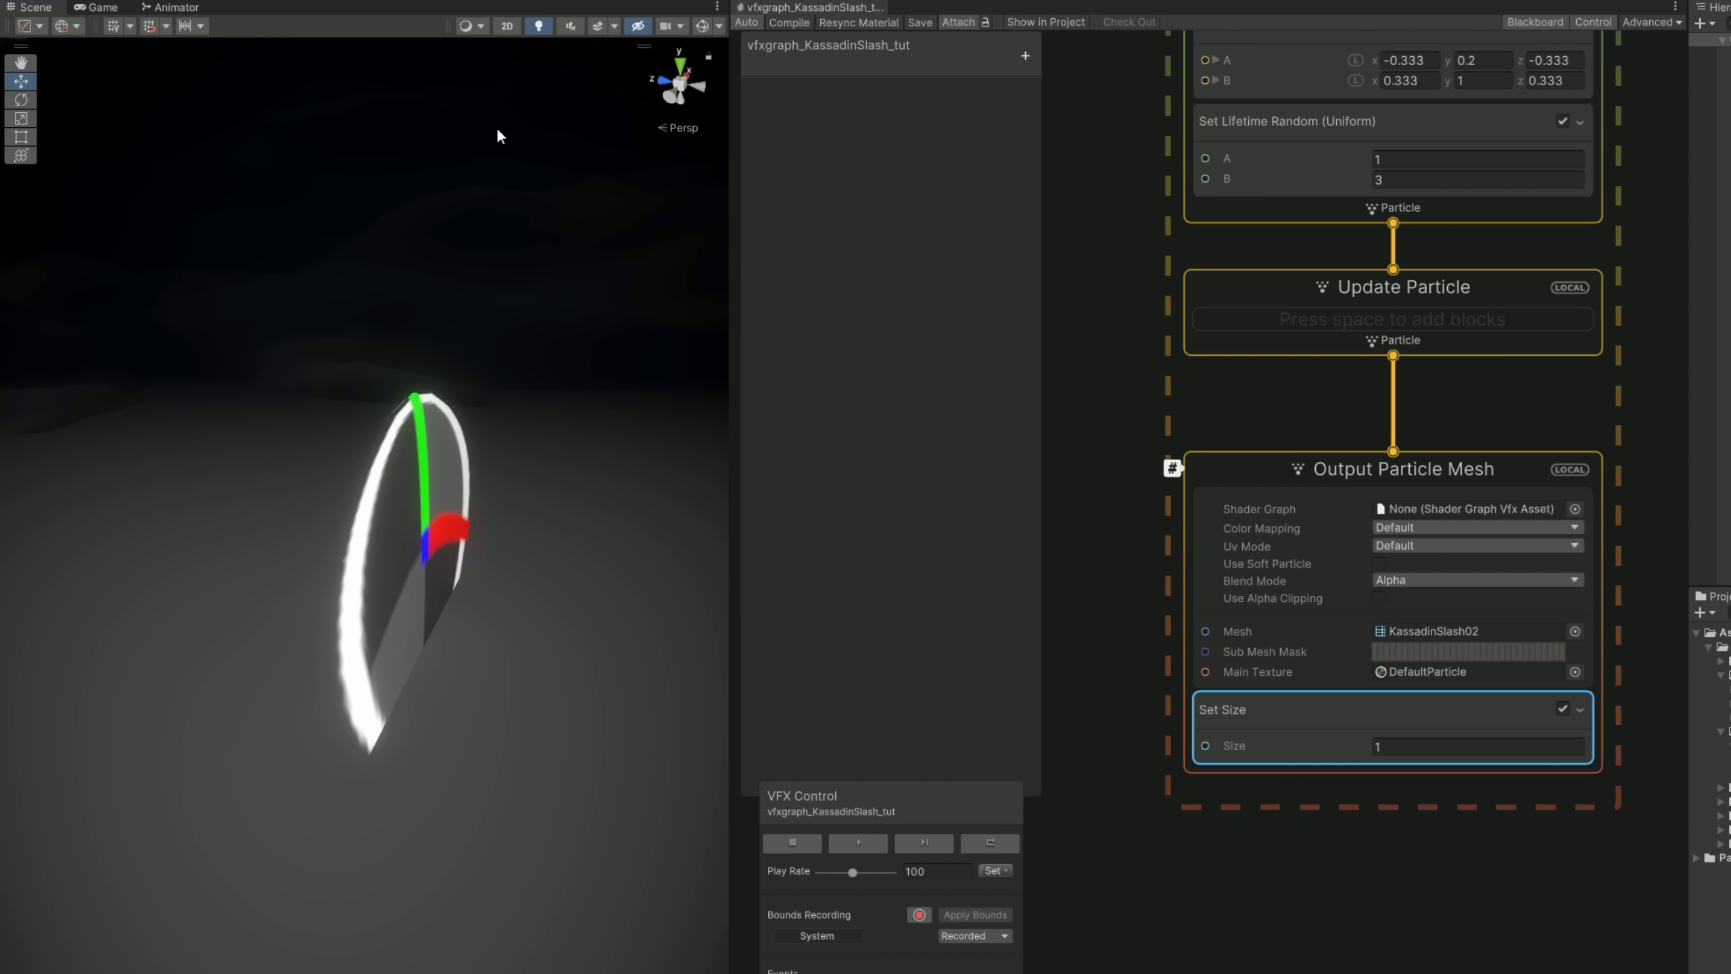
click(472, 28)
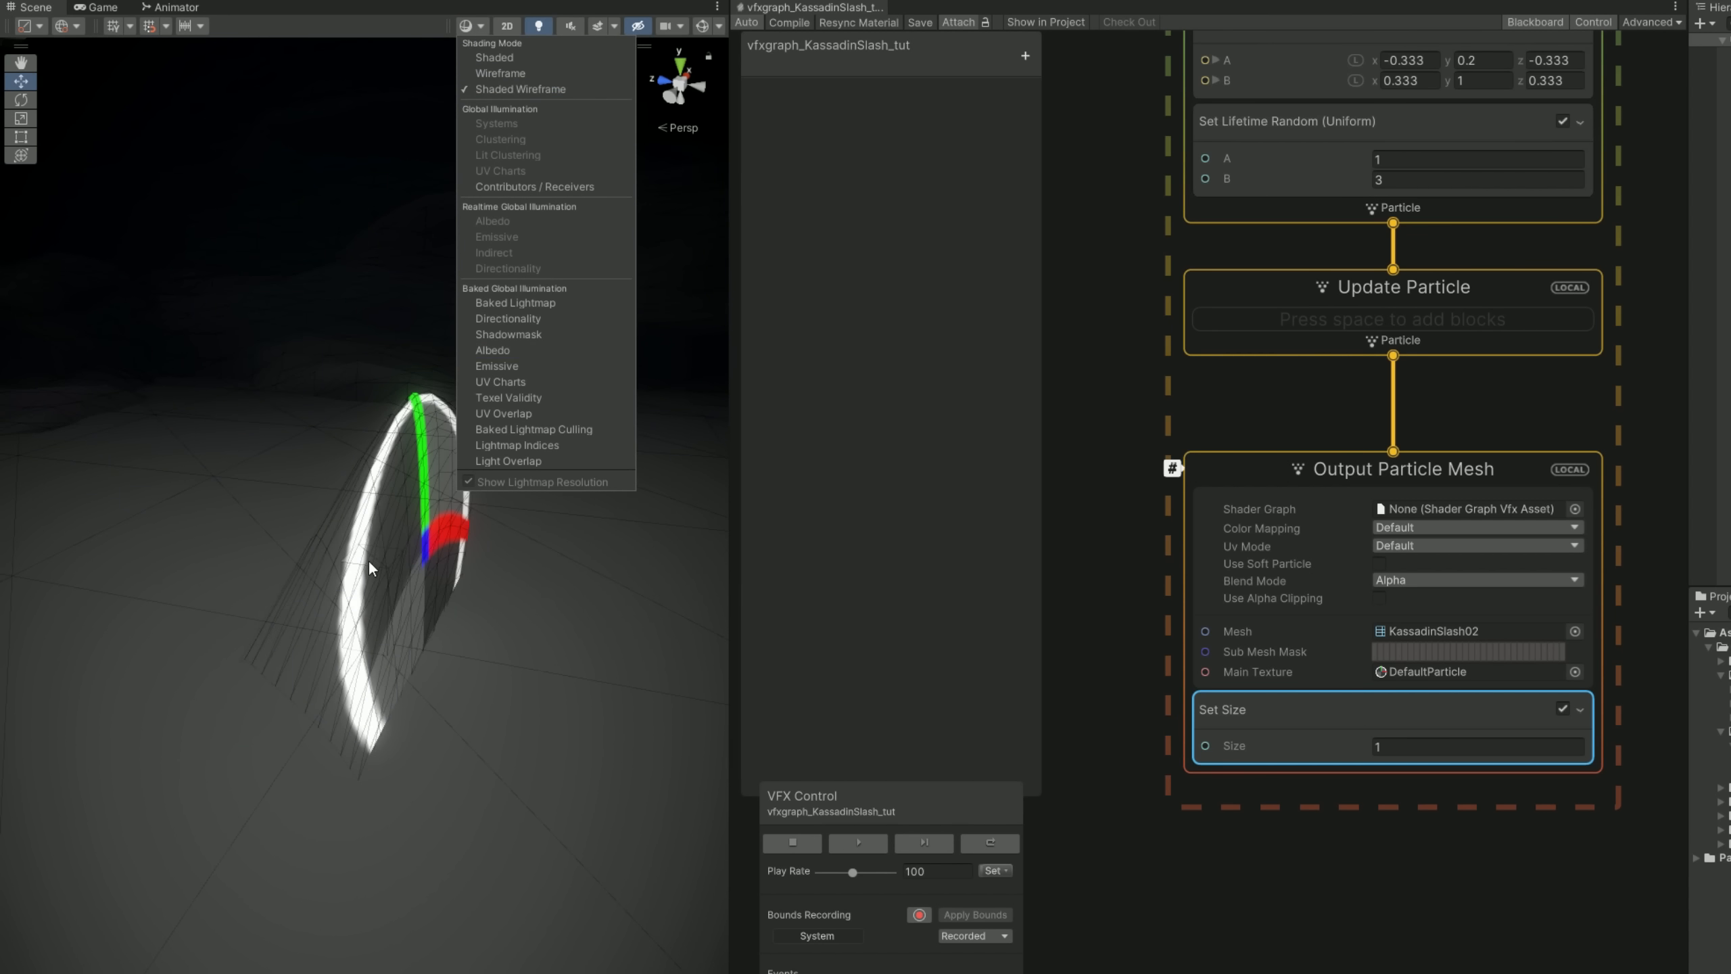
- Change the particle lifetime from random to a constant 1 and delete the Set Velocity Random block from Initialize Particle
mouse_move(374, 561)
alt+mouse_down()
mouse_move(497, 573)
mouse_move(247, 583)
mouse_move(491, 568)
mouse_move(357, 572)
alt+mouse_up()
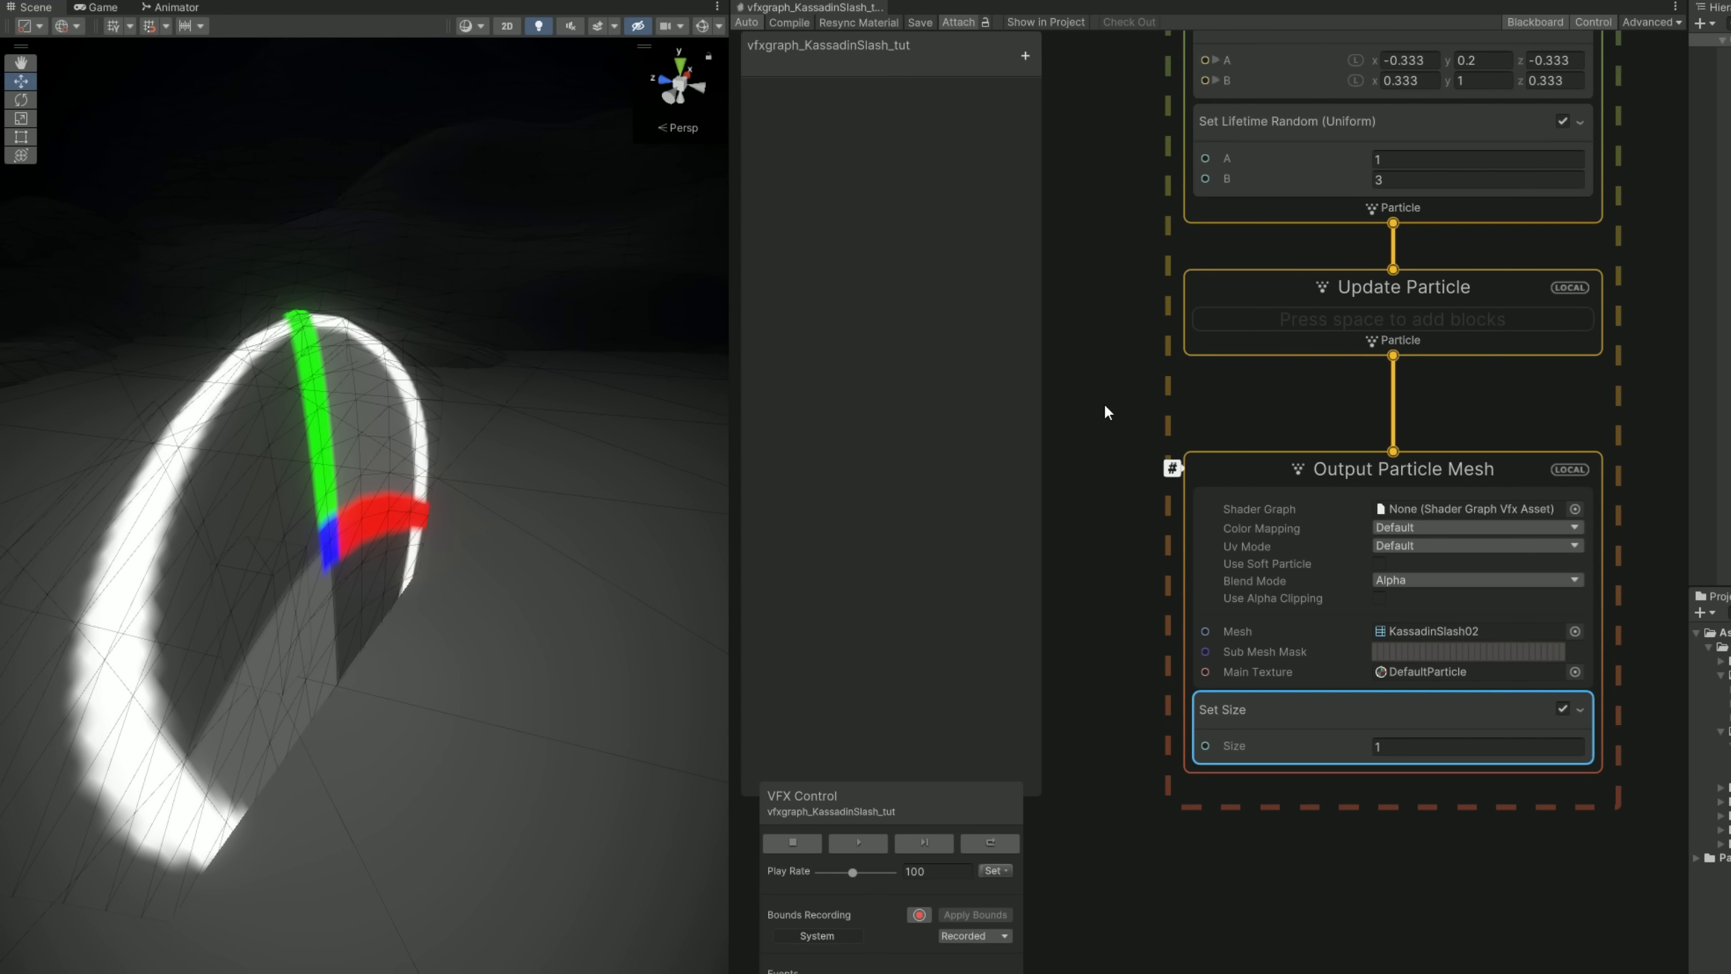
middle_drag(1104, 403, 1107, 639)
click(1414, 379)
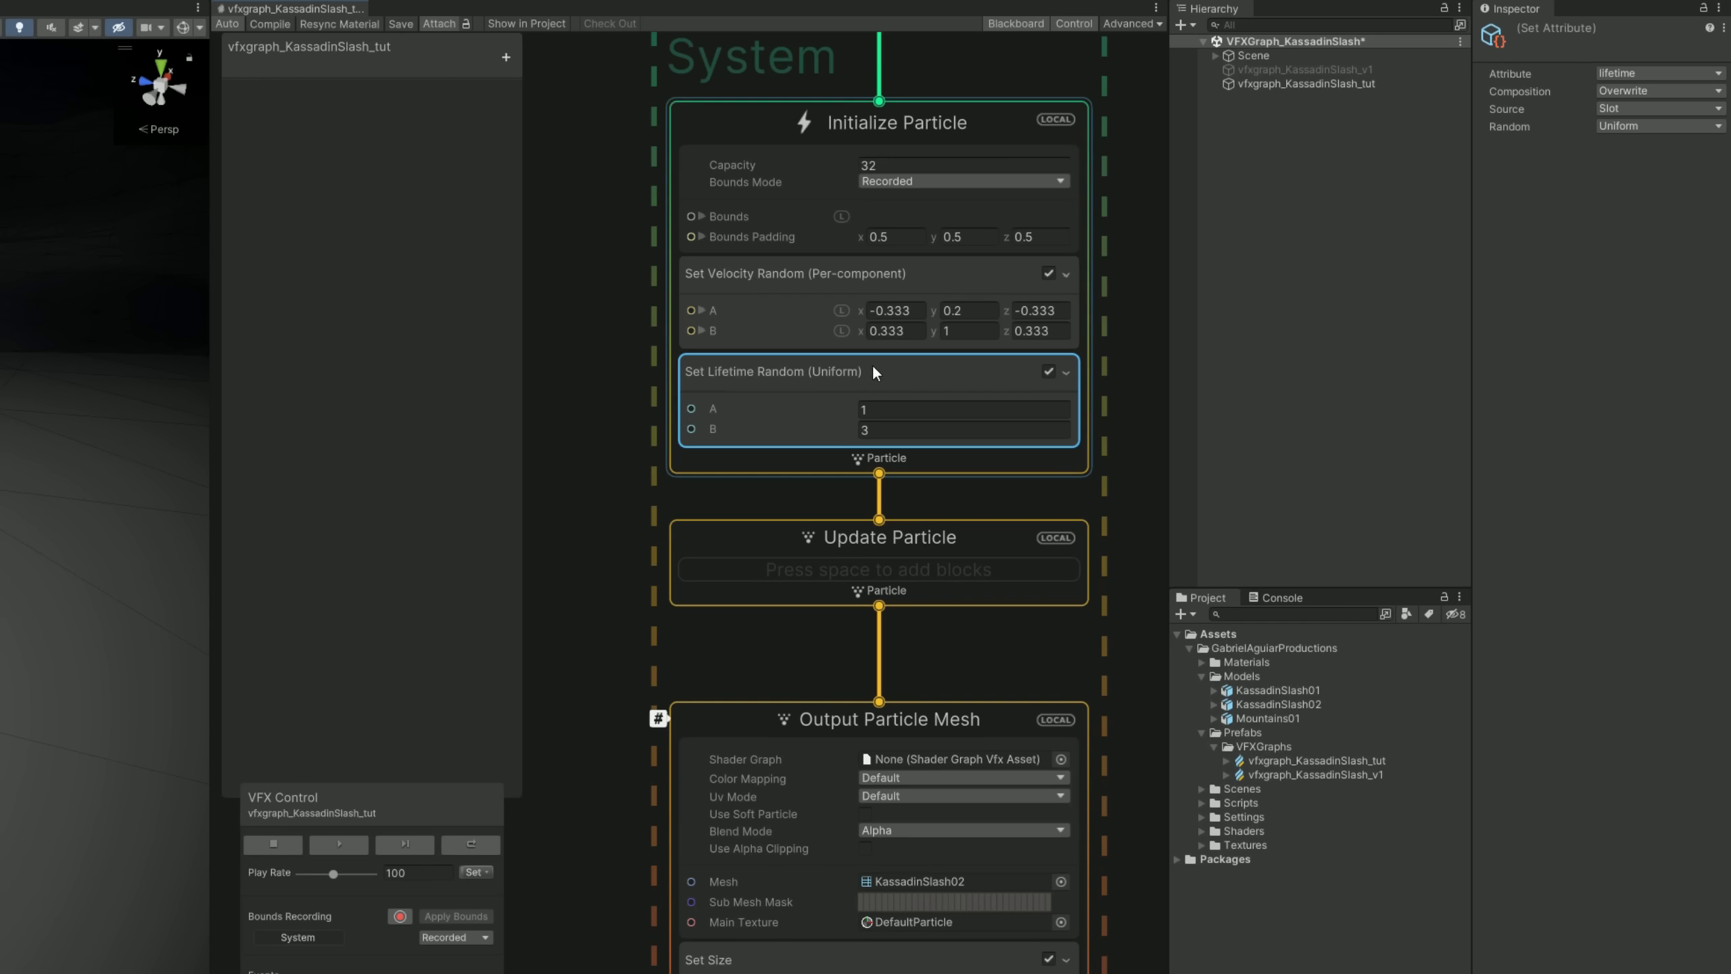
click(1663, 125)
click(1628, 121)
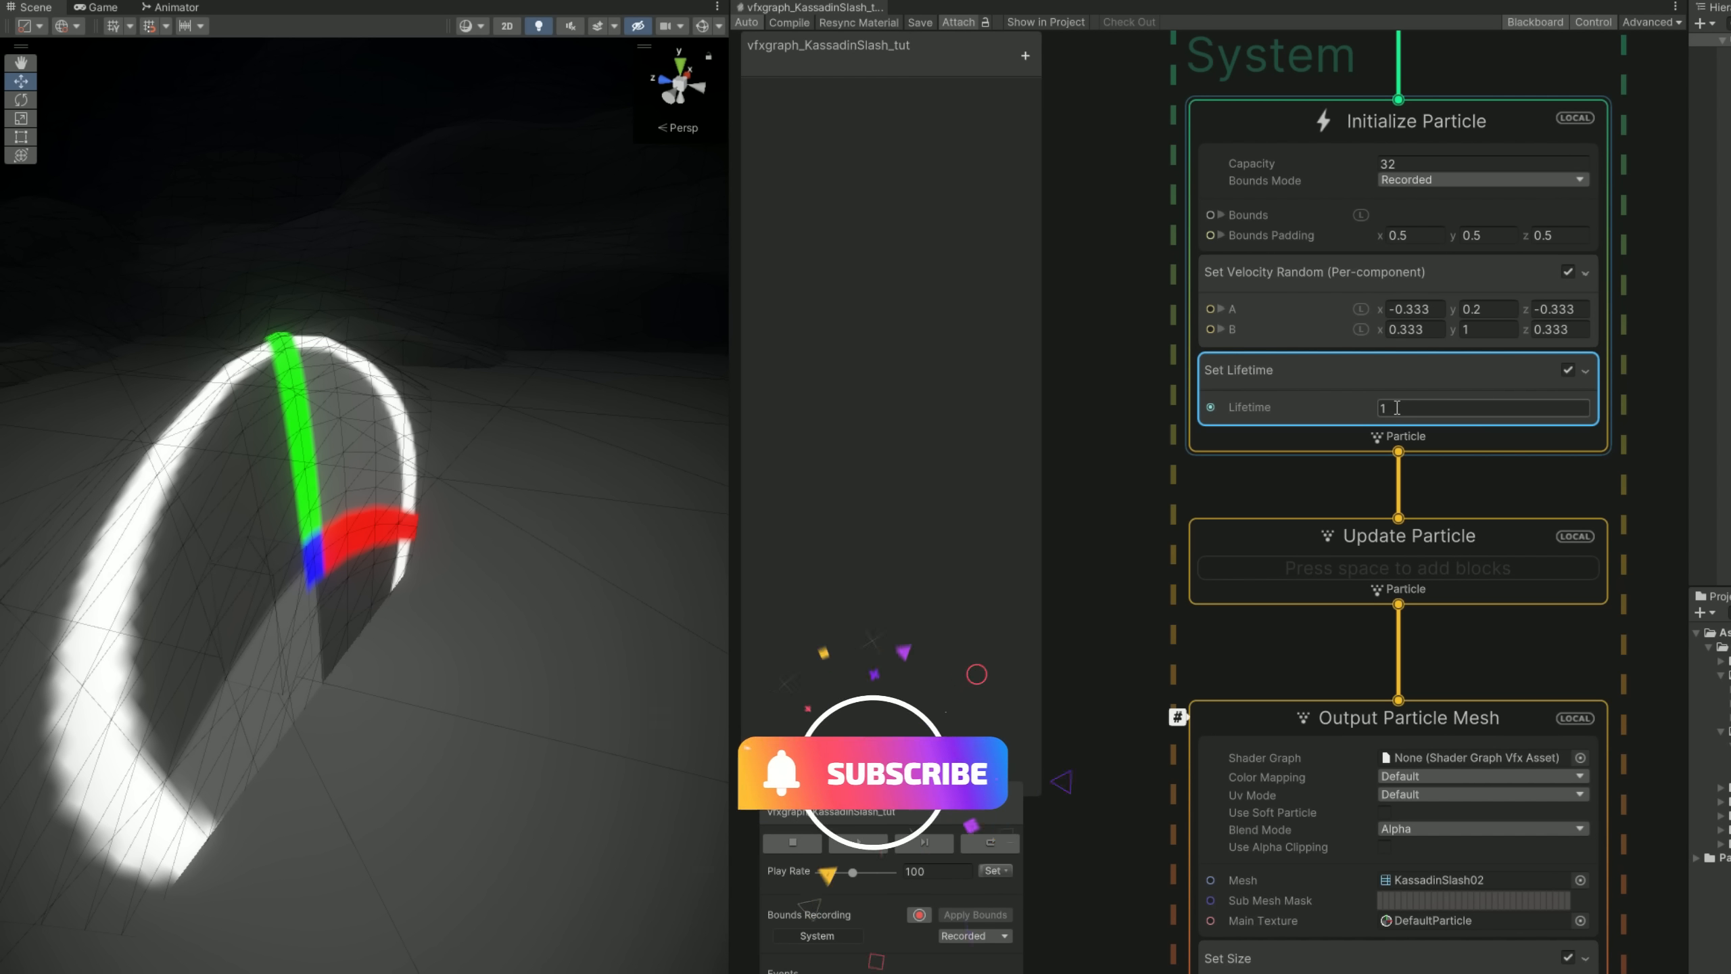
click(1312, 283)
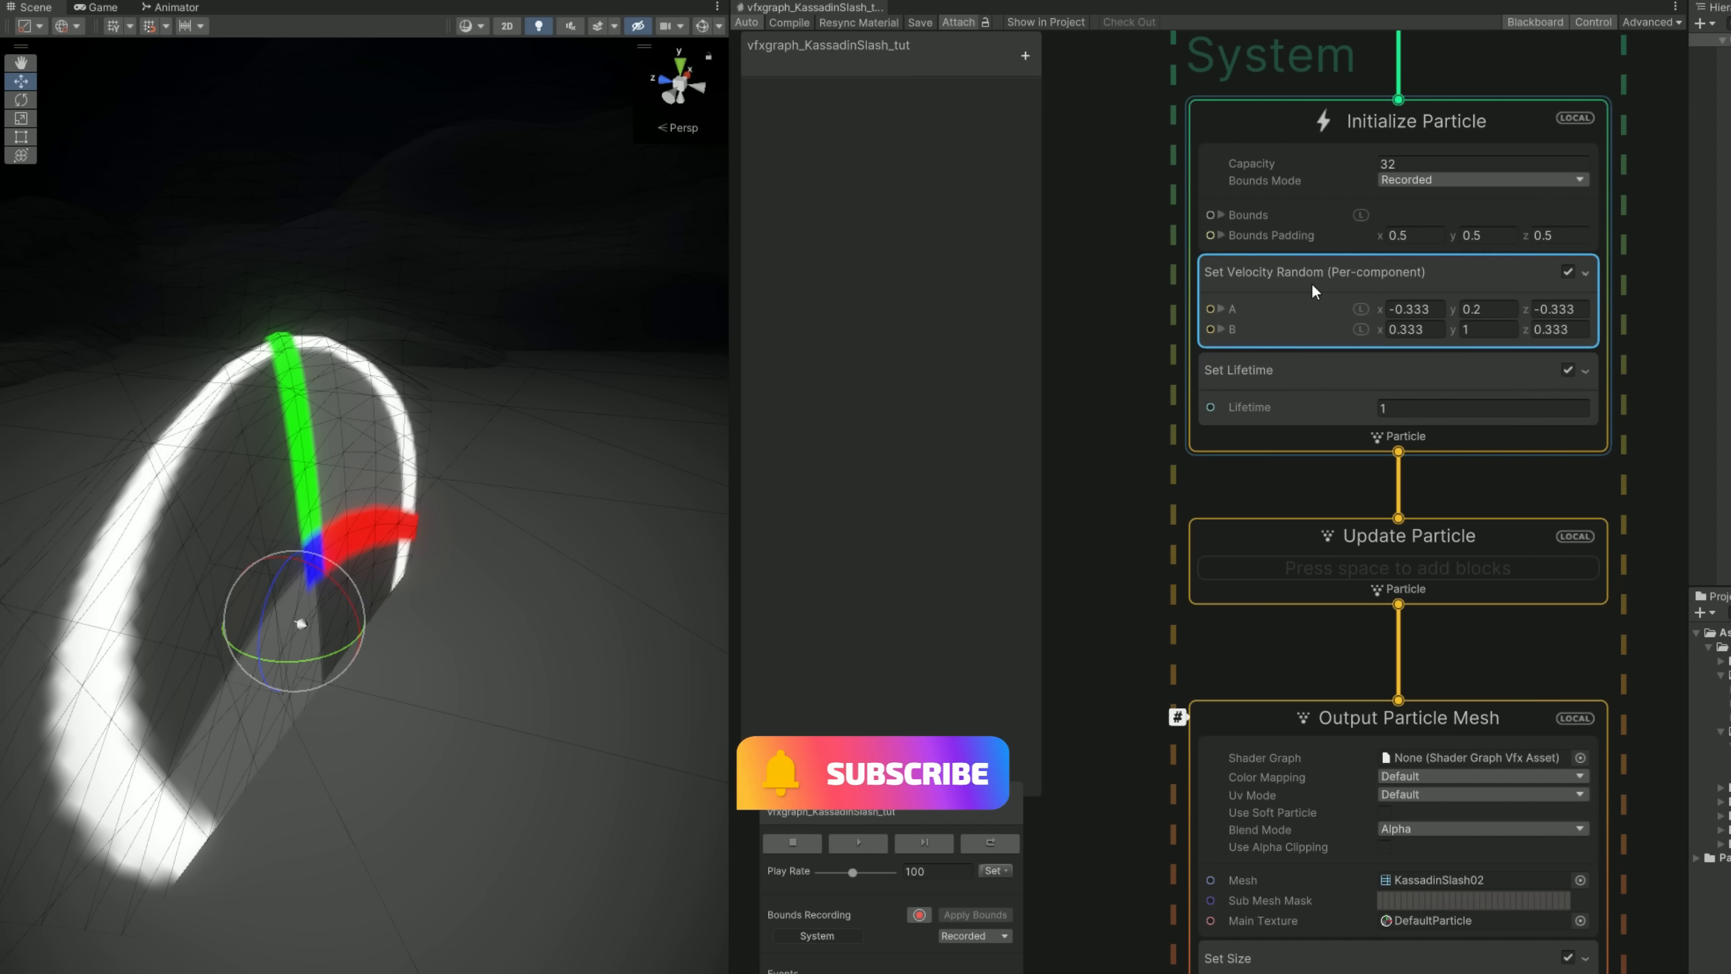
key(Delete)
- Add a Set Angle block to Initialize Particle with an X angle of -90
click(1275, 332)
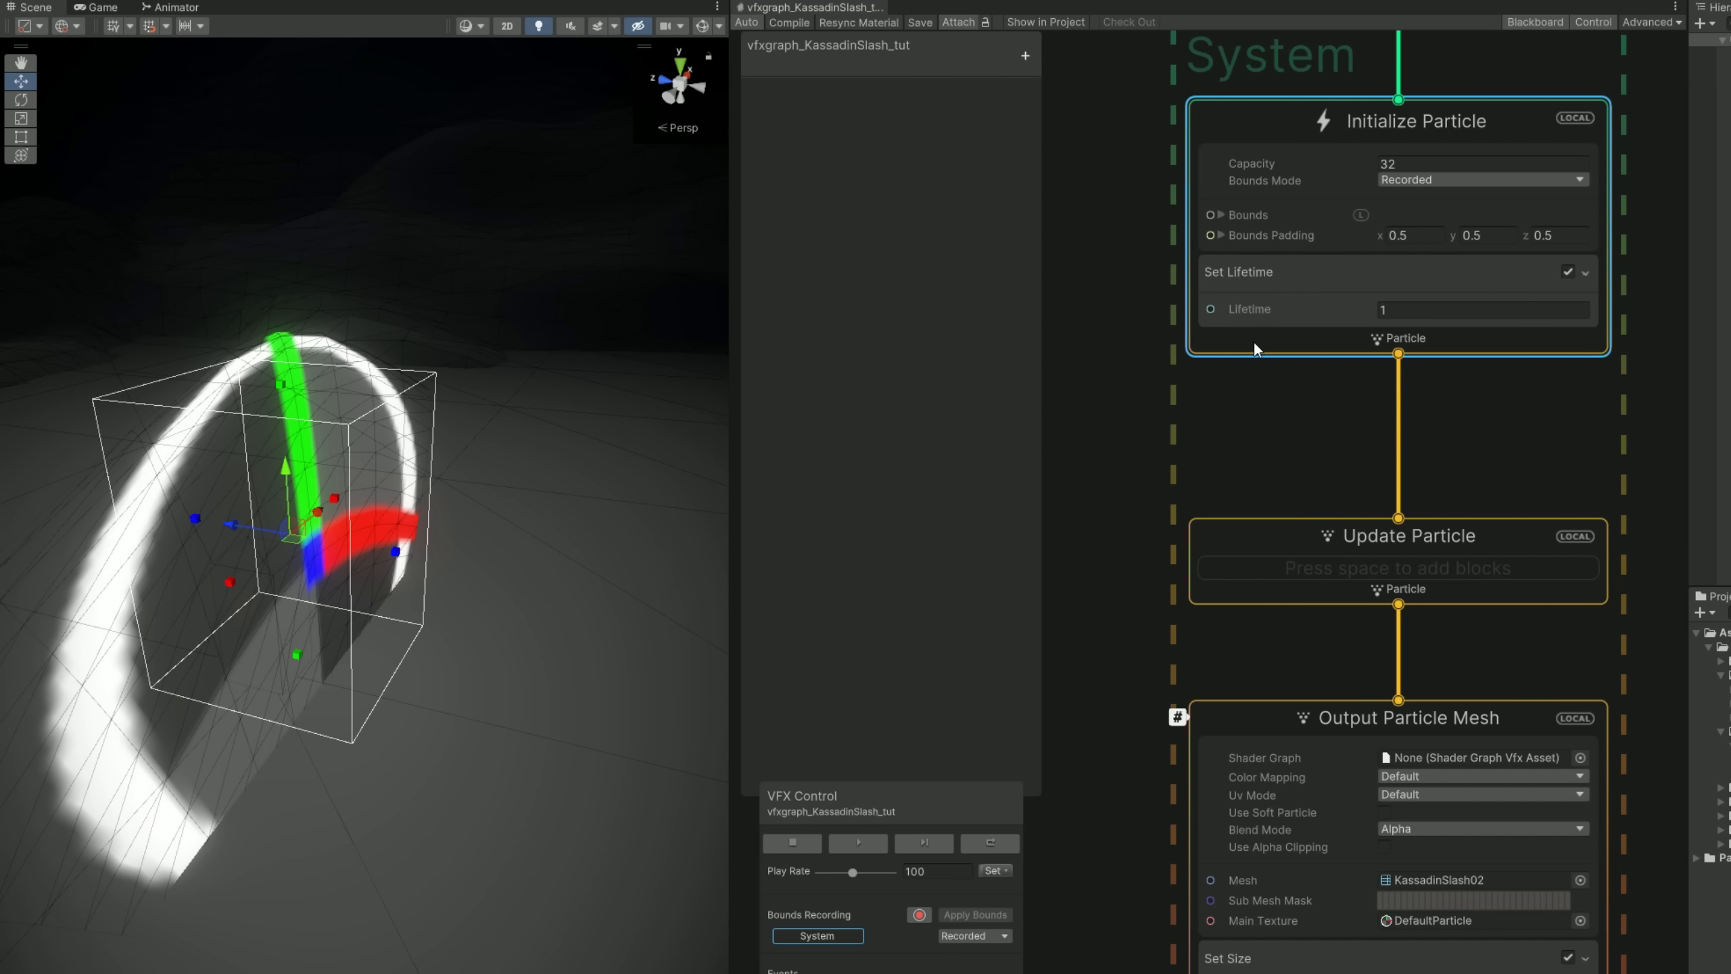
key(space)
text(set angle)
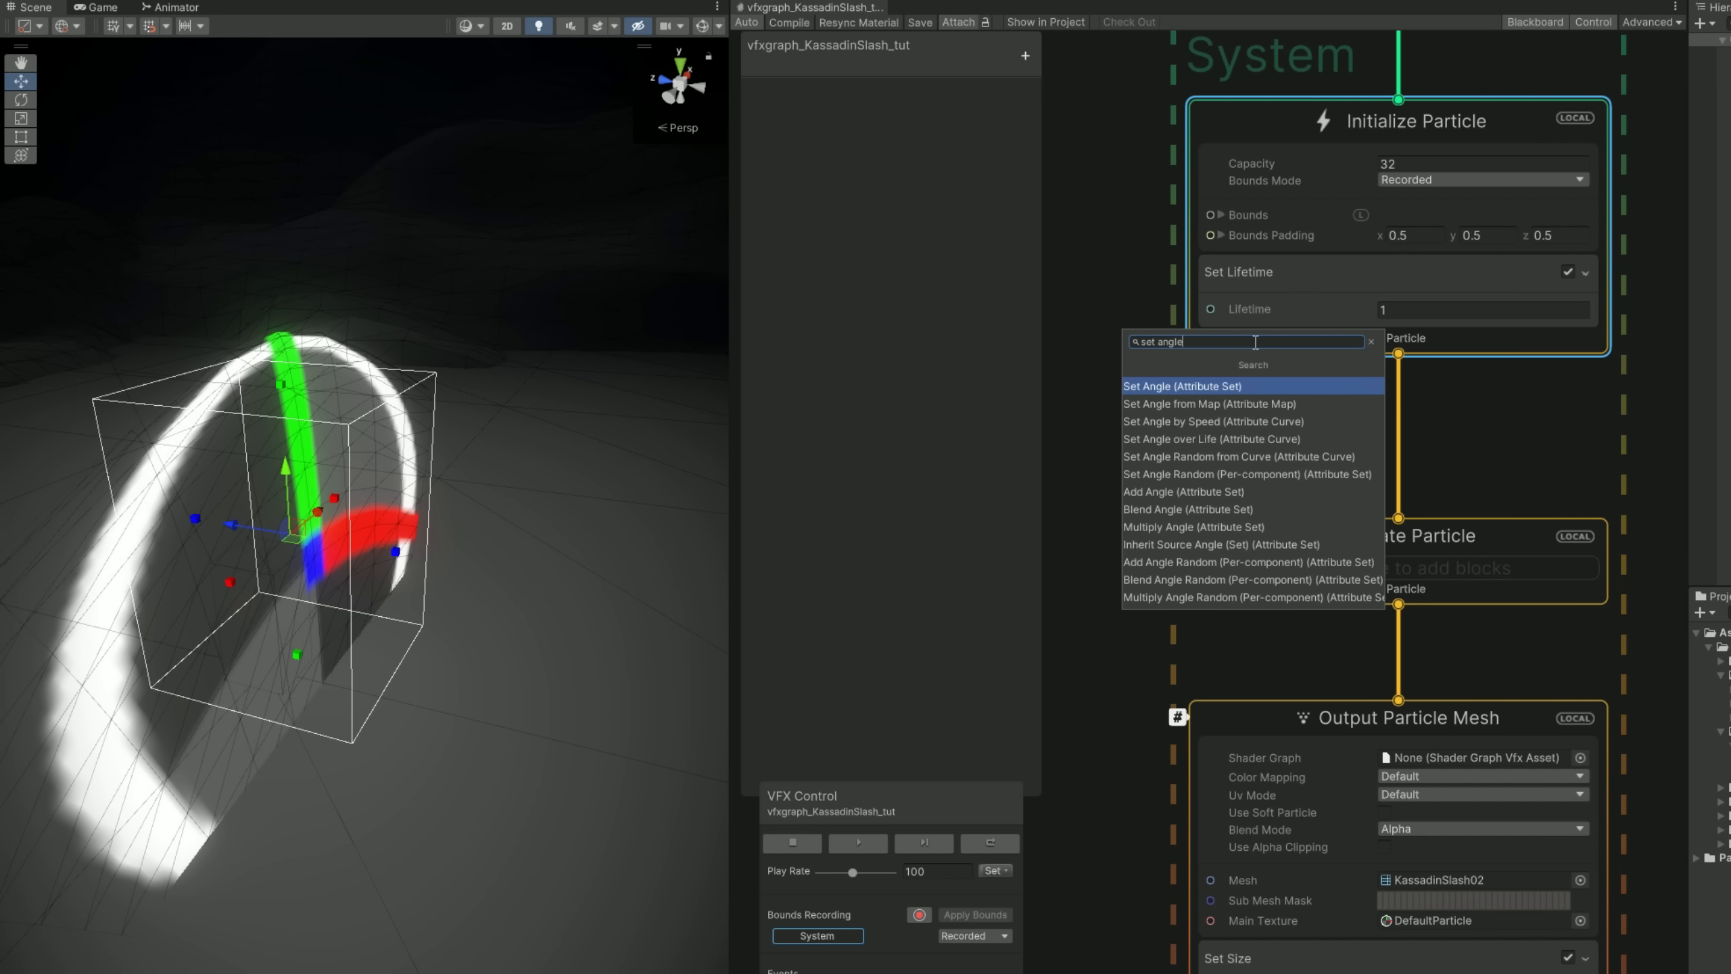
key(Return)
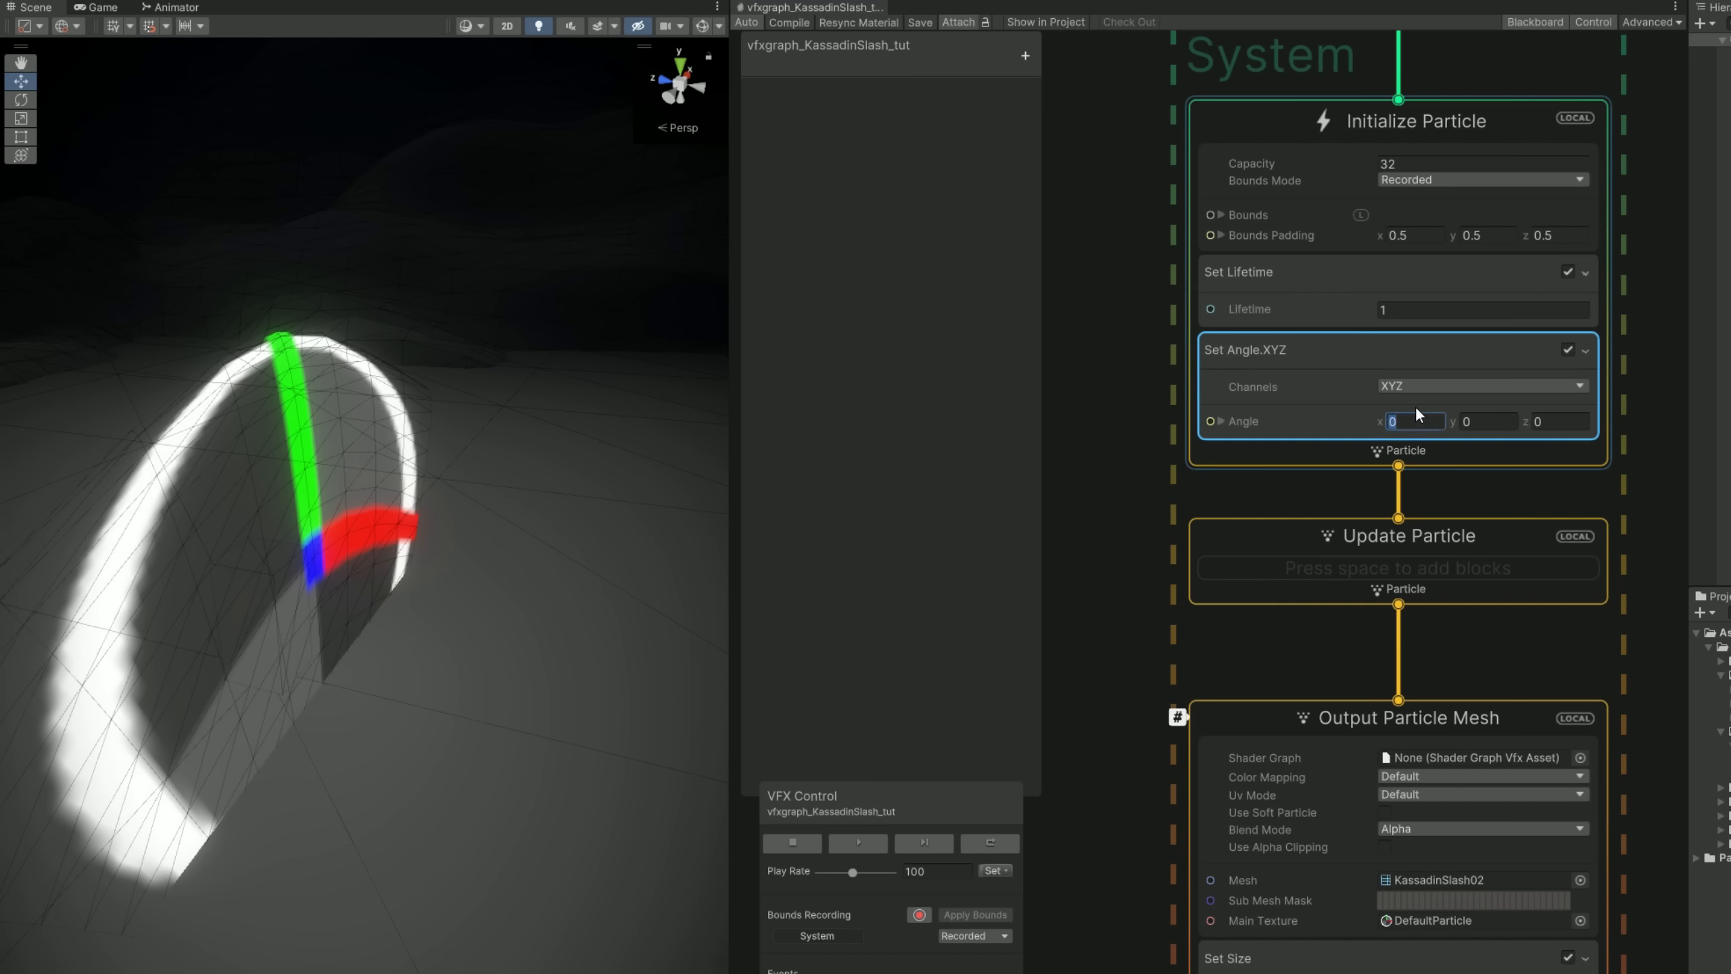
- Replay the effect and examine the rotated slash mesh relative to the box in the scene
click(858, 843)
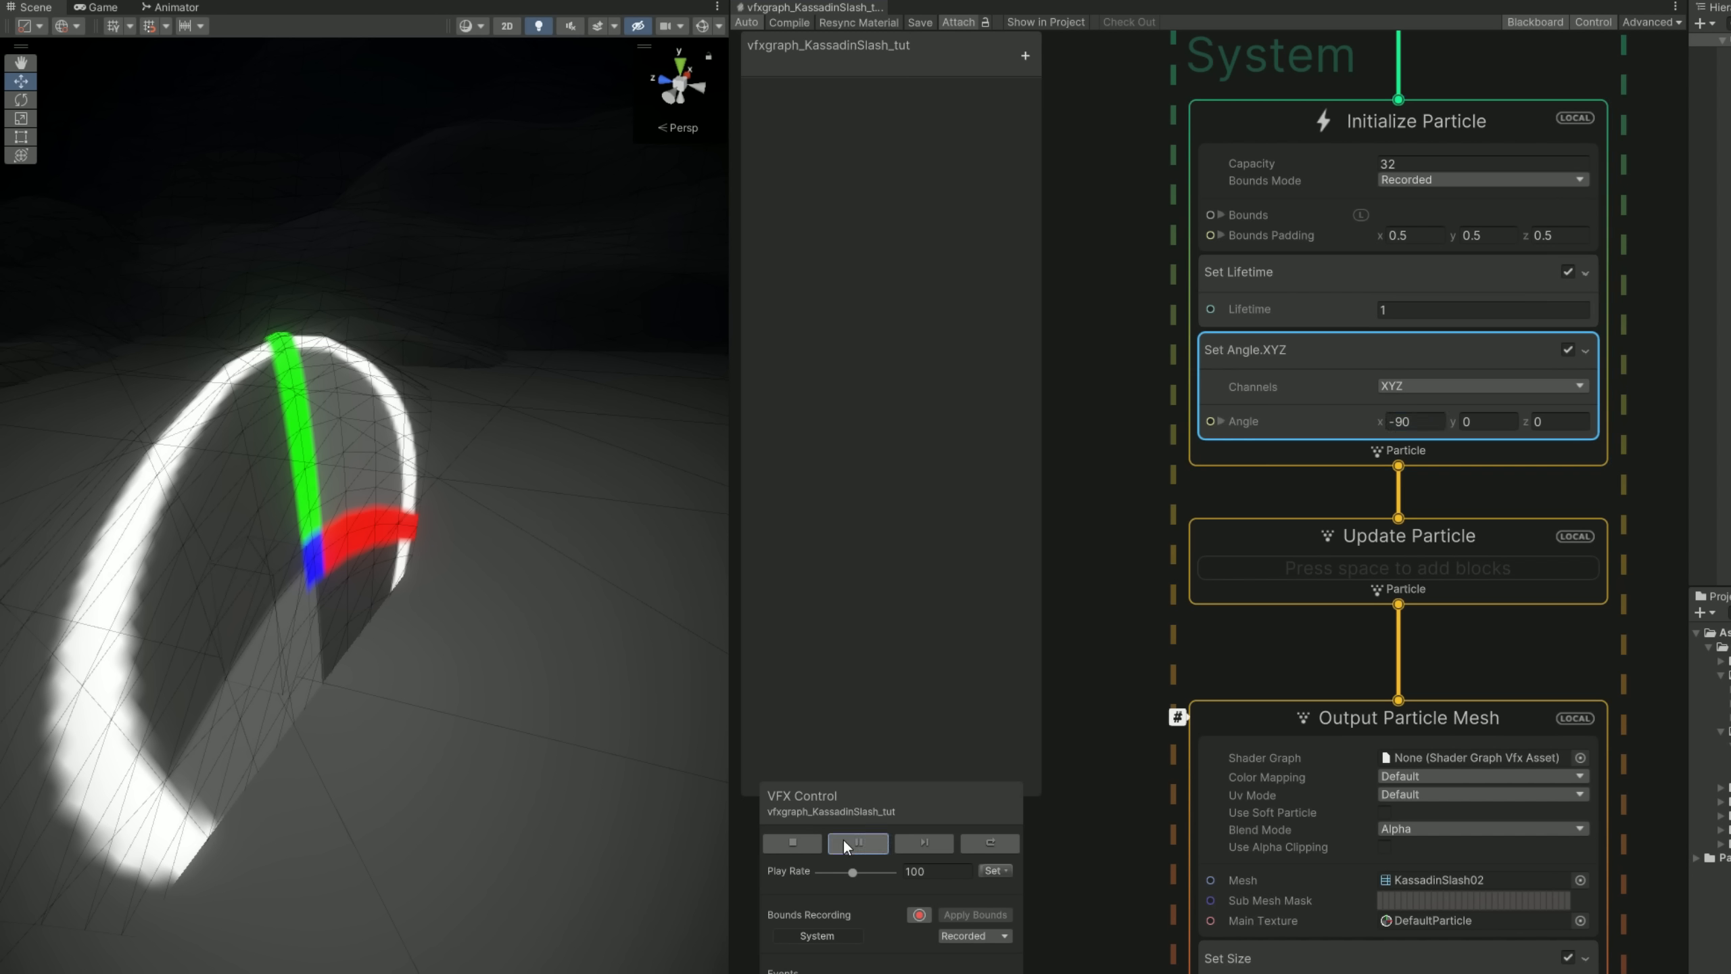
click(814, 971)
right_drag(455, 672, 522, 726)
key(a)
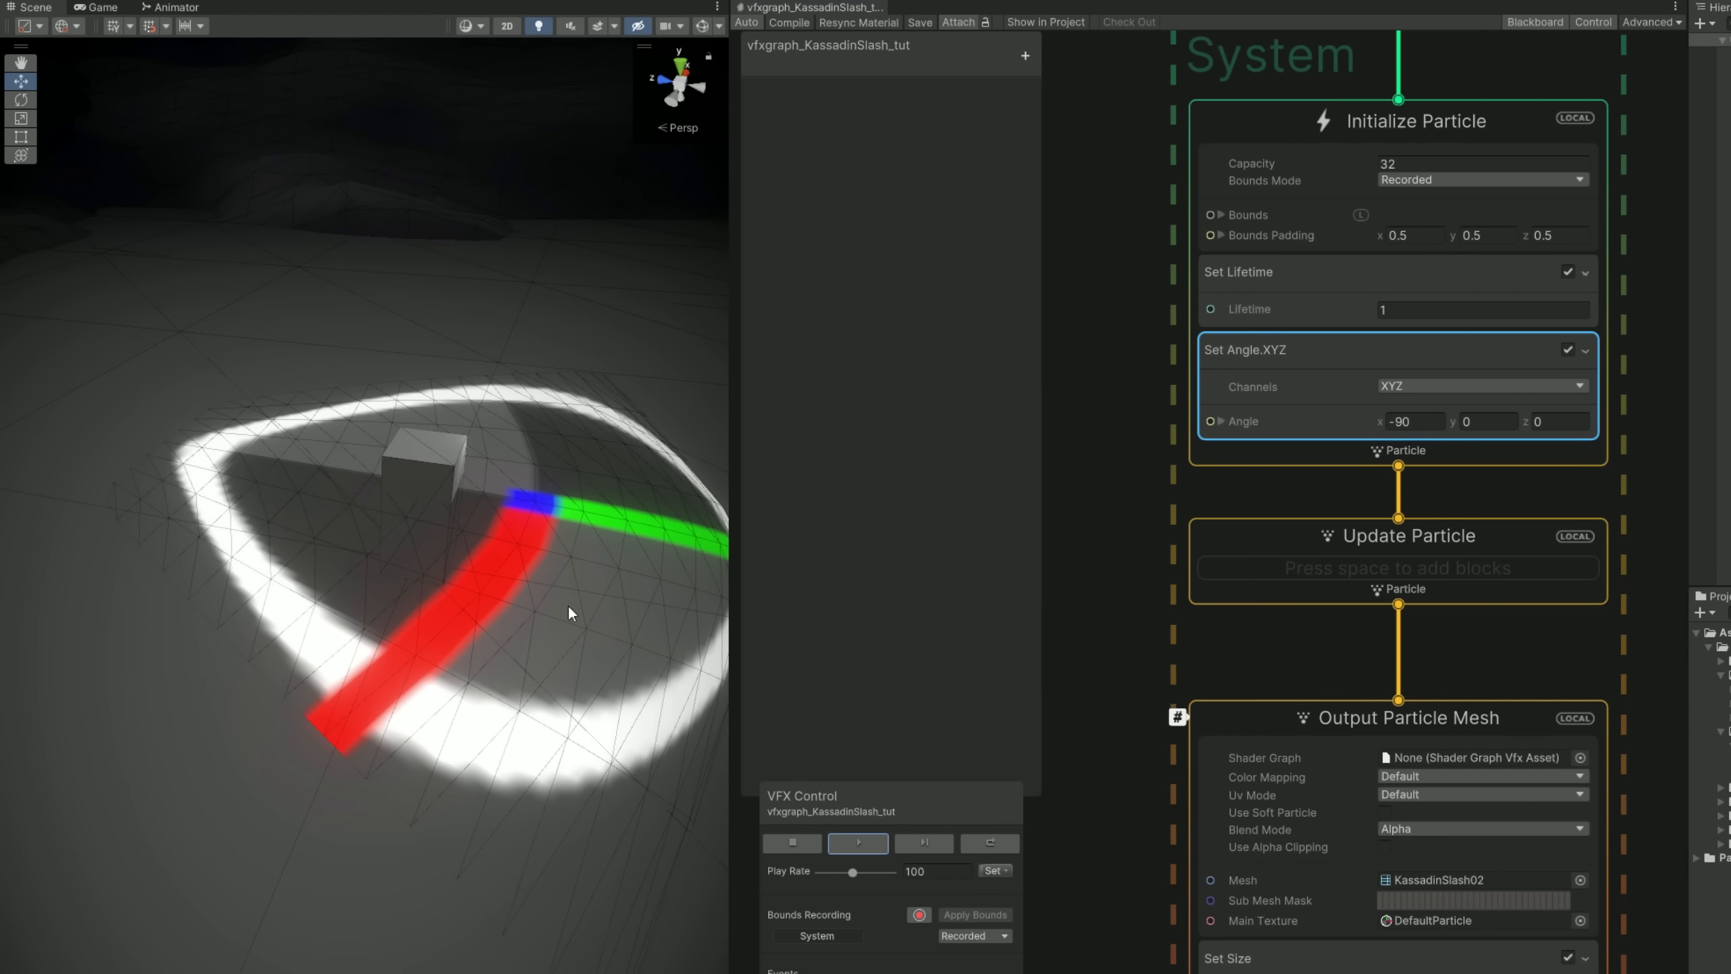
mouse_move(488, 535)
right_down()
mouse_move(510, 565)
mouse_move(506, 551)
right_up()
key(s)
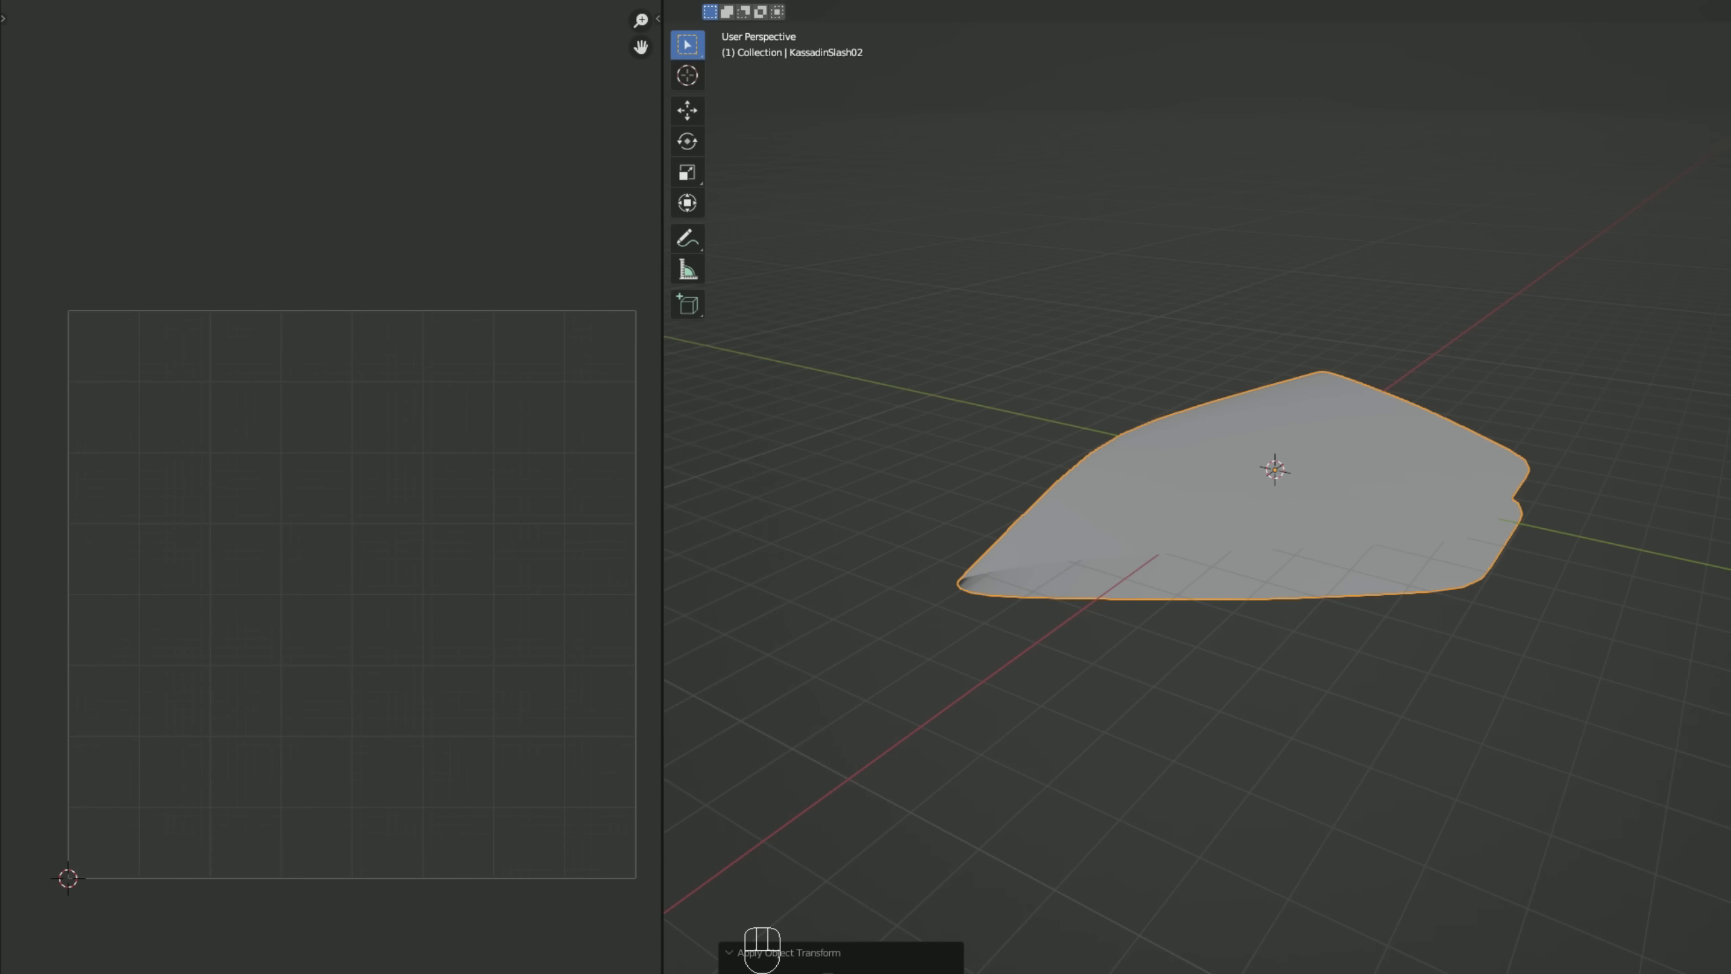
- Switch to Blender, select the corner vertices at the open end of KassadinSlash02, and snap the 3D cursor to them
middle_drag(1275, 518, 992, 571)
key(Tab)
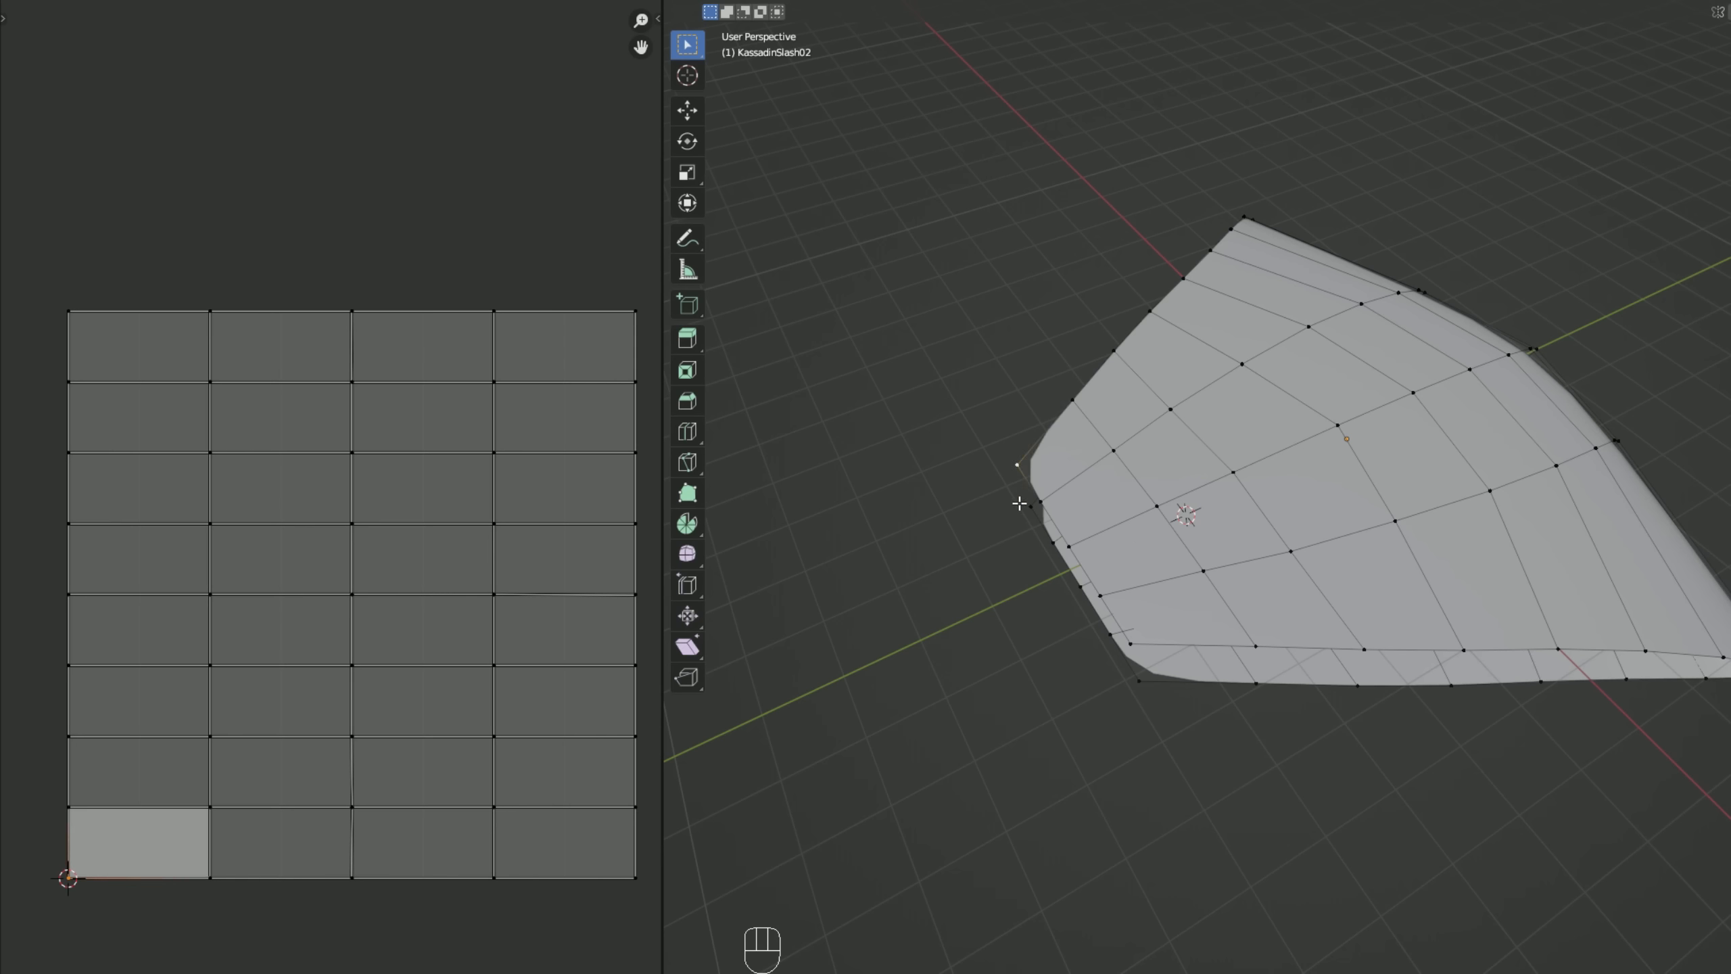
shift+right_click(1020, 508)
shift+right_click(1128, 682)
shift+right_click(1124, 651)
middle_drag(1151, 569, 1047, 579)
key(shift+s)
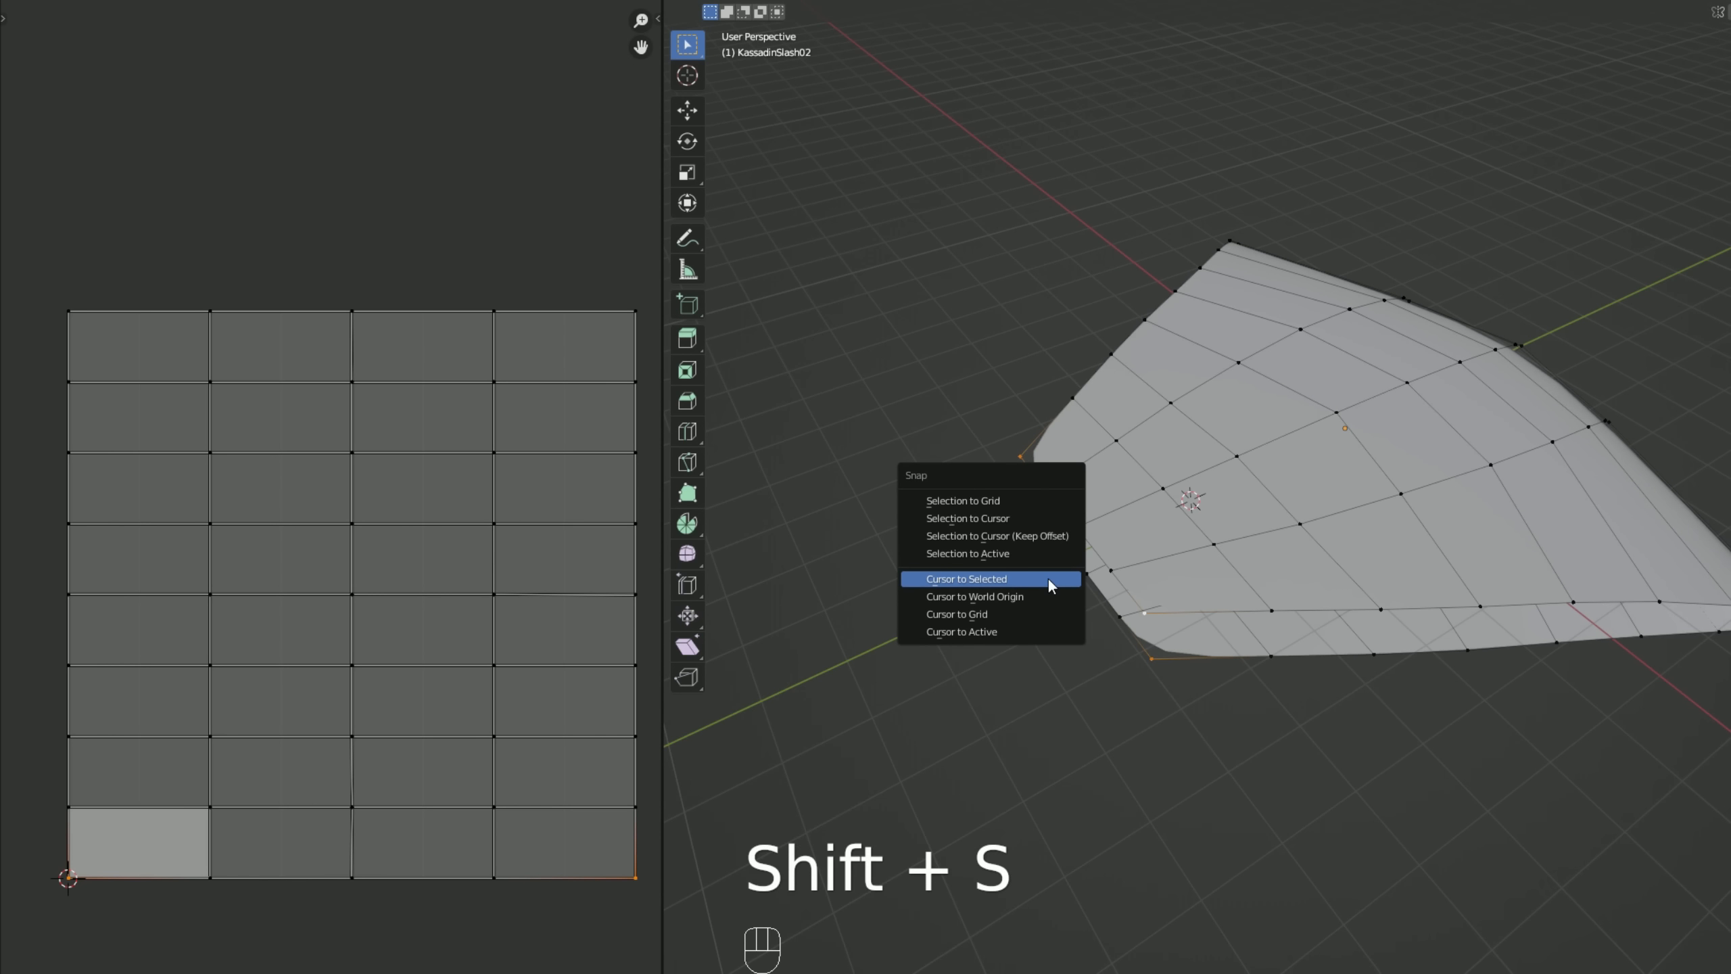
click(1048, 578)
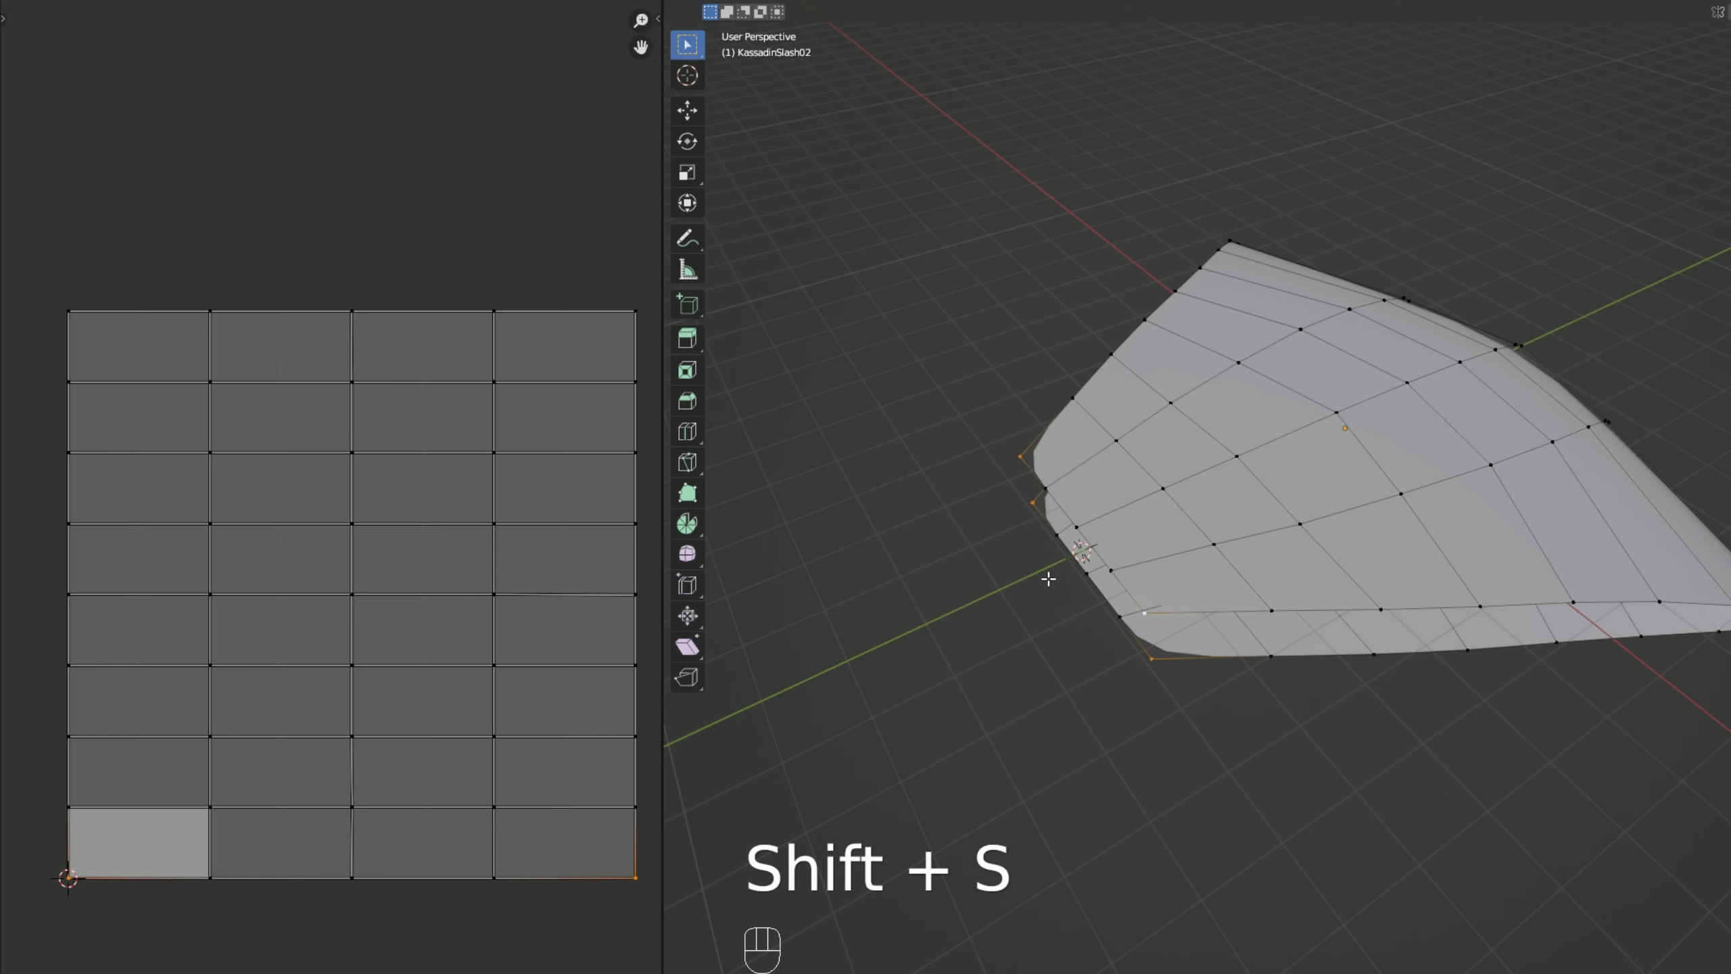
- Return to Object Mode and set the origin of KassadinSlash02 to the 3D cursor
middle_drag(1047, 579, 1009, 571)
key(Tab)
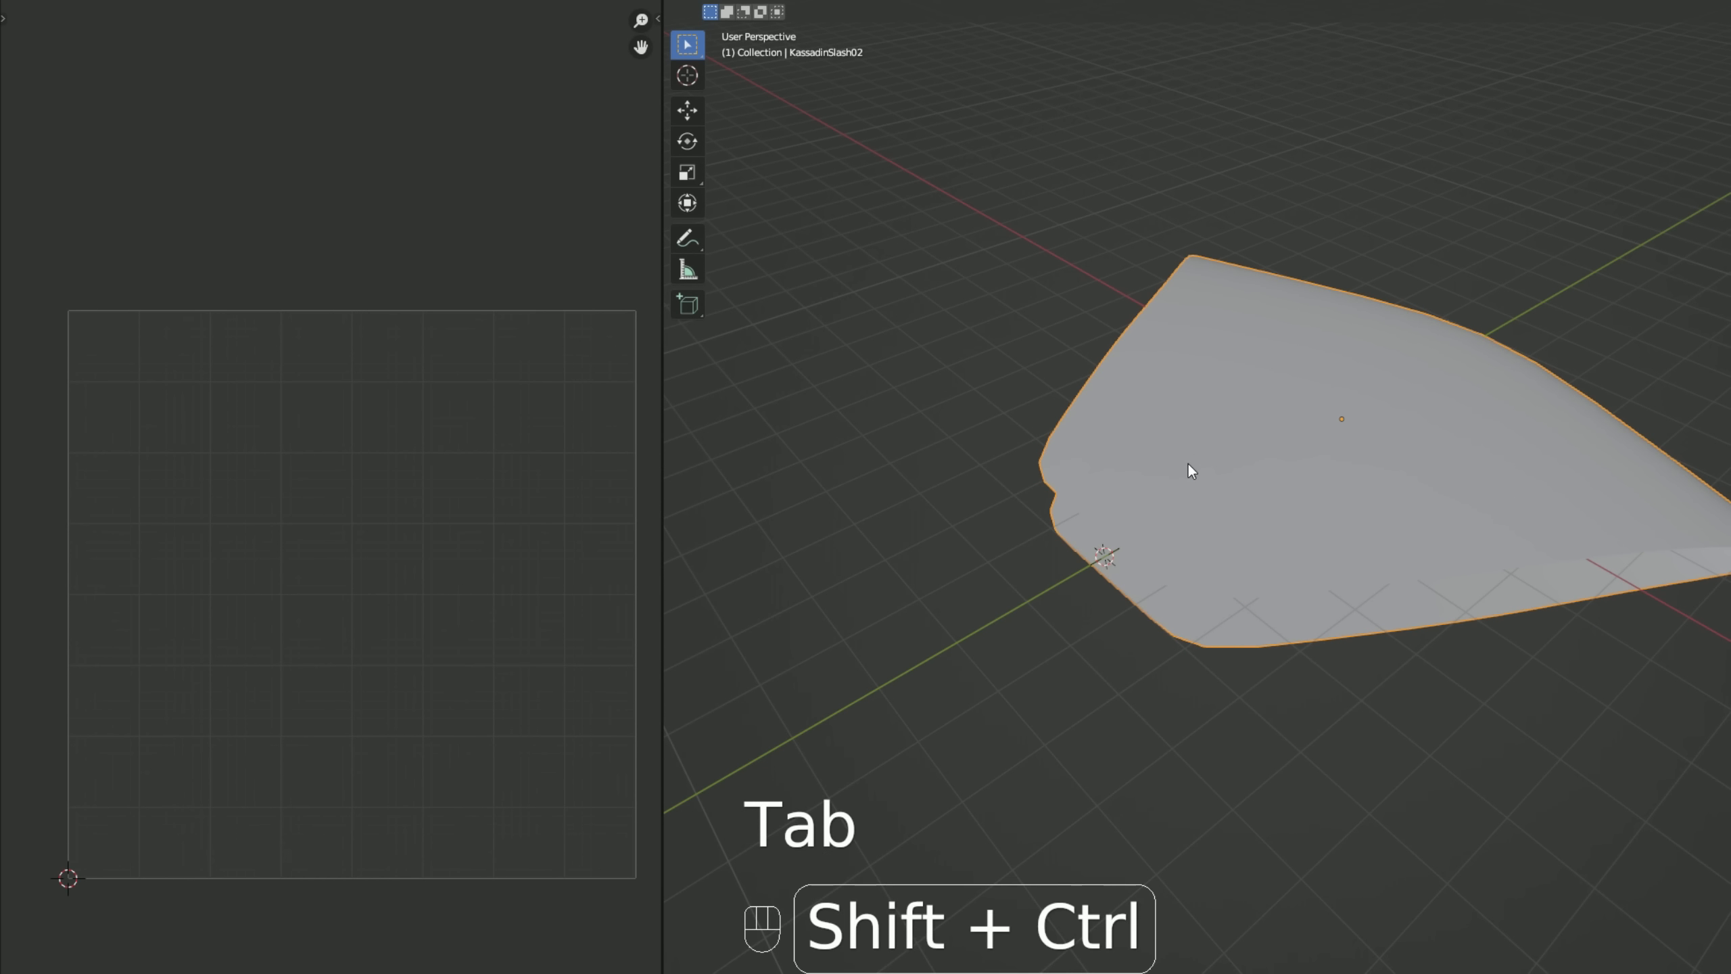
key(shift+ctrl+alt+c)
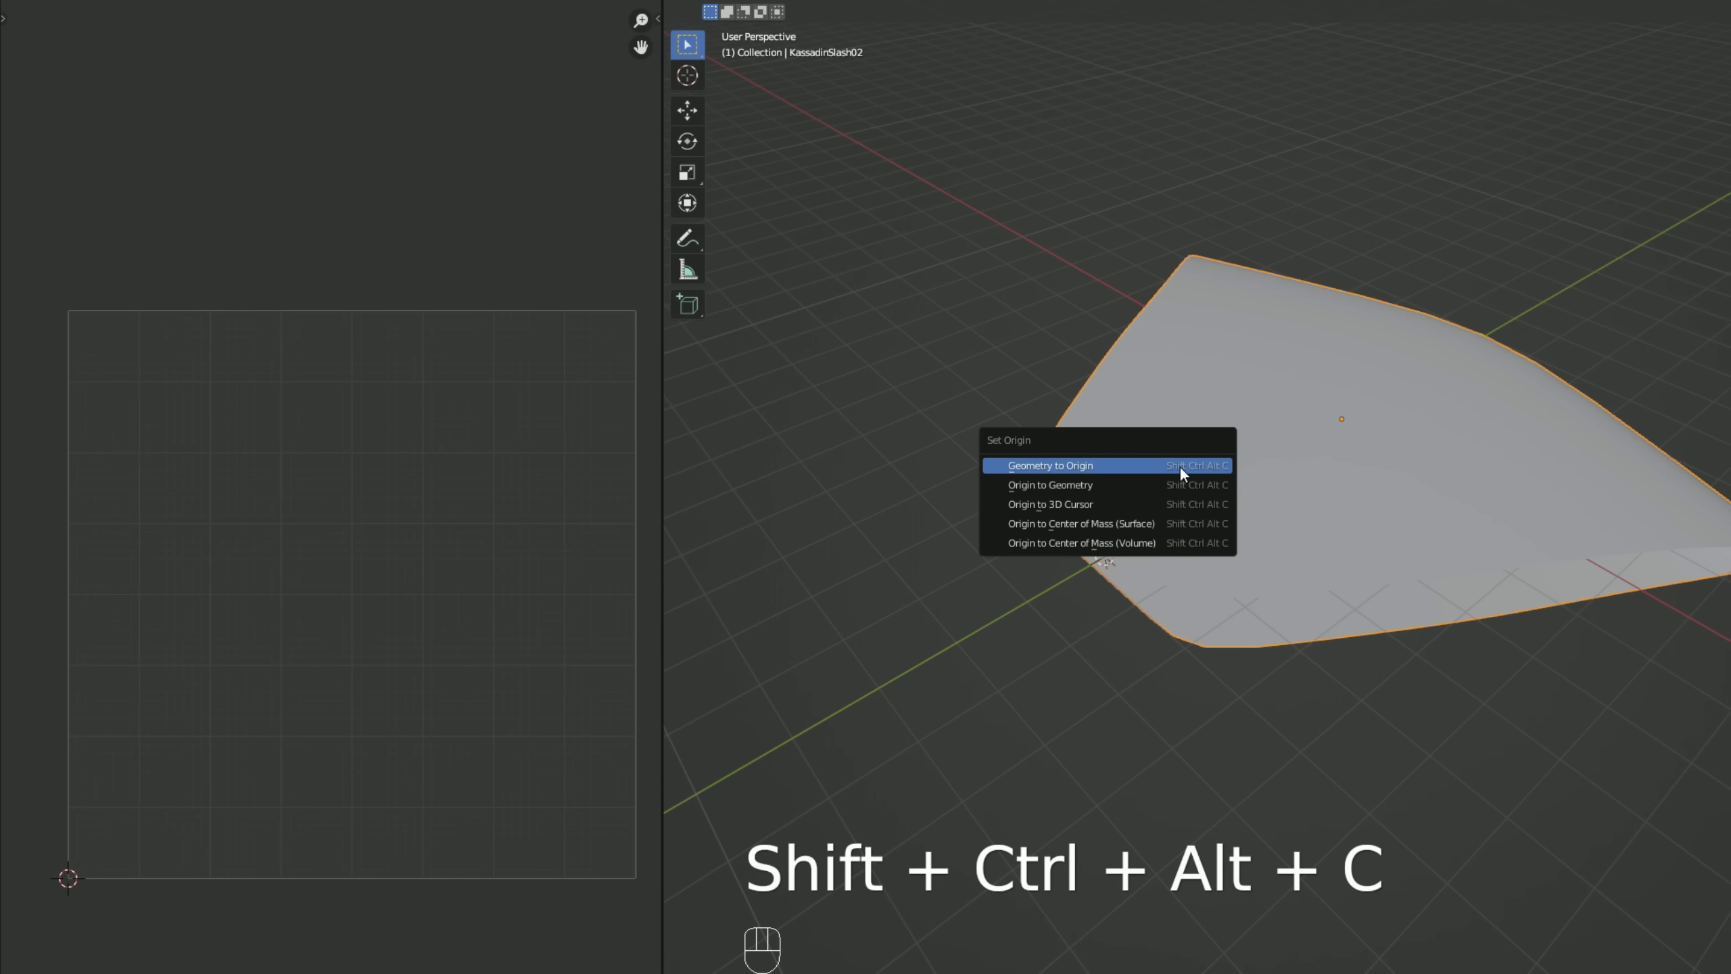
click(1109, 508)
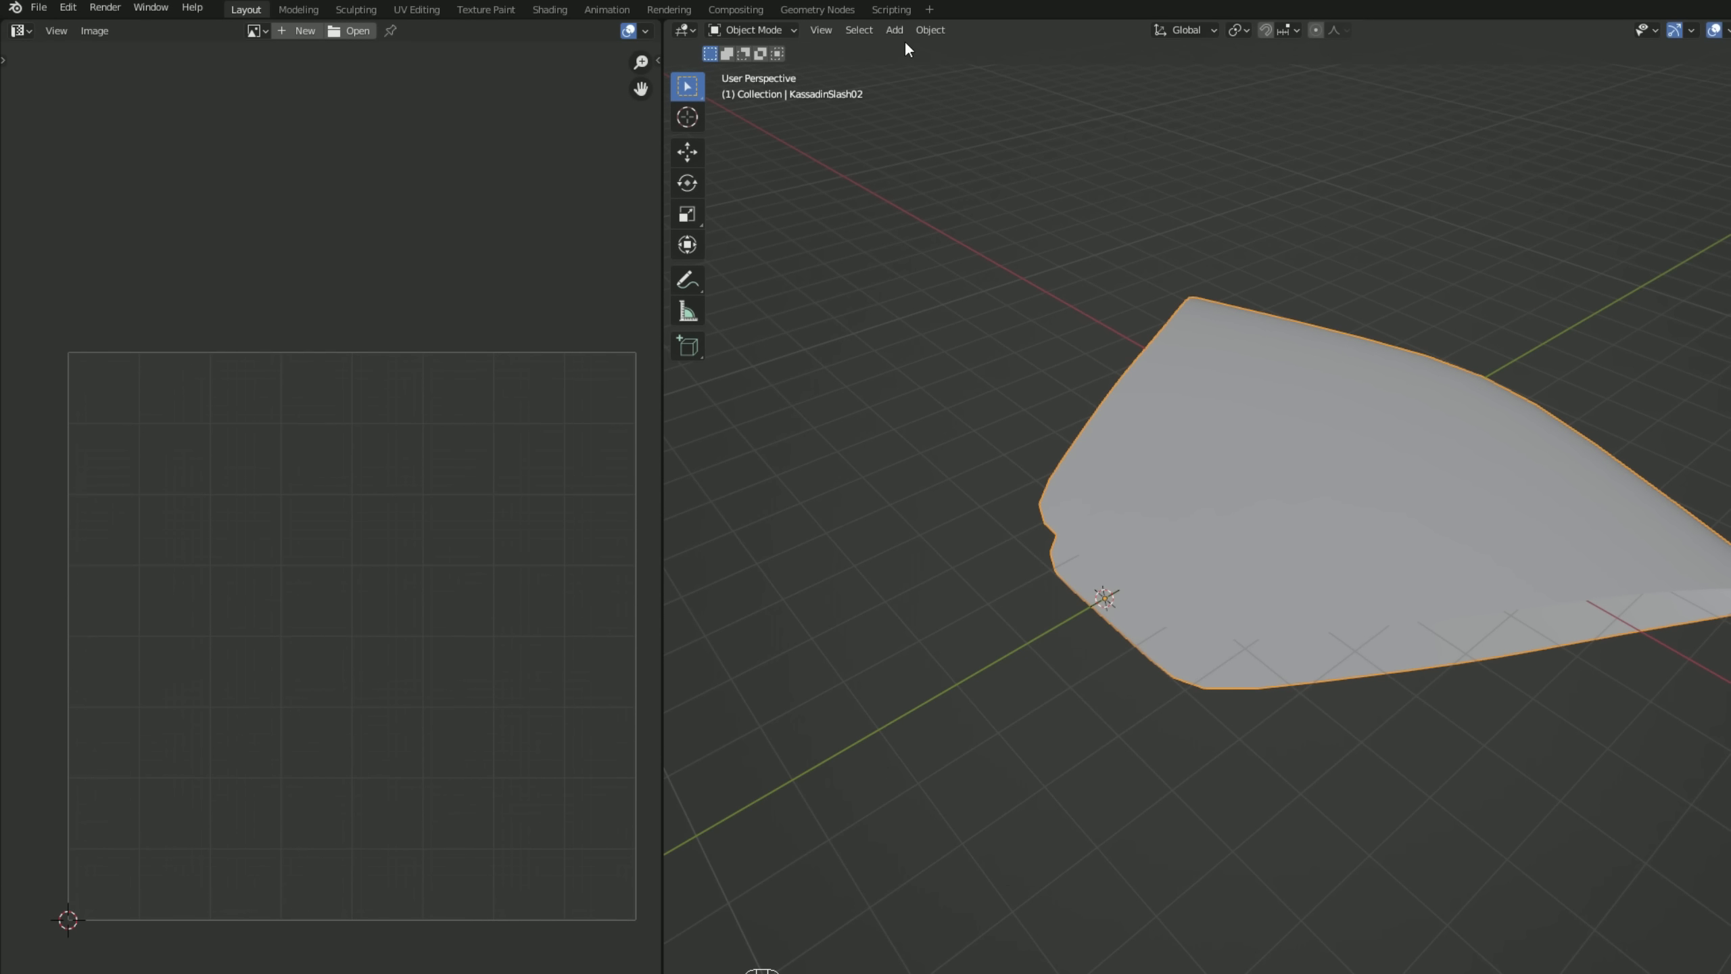
click(928, 29)
mouse_move(1028, 71)
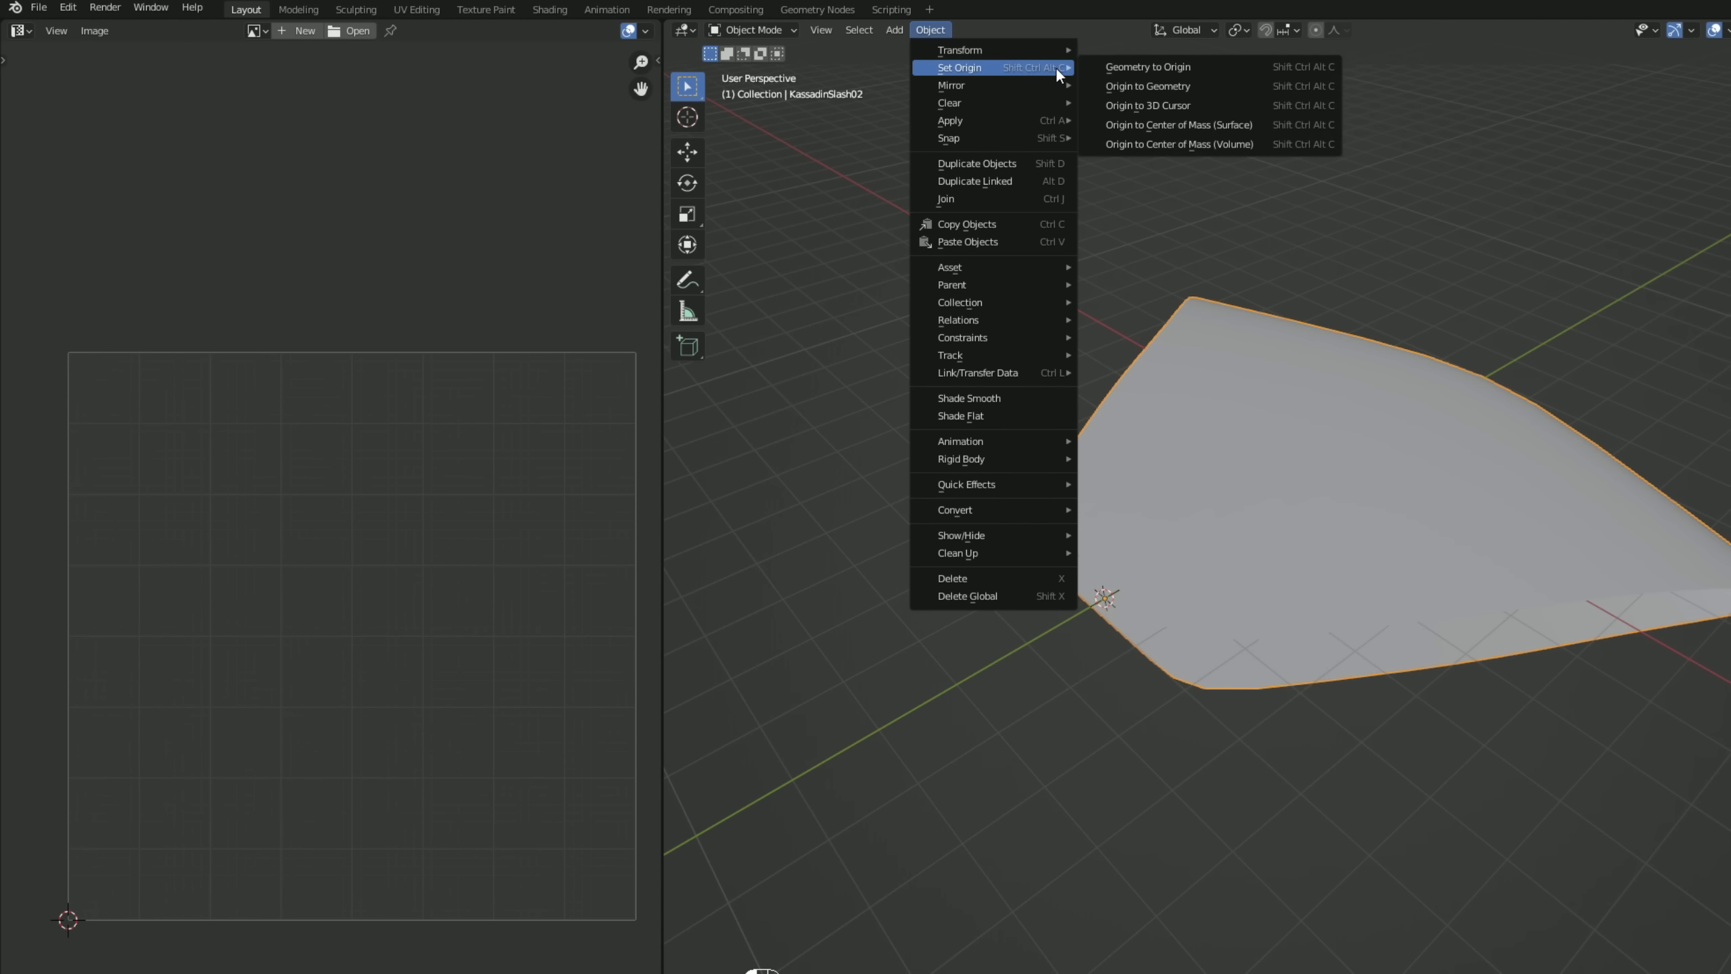
click(1201, 104)
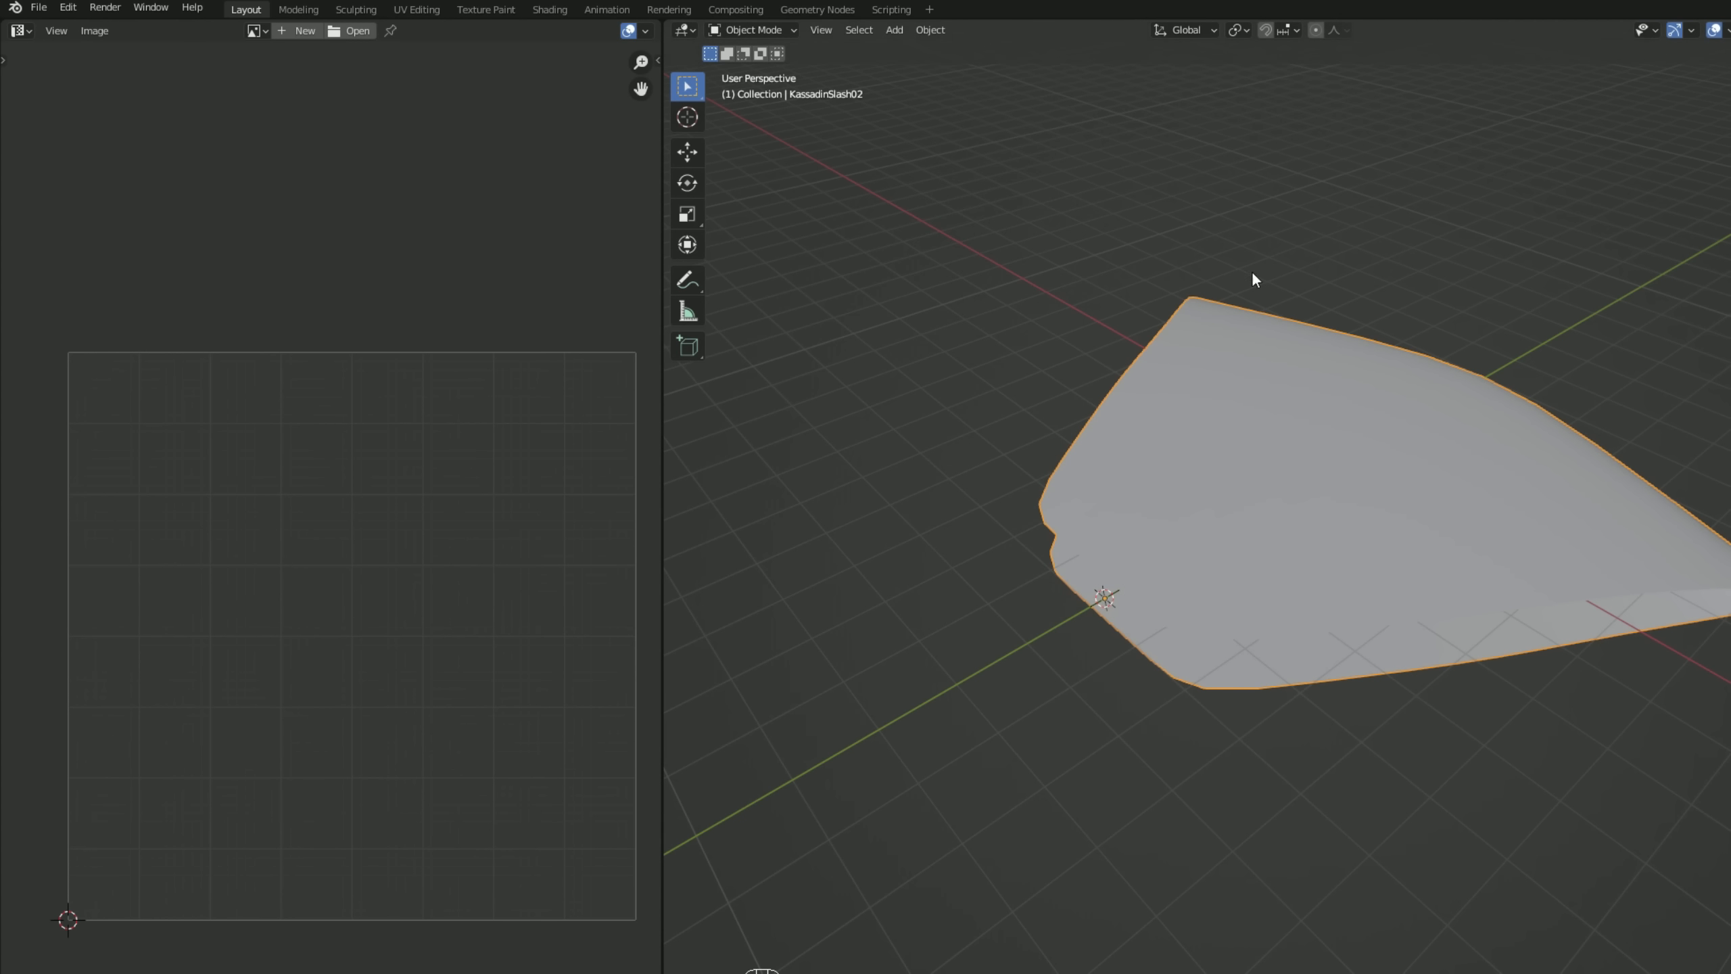
- Export the selected slash mesh as FBX, overwriting KassadinSlash02.fbx in the Models folder
middle_drag(1252, 273, 1334, 480)
click(39, 8)
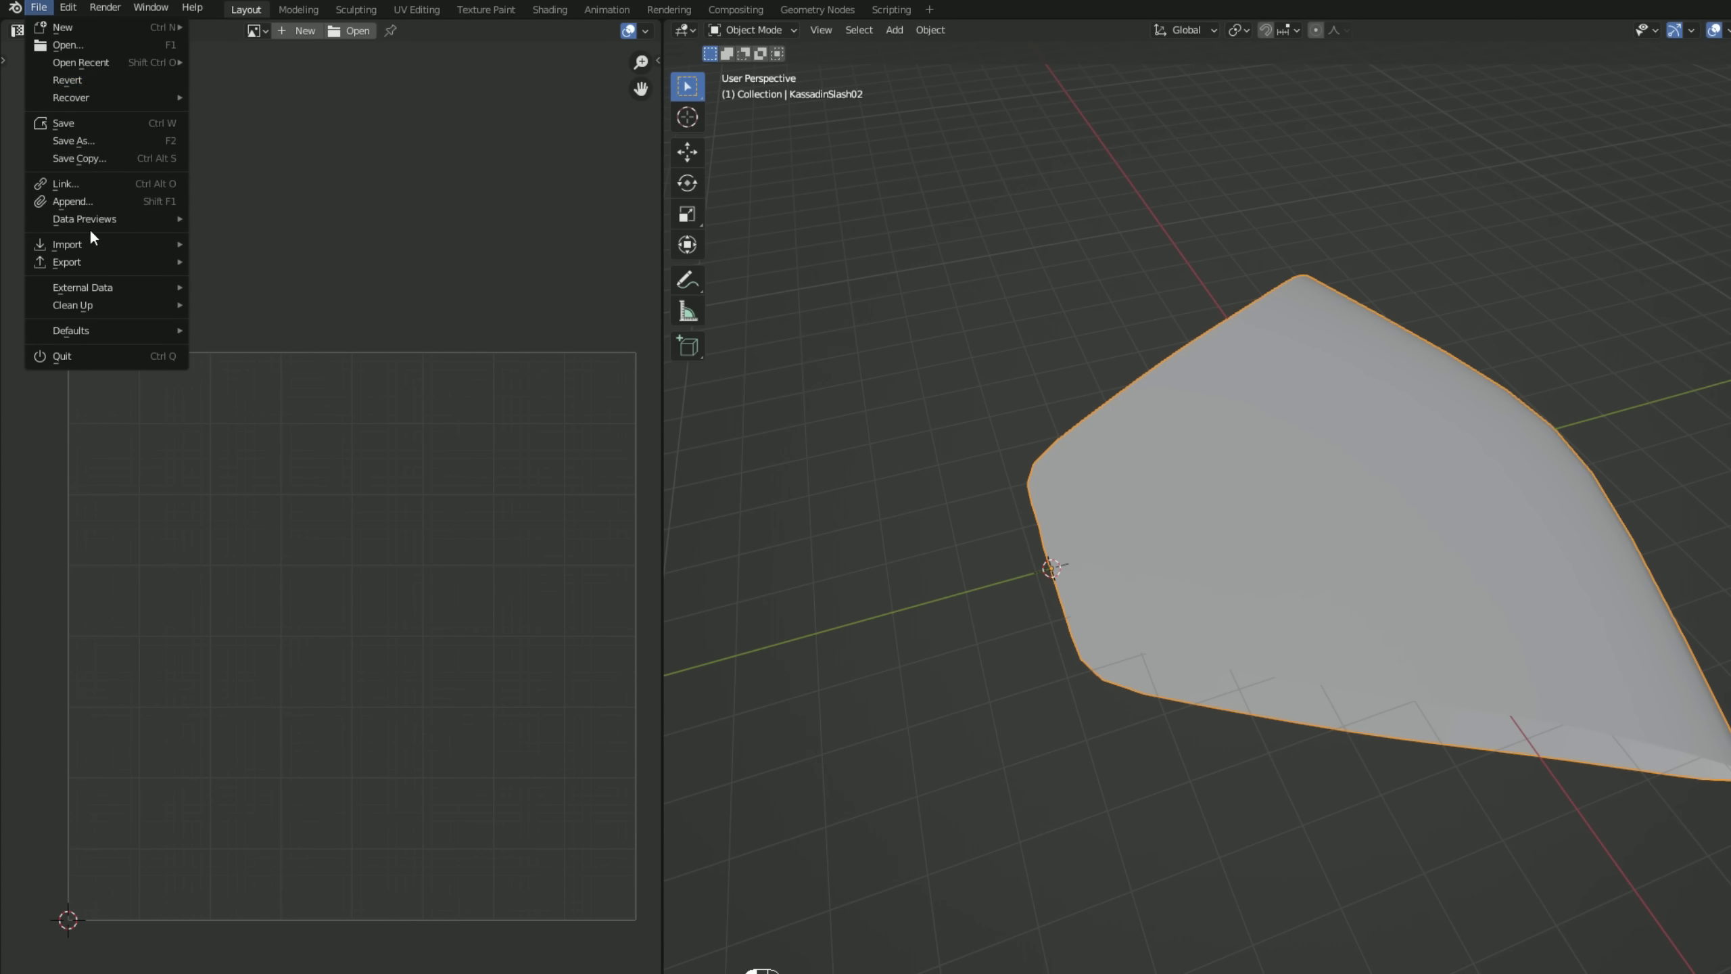
mouse_move(93, 263)
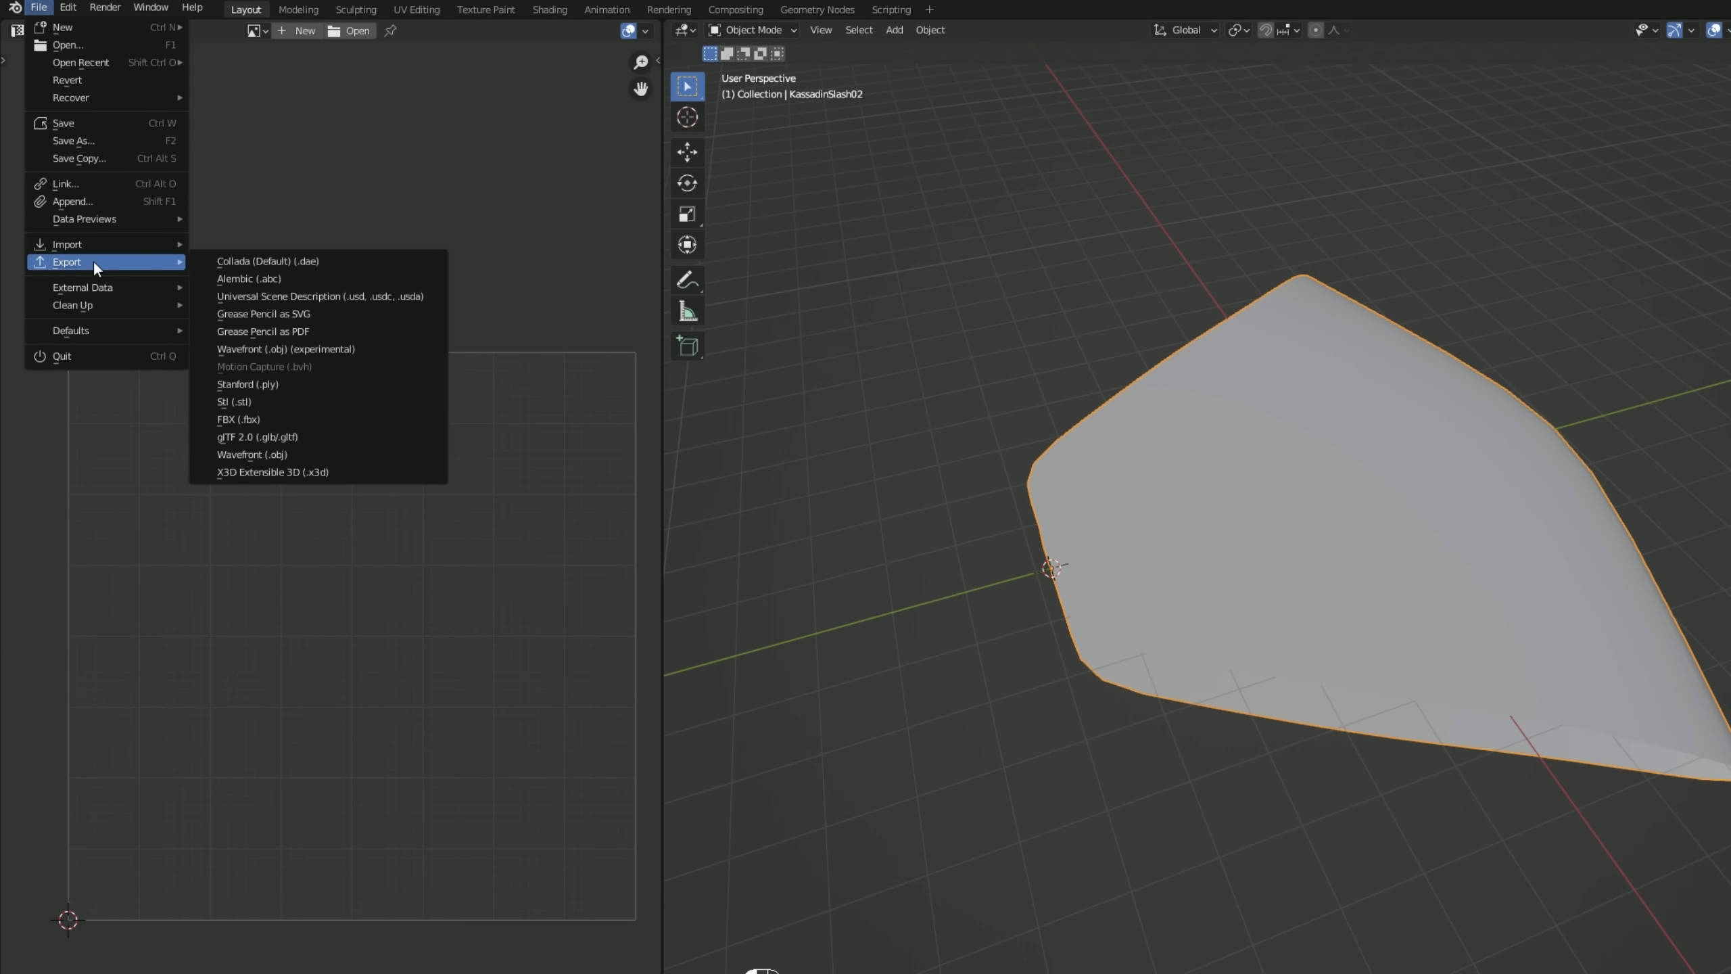
click(259, 418)
click(939, 423)
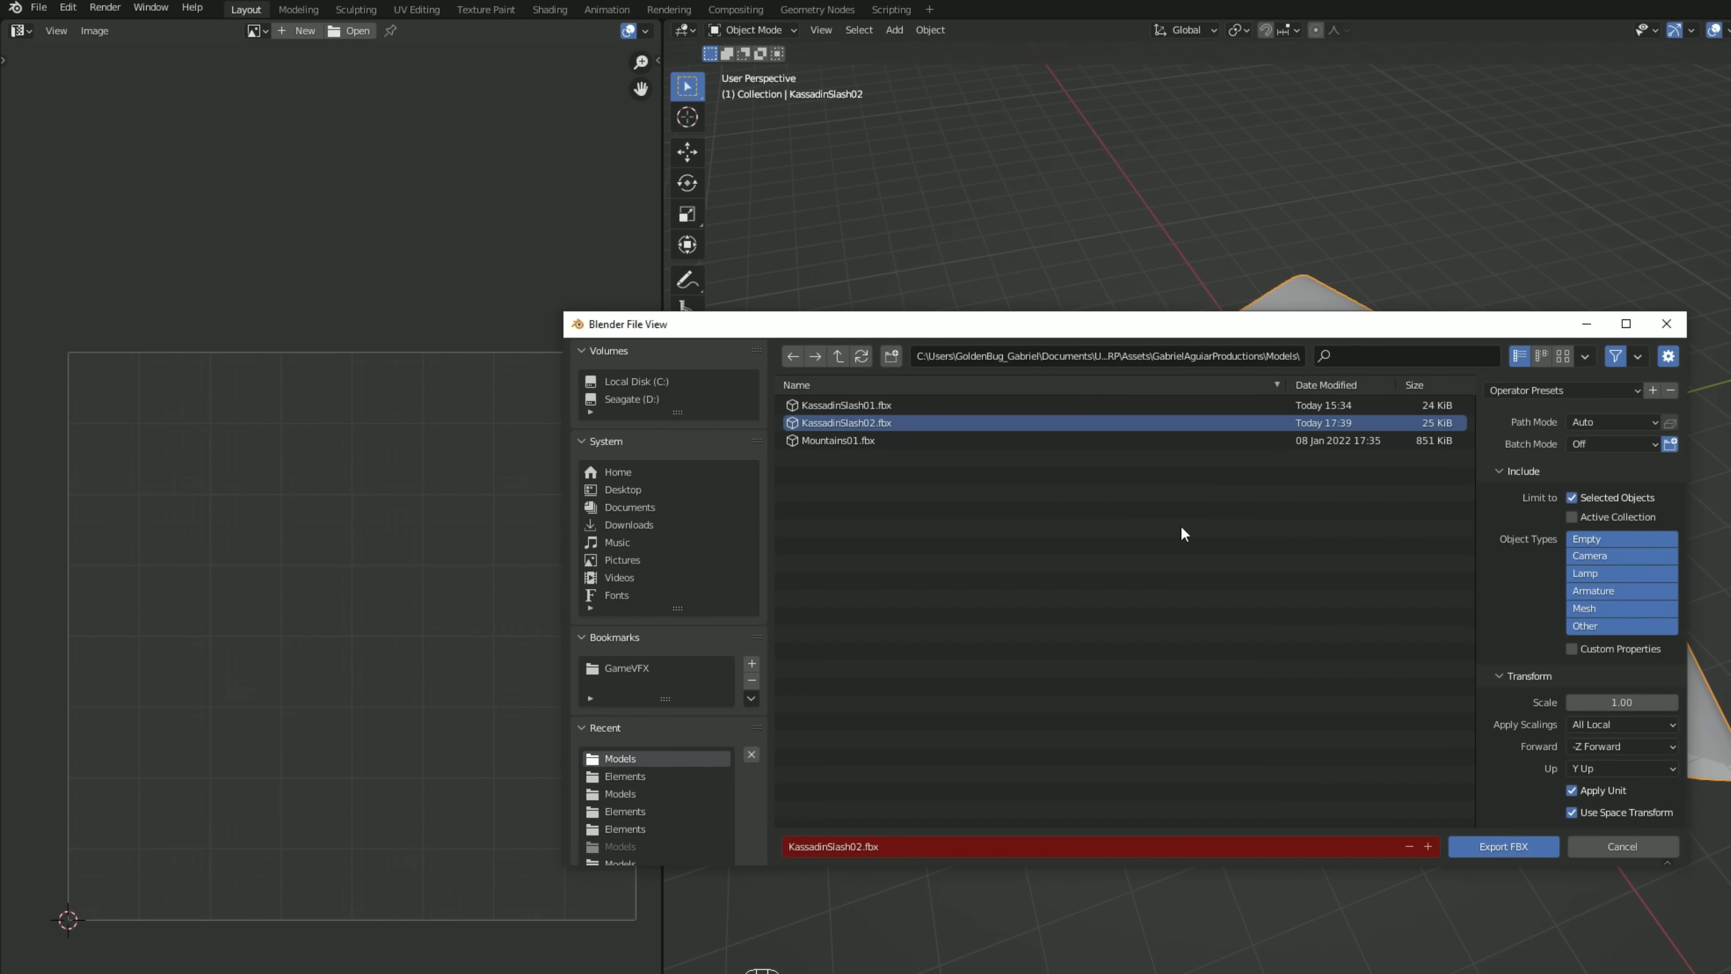
click(1484, 847)
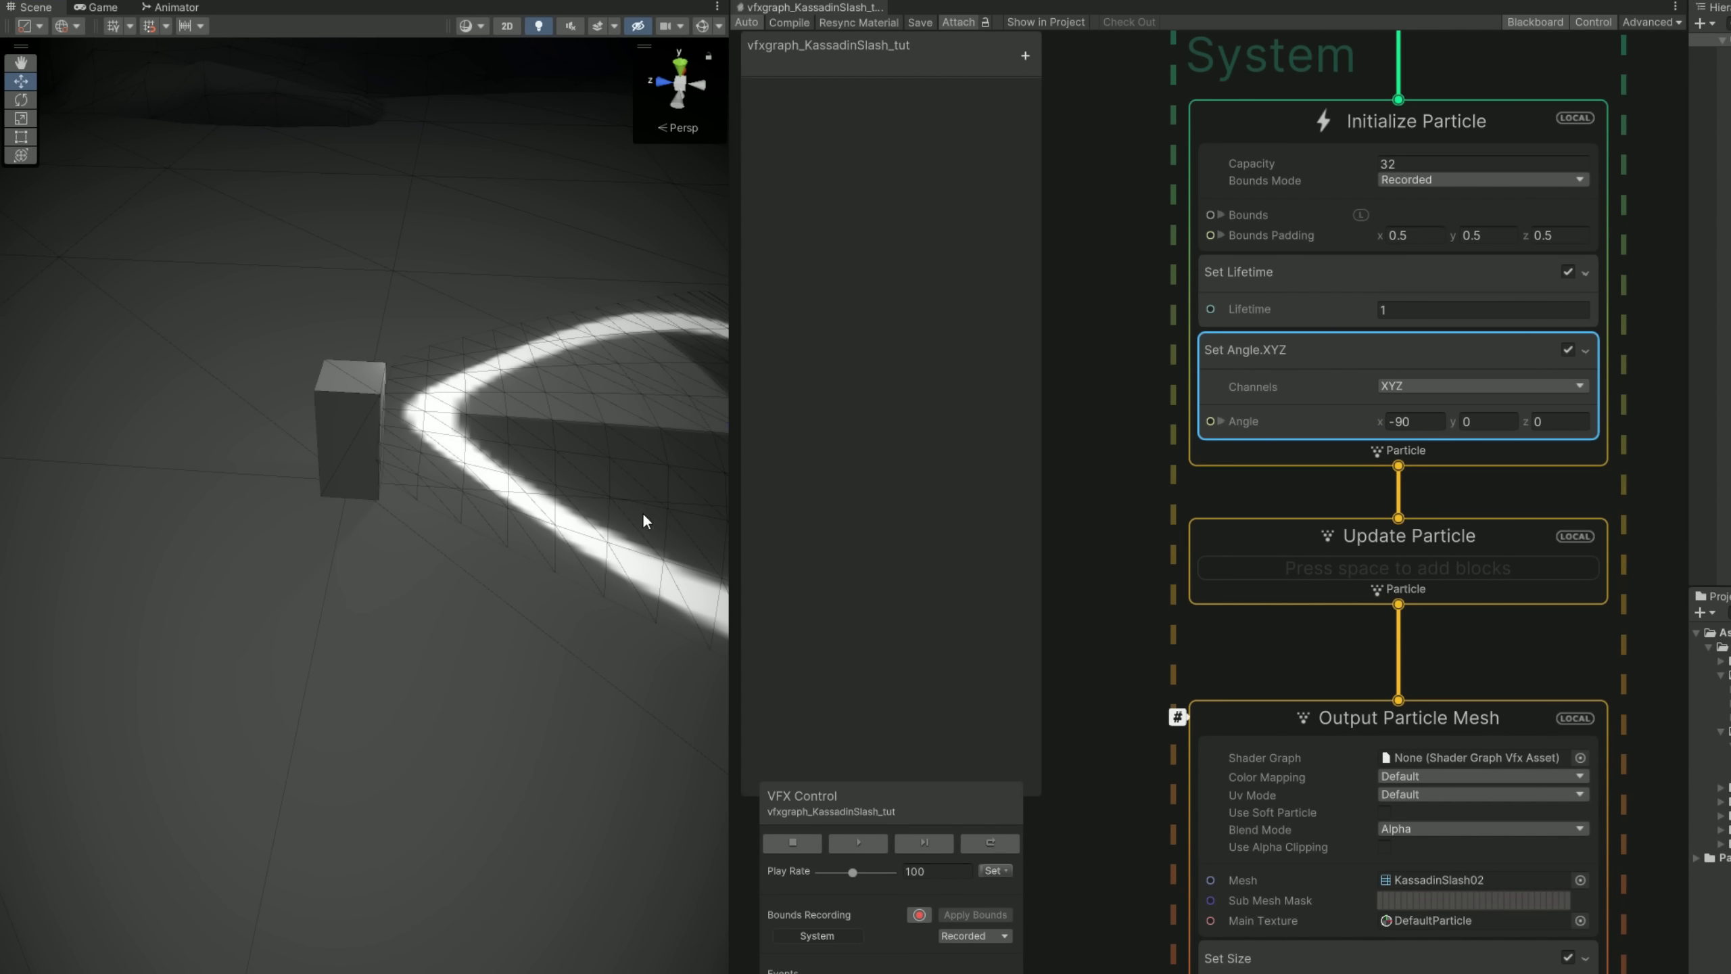
- Switch back to Unity, inspect the re-exported slash beside the box, and display the scene as Shaded
alt+drag(645, 518, 456, 456)
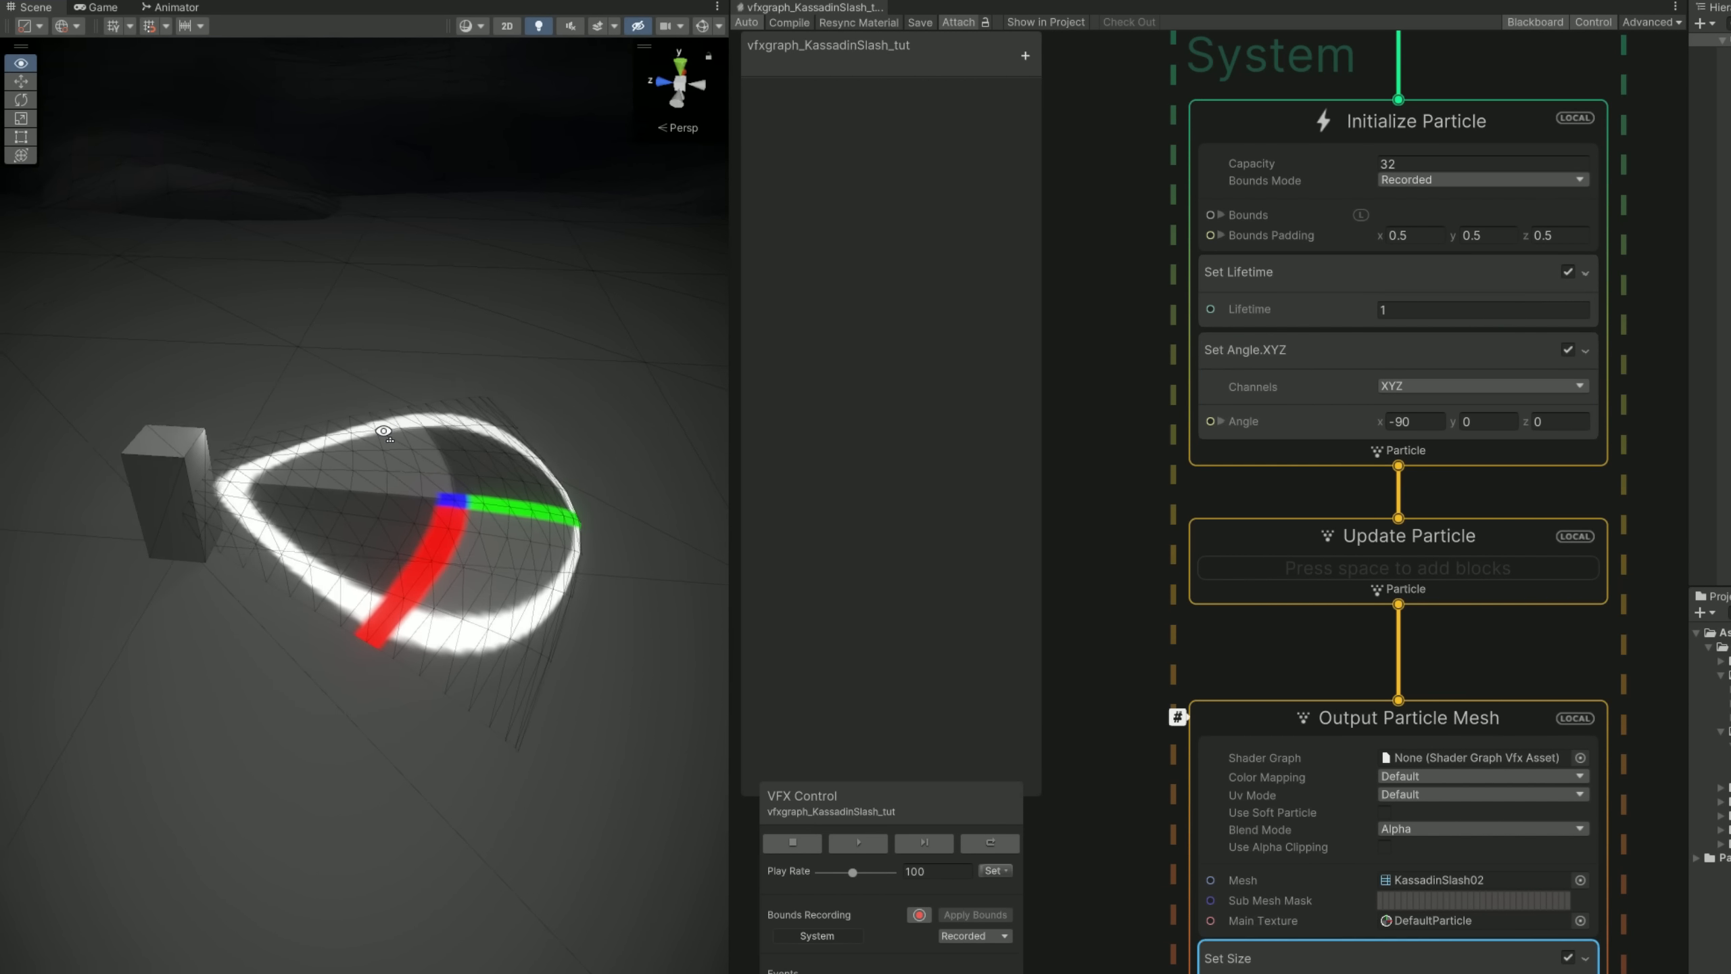
scroll(382, 419, up, 3)
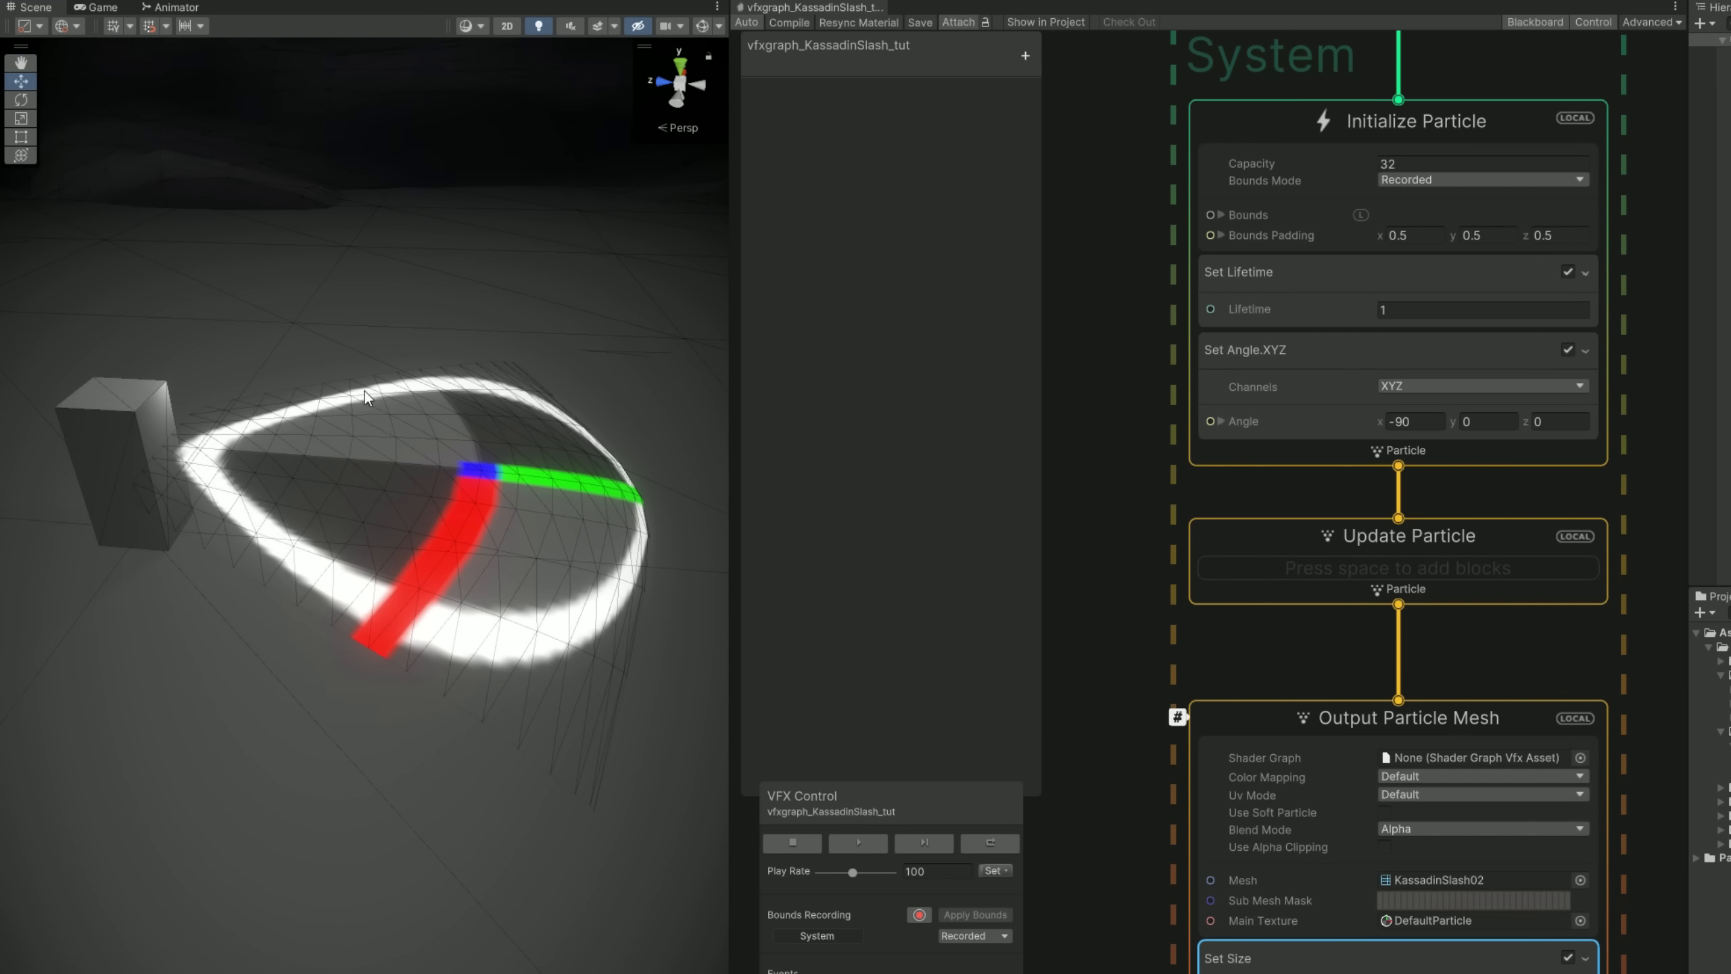
click(475, 27)
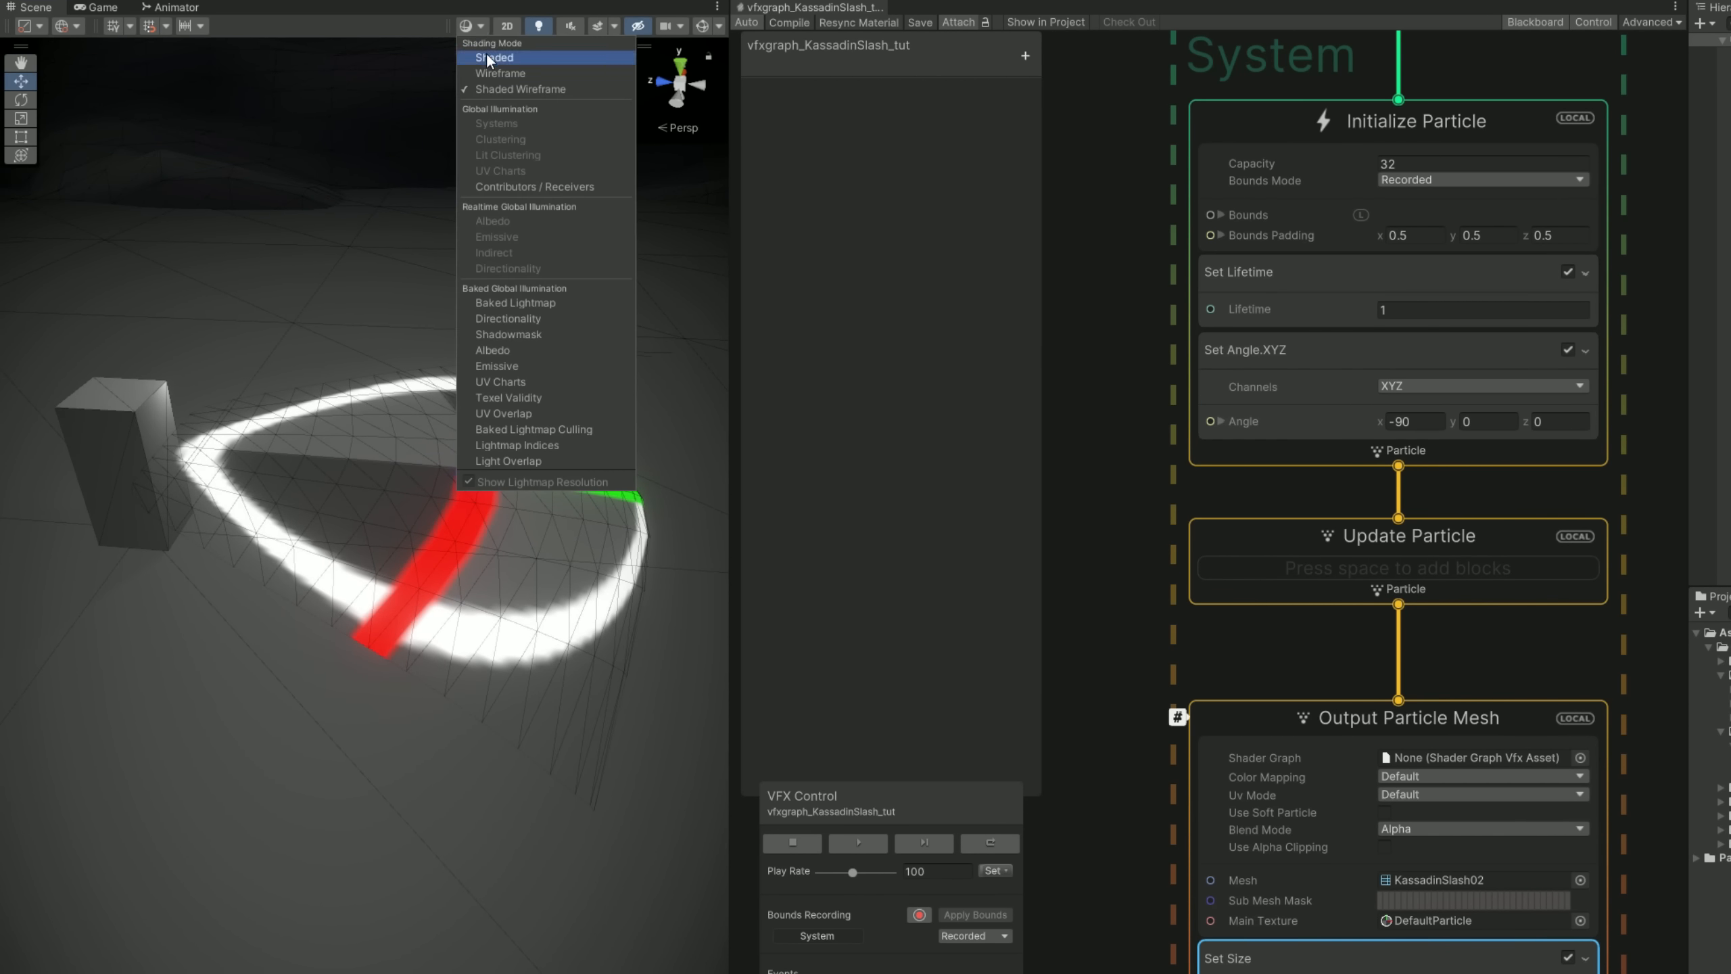
click(487, 56)
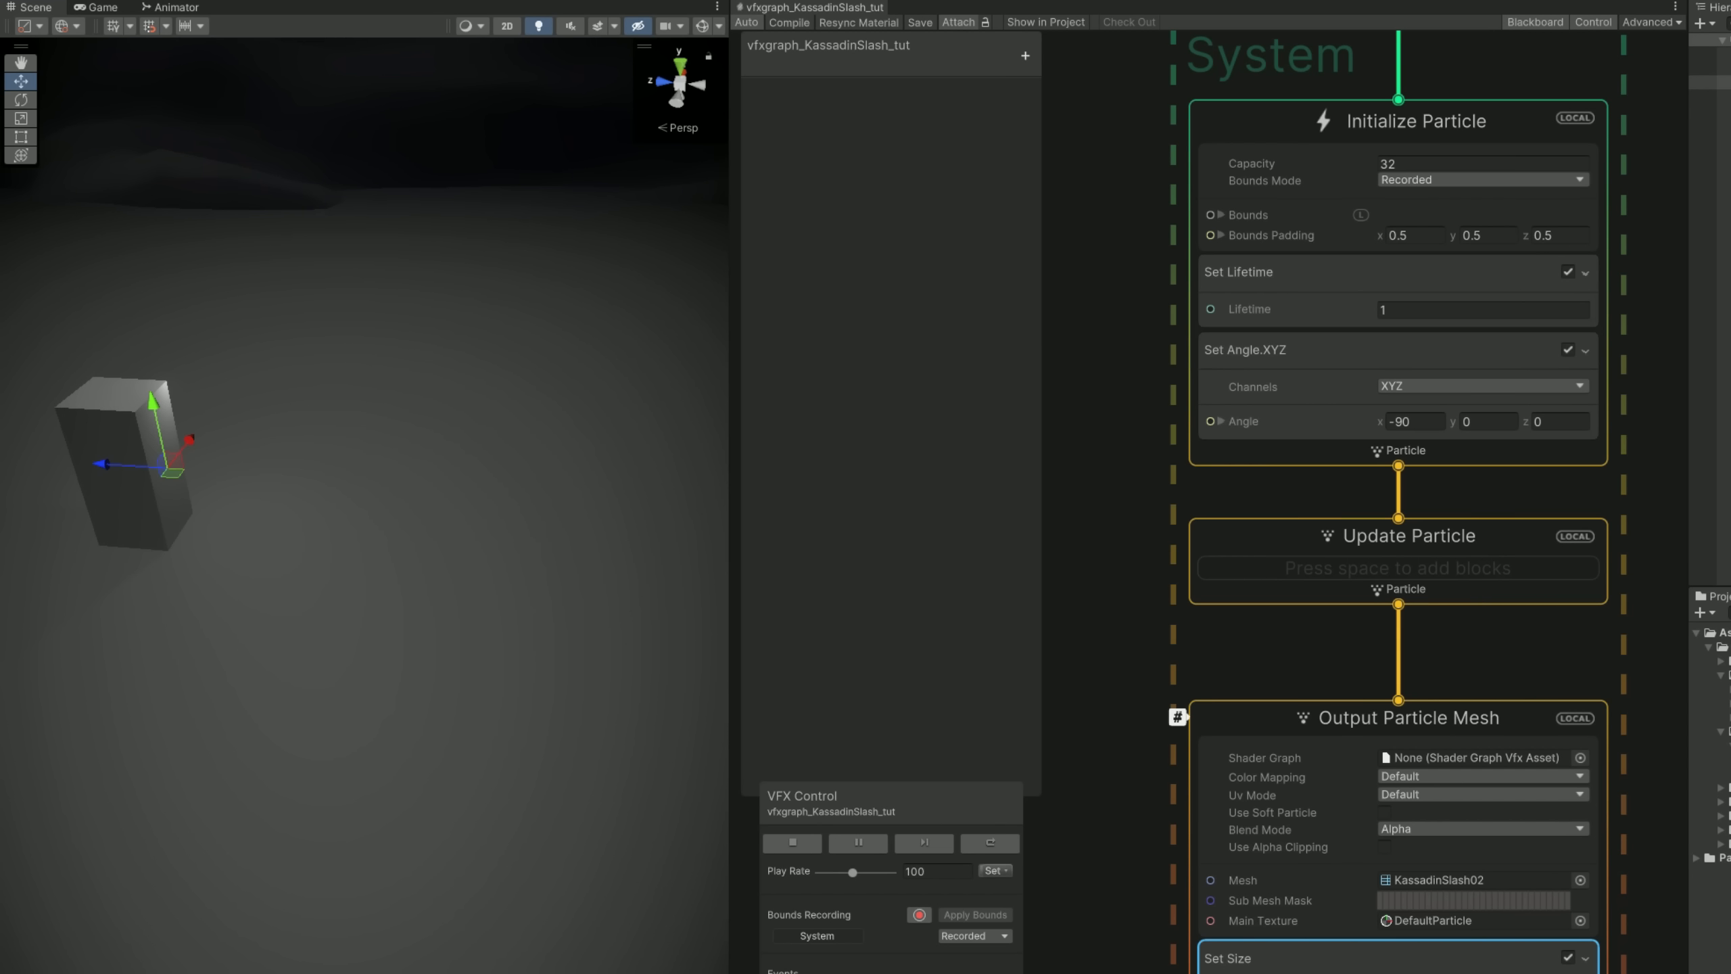
- Add a Set Scale block below Set Size in the Output Particle Mesh context
middle_drag(1162, 972, 1137, 719)
scroll(1232, 738, up, 2)
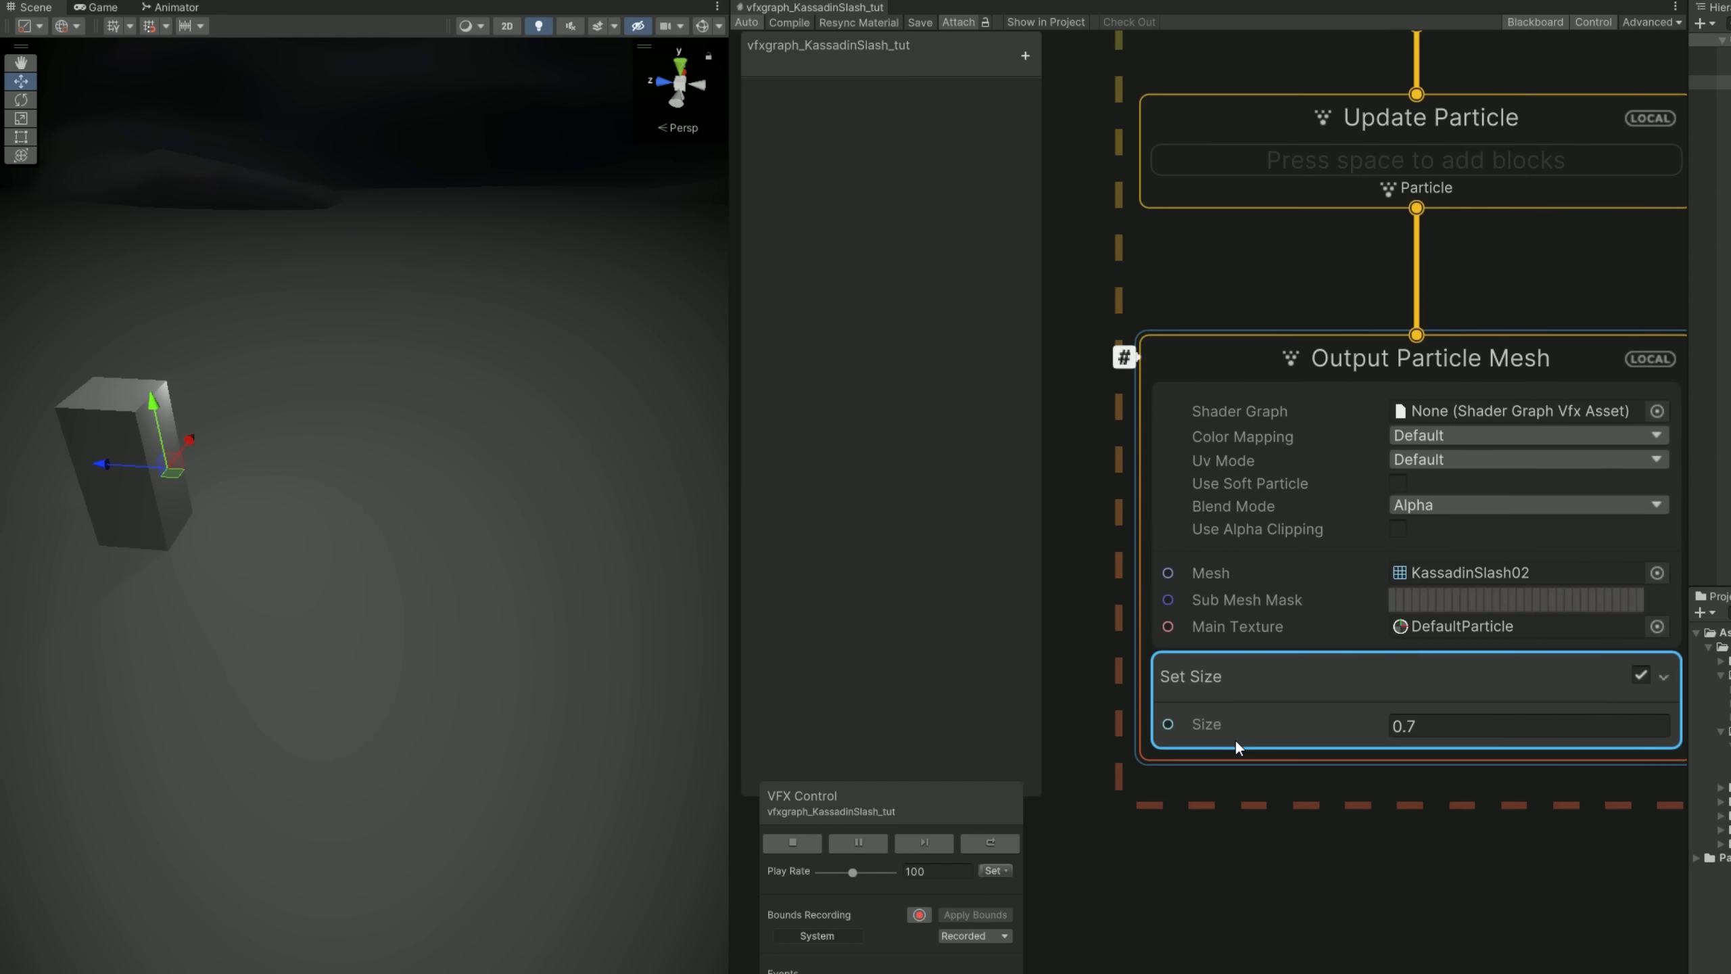
key(space)
text(set sc)
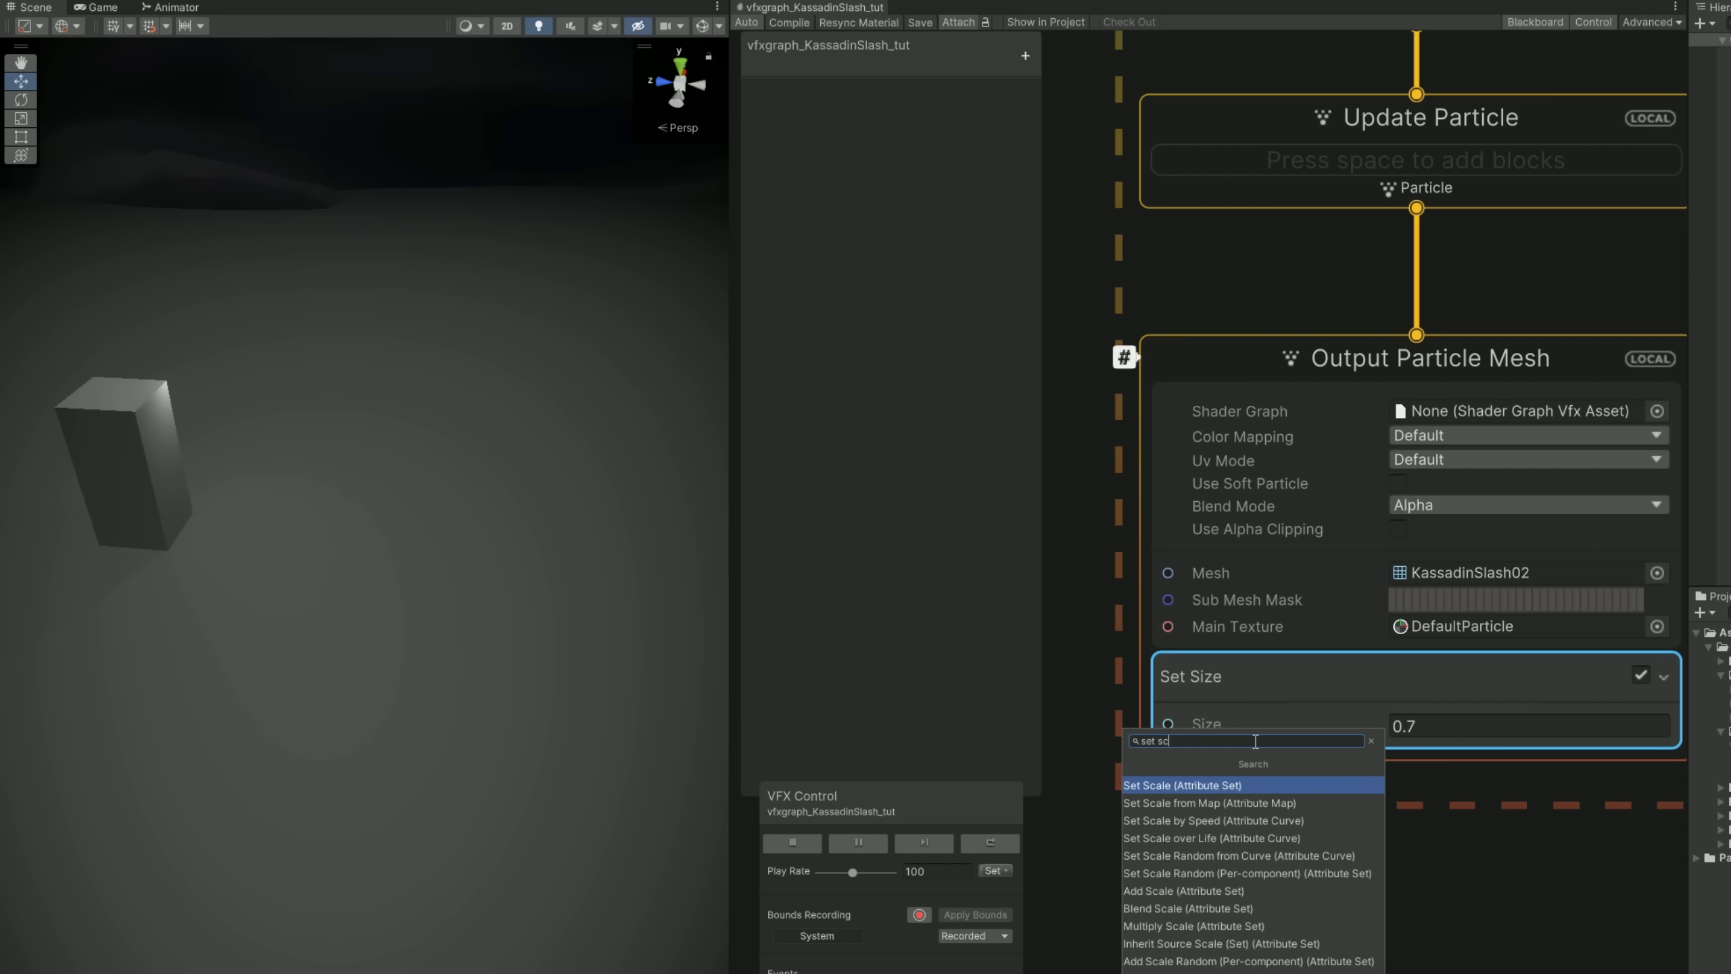
key(Return)
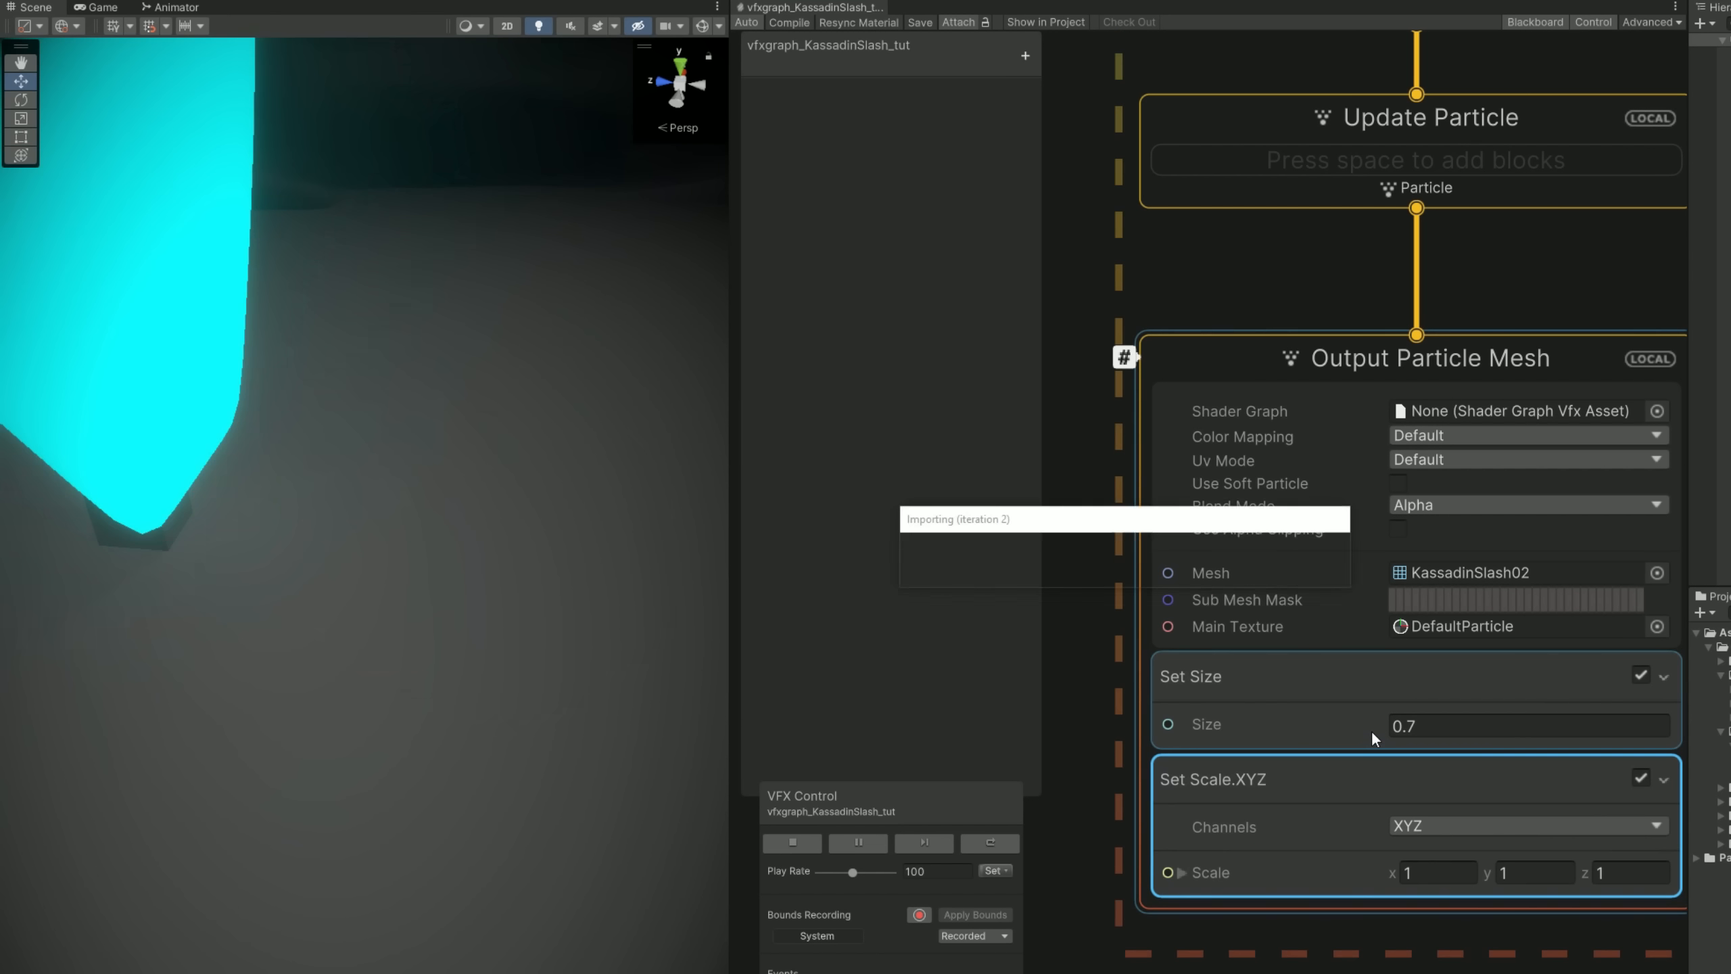
- Try an X scale of 0.5 in the Set Scale block and restore it to 1
click(1444, 865)
text(0.5)
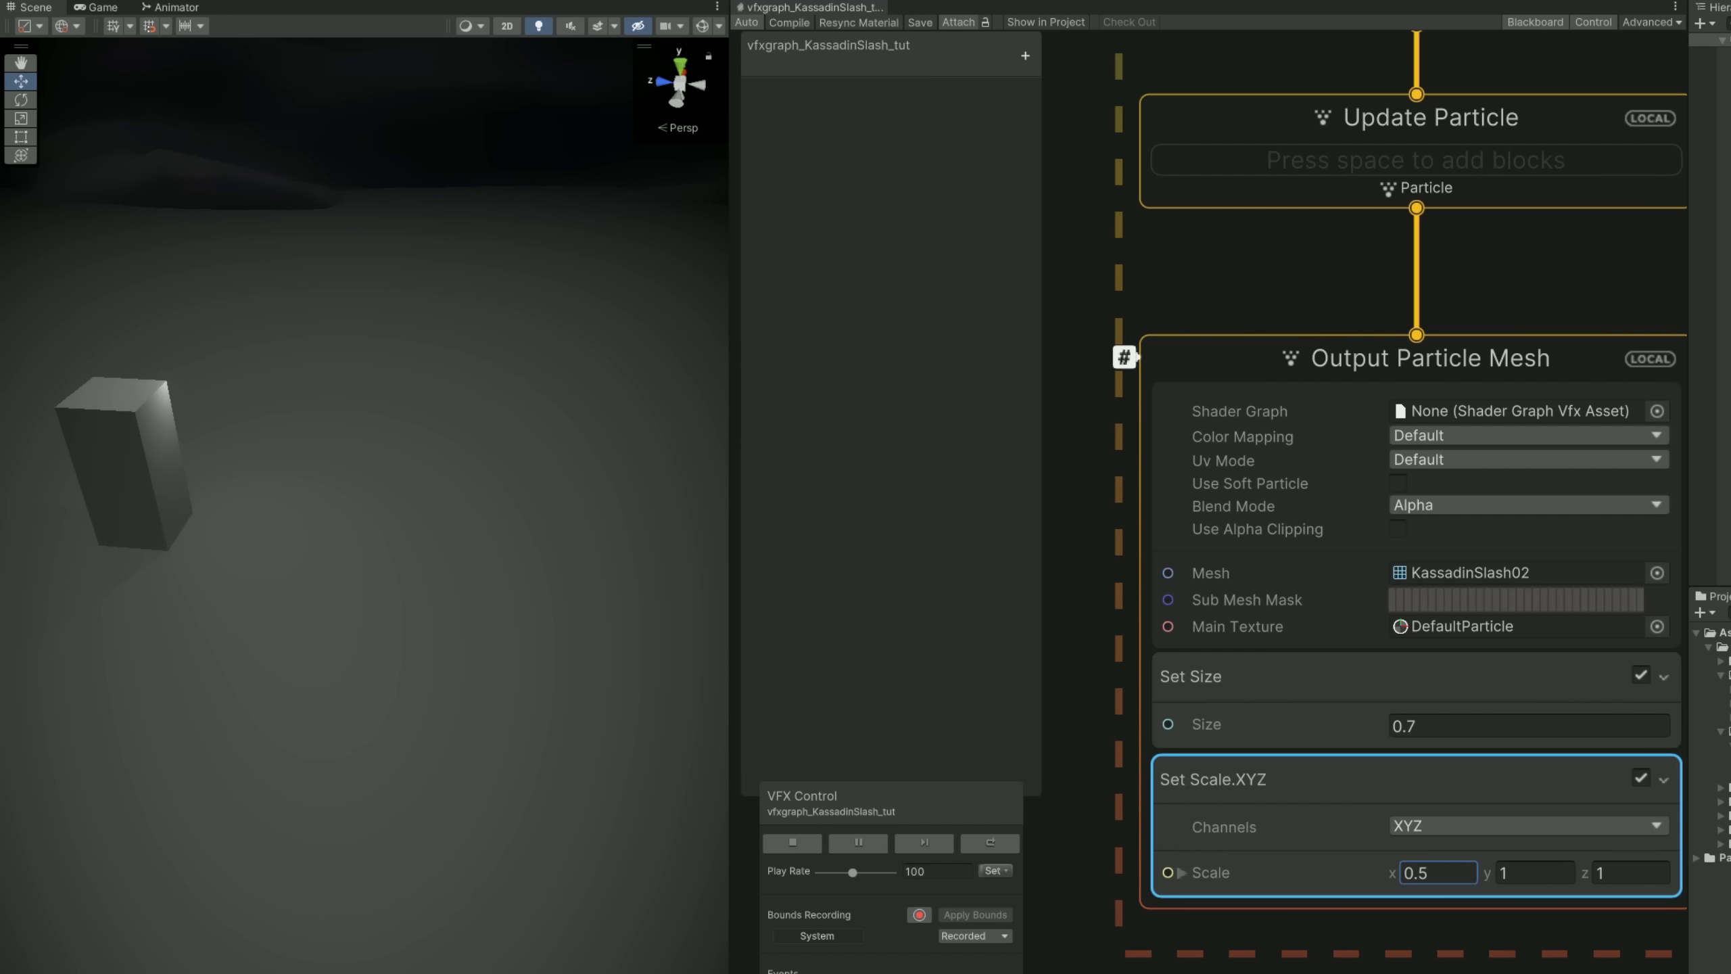
key(Return)
click(1438, 872)
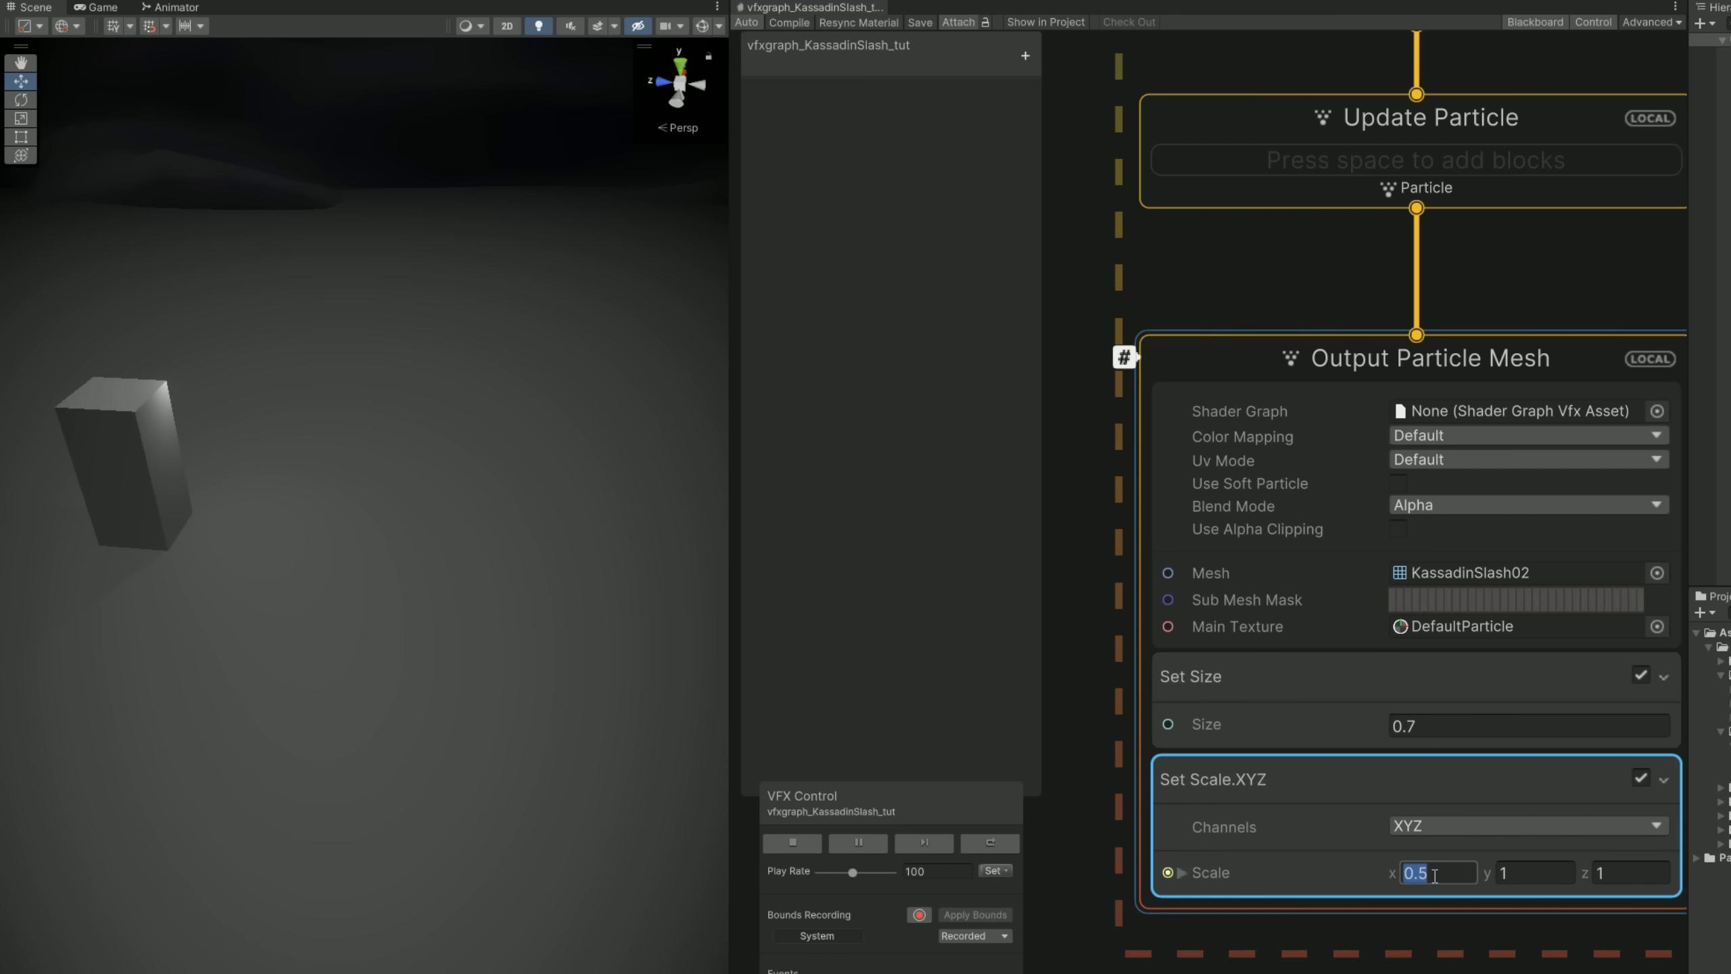
text(1)
key(Return)
- Add a Set Scale over Life block at the end of the Output Particle Mesh context
click(1306, 904)
key(space)
text(set scale lif)
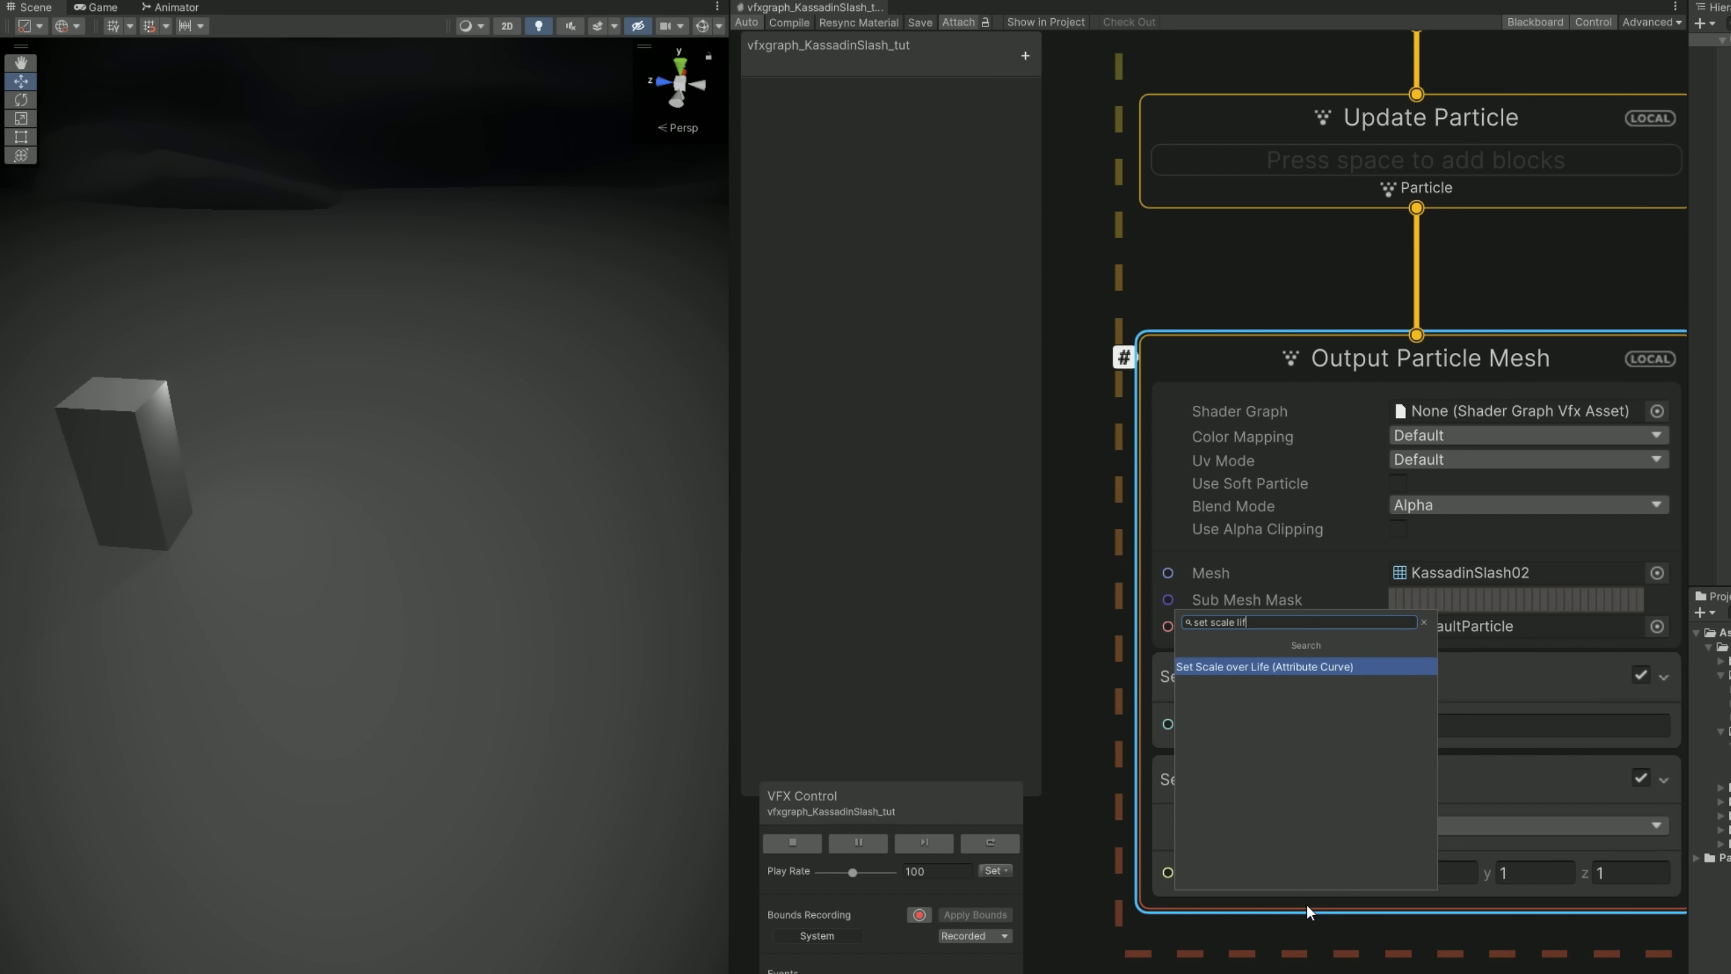
key(Return)
scroll(1307, 937, down, 2)
middle_drag(1205, 891, 1133, 519)
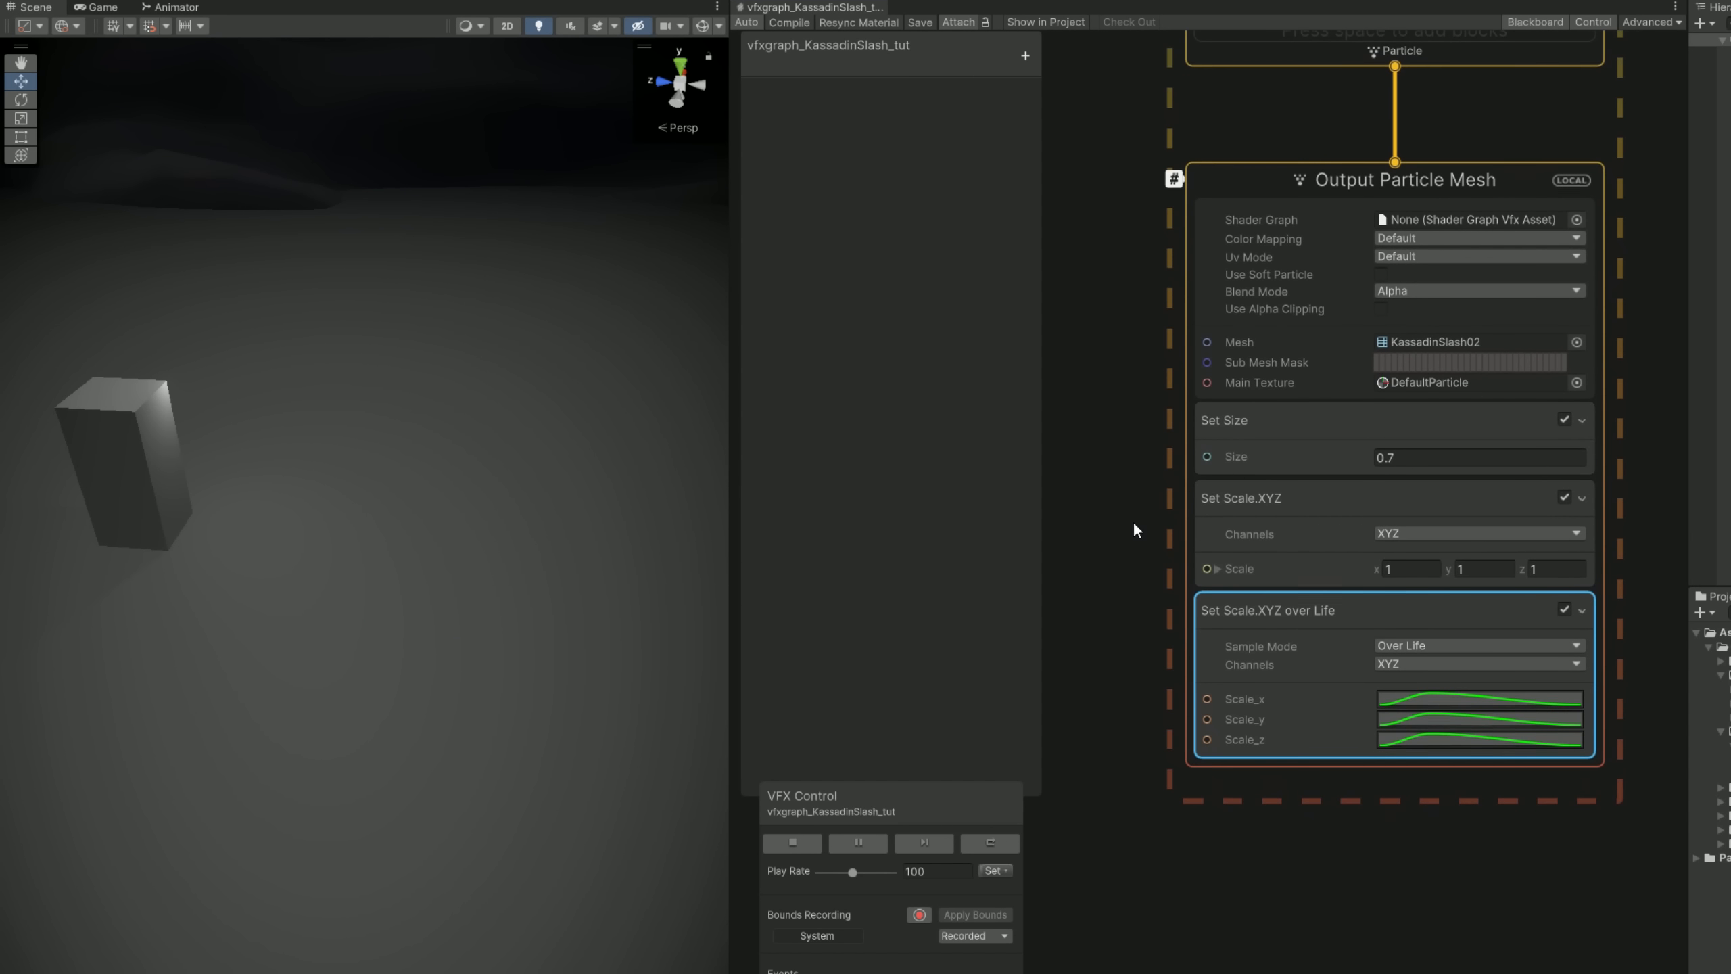
- Set the Scale_z curve of the Set Scale over Life block to a constant 1 and play the effect
scroll(1289, 628, up, 3)
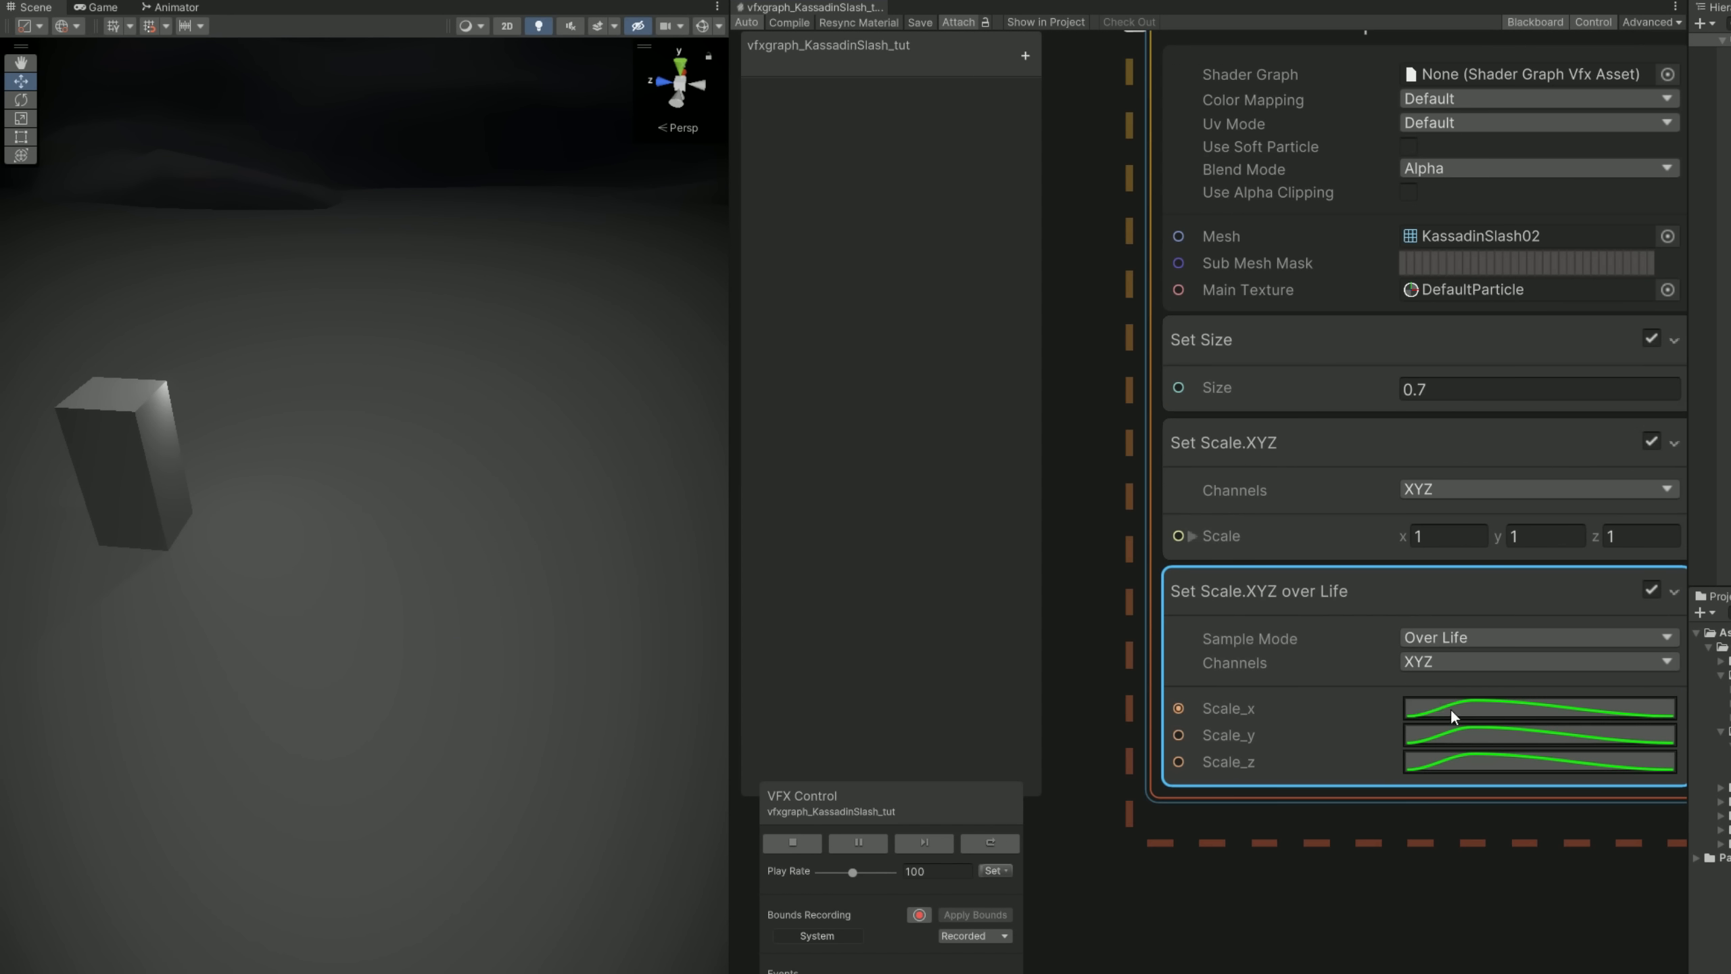
click(1469, 763)
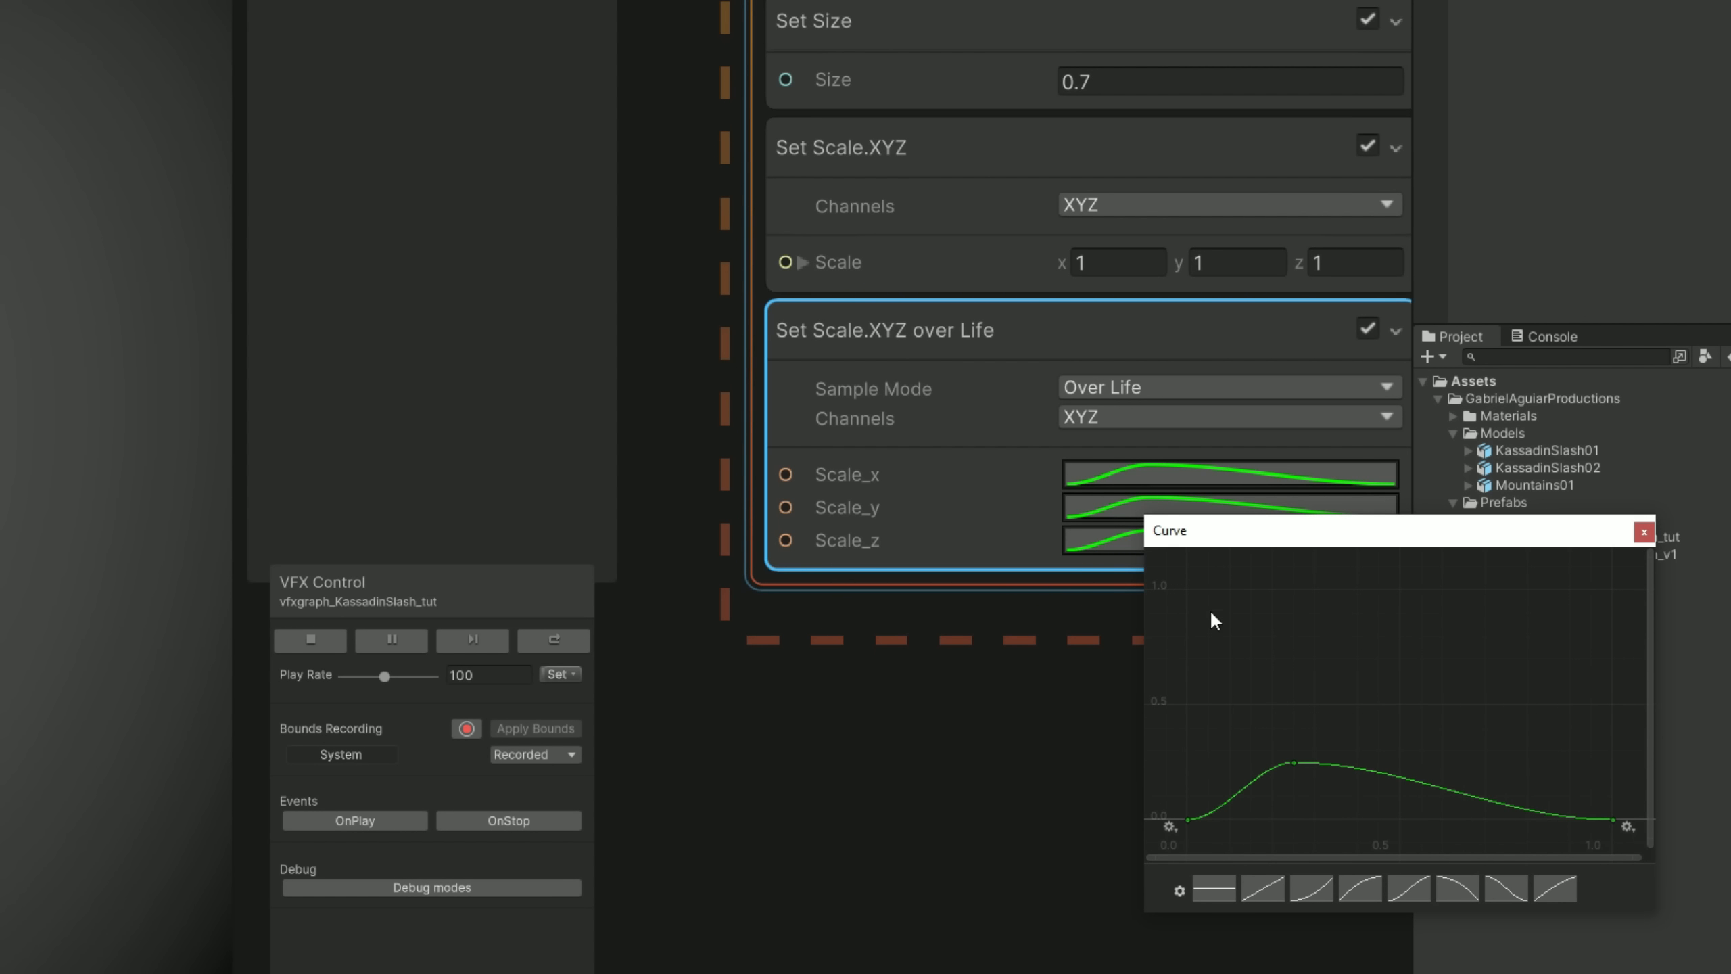
click(1224, 886)
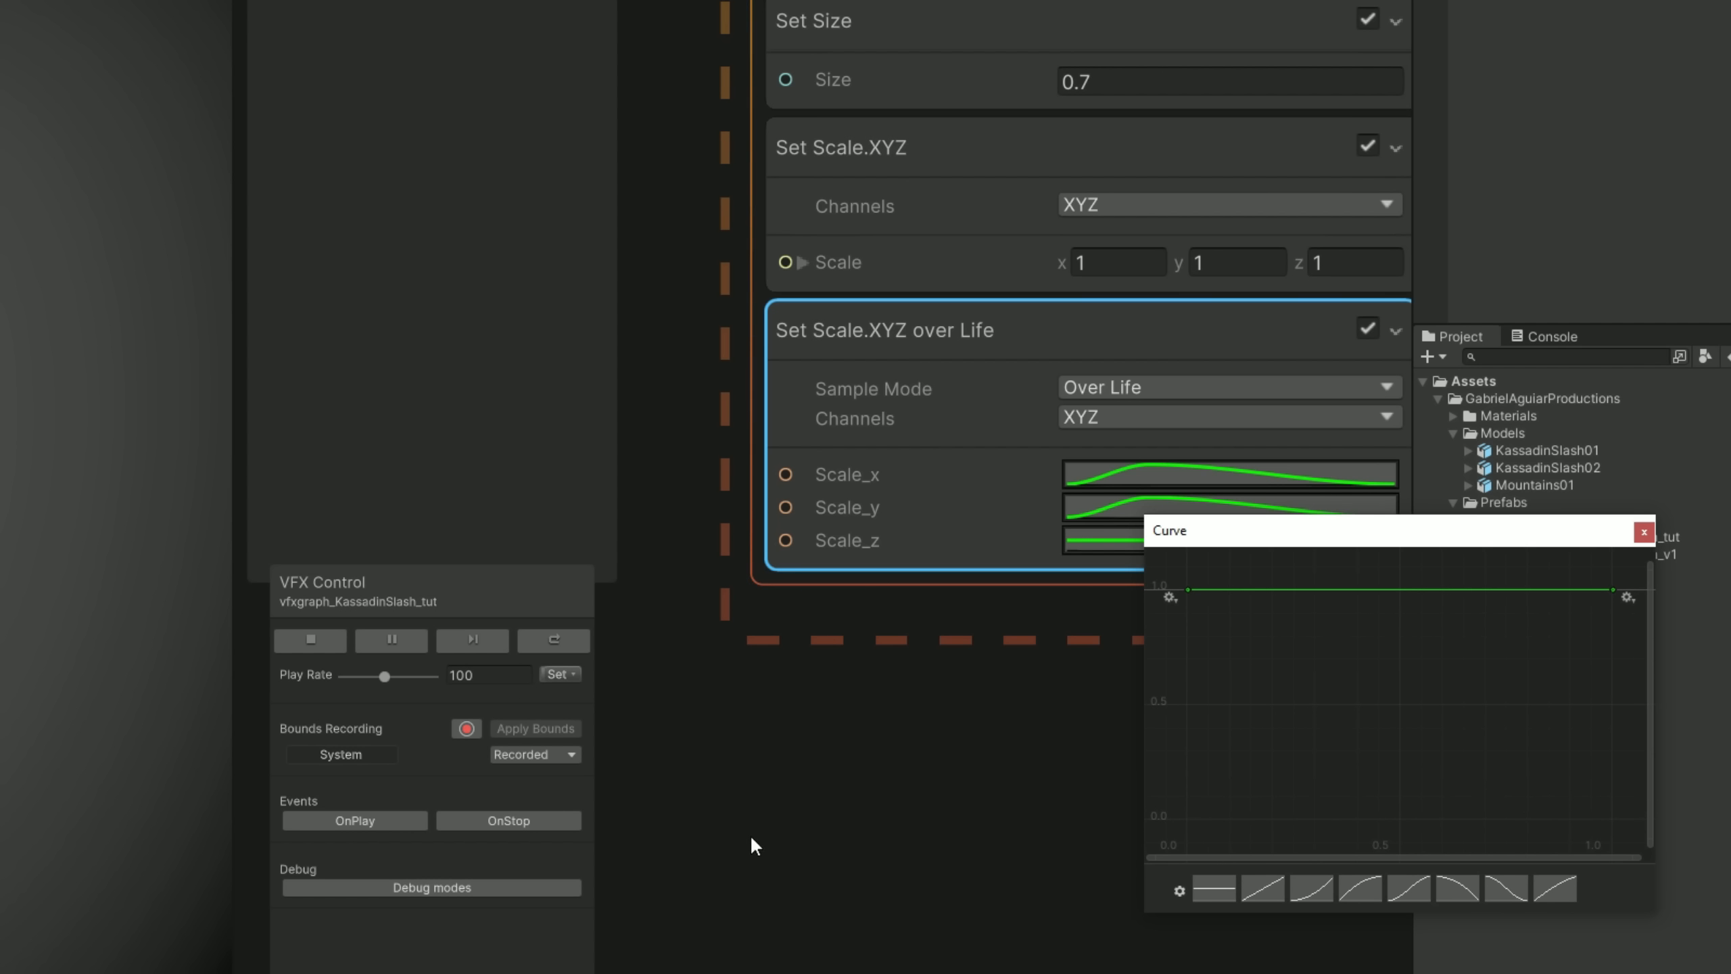
click(411, 818)
- Copy the constant Scale_z curve onto Scale_y and Scale_x, and play the effect
right_click(1129, 545)
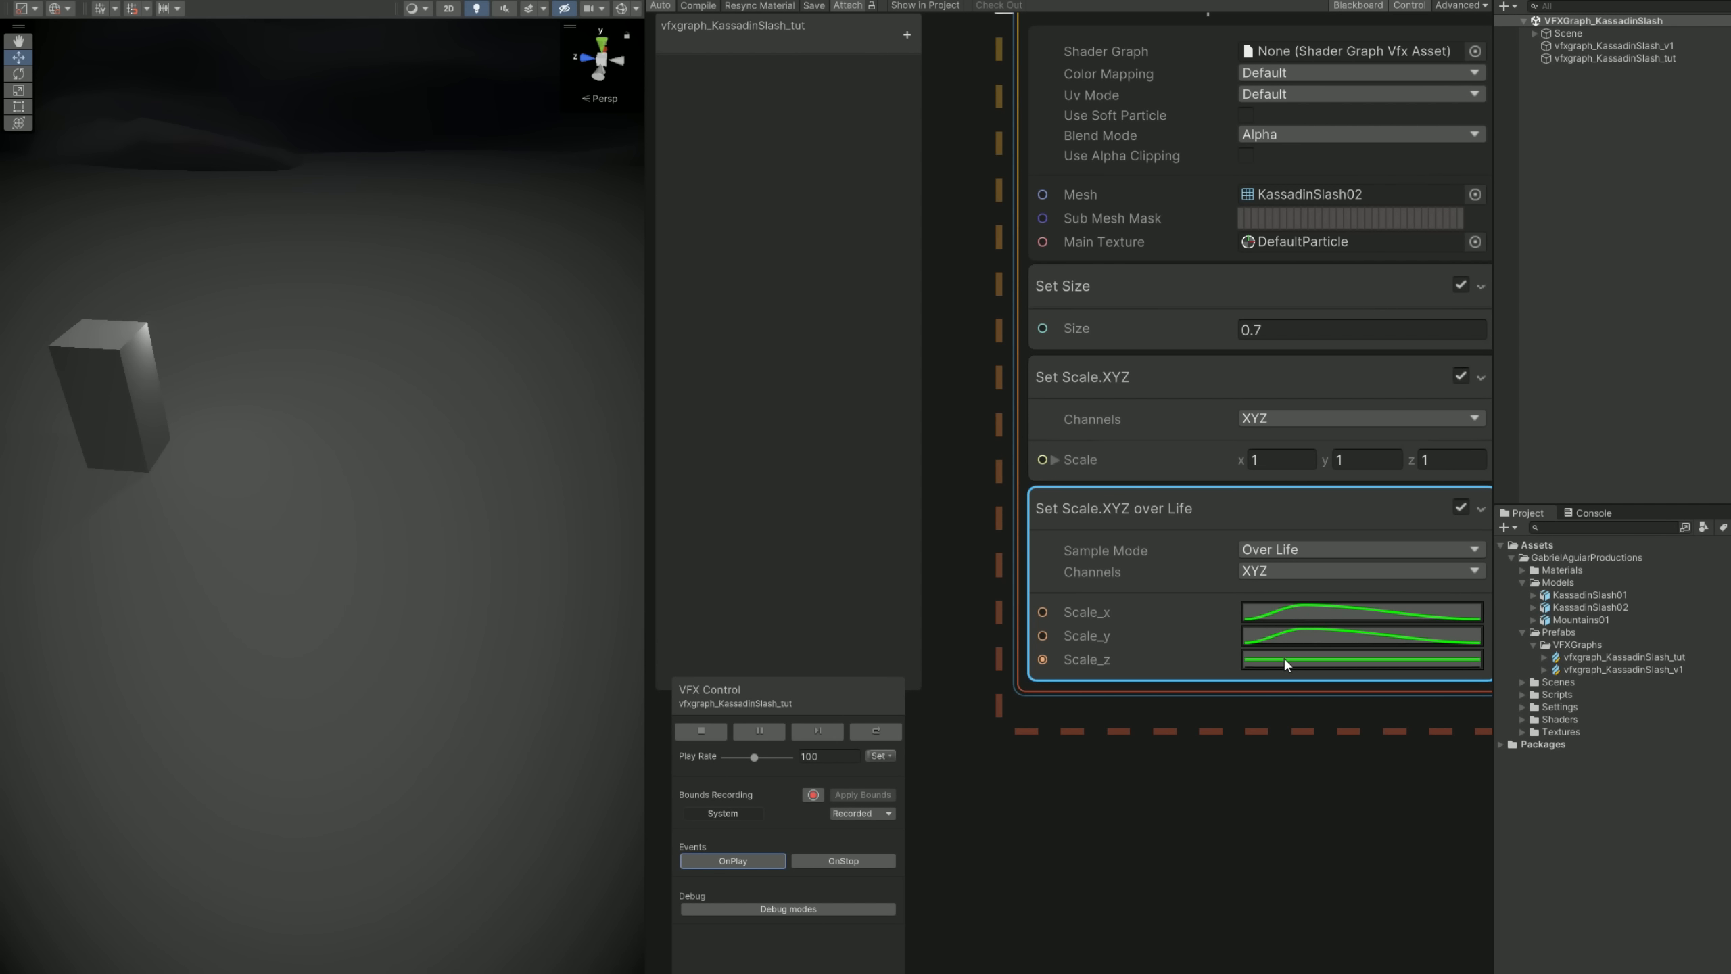
click(1333, 669)
right_click(1281, 634)
click(1328, 662)
right_click(1279, 609)
click(1295, 636)
click(766, 858)
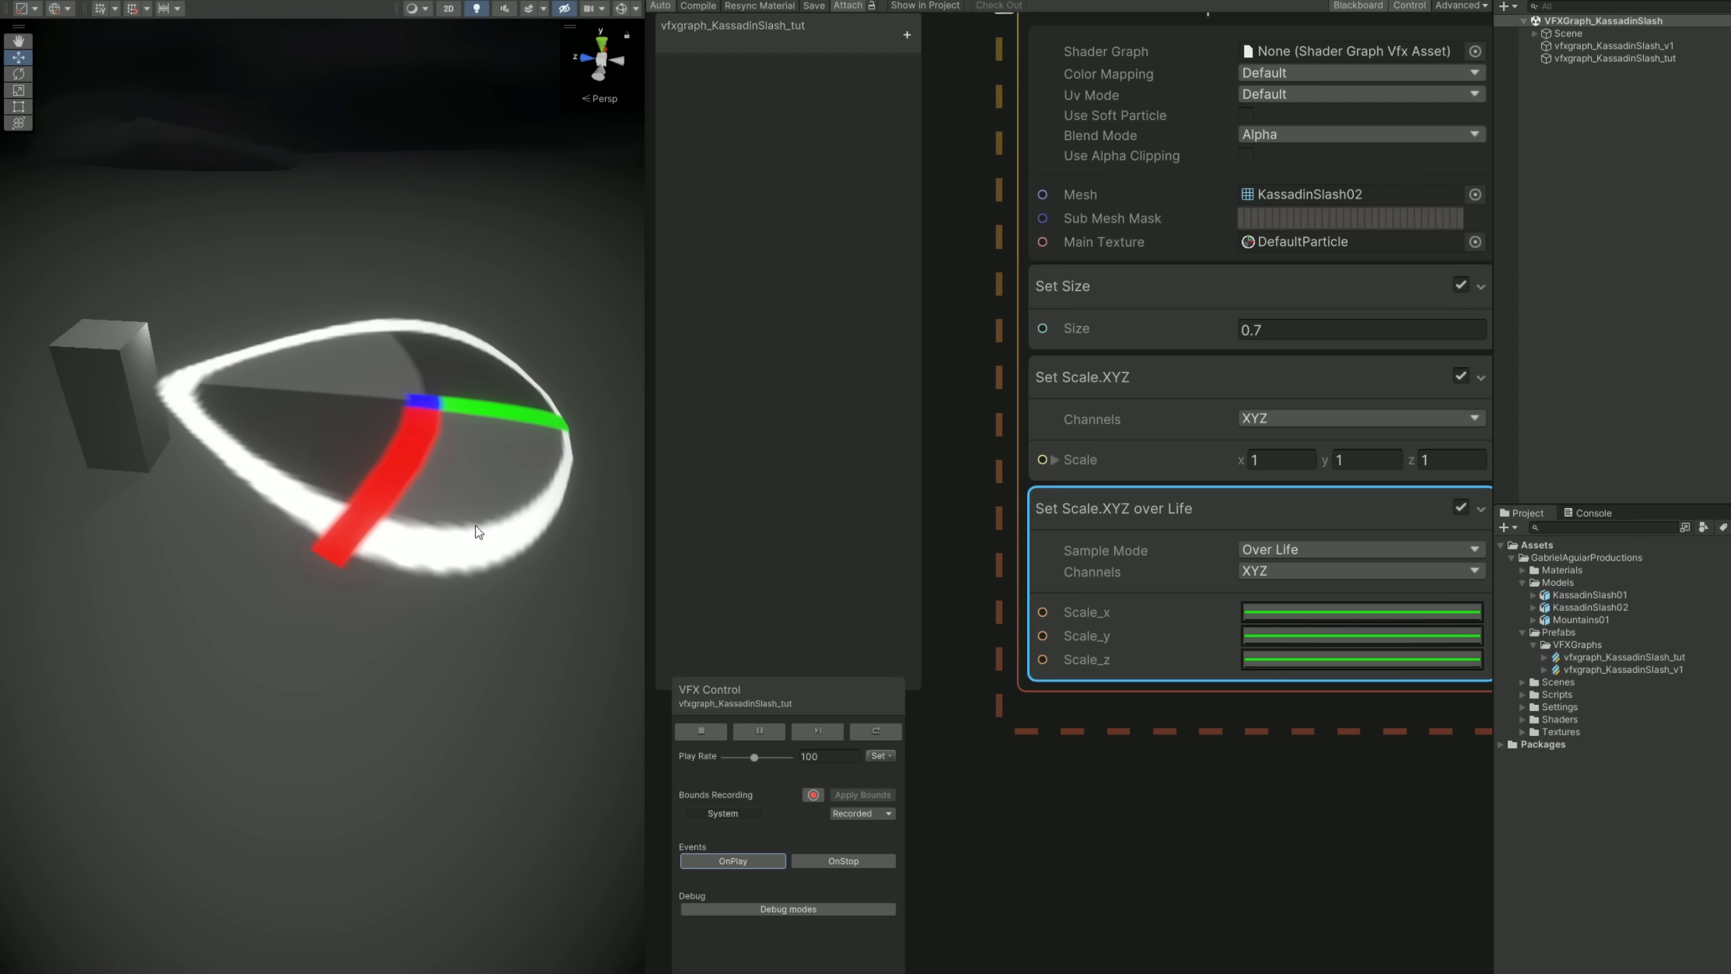
- Try a rising linear ramp on the Scale_x curve and play the effect
click(1311, 612)
click(1396, 858)
click(763, 868)
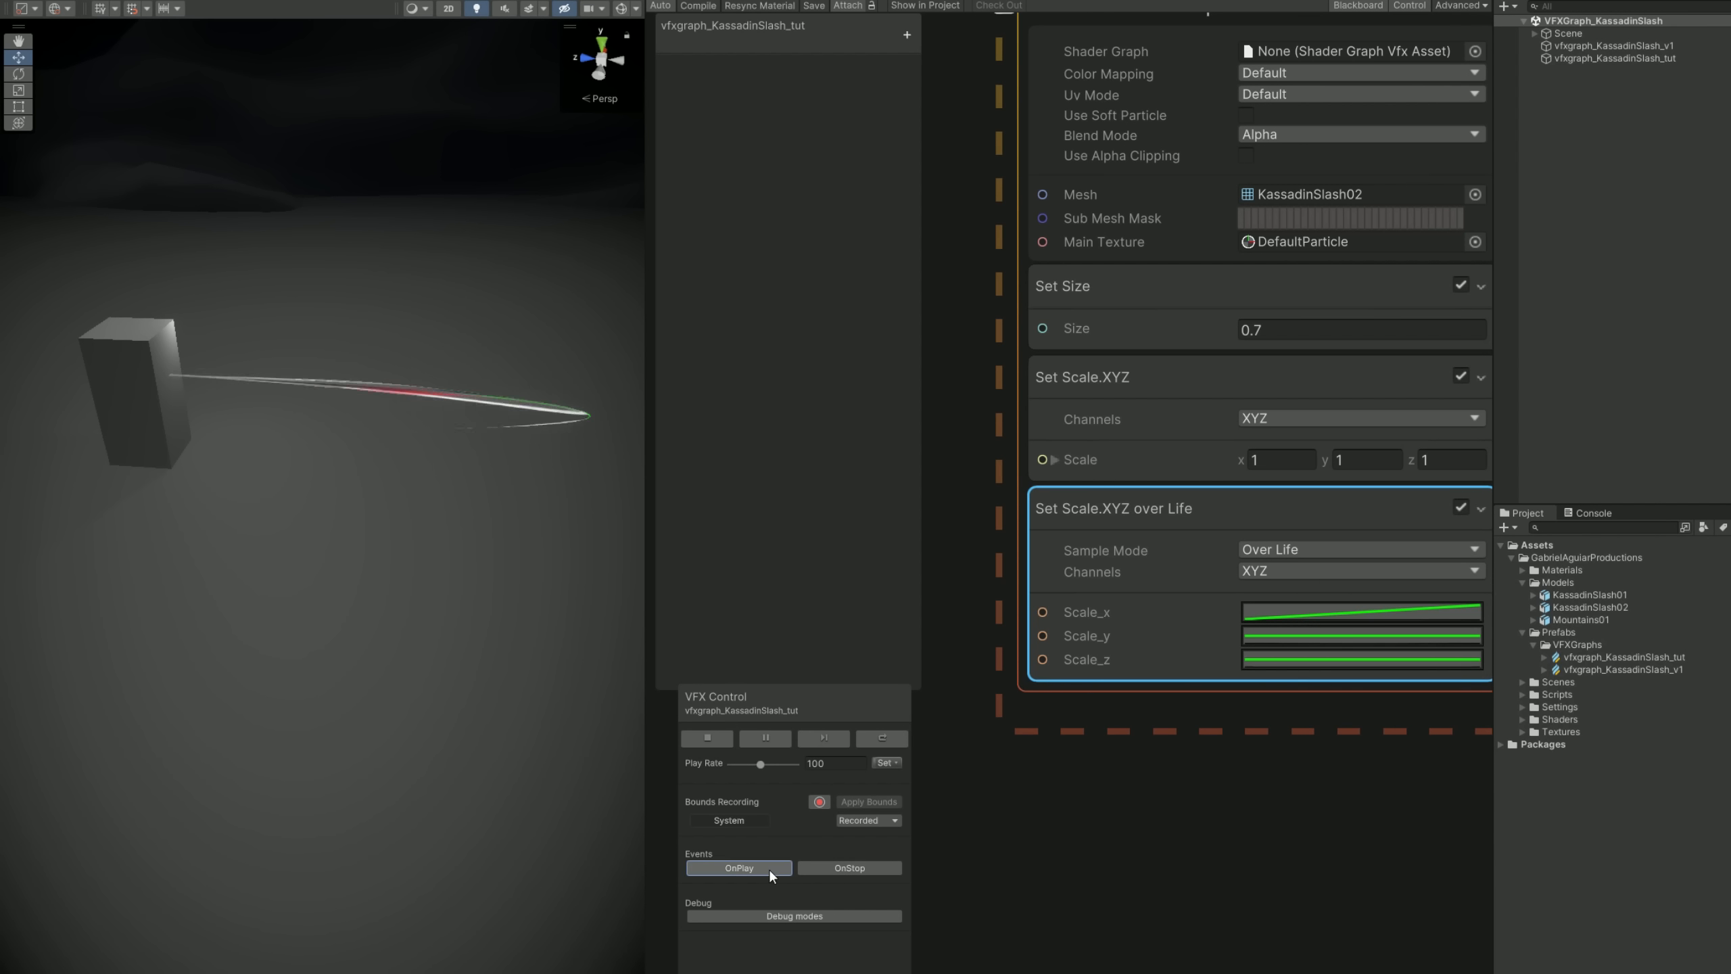
- Return Scale_x to a constant curve, give Scale_y a rising linear ramp, and play the effect
click(1250, 636)
click(1331, 884)
click(719, 866)
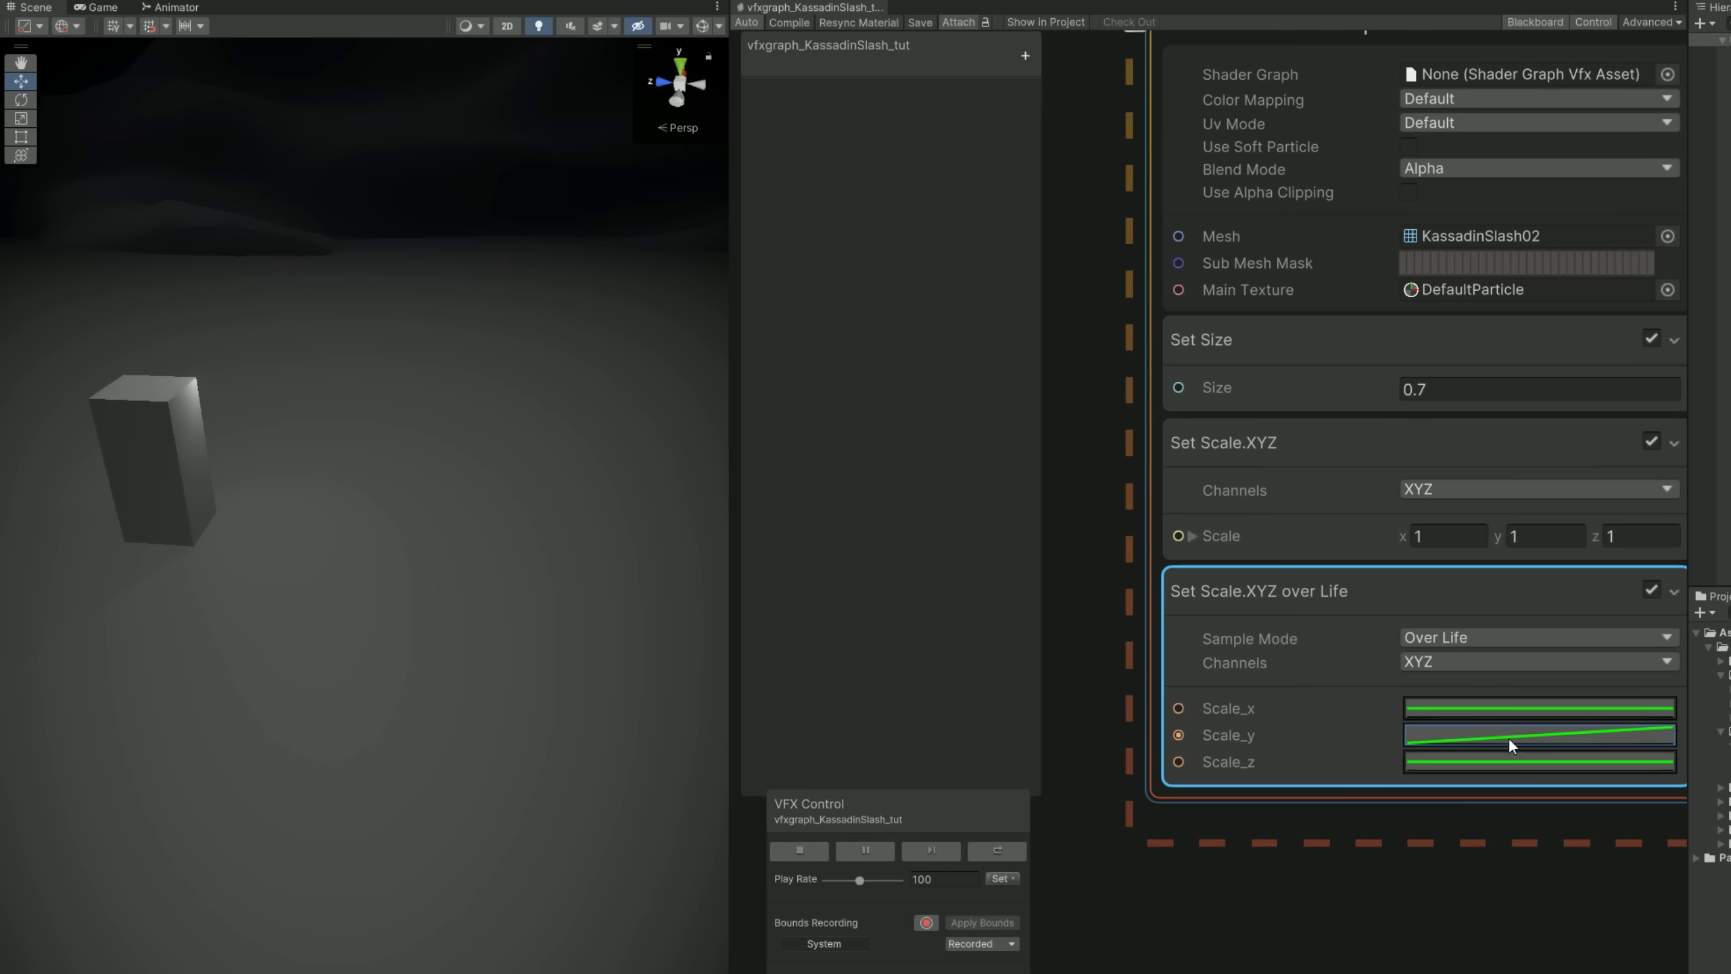
- Move the end key of the Scale_y curve to time 0.2, slightly below its full value
click(1334, 636)
drag(1463, 631, 877, 332)
drag(990, 392, 863, 341)
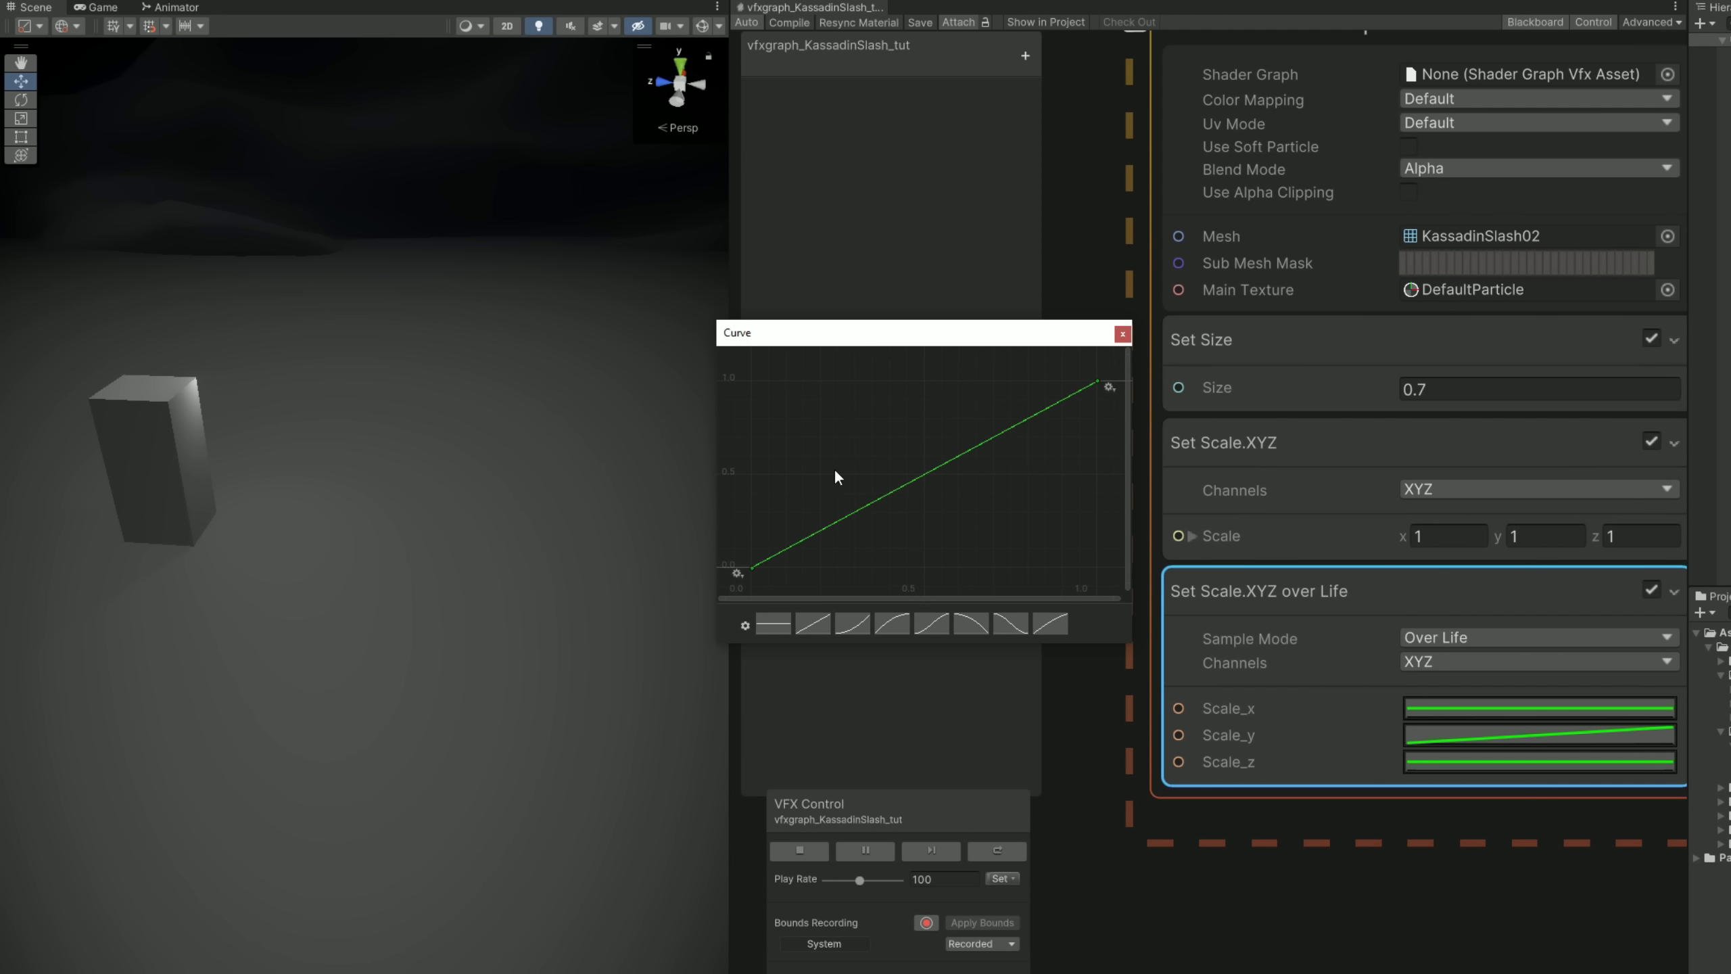
right_click(1094, 375)
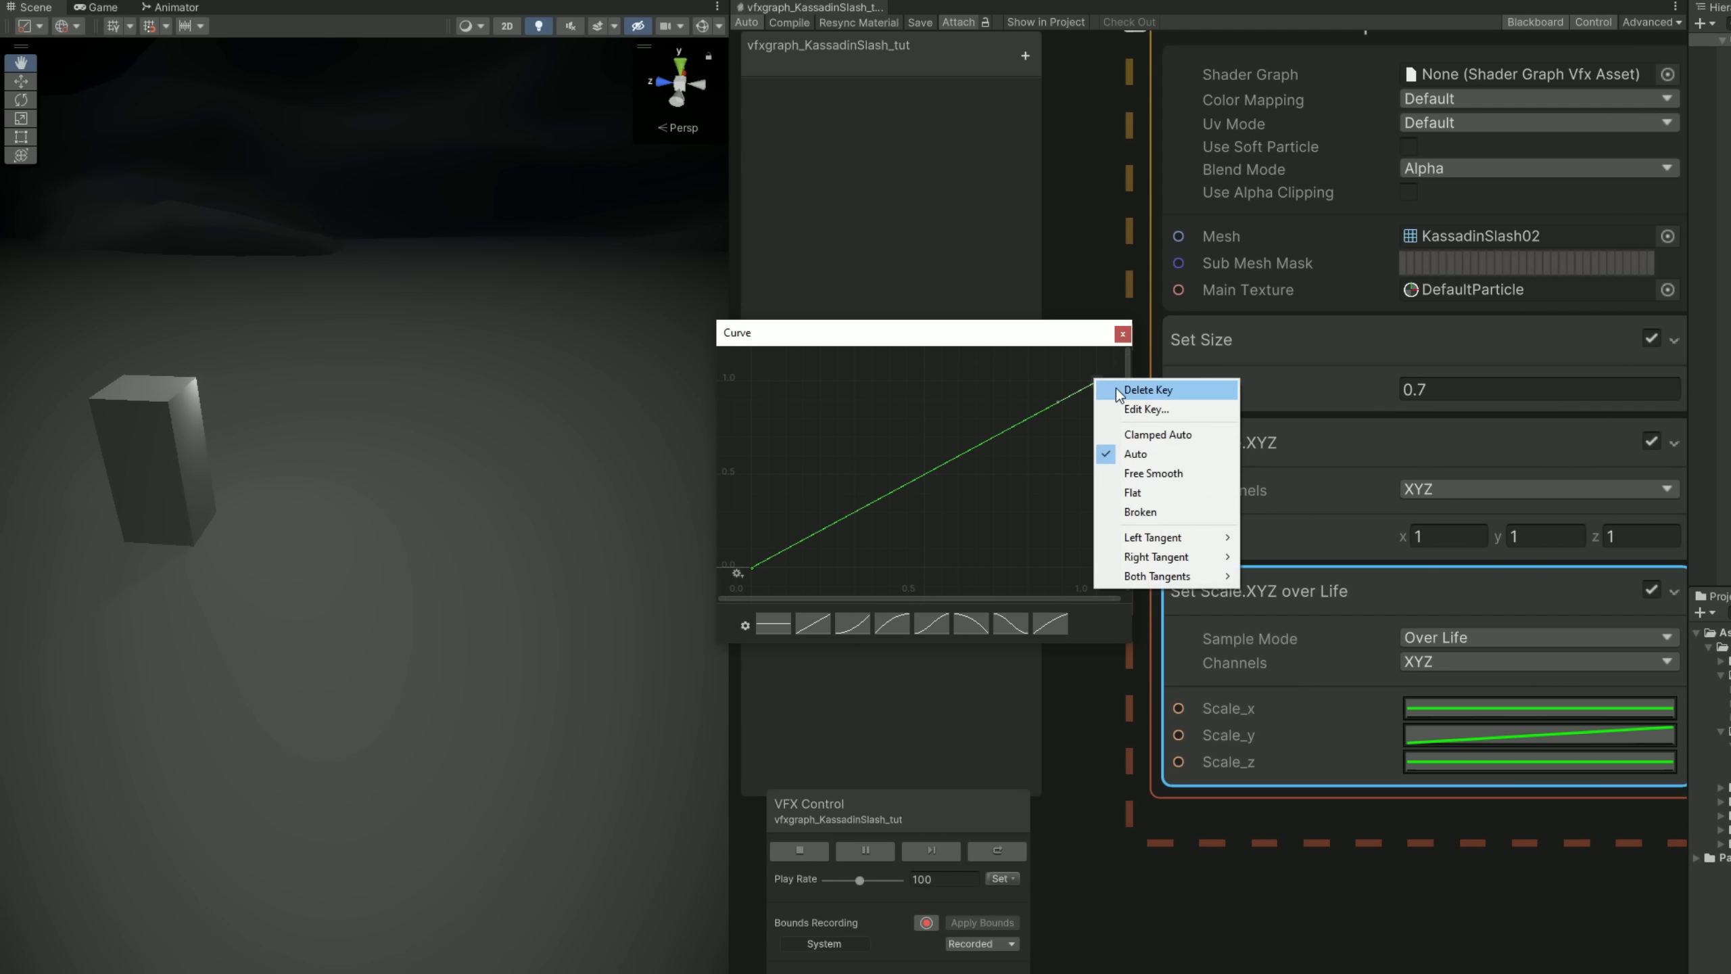
click(1122, 407)
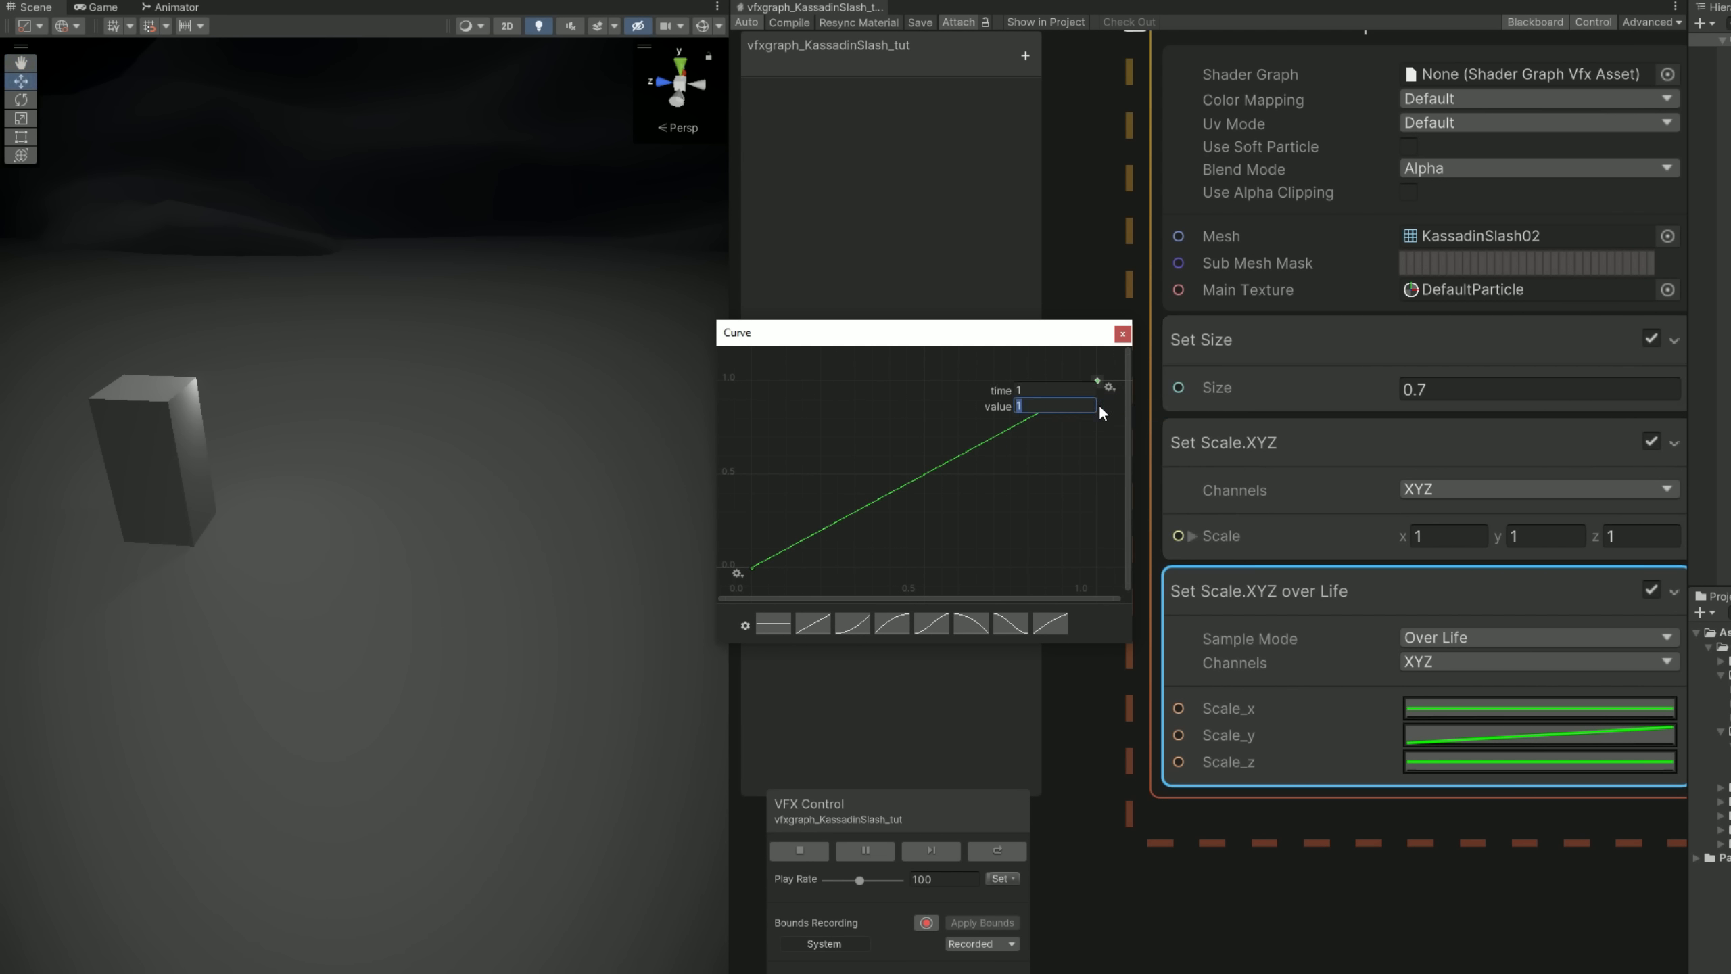
click(1064, 398)
text(0.2)
key(Tab)
key(Return)
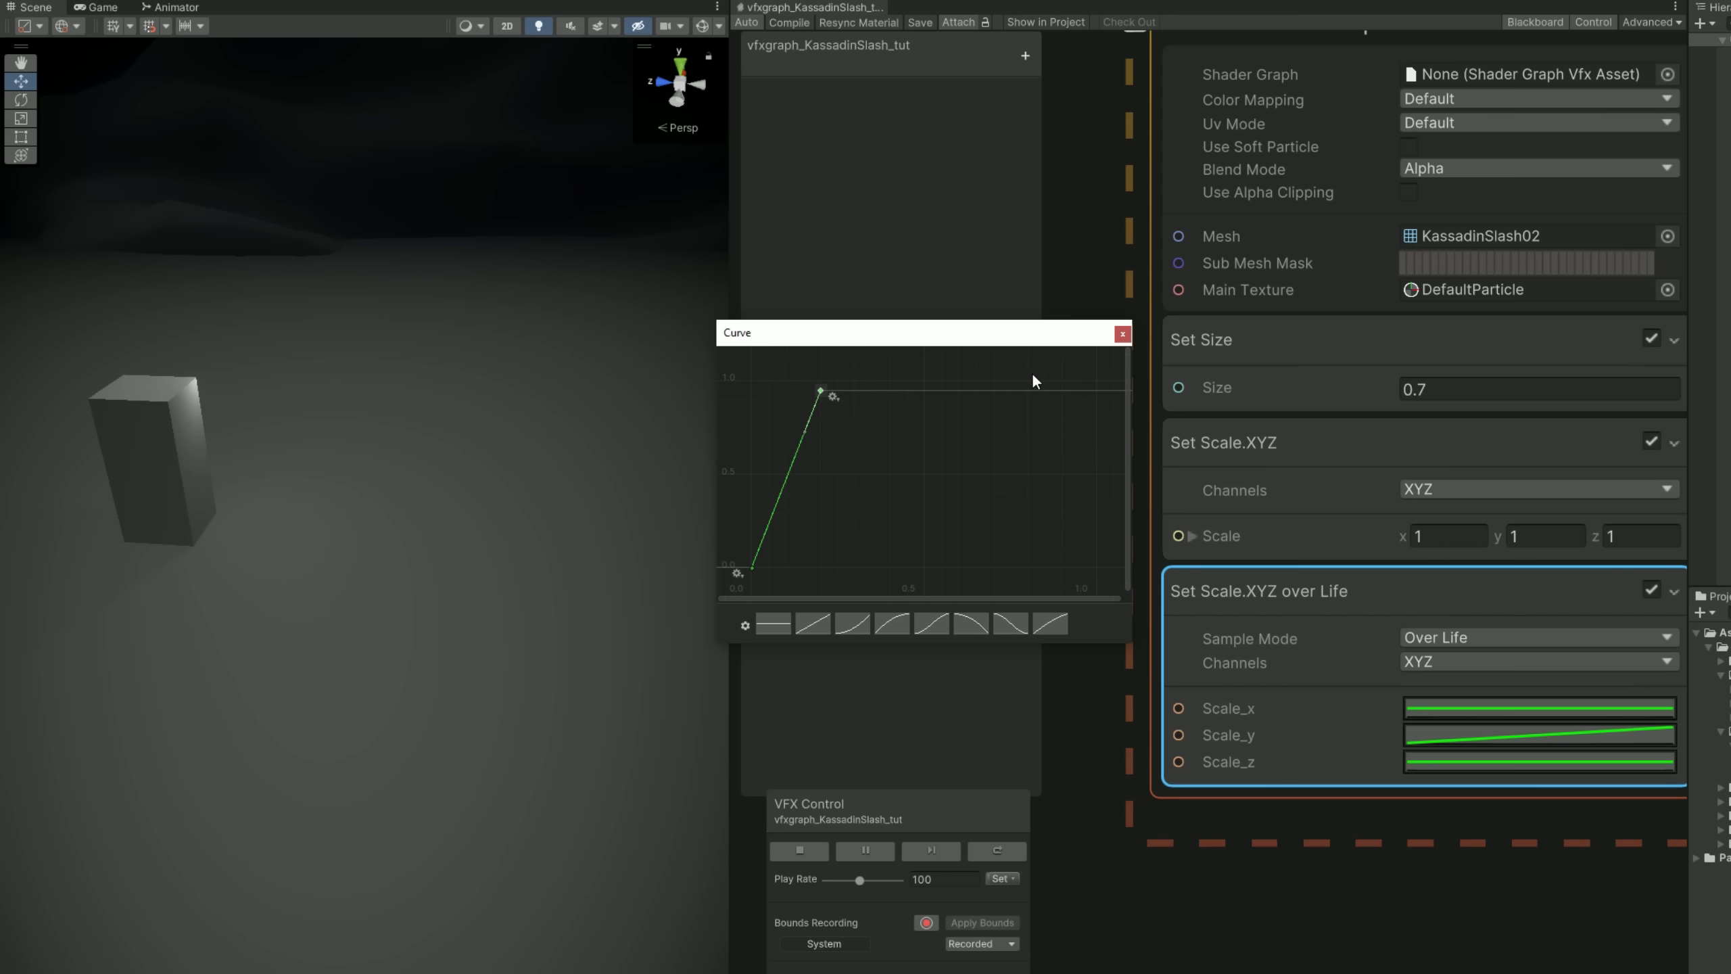
- Add an end key to the Scale_y curve at time 1 with value 1
right_click(1082, 391)
click(1093, 399)
right_click(1083, 390)
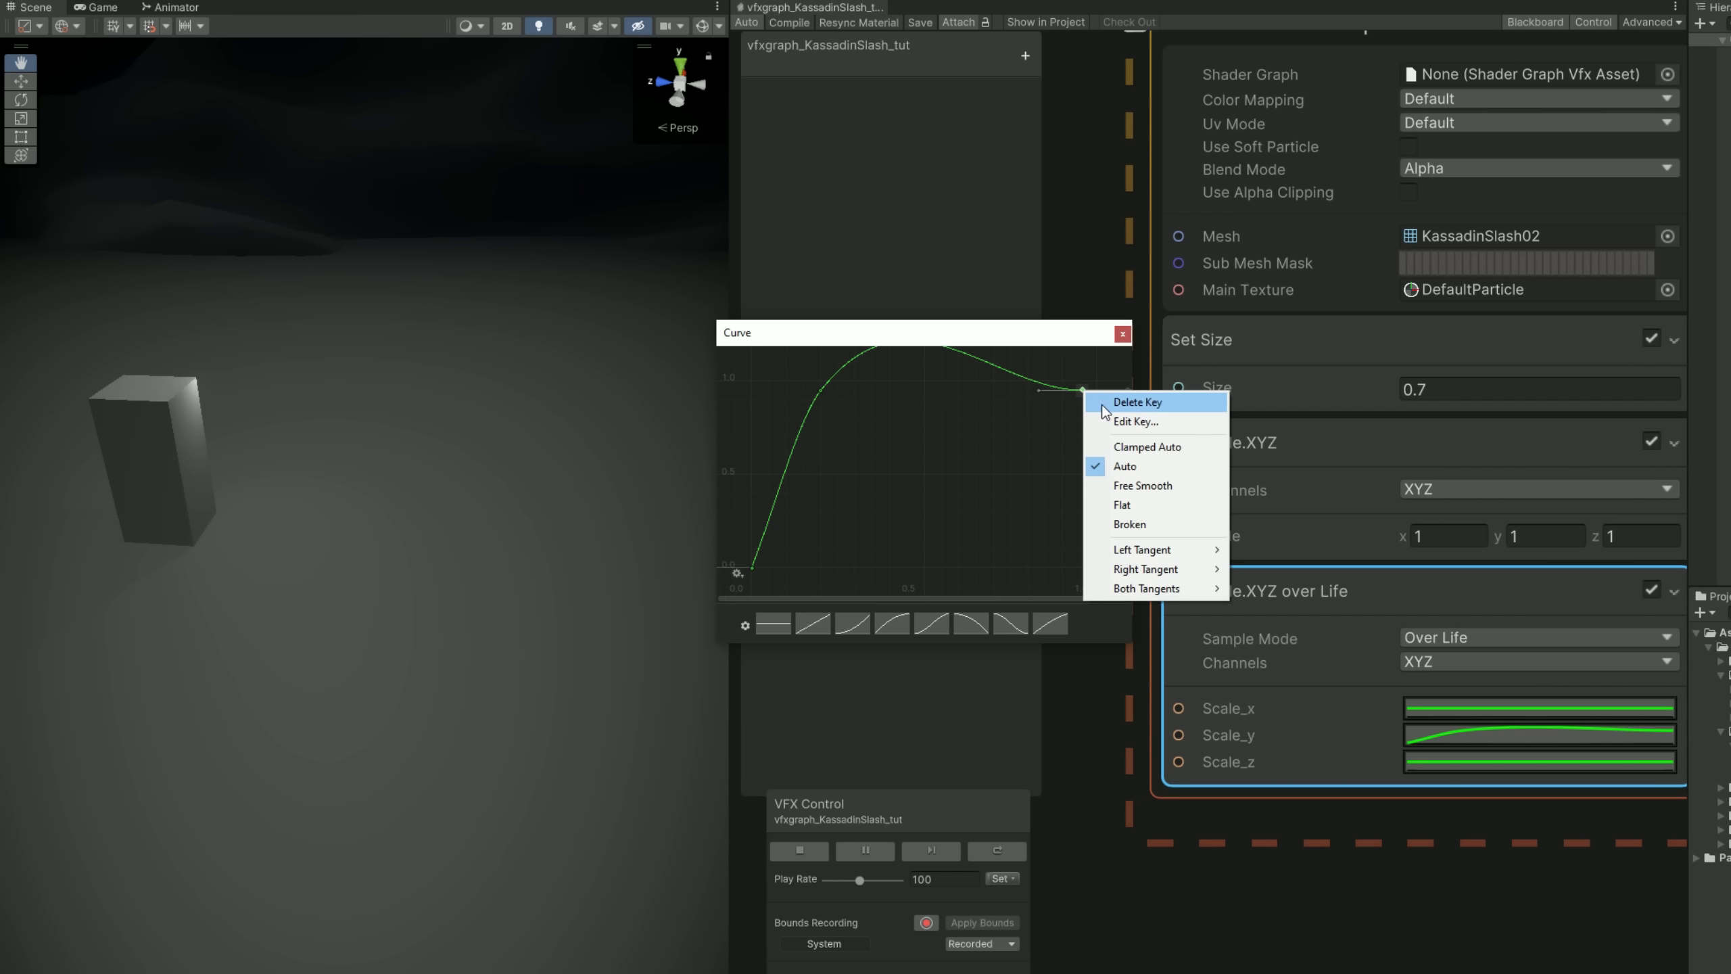
click(1127, 420)
text(1)
click(1064, 402)
text(1)
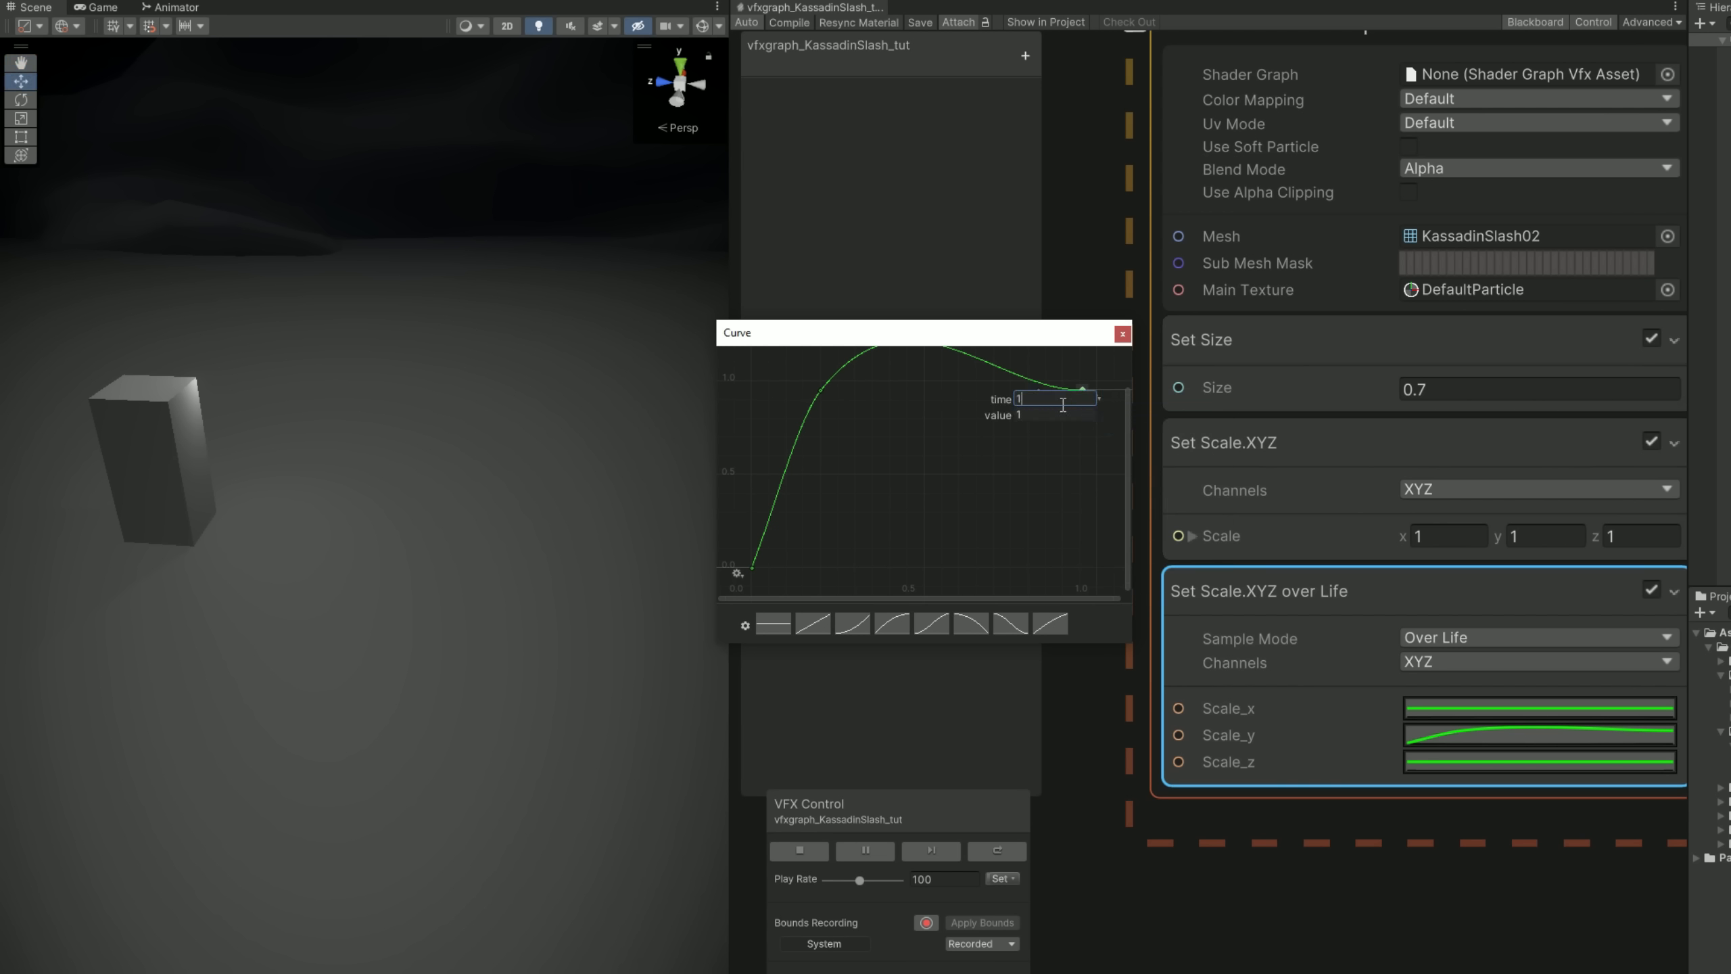
key(Return)
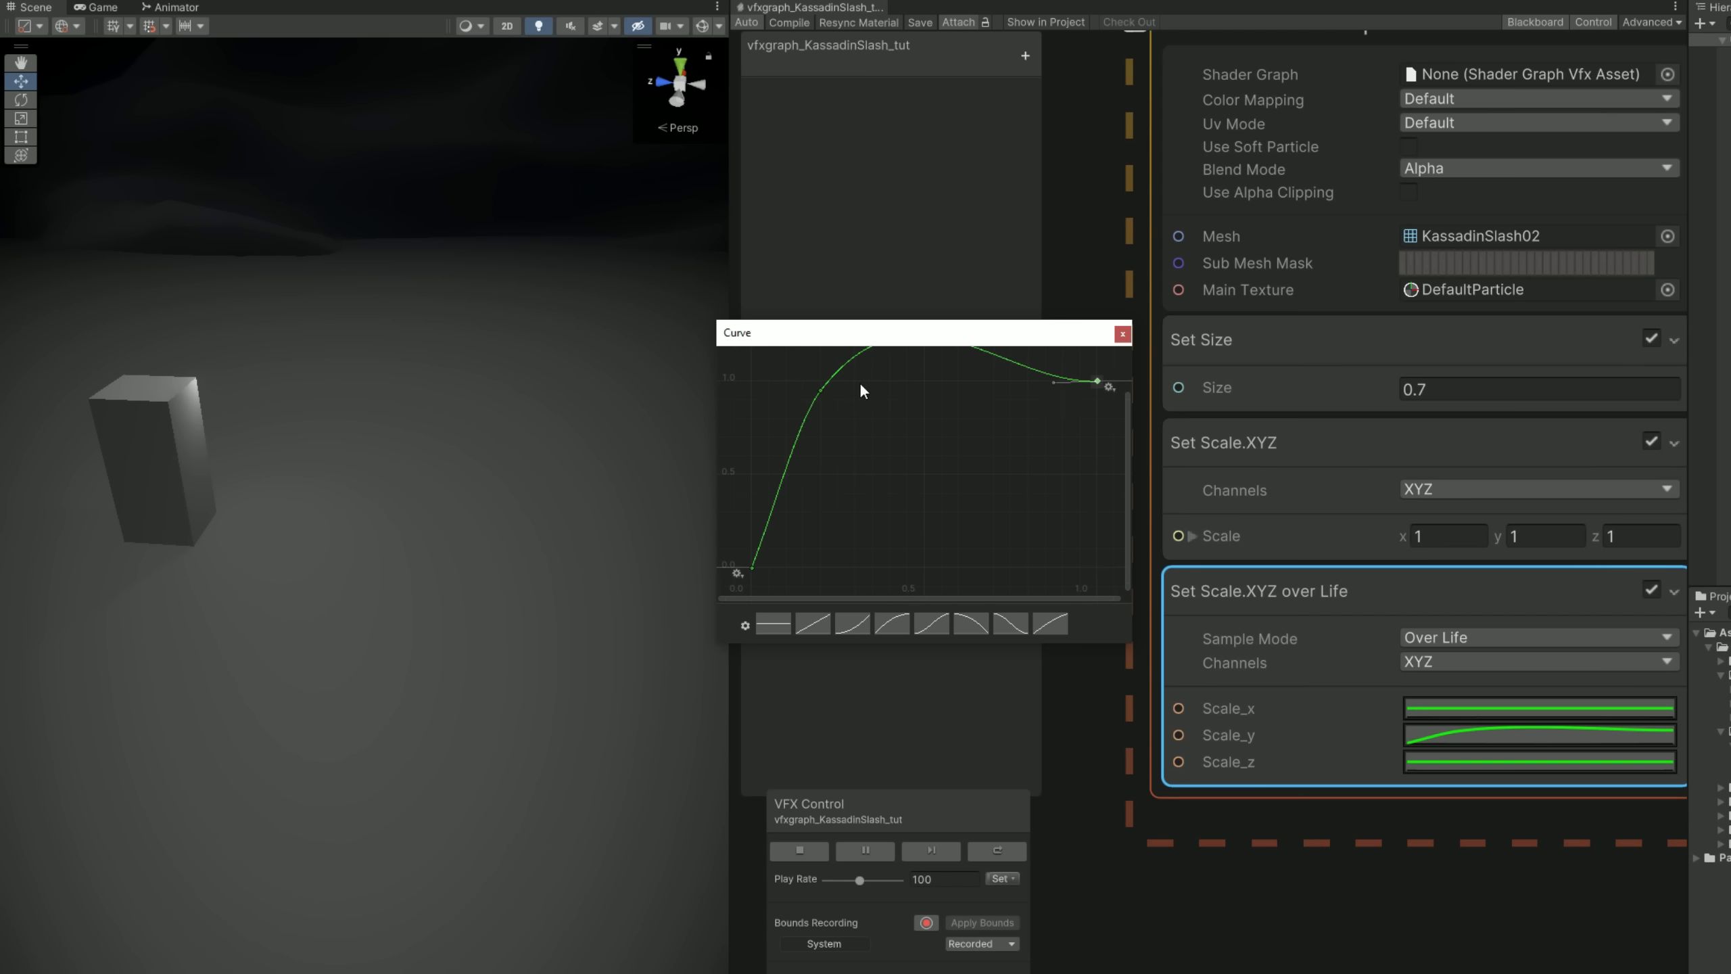
- Set the middle and end keys of the Scale_y curve to Clamped Auto and close the curve editor
right_click(825, 390)
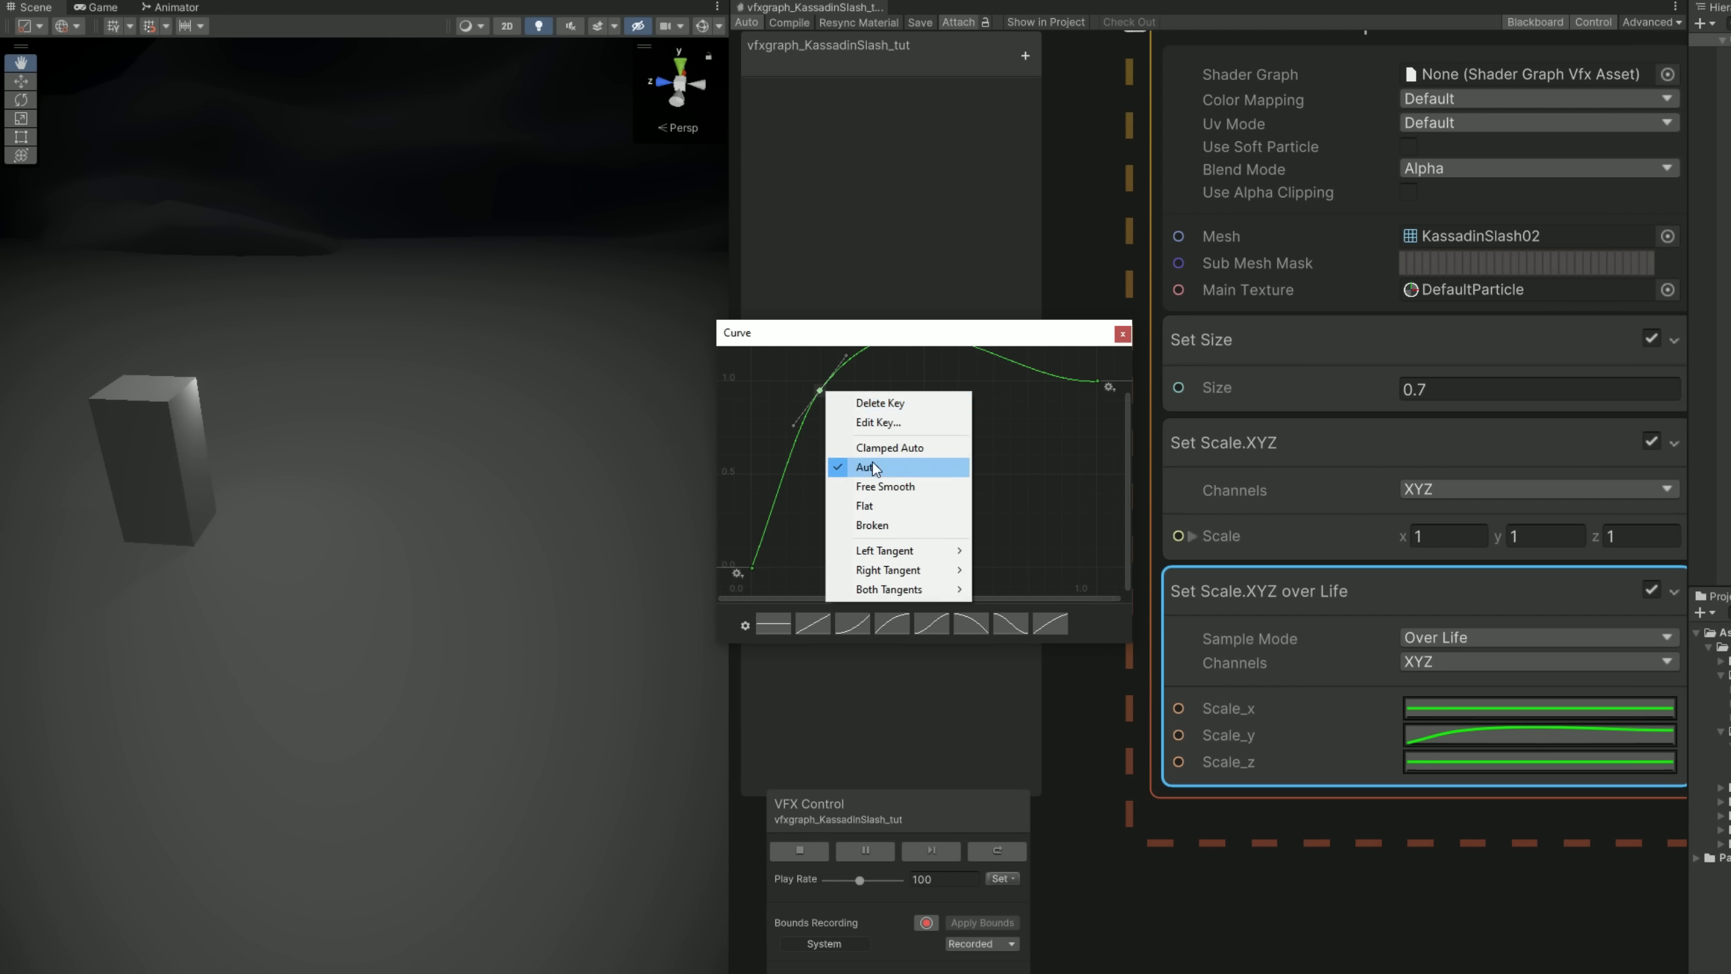
click(902, 449)
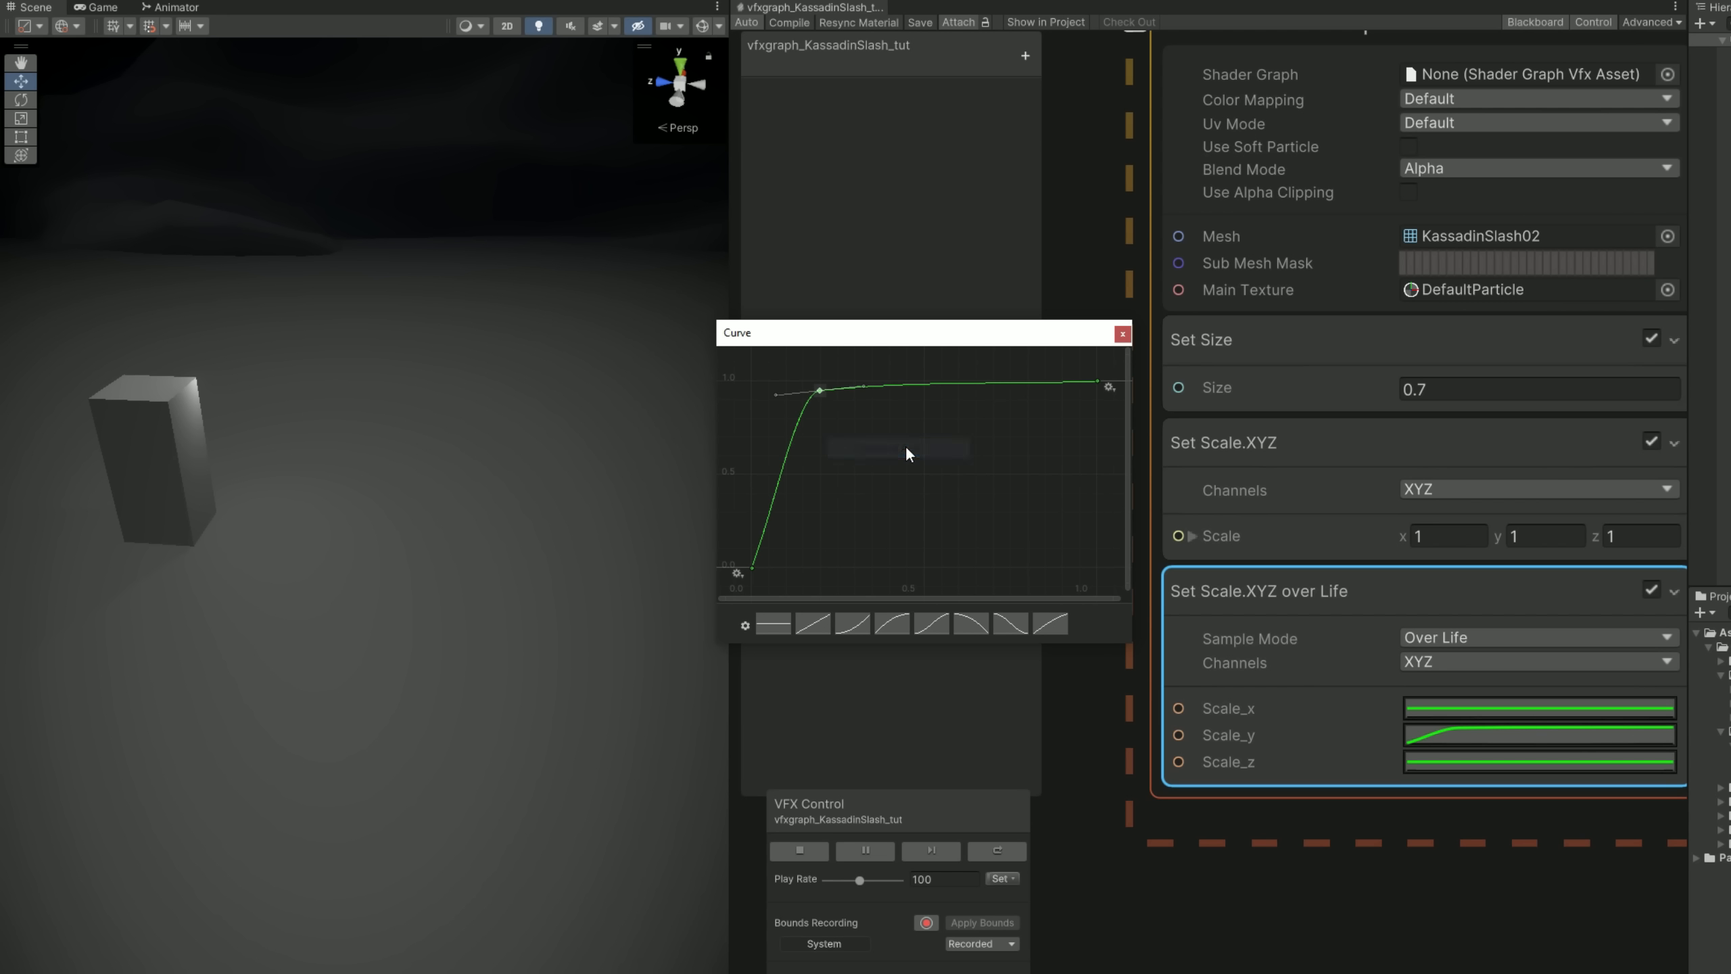
right_click(1097, 381)
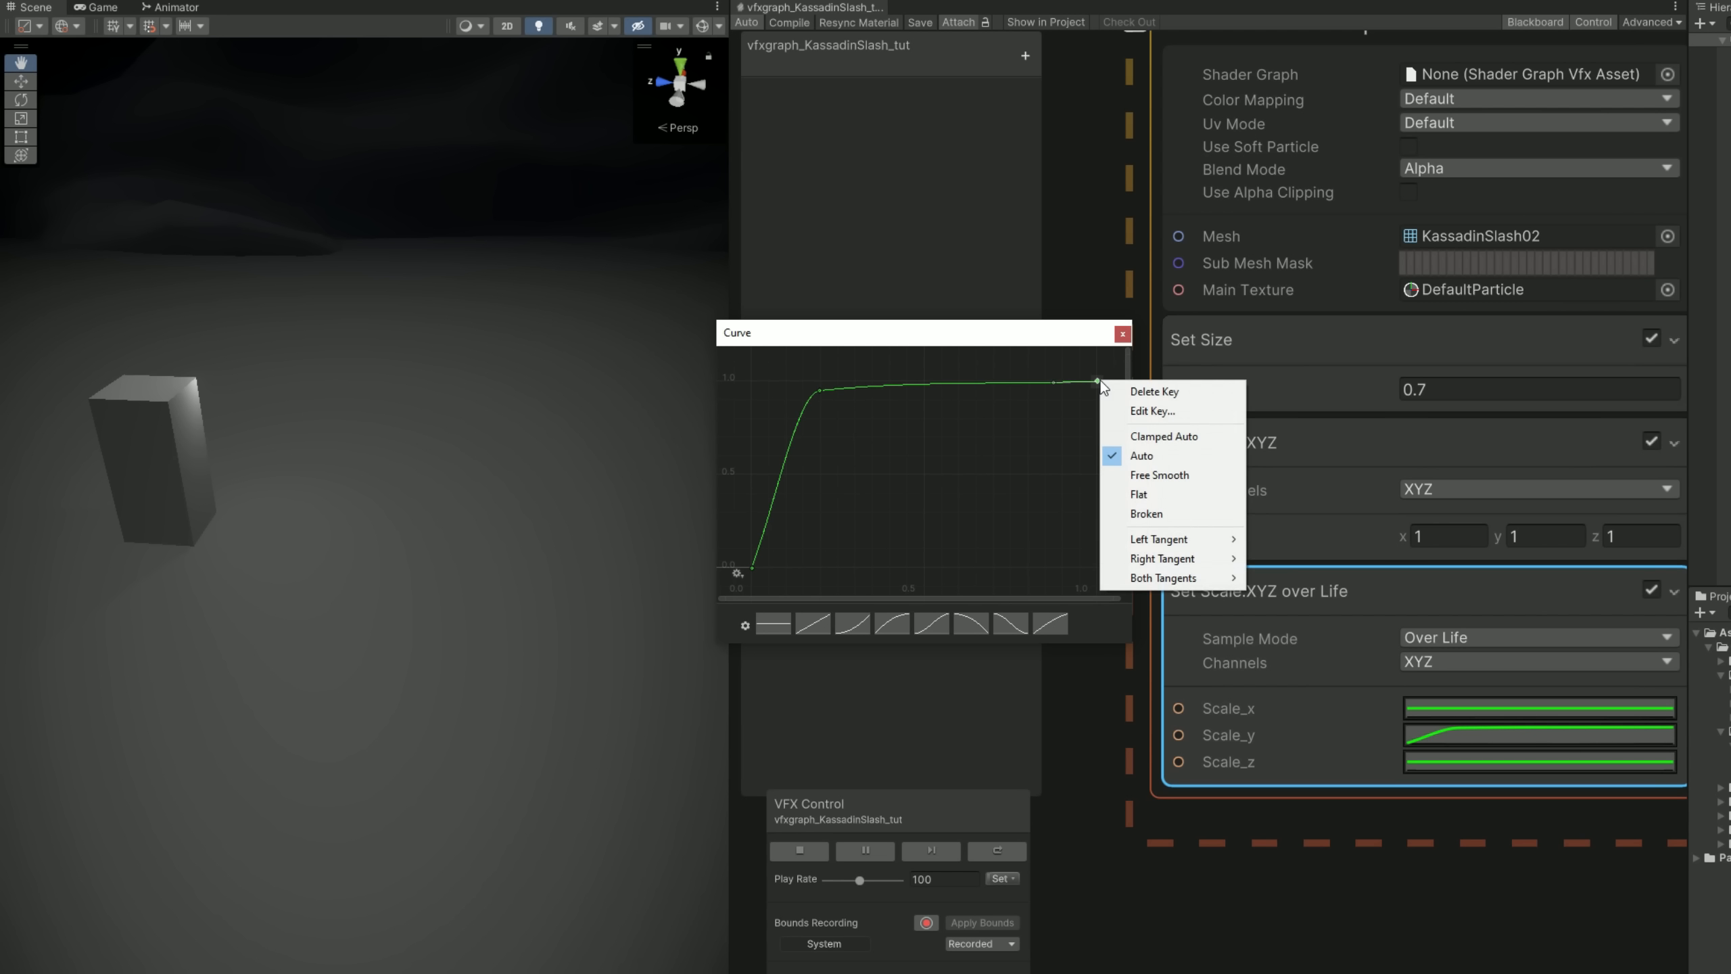
click(1138, 430)
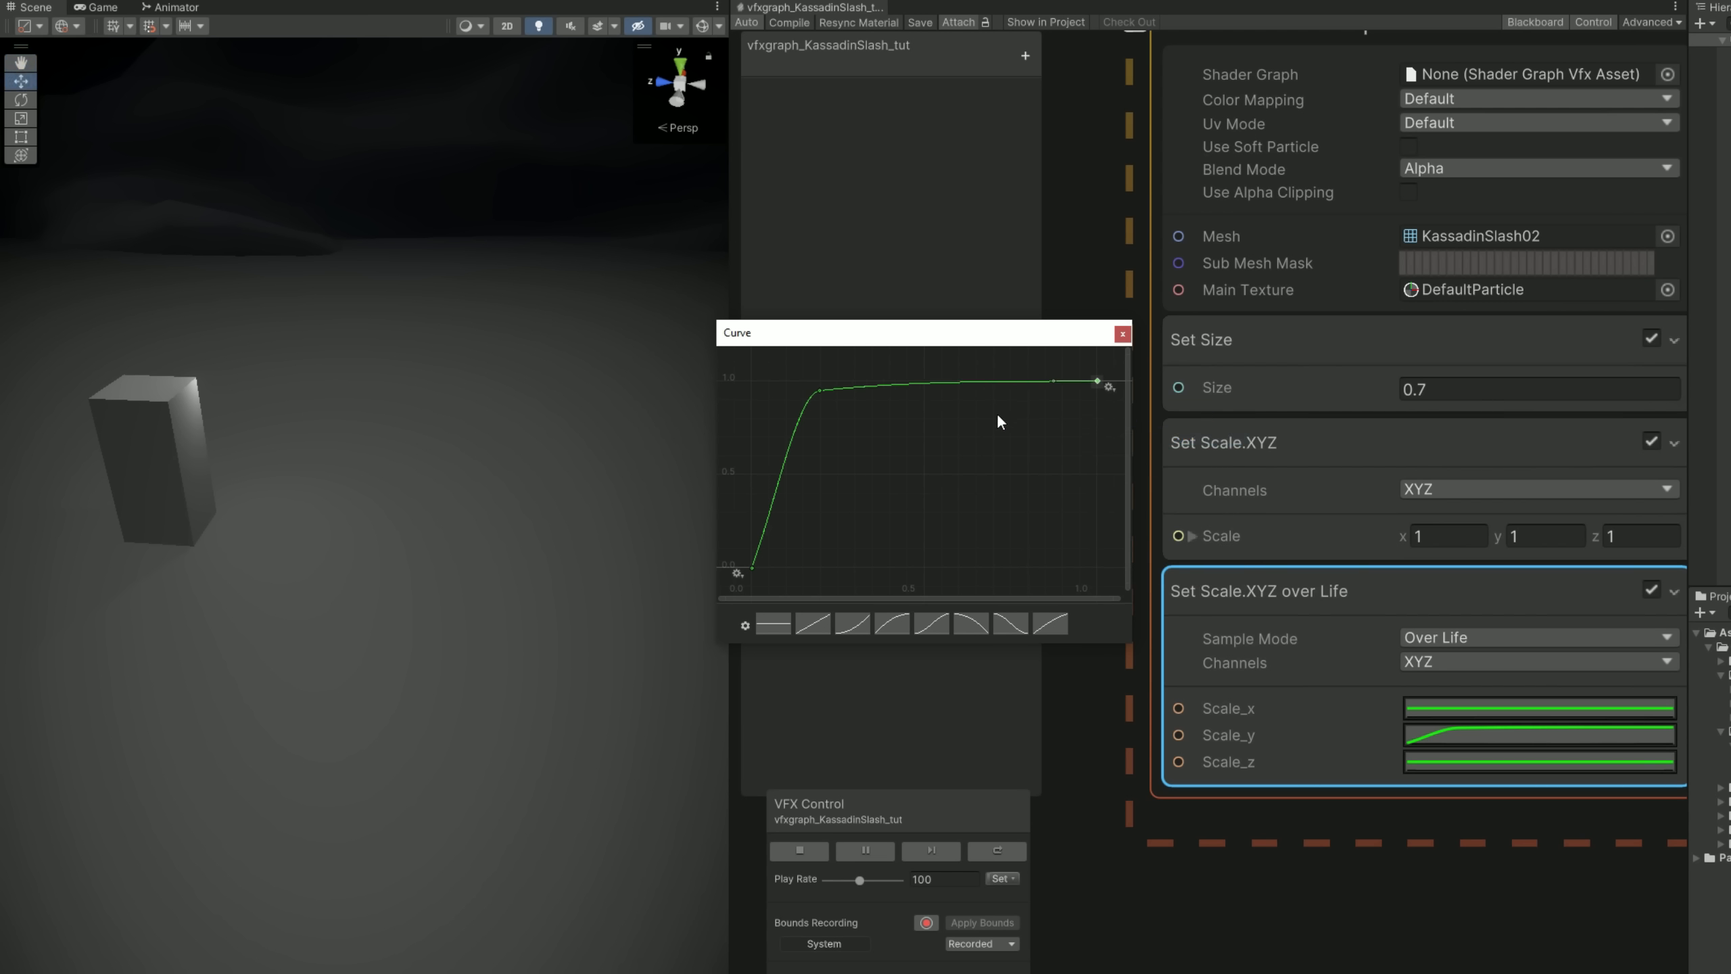
click(992, 764)
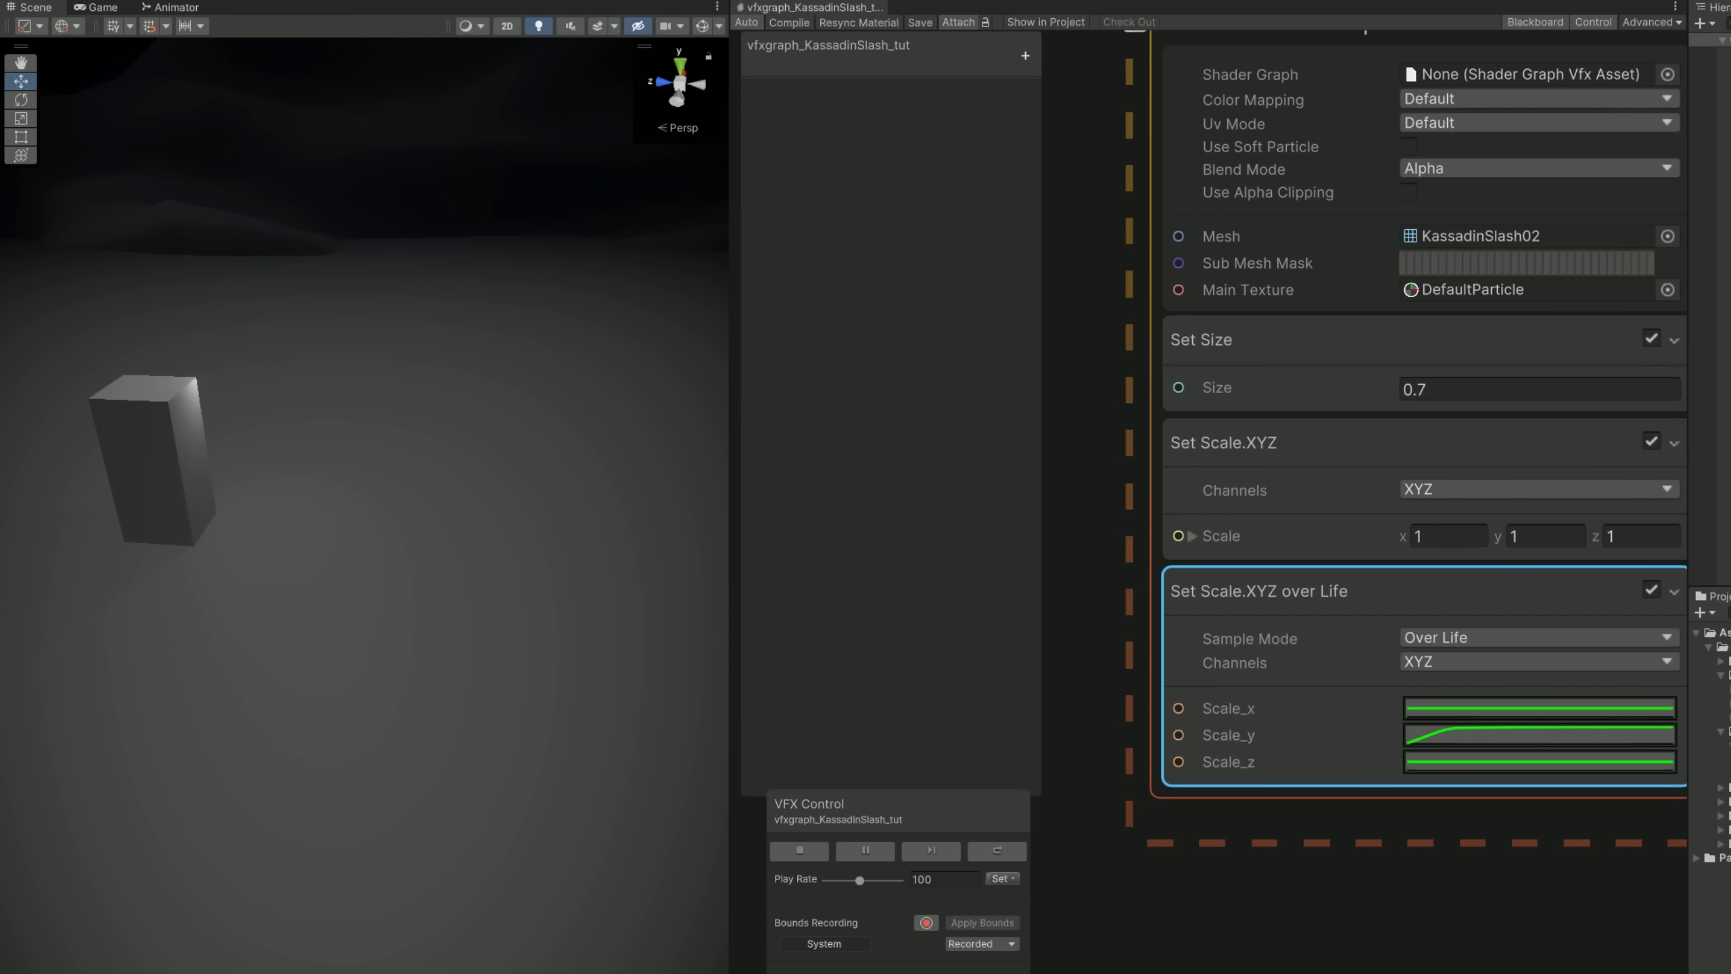
- Copy the Scale_y curve onto Scale_x and preview the slash
right_click(1448, 732)
click(1463, 741)
right_click(1452, 708)
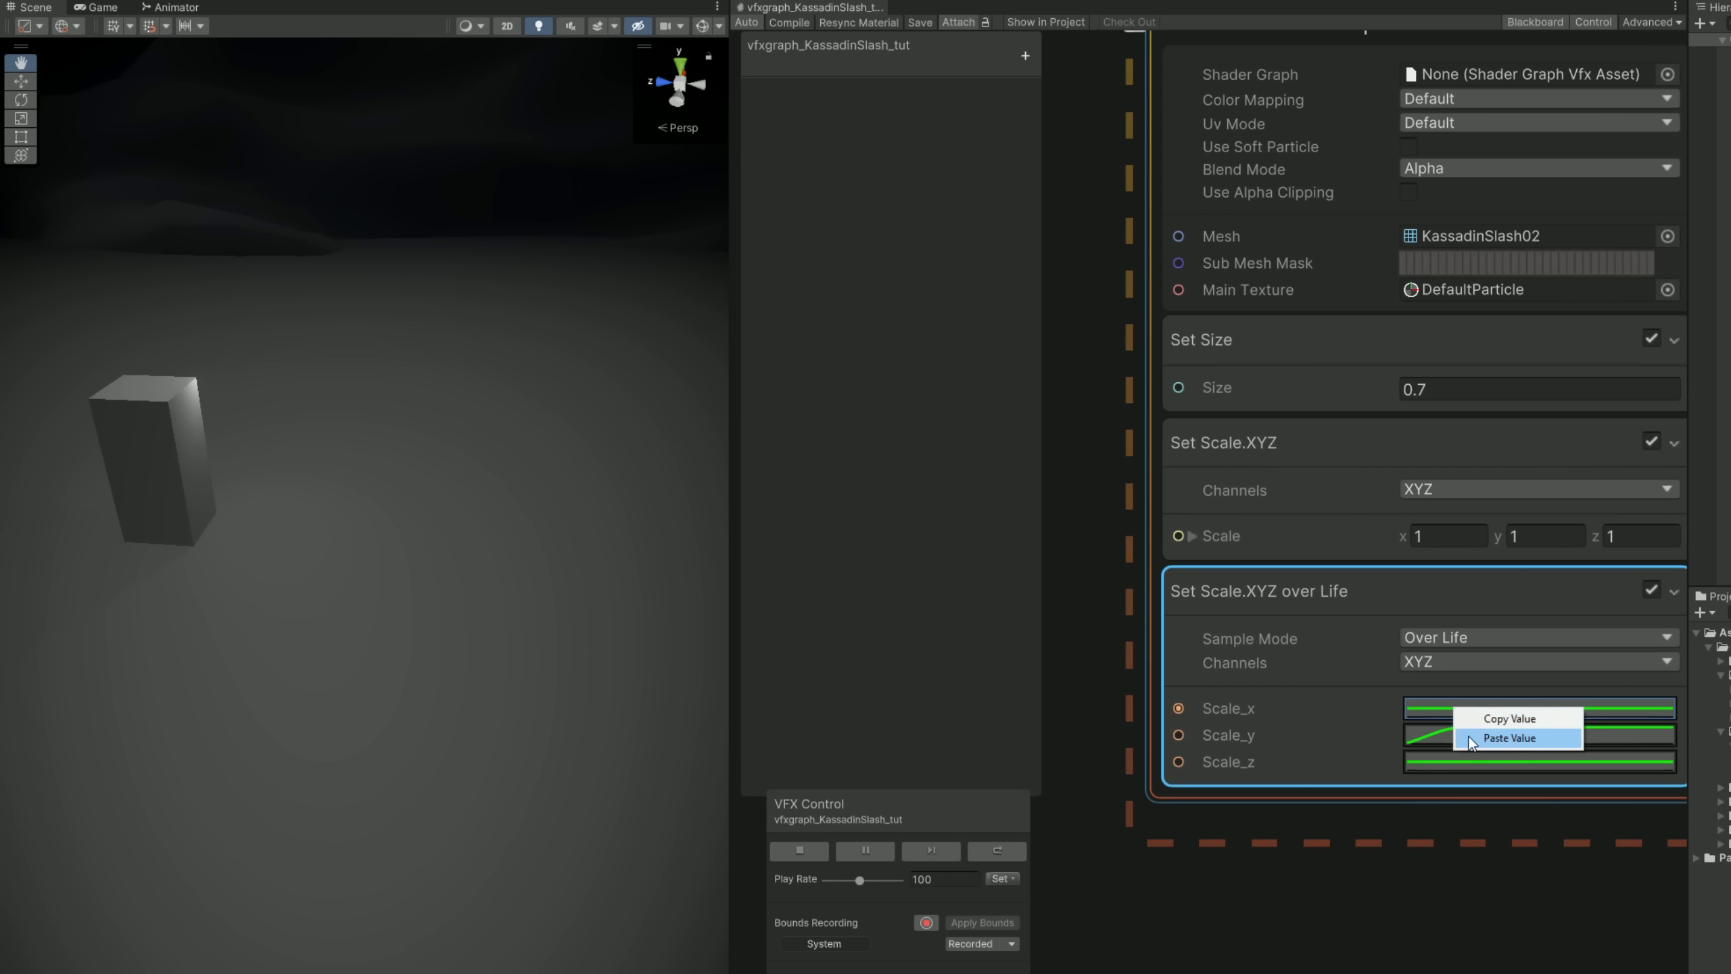
click(1468, 736)
key(w)
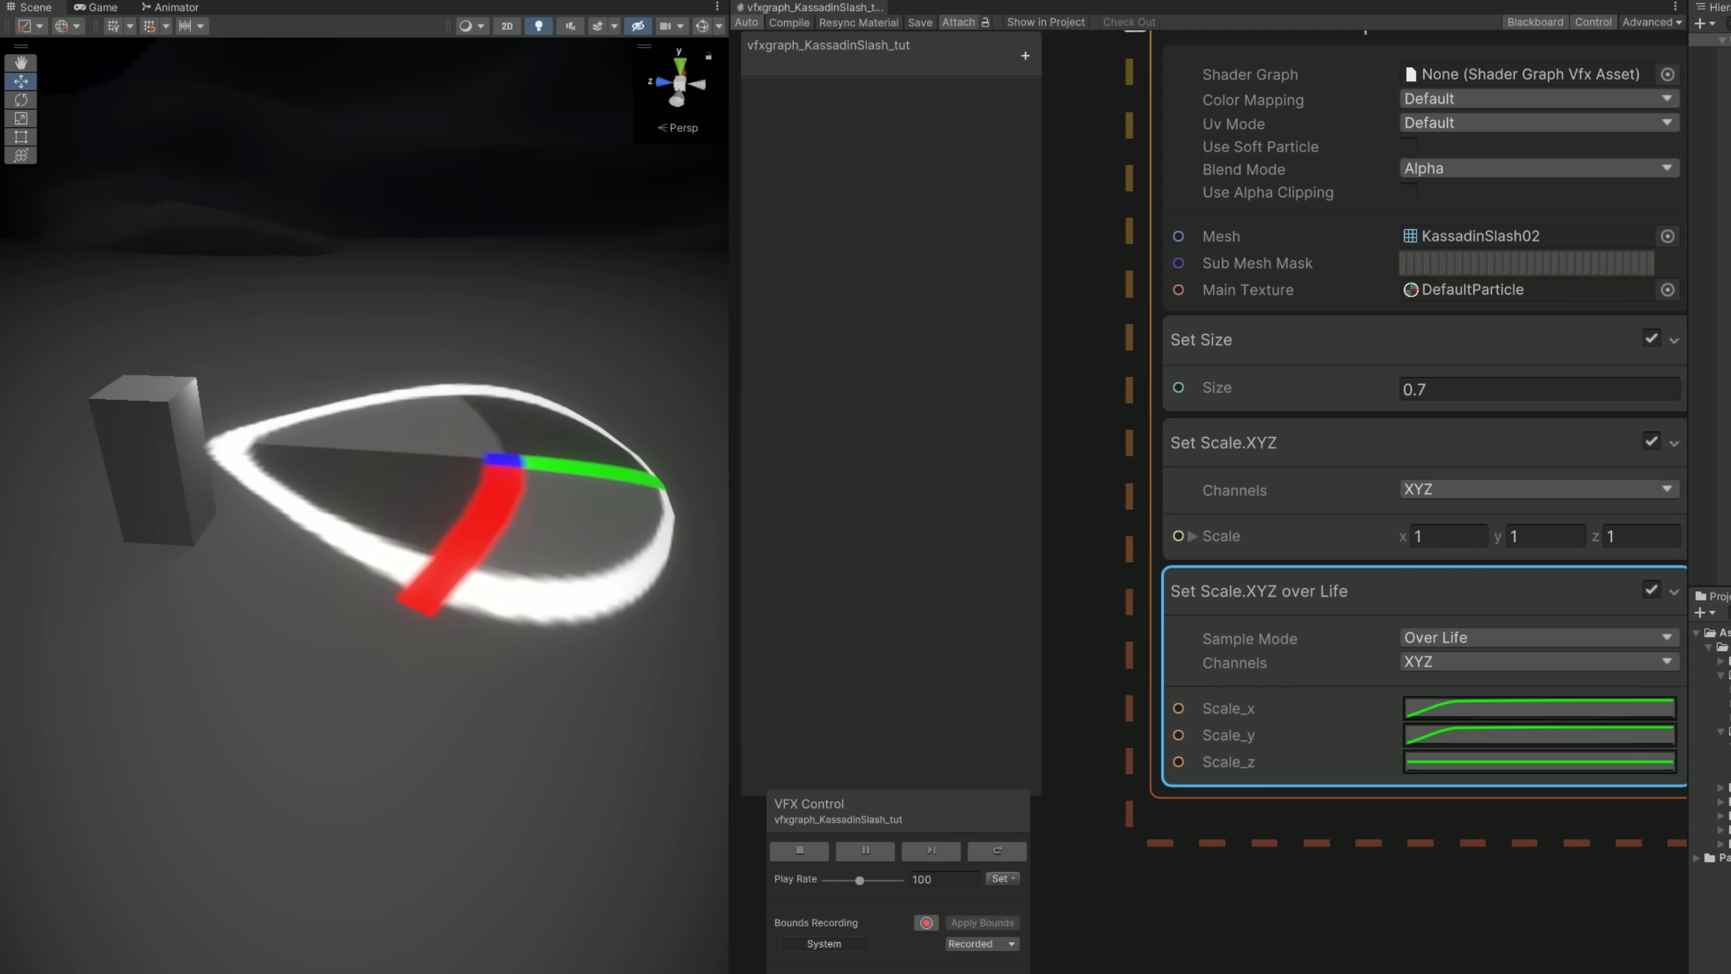
- Set the Size value in the Output Particle Mesh's Set Size block to 0.6
scroll(1164, 880, down, 5)
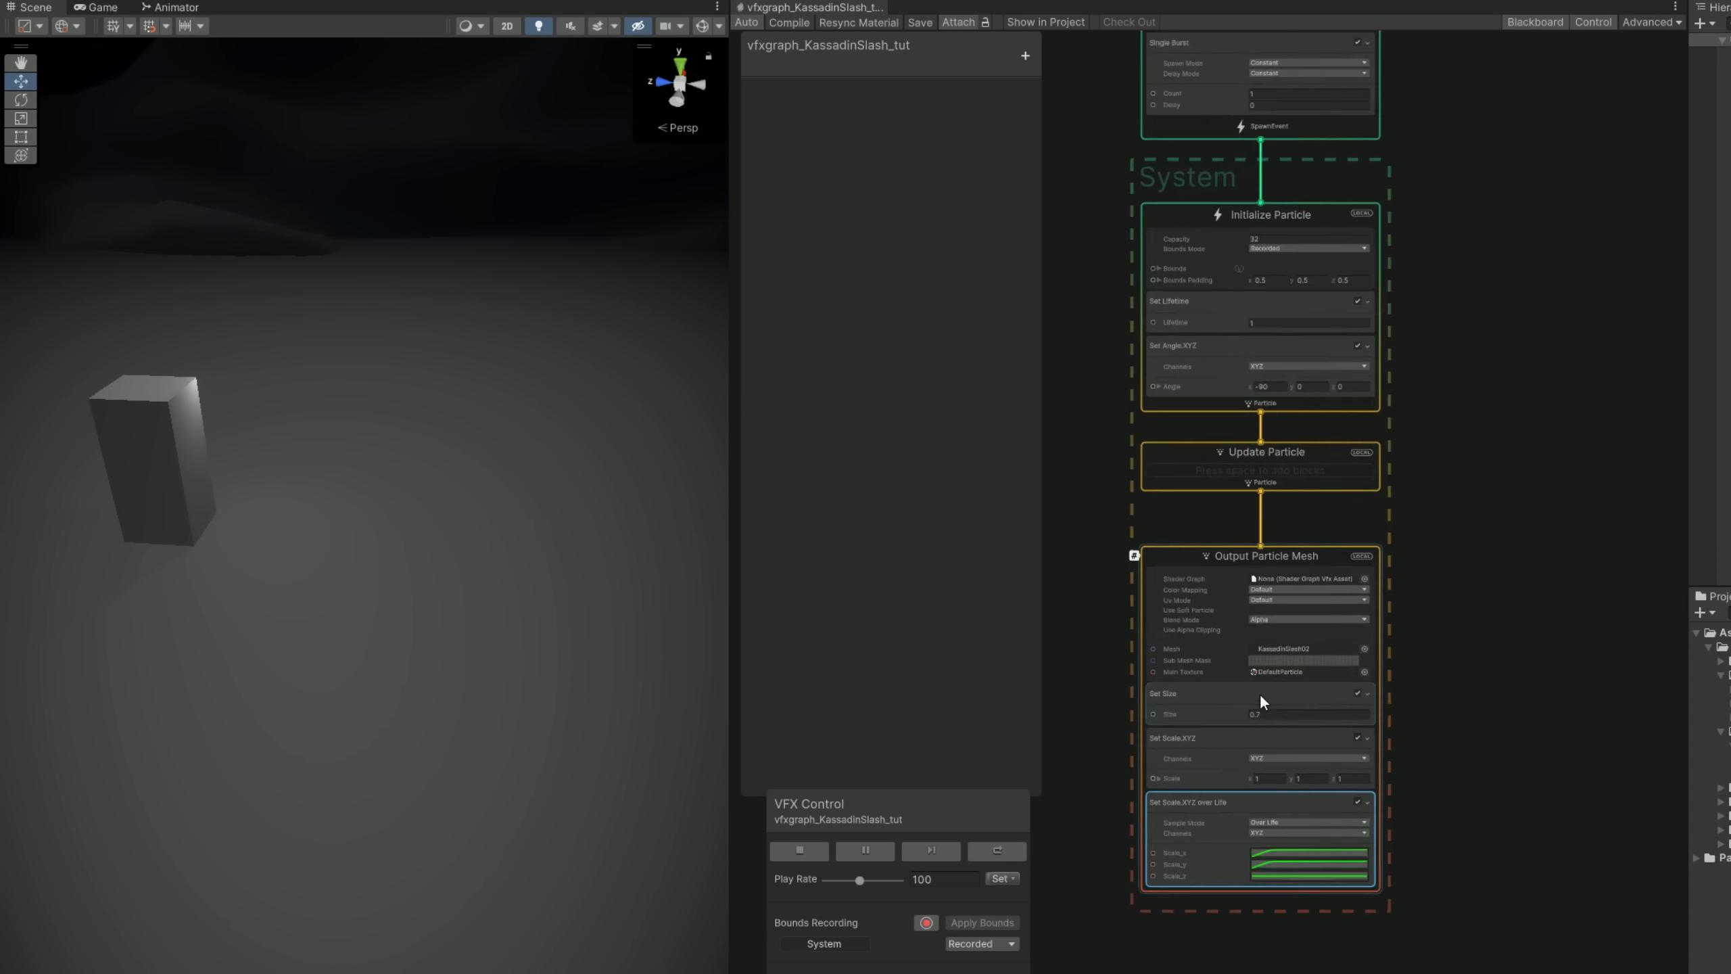
scroll(1260, 705, up, 4)
click(1278, 712)
text(0.6)
key(Return)
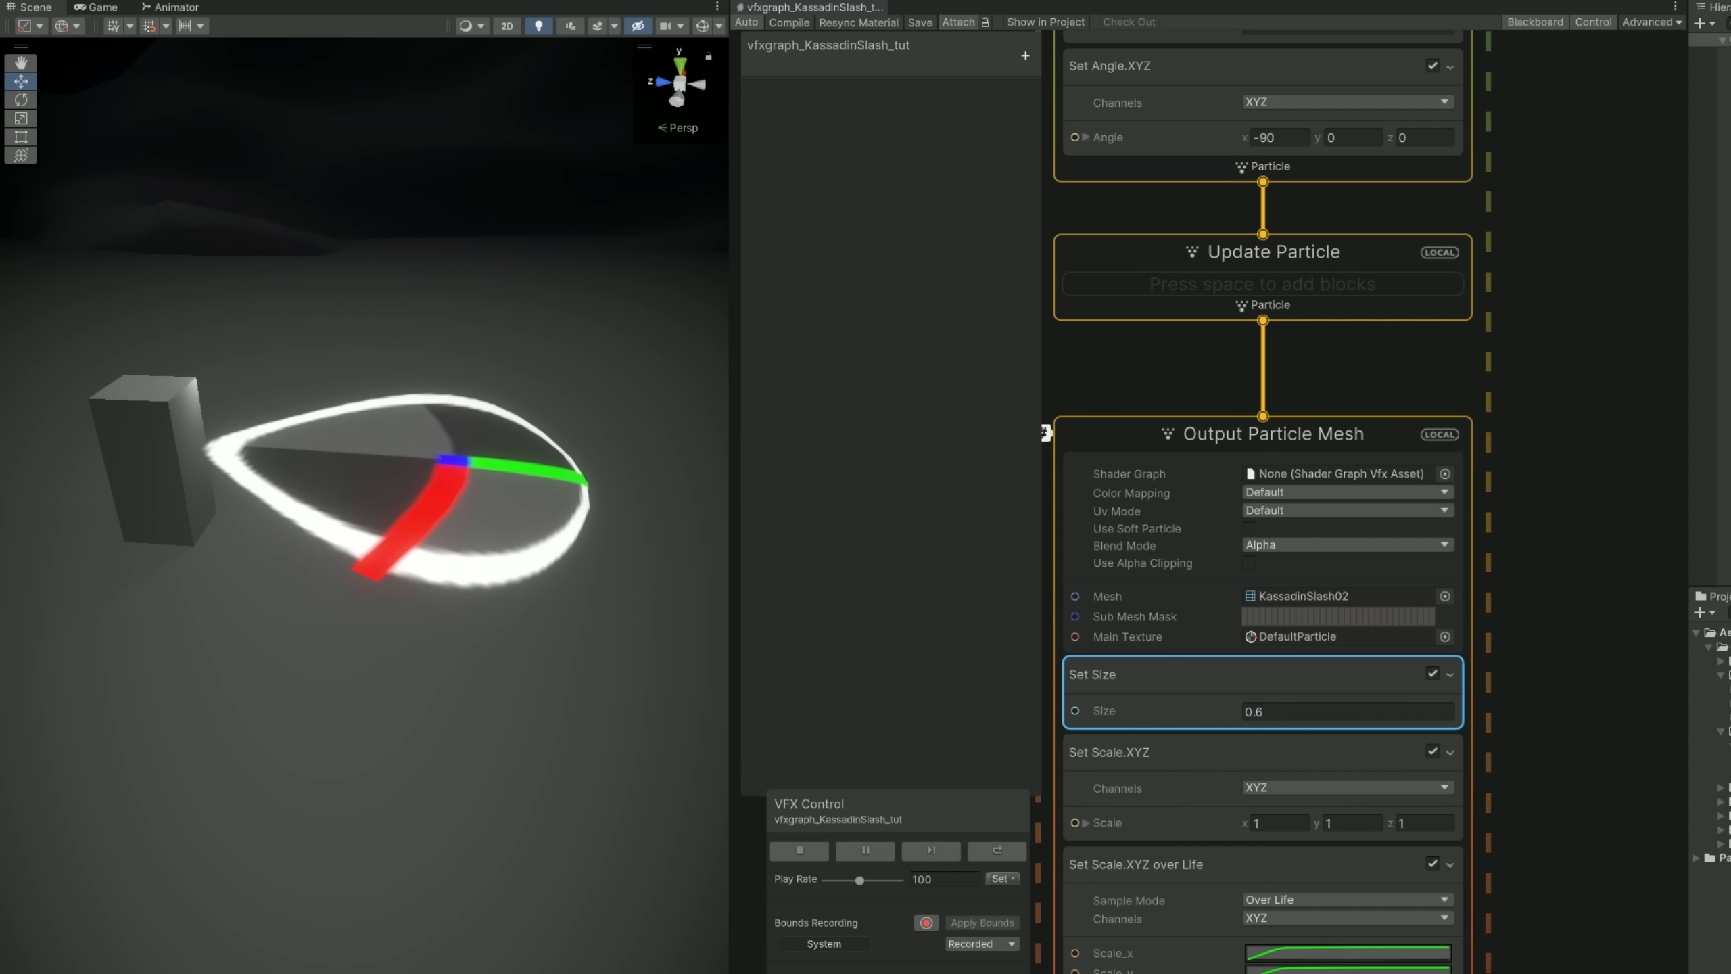
- Add a Set Velocity over Life block to the Update Particle context
scroll(1317, 472, down, 2)
middle_drag(1353, 396, 1438, 639)
scroll(1302, 590, up, 1)
drag(1301, 591, 1292, 567)
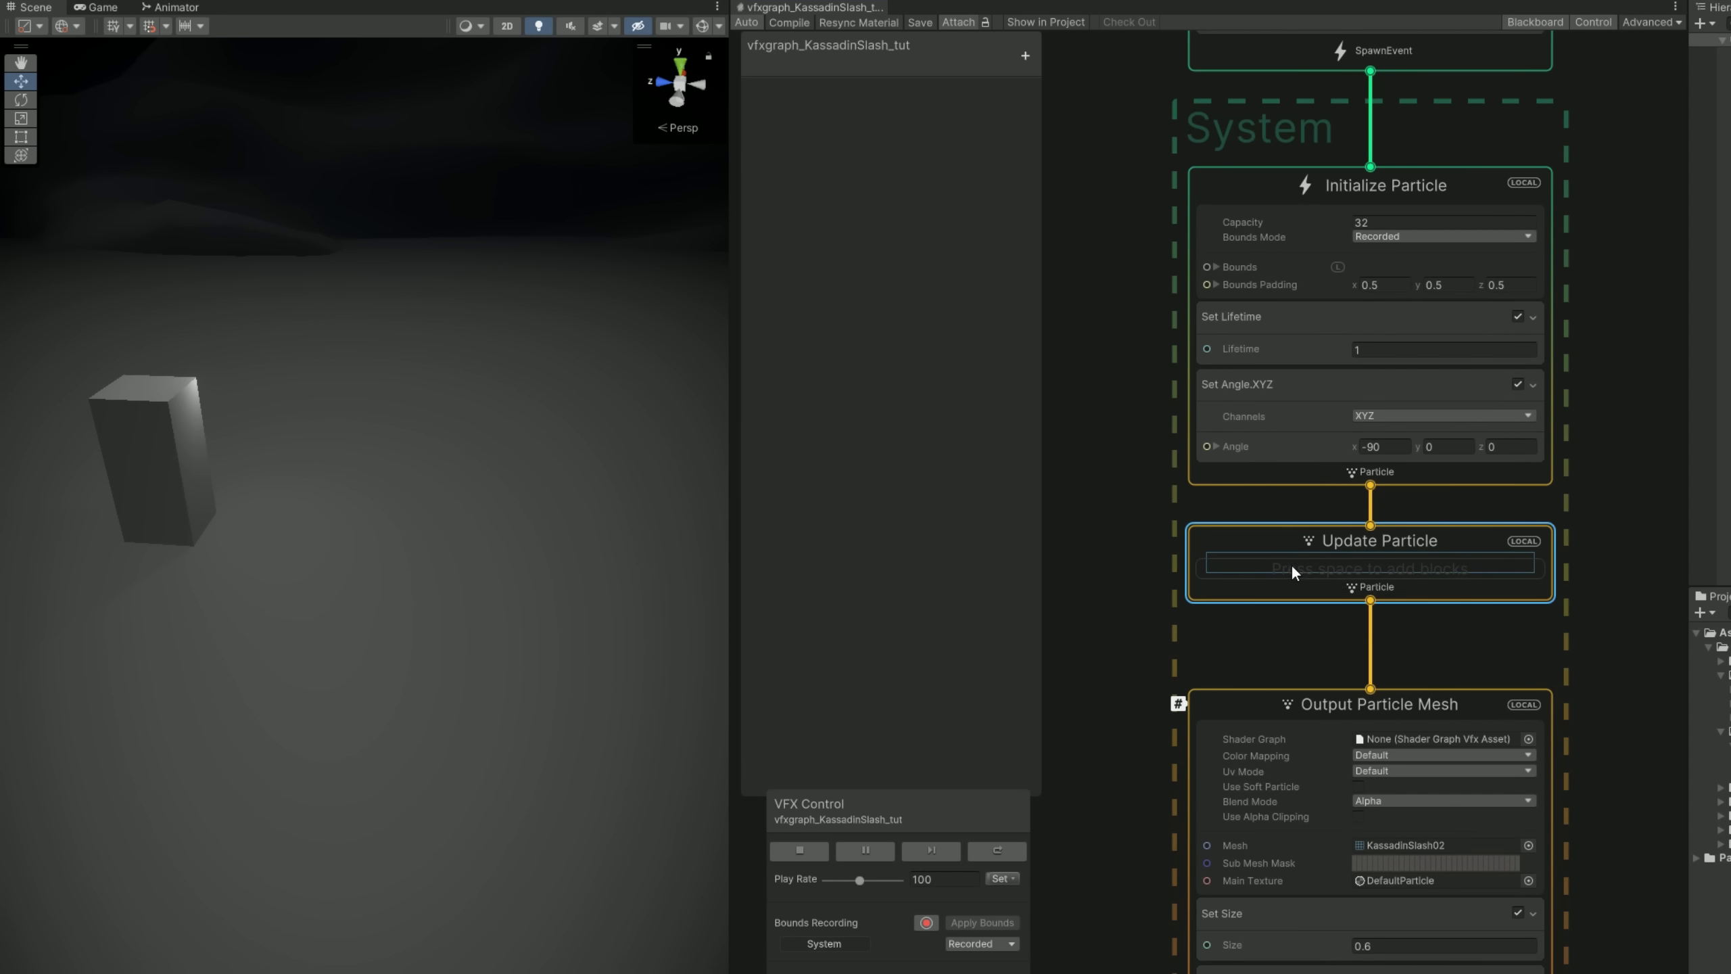
key(space)
text(set veloc)
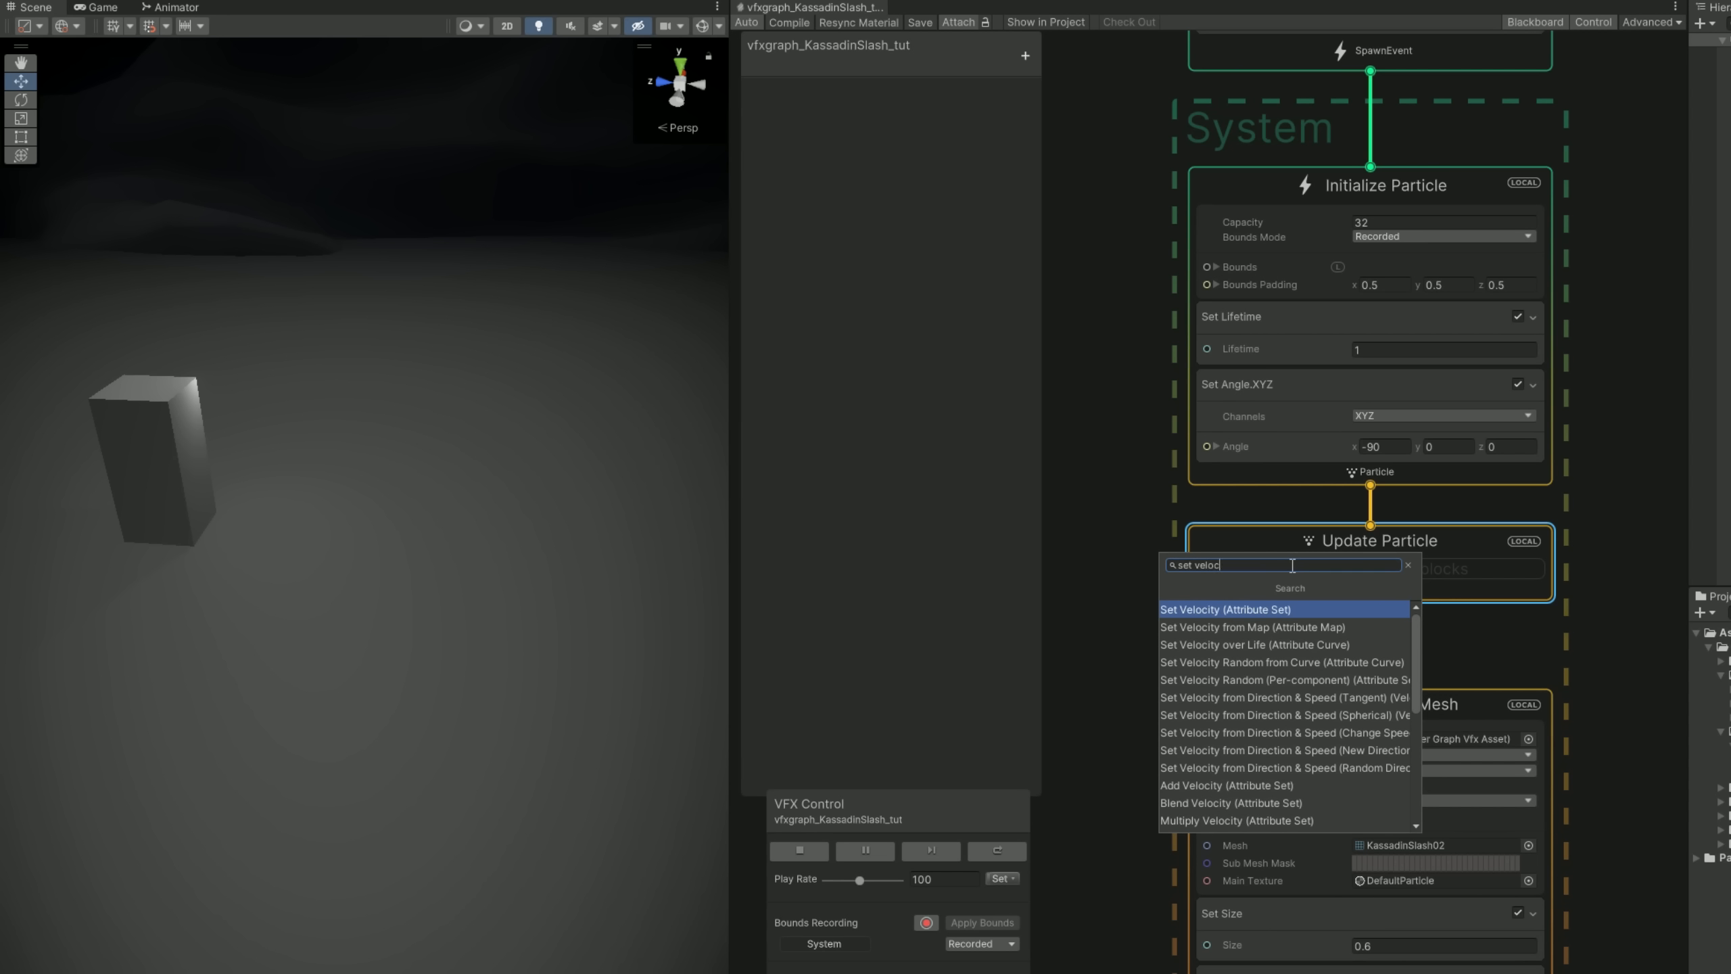
key(Down)
key(Down)
key(Return)
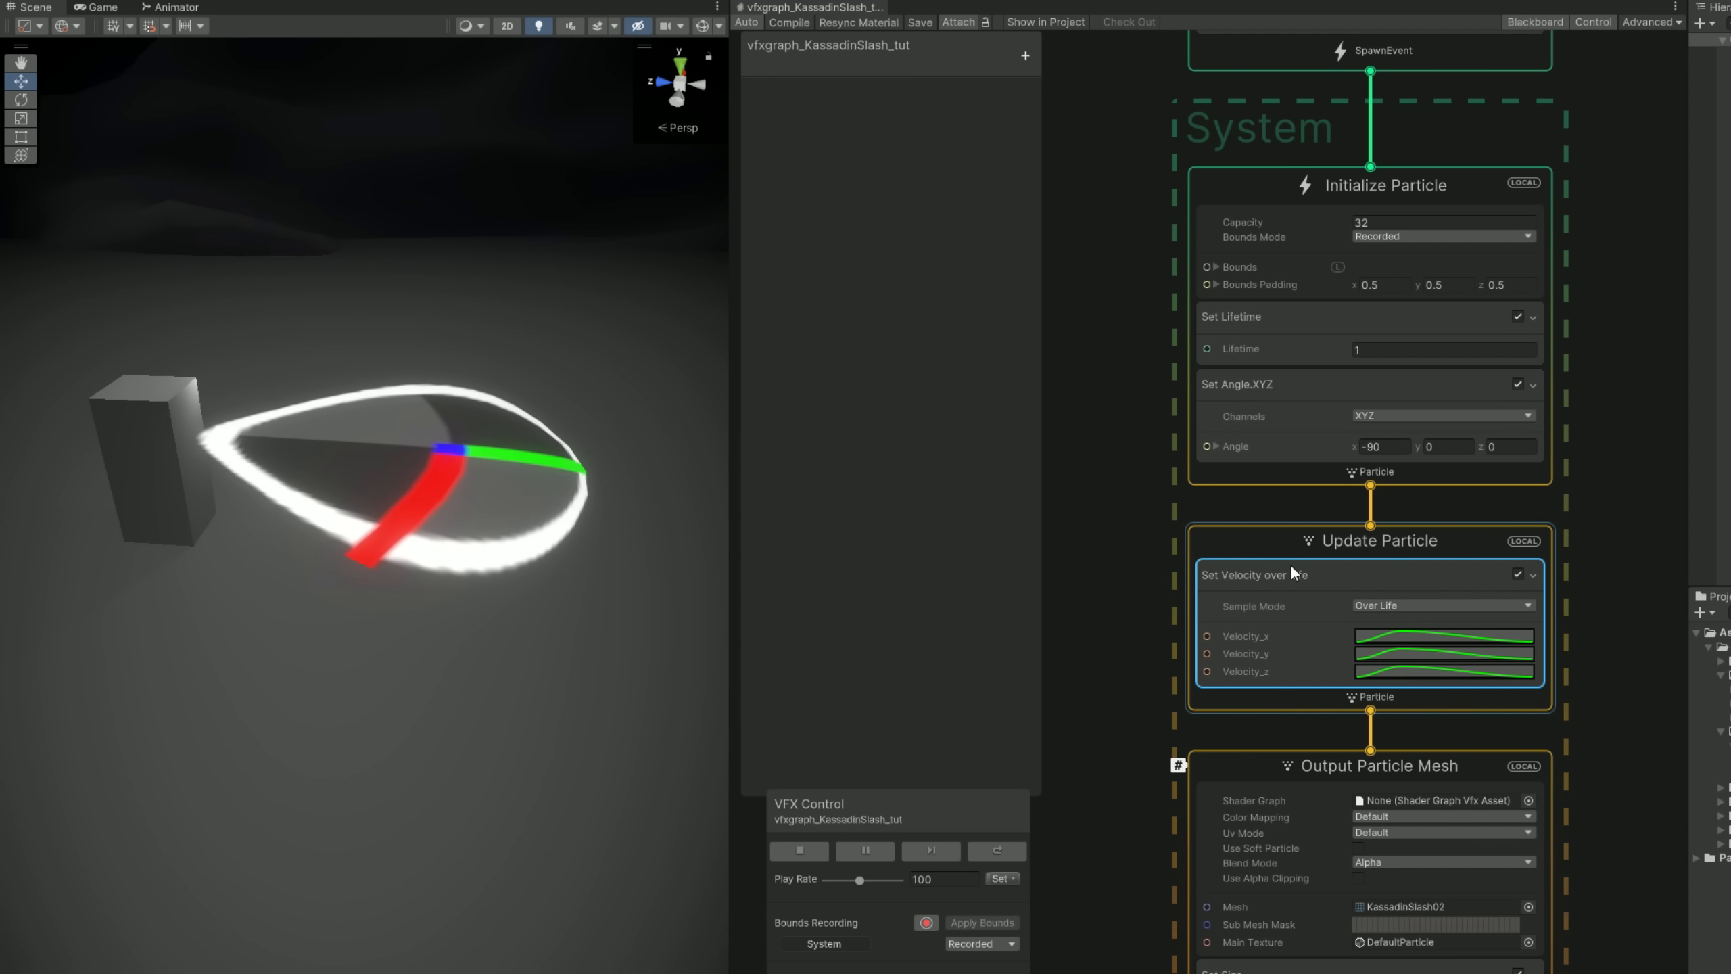
- Reduce the Velocity_x curve to a single key at time 0 with value 0
click(1369, 636)
click(1424, 913)
click(1402, 671)
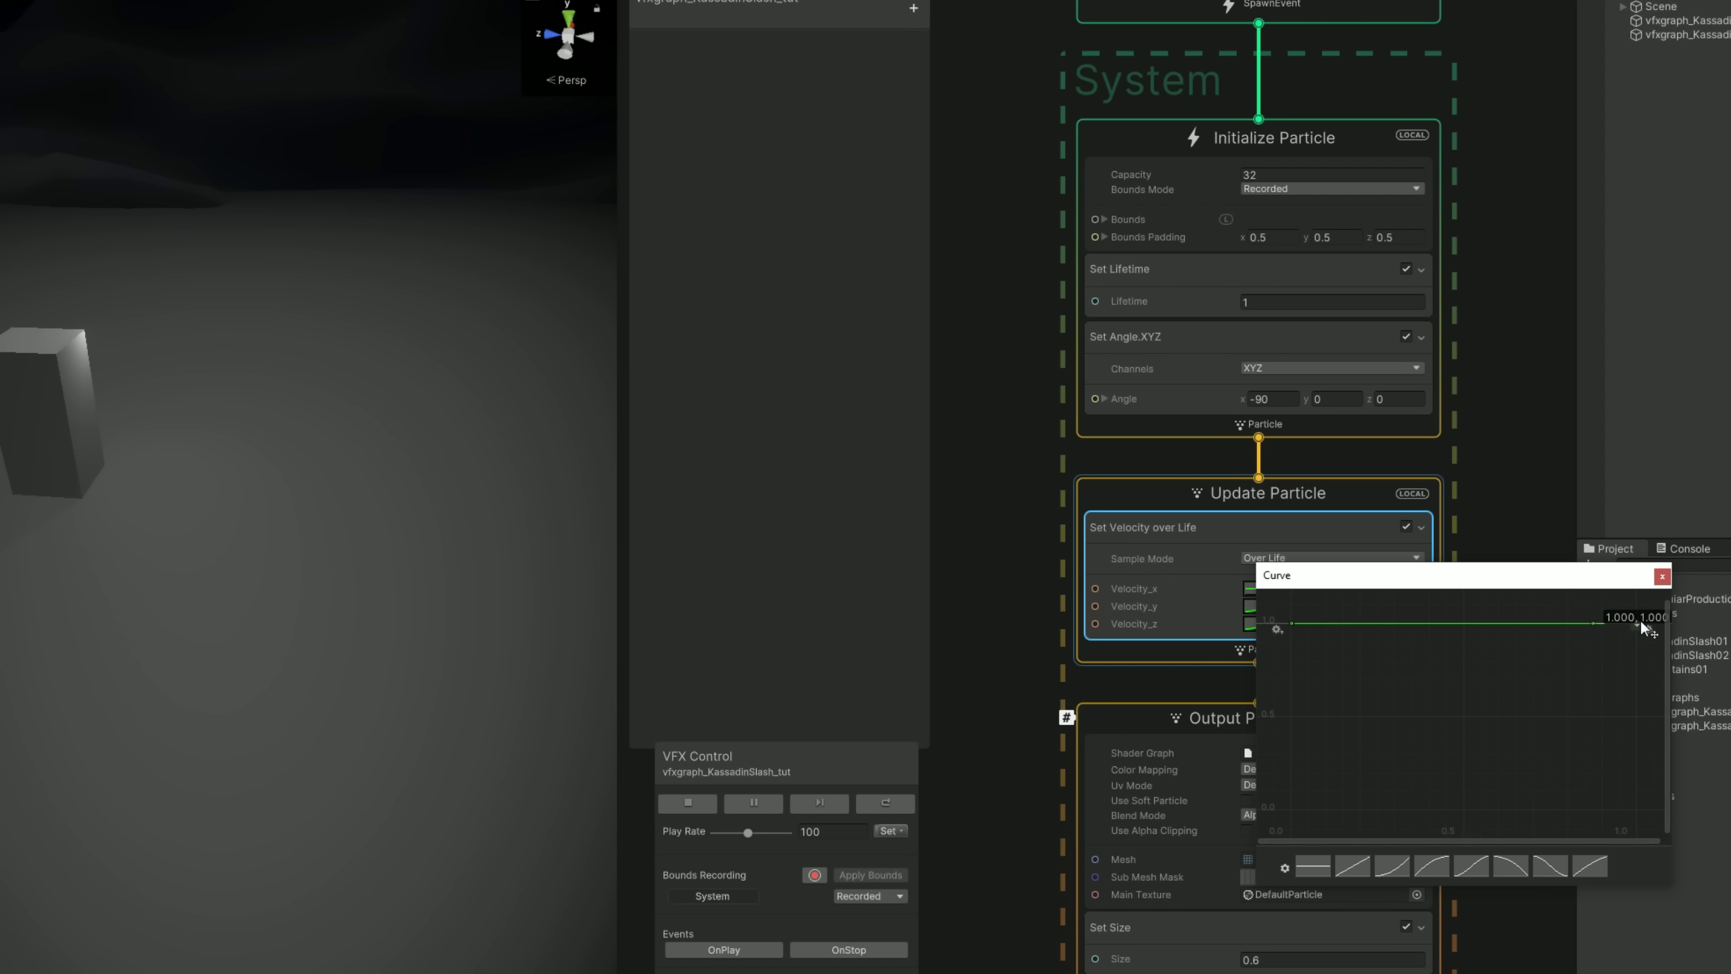
key(Delete)
right_click(1290, 622)
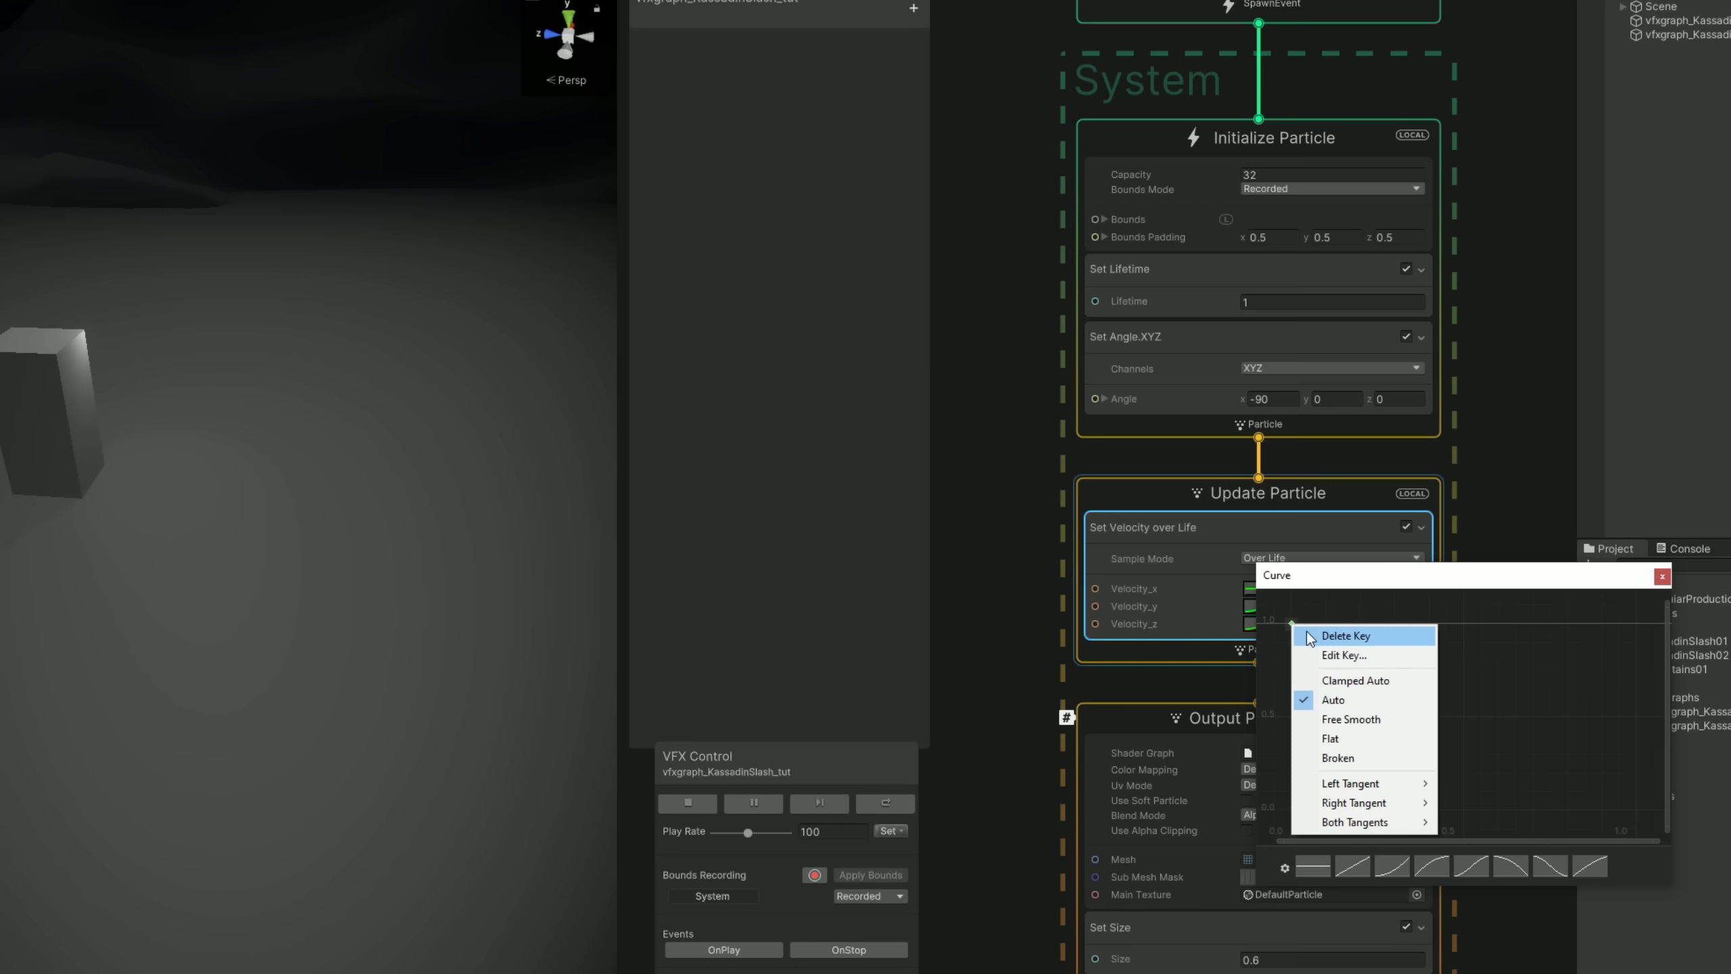
click(1322, 654)
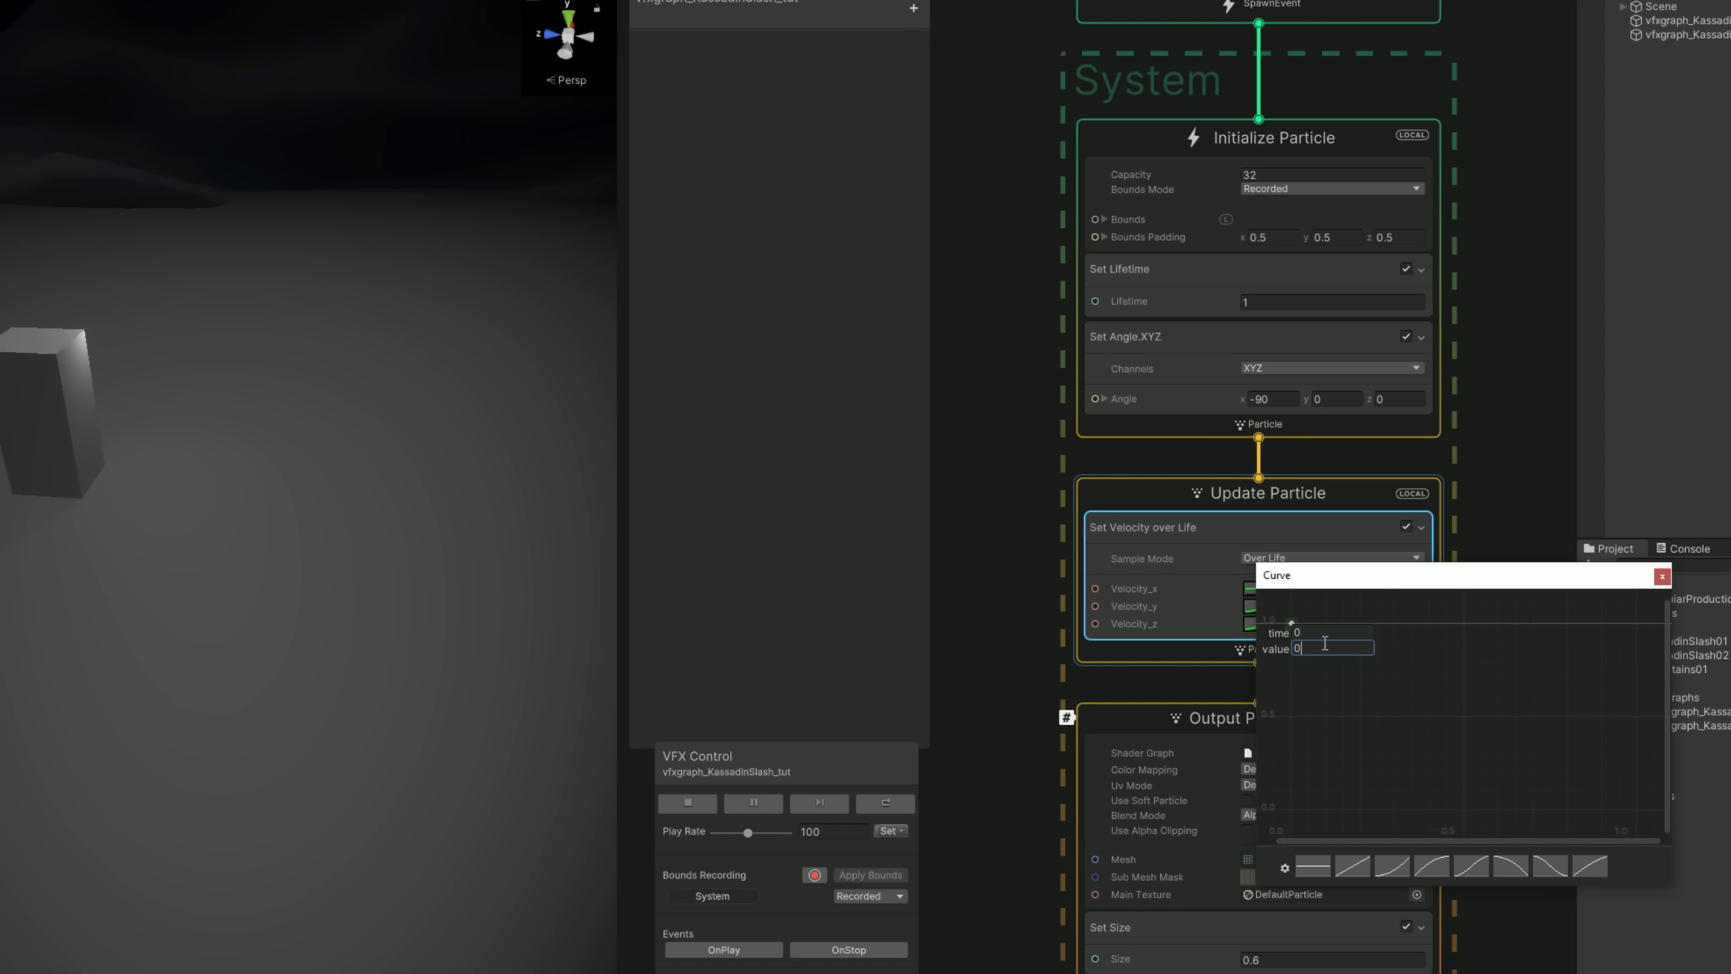
key(Return)
click(1229, 677)
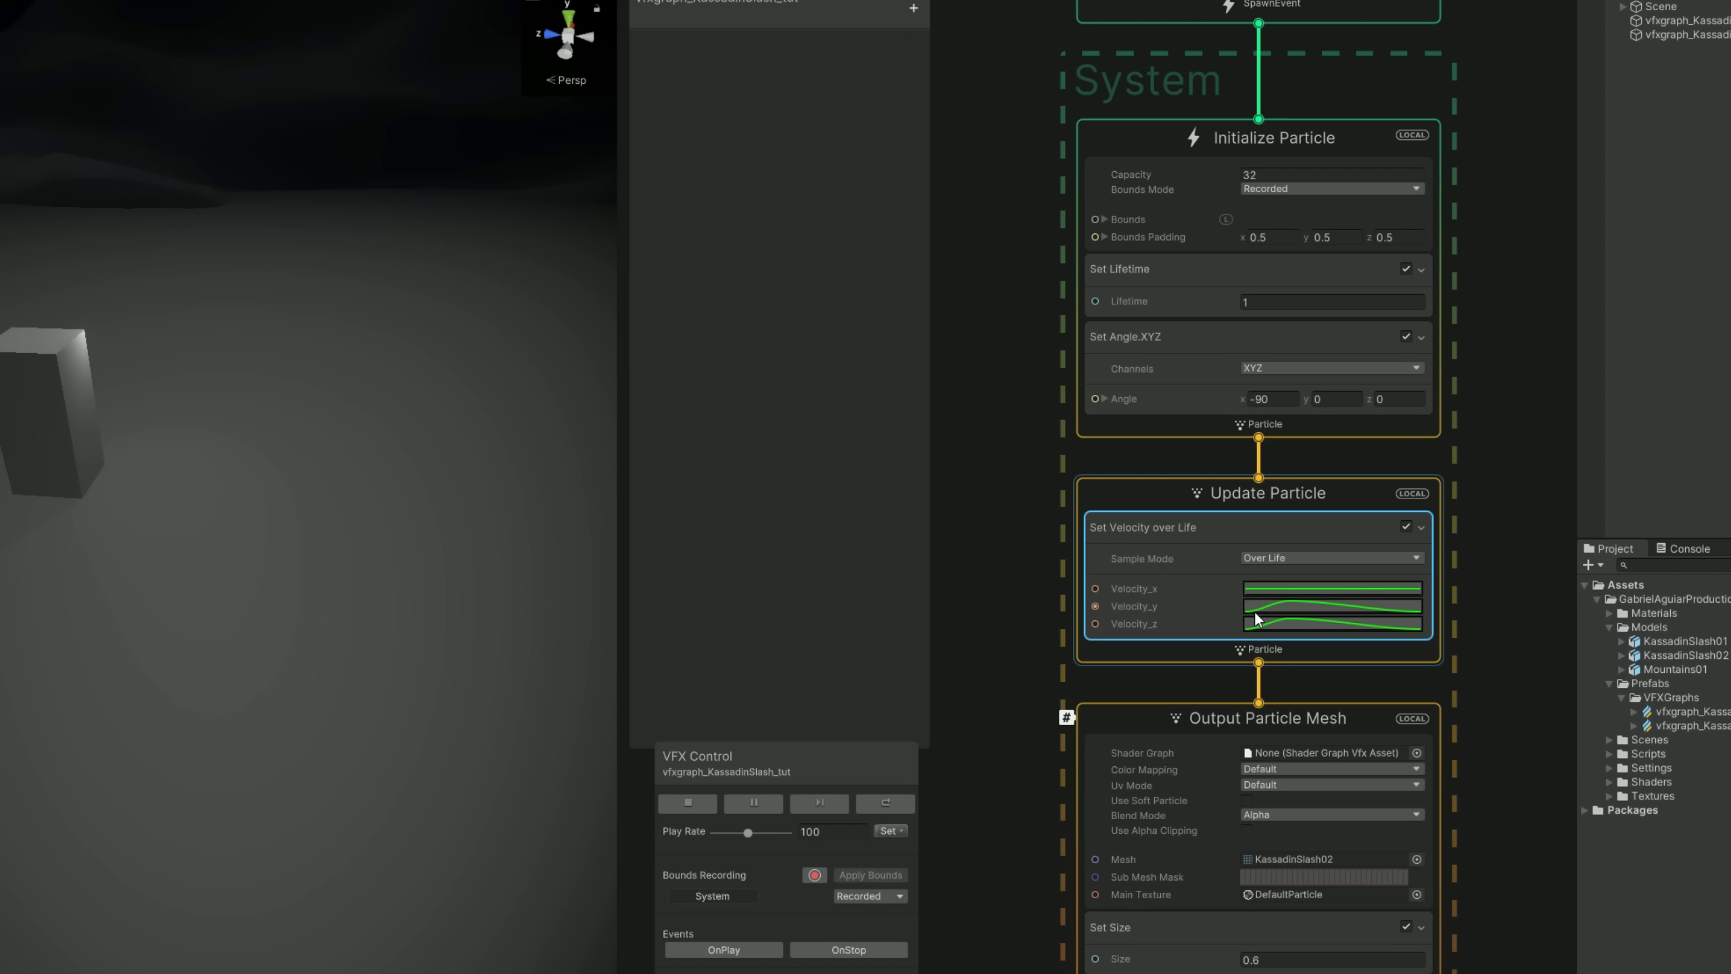
- Reduce the Velocity_y curve to a single key at time 0 with value 0
click(1287, 605)
click(1344, 881)
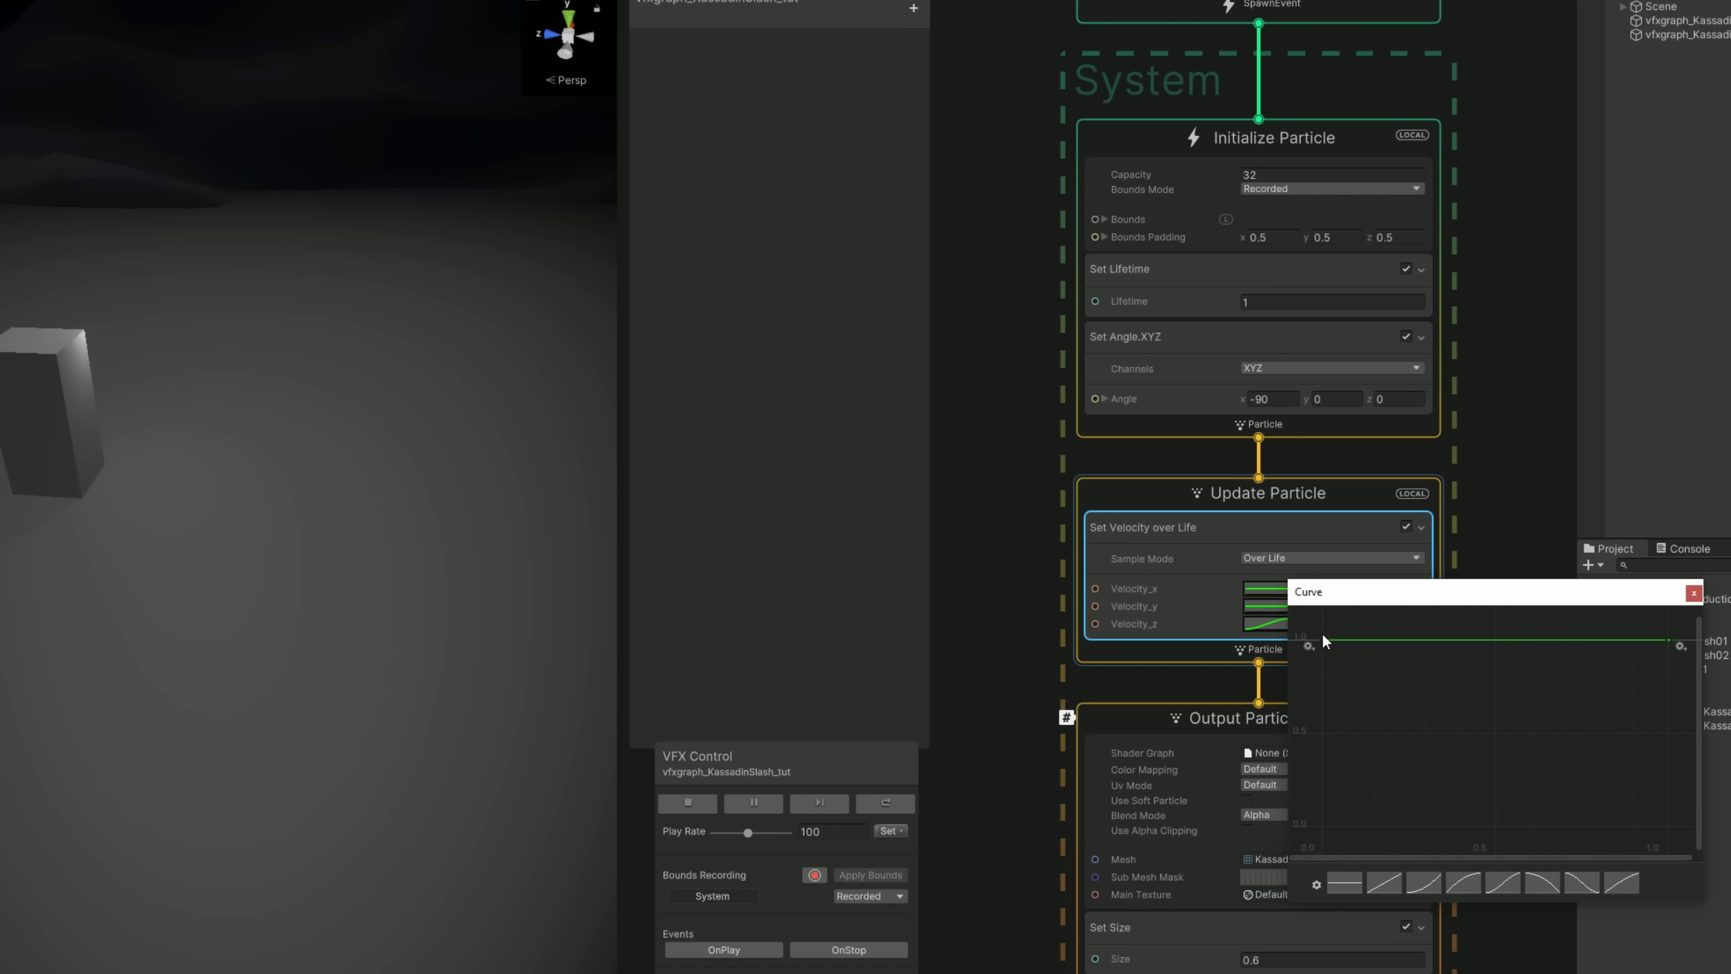
key(Delete)
right_click(1328, 642)
click(1366, 670)
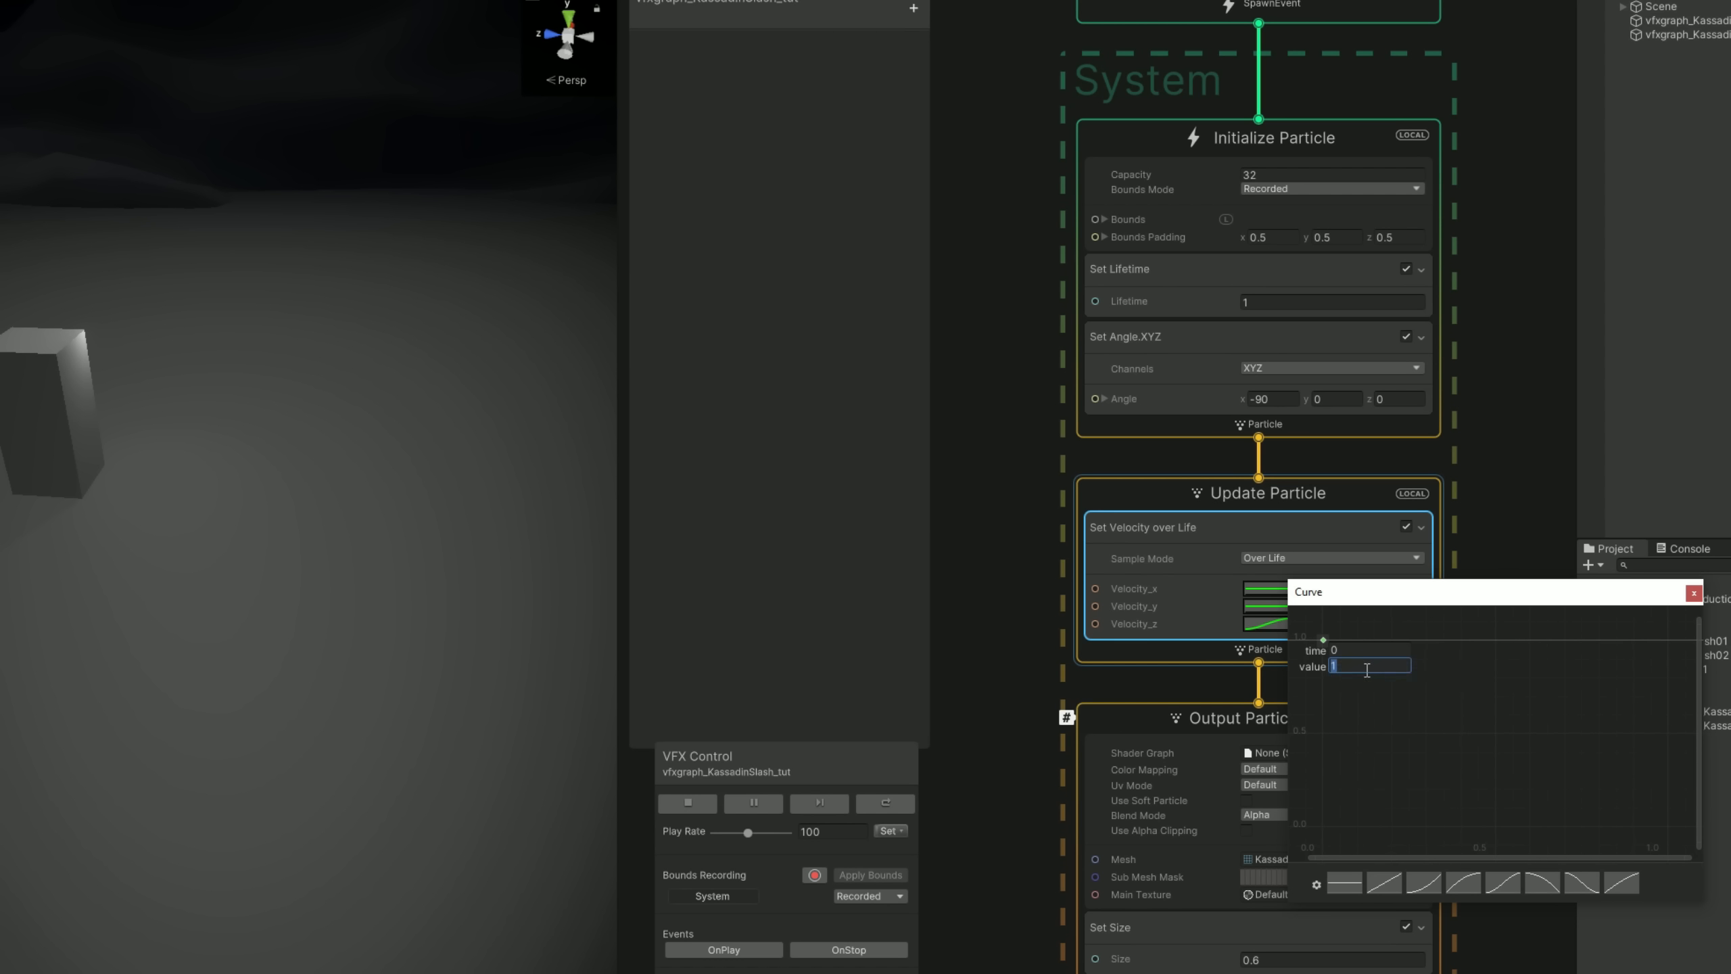
text(0)
key(Return)
click(1694, 592)
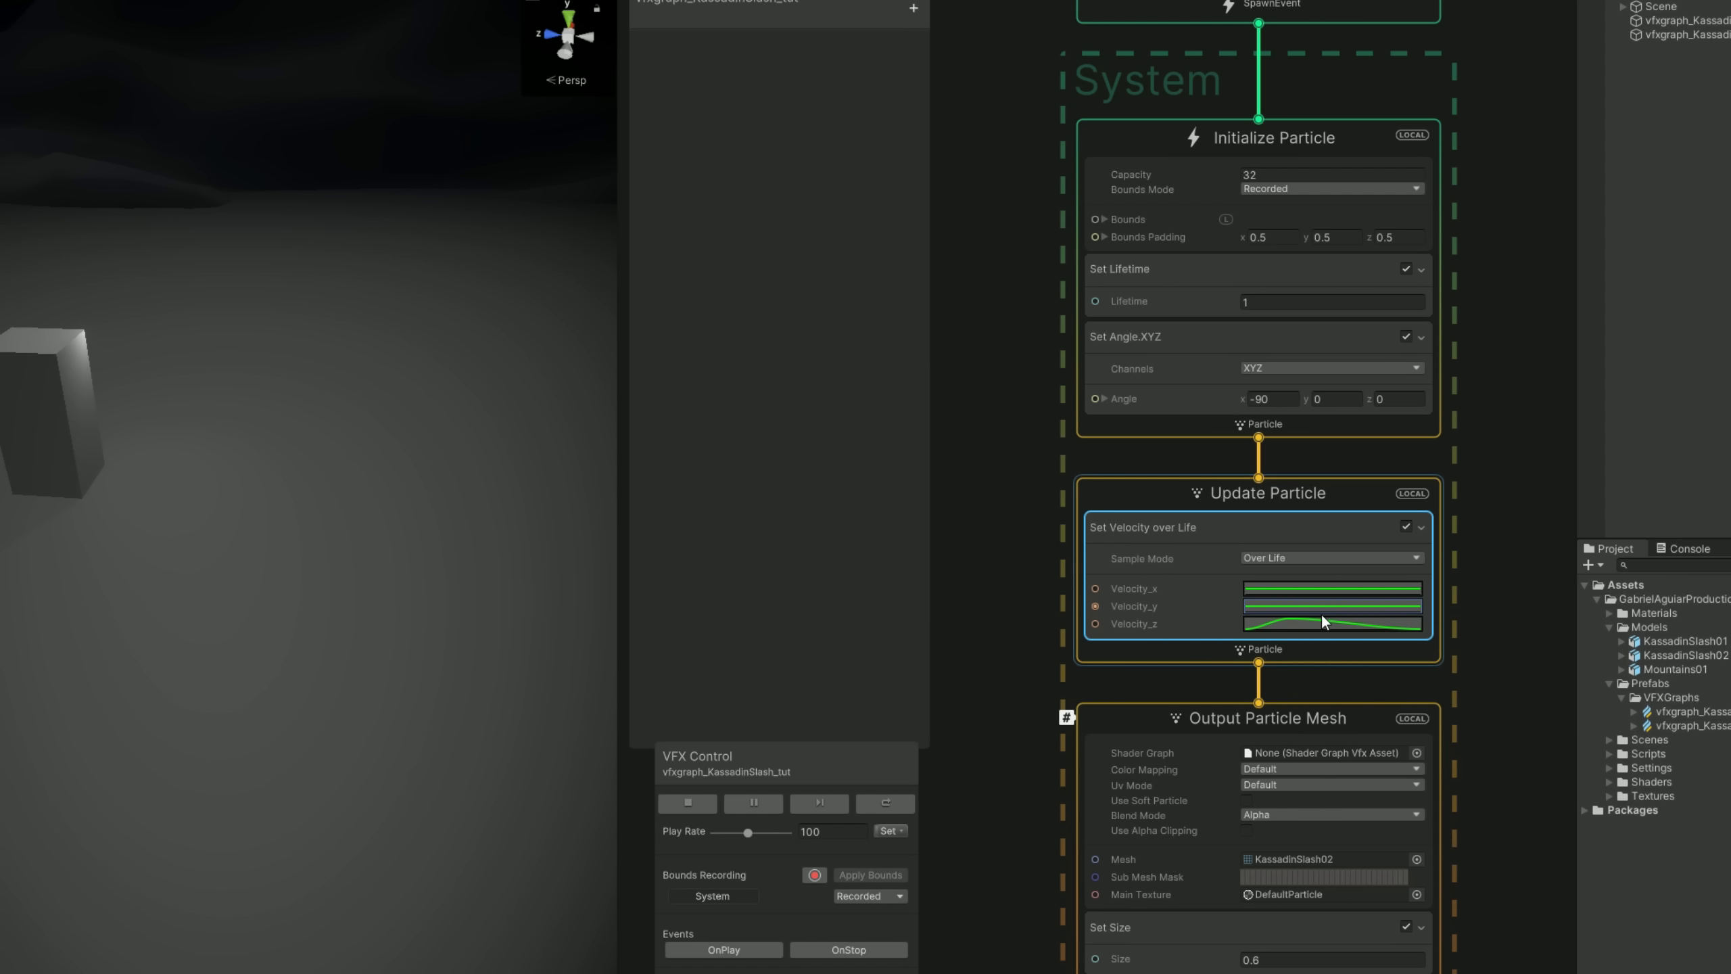
- Open the Velocity_z curve for editing and move its editor window clear of the graph nodes
click(1284, 623)
drag(1284, 623, 894, 342)
drag(1006, 390, 779, 159)
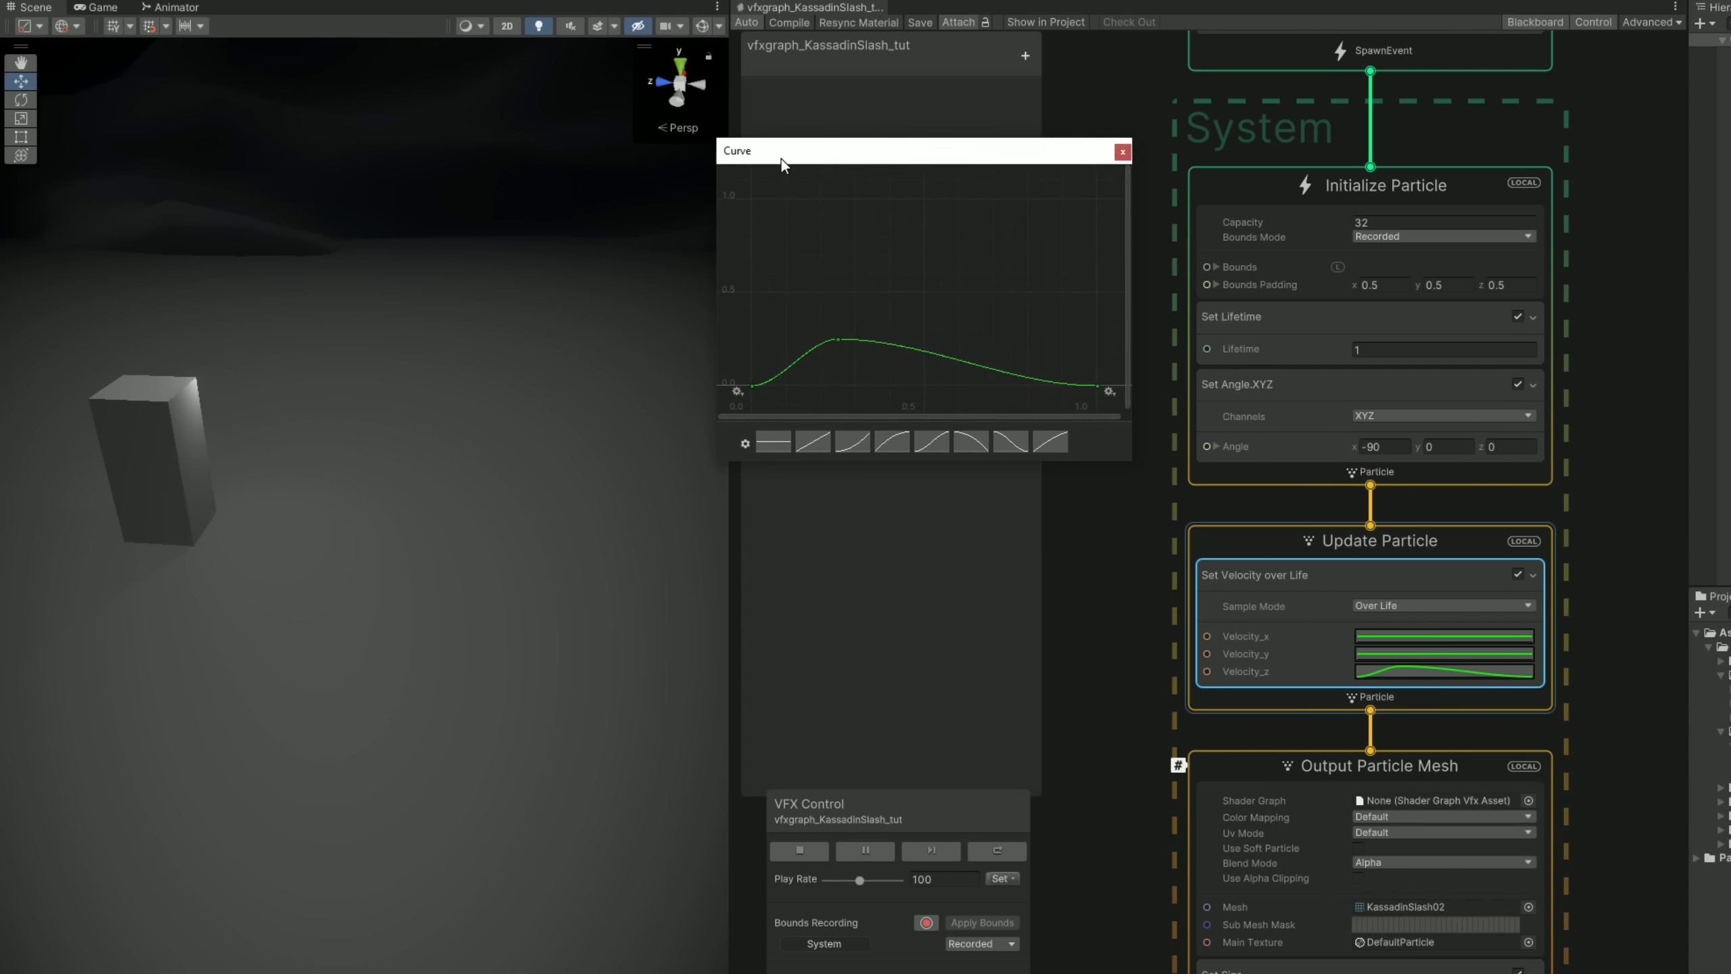
- Make the Velocity_z over-life curve a straight rising line and set its start key's value to -20
click(809, 441)
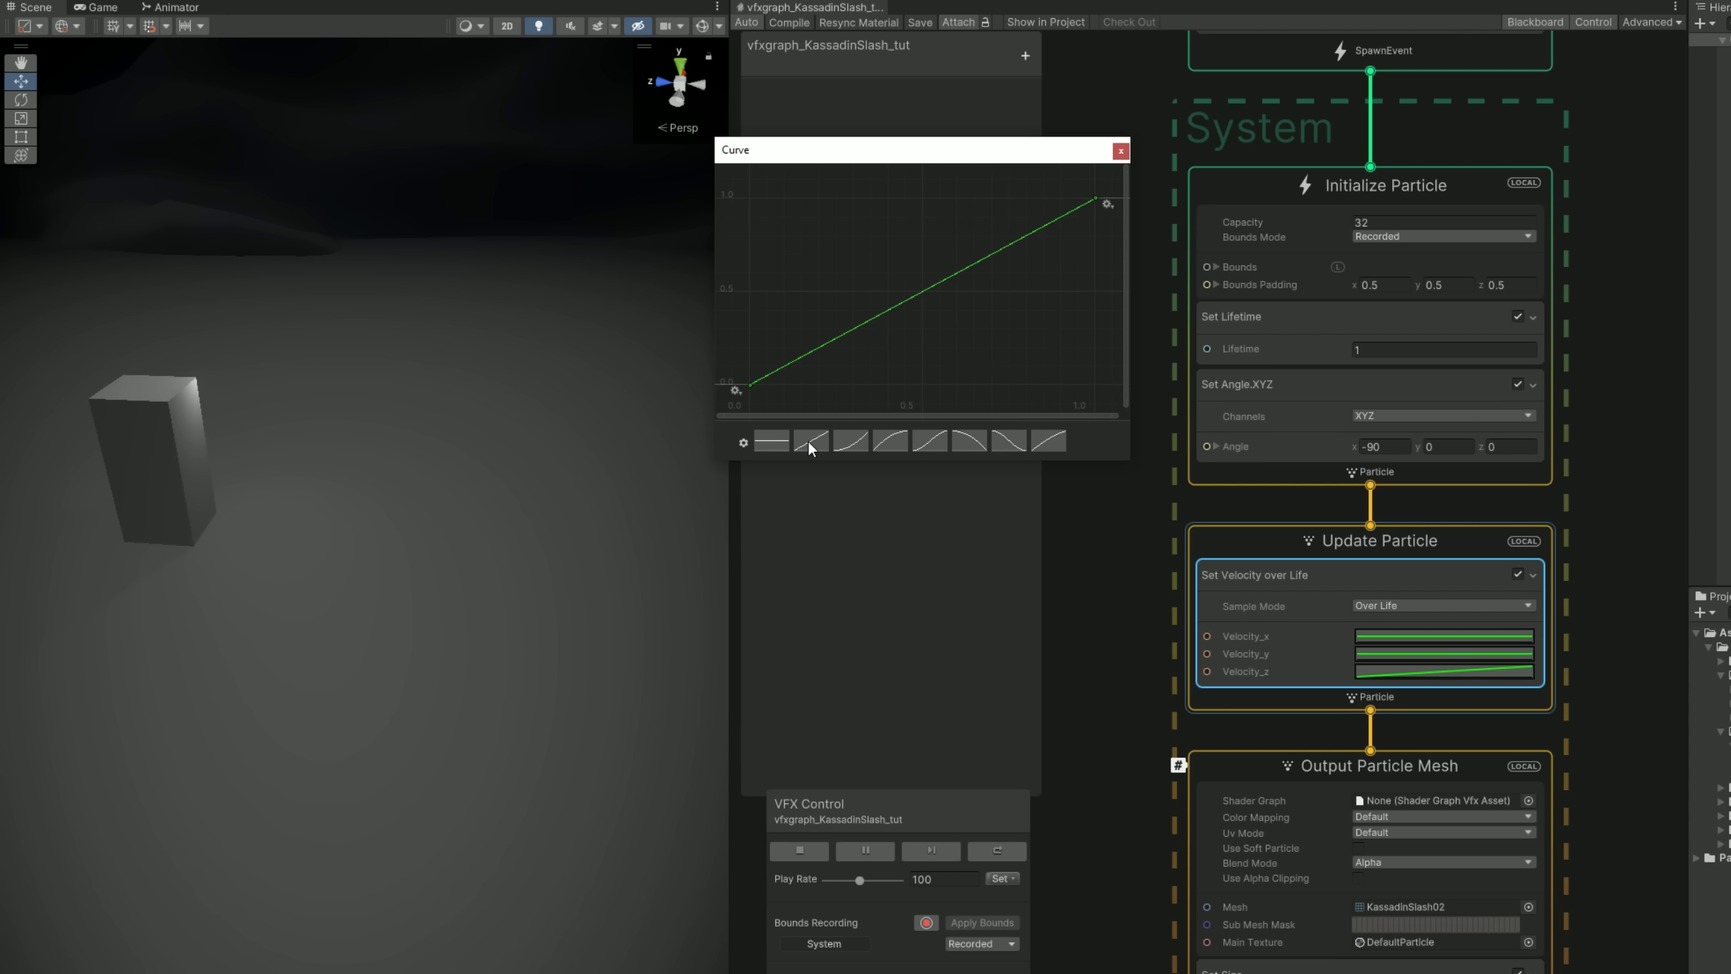
right_click(749, 386)
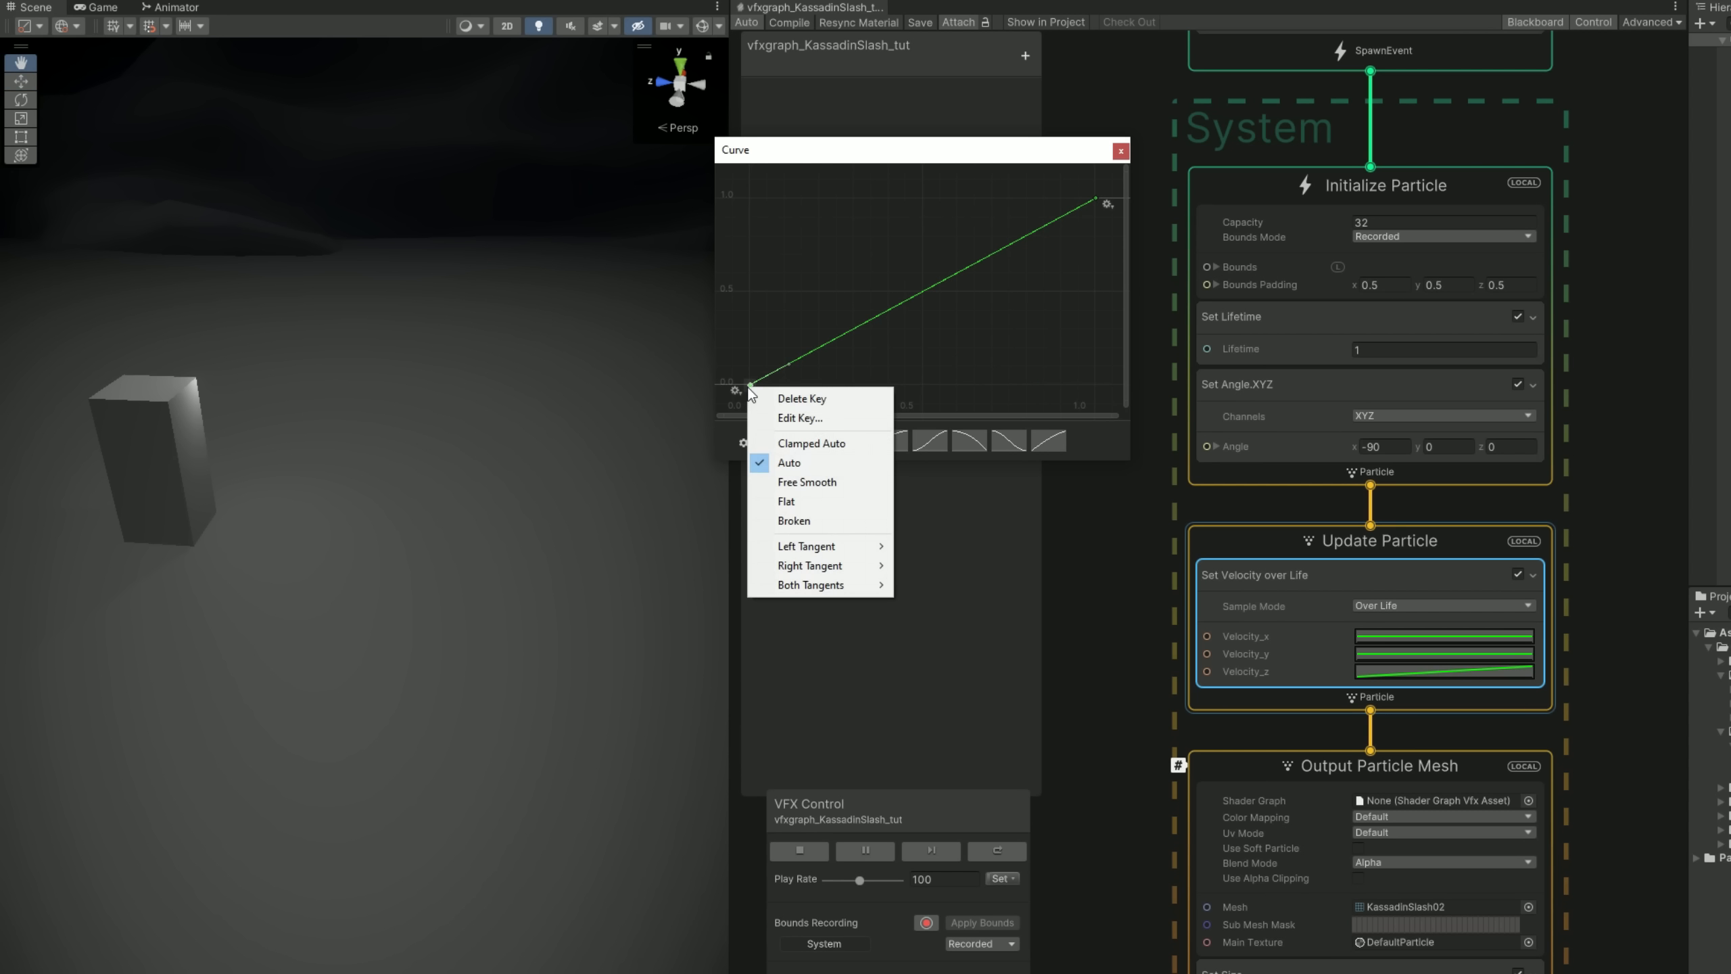
click(794, 416)
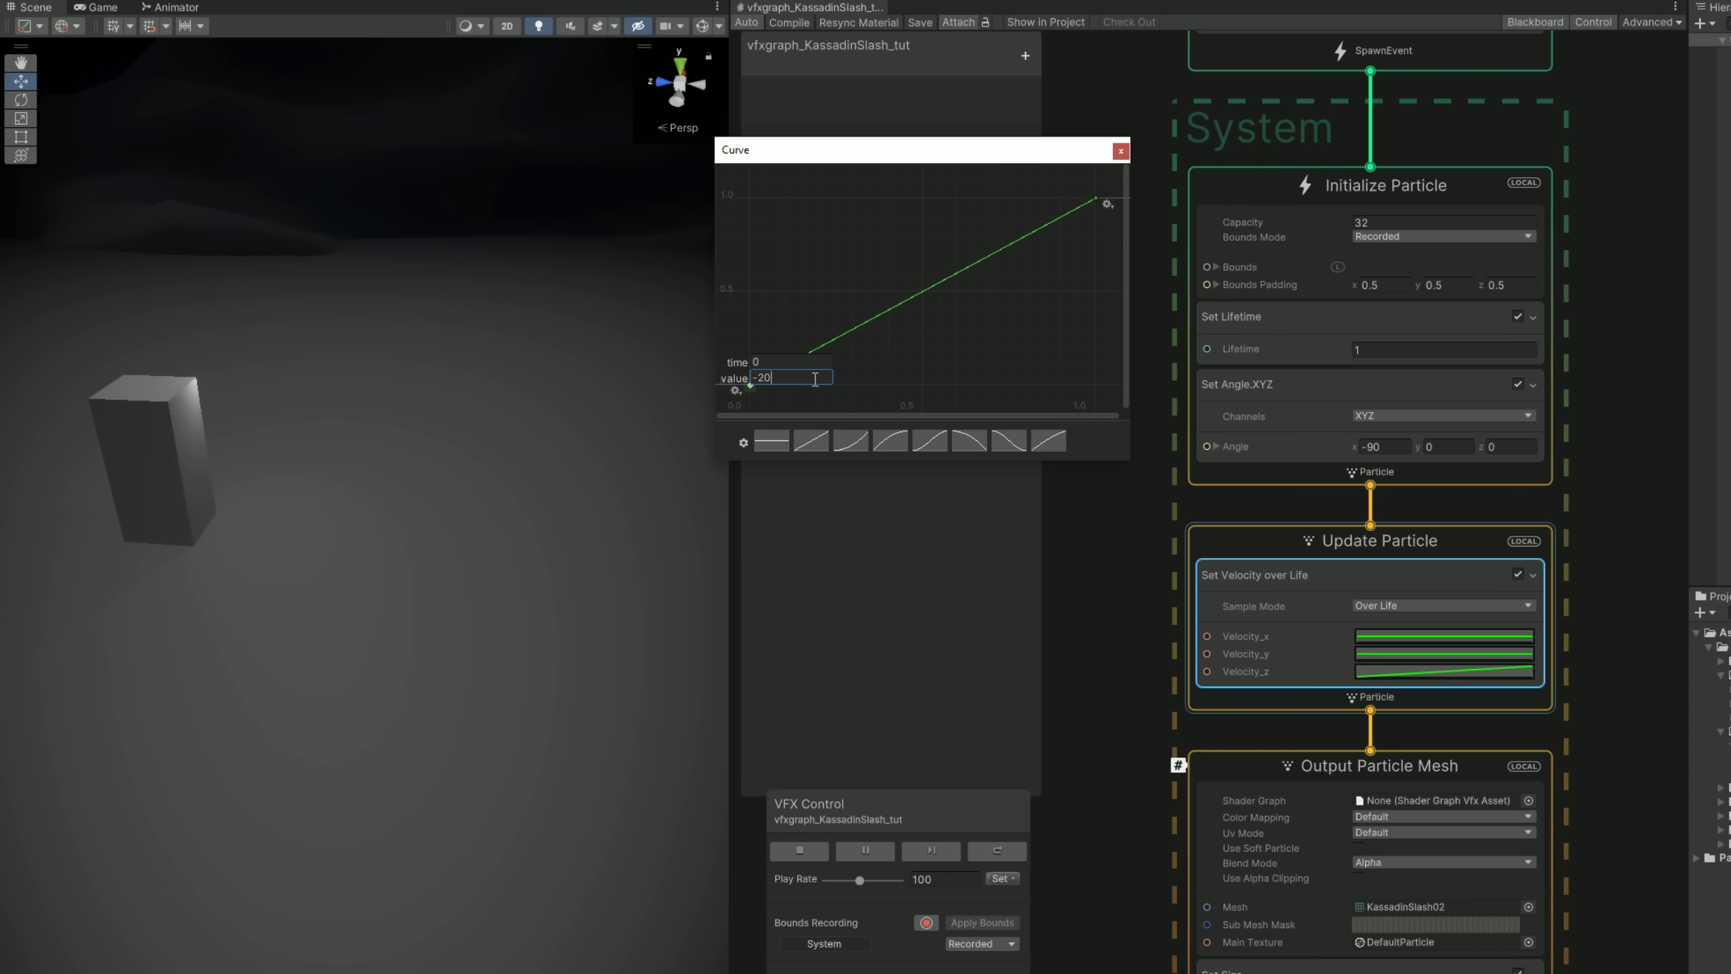
key(Return)
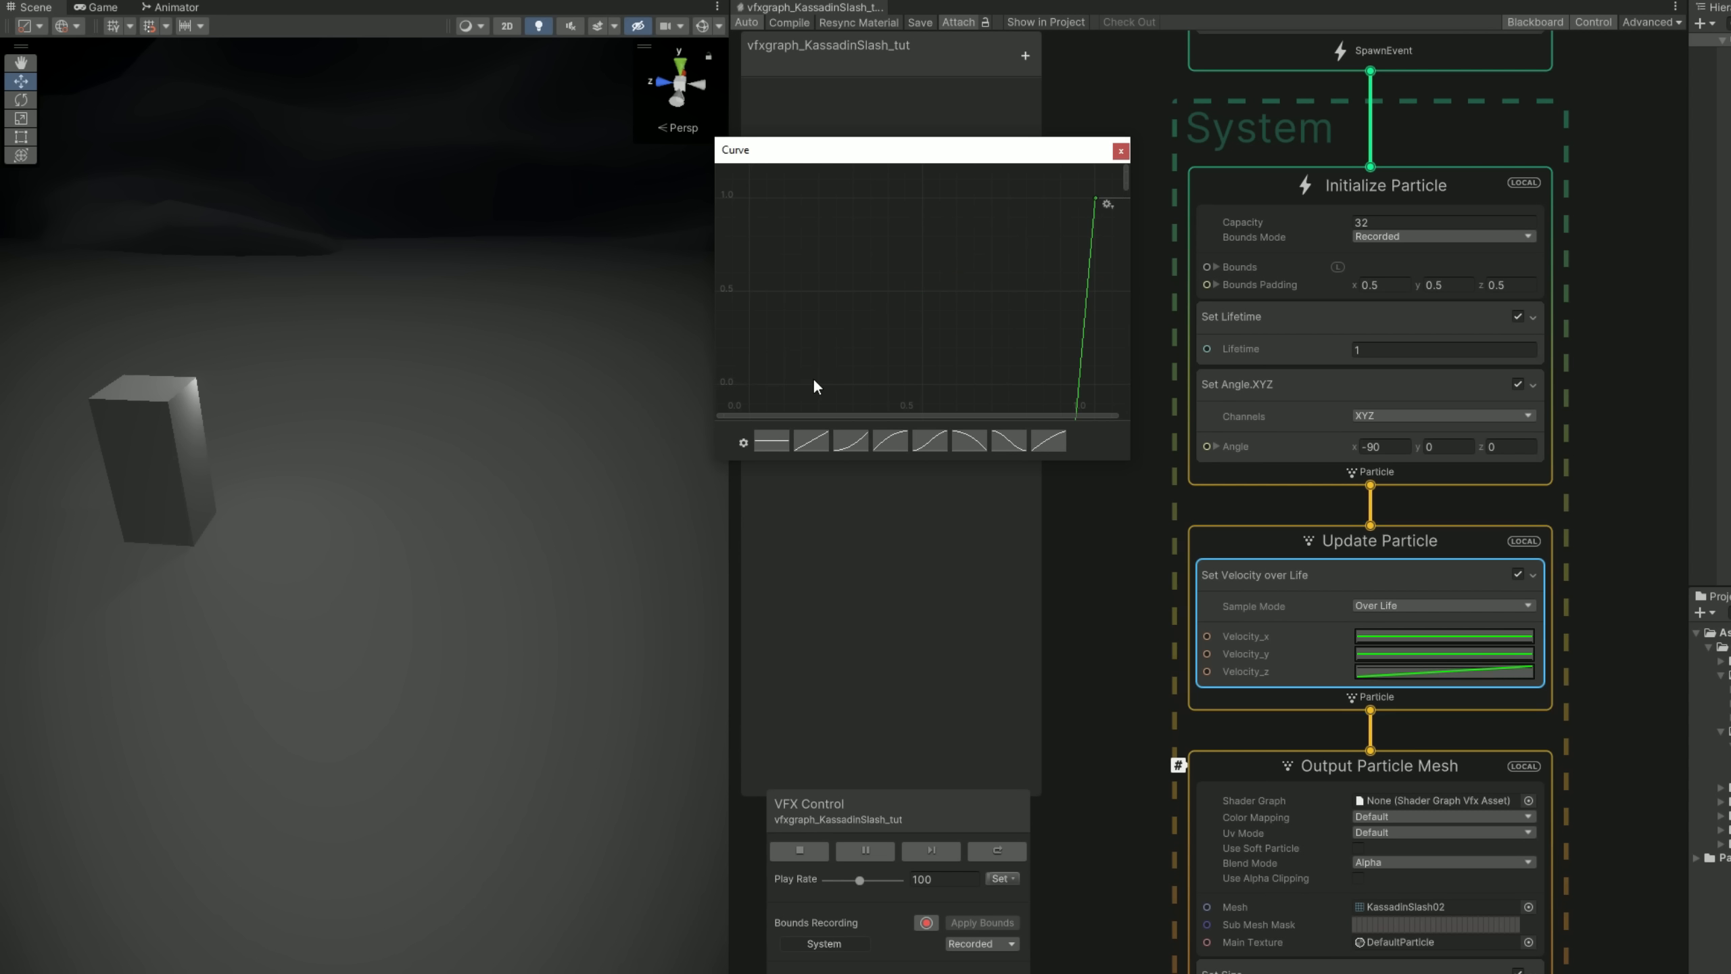
- Set the end key of the Velocity_z curve to time 0.2 and value 0, and check the slash's motion in the scene
right_click(1090, 198)
click(1109, 232)
key(Return)
scroll(924, 290, down, 7)
middle_drag(917, 292, 938, 278)
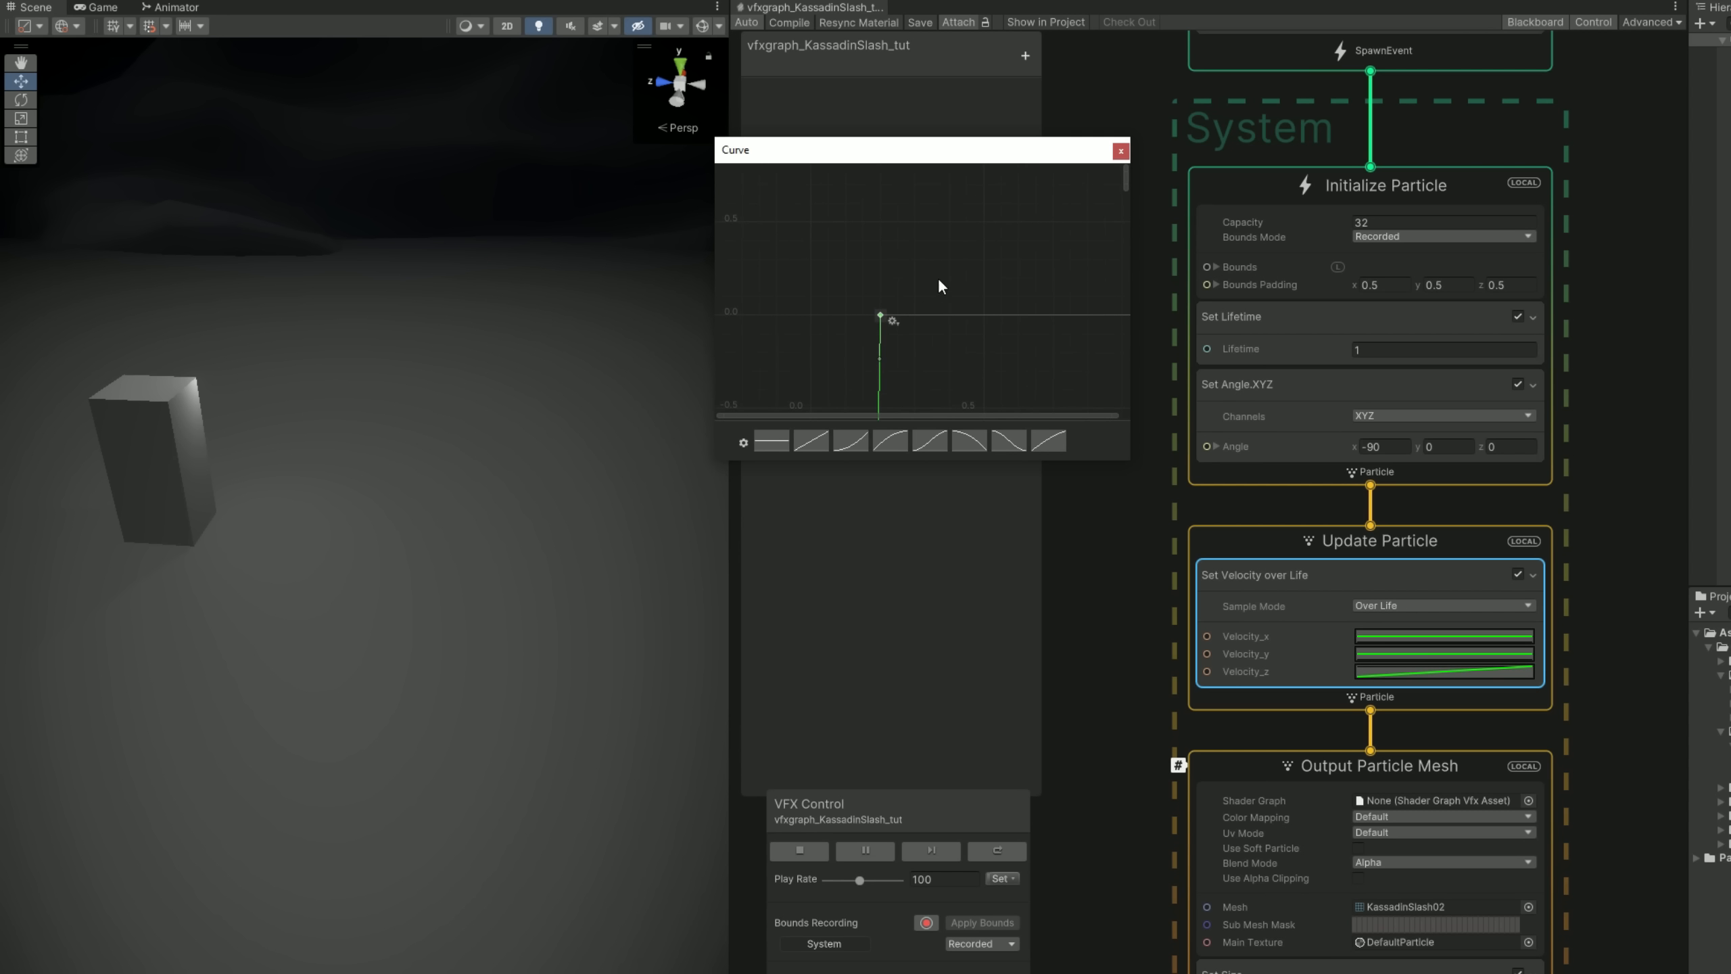
middle_drag(911, 374, 942, 330)
scroll(954, 328, down, 8)
shift+scroll(969, 327, down, 10)
middle_drag(852, 368, 910, 271)
scroll(925, 242, up, 5)
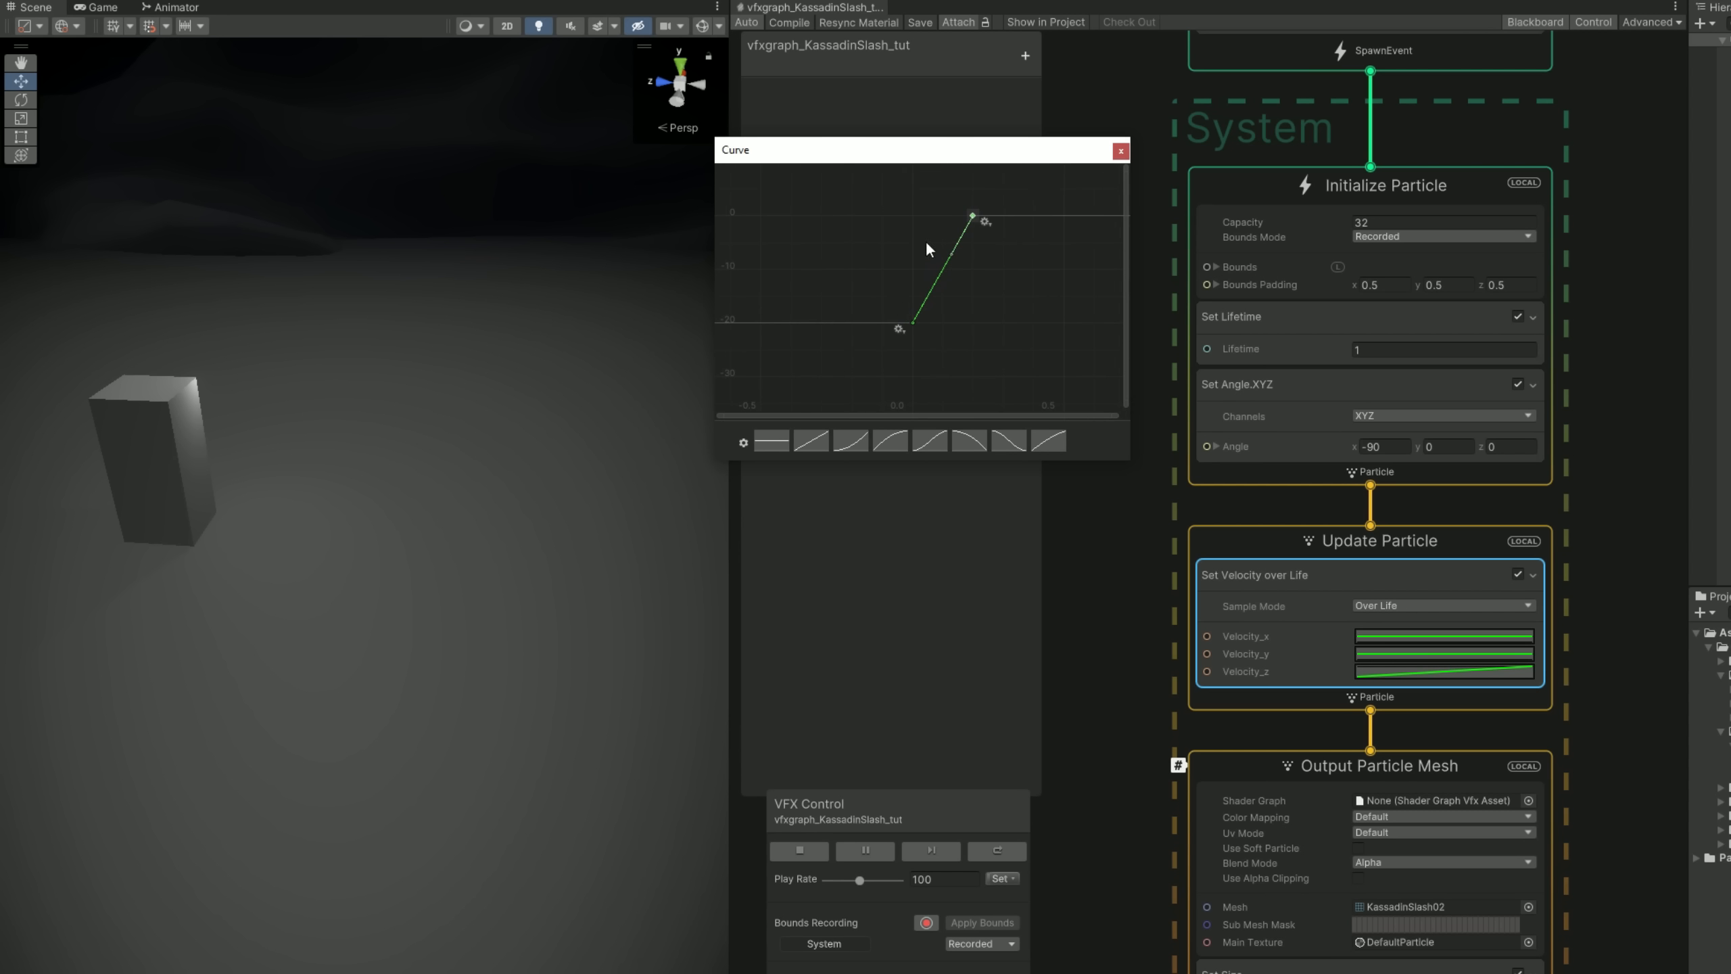
click(811, 941)
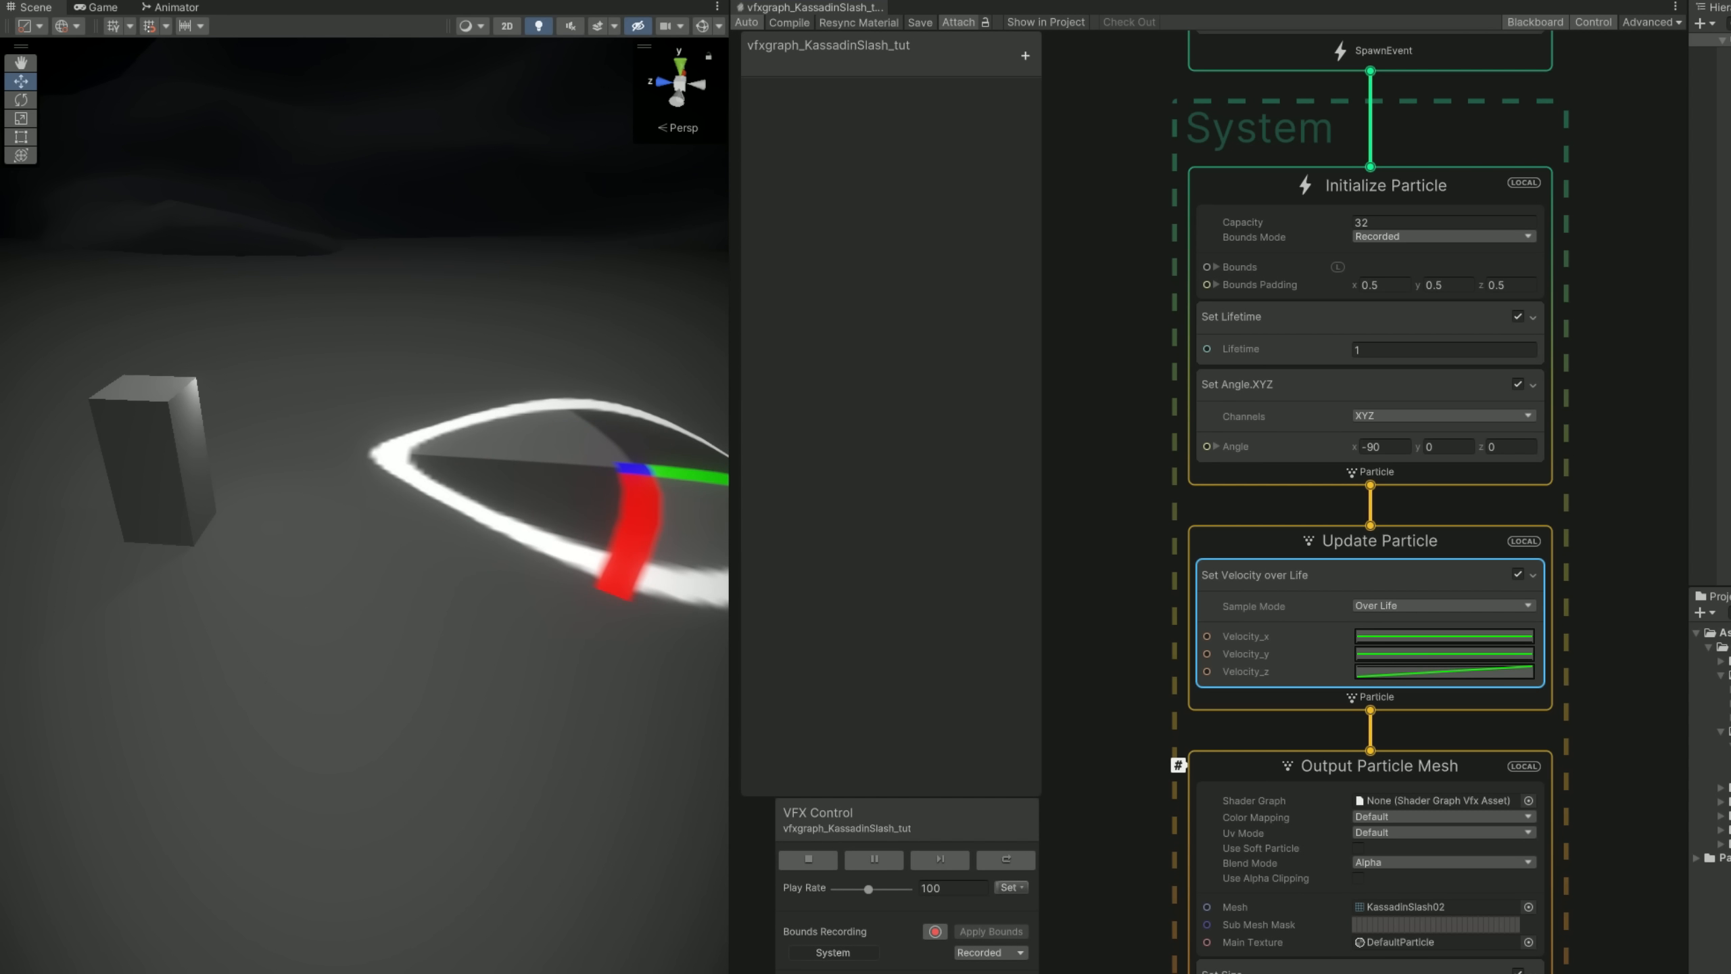
right_drag(550, 606, 555, 599)
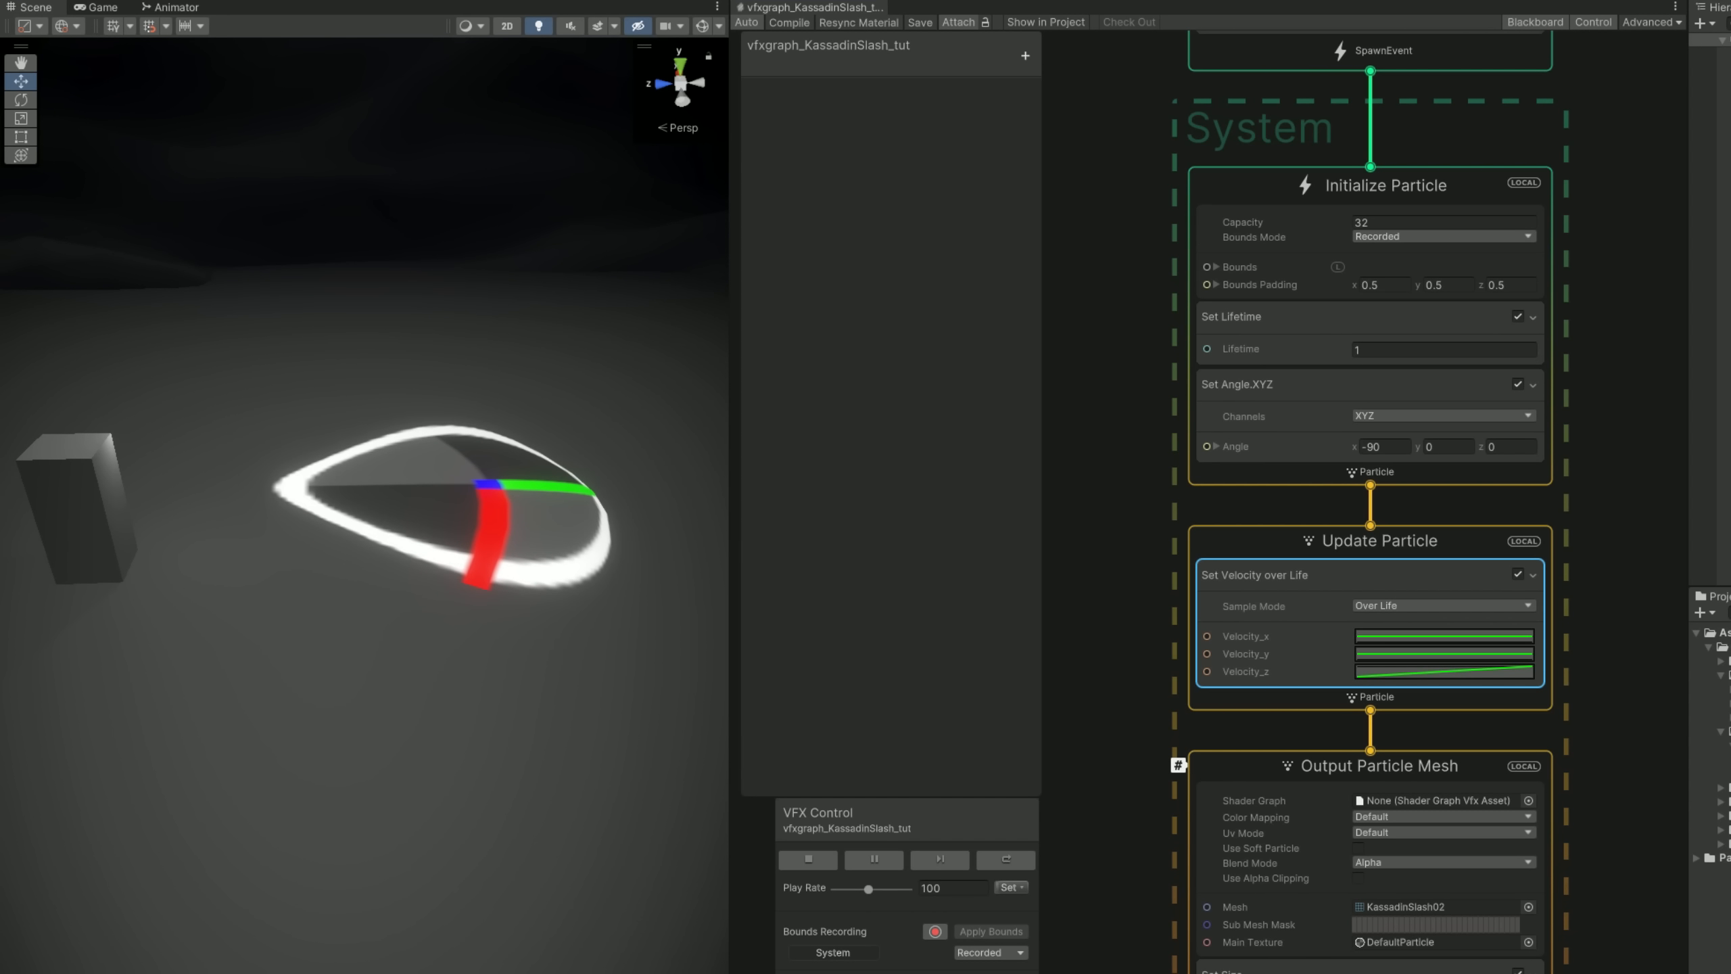
- Set the start key of the Velocity_z curve to -10 to test a slower forward motion
click(1438, 671)
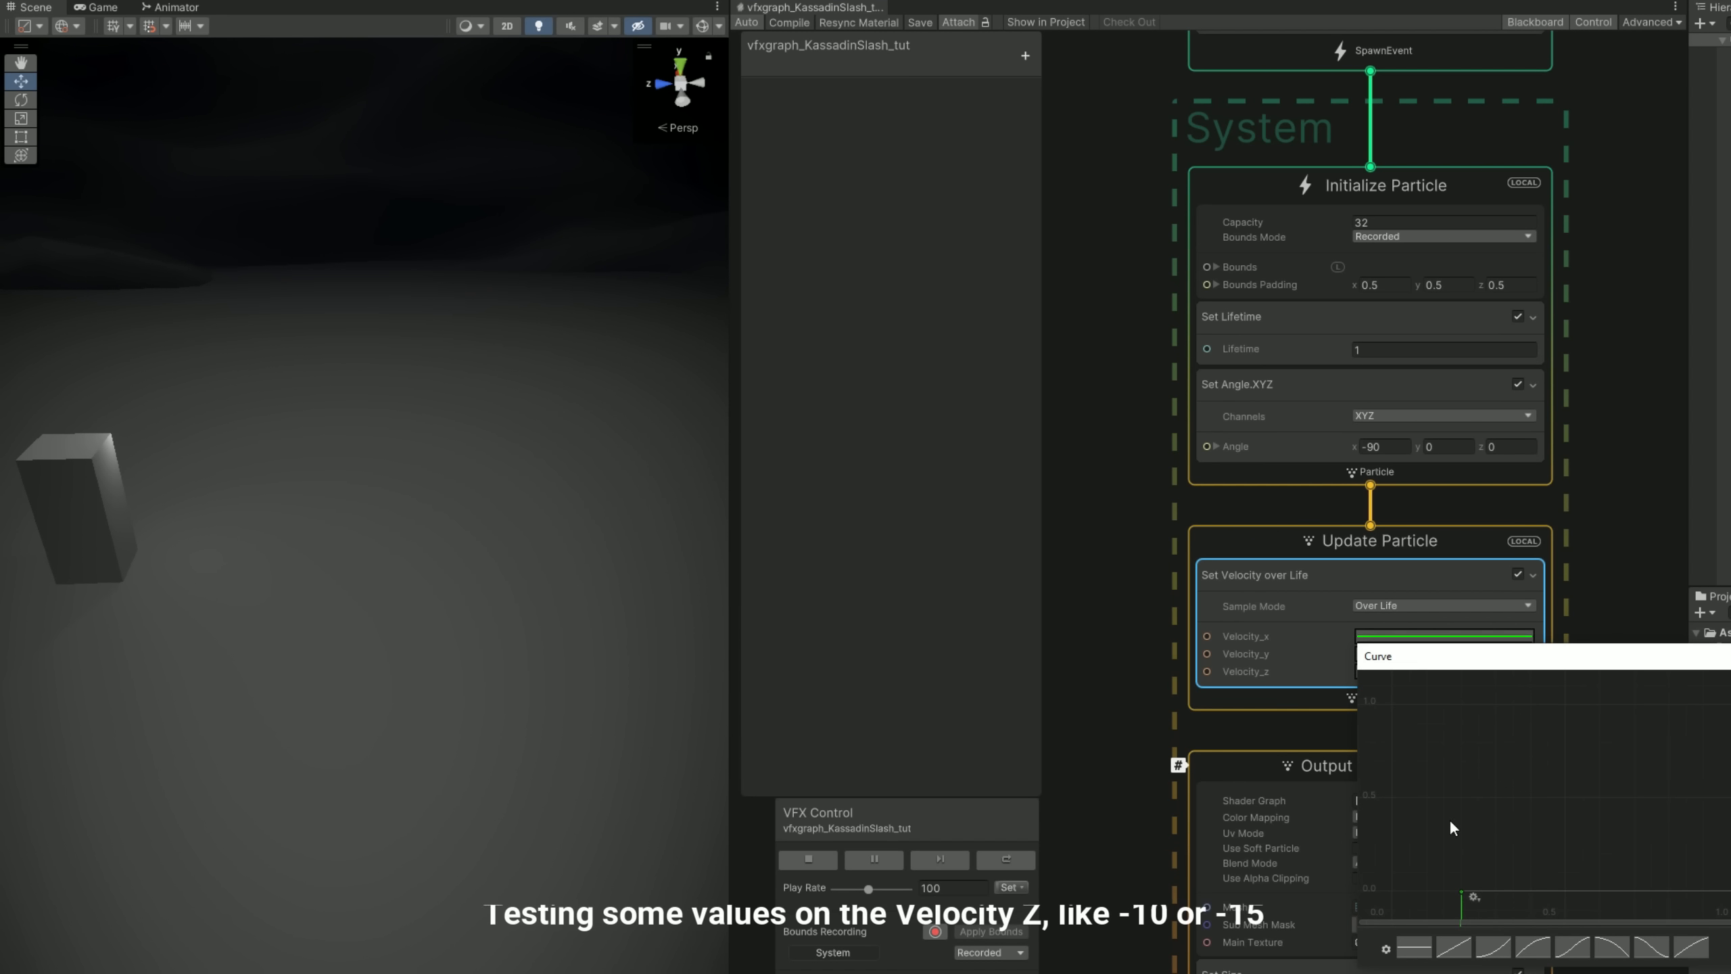
right_click(685, 456)
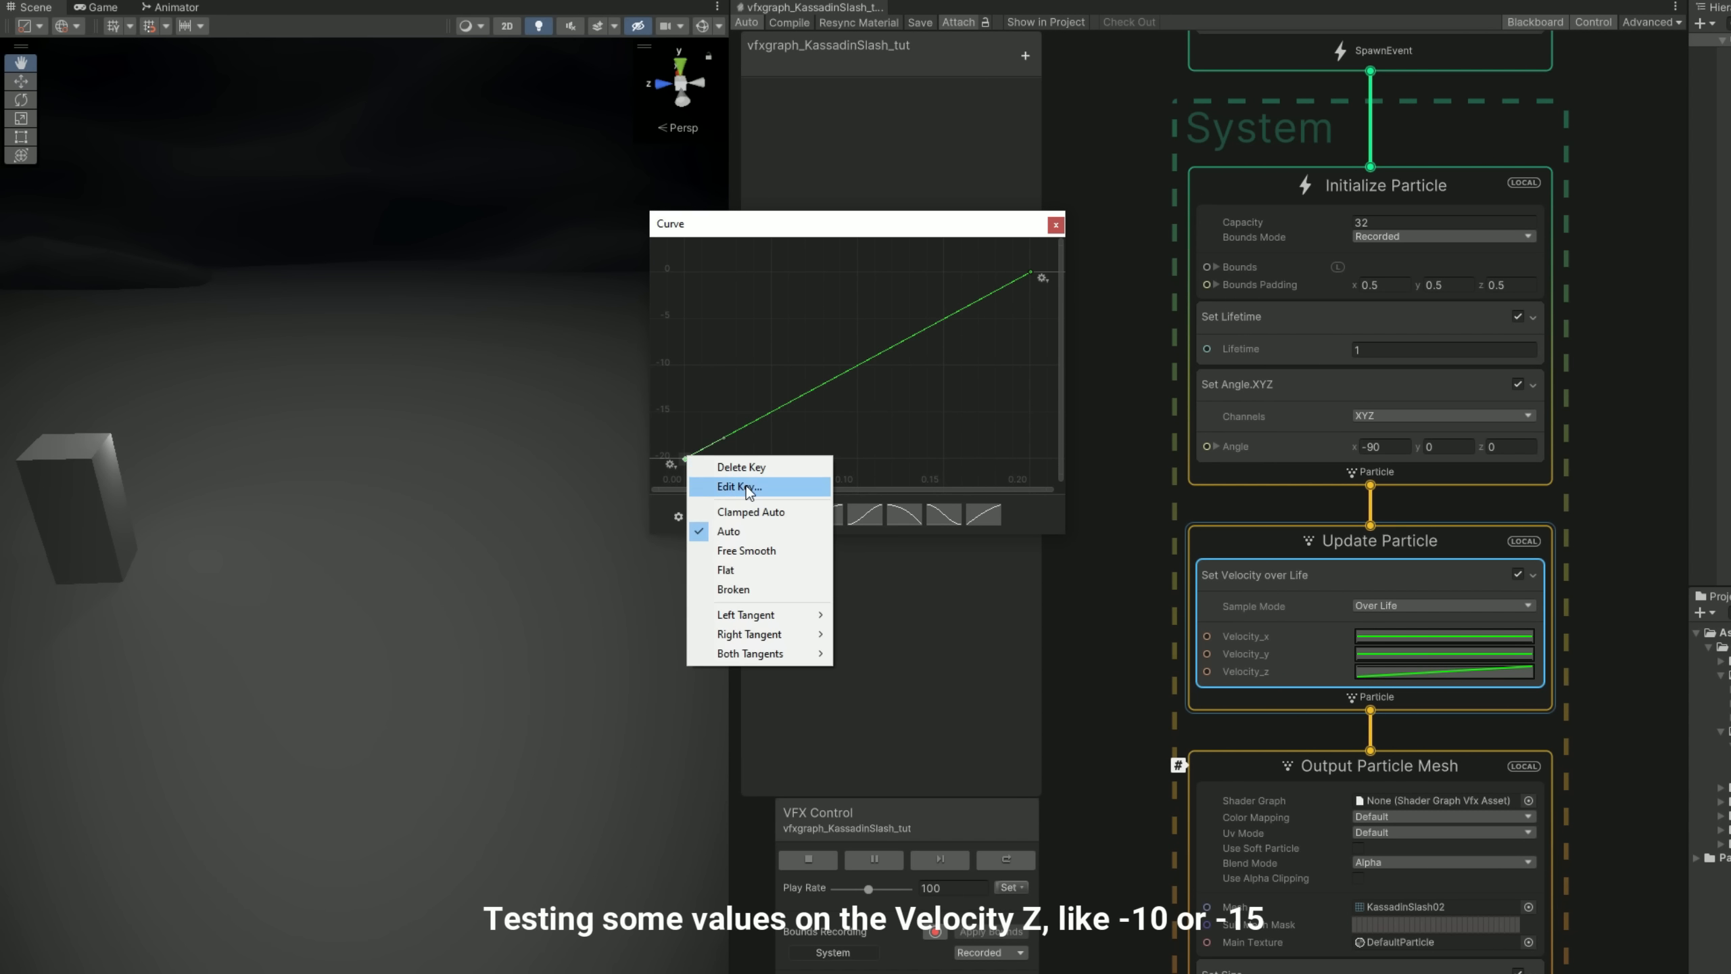
click(745, 481)
text(-10)
key(Return)
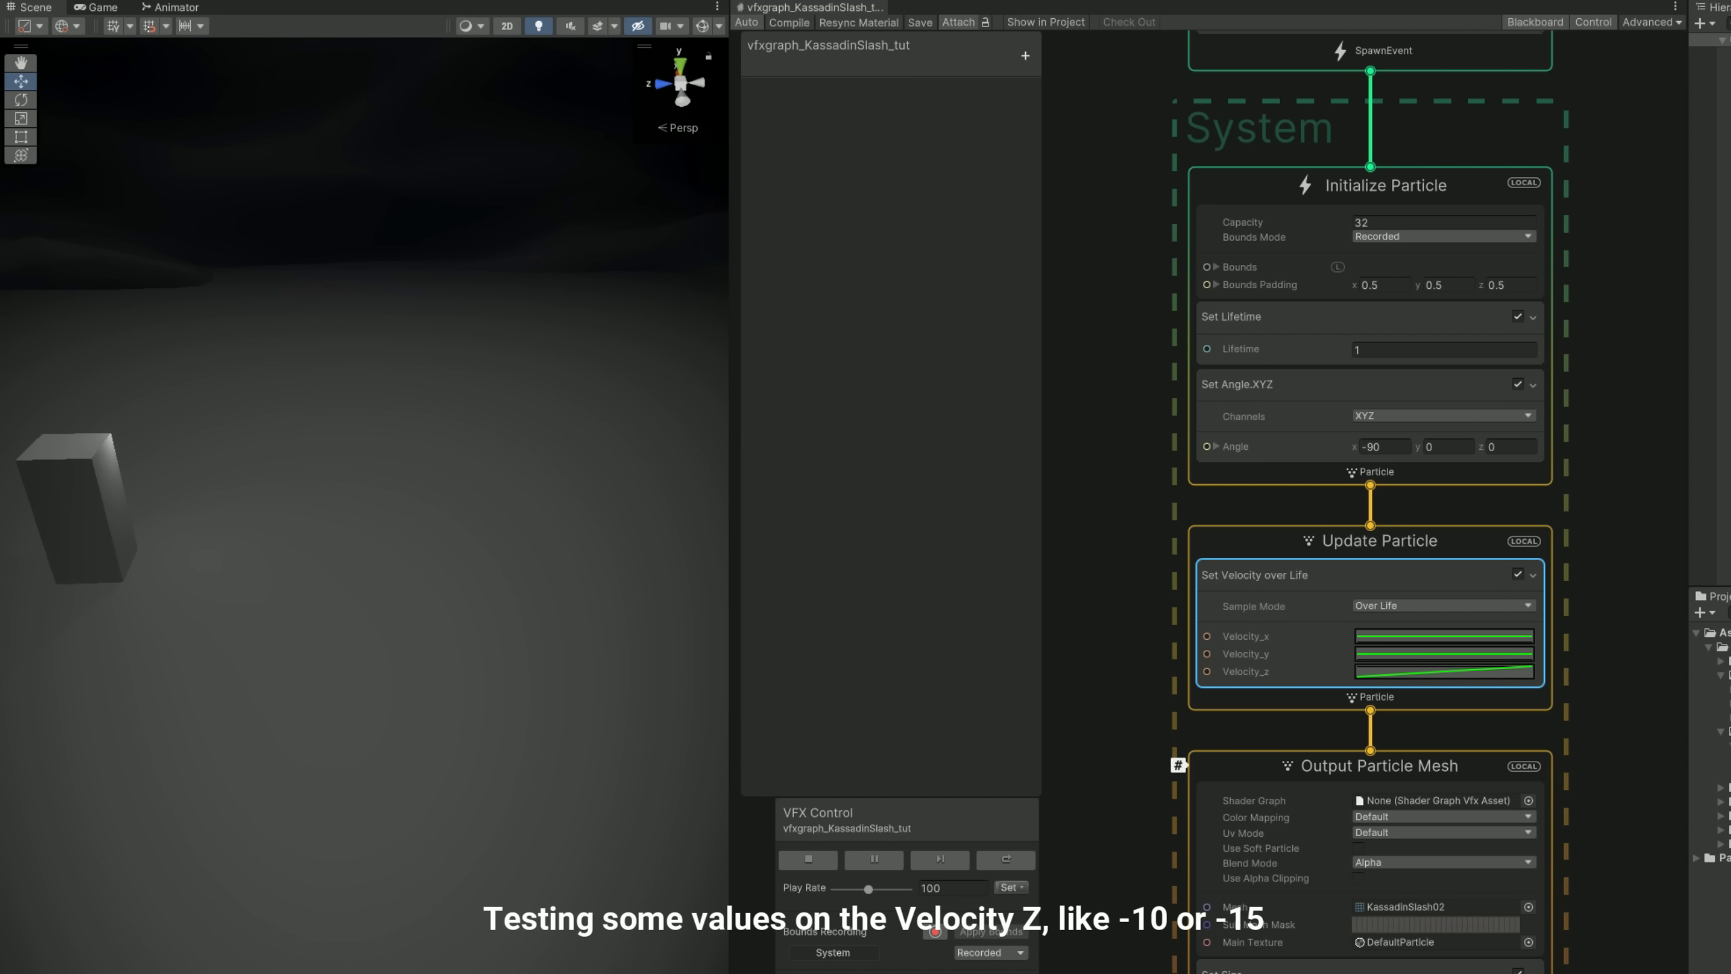
- Set the start key of the Velocity_z curve to -15 and close the curve
click(1375, 670)
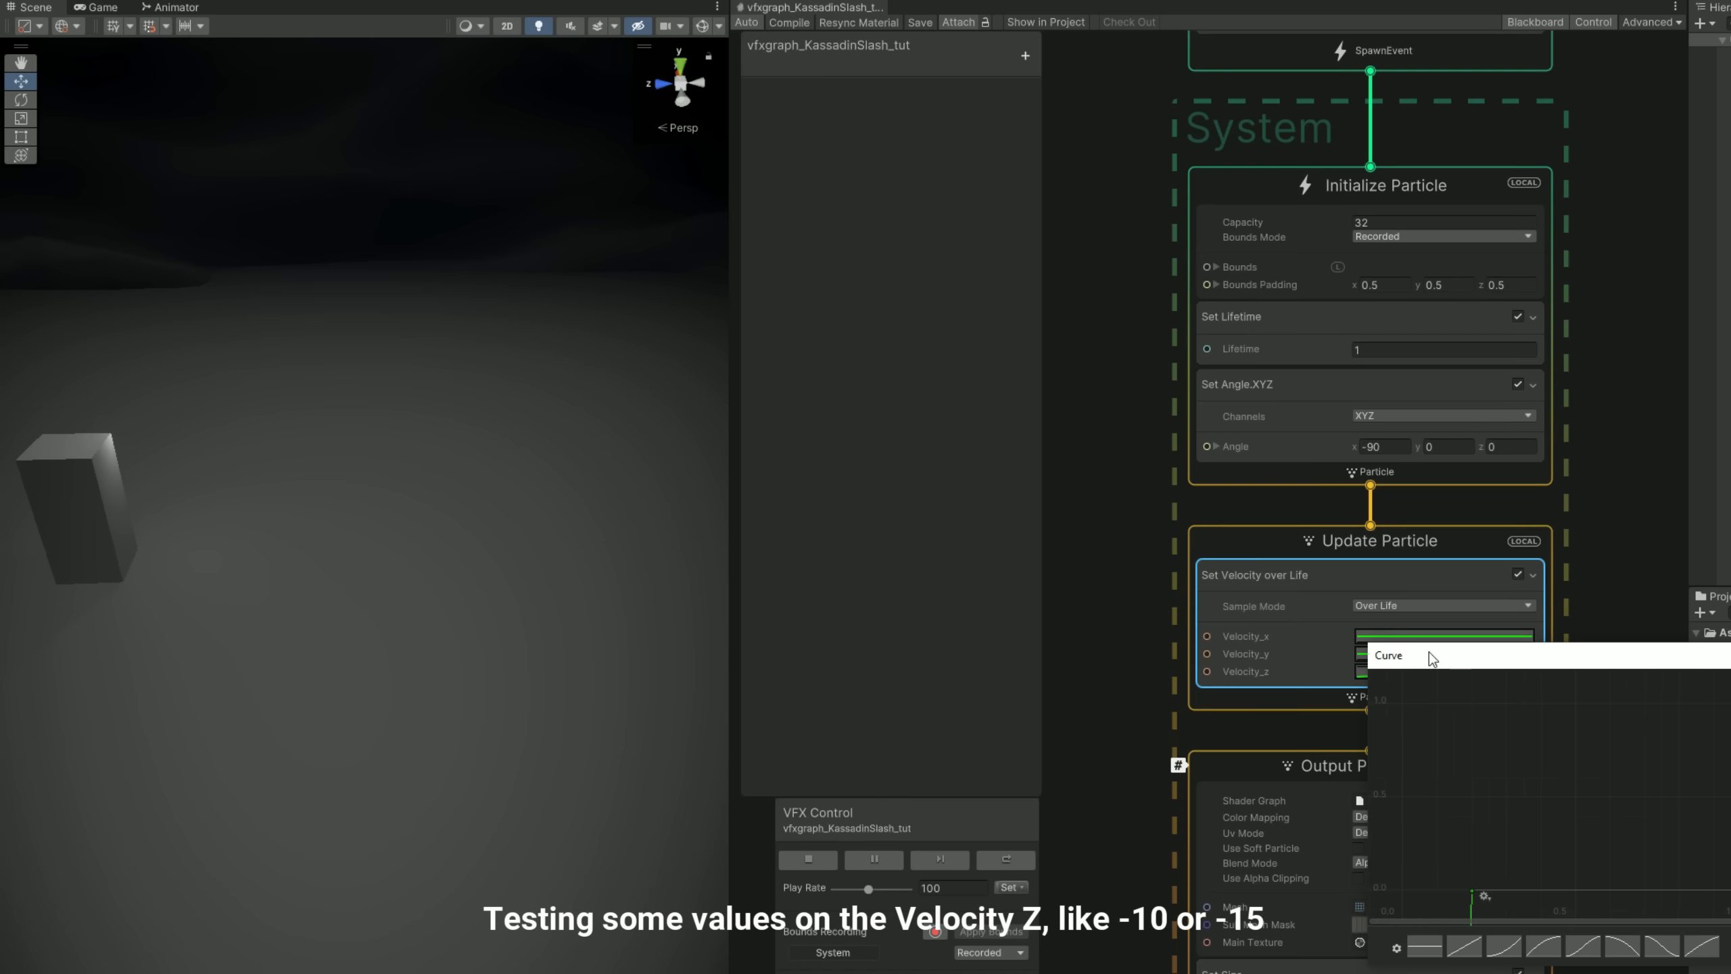
right_click(747, 603)
click(792, 628)
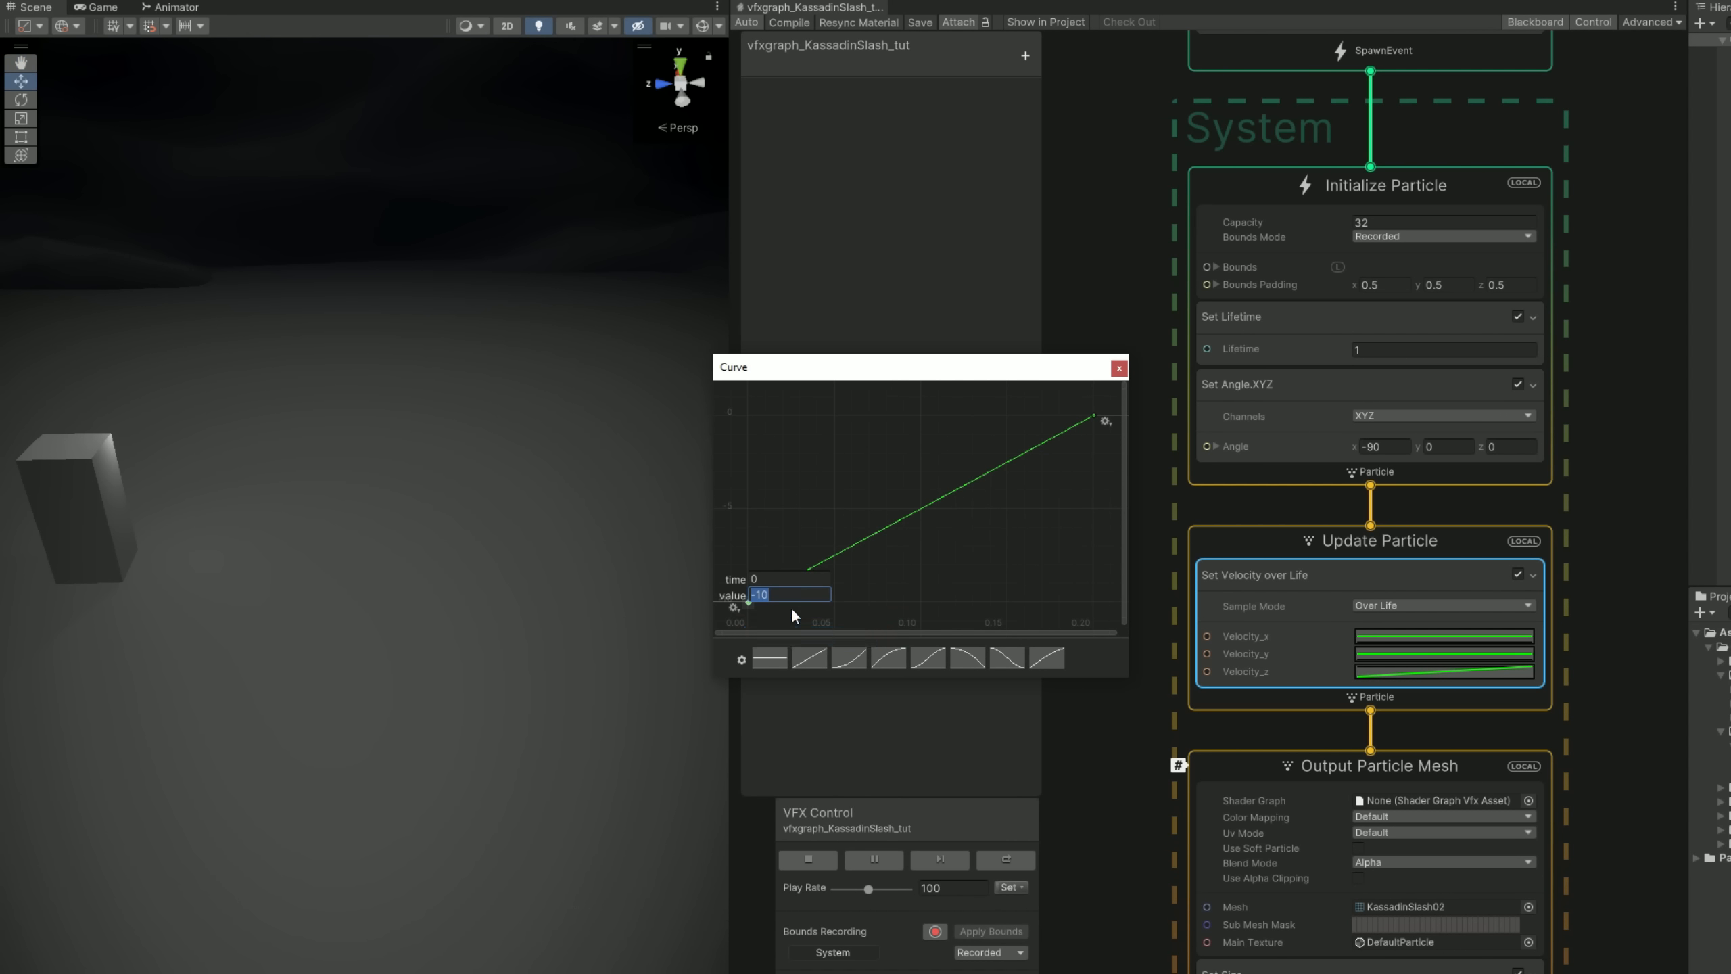
text(-15)
key(Return)
click(826, 970)
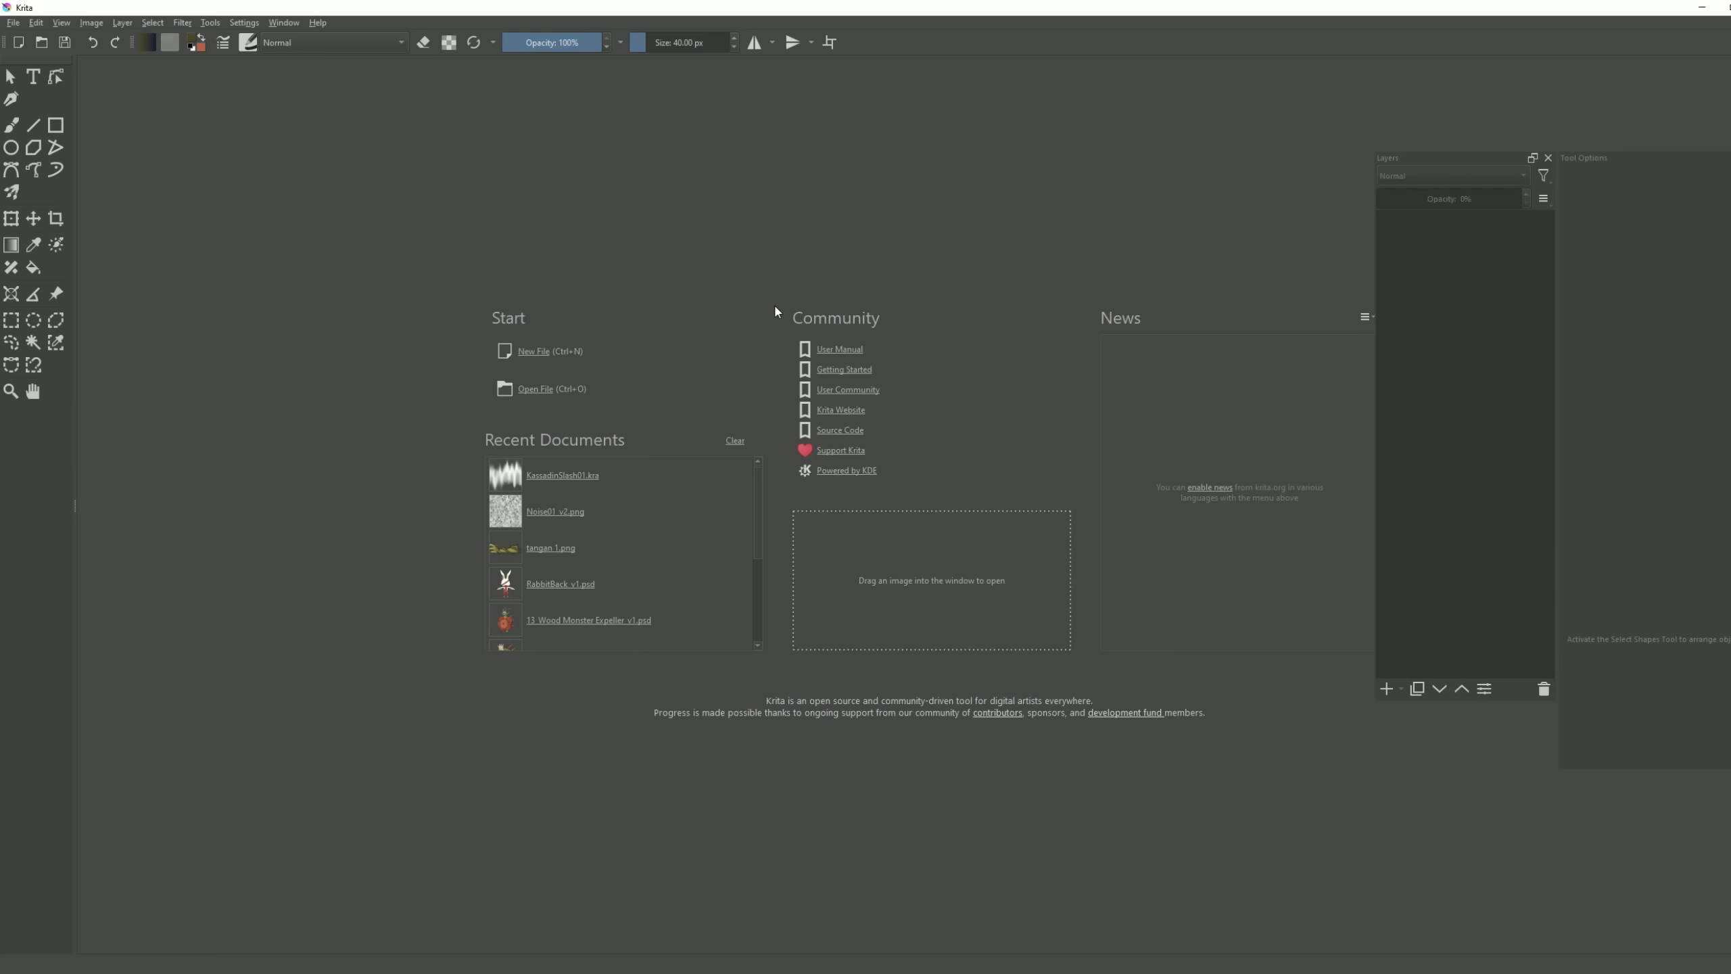
- In Krita, create a new 2048 by 2048 pixel RGB/Alpha document with two layers and a black background
key(ctrl+n)
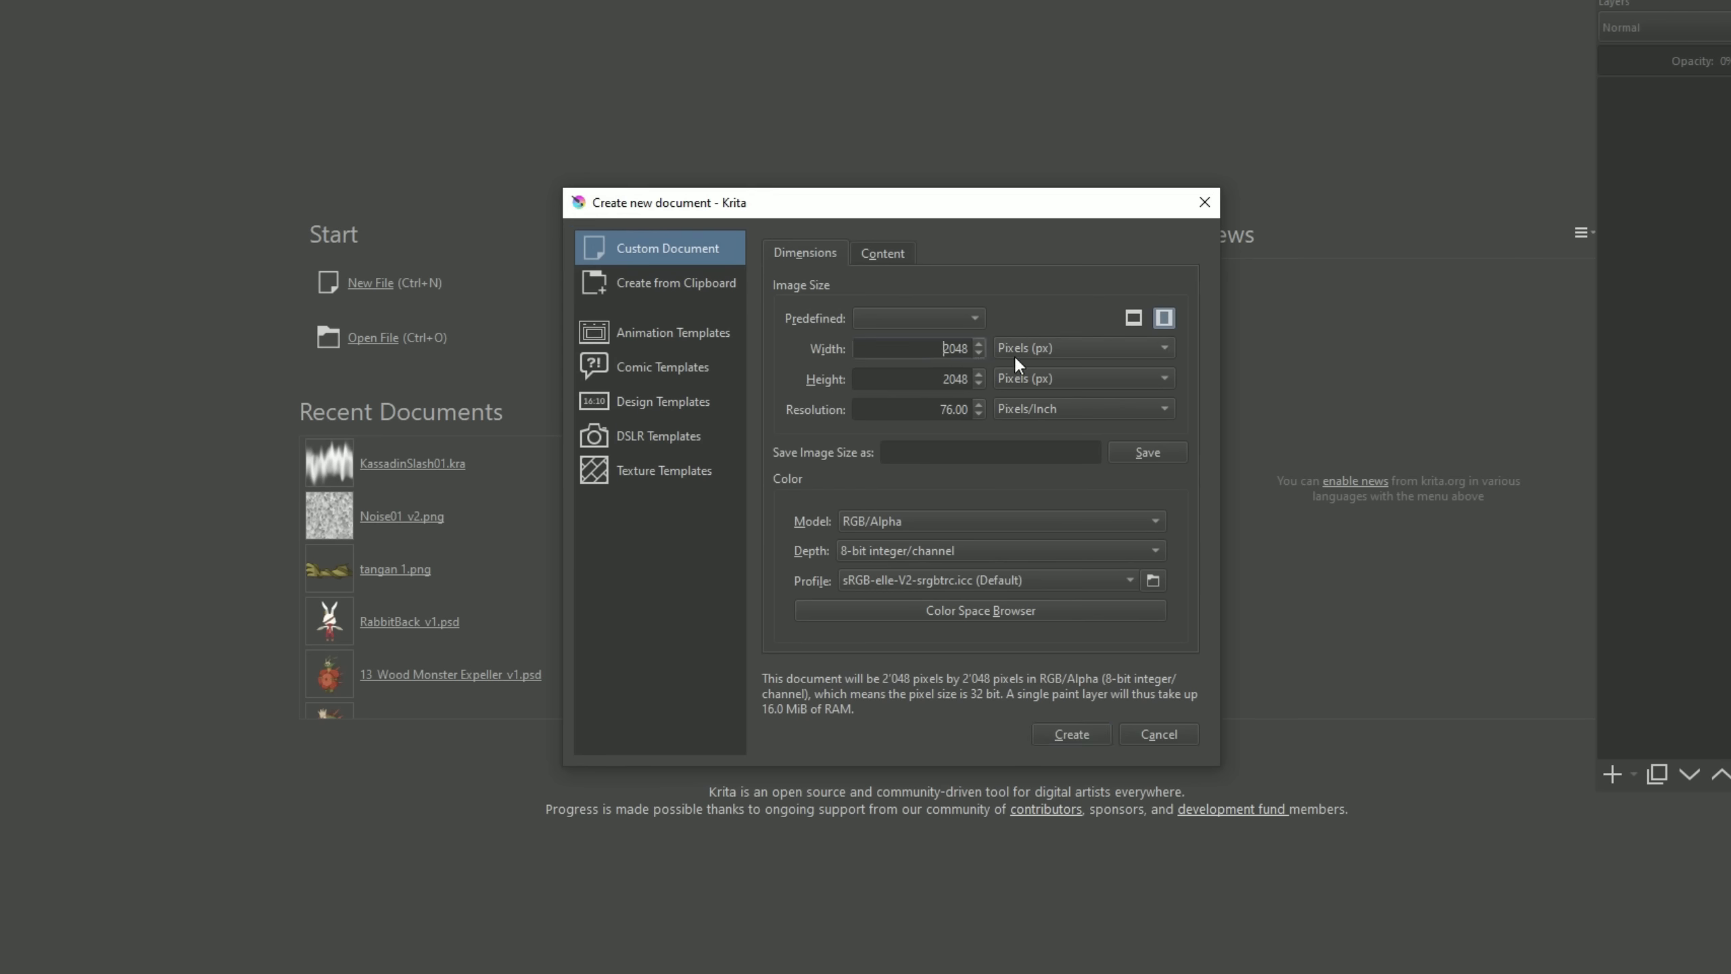
key(Tab)
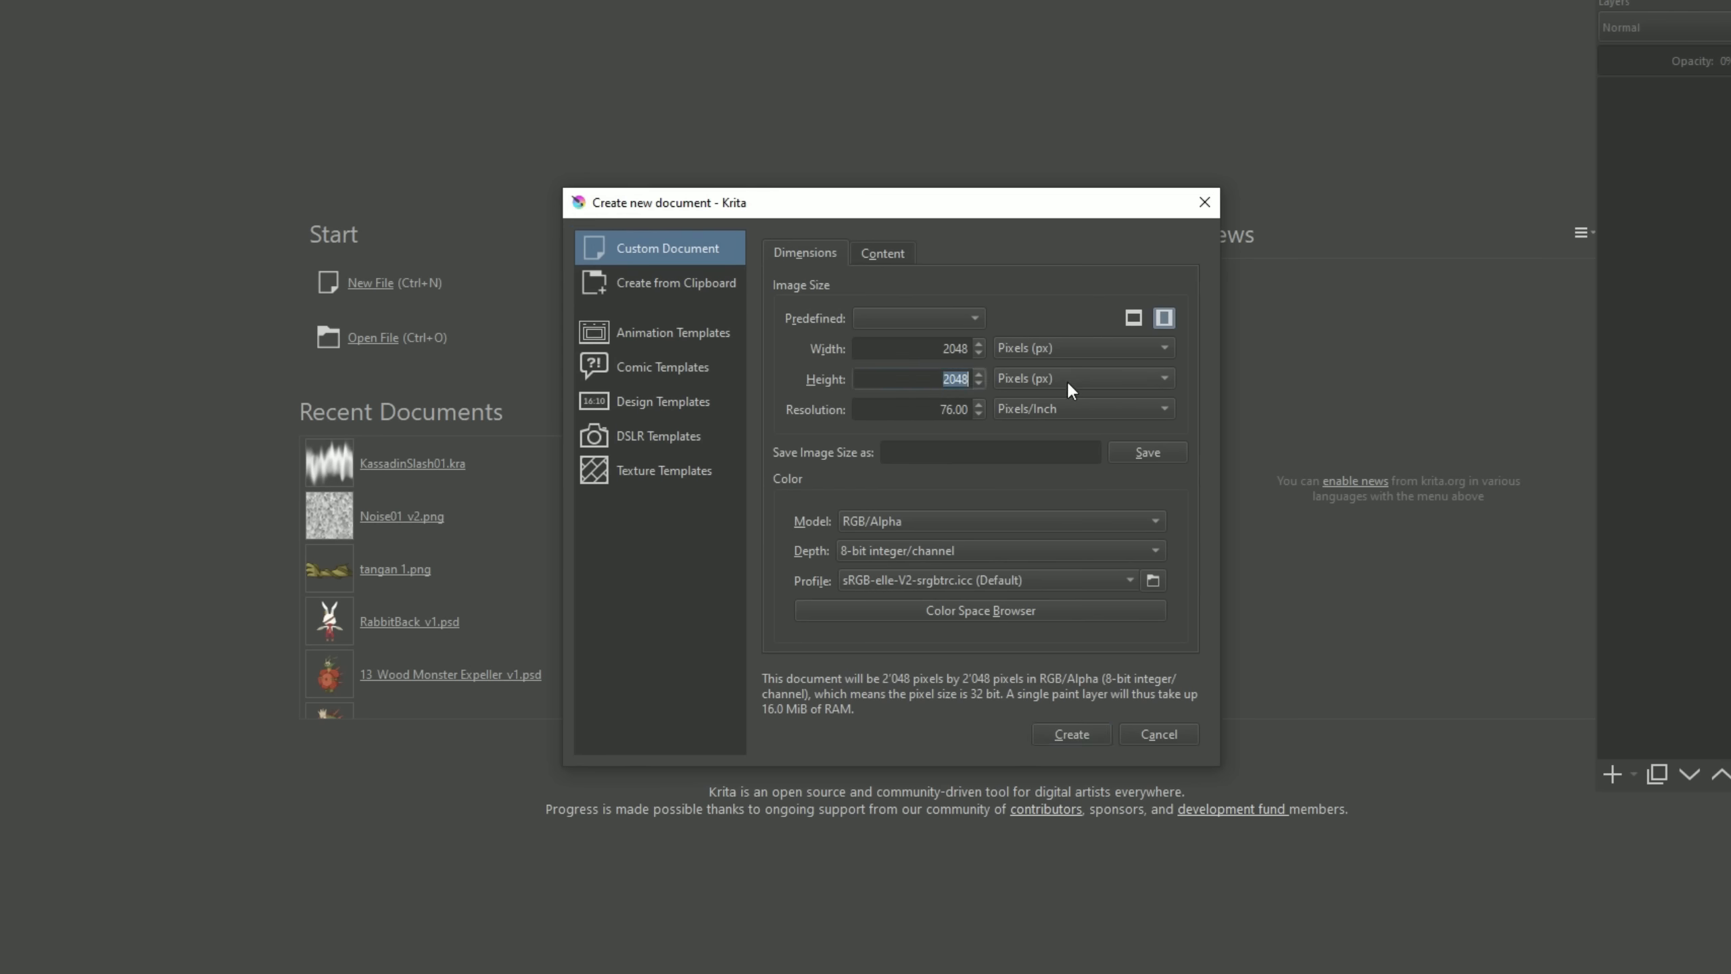
click(882, 253)
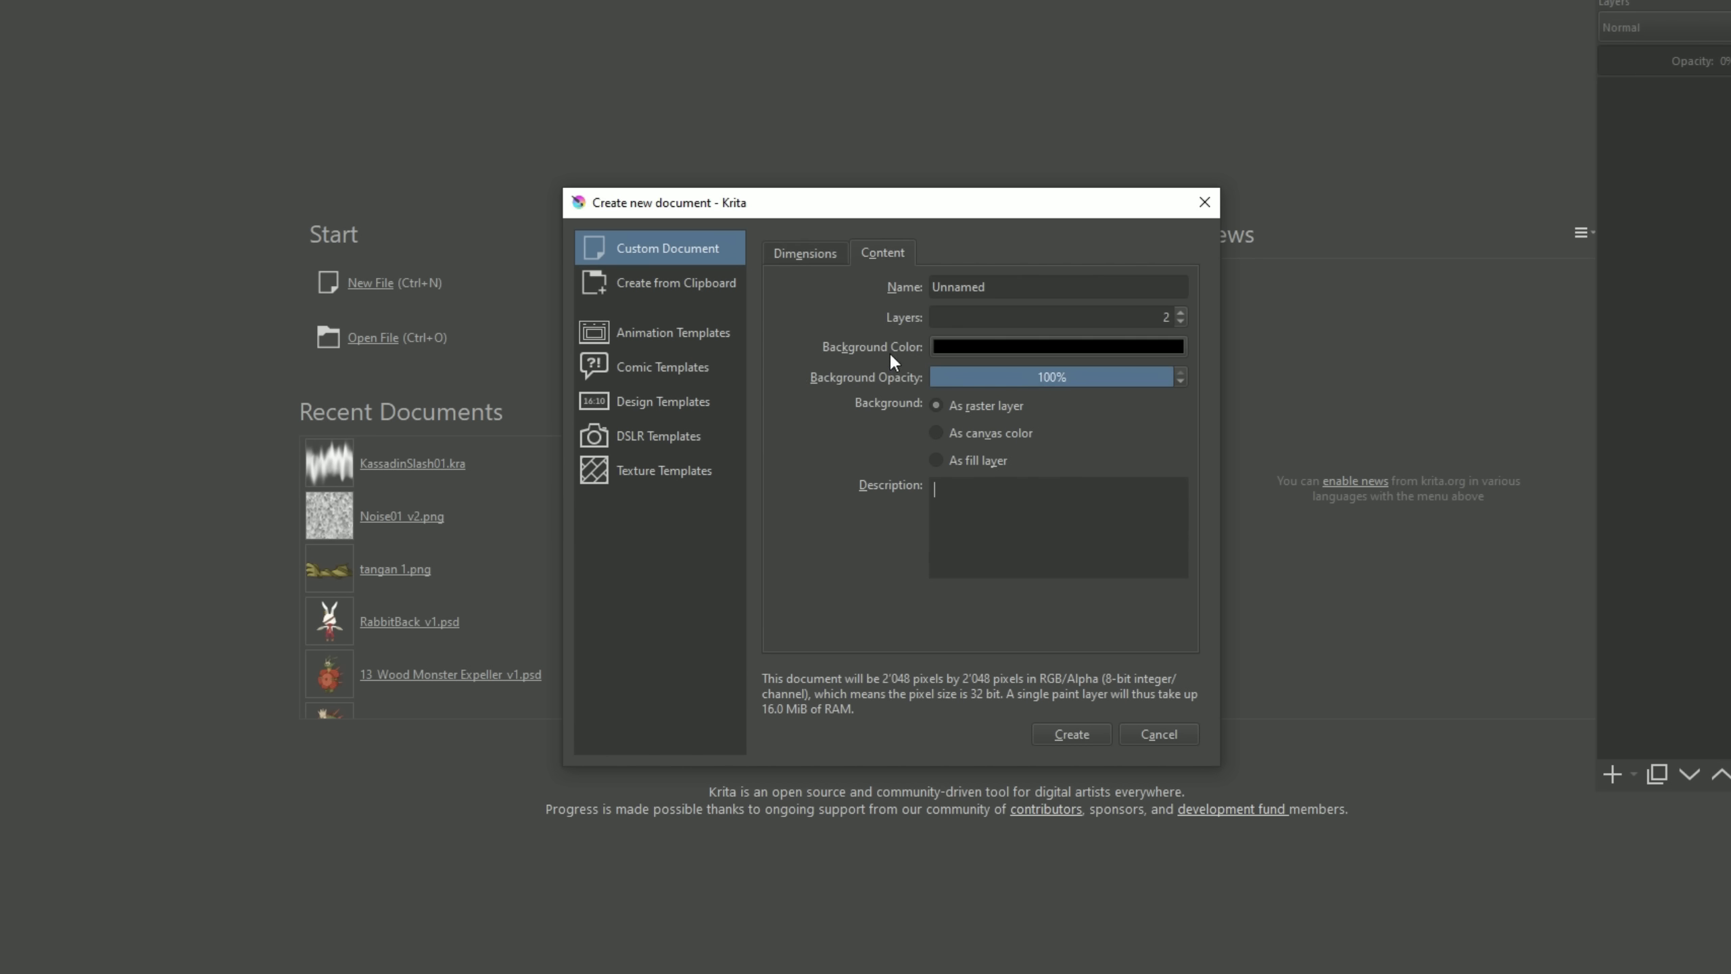
click(811, 258)
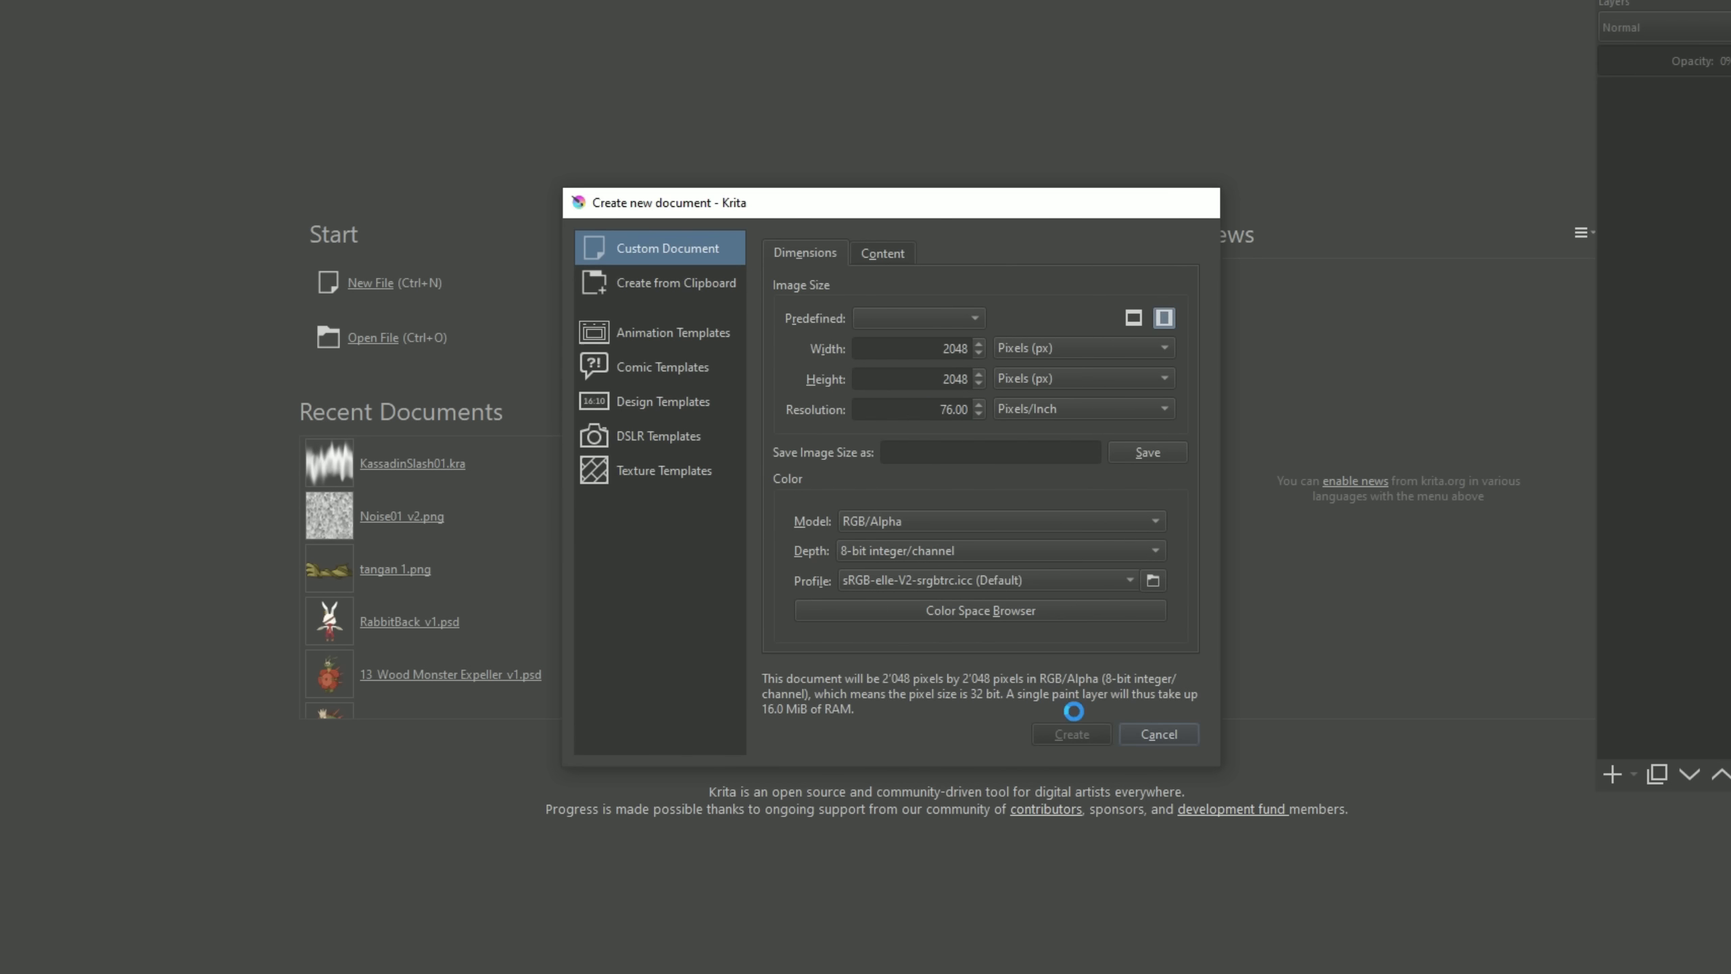
click(1071, 734)
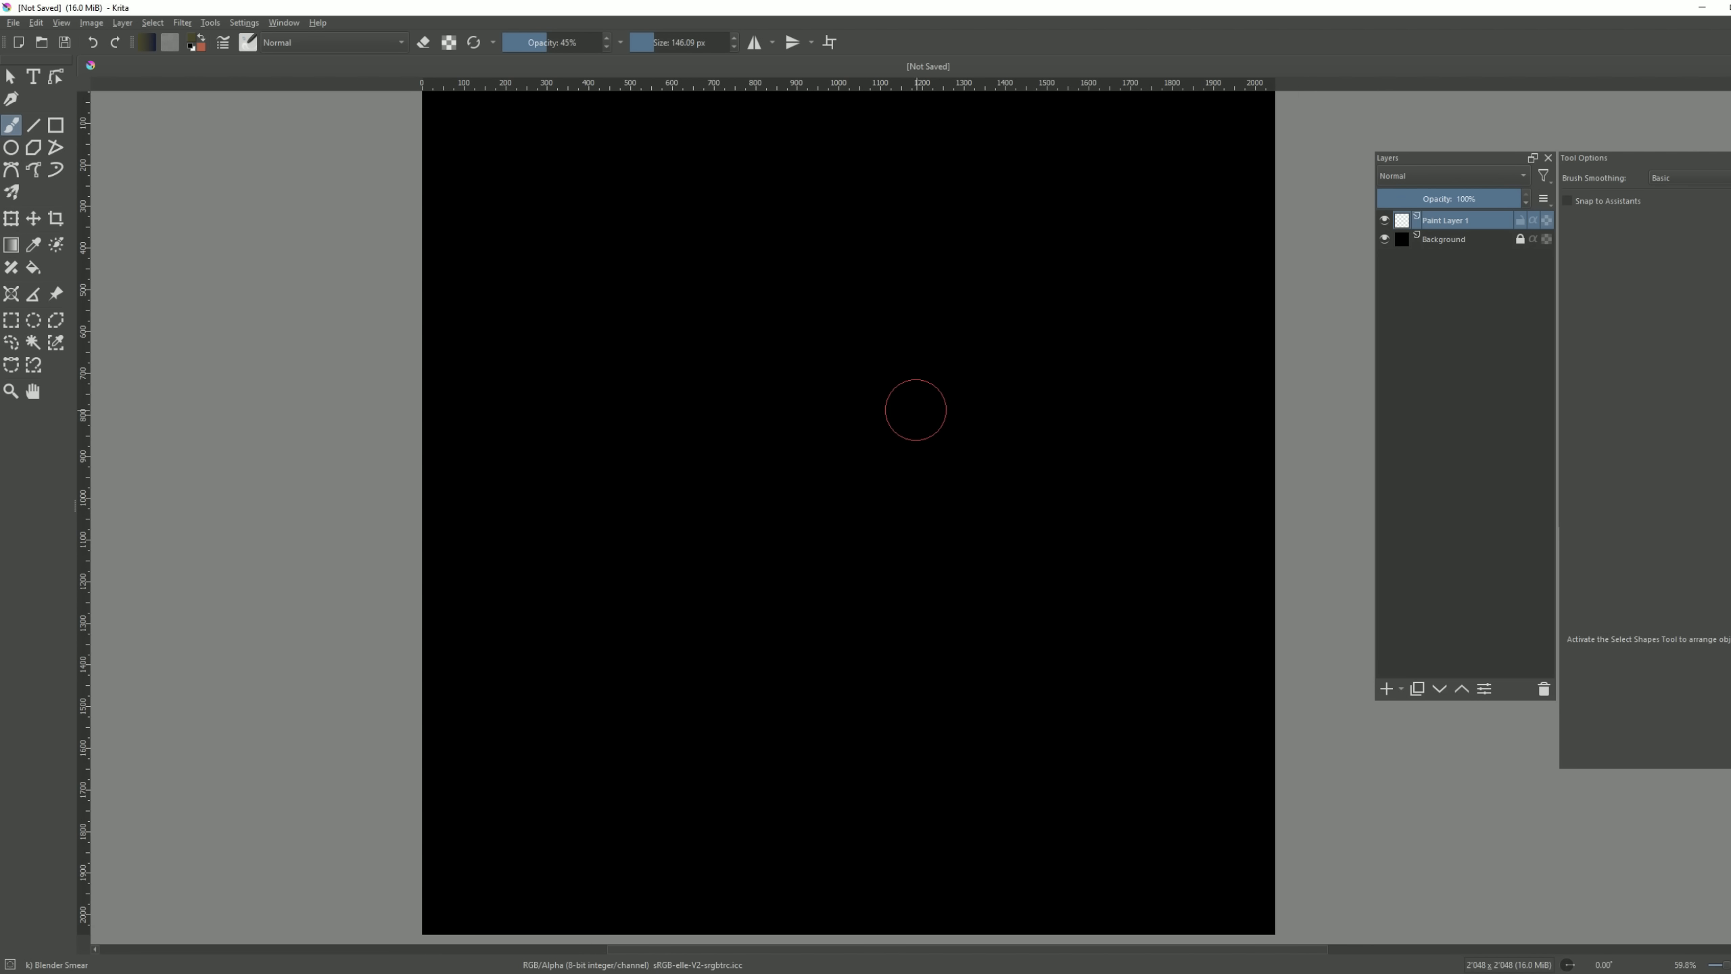
- Turn on wrap-around mode and paint a wavy white band horizontally across the canvas's middle with the 600 px Airbrush Soft preset
ctrl+scroll(916, 406, down, 1)
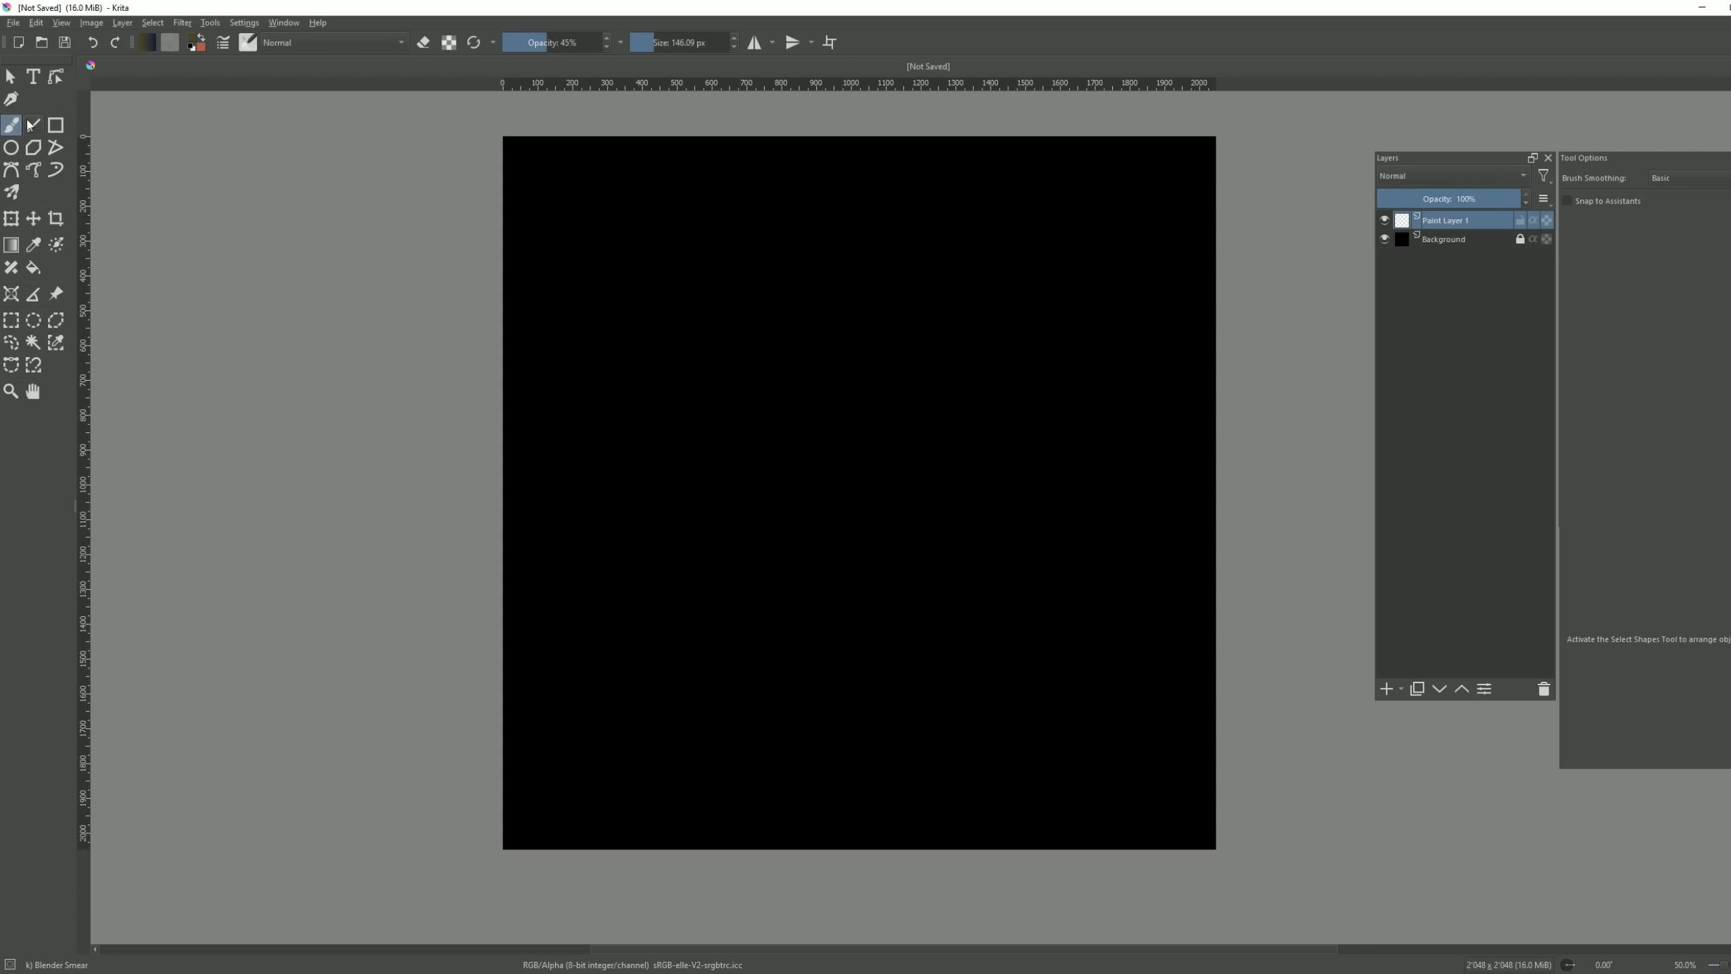
click(247, 43)
scroll(545, 124, up, 1)
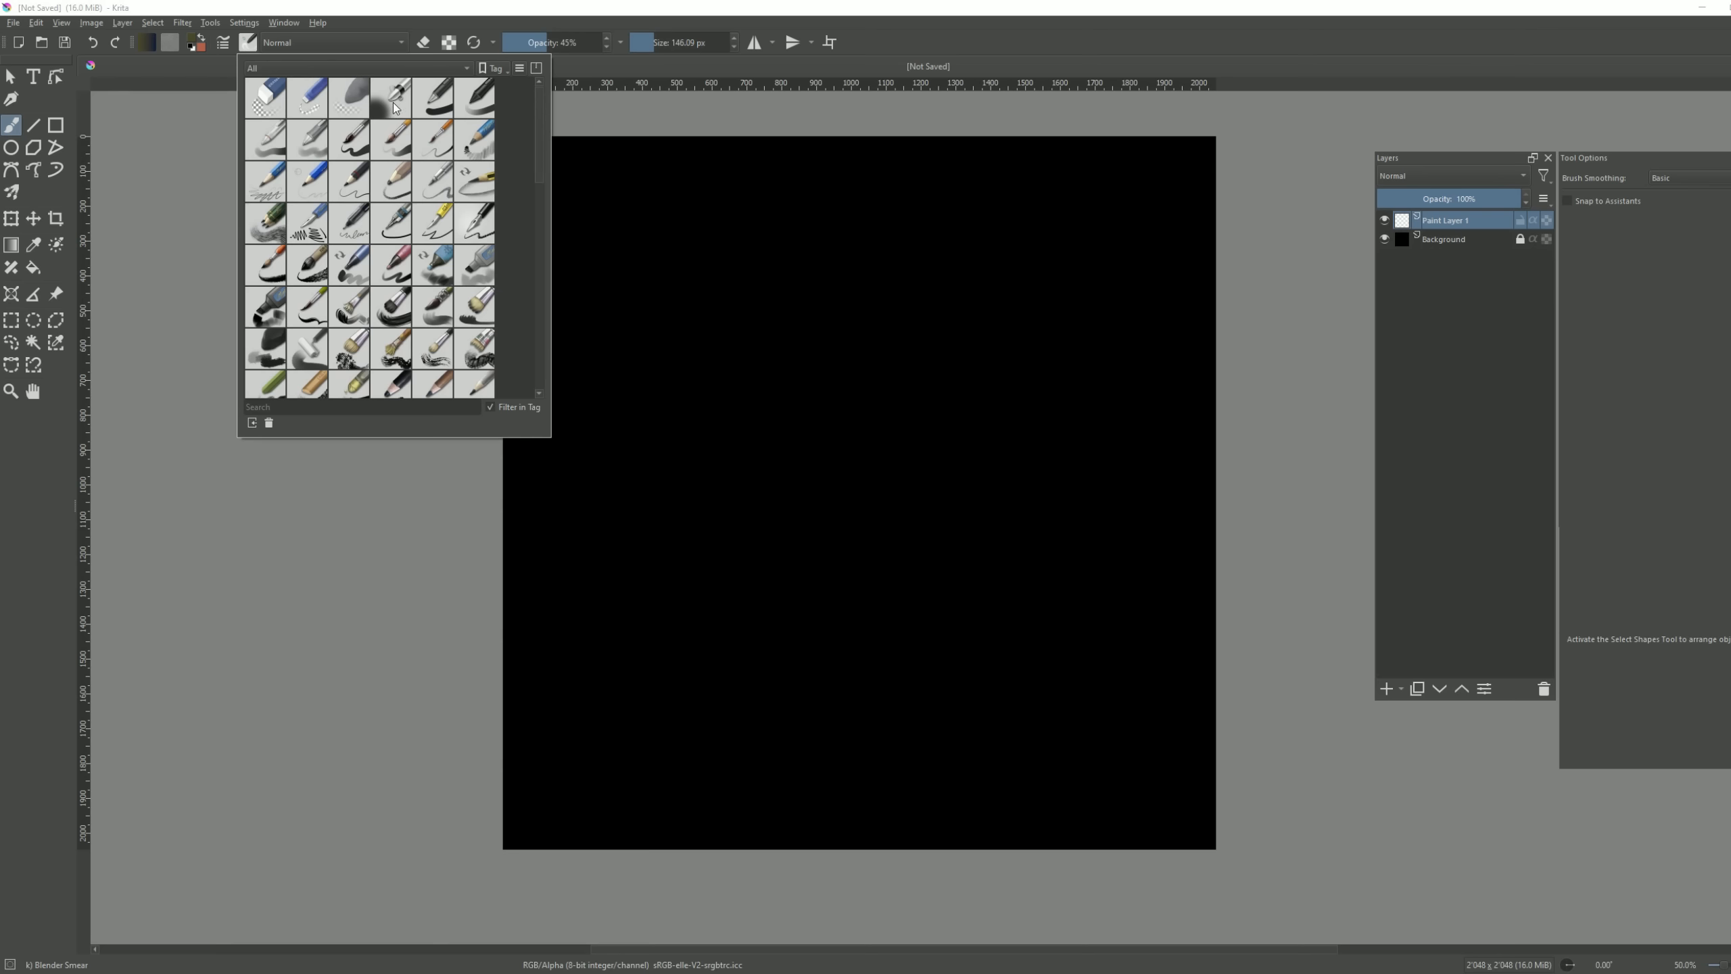
click(394, 108)
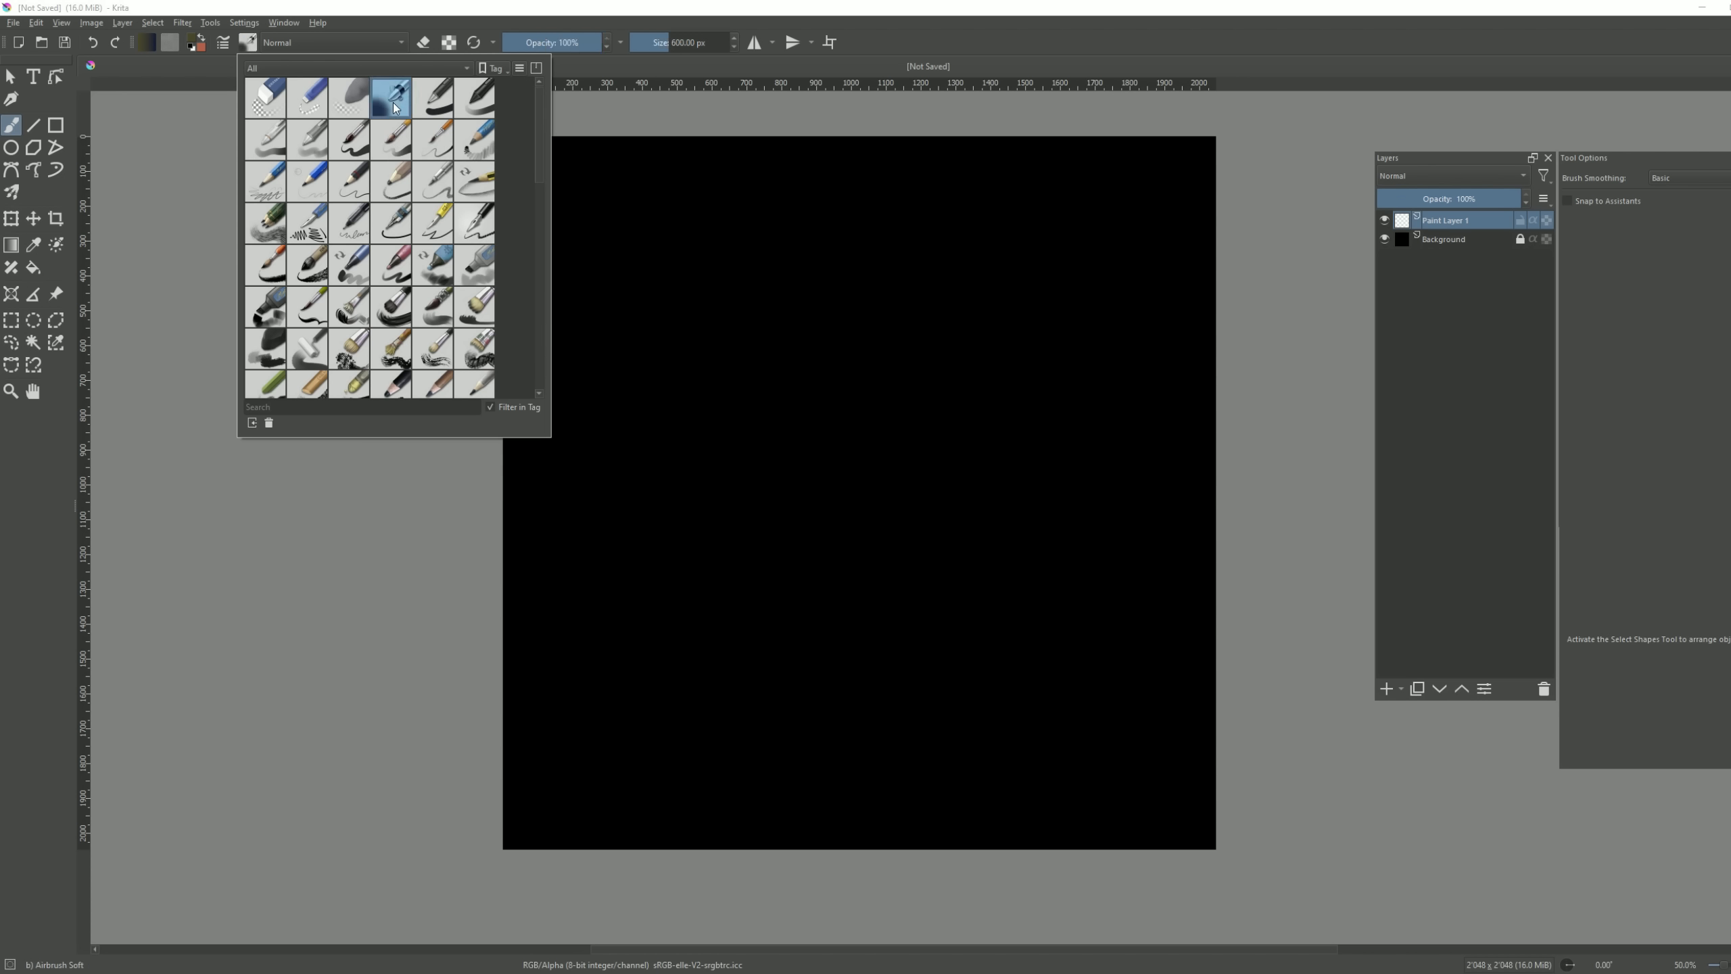
click(438, 6)
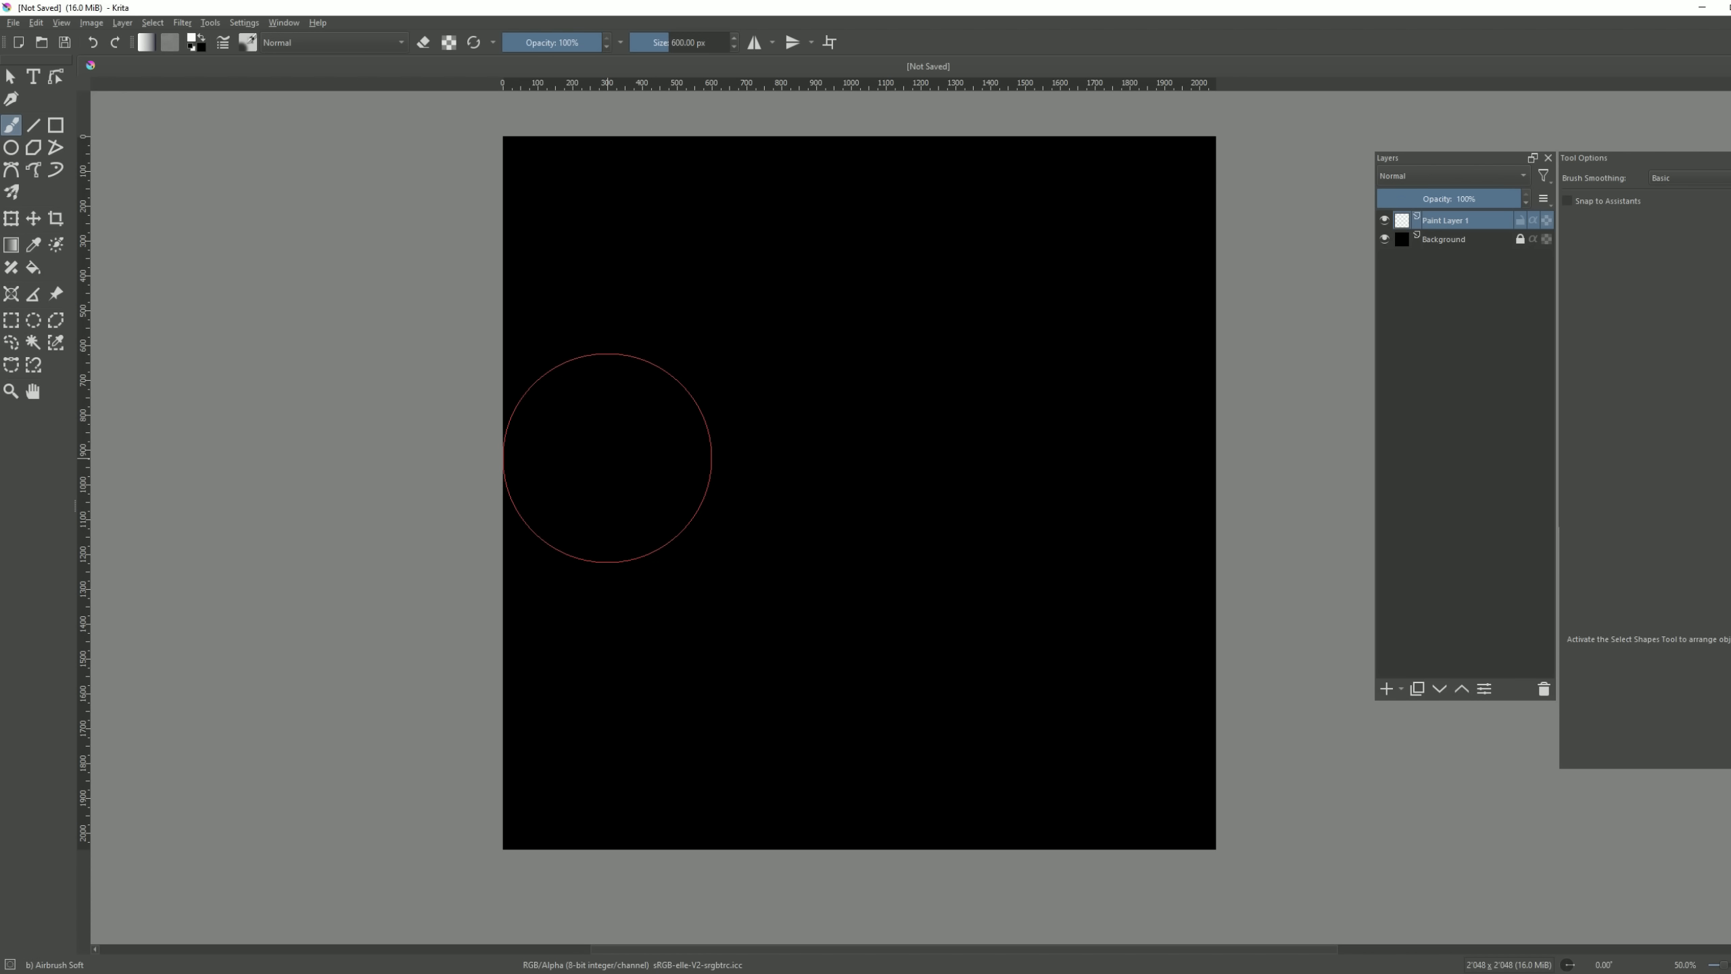
key(w)
mouse_move(429, 507)
mouse_down()
mouse_move(657, 449)
mouse_move(958, 434)
mouse_move(1213, 449)
mouse_up()
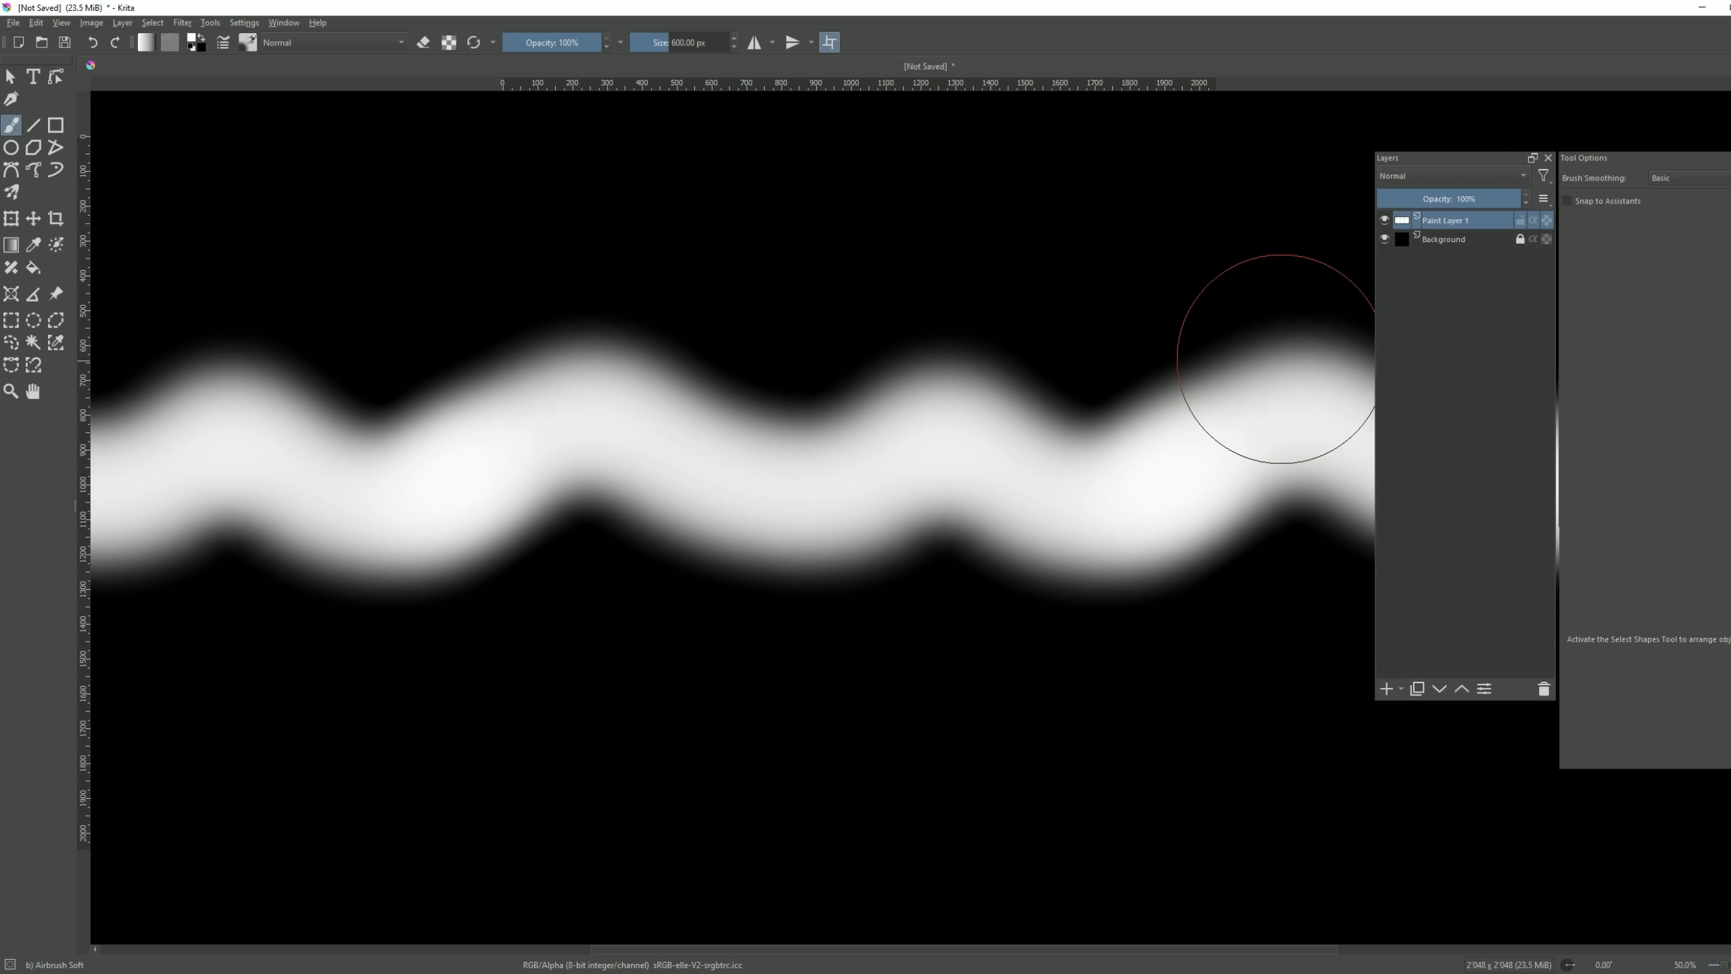
- Smear the white band's upper and lower edges vertically into irregular pointed spikes with the Blender Smear brush
click(251, 44)
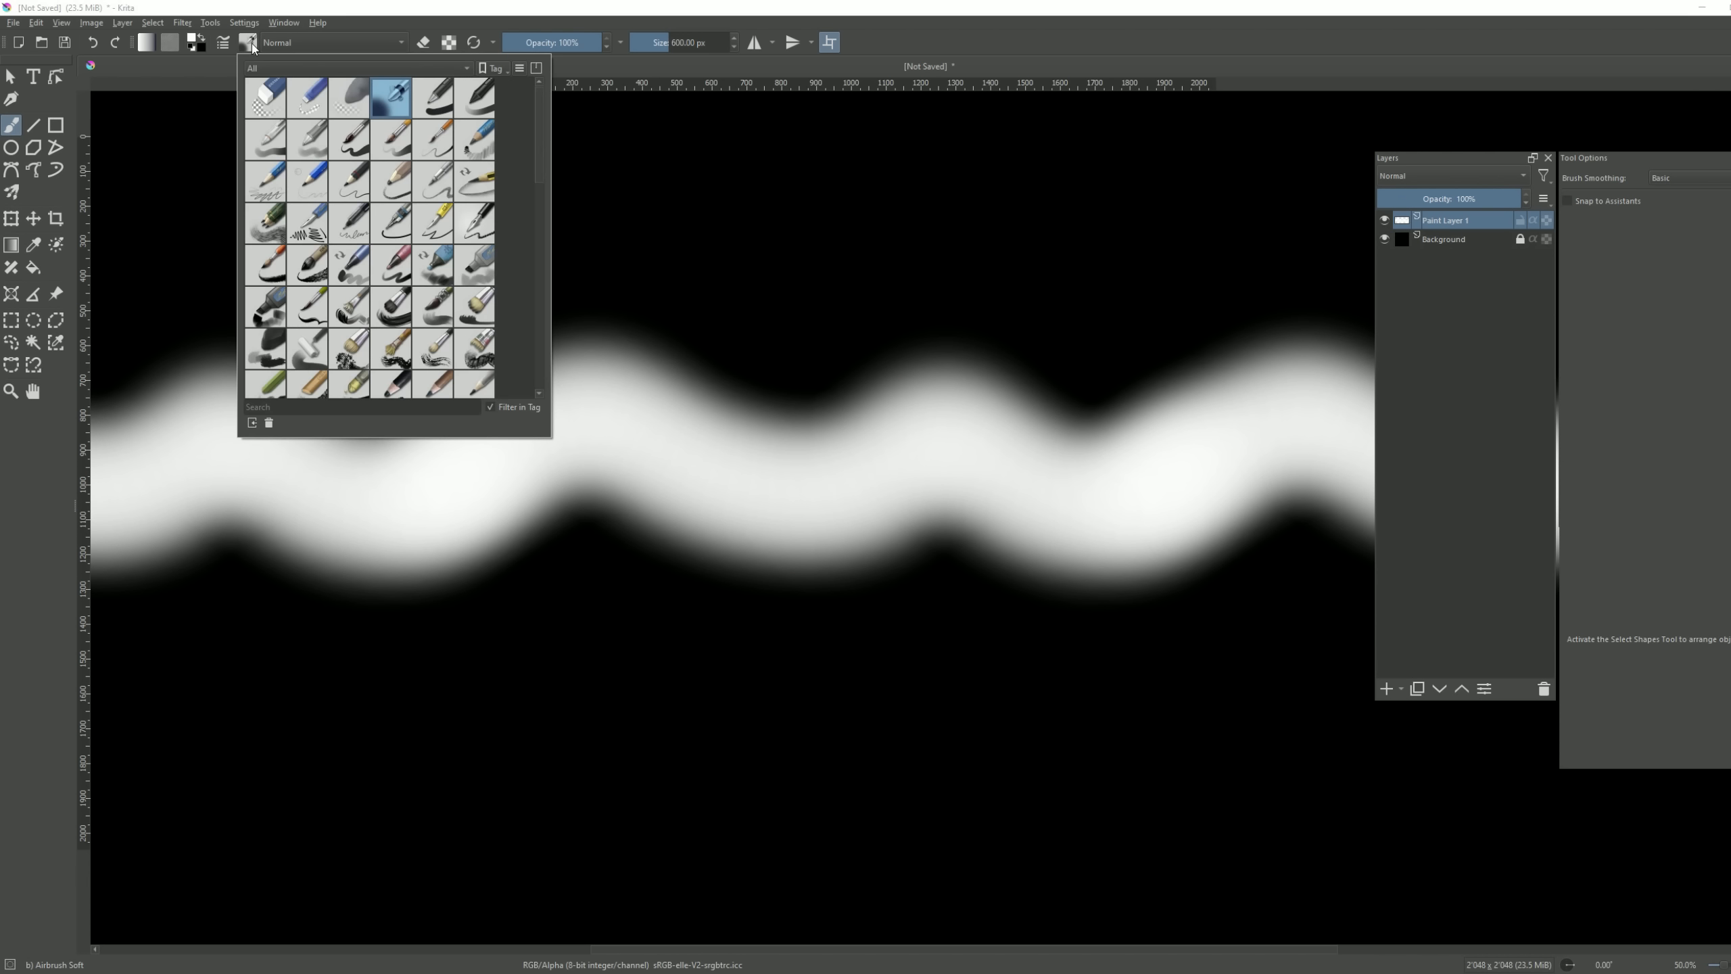
drag(540, 130, 538, 273)
mouse_move(387, 146)
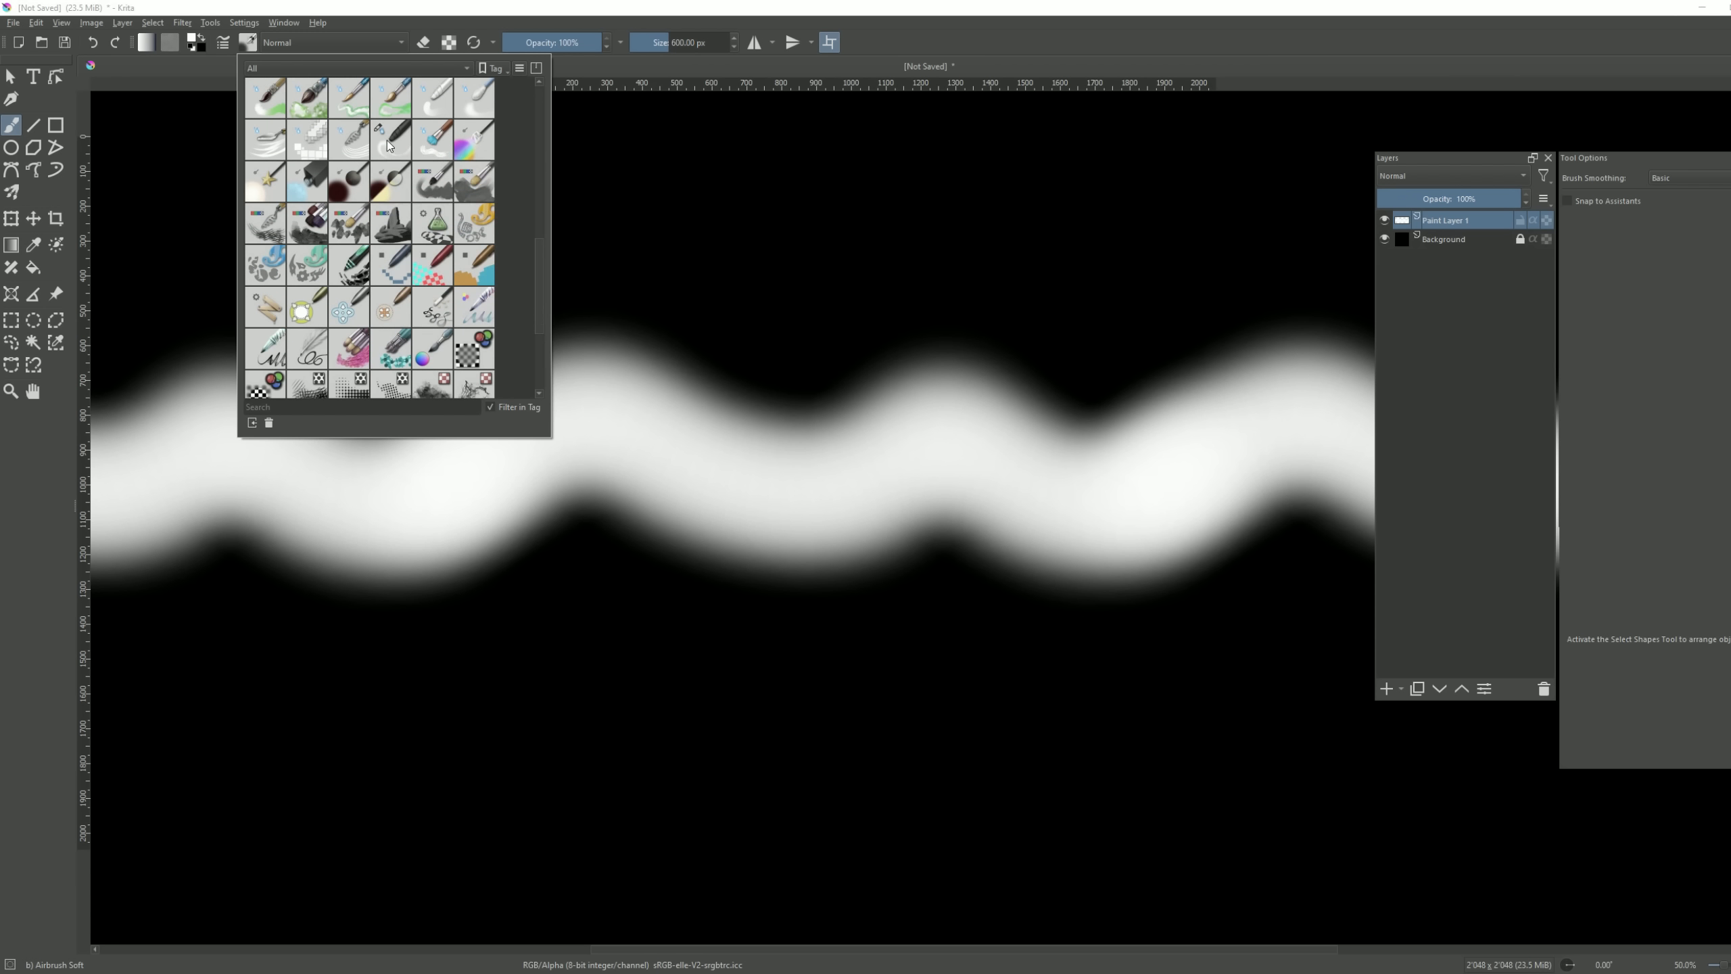
click(388, 144)
click(426, 3)
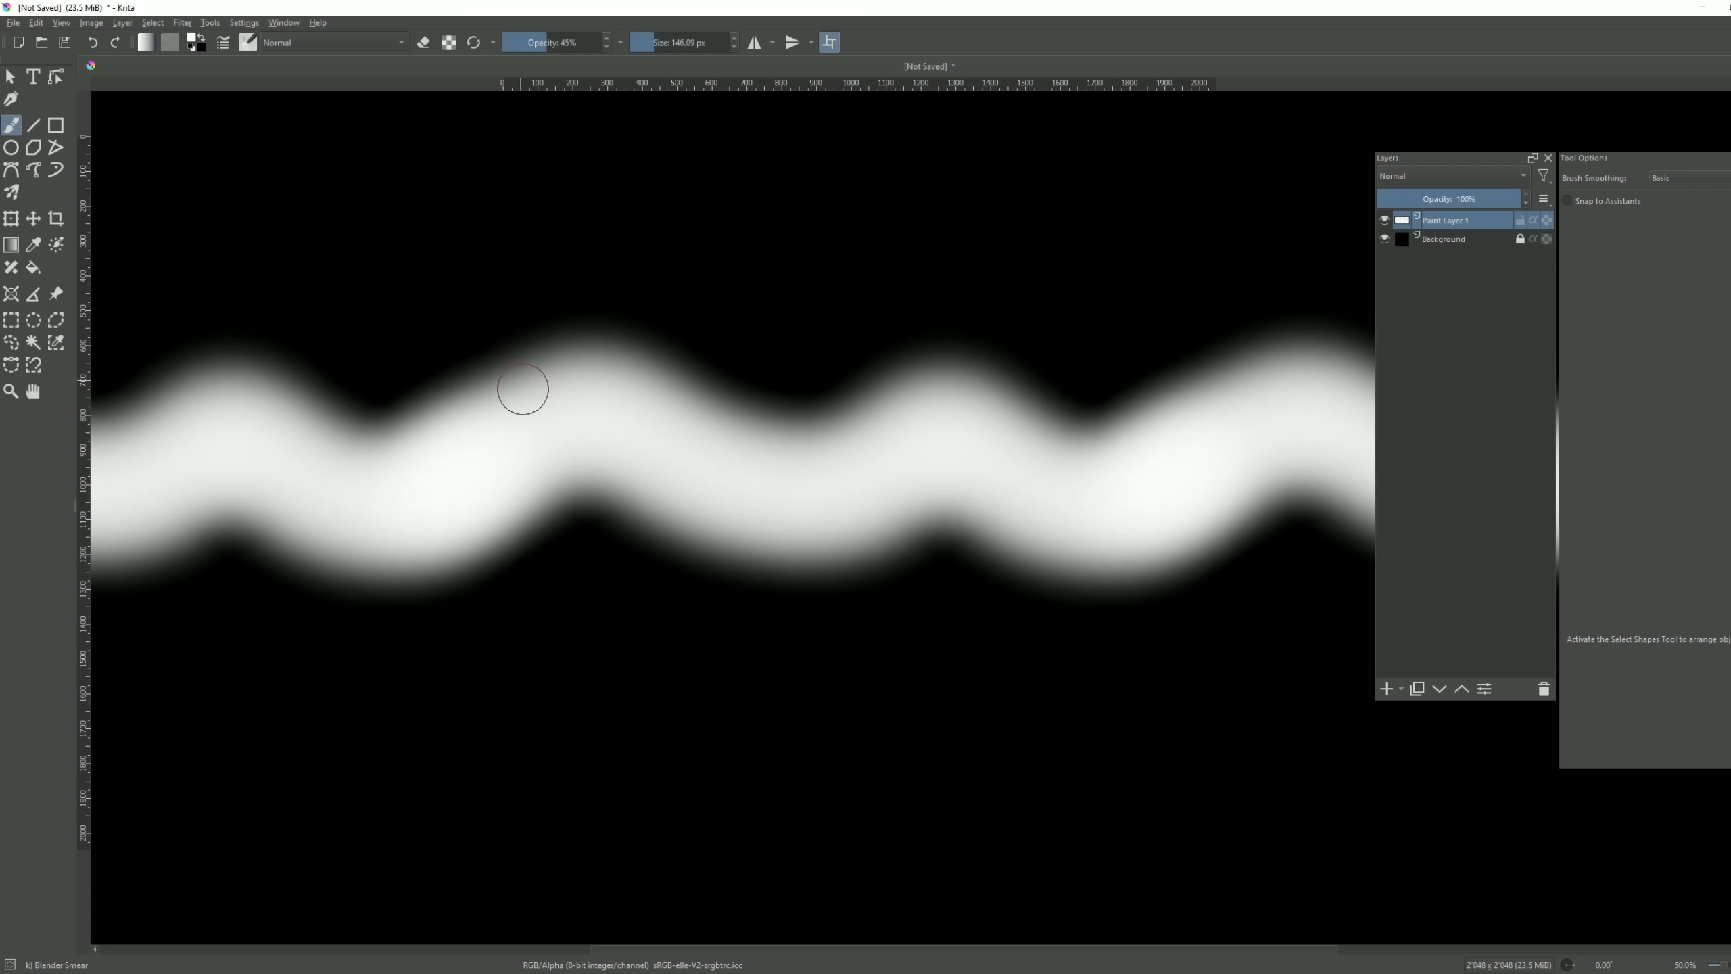
shift+drag(605, 431, 626, 431)
drag(527, 472, 586, 306)
drag(496, 341, 484, 420)
mouse_move(398, 372)
mouse_down()
mouse_move(396, 439)
mouse_move(443, 382)
mouse_up()
drag(378, 403, 376, 545)
drag(317, 450, 306, 539)
mouse_move(430, 511)
mouse_down()
mouse_move(437, 618)
mouse_move(528, 498)
mouse_up()
drag(634, 450, 656, 539)
drag(711, 449, 716, 351)
drag(668, 327, 669, 409)
drag(801, 382, 784, 680)
drag(797, 429, 796, 634)
drag(924, 429, 927, 229)
shift+drag(922, 343, 869, 343)
drag(923, 382, 926, 235)
mouse_move(928, 372)
mouse_down()
mouse_move(928, 222)
mouse_move(925, 386)
mouse_up()
drag(871, 399, 866, 525)
mouse_move(645, 369)
mouse_down()
mouse_move(647, 436)
mouse_move(713, 314)
mouse_up()
mouse_move(399, 542)
shift+mouse_down()
mouse_move(514, 542)
mouse_move(450, 645)
shift+mouse_up()
mouse_move(438, 595)
shift+mouse_down()
mouse_move(357, 595)
mouse_move(428, 702)
shift+mouse_up()
mouse_move(353, 549)
shift+mouse_down()
mouse_move(413, 549)
mouse_move(346, 450)
shift+mouse_up()
mouse_move(205, 580)
mouse_down()
mouse_move(205, 532)
mouse_move(116, 536)
mouse_up()
drag(193, 402, 211, 276)
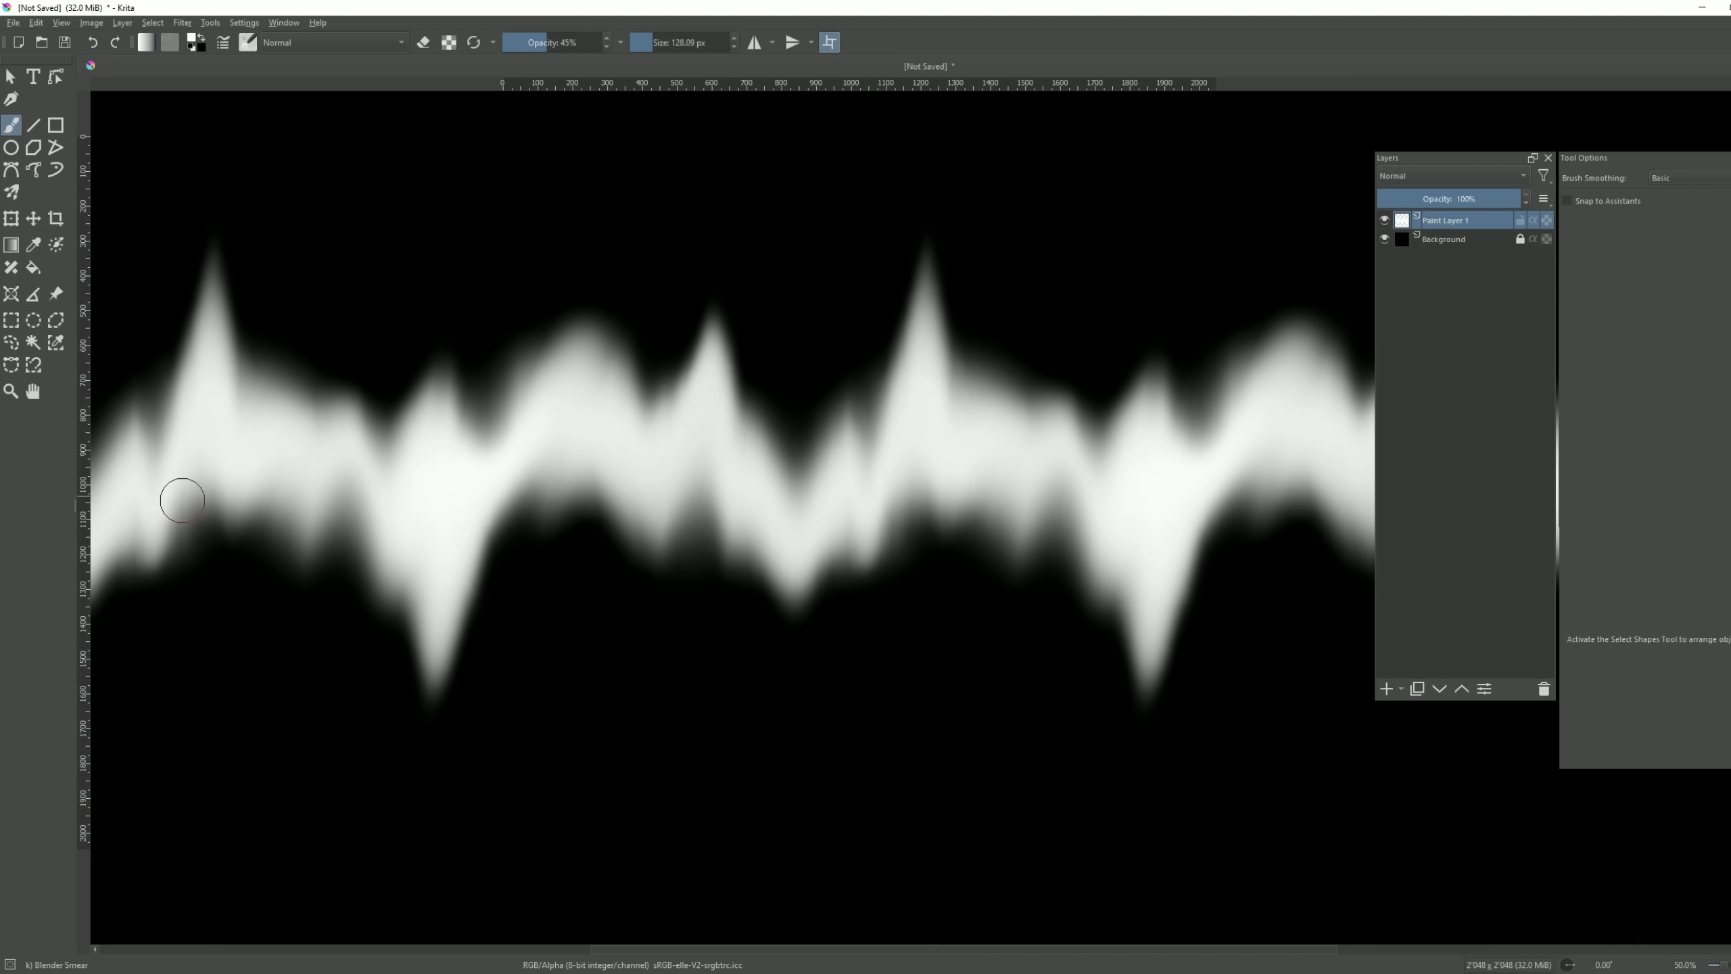
drag(205, 508, 205, 443)
drag(202, 379, 212, 293)
drag(223, 518, 217, 447)
drag(480, 393, 469, 471)
drag(496, 409, 478, 481)
drag(702, 552, 699, 464)
drag(579, 389, 579, 294)
drag(580, 514, 580, 296)
mouse_move(1020, 402)
mouse_down()
mouse_move(1012, 579)
mouse_move(1062, 371)
mouse_up()
drag(1146, 468, 1182, 707)
drag(1219, 450, 1271, 209)
drag(928, 311, 926, 225)
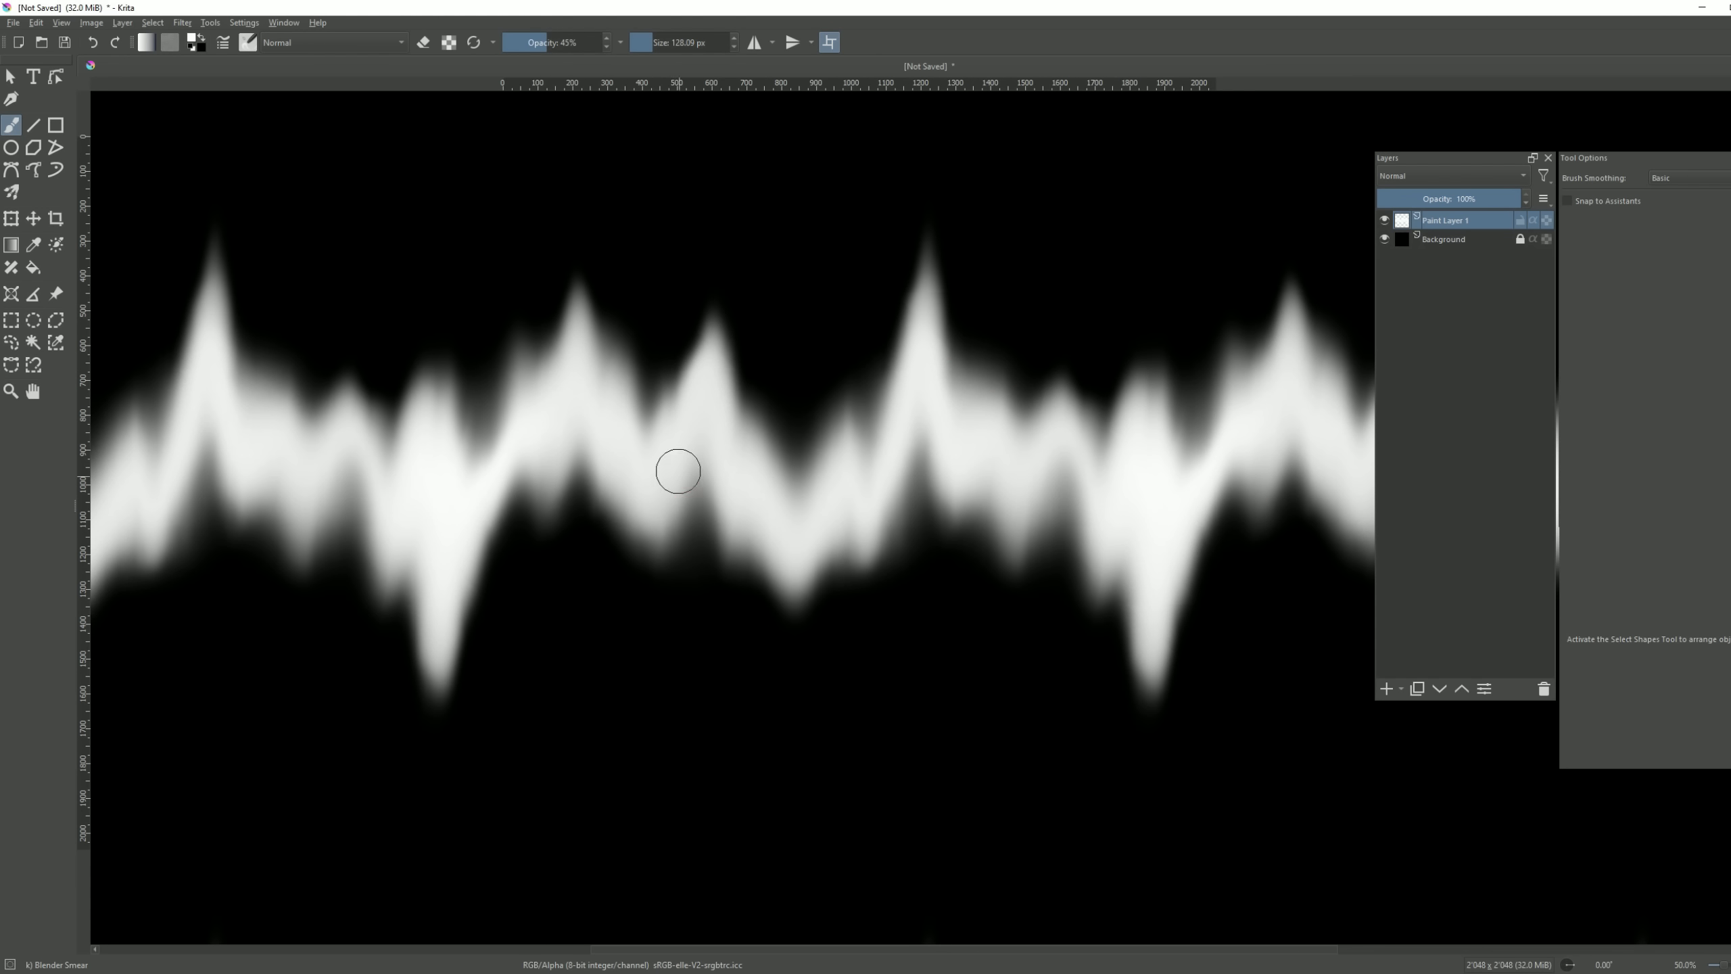
- Thin out spots between the band's spikes by erasing softly with the Airbrush Soft preset at 350 px
click(248, 44)
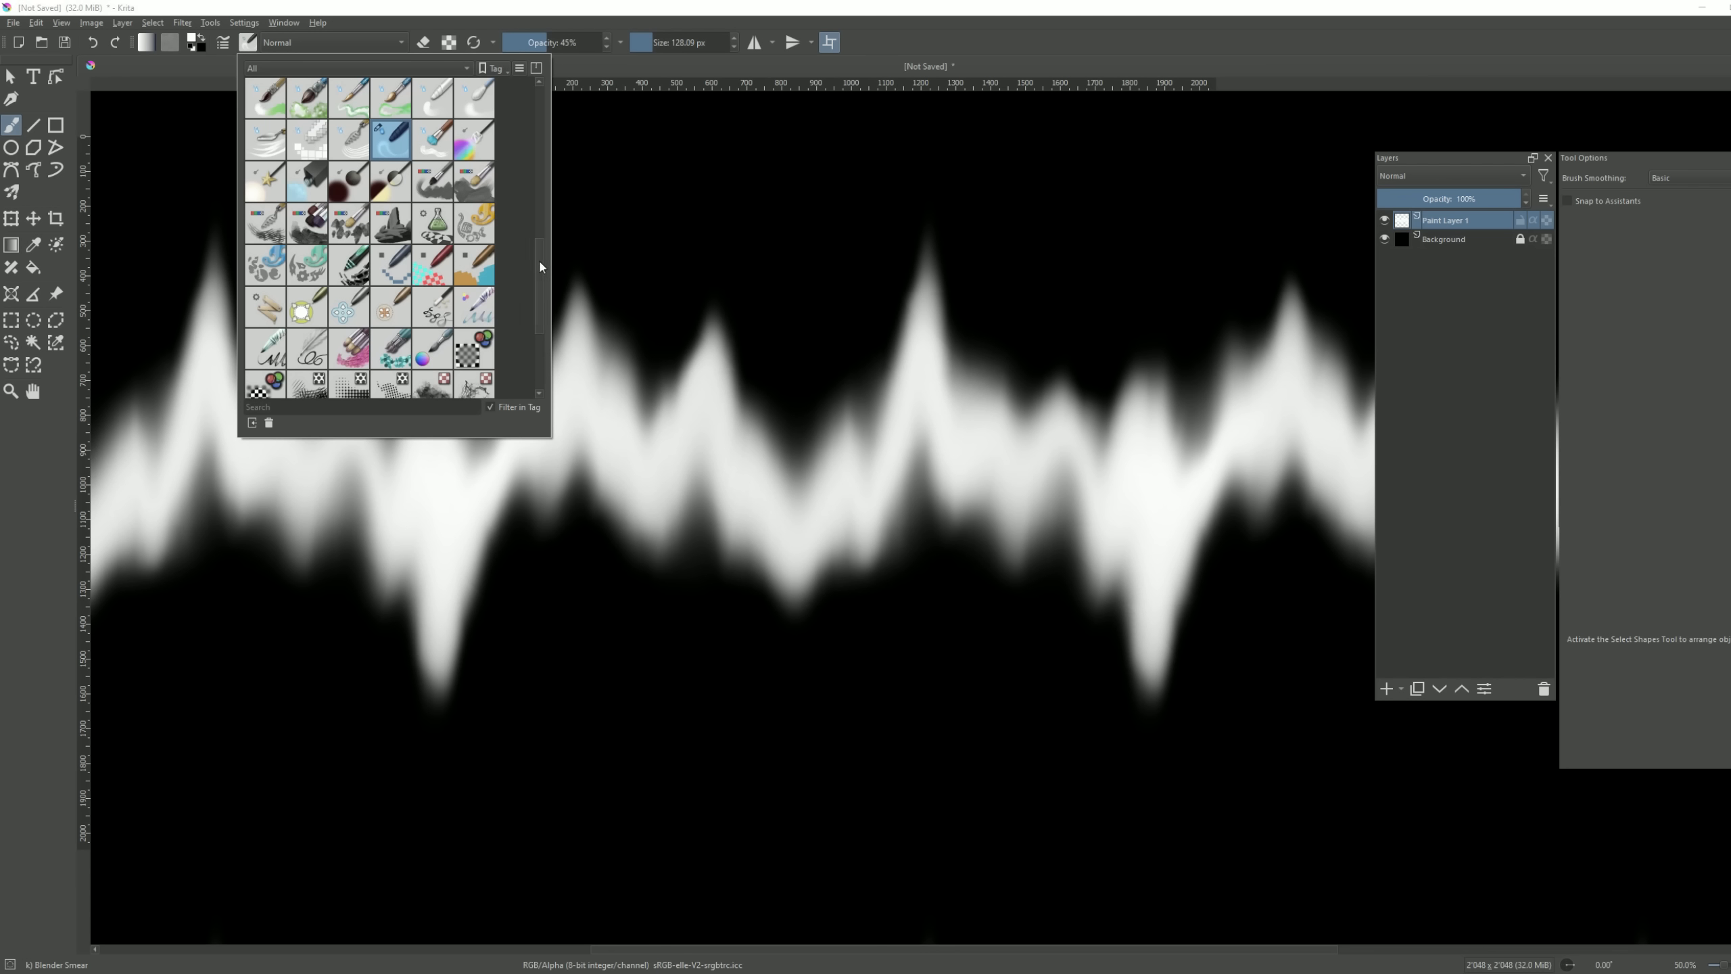
drag(542, 267, 539, 67)
click(407, 100)
key(e)
click(786, 461)
click(789, 495)
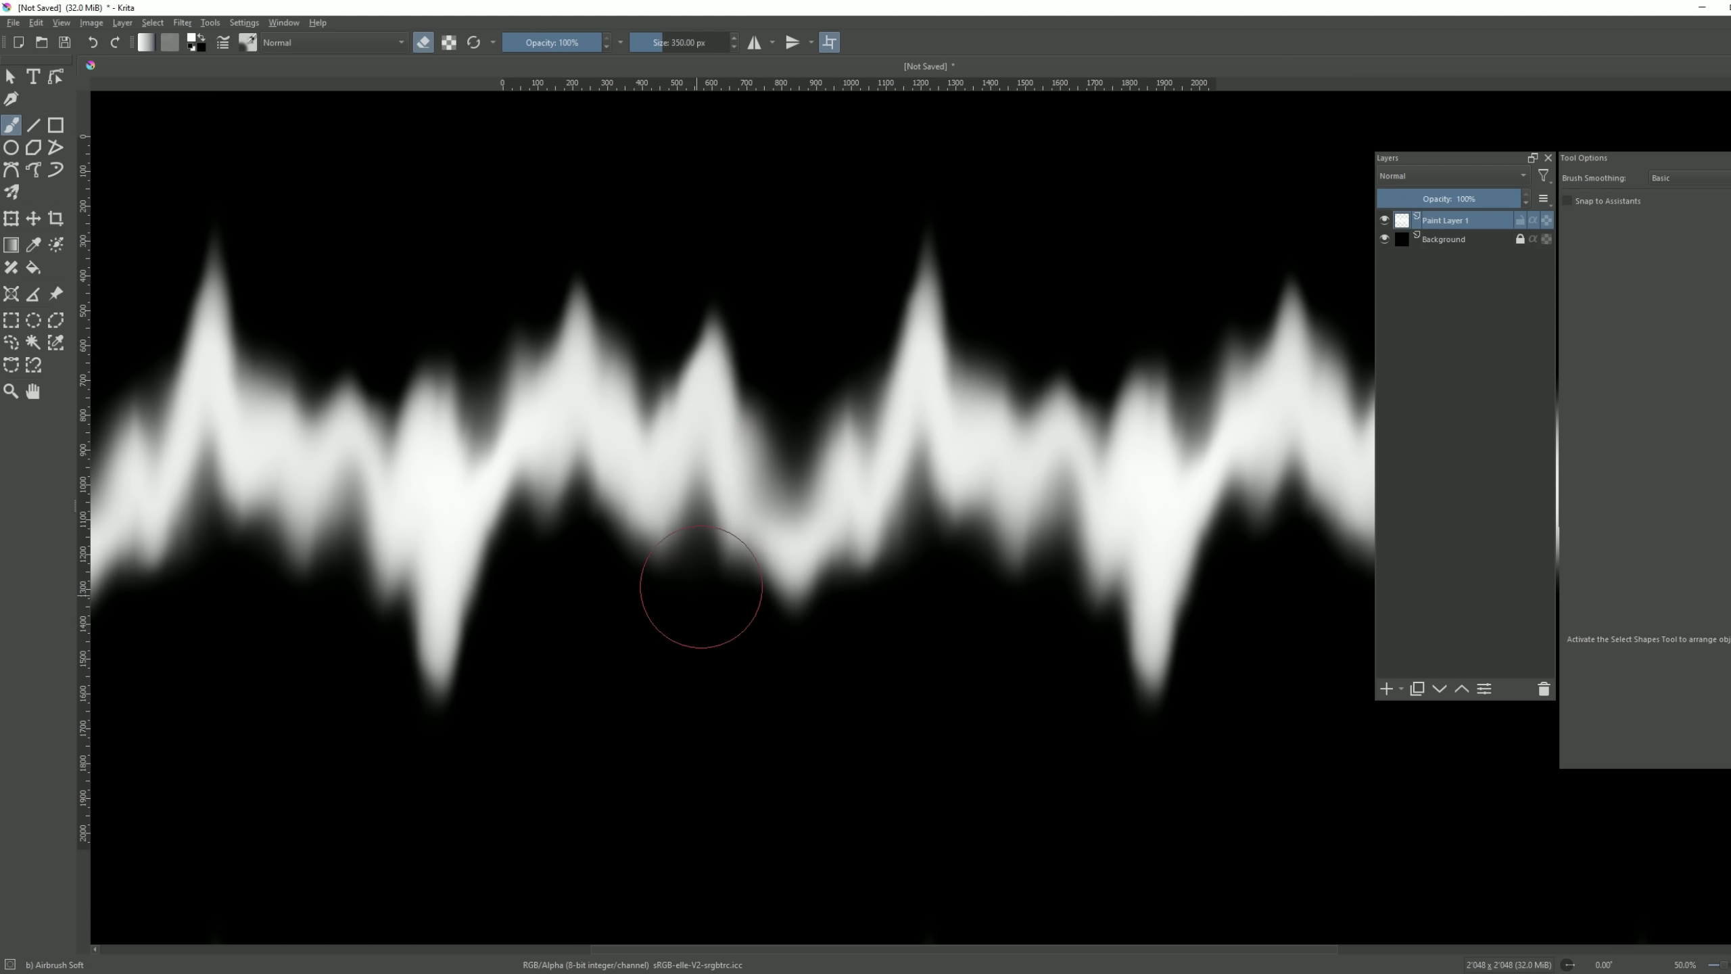
click(720, 534)
click(617, 468)
click(346, 520)
click(494, 498)
click(483, 386)
click(279, 402)
click(973, 519)
click(989, 415)
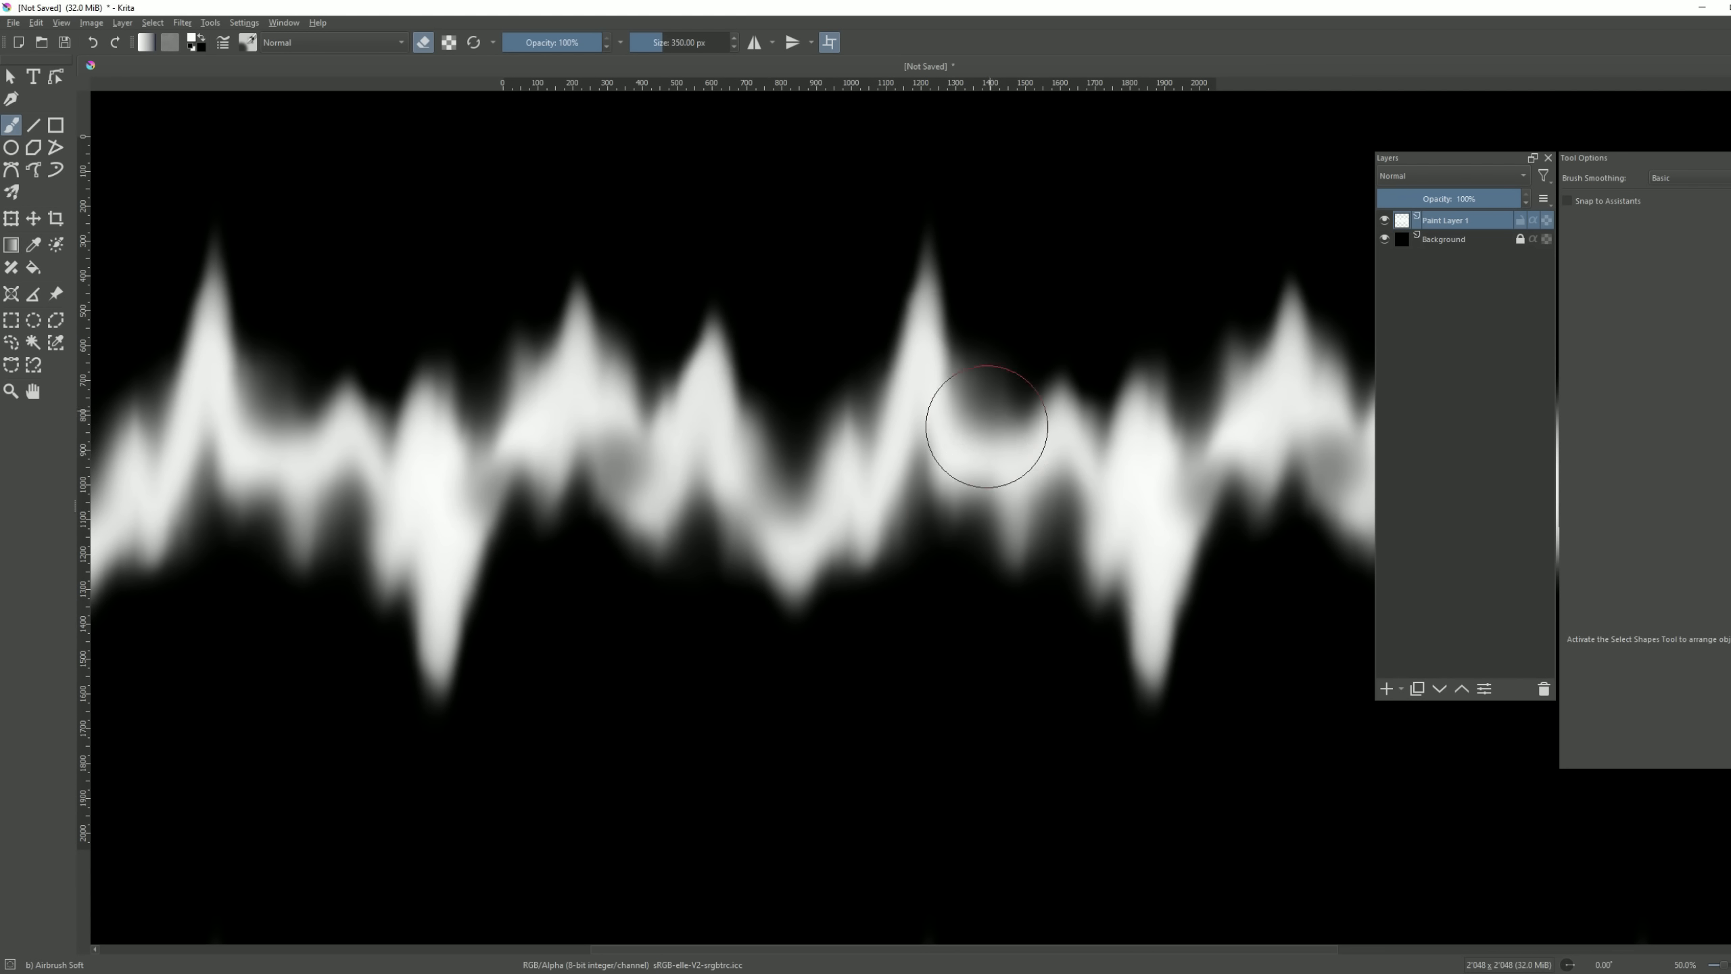
click(1210, 431)
key(ctrl+z)
click(1140, 553)
key(ctrl+z)
- Reduce the eraser to 162 px and erase a small notch on the side of the band's large downward spike
shift+drag(1123, 638, 1059, 638)
click(1135, 545)
click(1120, 610)
key(ctrl+z)
click(1125, 575)
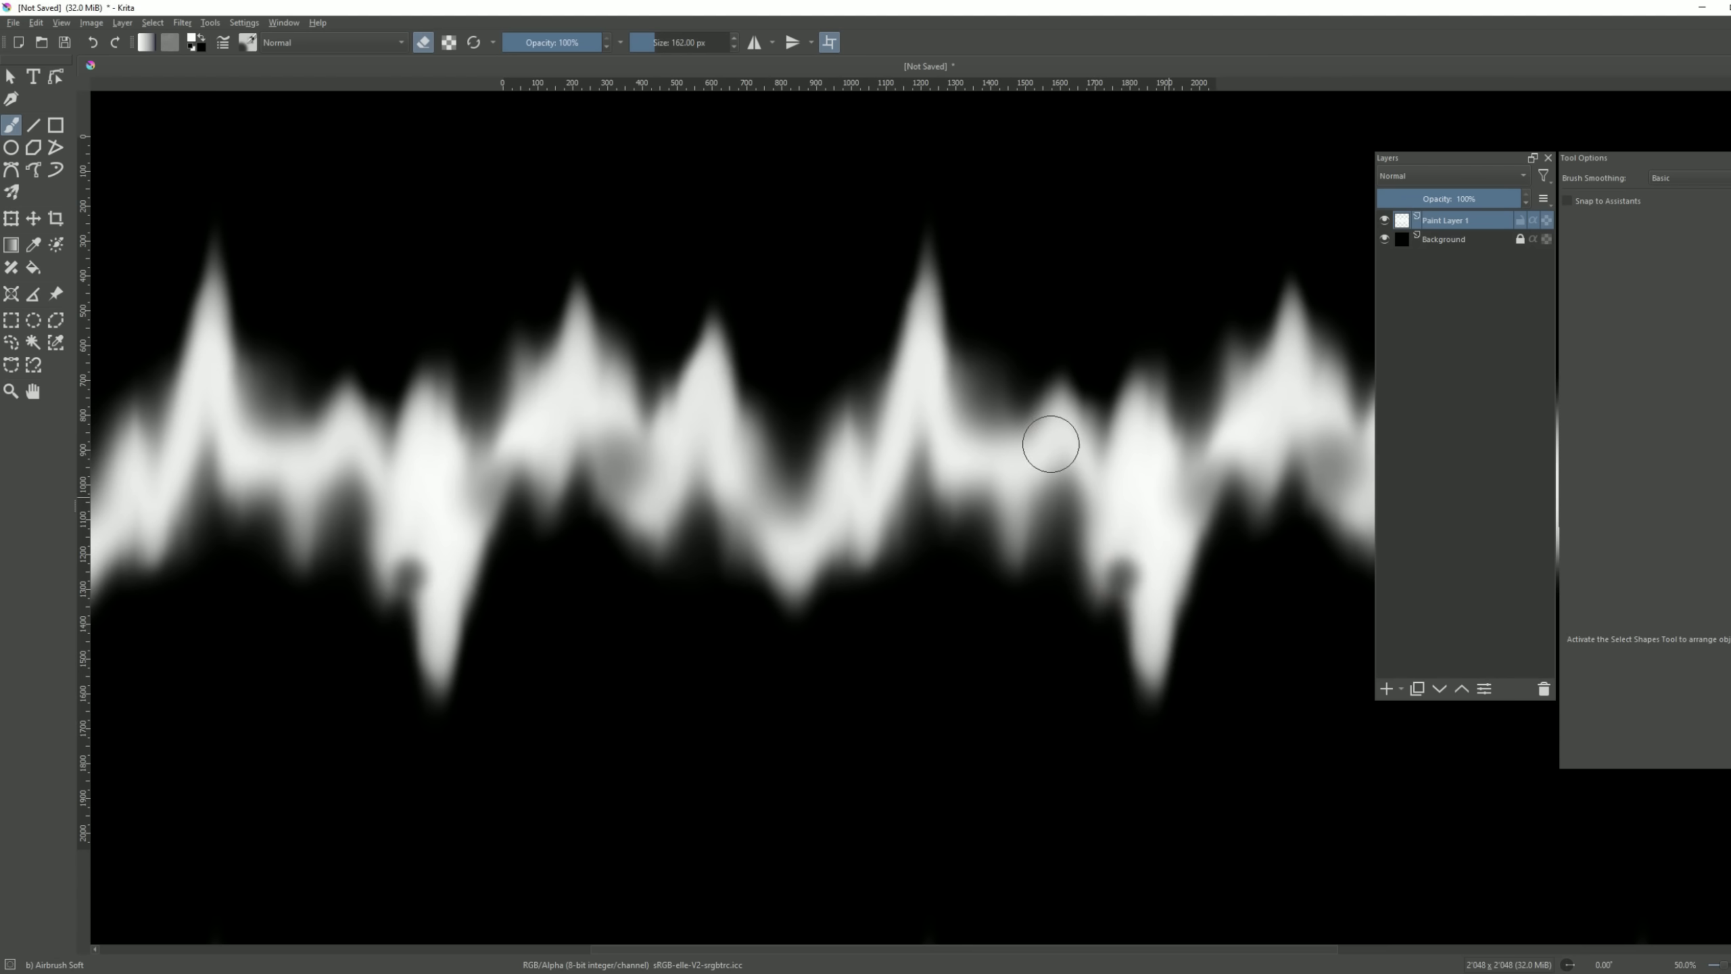
- Turn off wrap-around mode and hide the black Background layer
key(w)
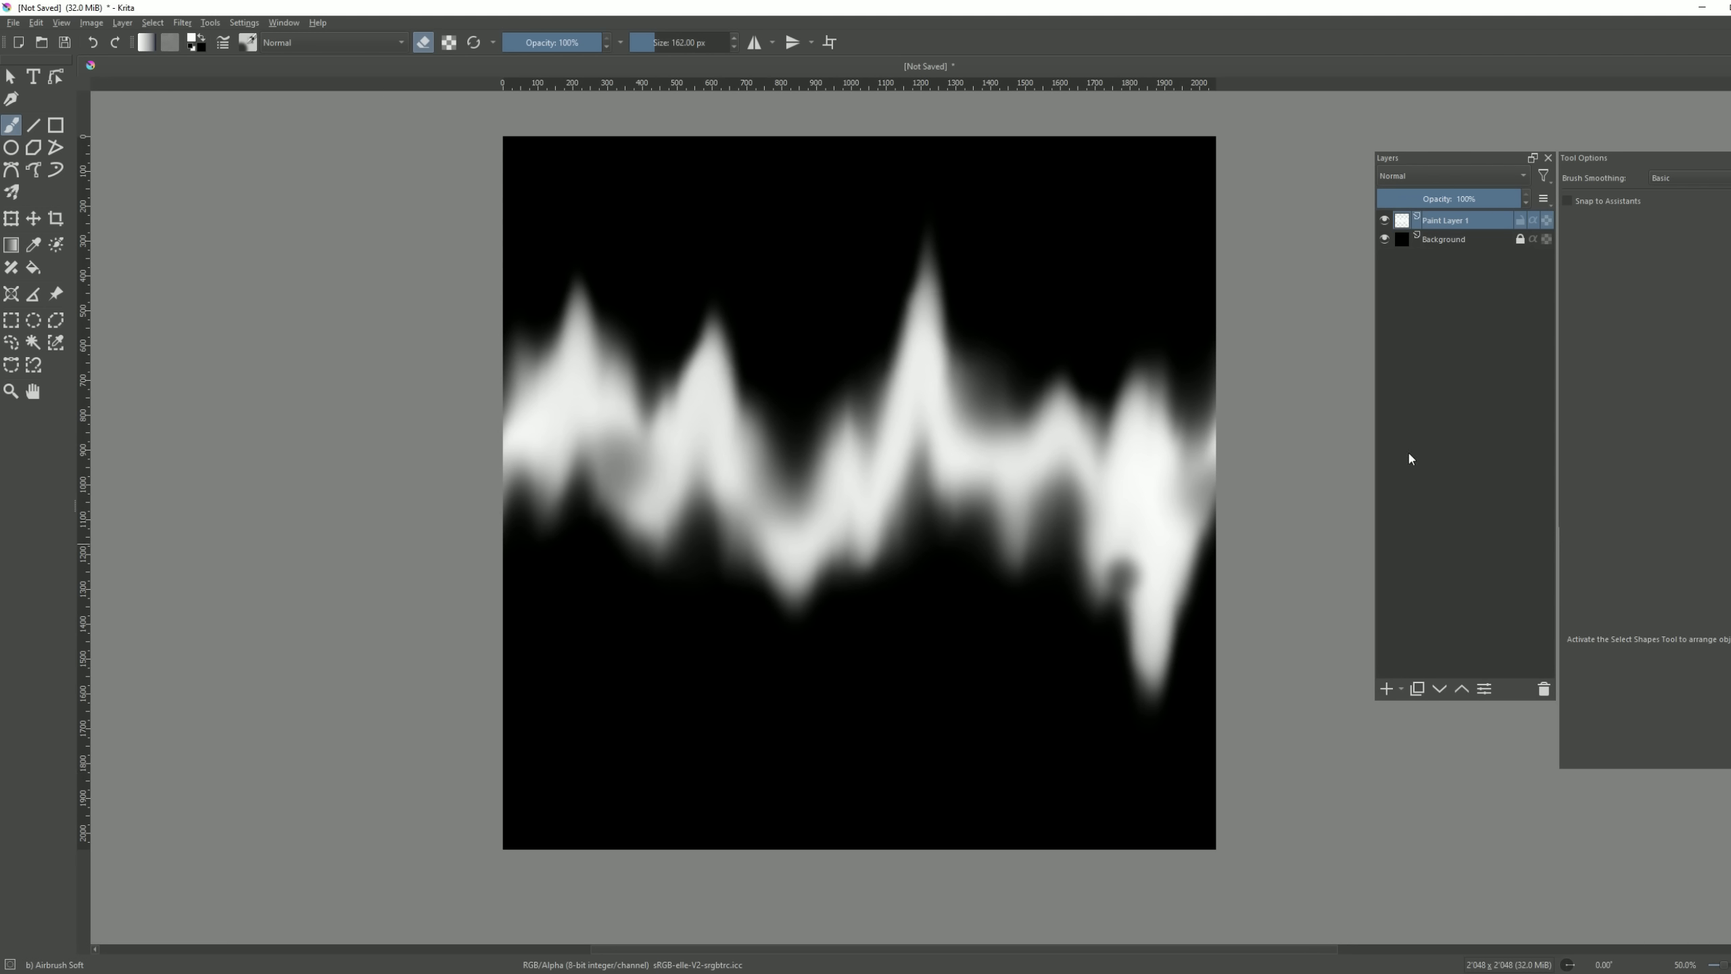
click(1384, 239)
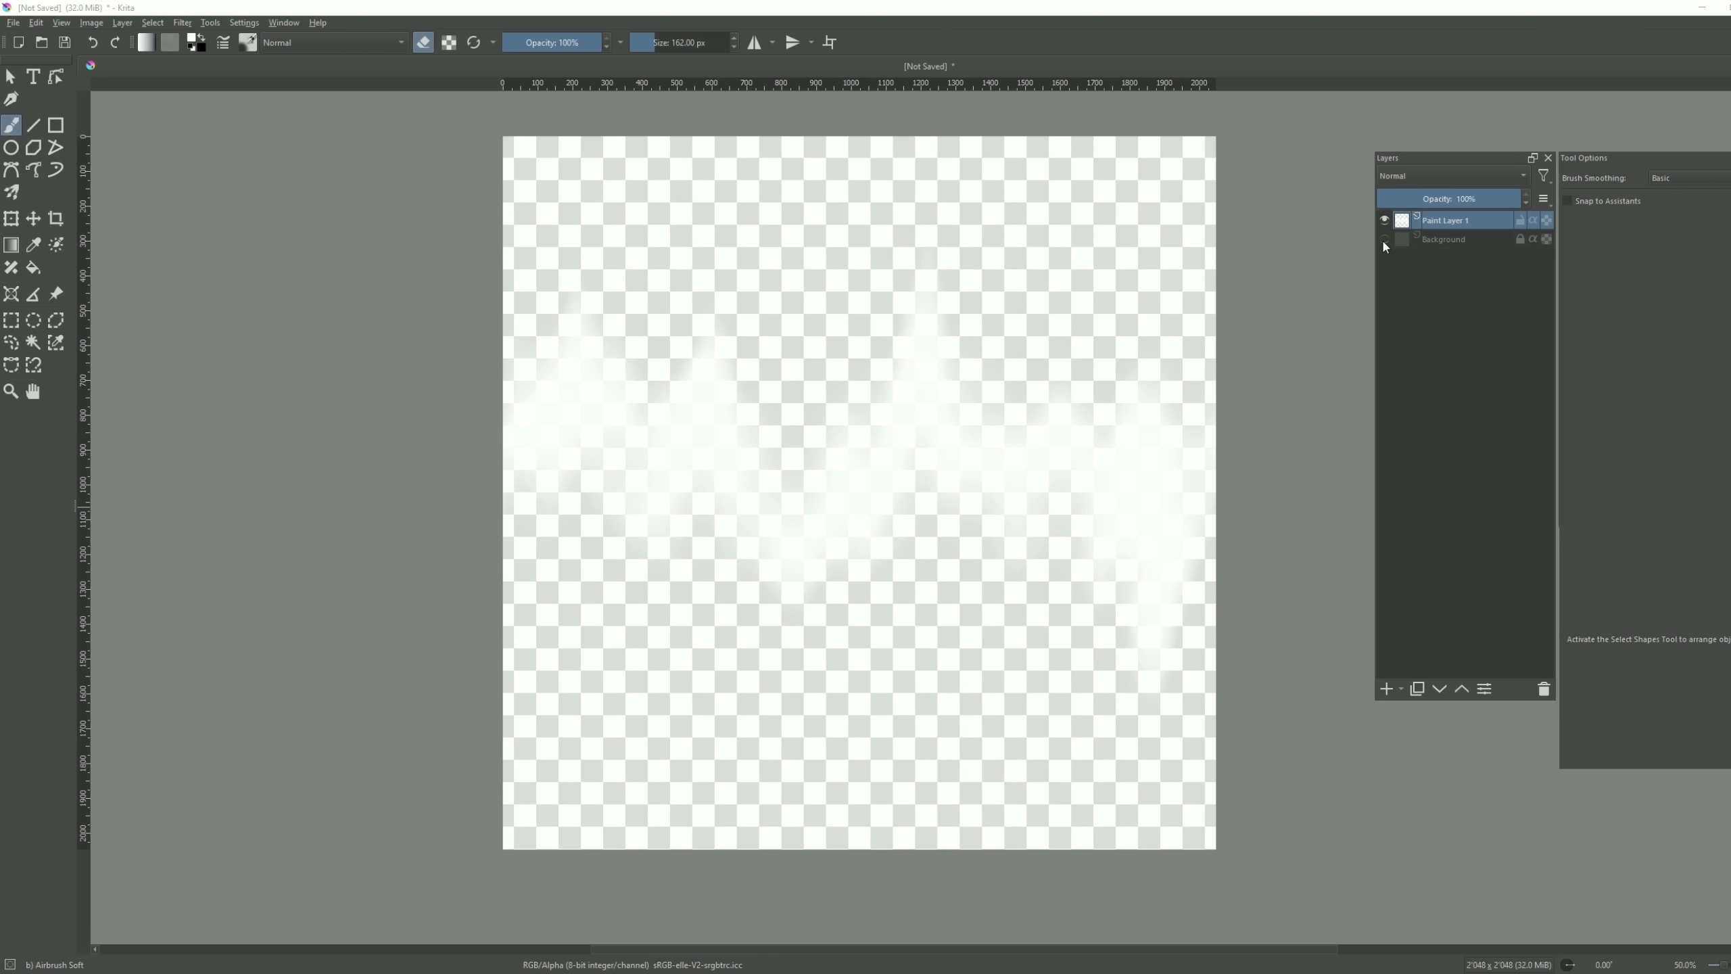
- Export the slash texture as the PNG image BrightSlash02 into the Textures folder, keeping the default PNG options
click(13, 22)
click(48, 154)
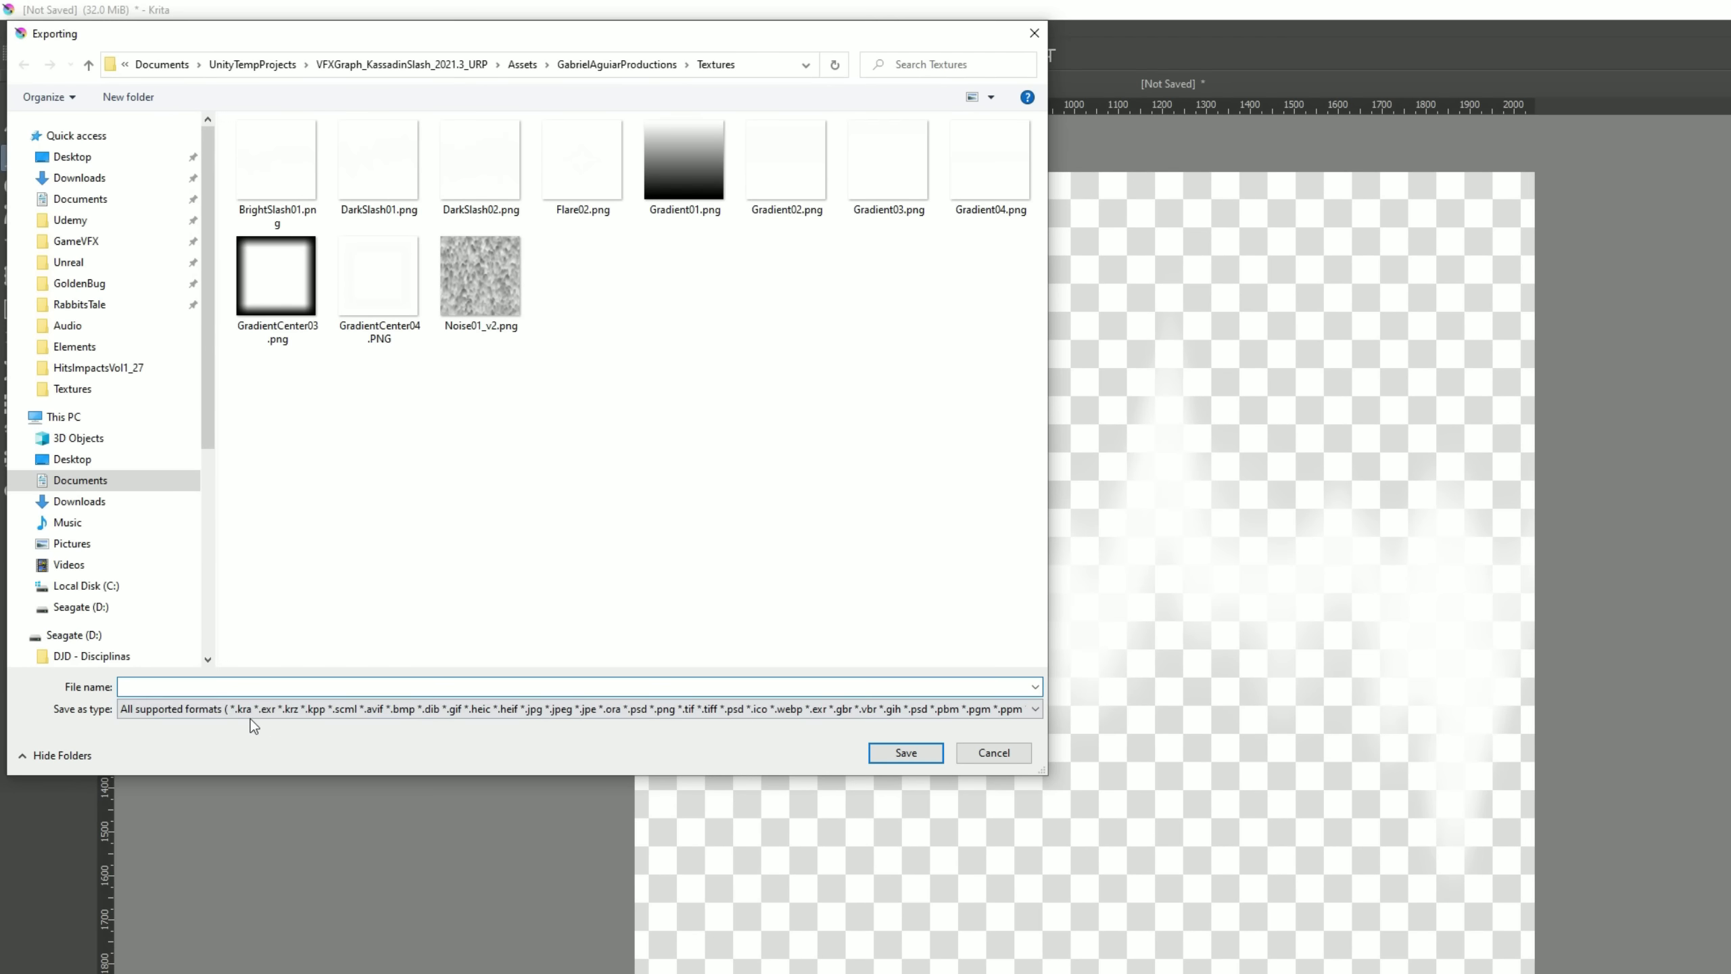
click(201, 561)
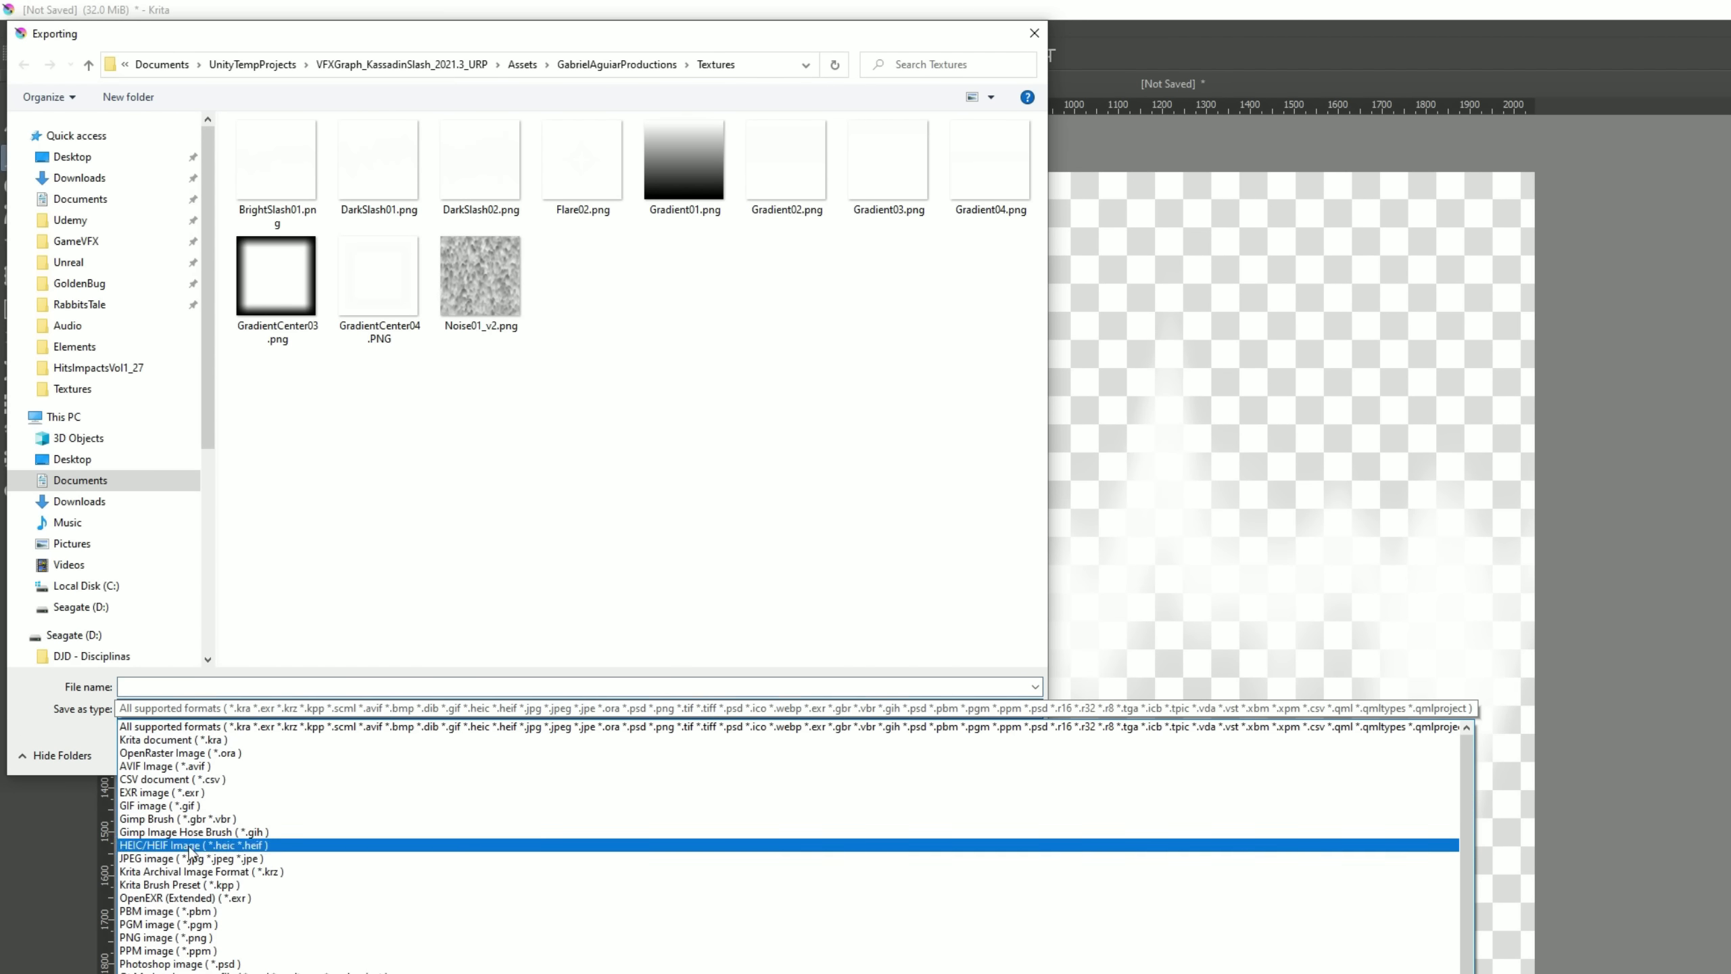
click(170, 938)
text(BrightSlash0)
key(Return)
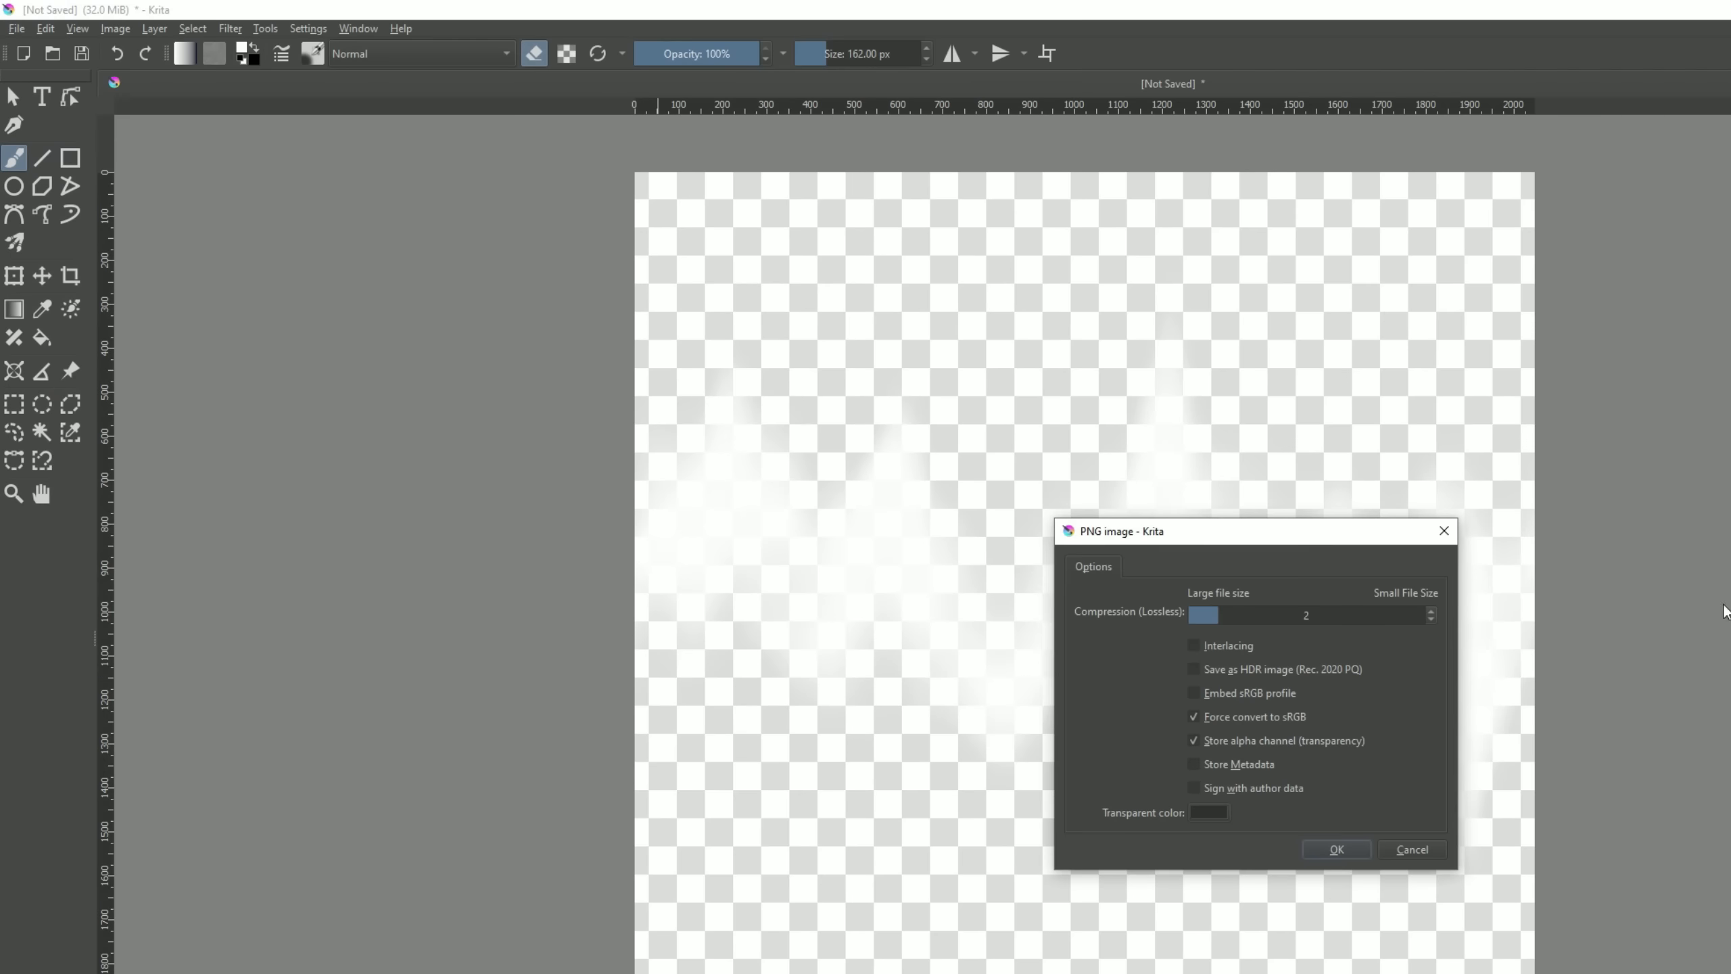
key(Return)
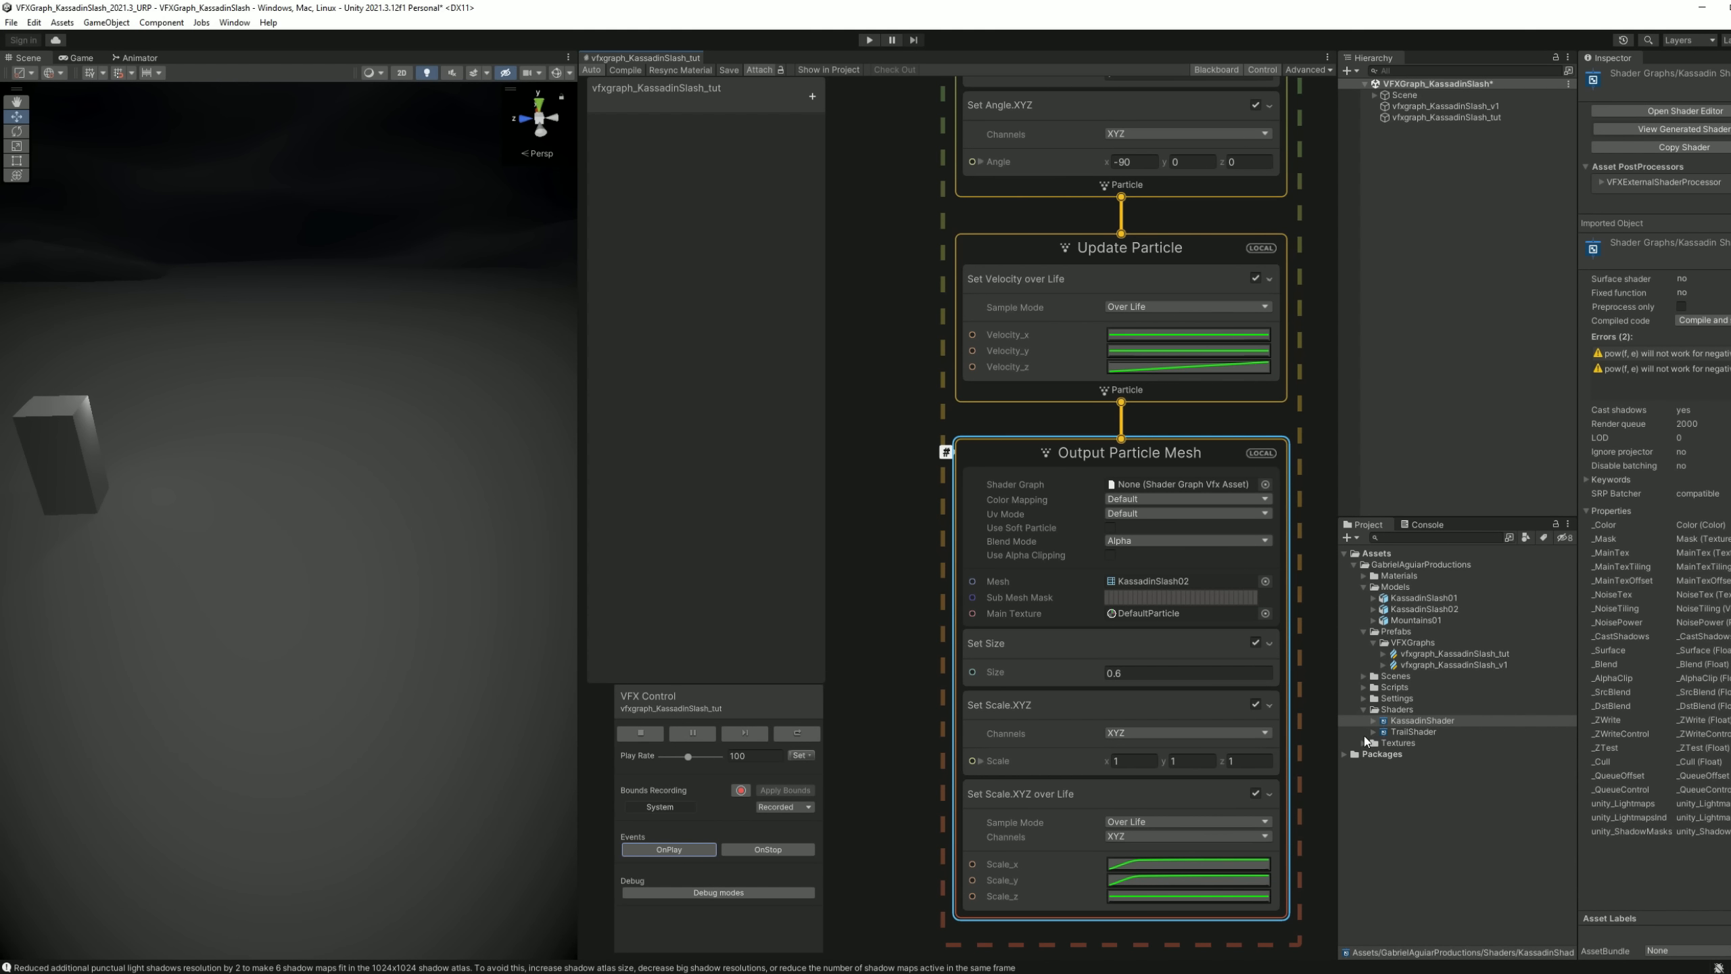
- Switch to Unity and assign the BrightSlash02 texture as the Output Particle Mesh's Main Texture
click(1364, 742)
click(1404, 765)
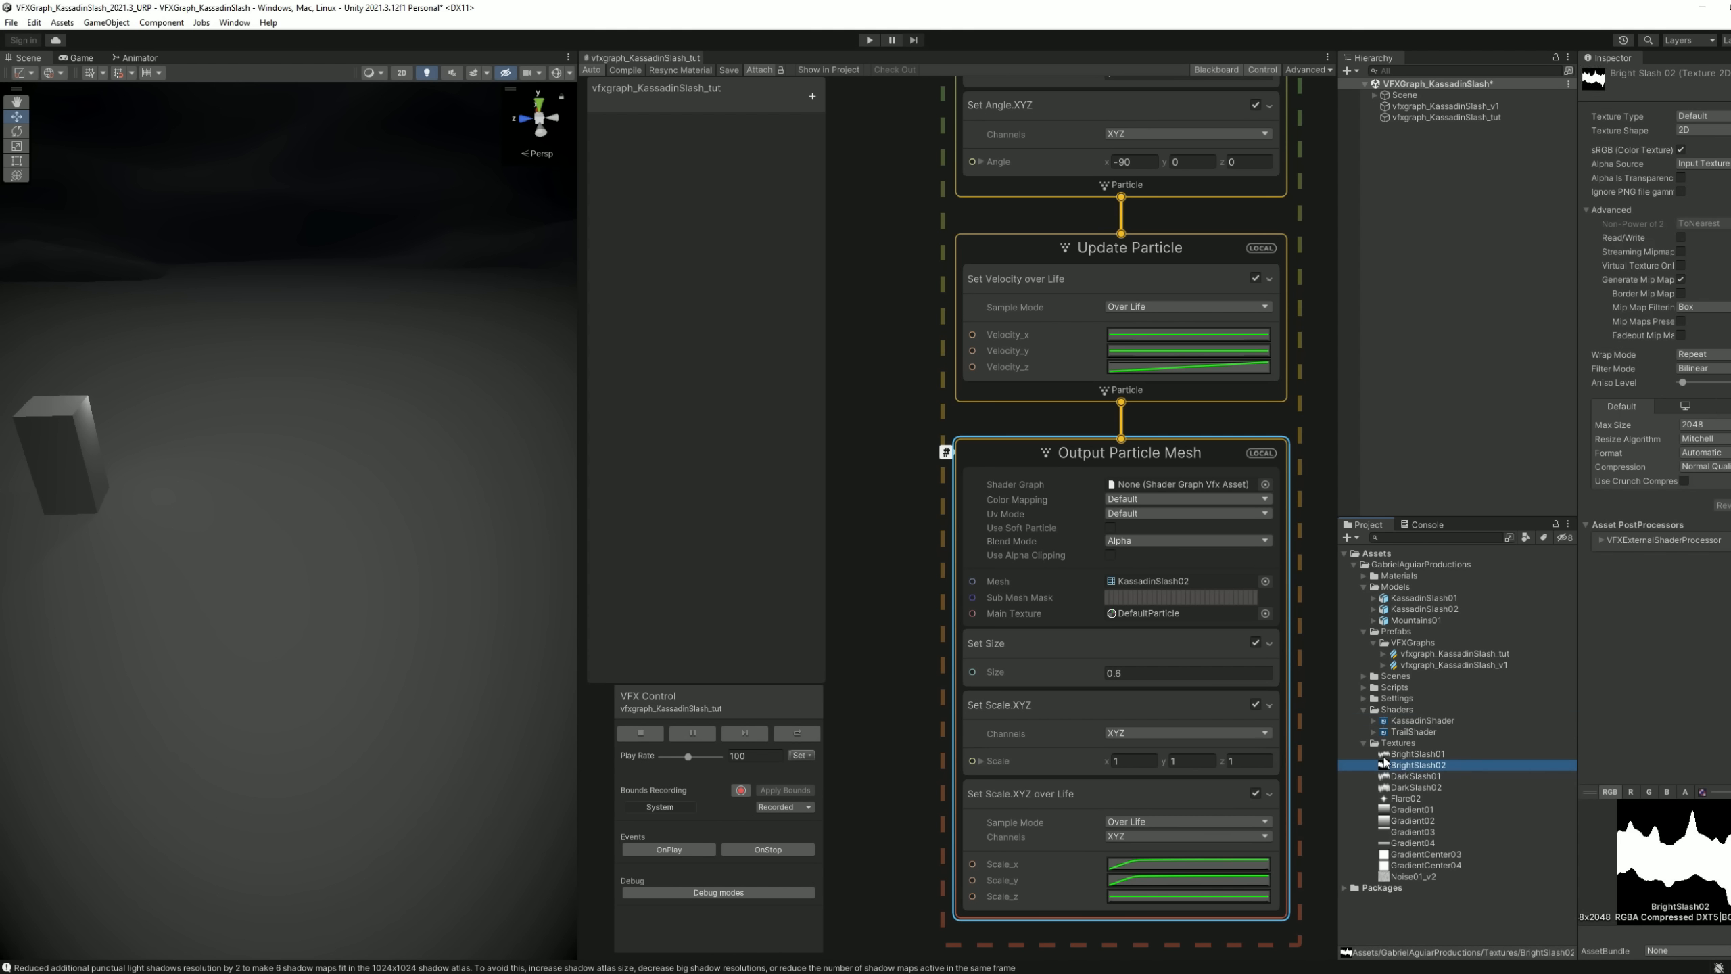
click(1264, 612)
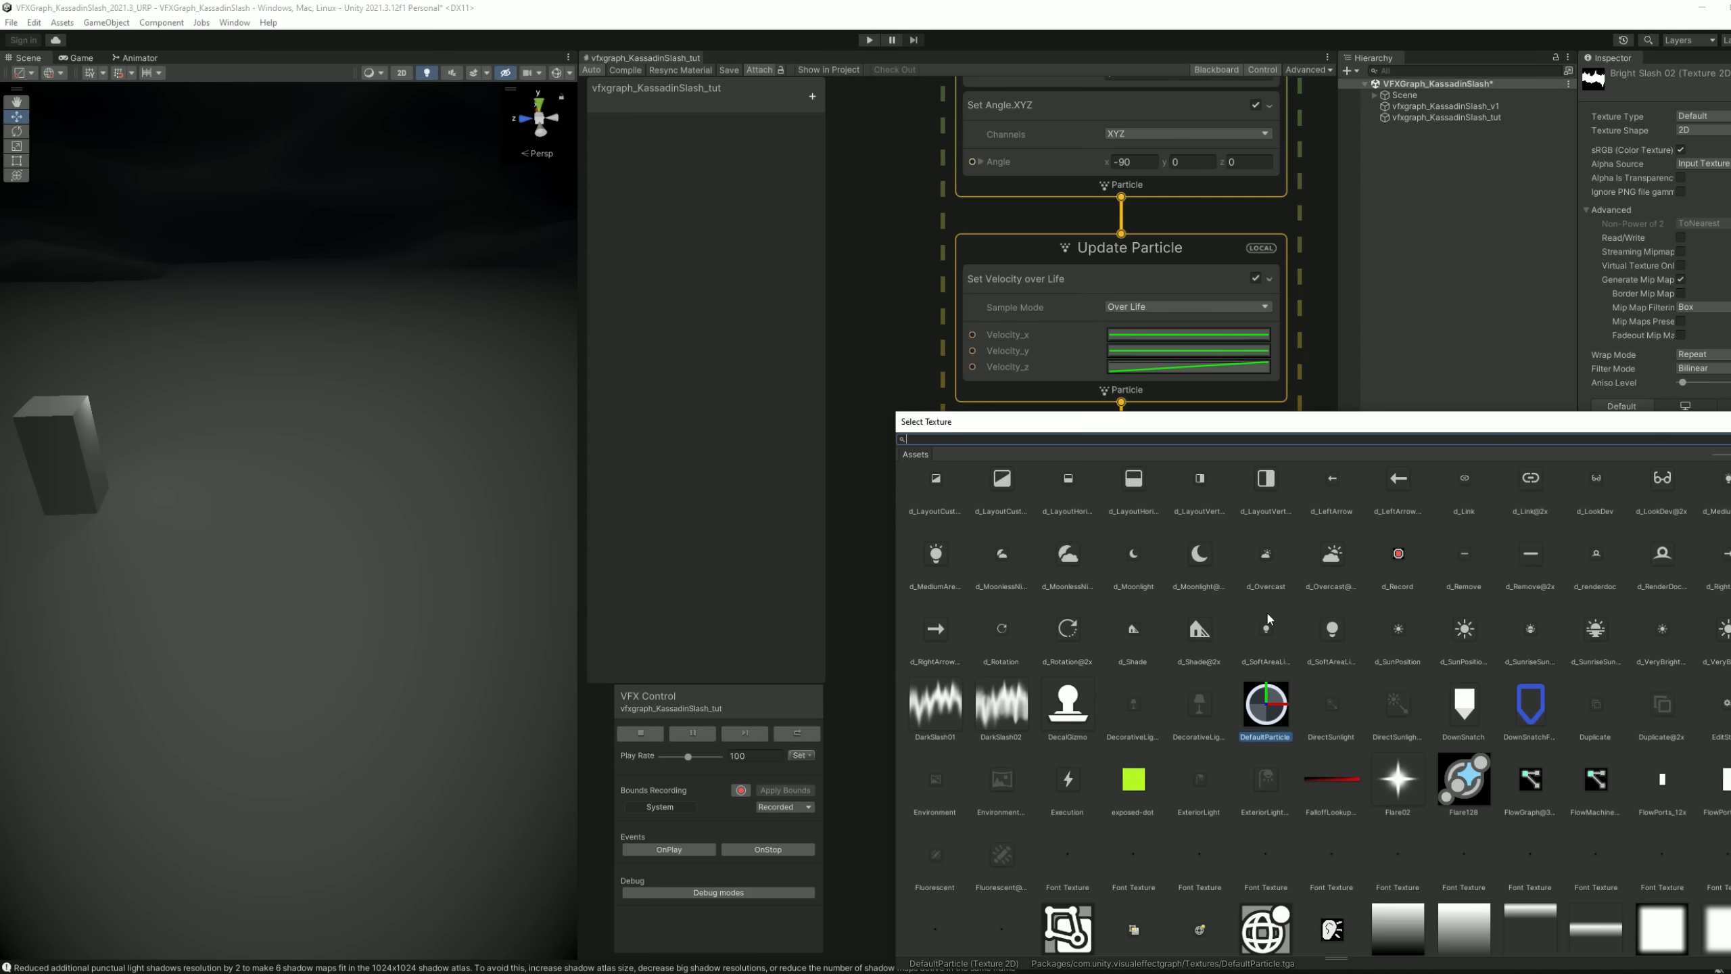
text(bright)
click(1195, 524)
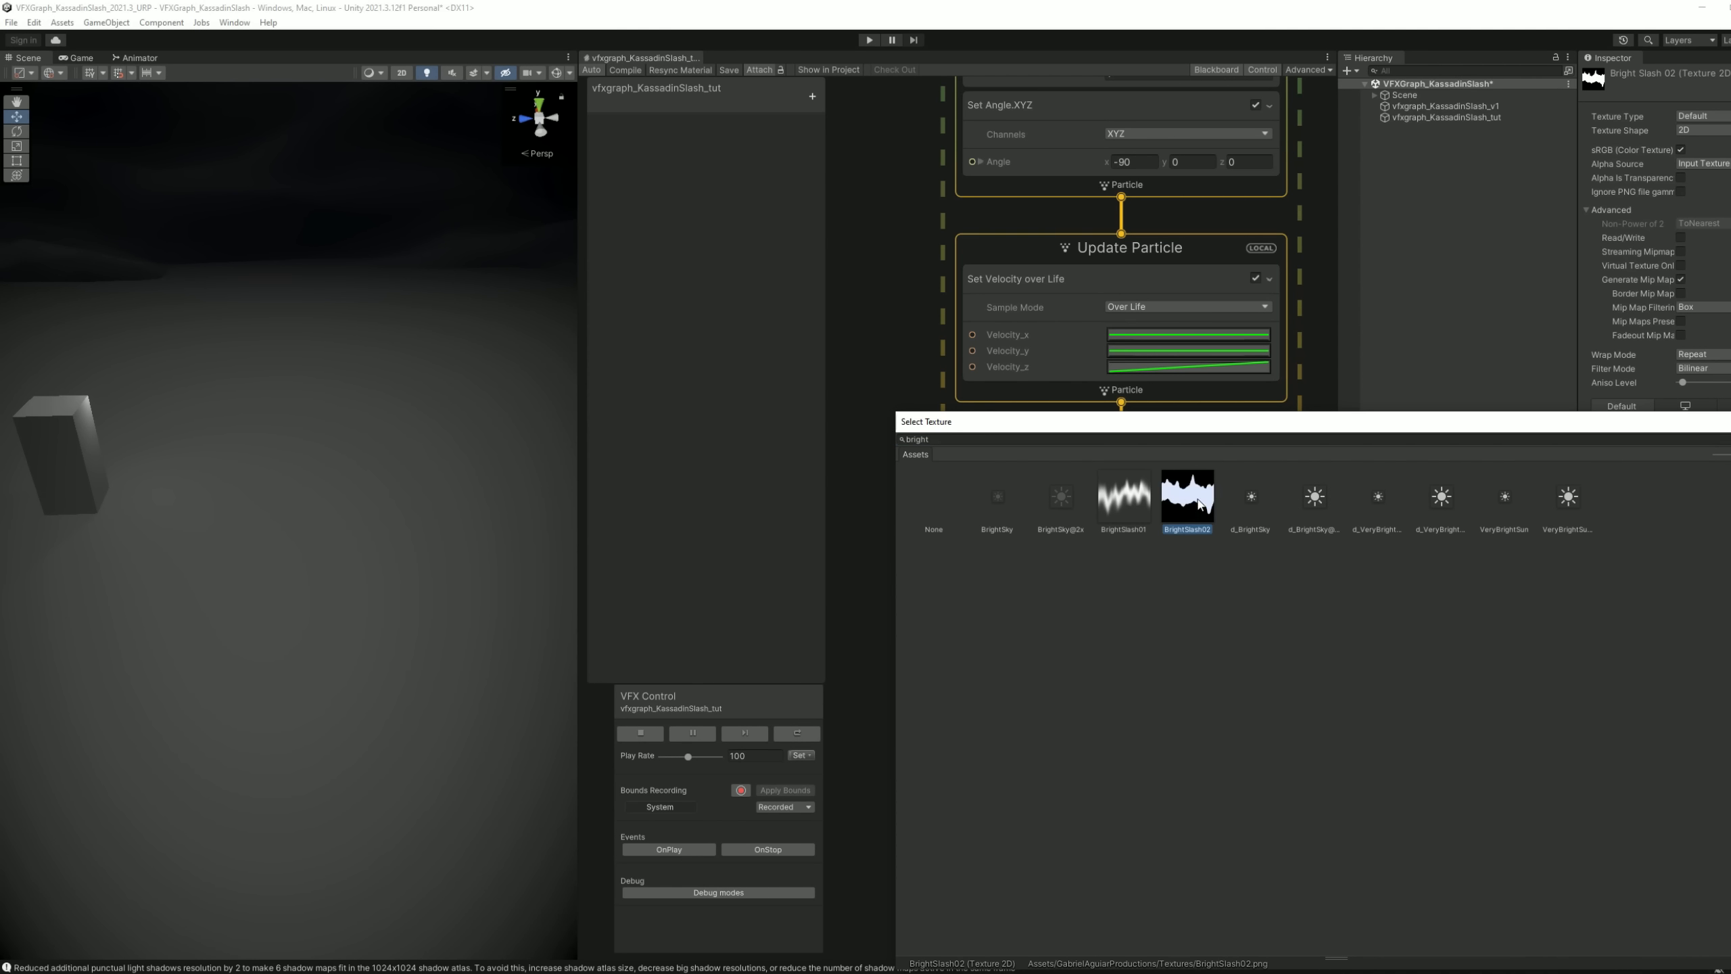
double_click(1198, 504)
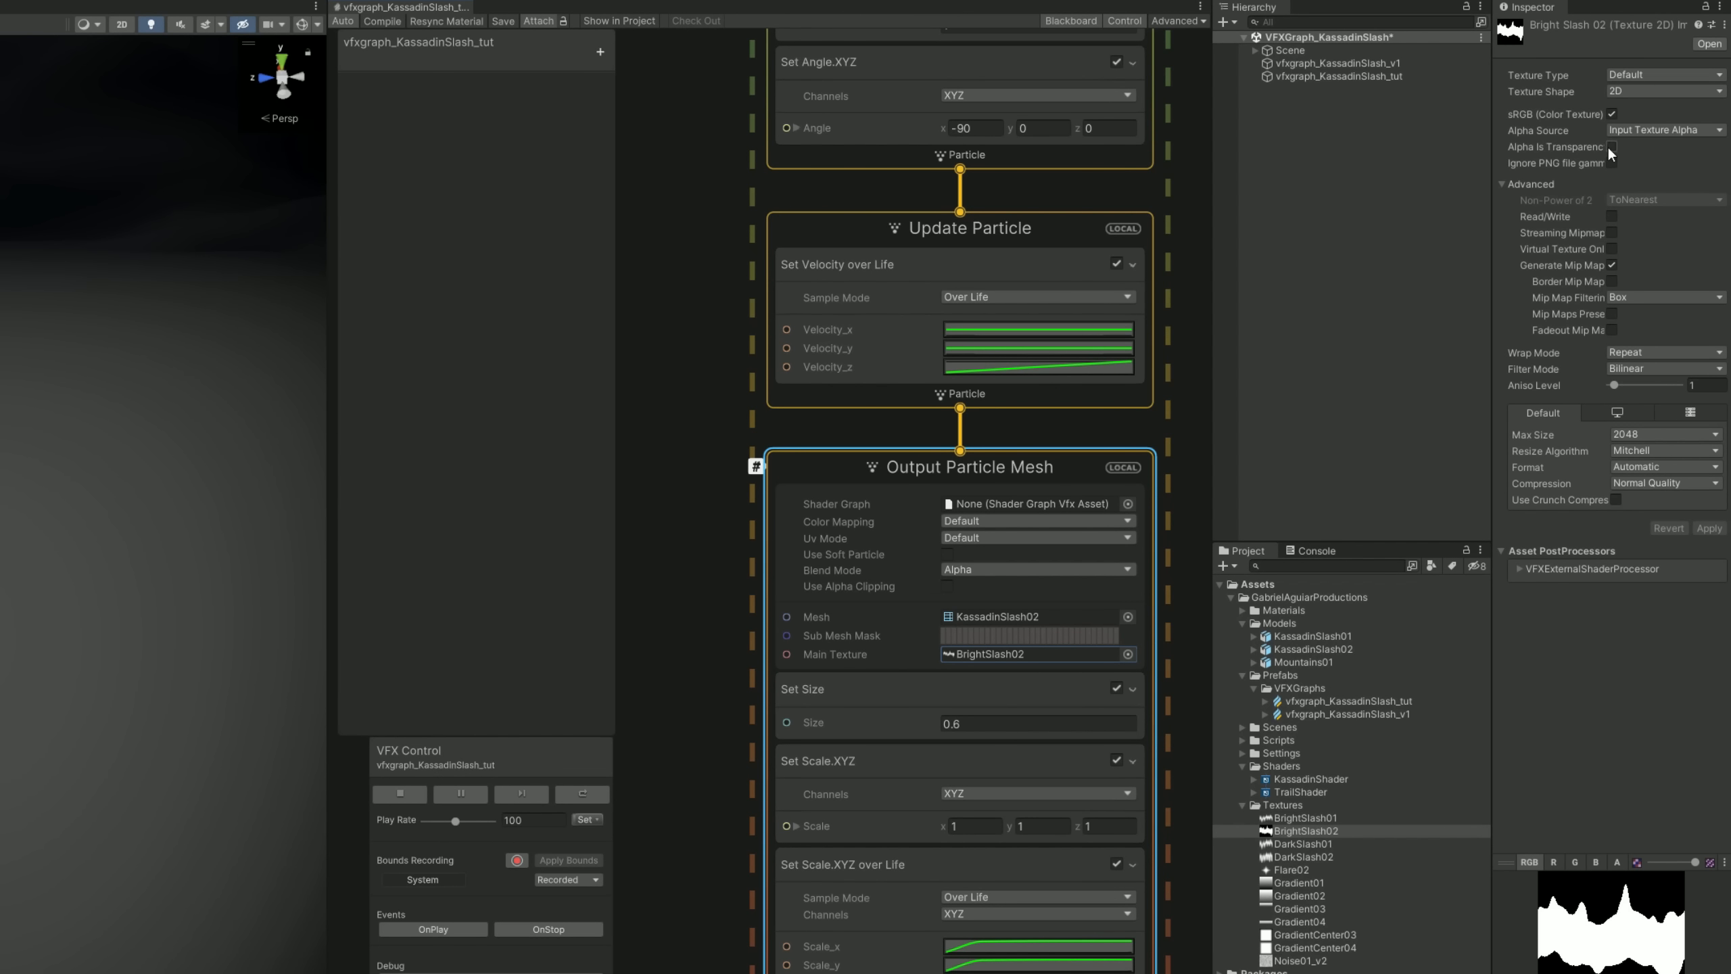
- Enable Alpha Is Transparency for the BrightSlash02 texture, apply the import setting, and replay the slash effect
click(1610, 148)
click(1706, 530)
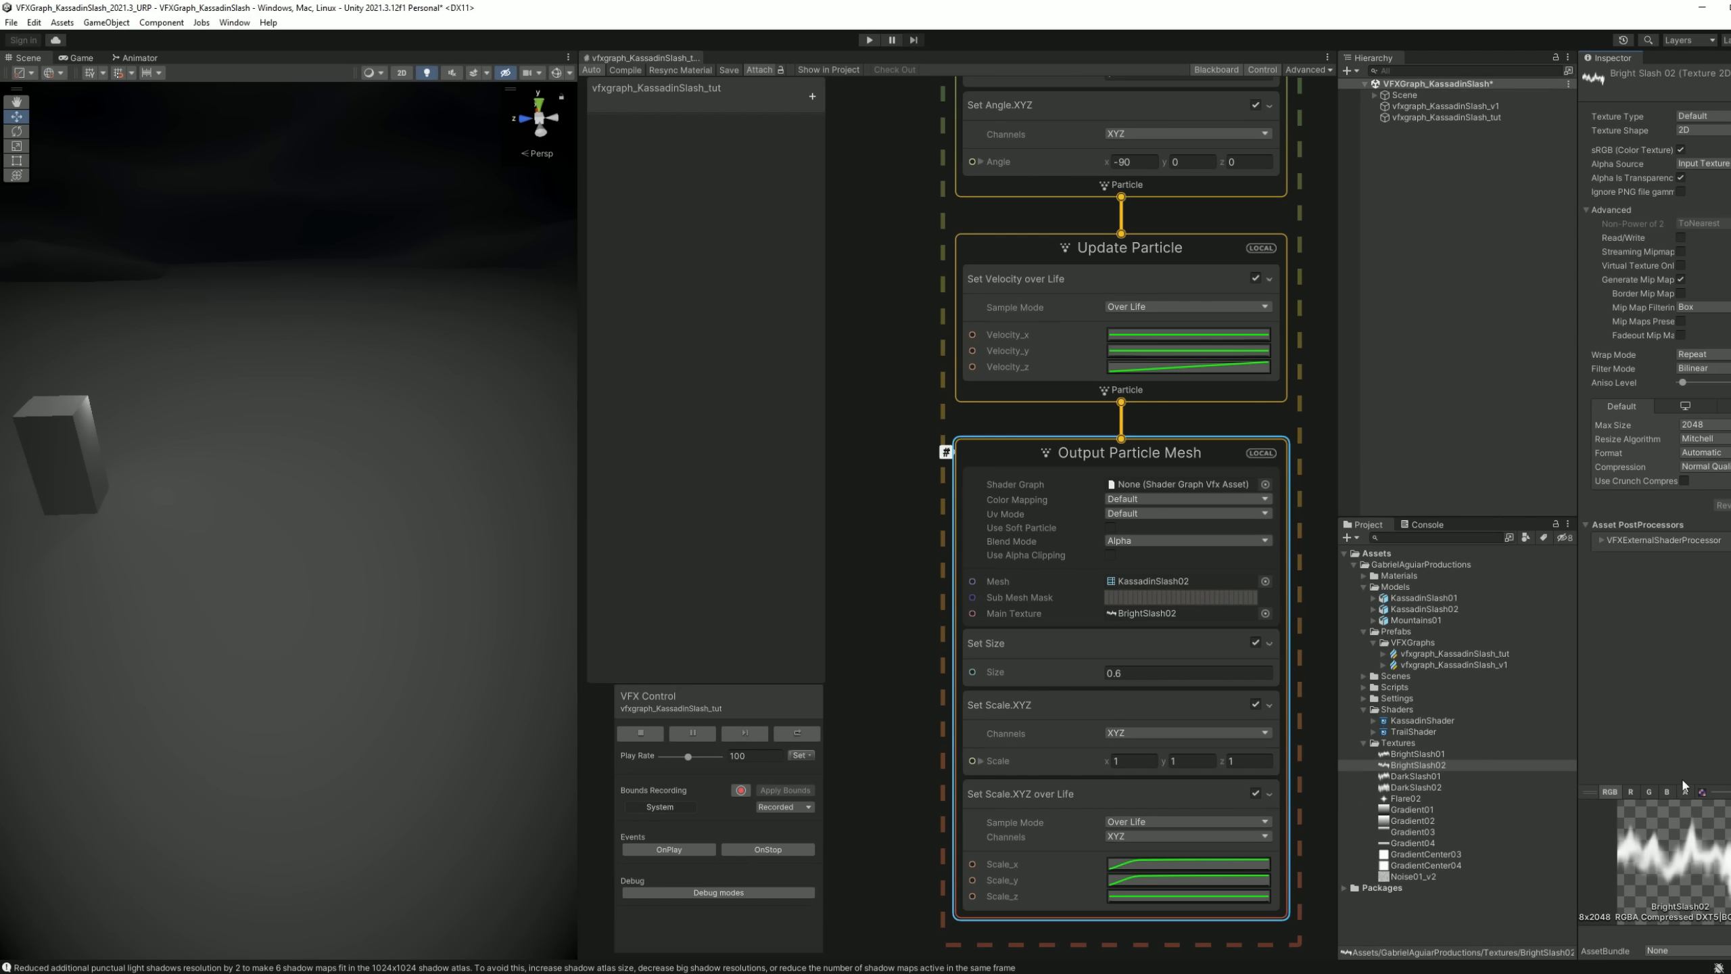
click(683, 850)
click(687, 849)
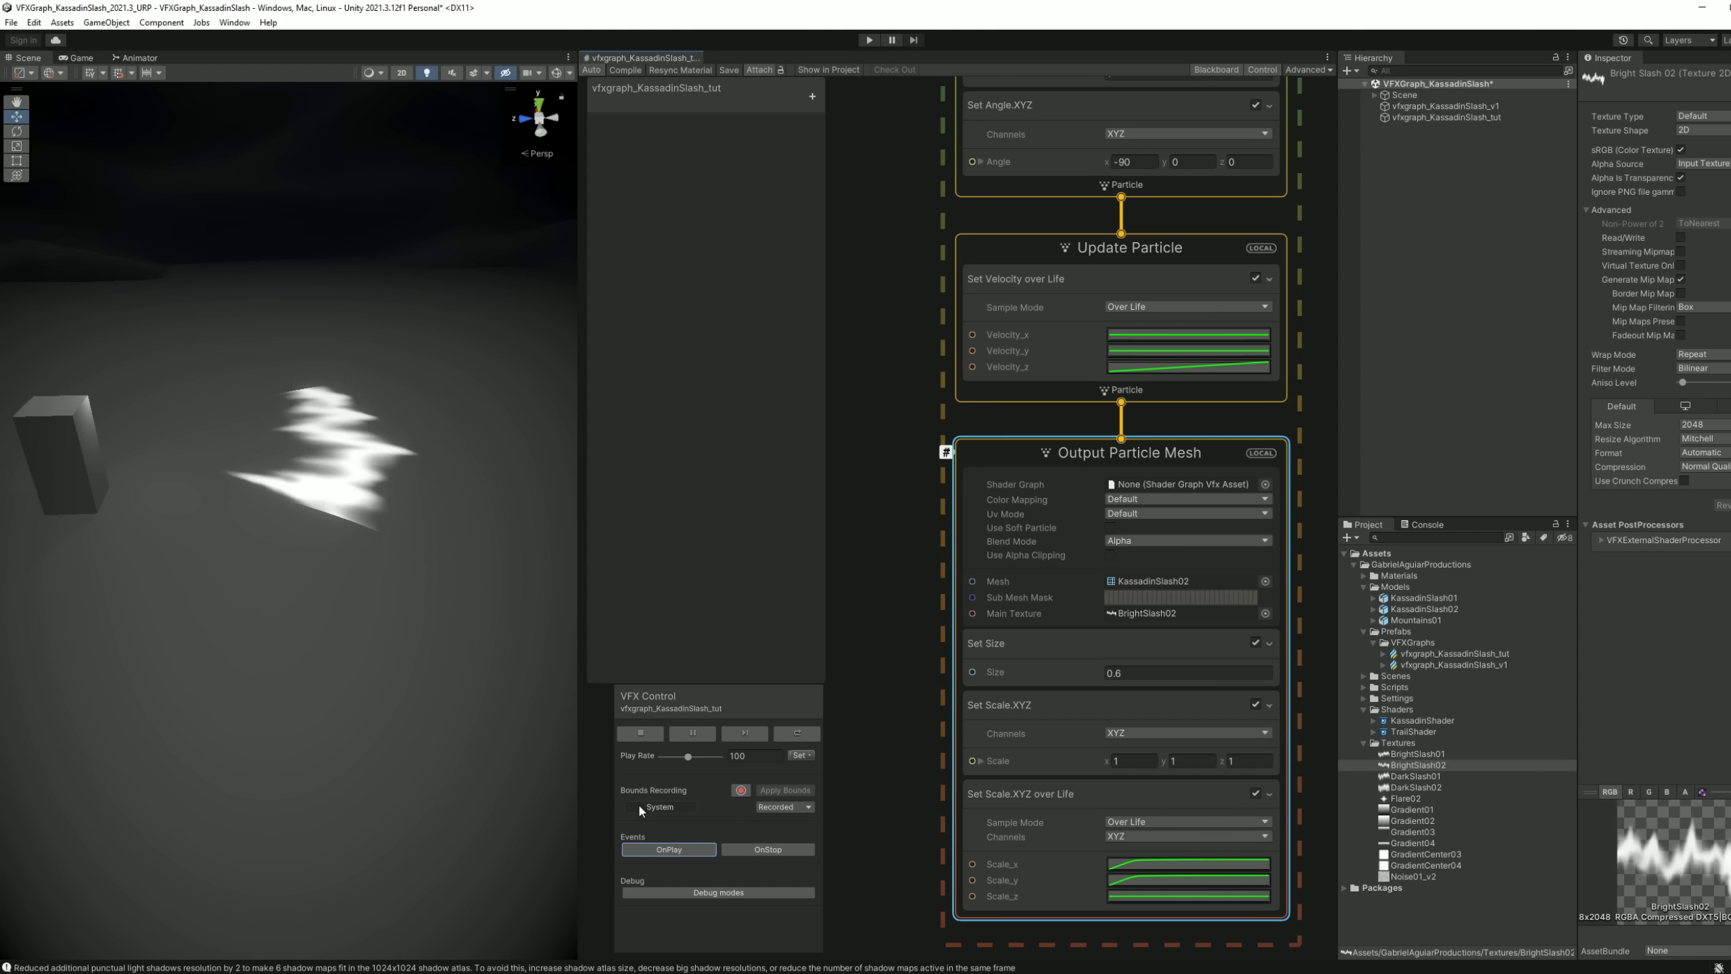
click(656, 850)
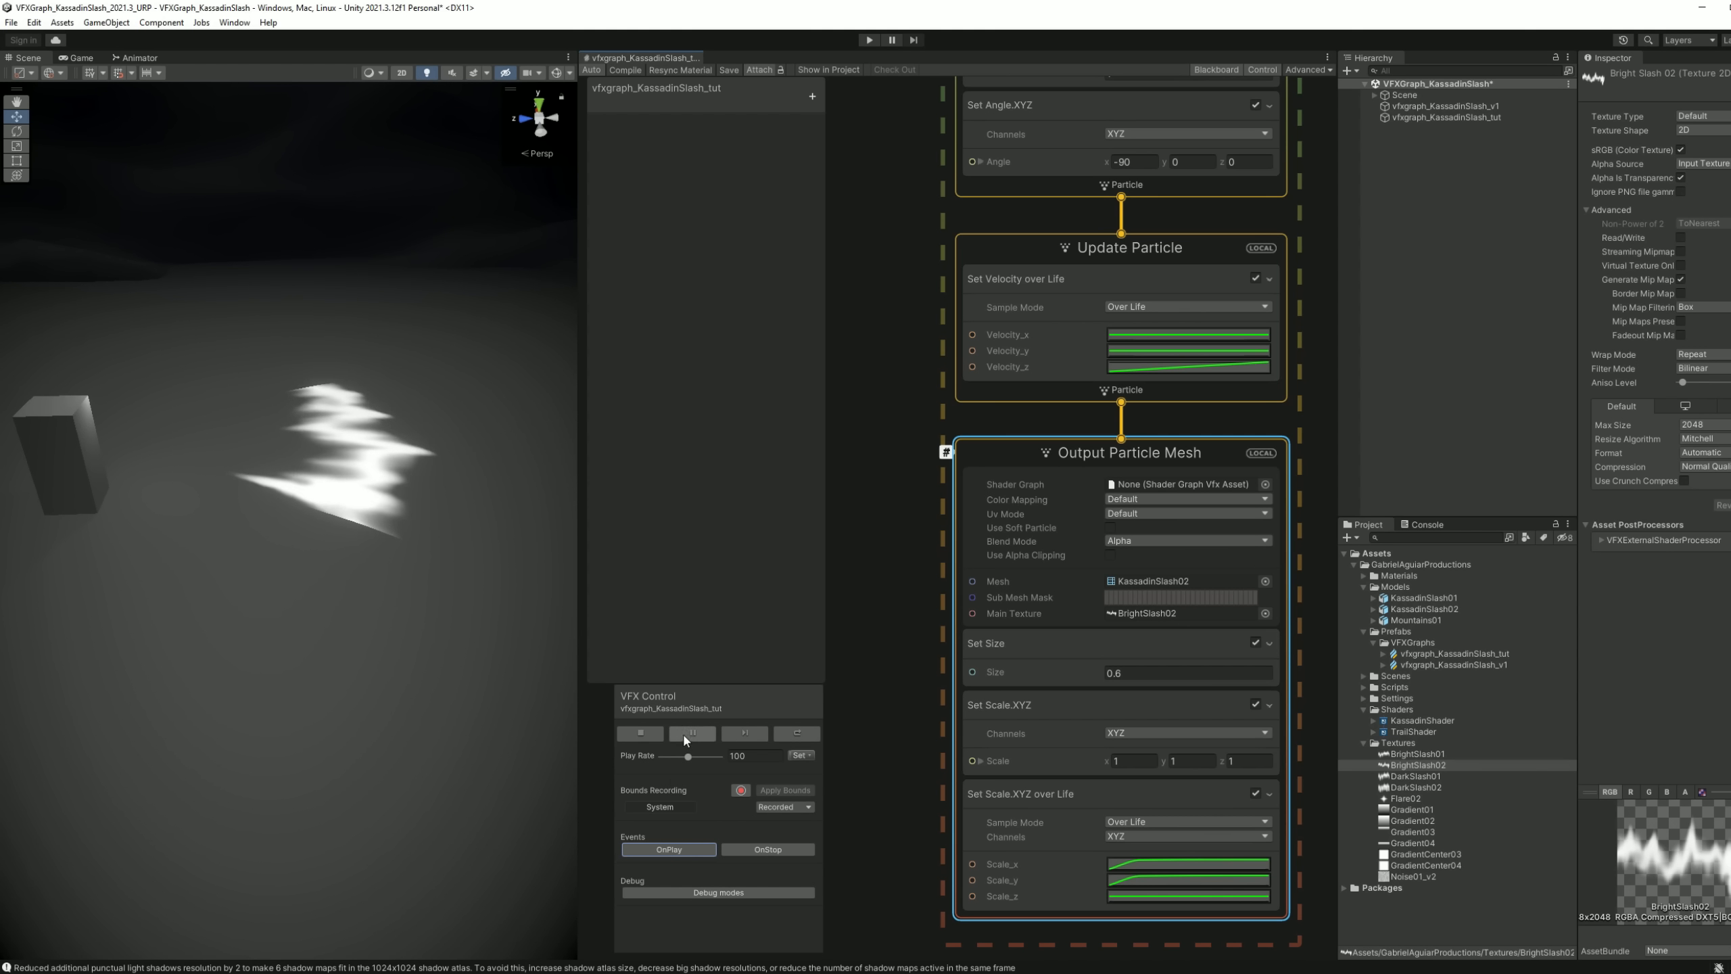
- Pause the slash effect and display the scene in Shaded Wireframe mode
click(691, 734)
click(371, 72)
click(388, 124)
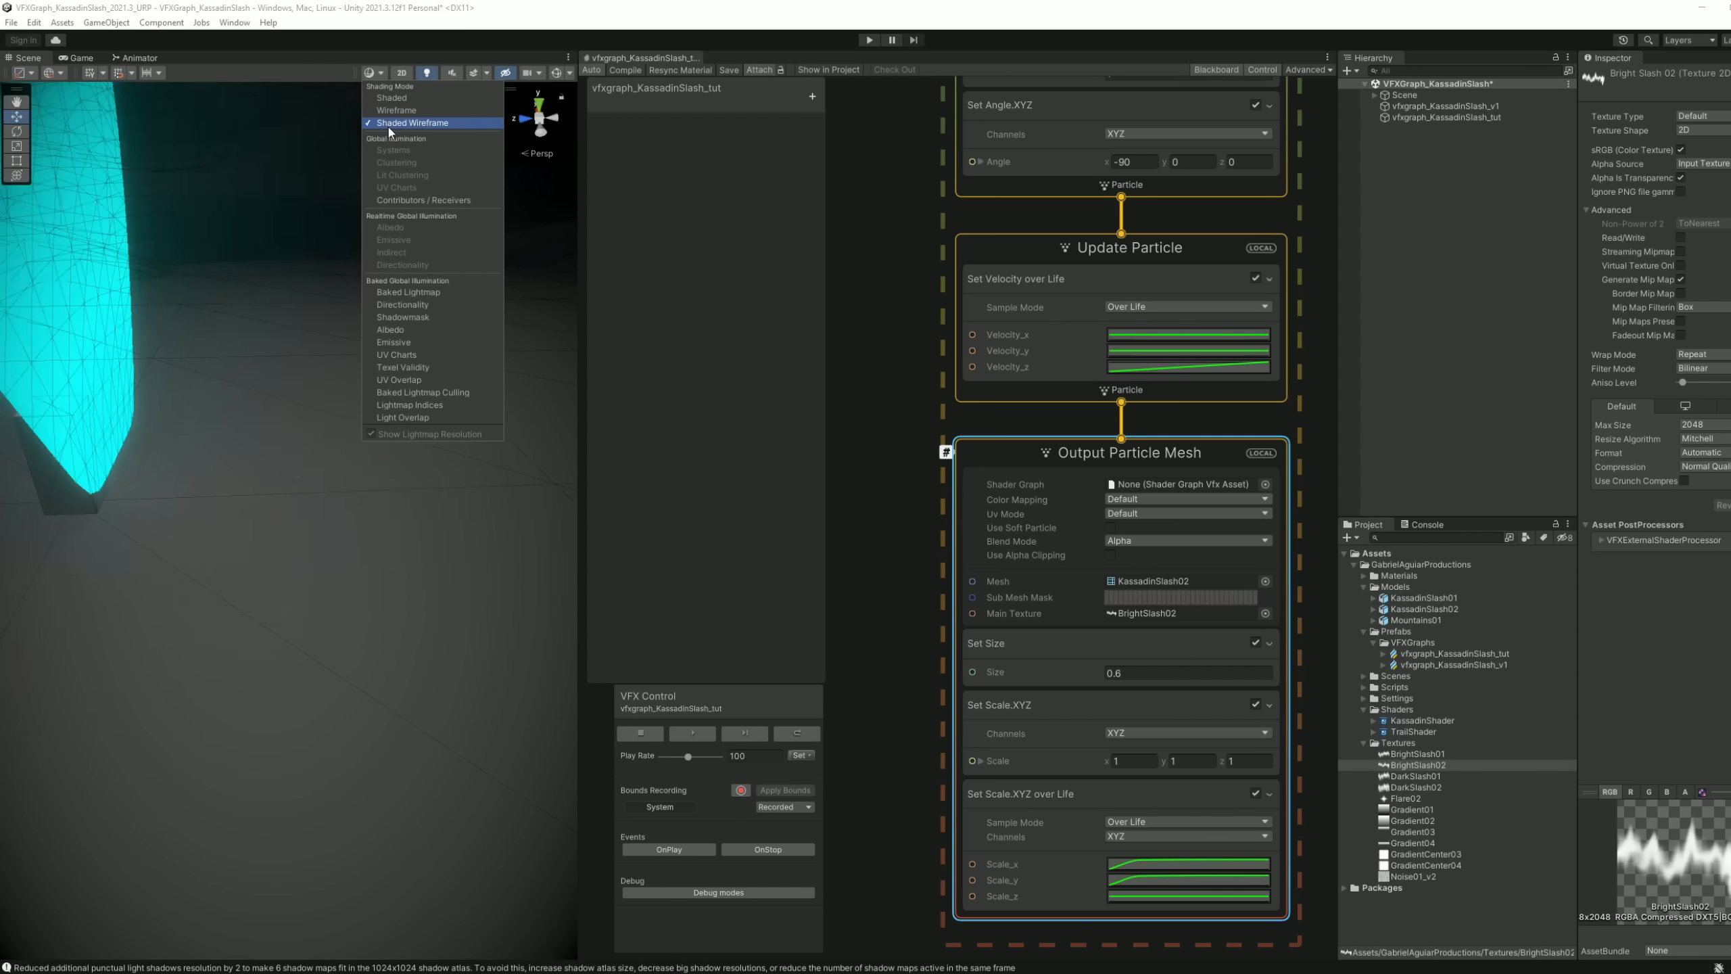
click(395, 2)
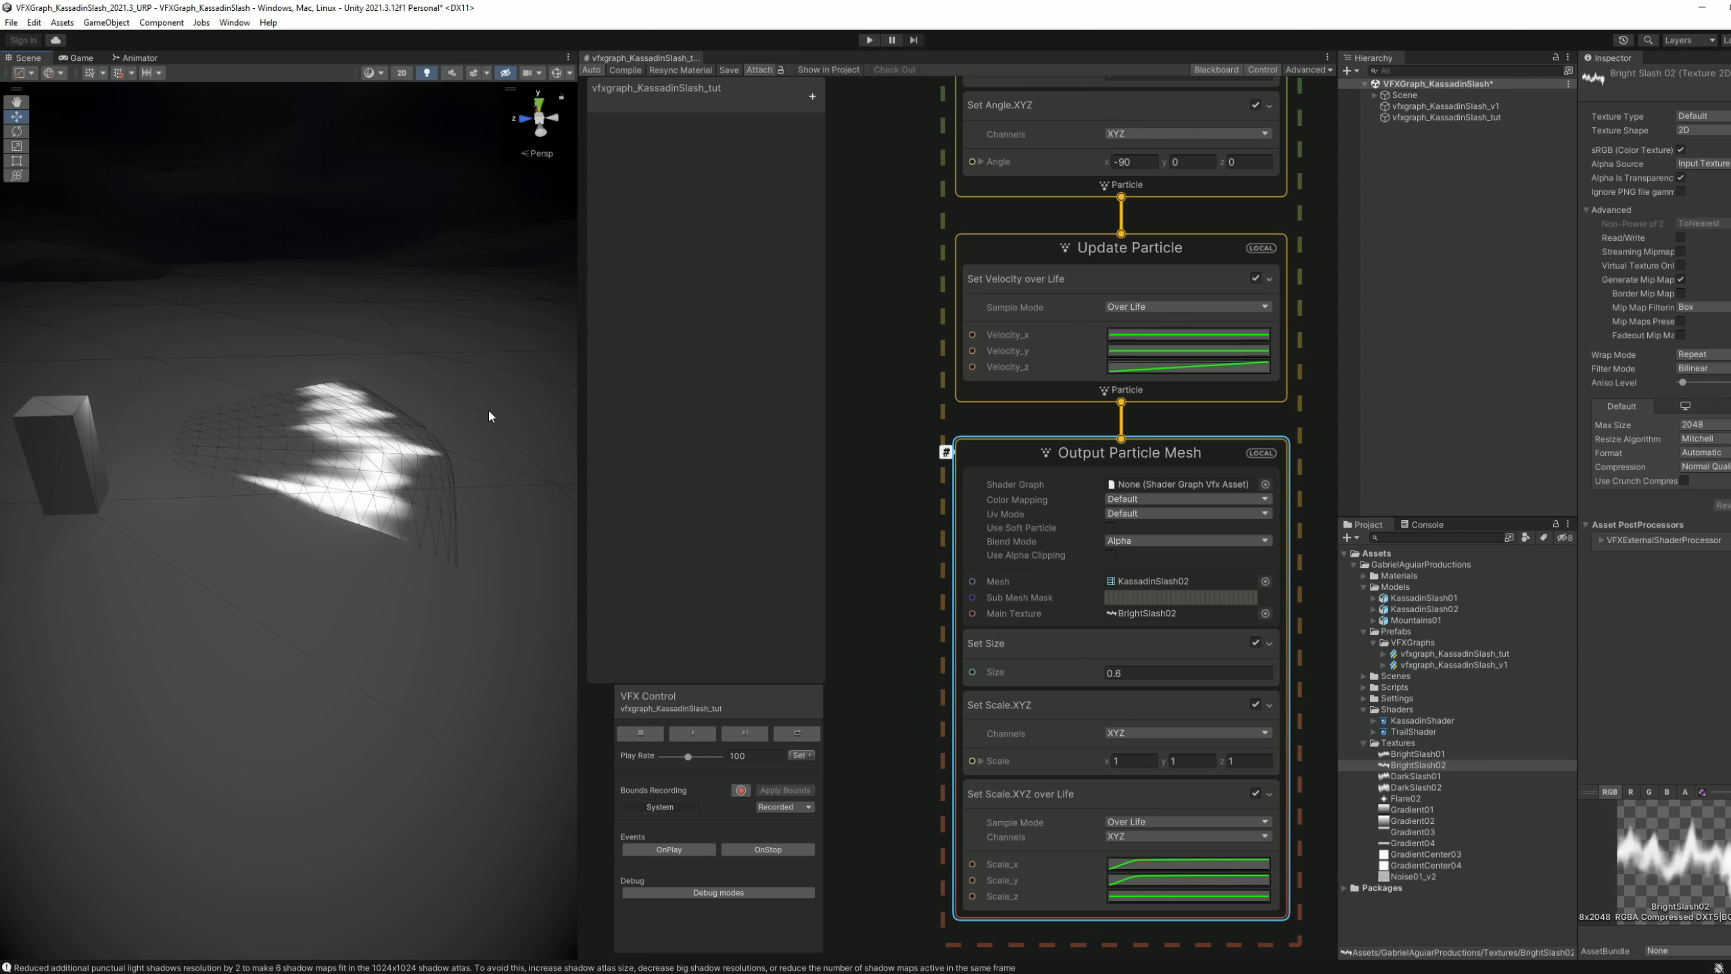
- Create a URP Unlit Shader Graph named KassadinShader_tut in the Shaders folder and open it for editing
right_click(1398, 711)
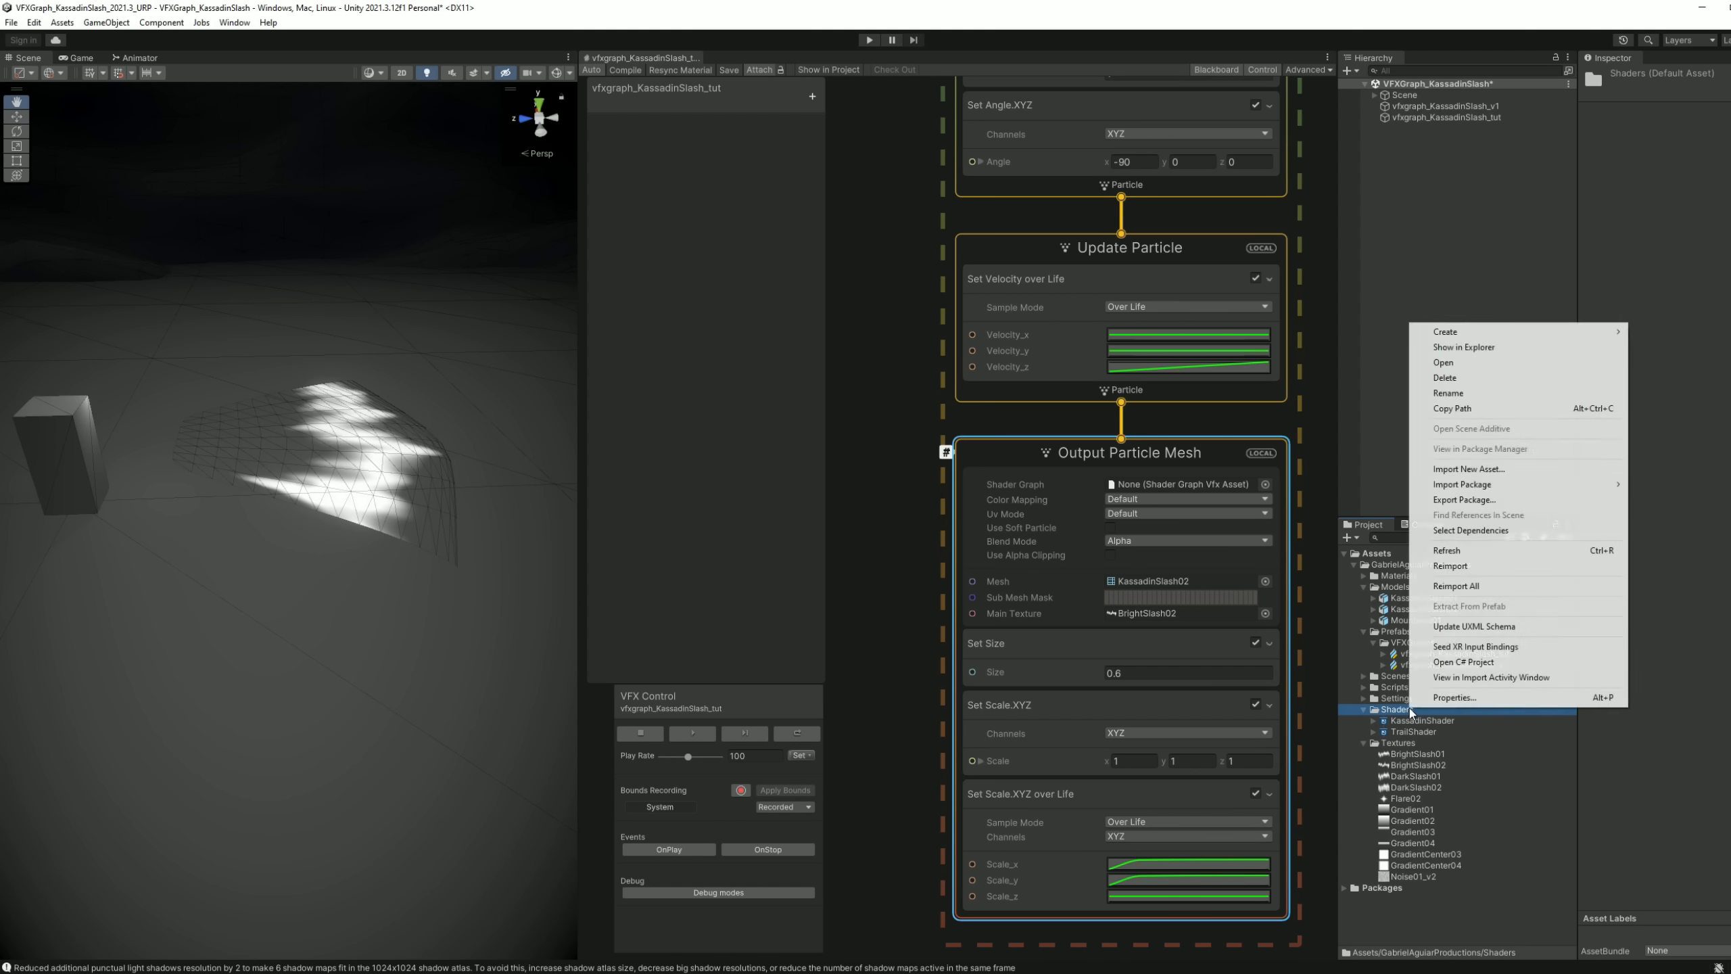
mouse_move(1490, 335)
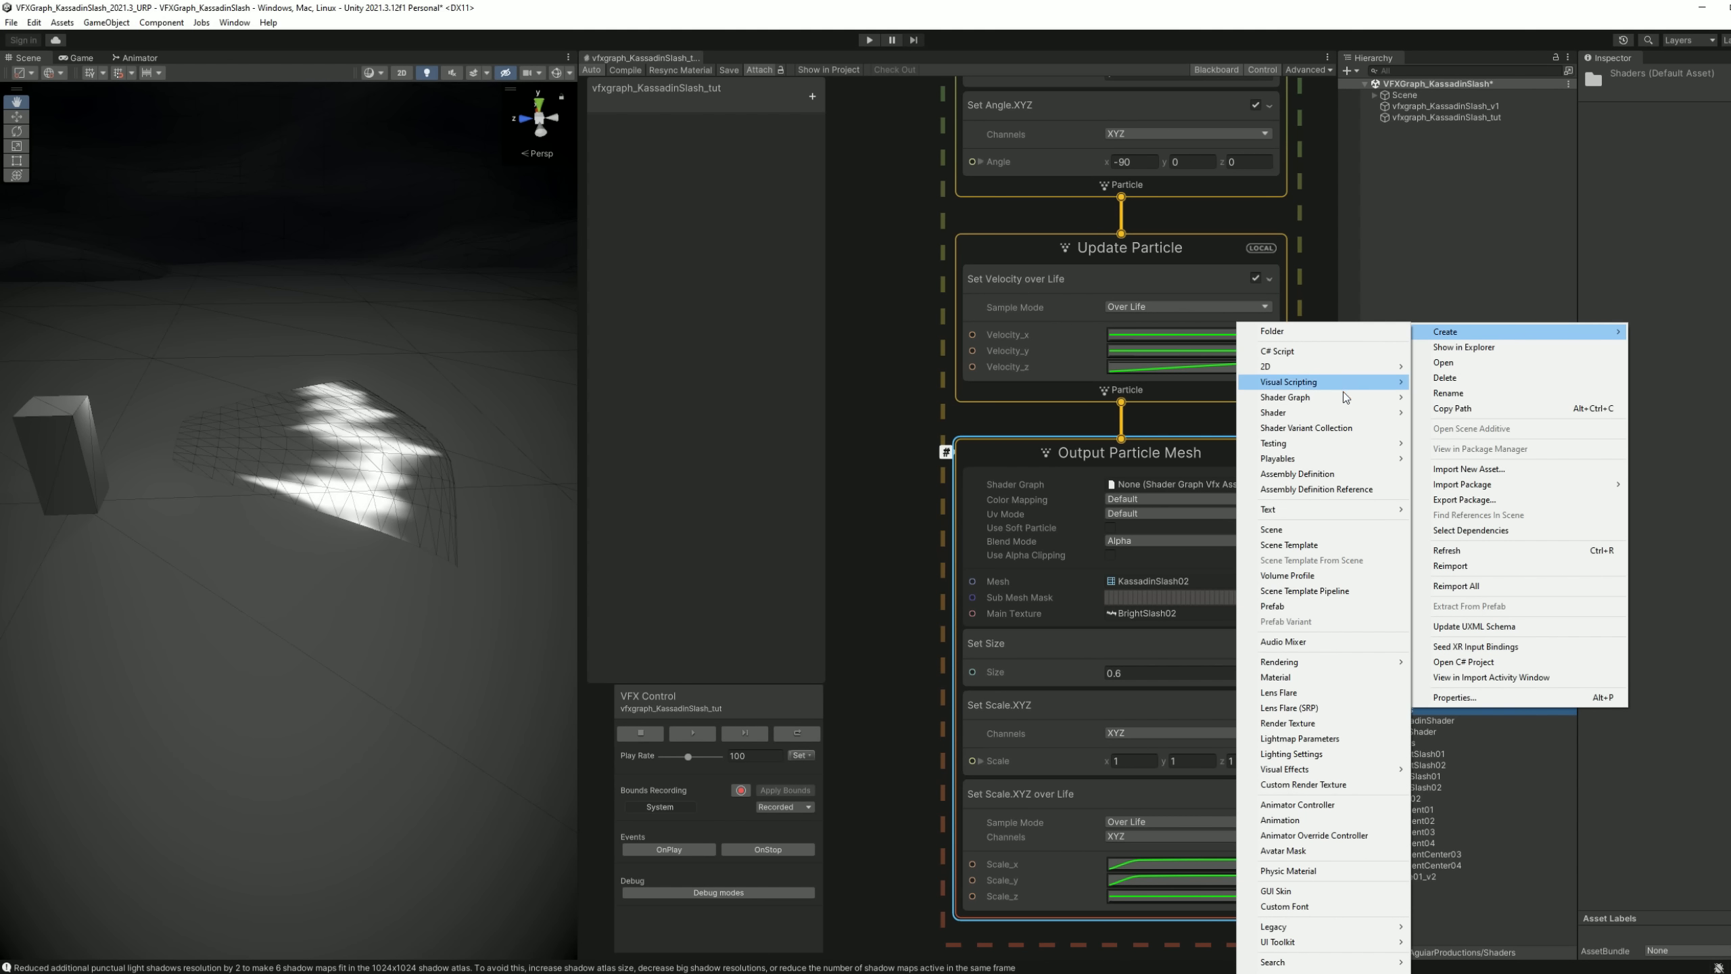
mouse_move(1341, 396)
mouse_move(1433, 400)
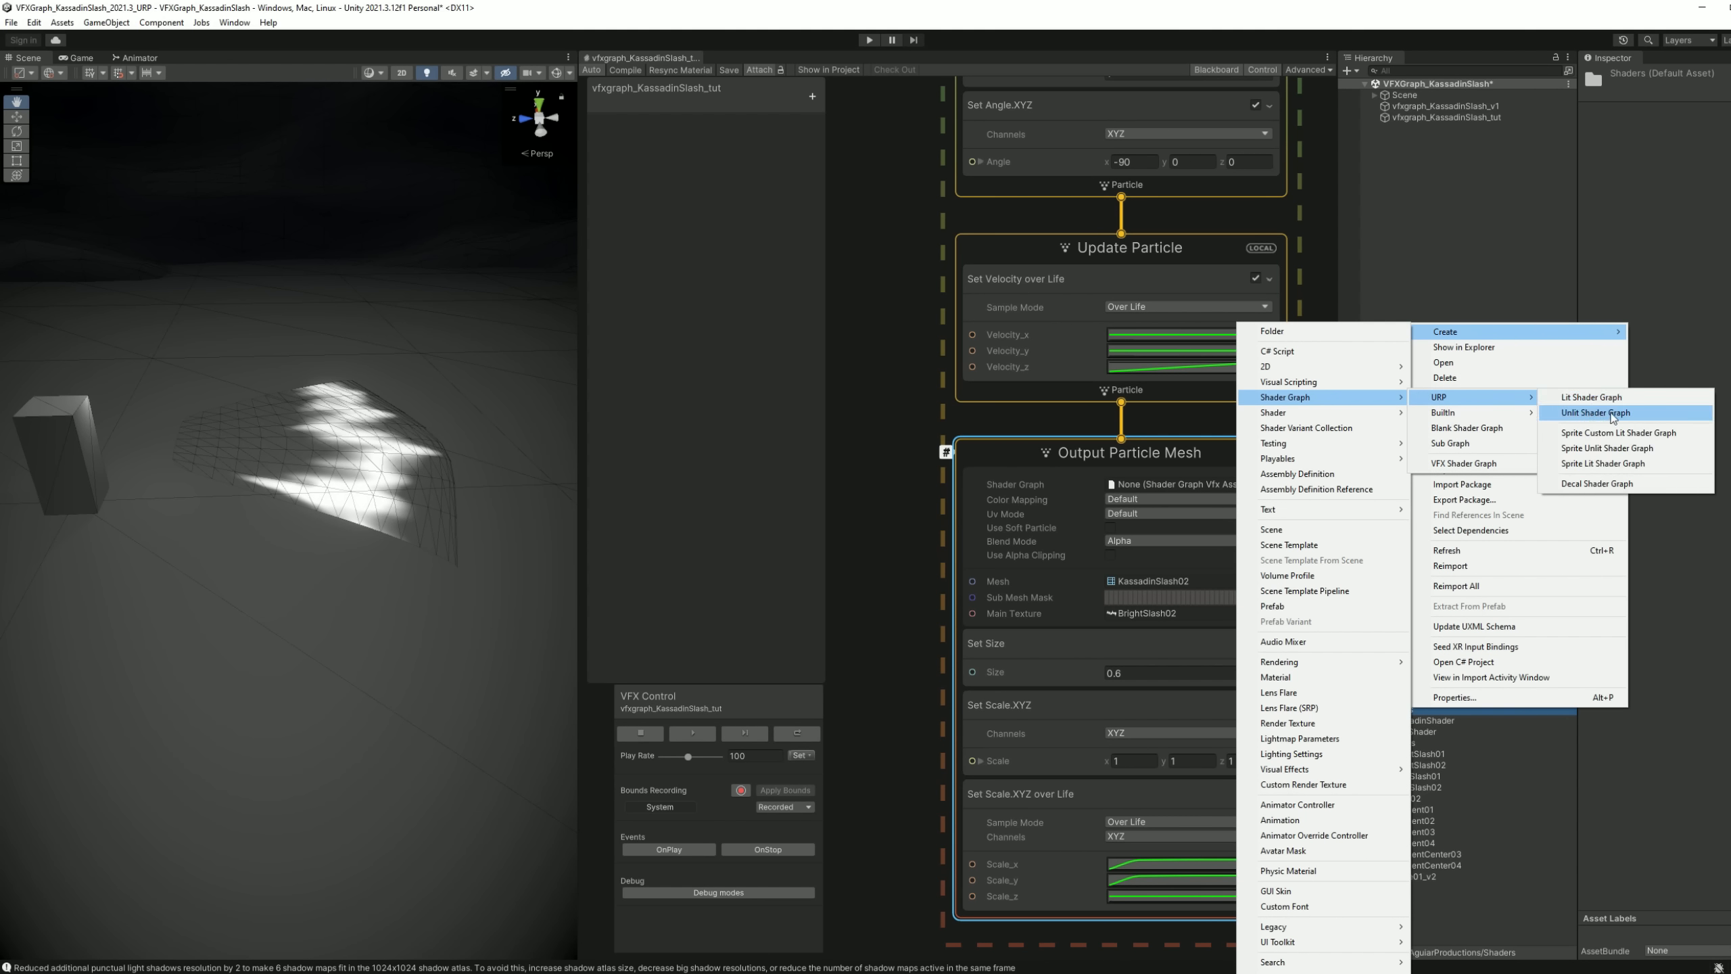
click(1635, 413)
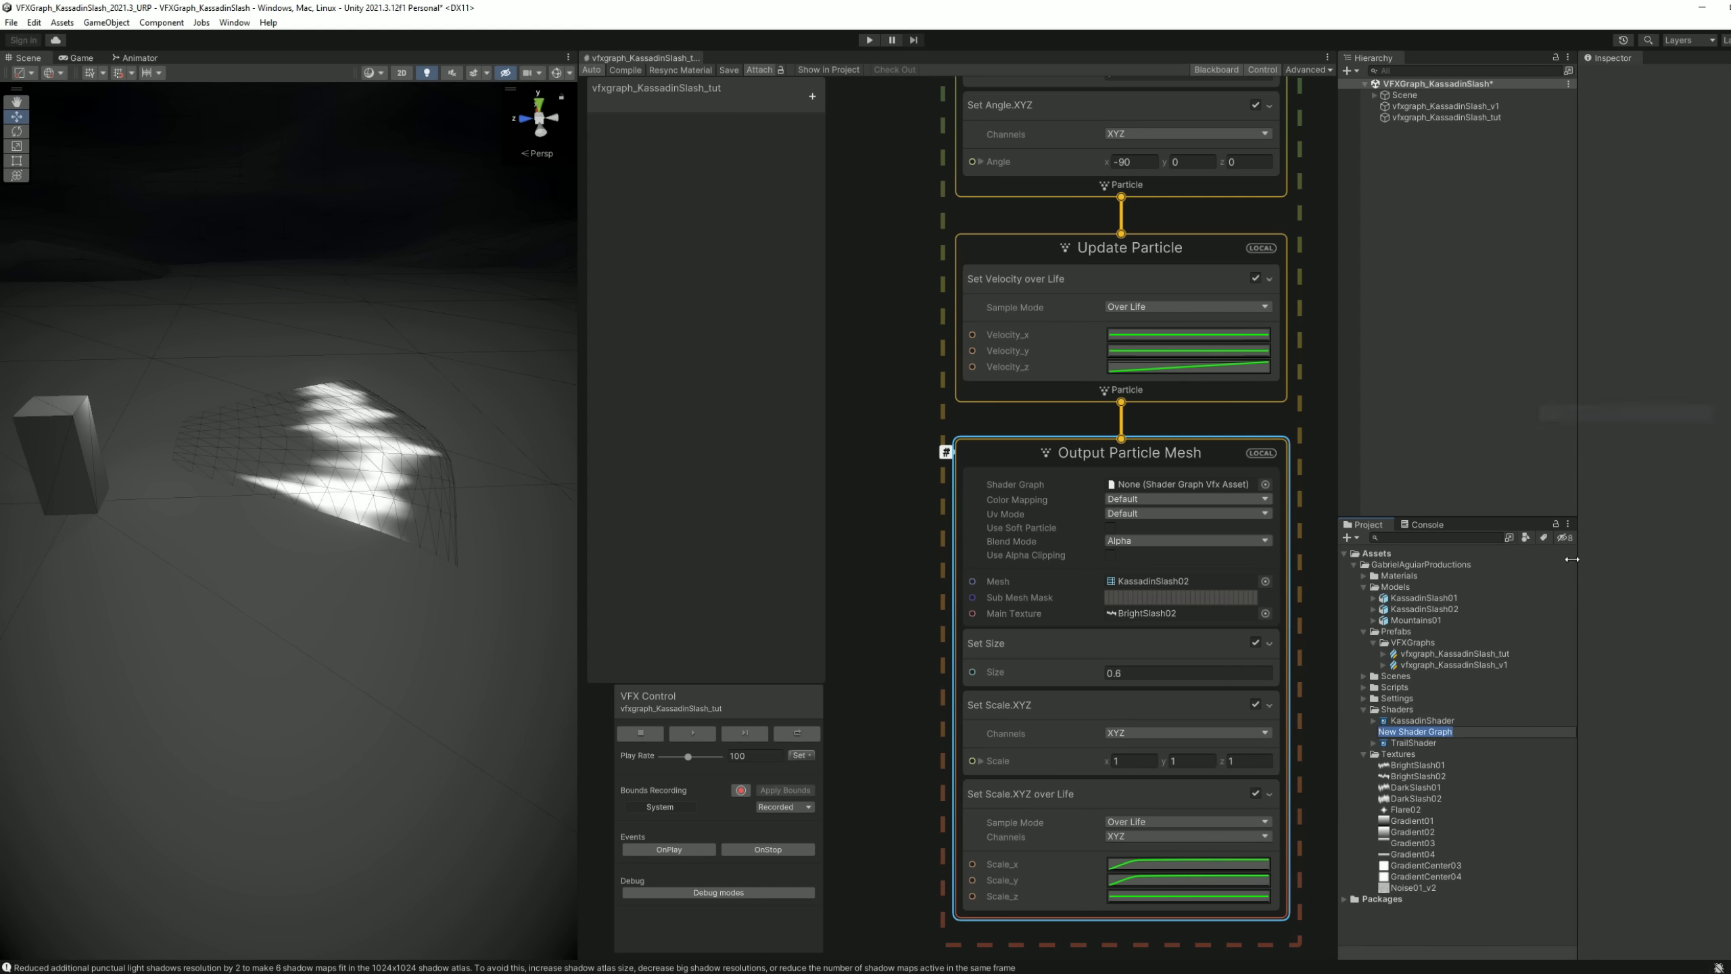
text(KassadinShader_tut)
key(Return)
double_click(1417, 731)
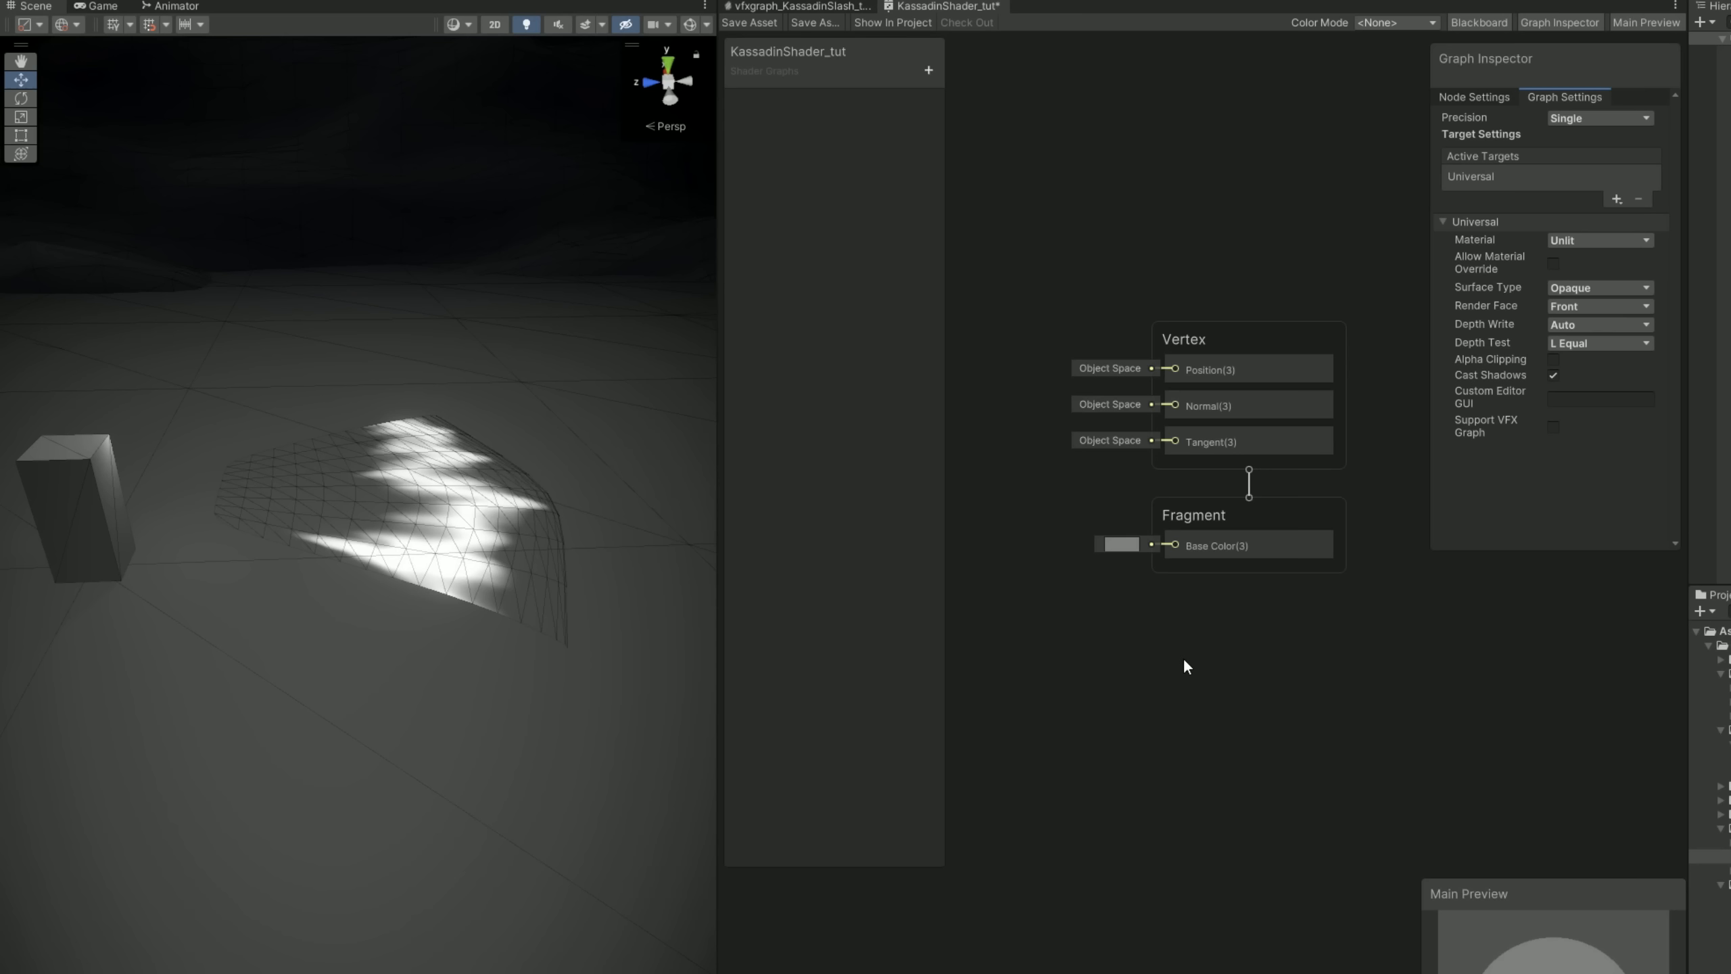
- Add a Color property to the shader, set its mode to HDR and its default to opaque white
click(928, 70)
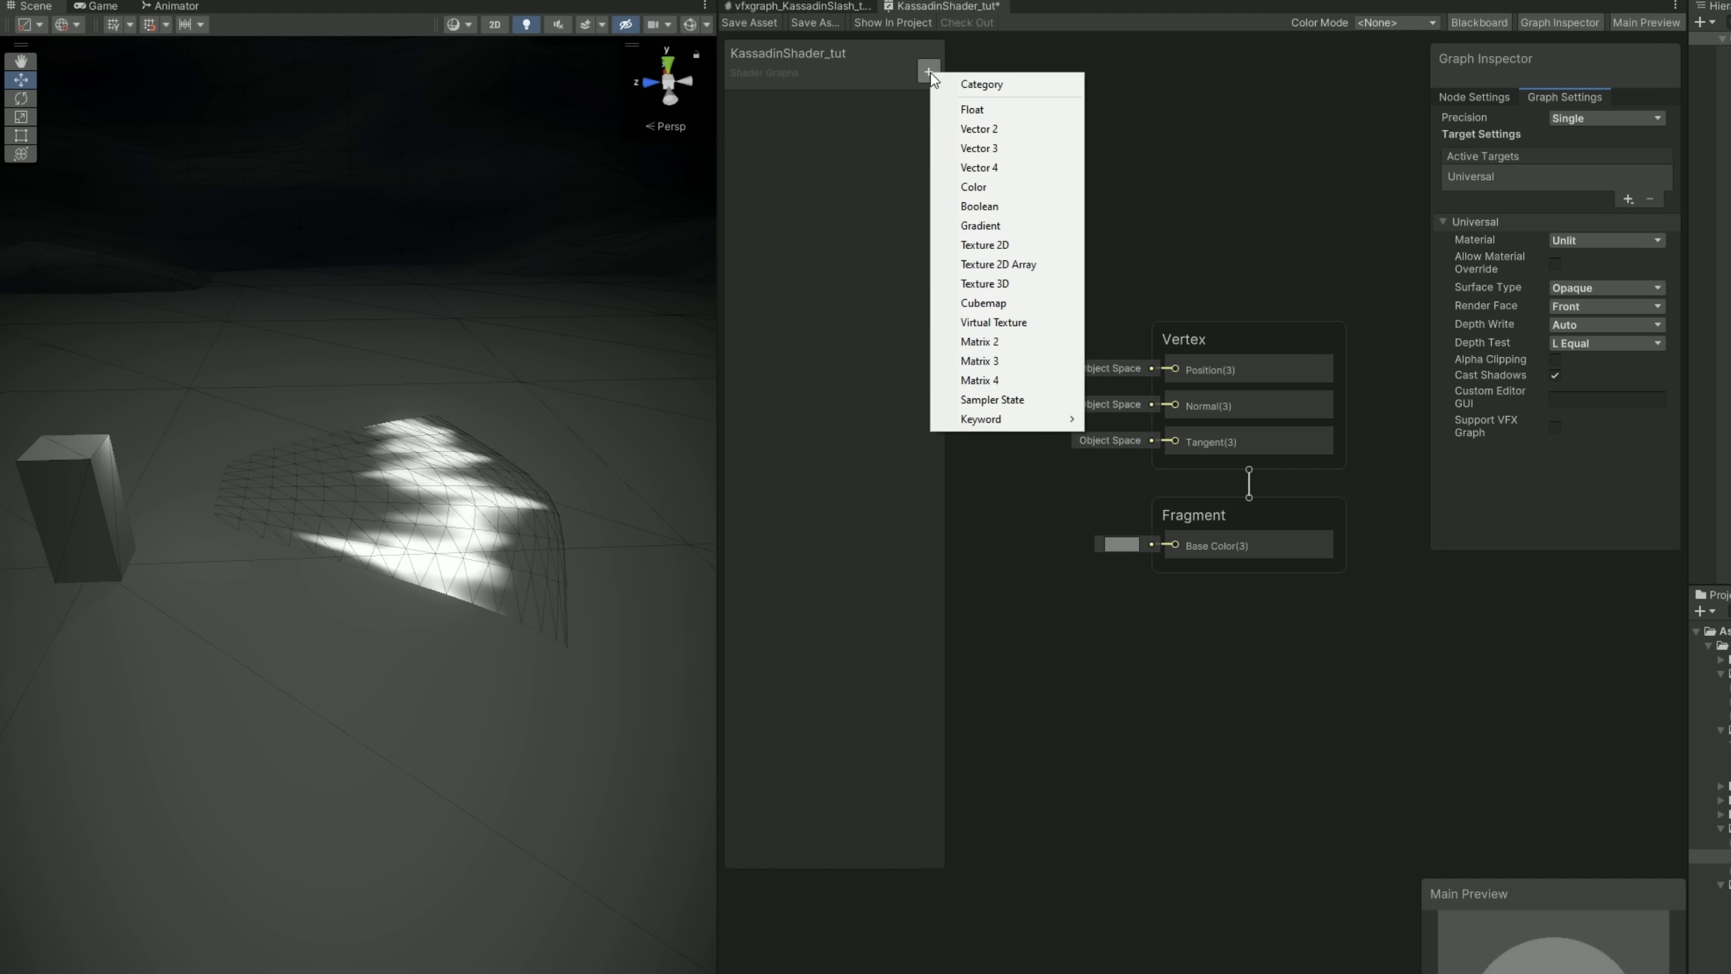
click(974, 187)
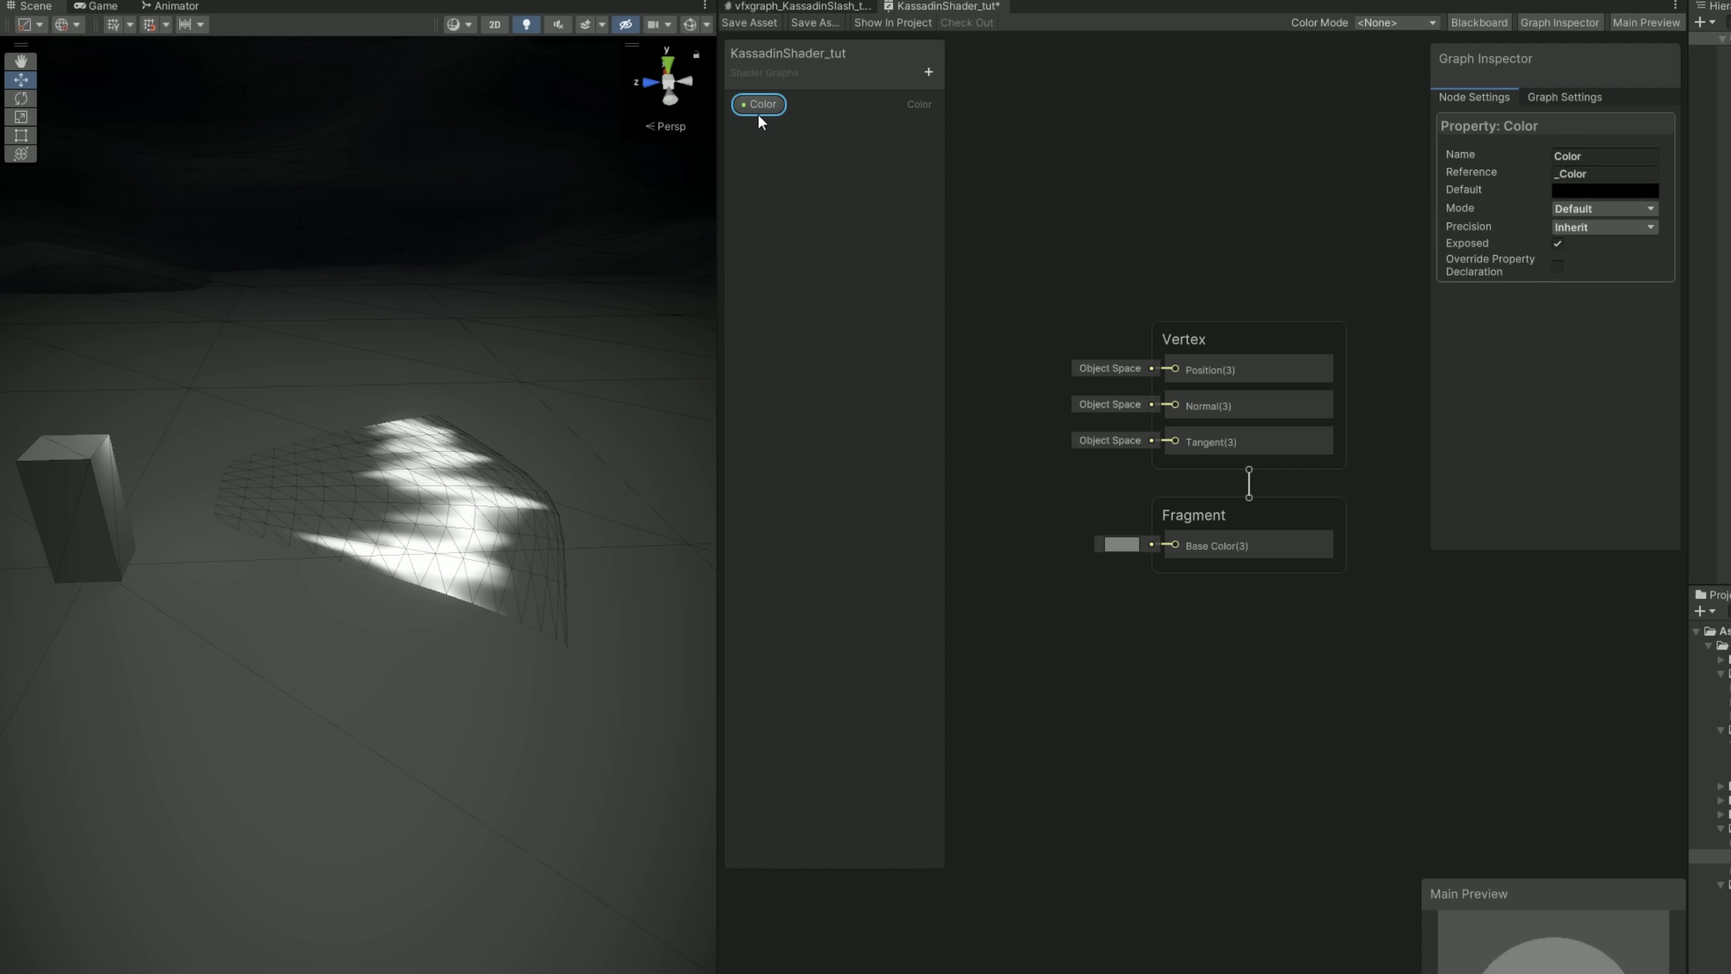
click(1569, 207)
click(1579, 191)
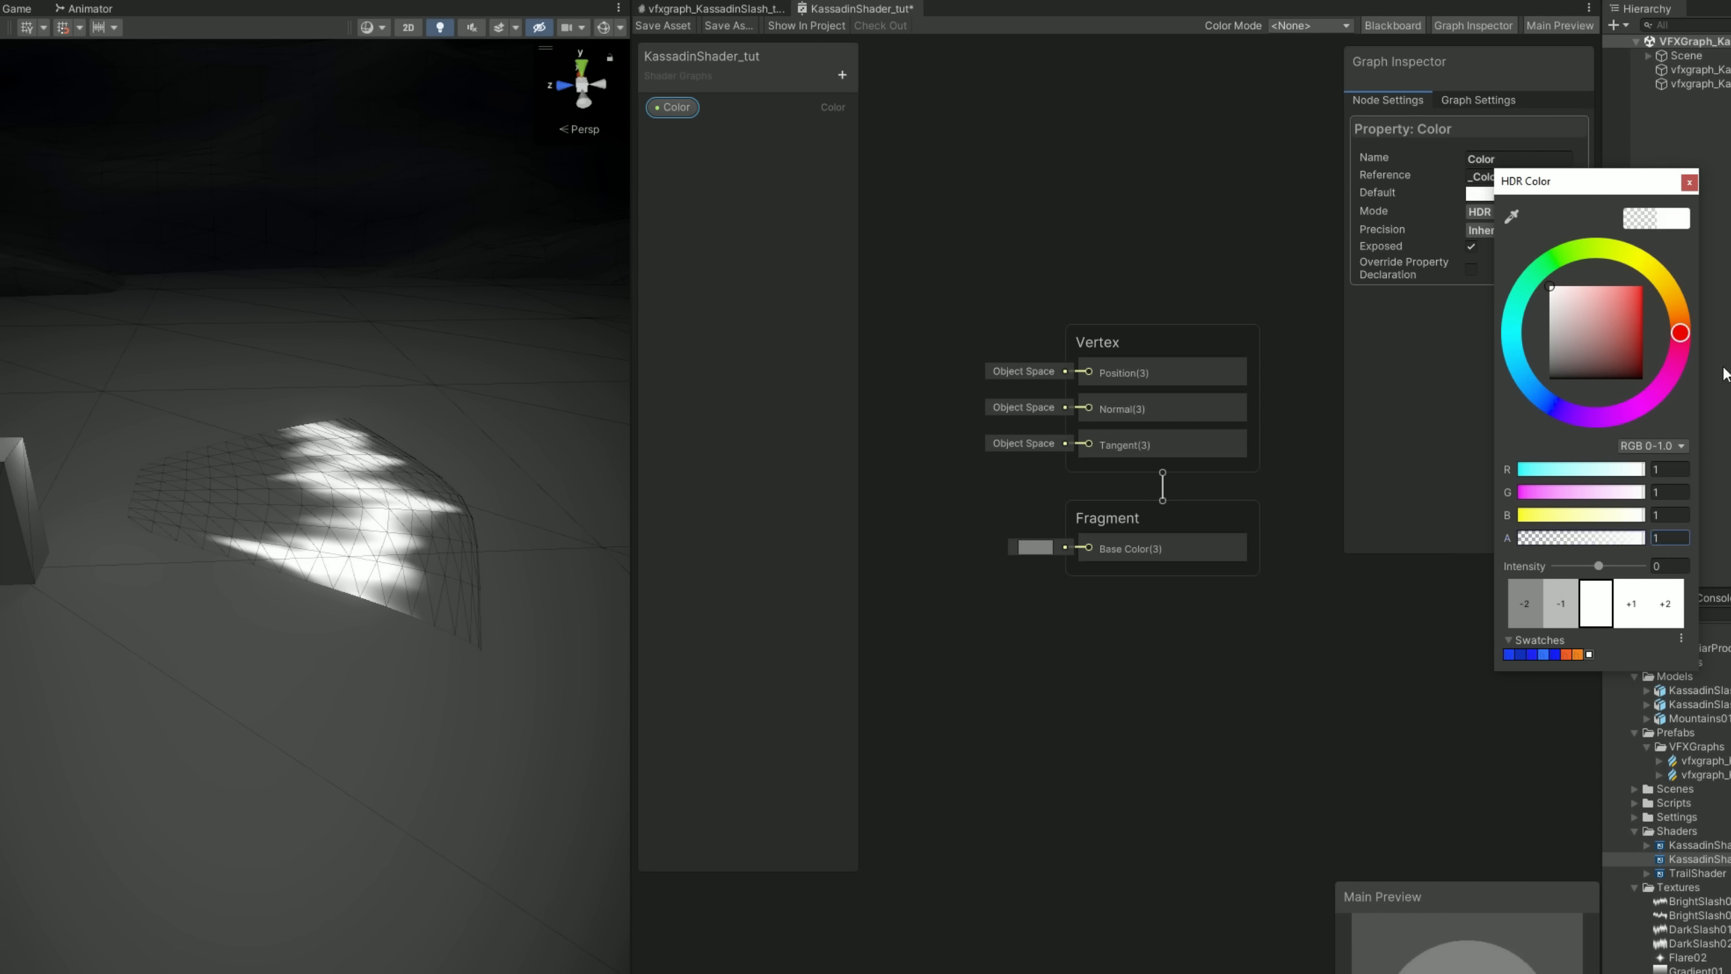
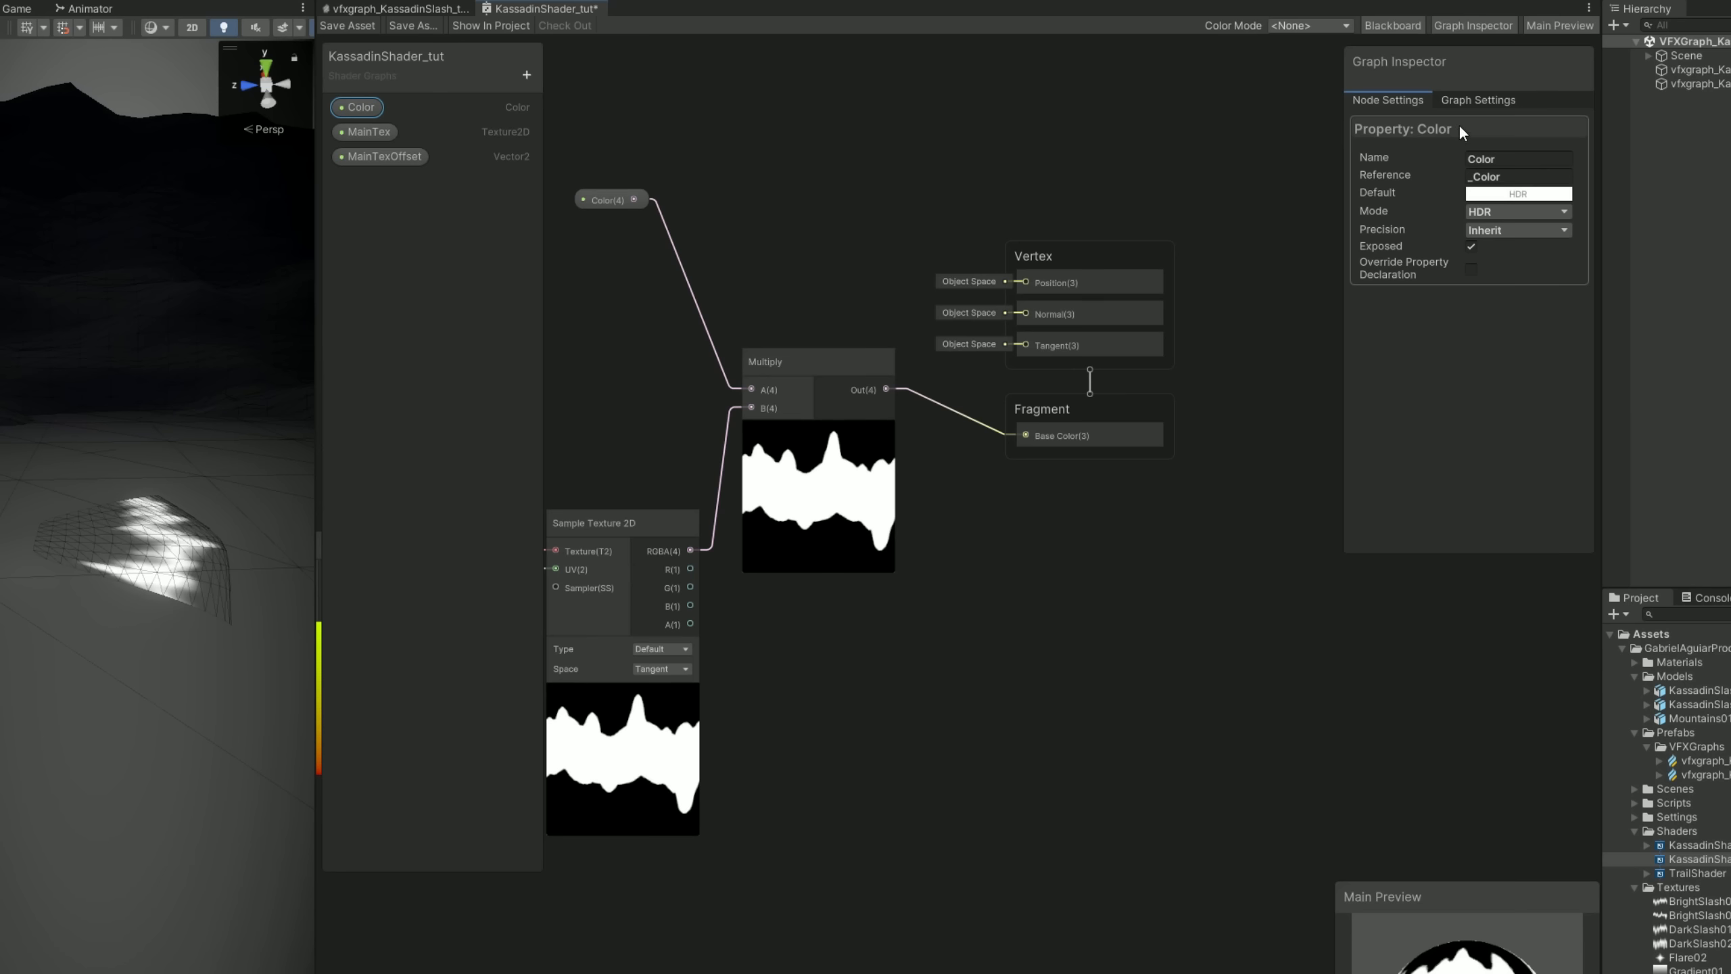
- Set the shader graph's Surface Type to Transparent
click(1463, 99)
click(1492, 299)
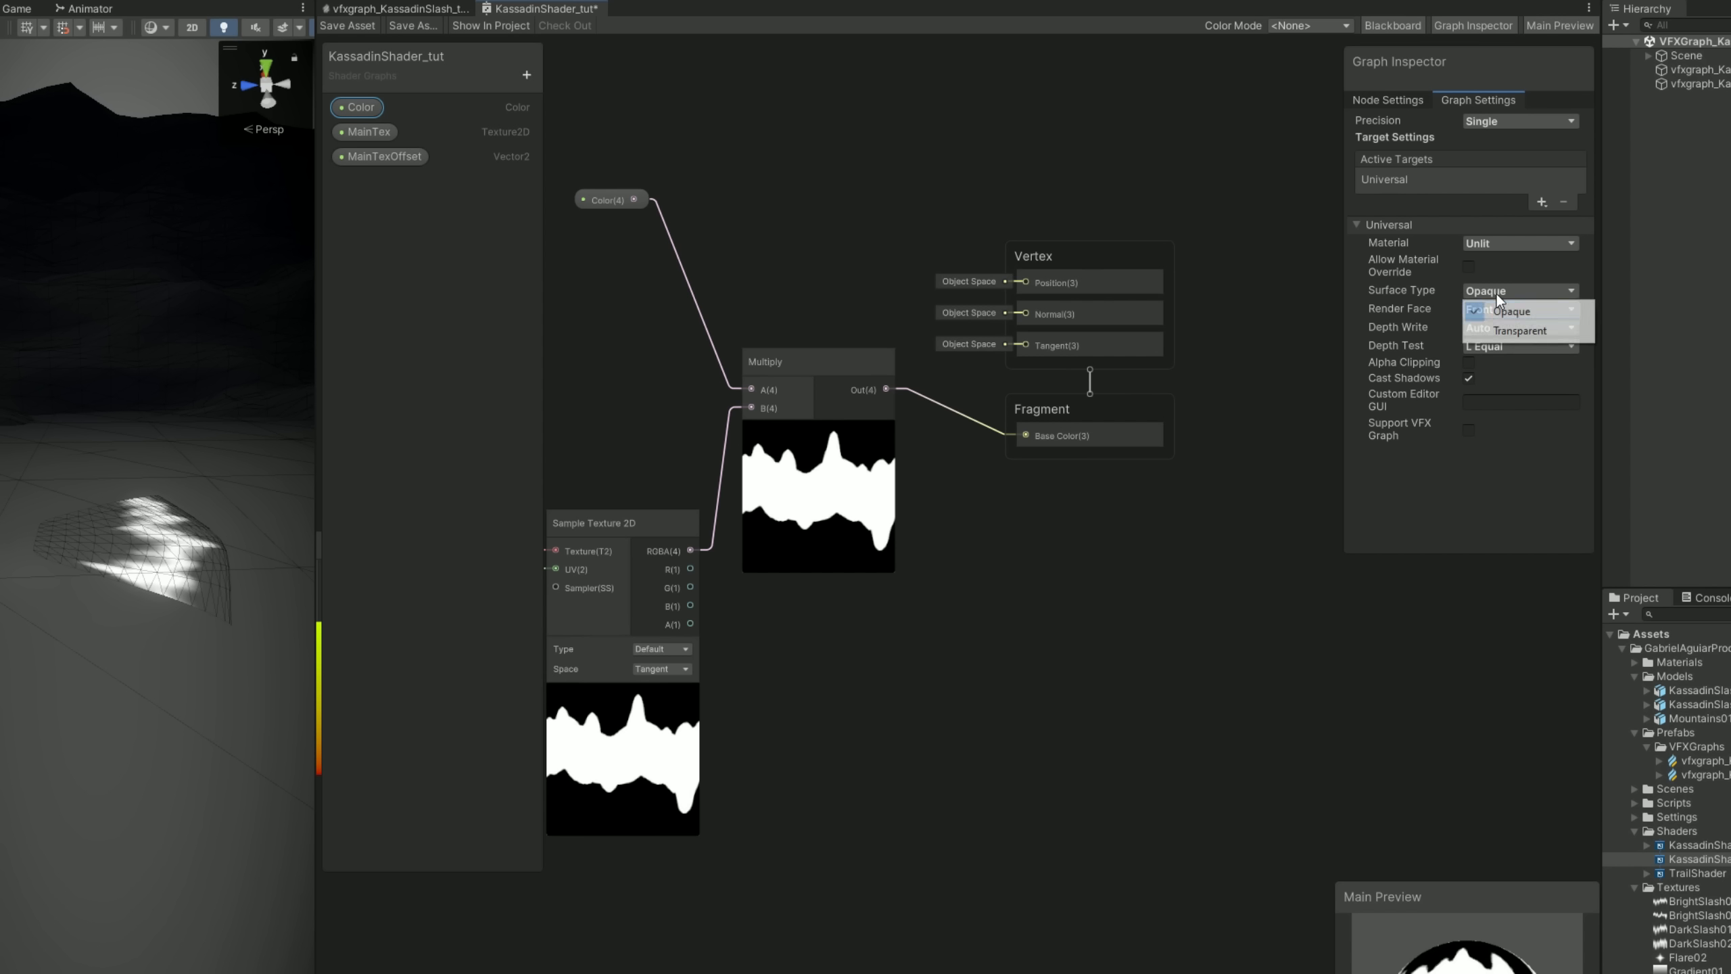
click(1549, 327)
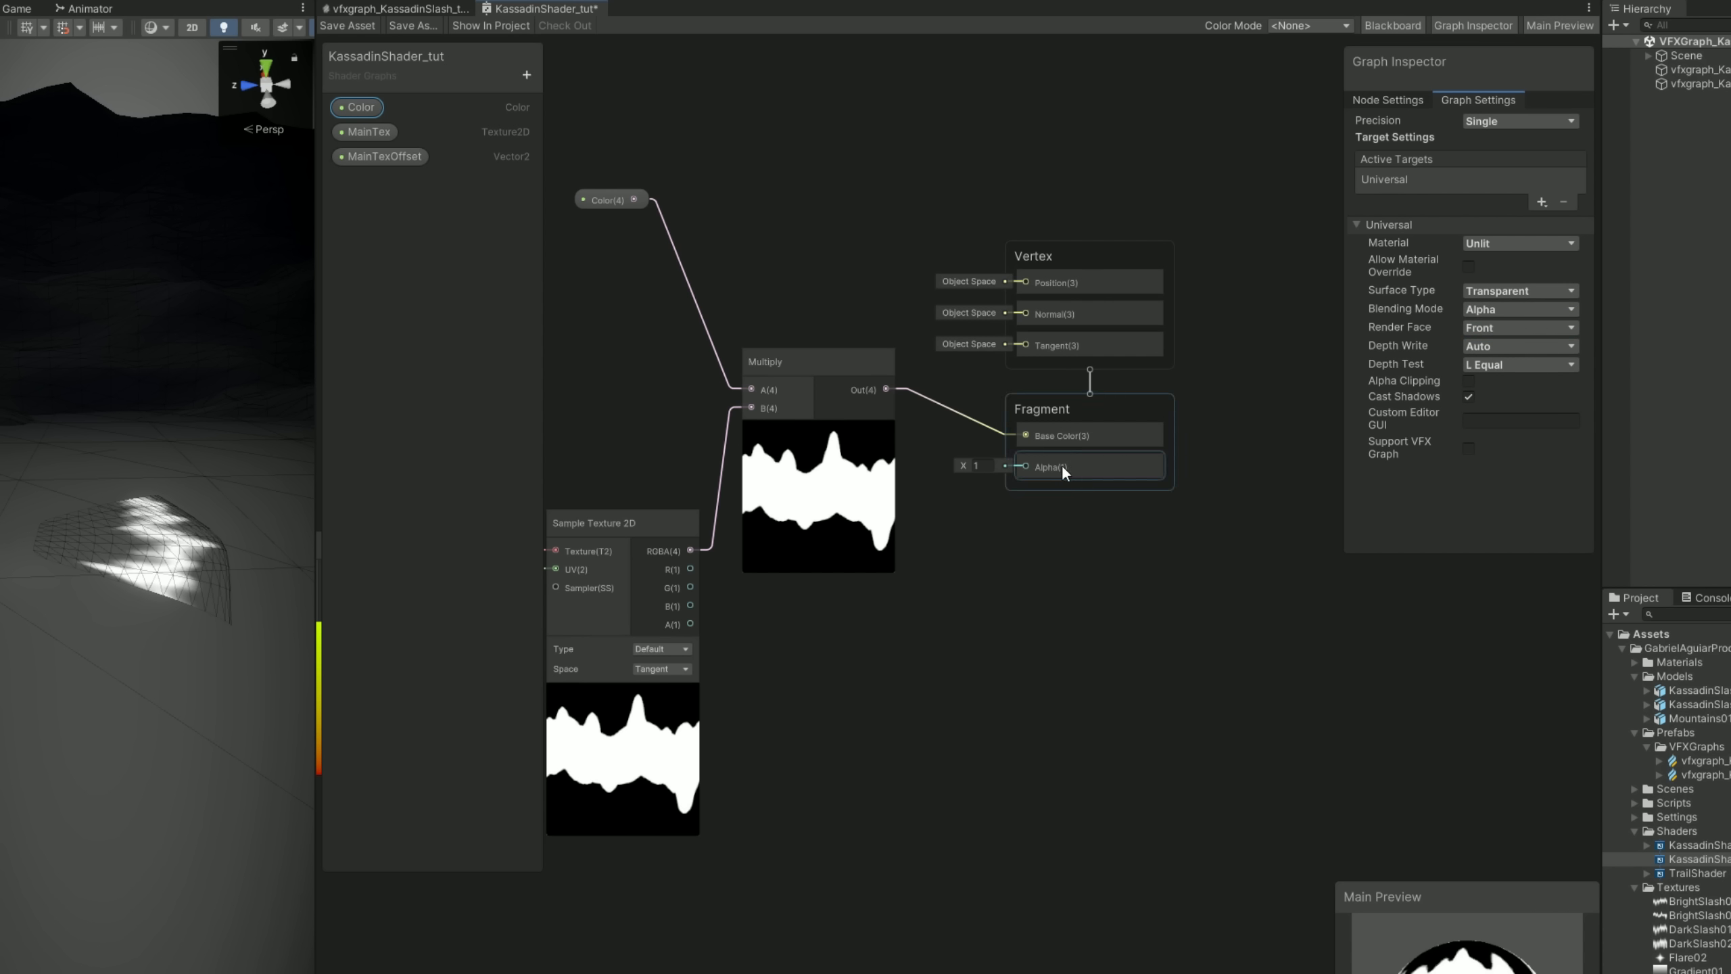
- Feed the Multiply output into a Split node, connect its A output to the Fragment's Alpha, and move the Vertex and Fragment blocks aside
middle_drag(1014, 512, 1037, 530)
scroll(1037, 507, up, 2)
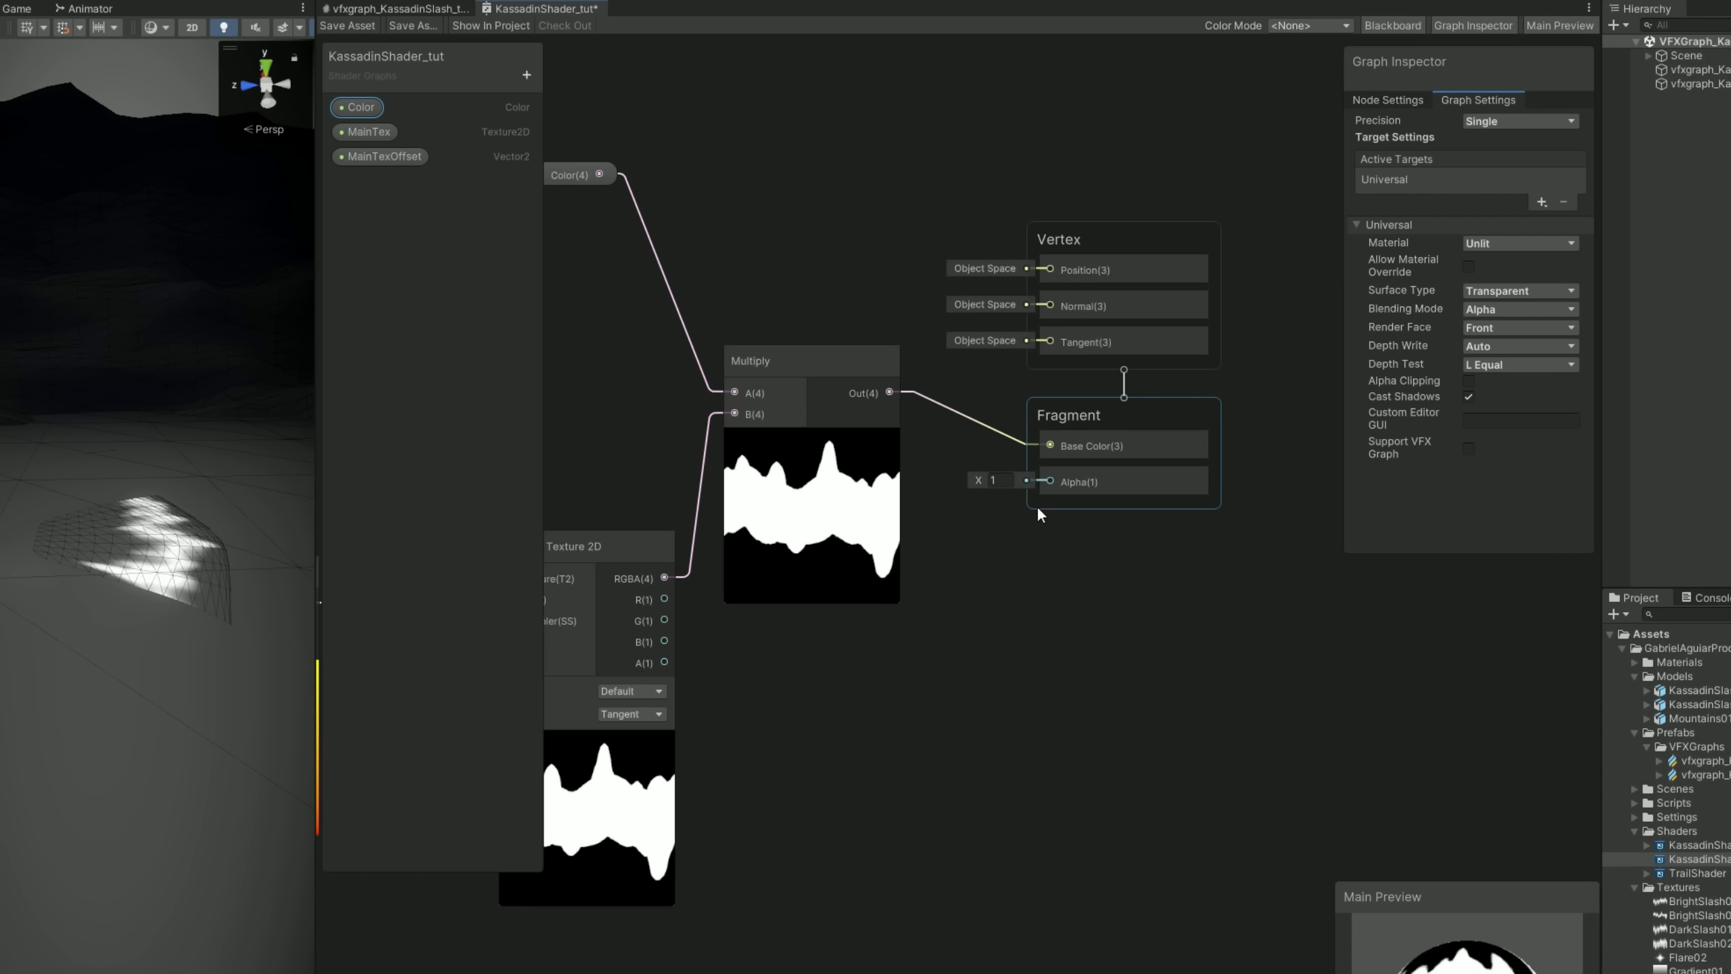
drag(894, 394, 943, 567)
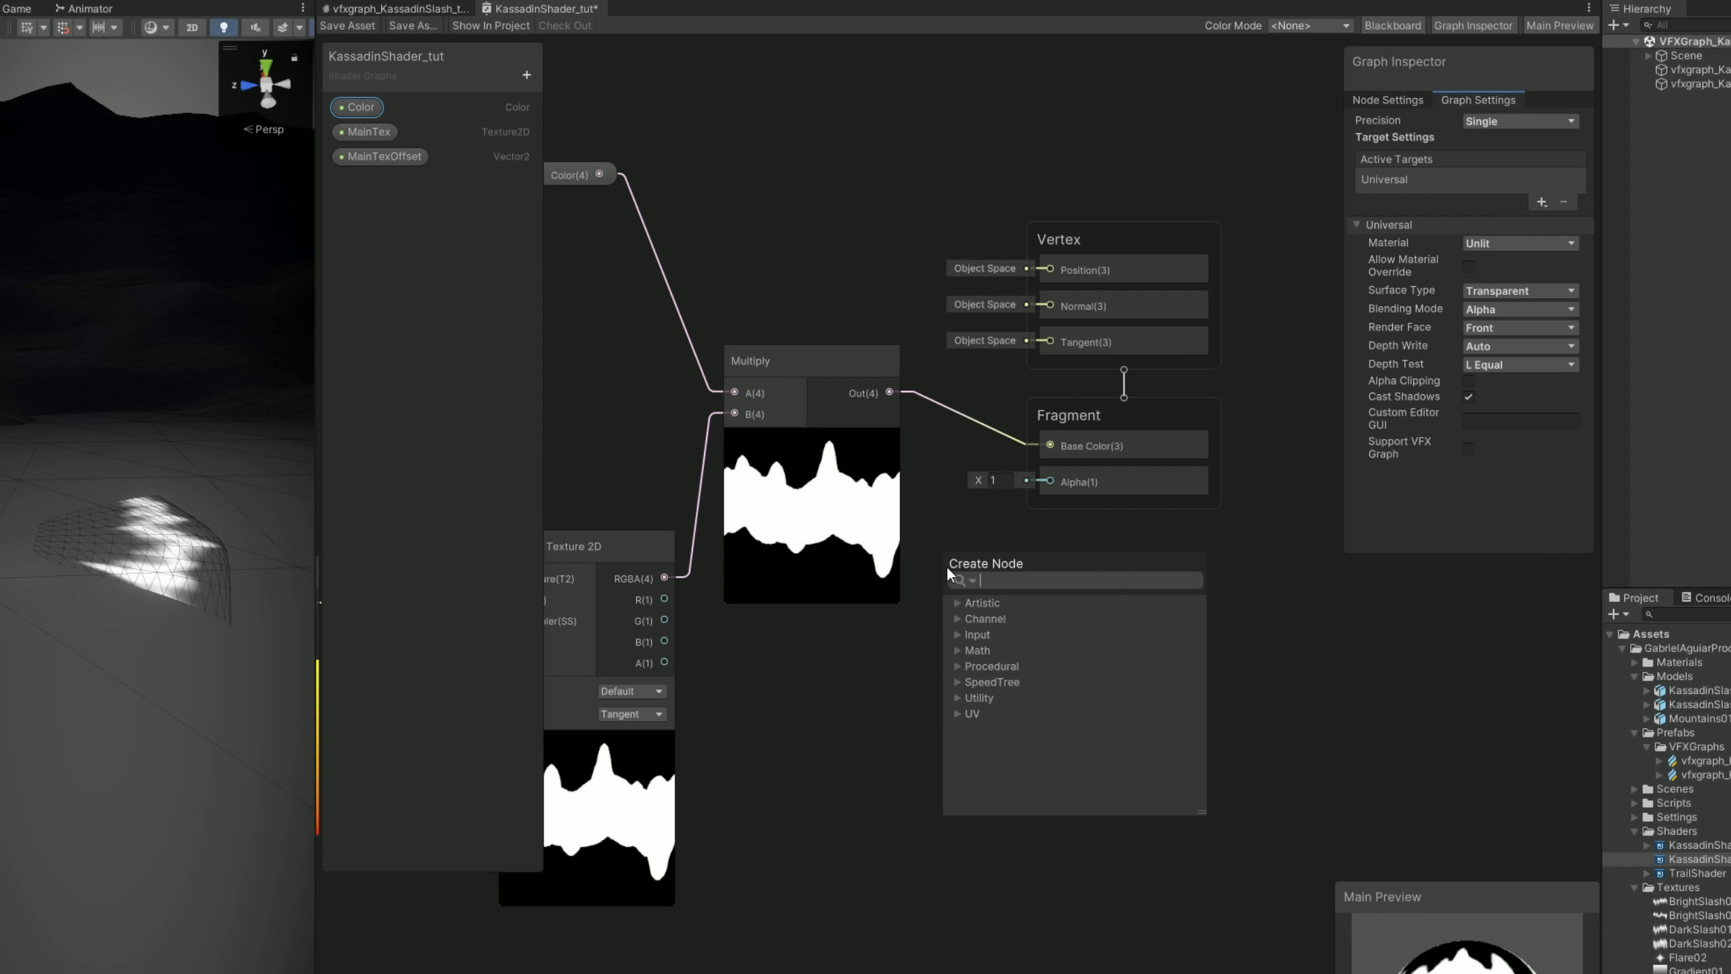
text(split)
key(Return)
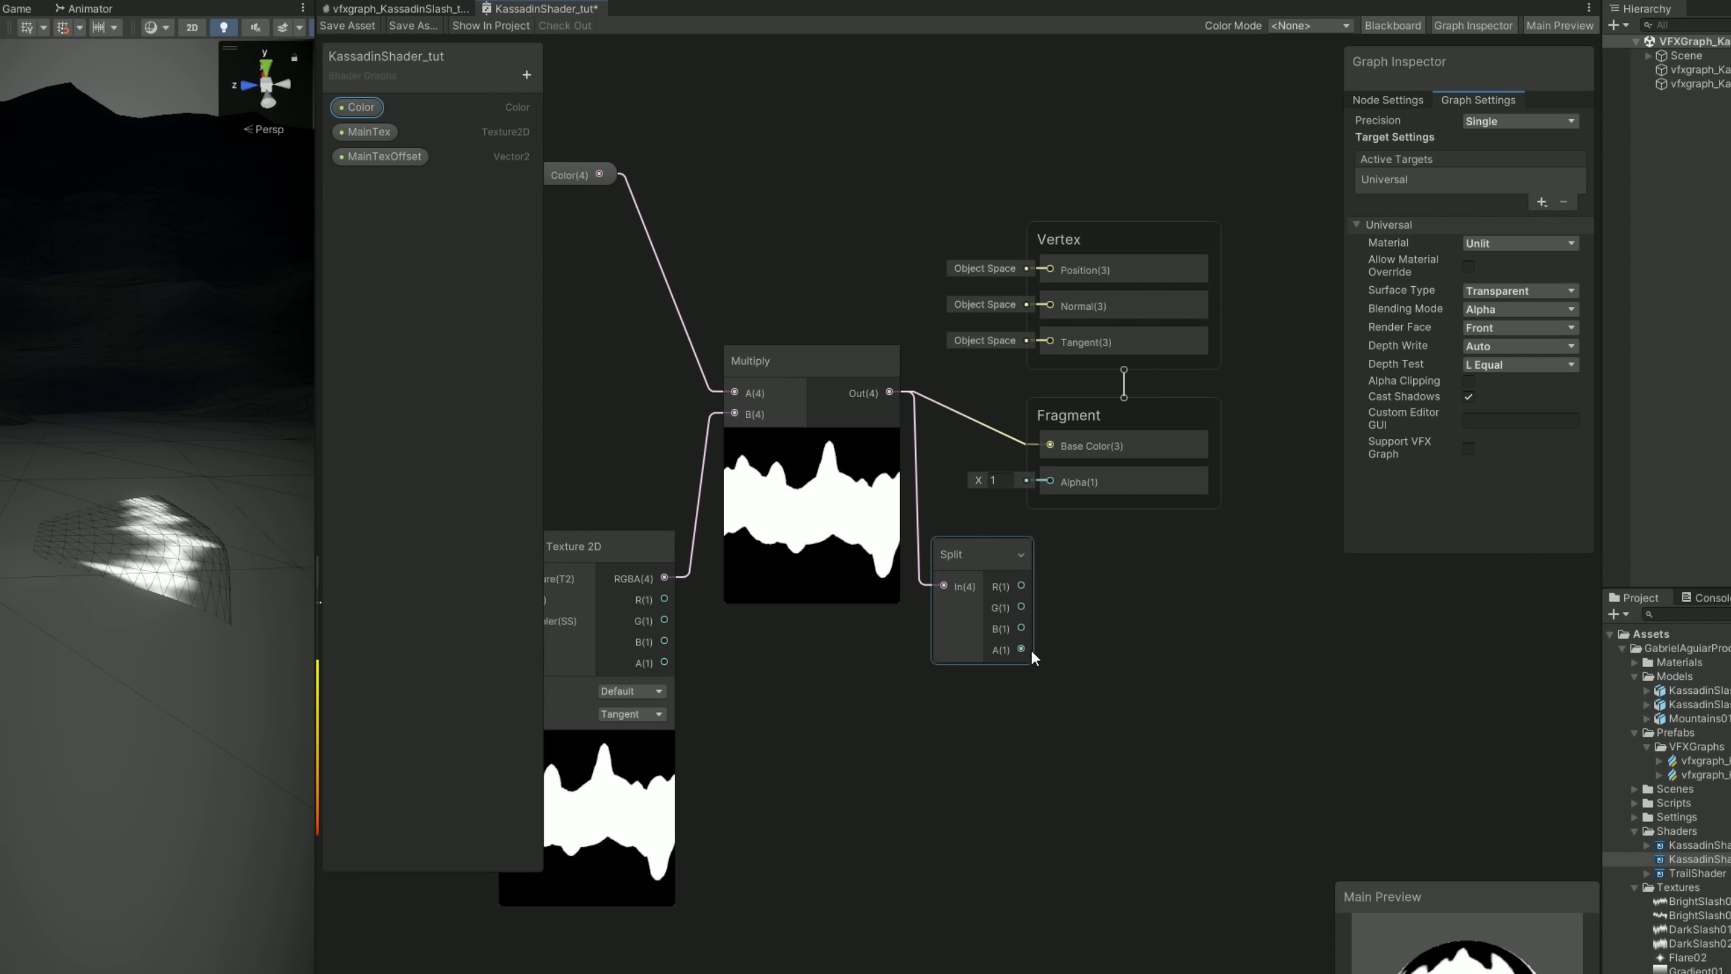
drag(1021, 648, 1050, 480)
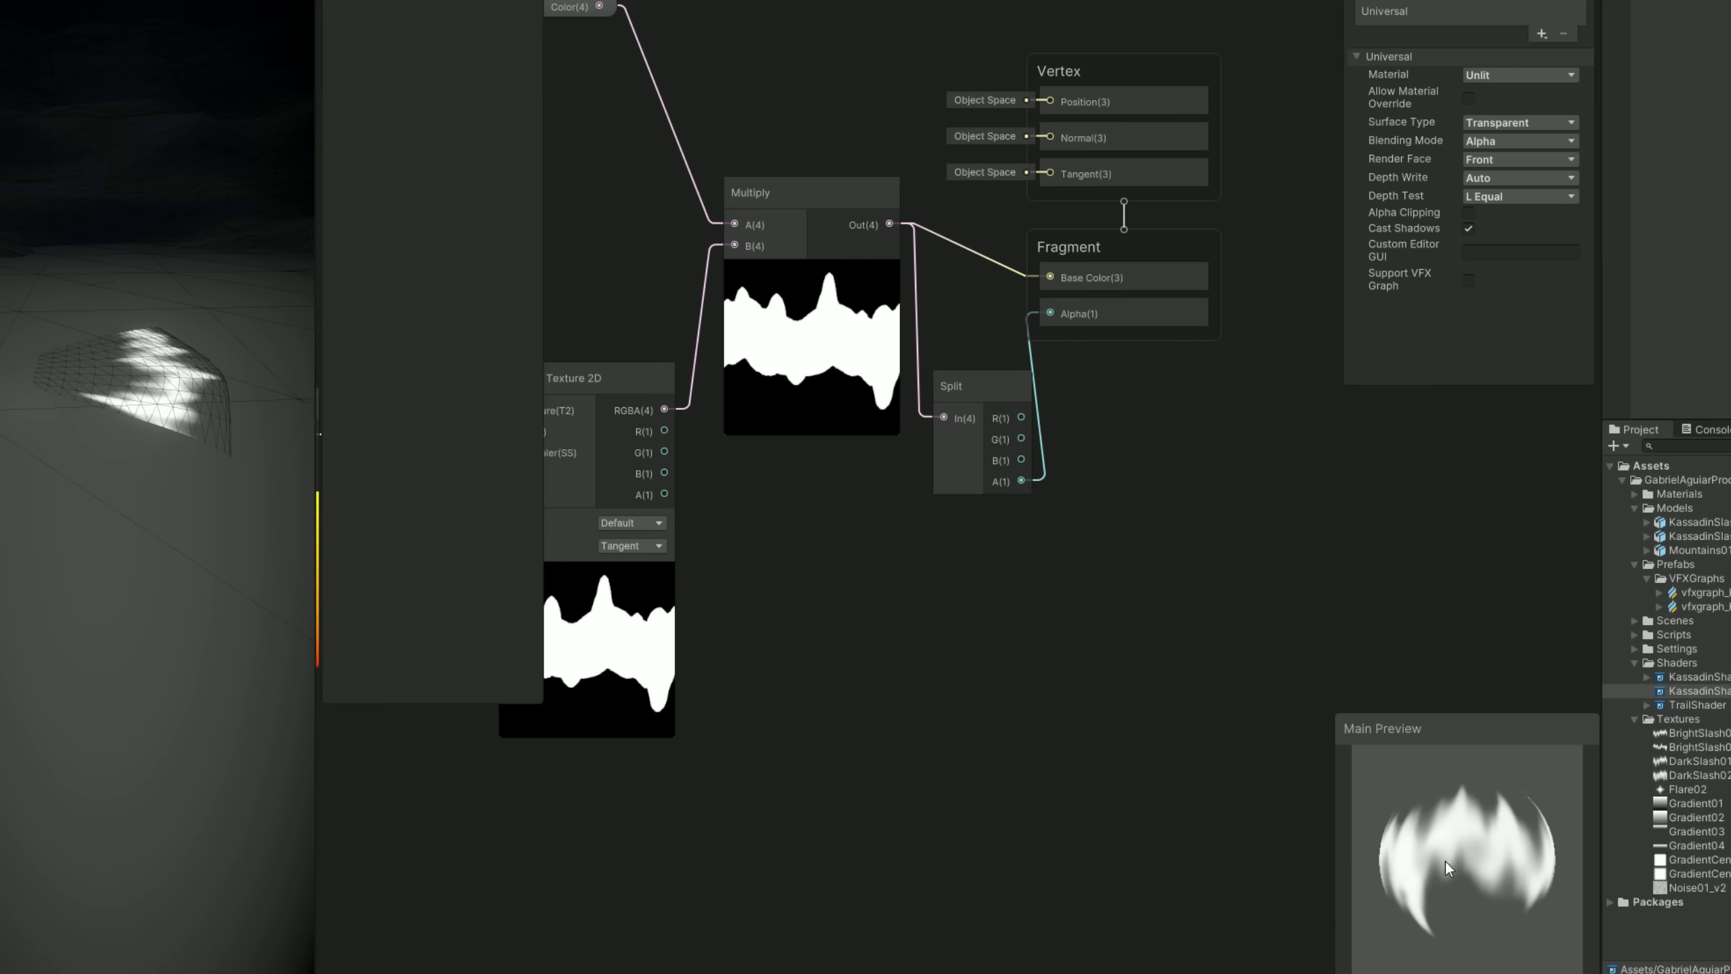
drag(1444, 861, 1375, 776)
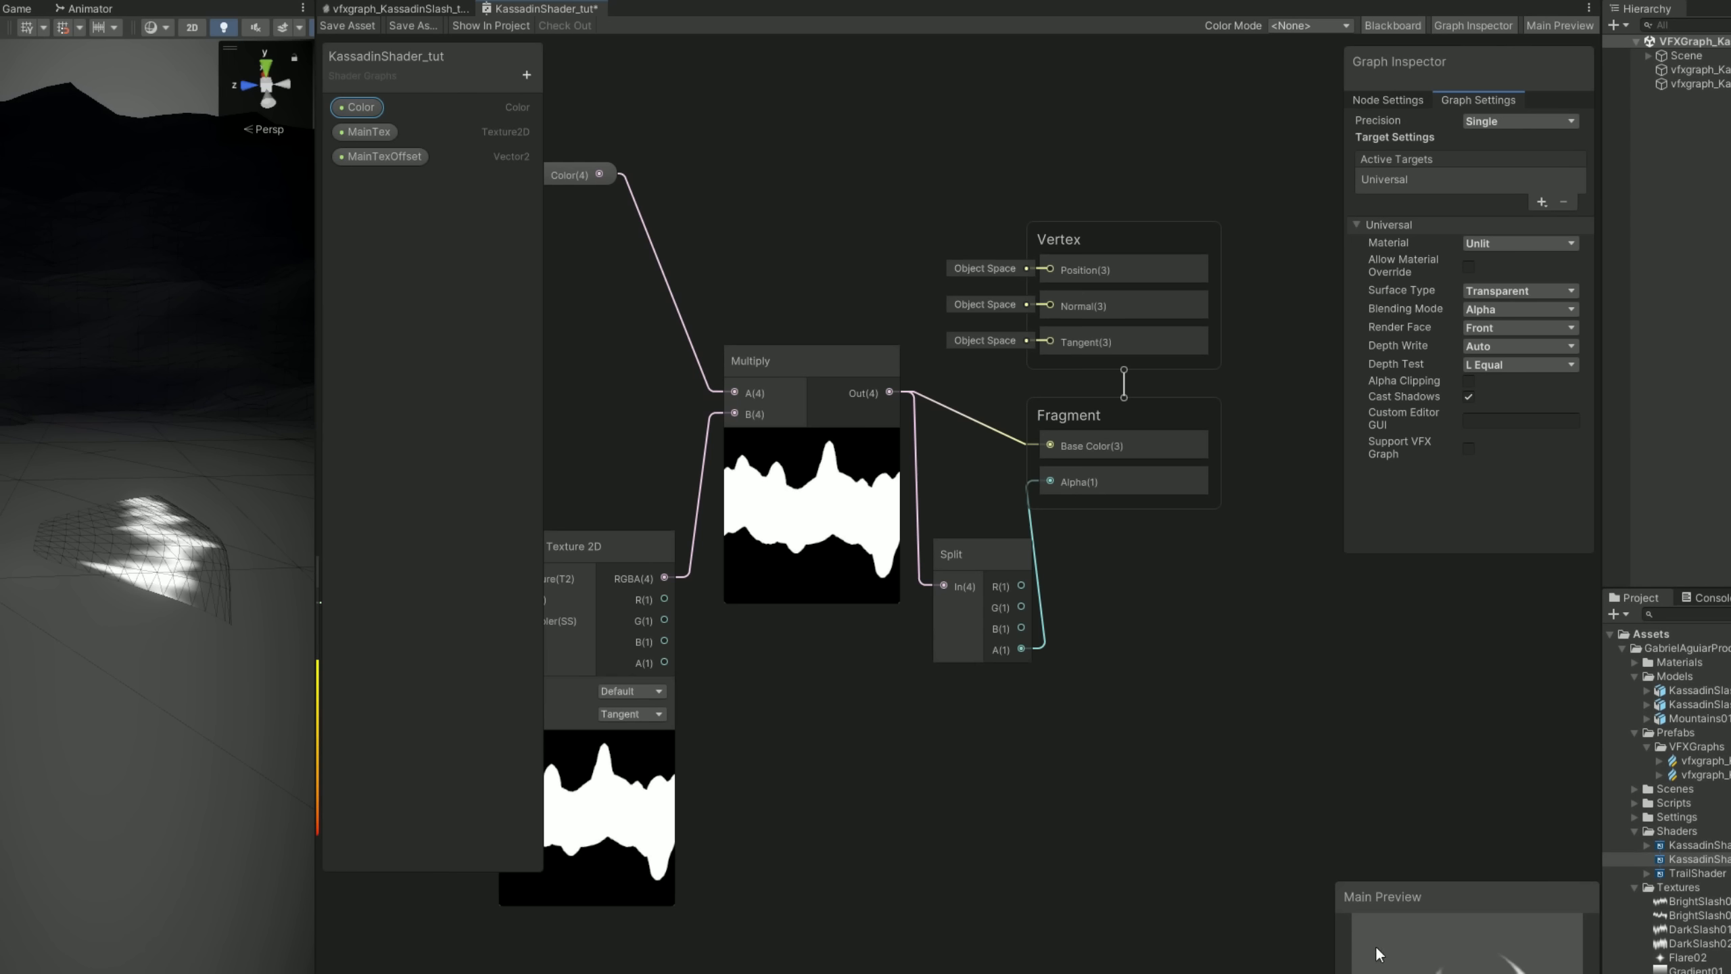
drag(1228, 361, 1119, 55)
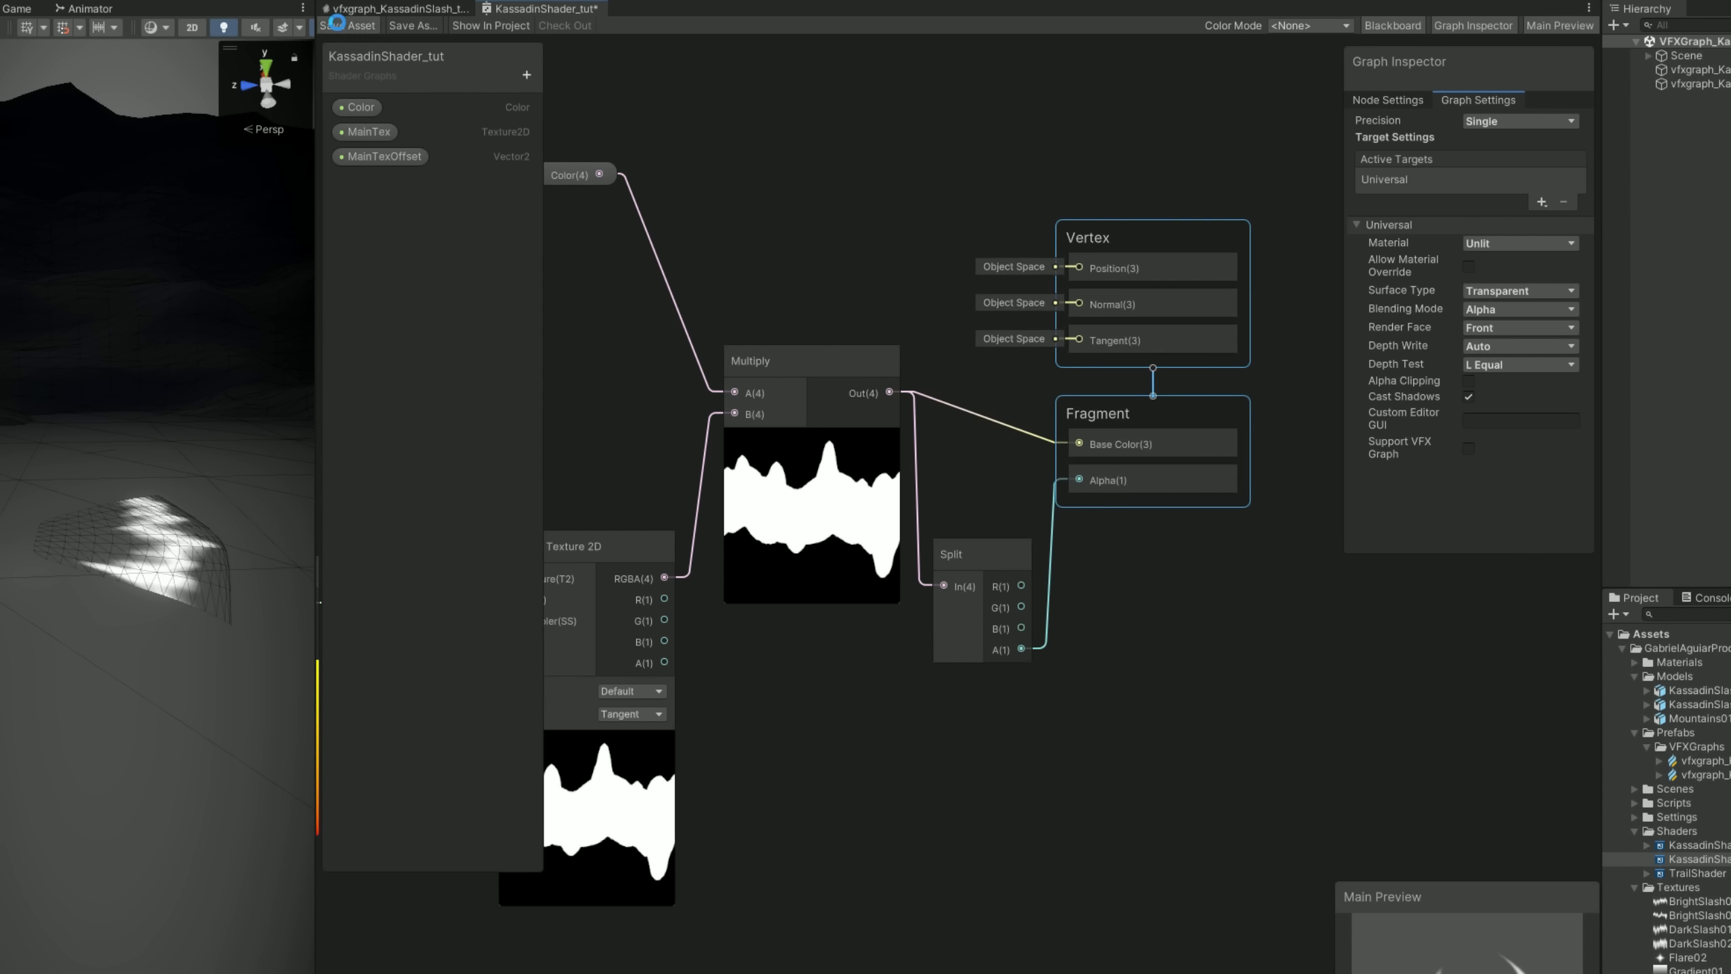
- Return to the vfxgraph_KassadinSlash_tut graph and inspect the Shader Graph setting of the Output Particle Mesh
click(373, 10)
middle_drag(727, 553, 779, 482)
scroll(1077, 479, up, 2)
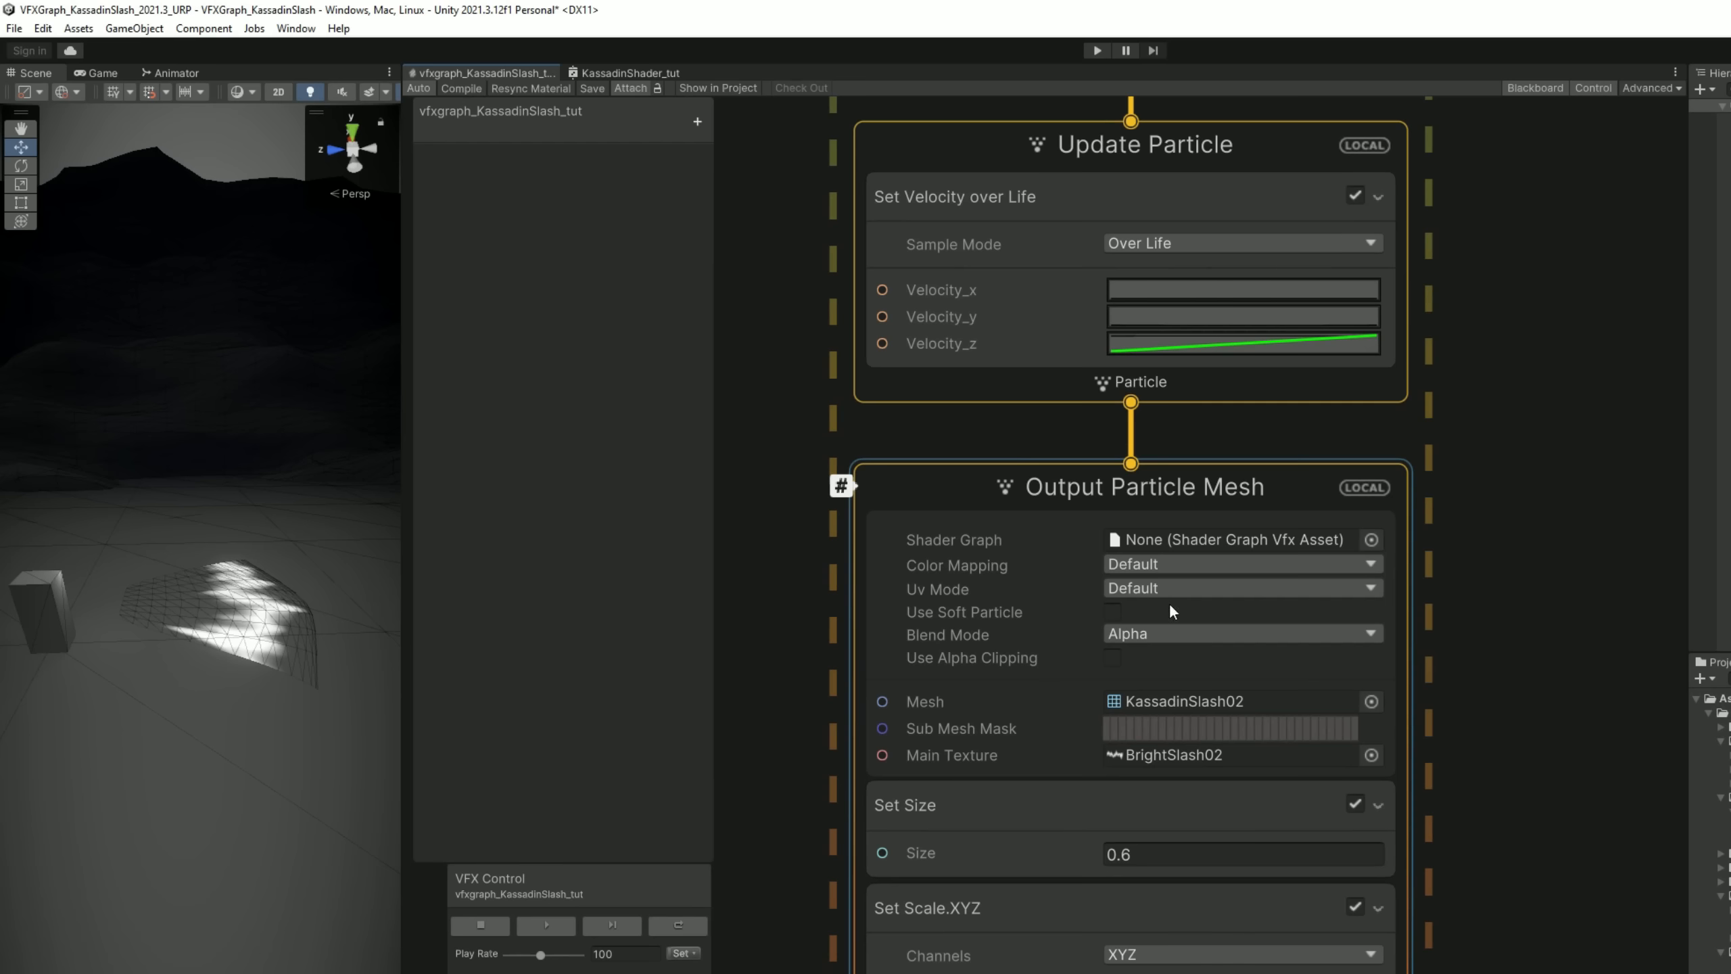
click(1279, 475)
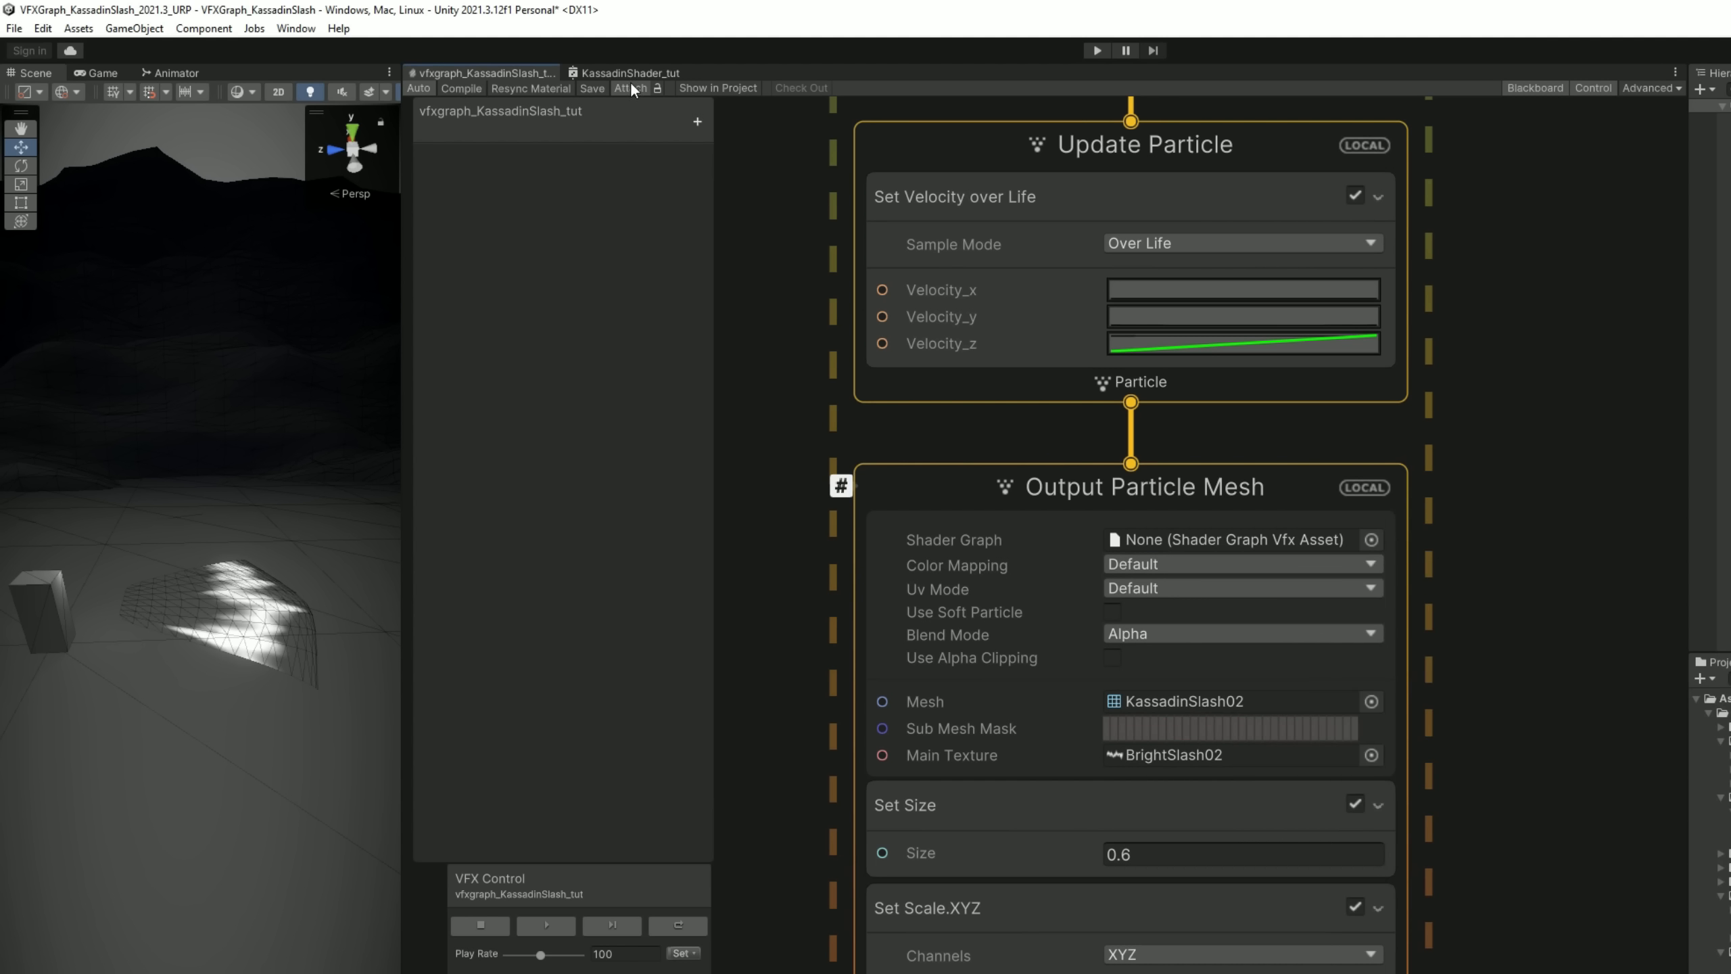
- Assign the KassadinShader_tut shader graph to the Output Particle Mesh context of the vfxgraph_KassadinSlash_tut graph
click(640, 73)
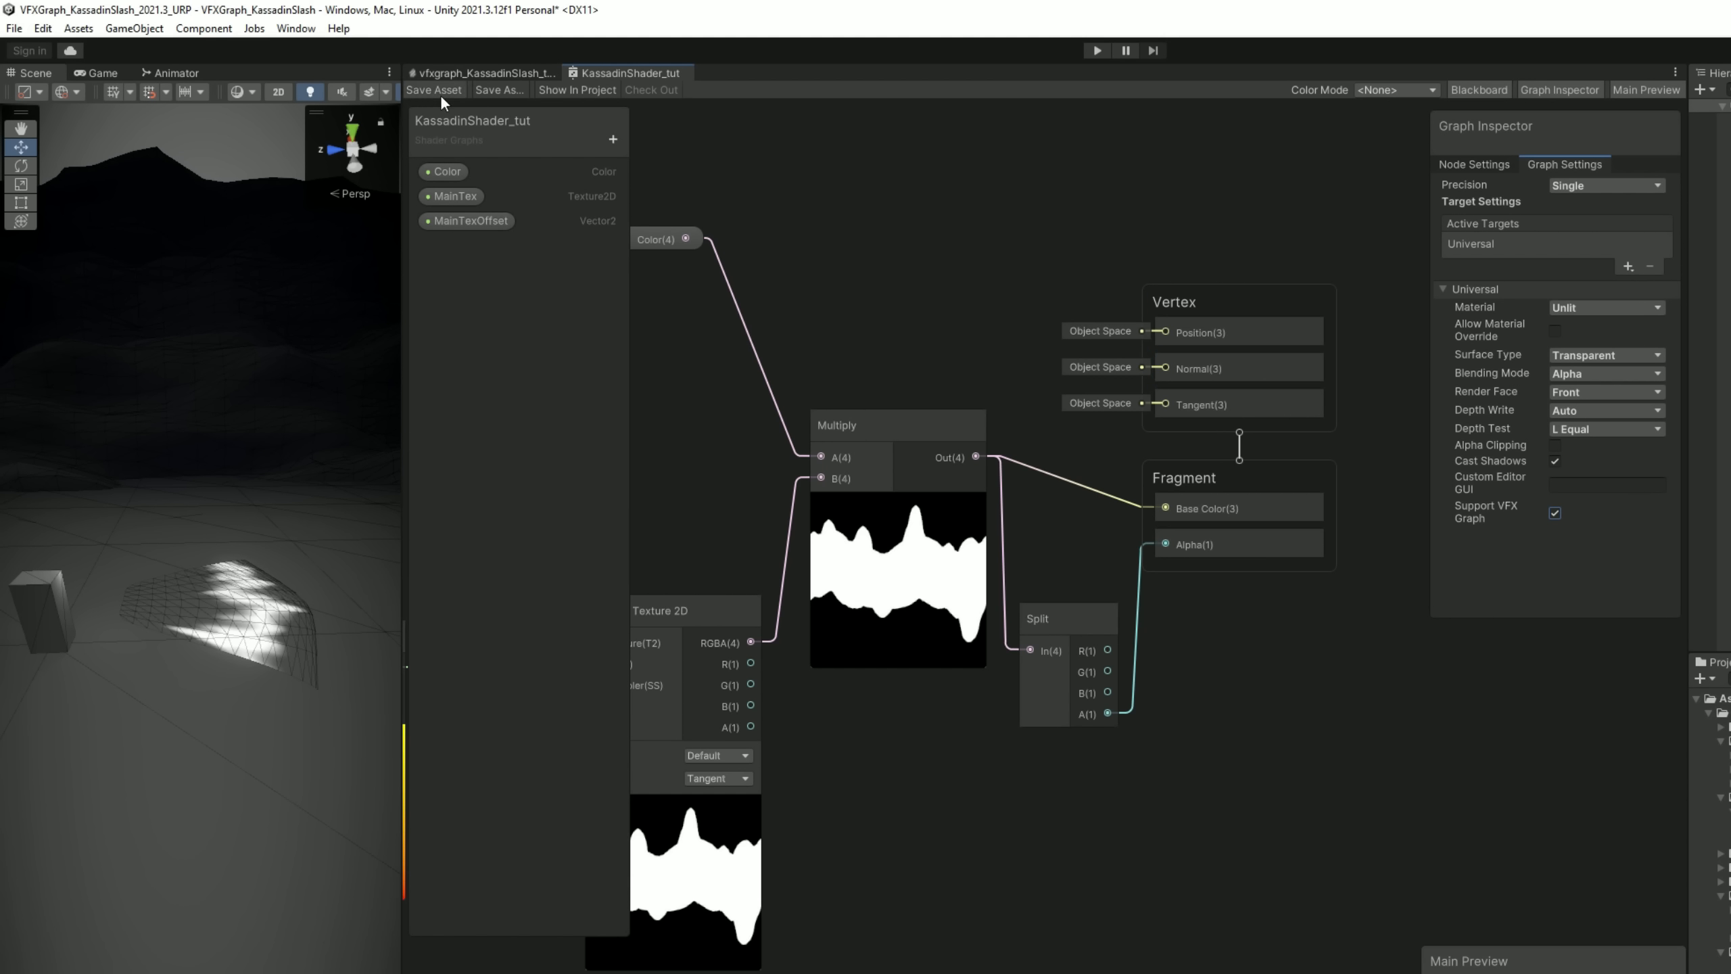
click(470, 73)
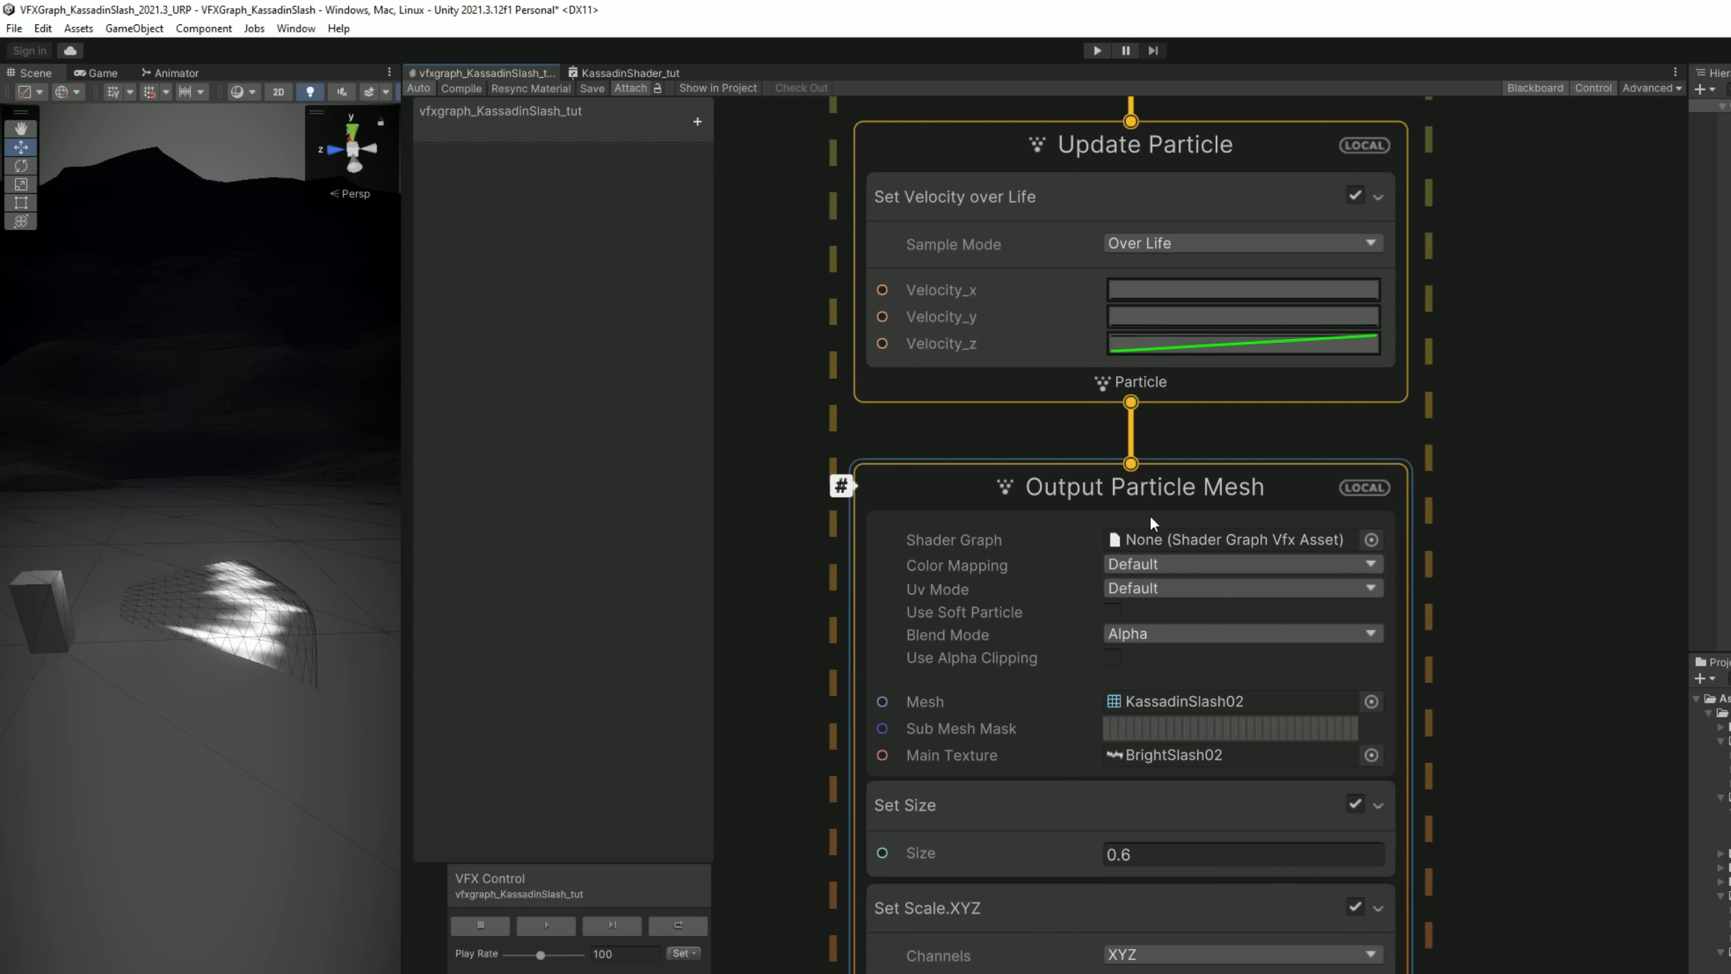
click(1370, 539)
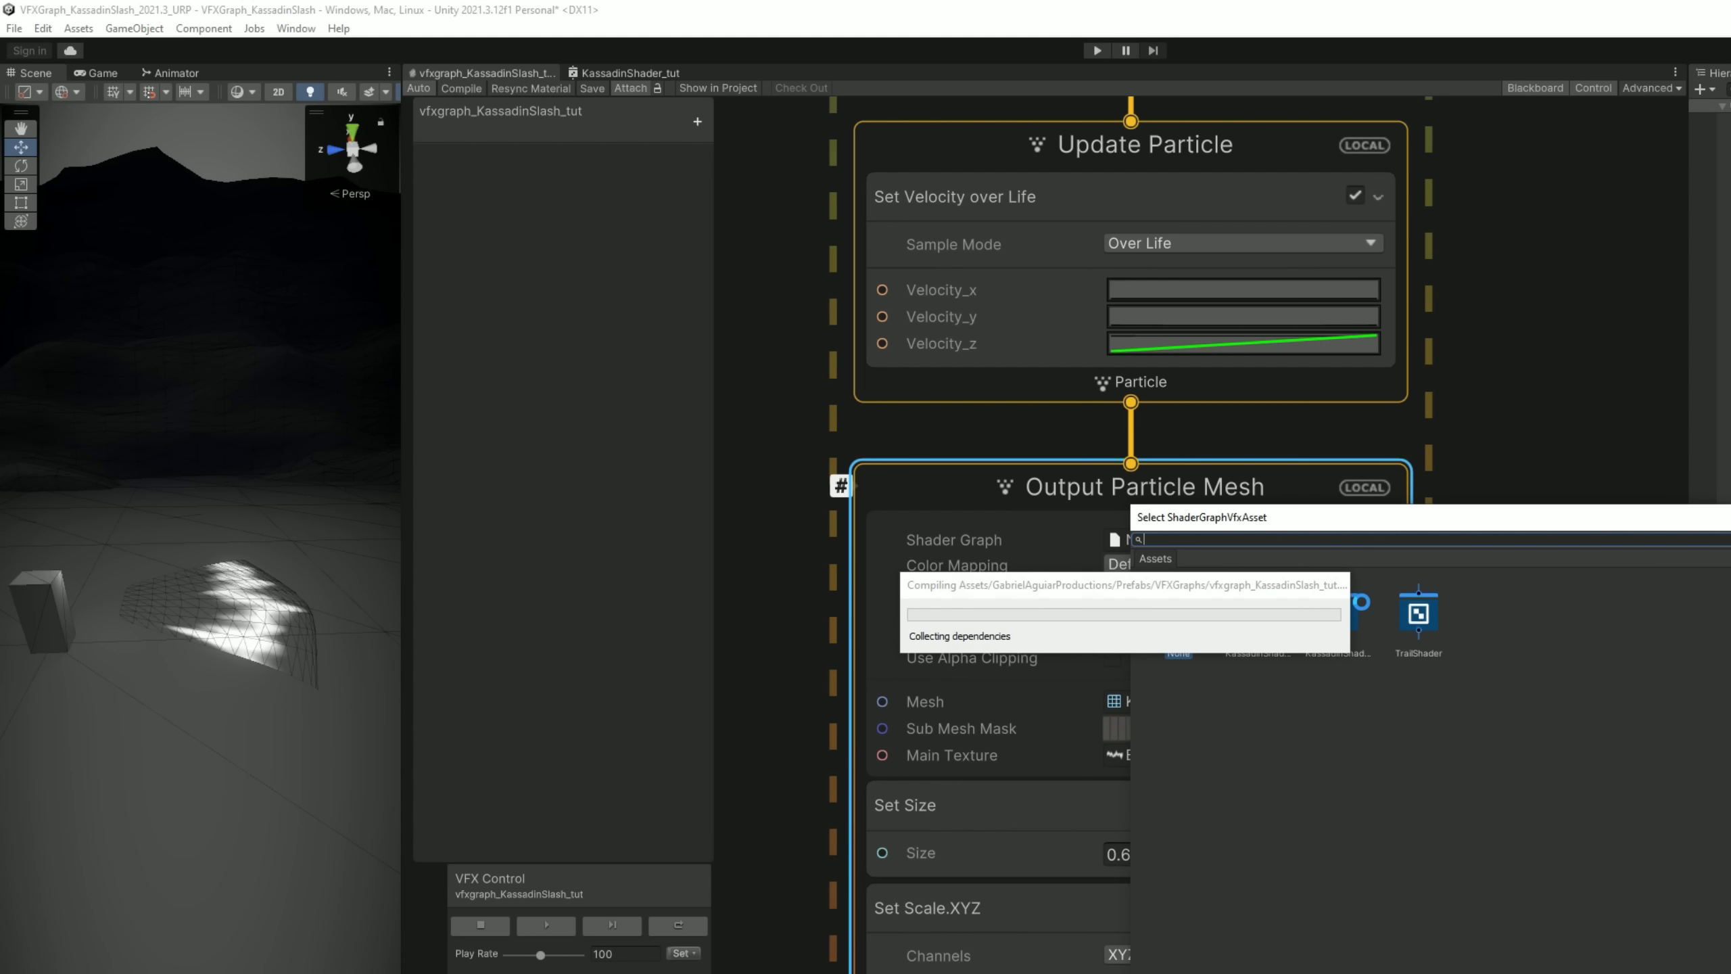
click(1338, 613)
click(1339, 617)
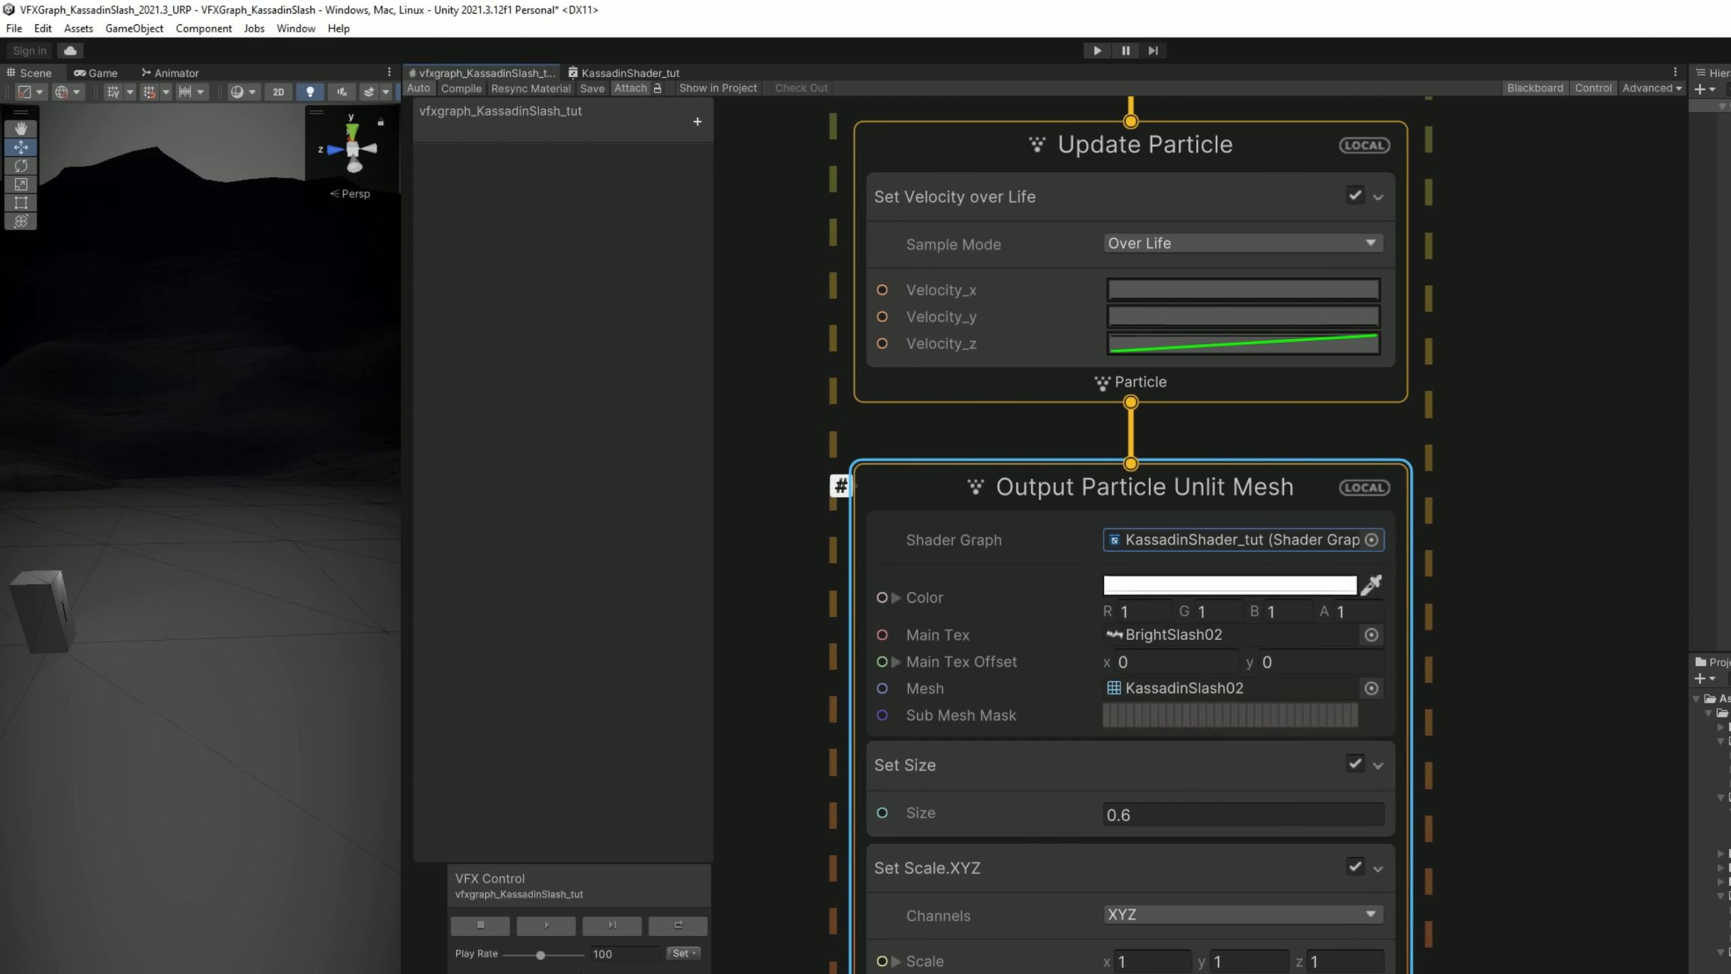
- Play the effect, pause it while the slash is visible, and widen the Scene view beside the graph
click(546, 925)
drag(401, 691, 924, 665)
click(1068, 925)
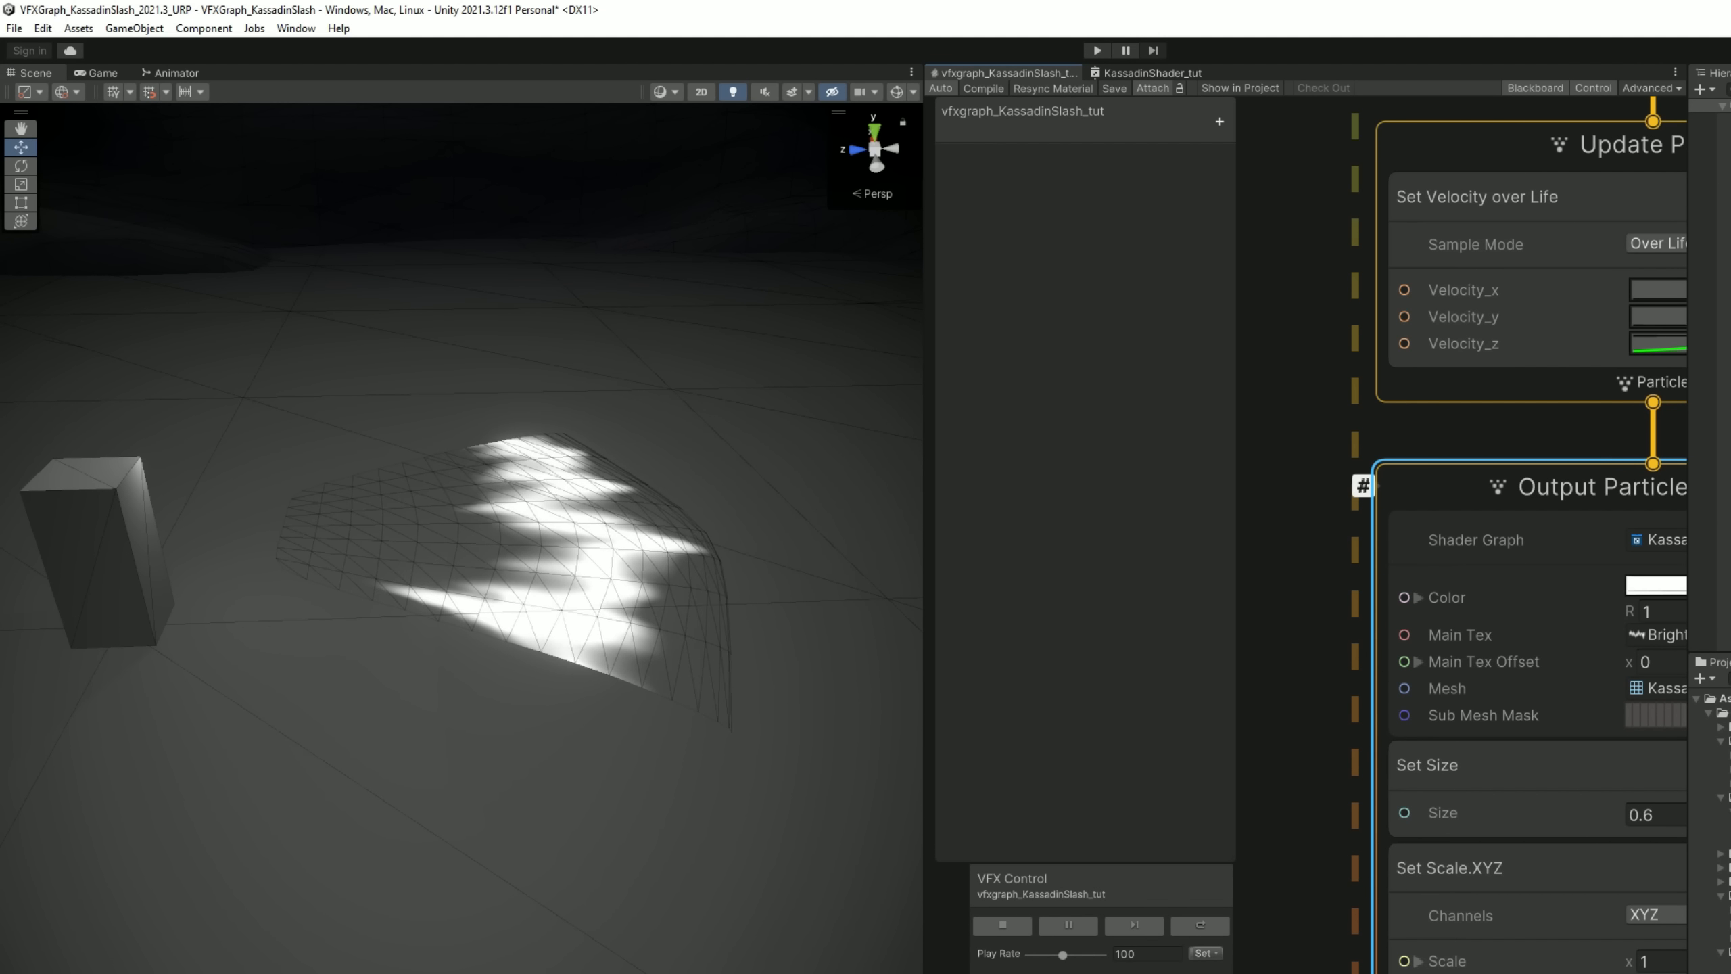
middle_drag(1164, 725, 1077, 696)
drag(925, 671, 695, 658)
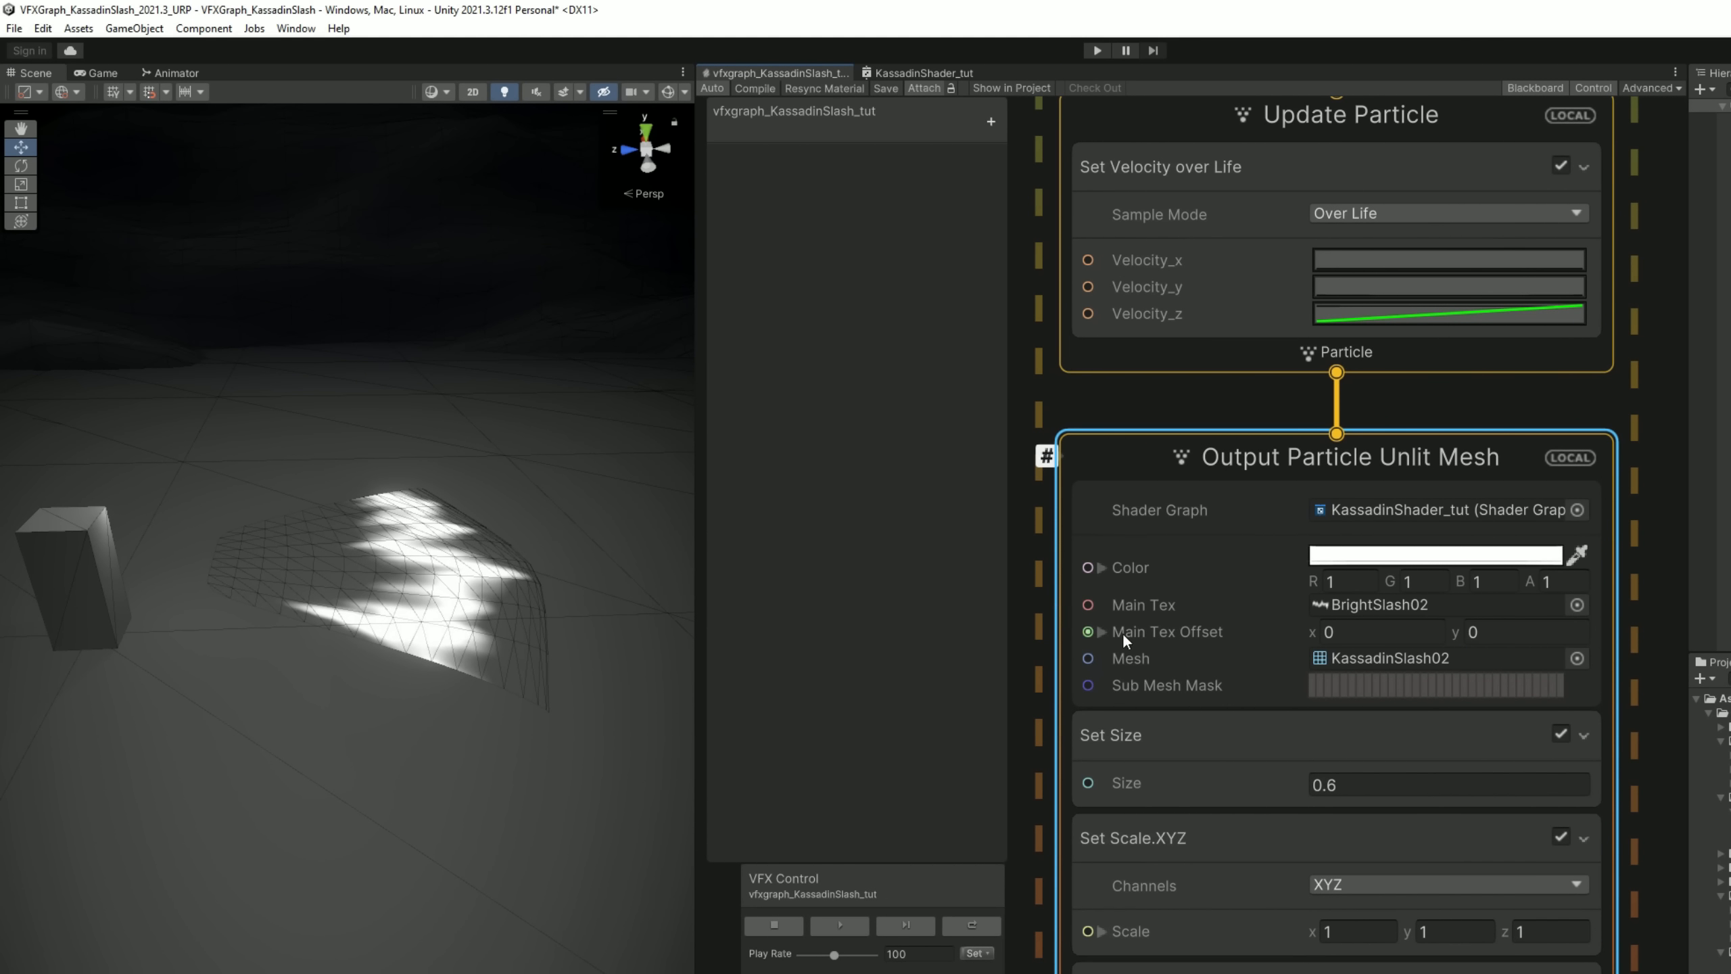
- Expand Main Tex Offset on the output context, try different Y offsets on the slash, and set Y back to 0
click(1103, 632)
middle_drag(1107, 633, 1178, 567)
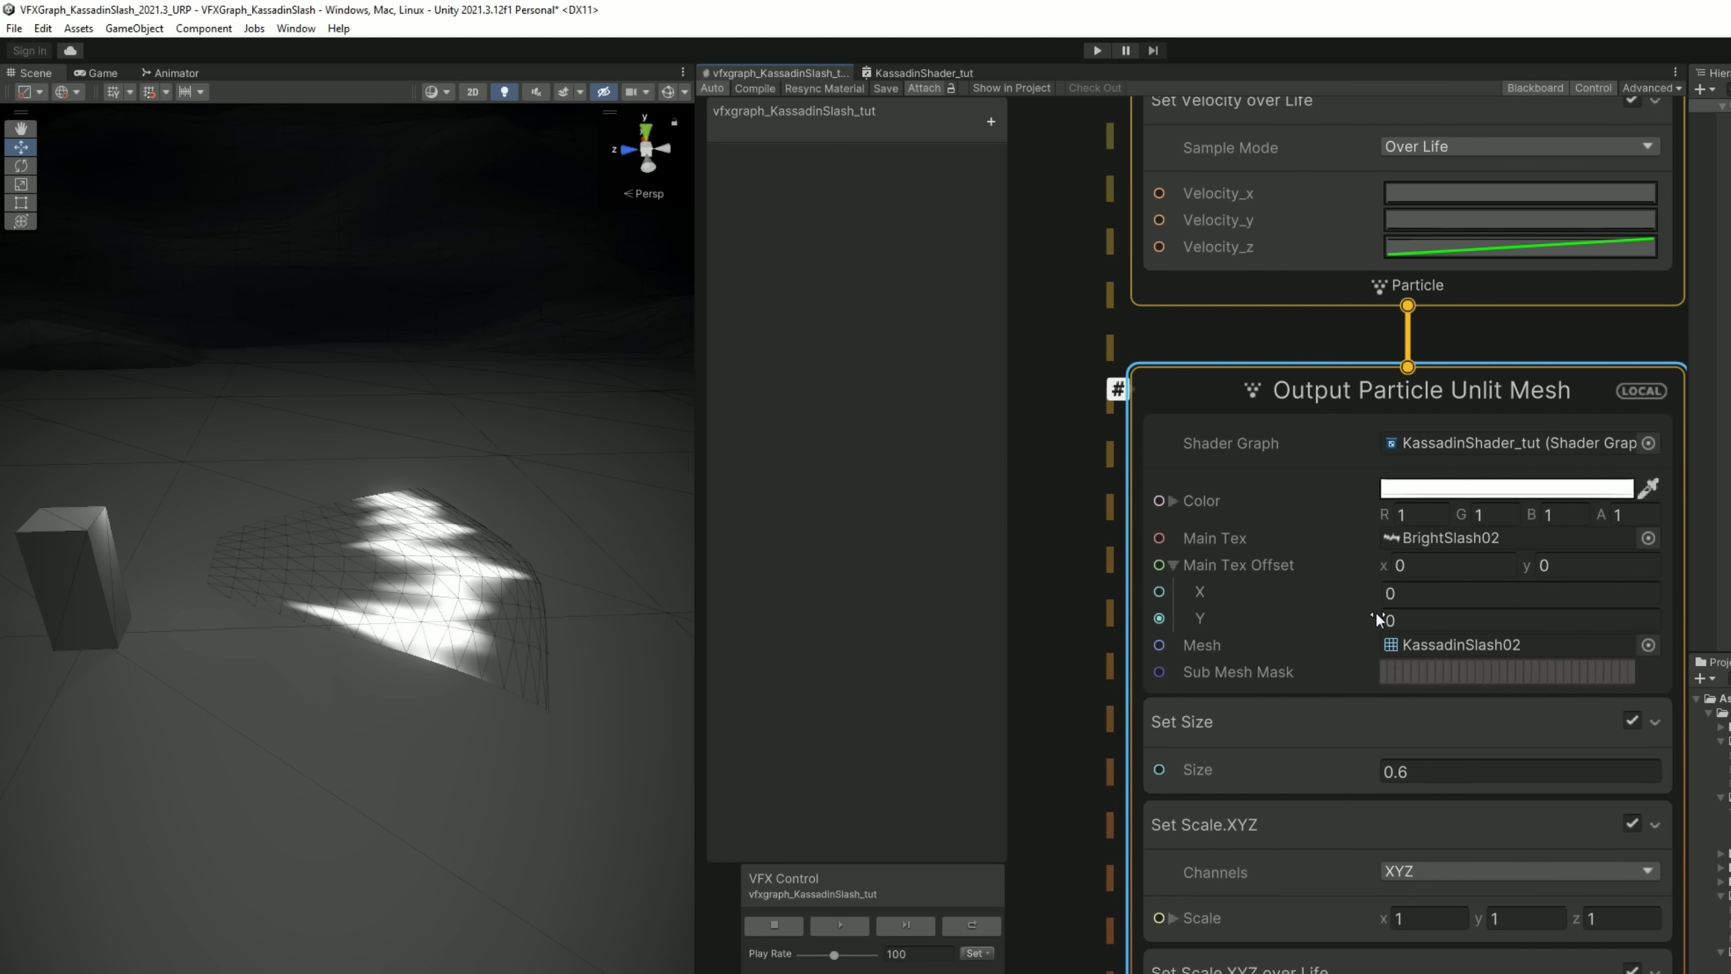
drag(1373, 616, 1391, 605)
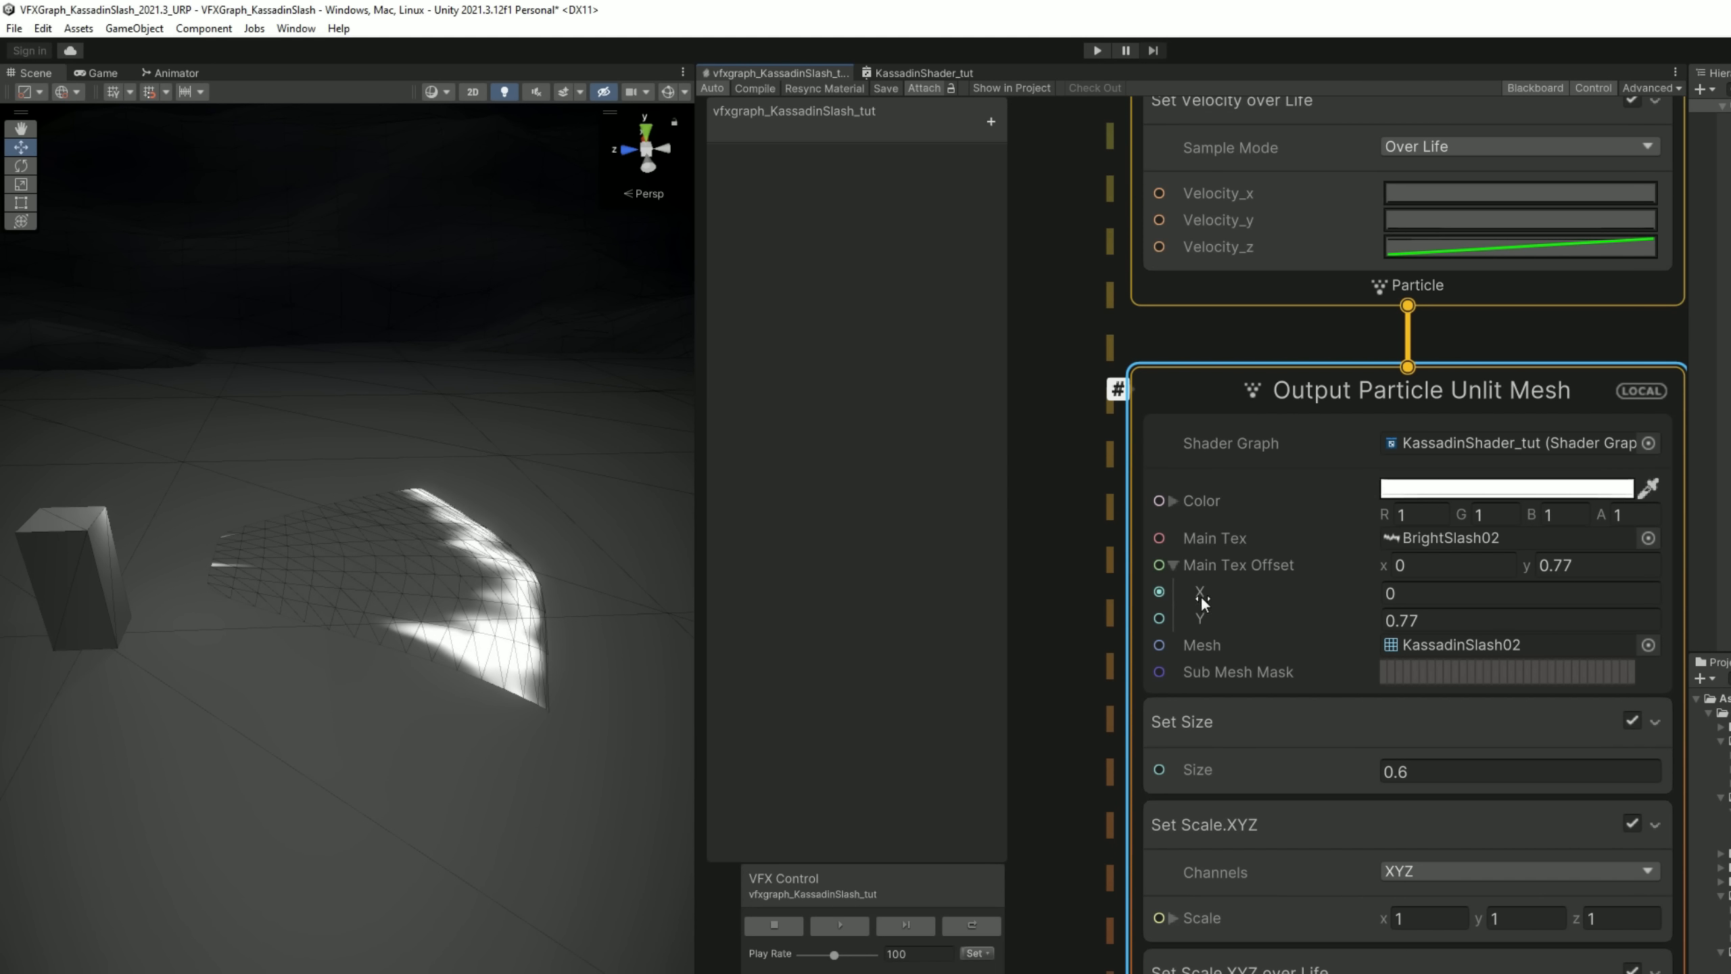
drag(1381, 623, 1266, 613)
click(1435, 612)
text(0)
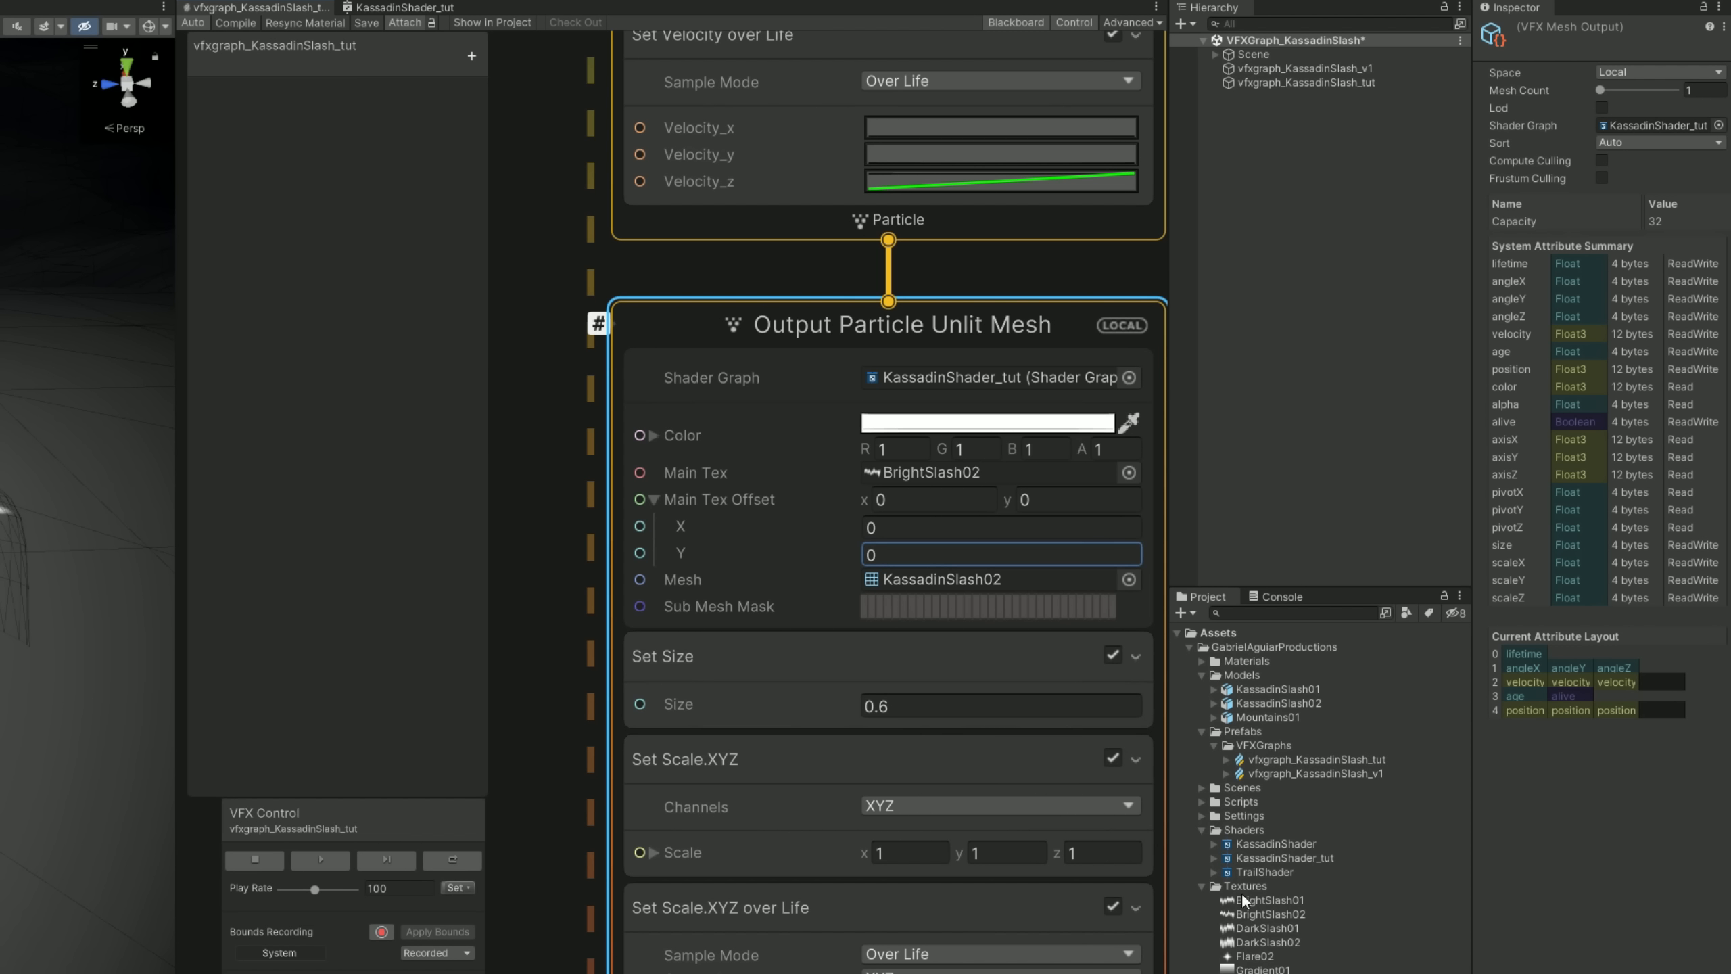
- Set the BrightSlash02 texture's Wrap Mode to Clamp, apply it, and test the Main Tex Offset Y on the slash again
click(1281, 915)
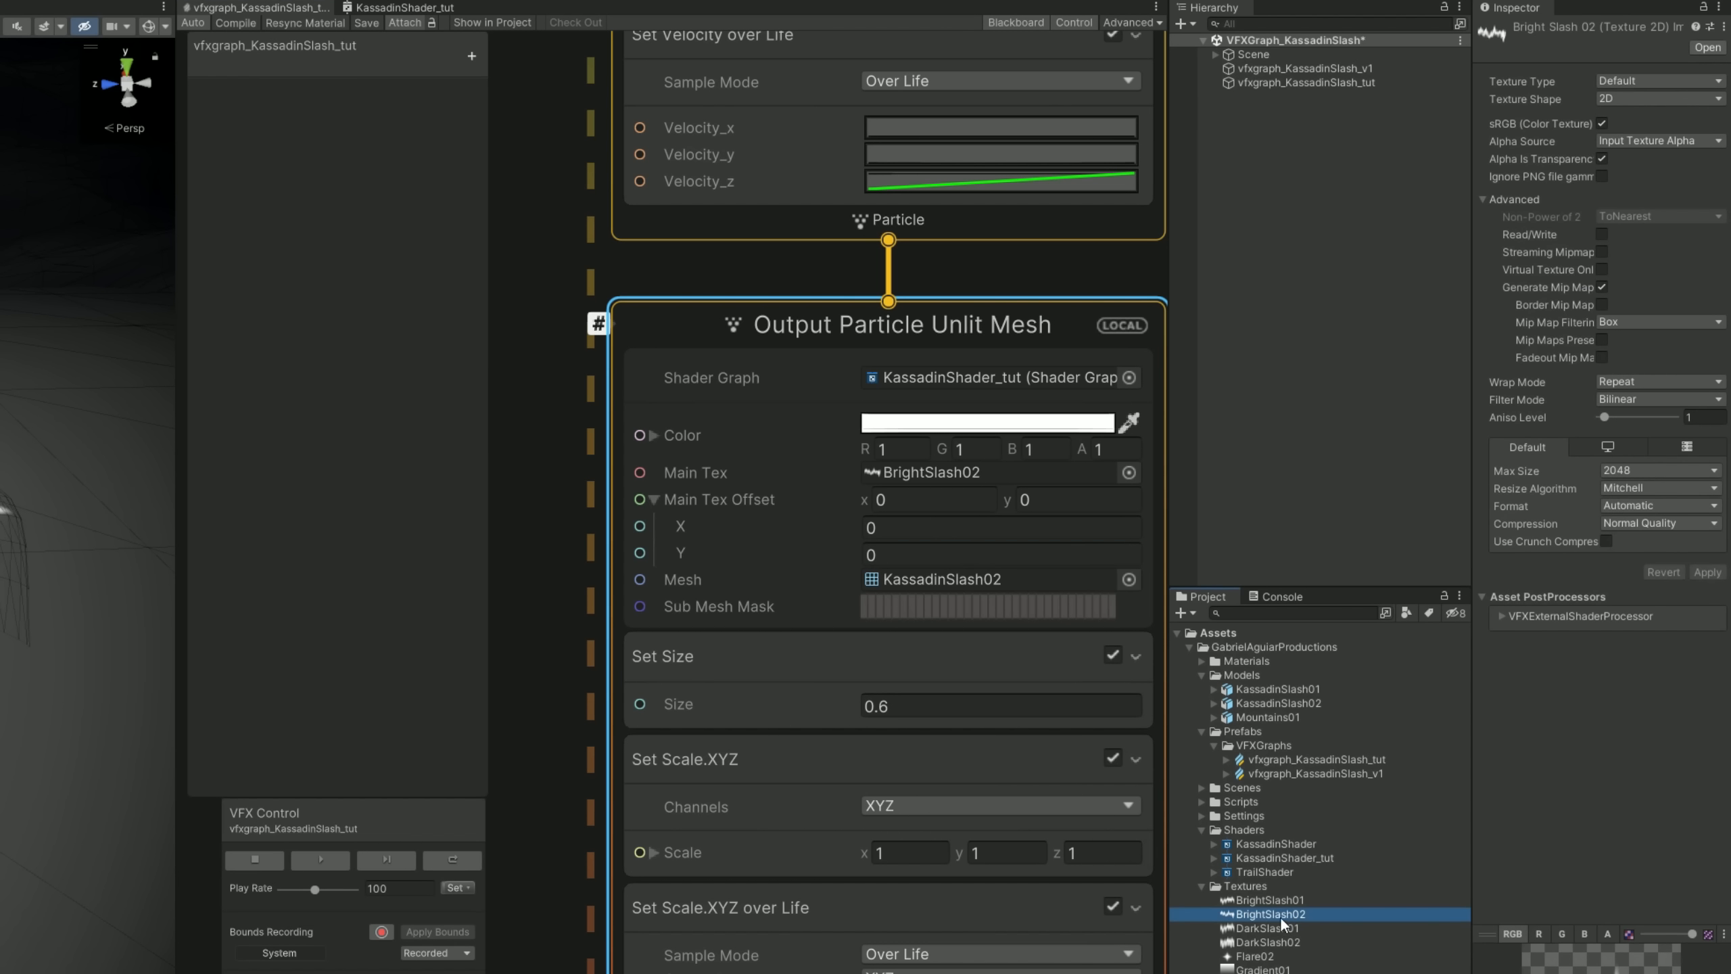
click(1634, 382)
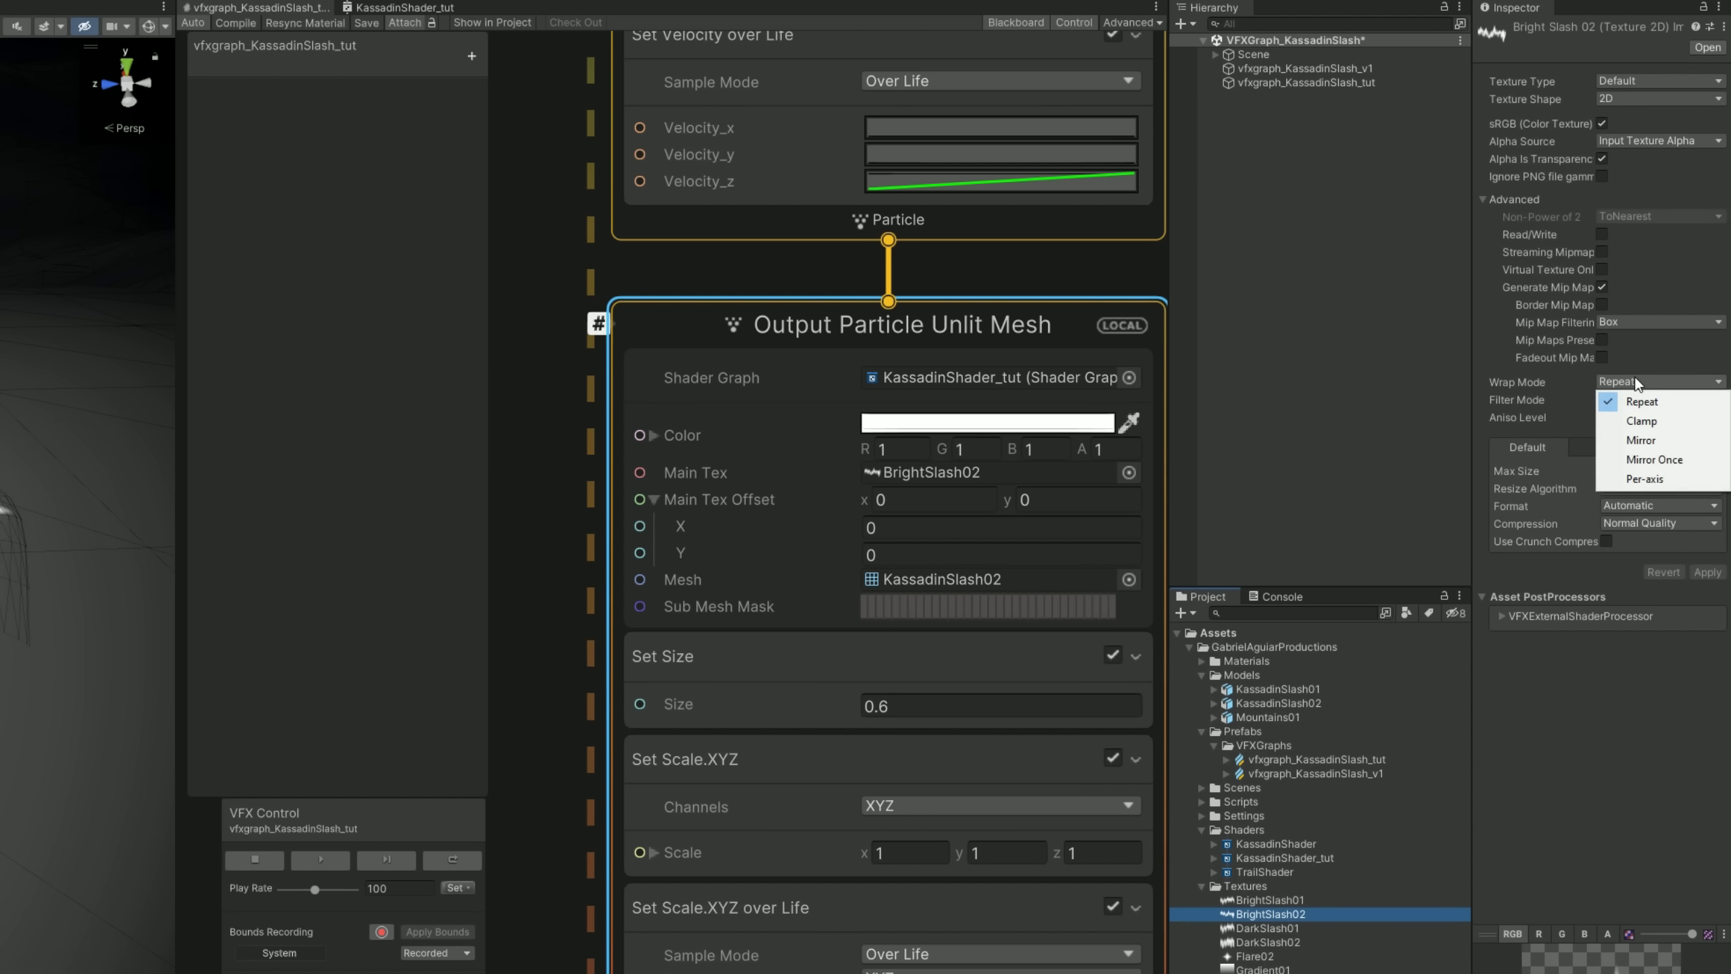
click(1642, 422)
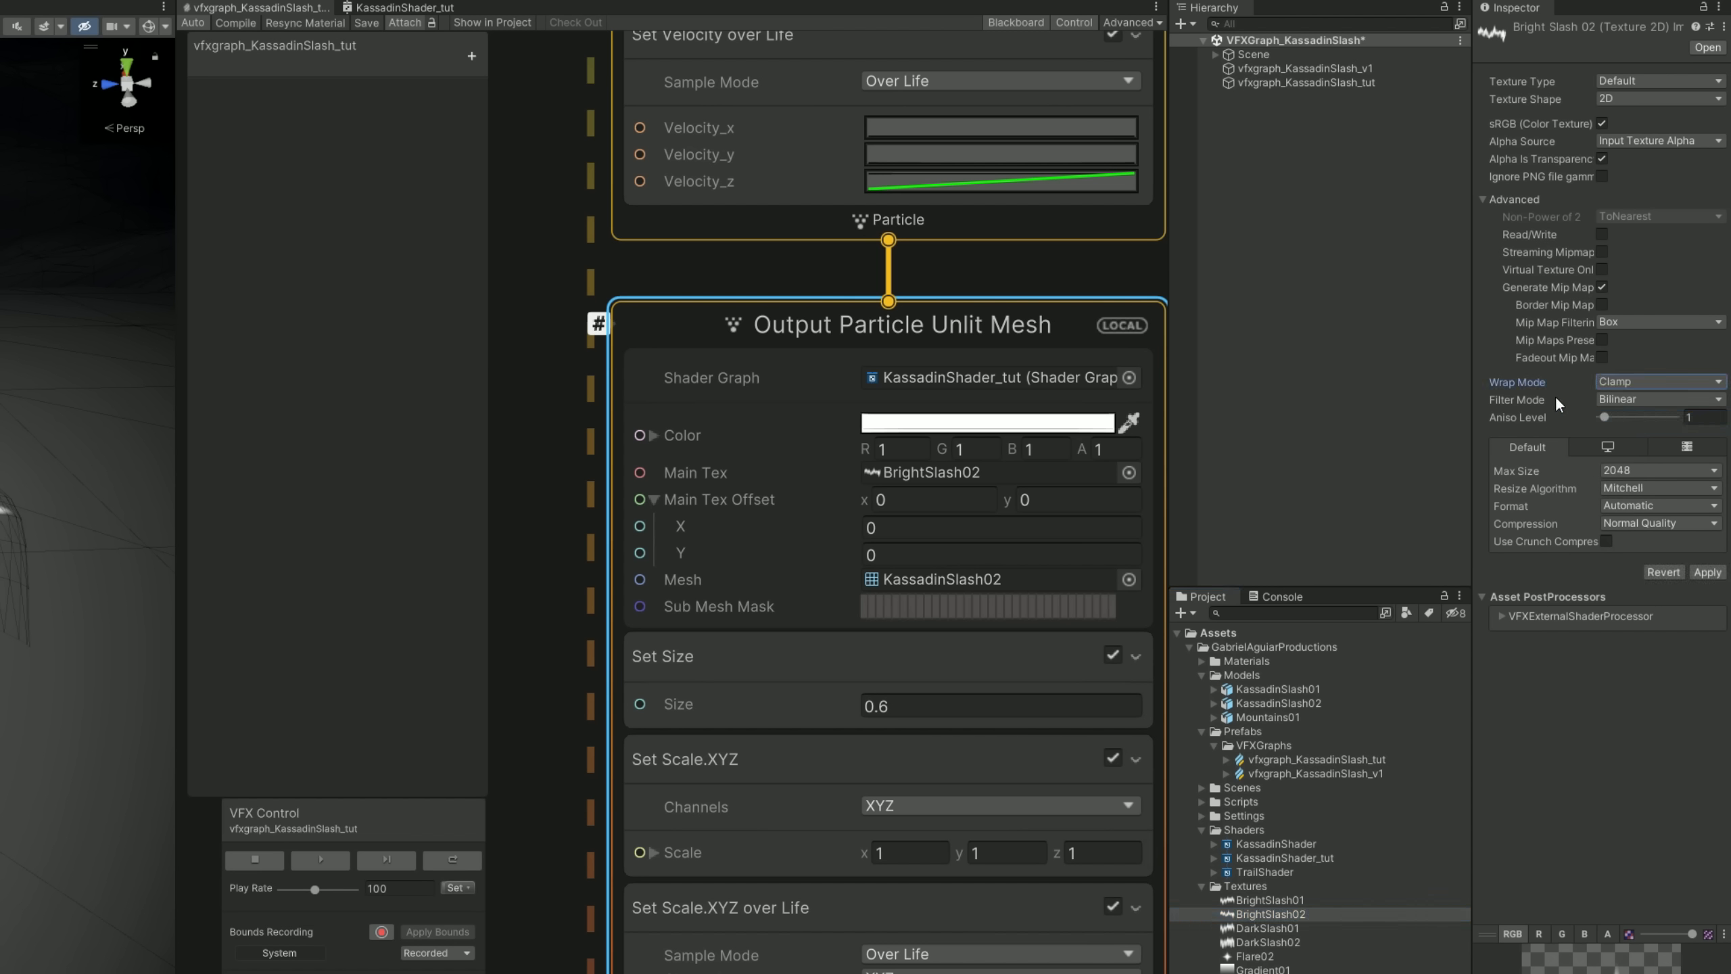
click(1707, 571)
click(871, 554)
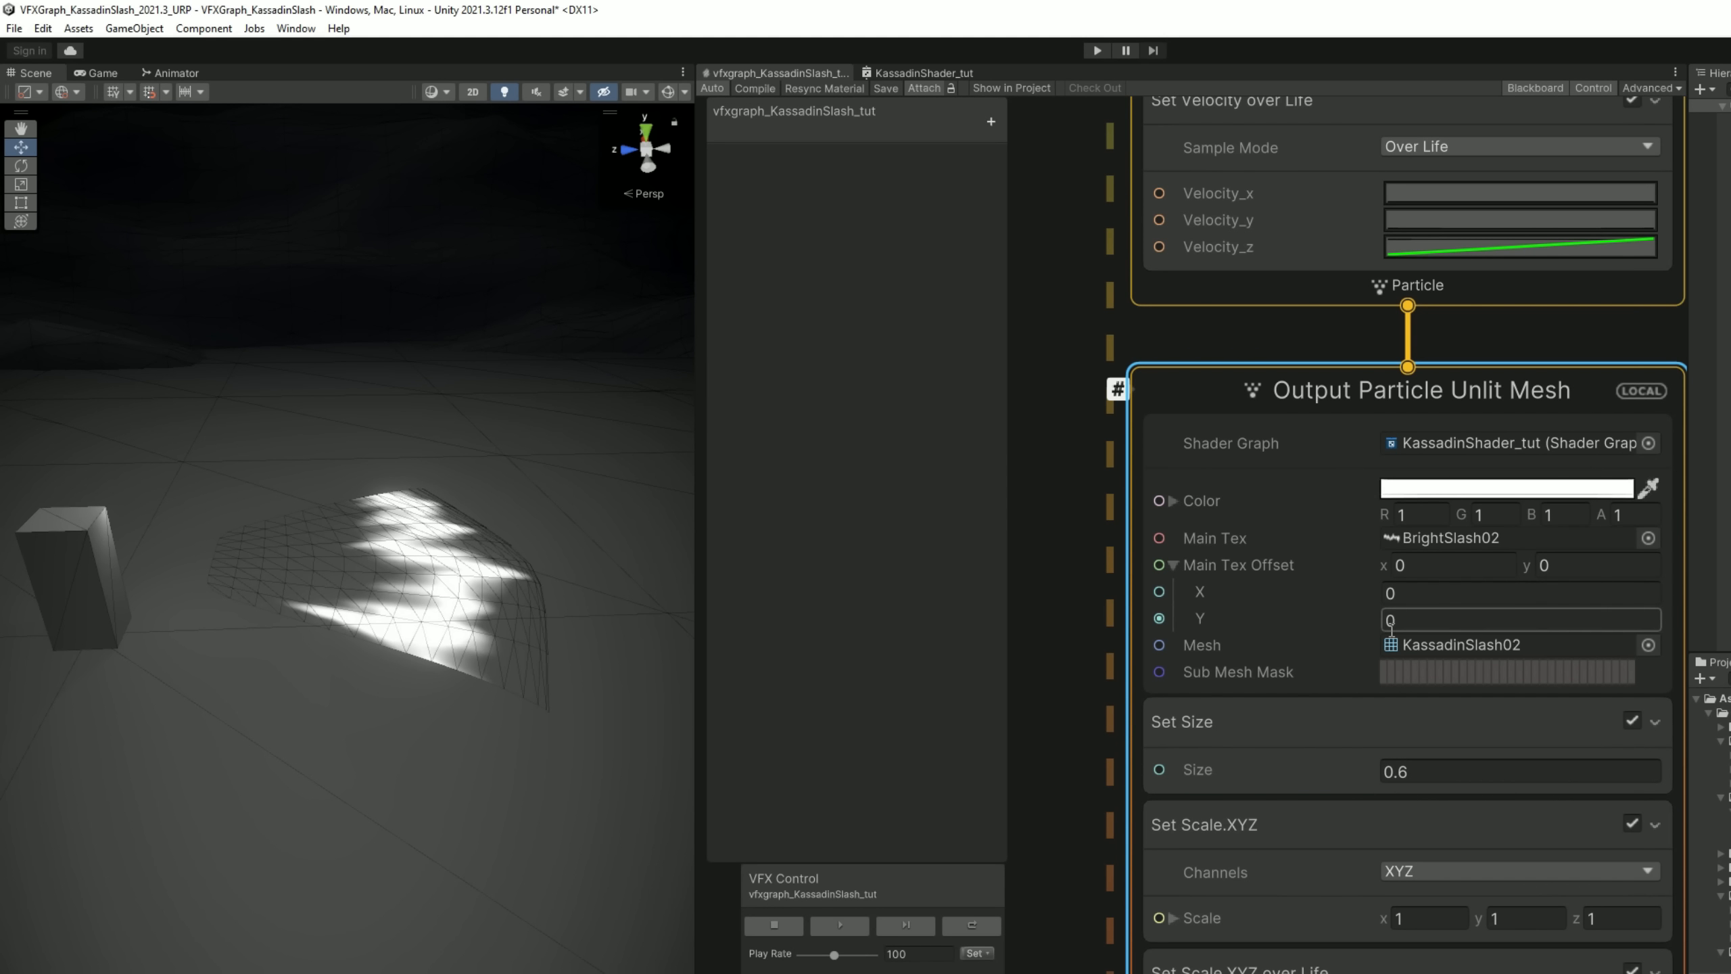
mouse_move(1378, 616)
mouse_down()
mouse_move(1404, 619)
mouse_move(1358, 620)
mouse_move(1412, 617)
mouse_up()
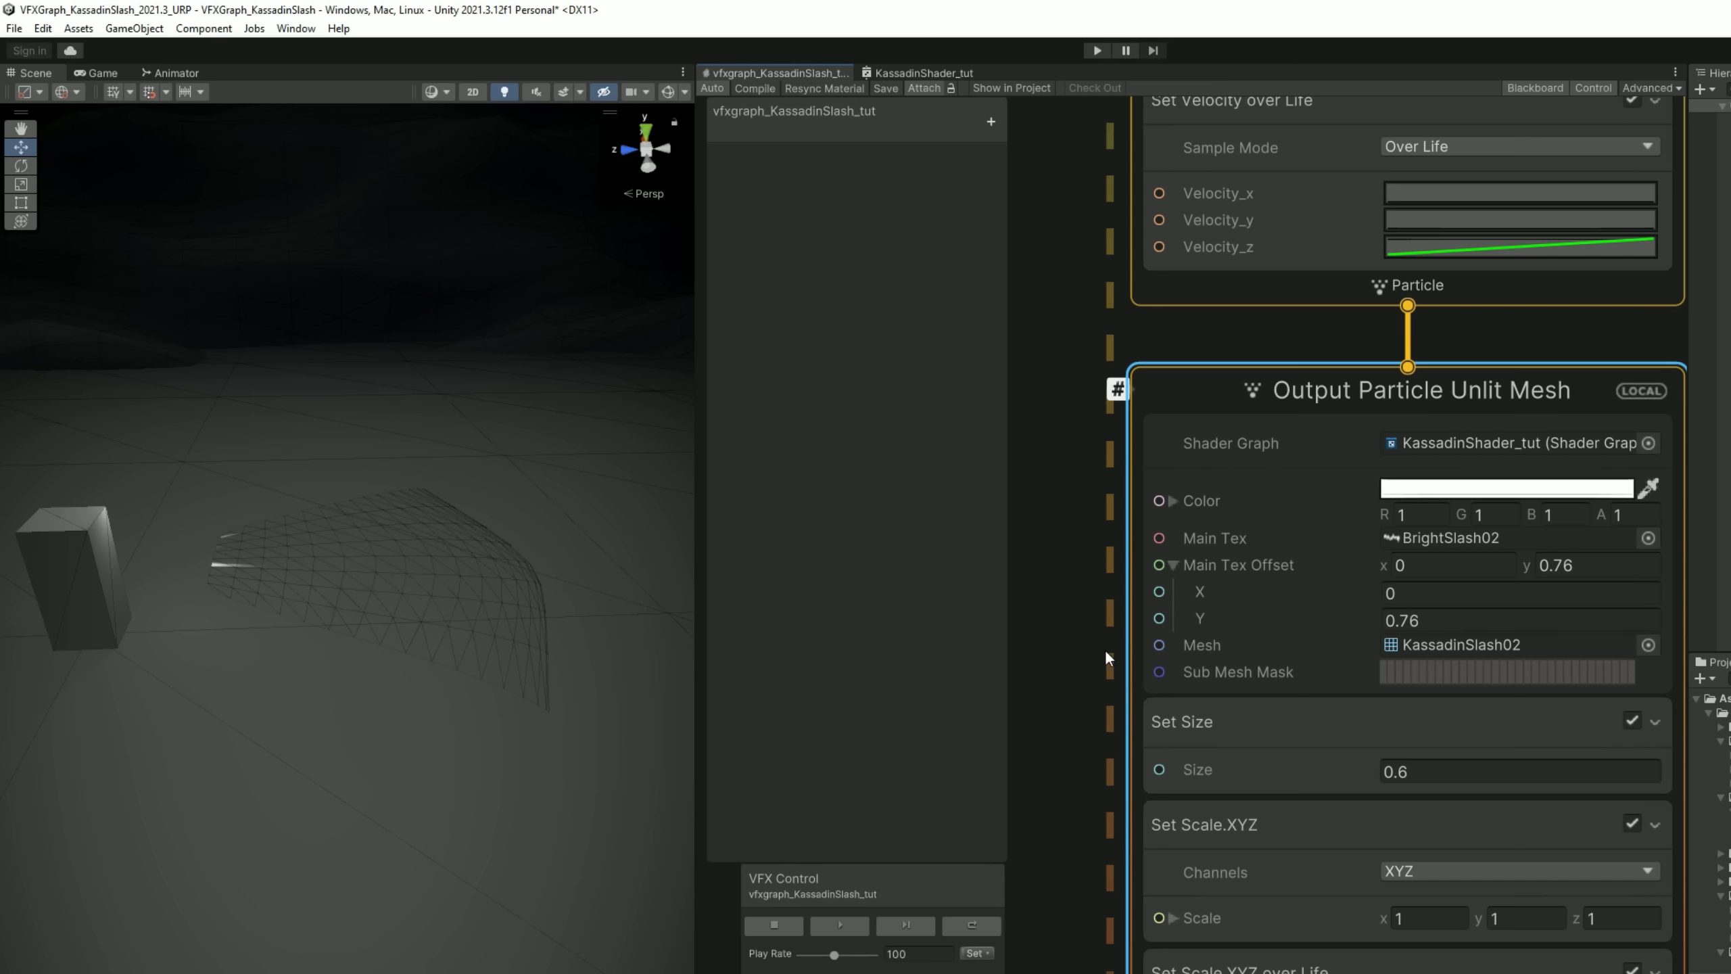
- Add a Sample Curve operator and place it beside the Output Particle Unlit Mesh context
middle_drag(1086, 644, 1128, 620)
scroll(1118, 614, down, 2)
key(space)
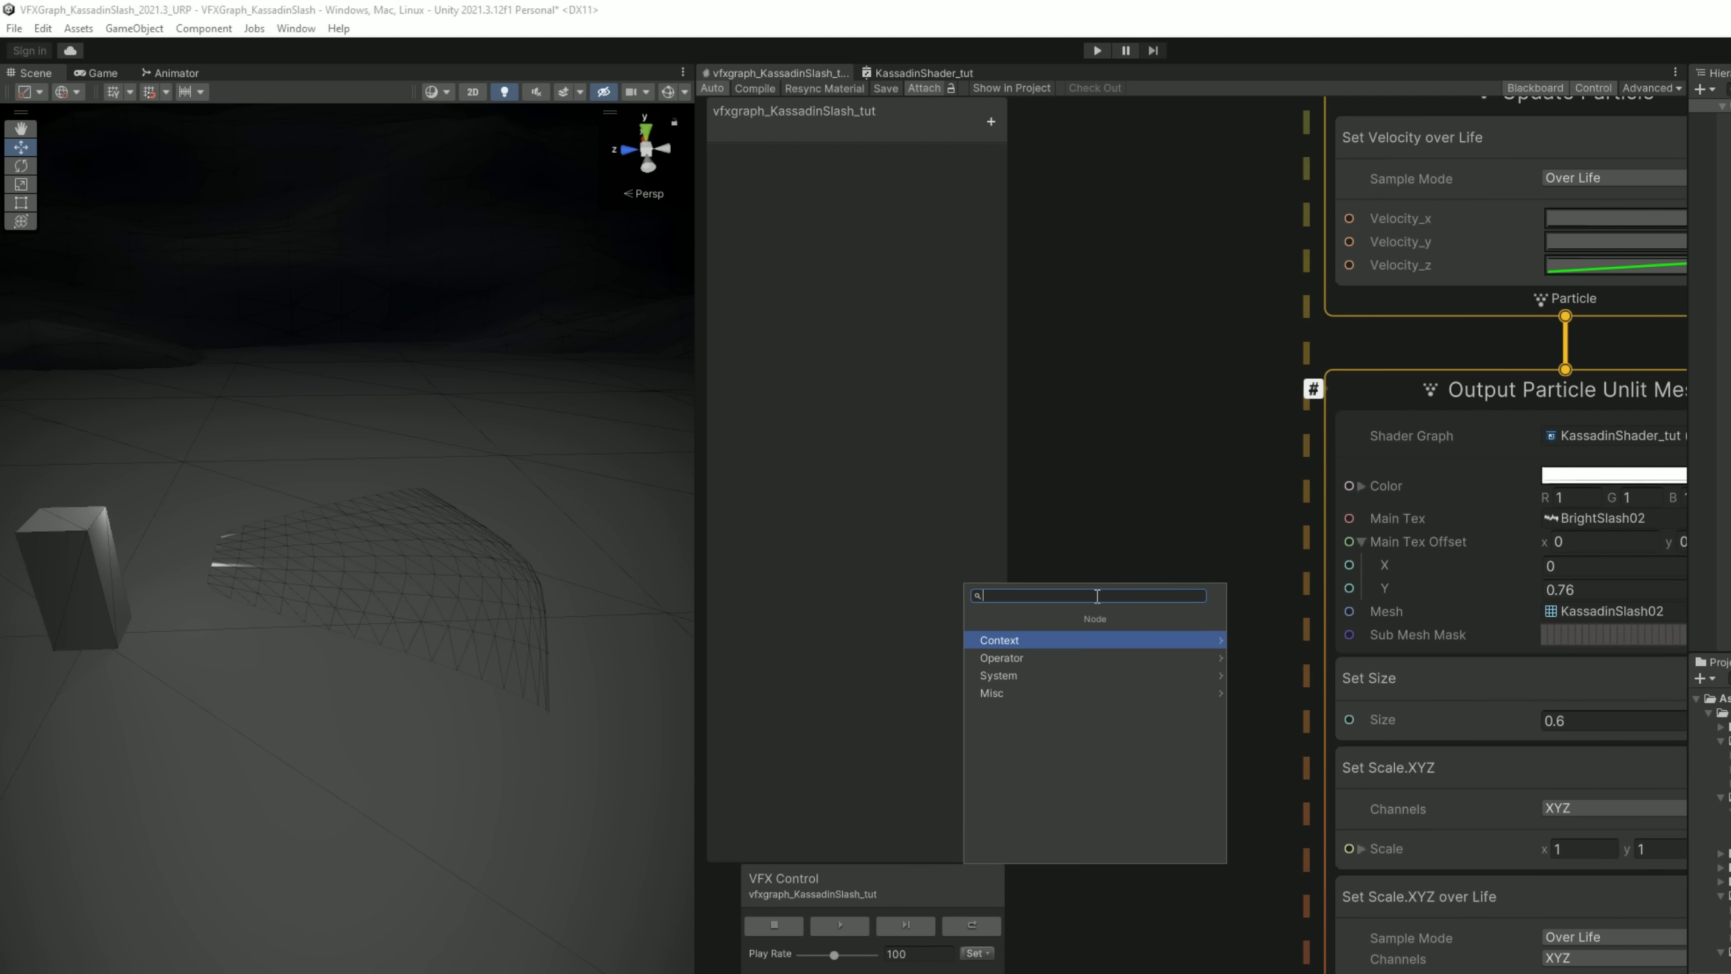
text(curv)
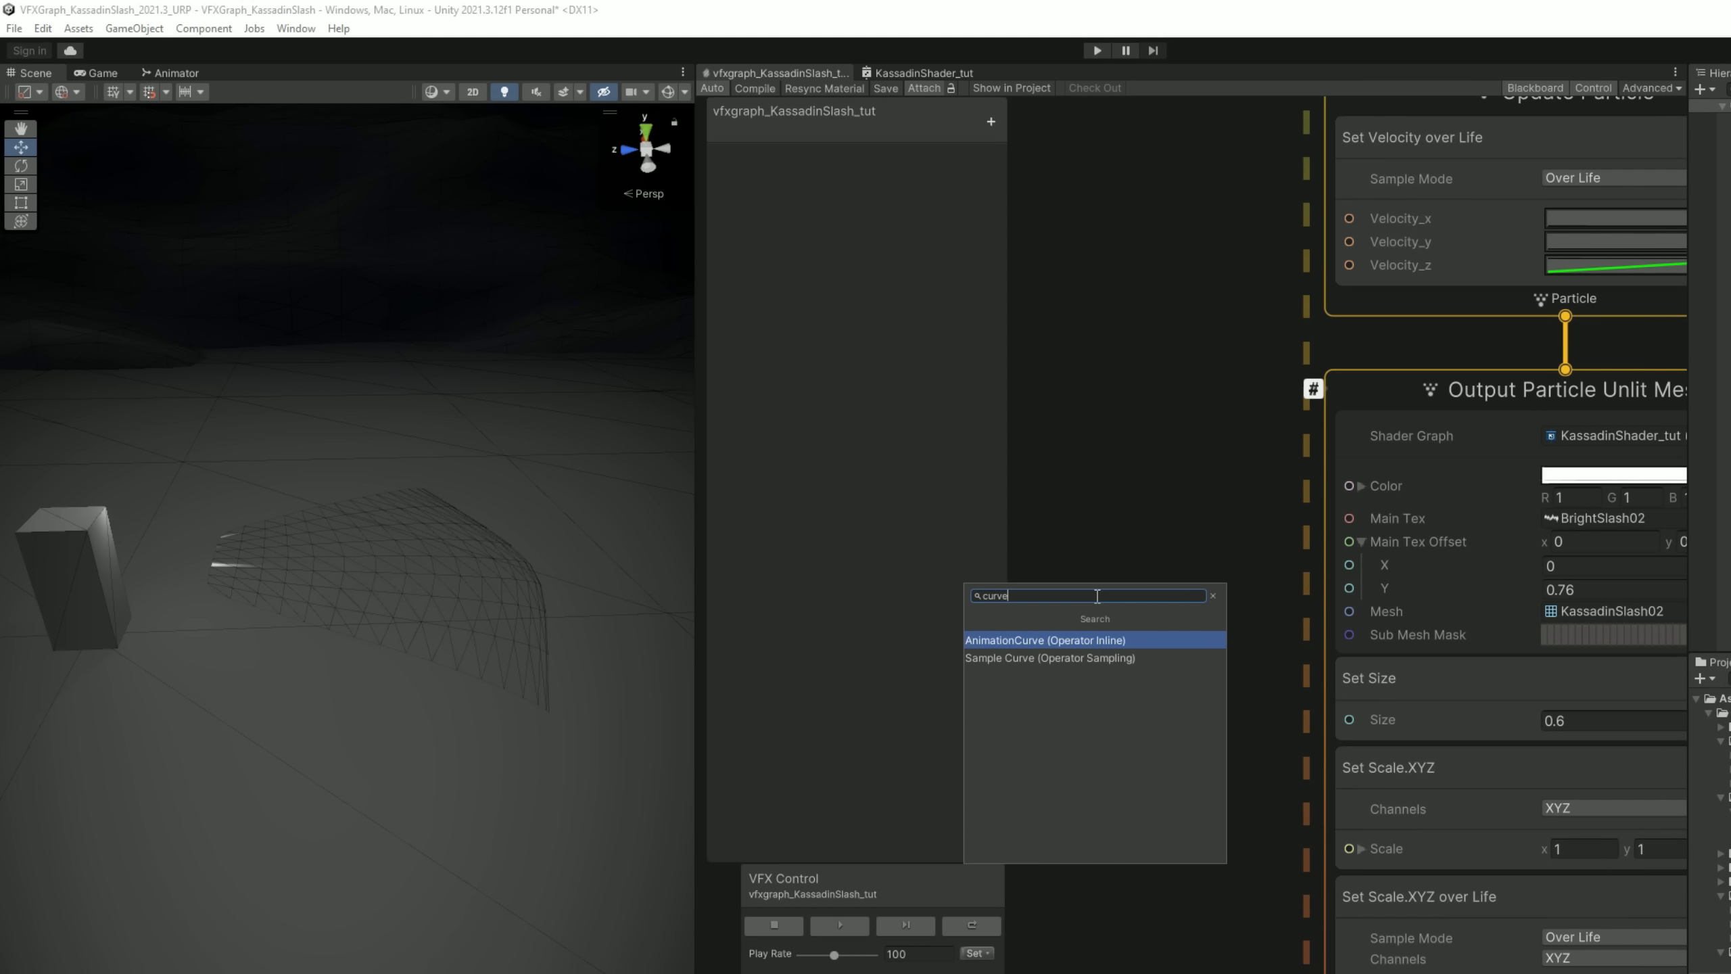
text(e)
key(Down)
key(Return)
drag(1163, 646, 1074, 559)
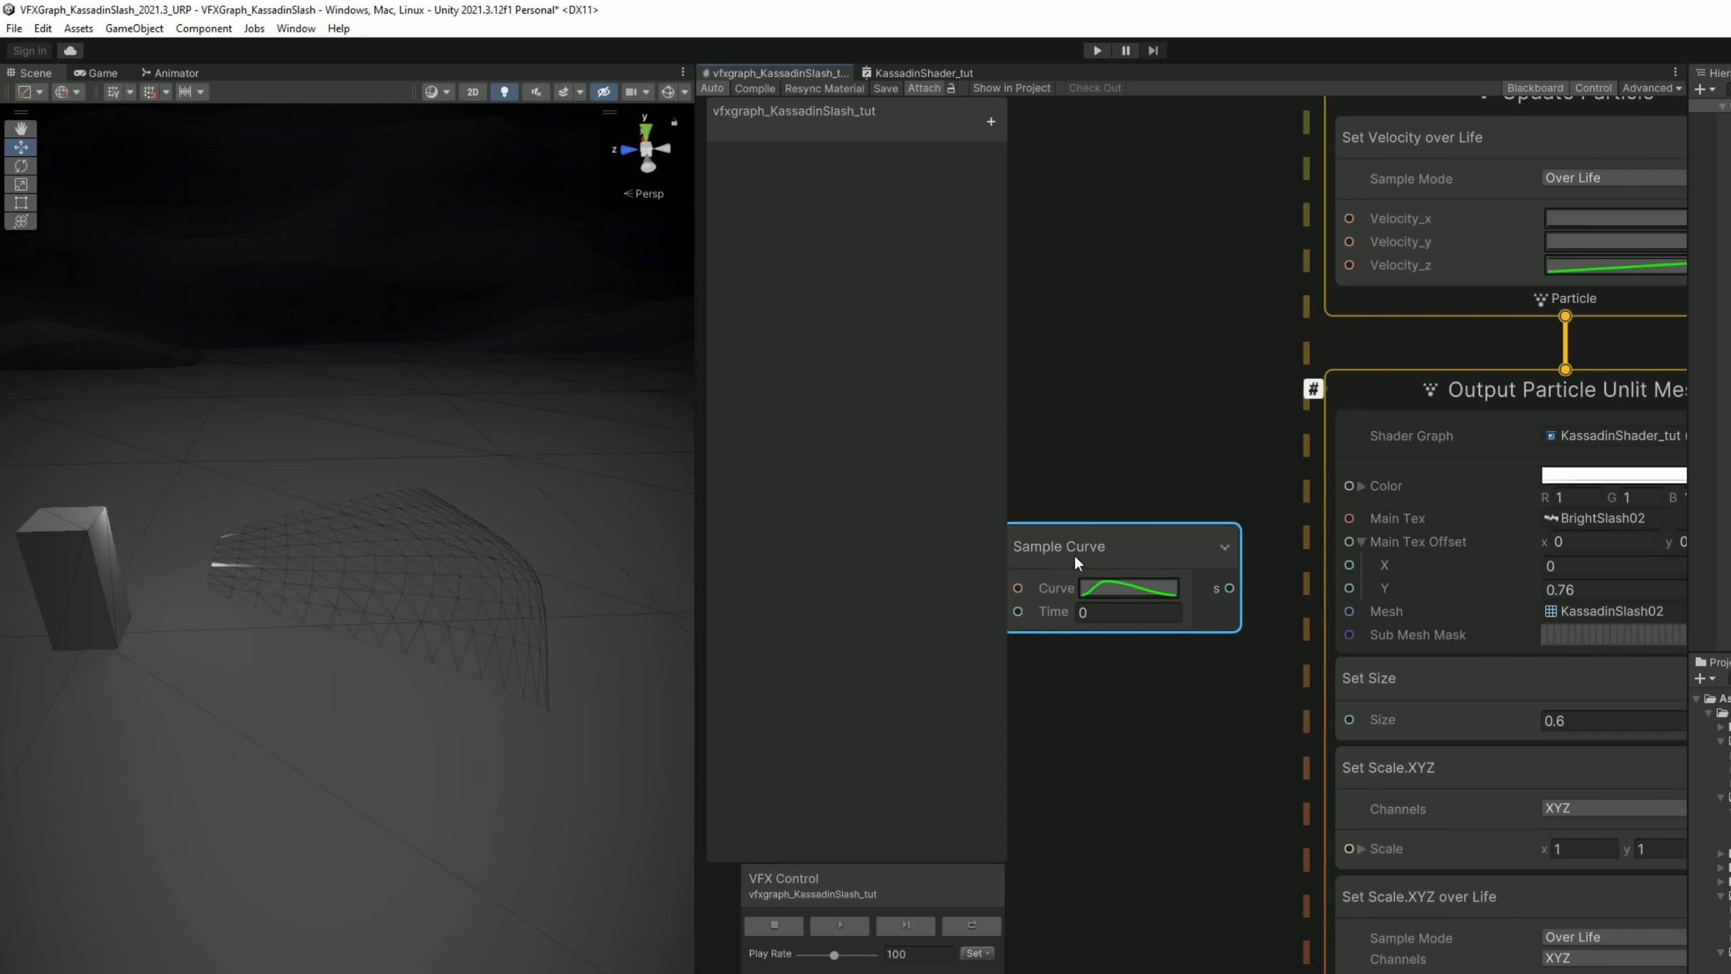
- Make the Sample Curve's curve a rising linear ramp and set its start key's value to -0.76
click(1145, 587)
drag(1191, 582, 1090, 289)
click(1250, 830)
right_click(1047, 521)
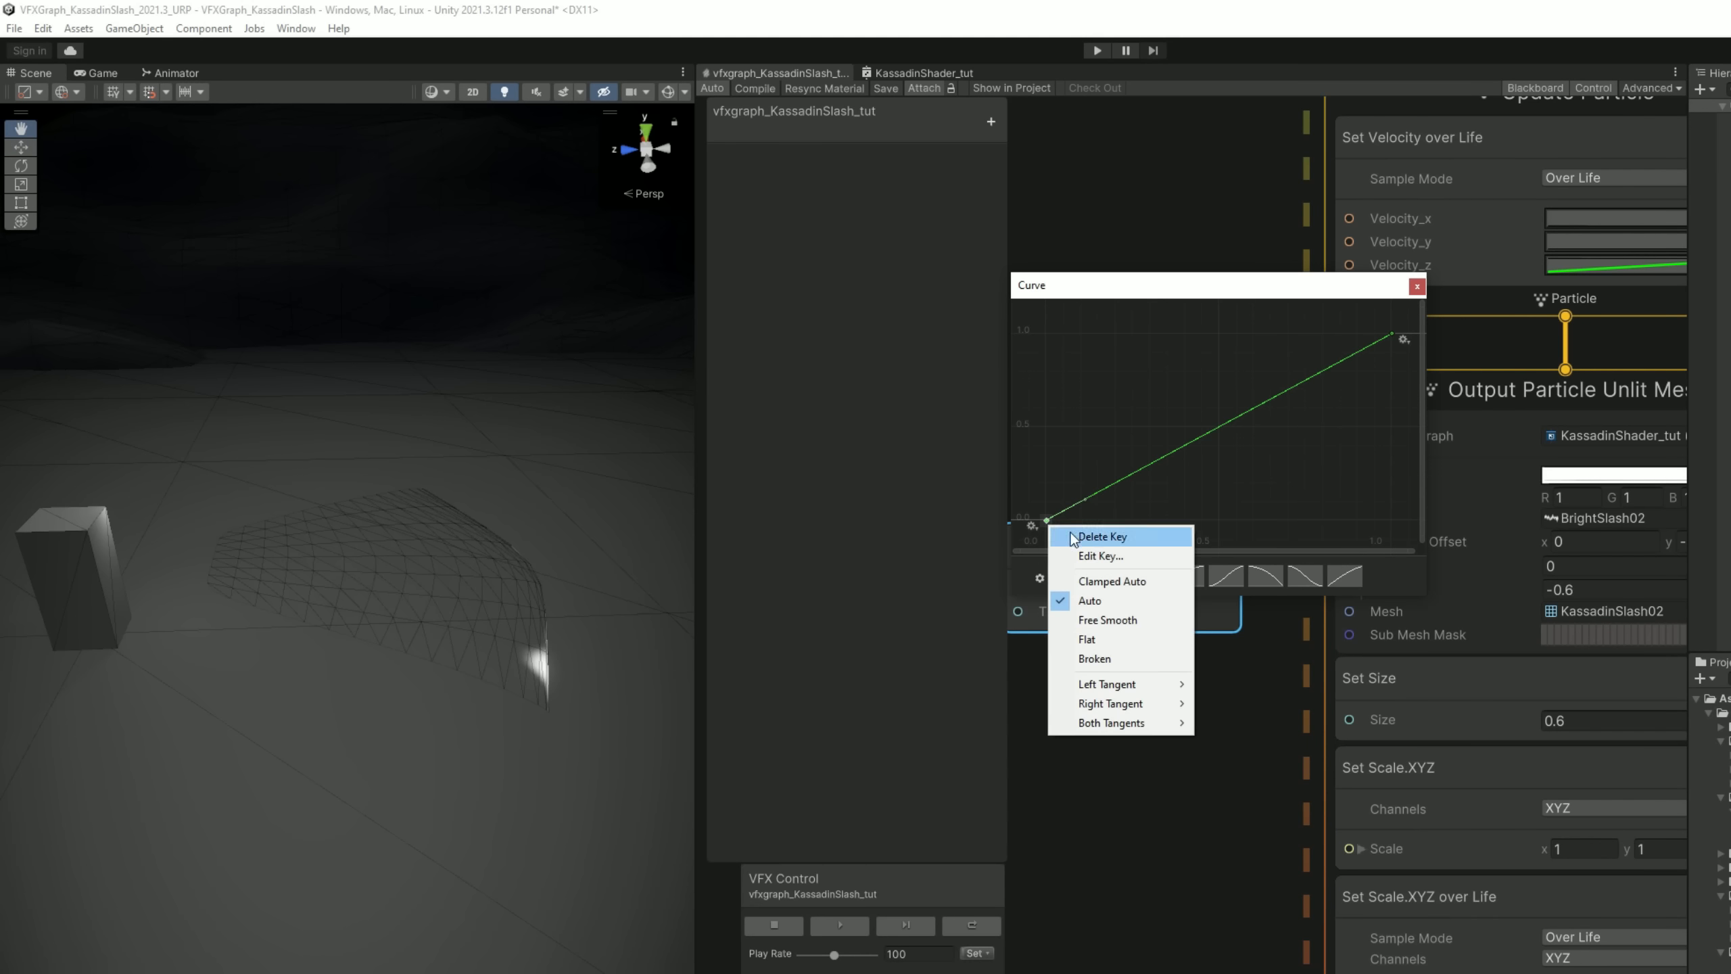
click(1098, 556)
text(-)
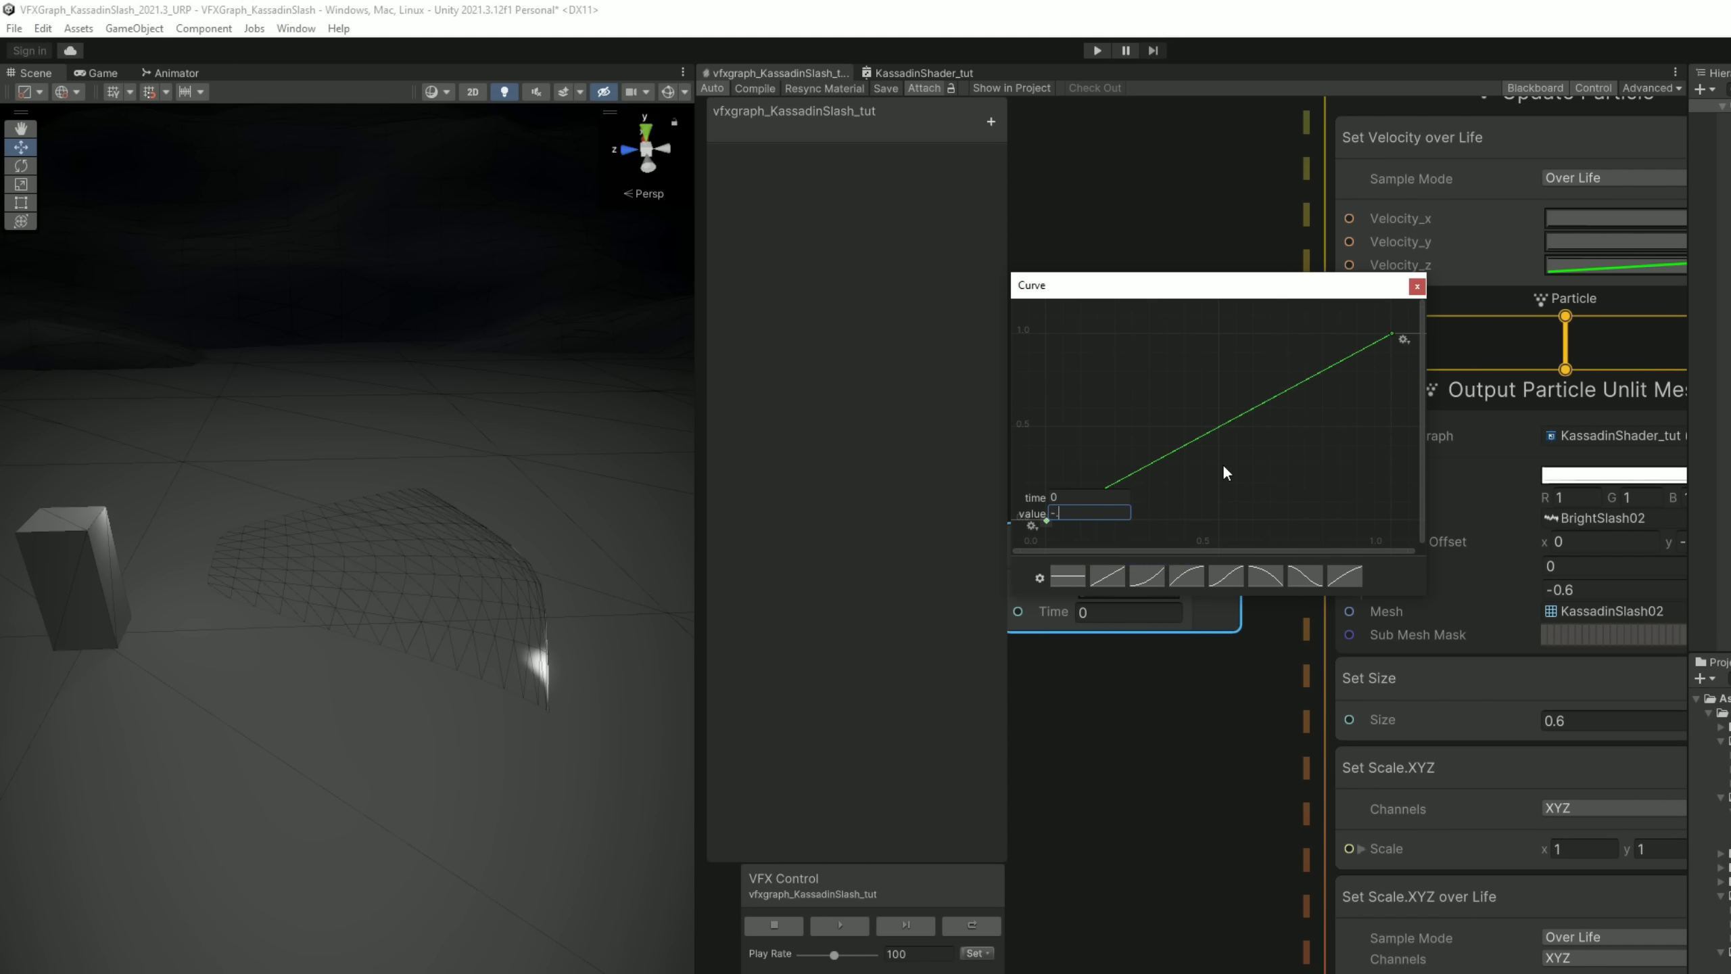
text(0.7)
key(Return)
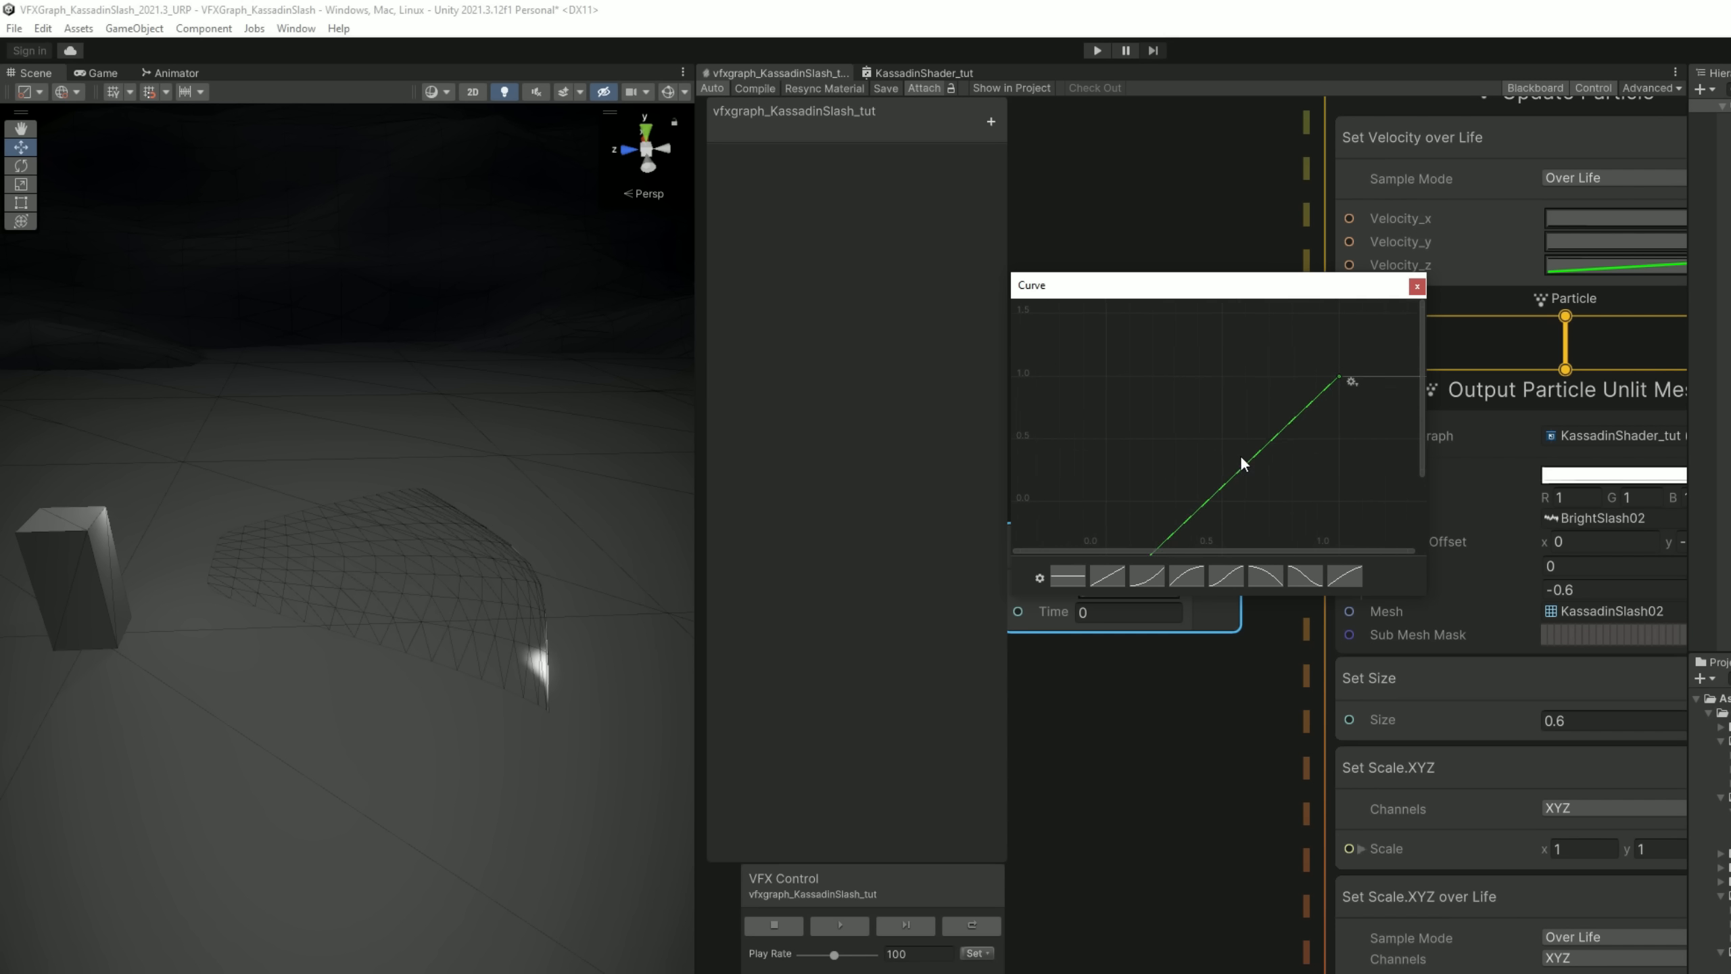
- Set the value of the curve's end key at time 1 to about 0.6 and close the curve editor
right_click(1309, 331)
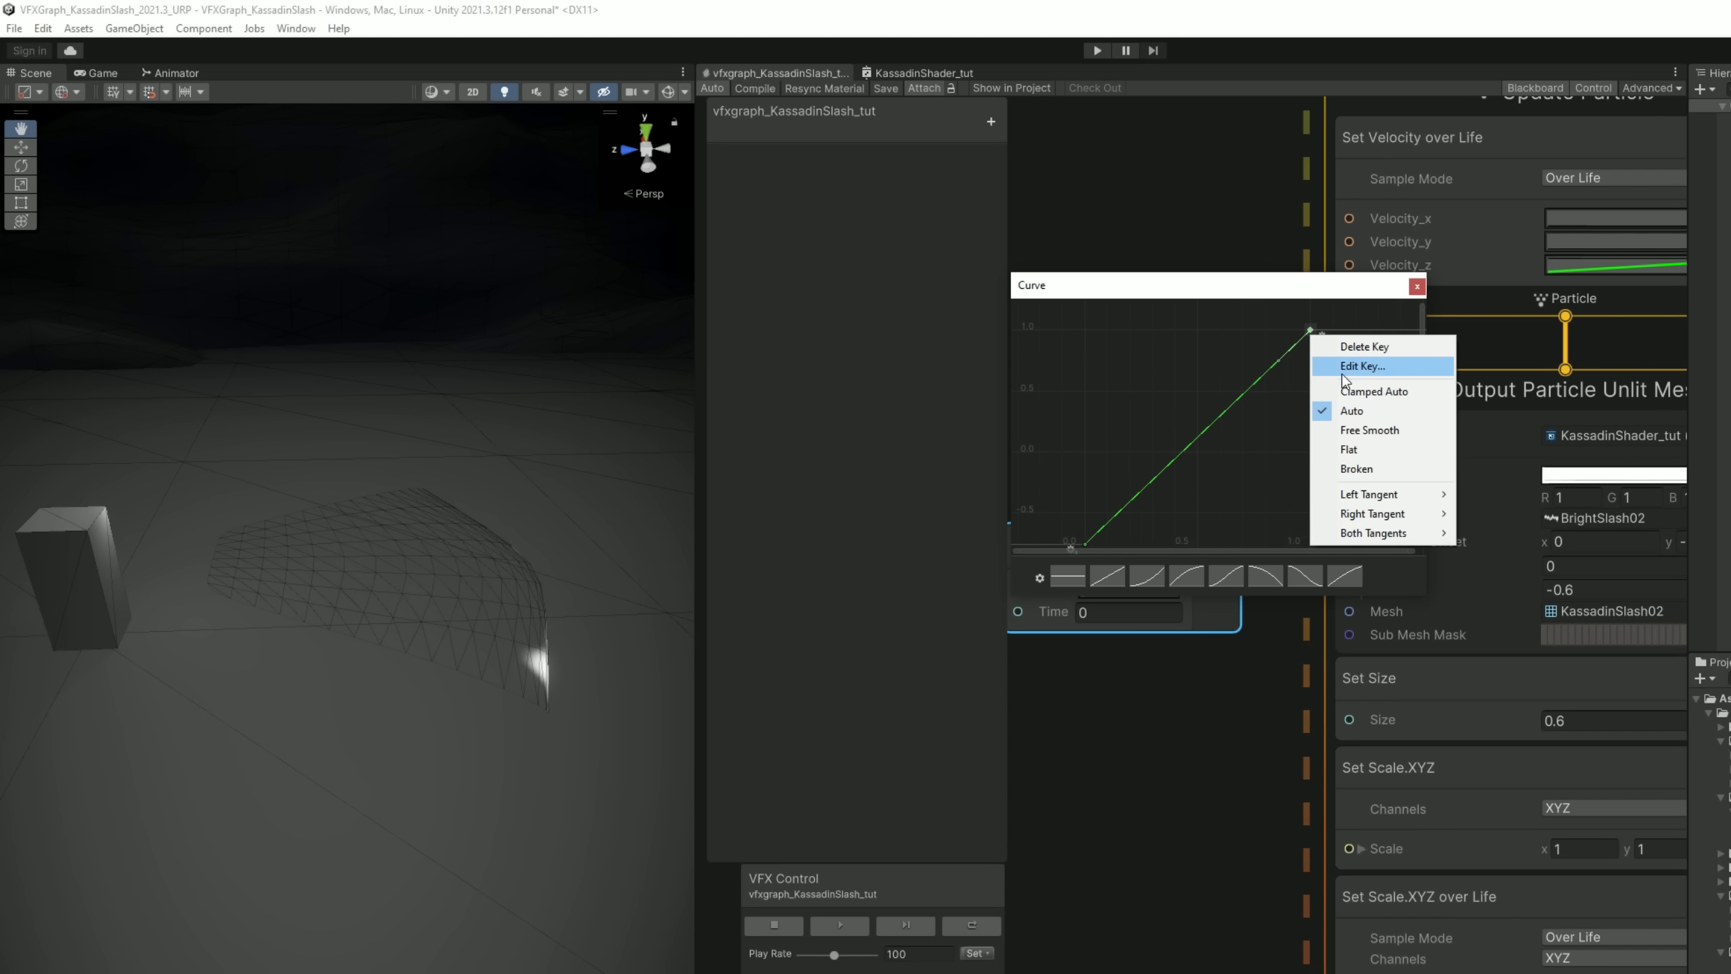
click(1342, 371)
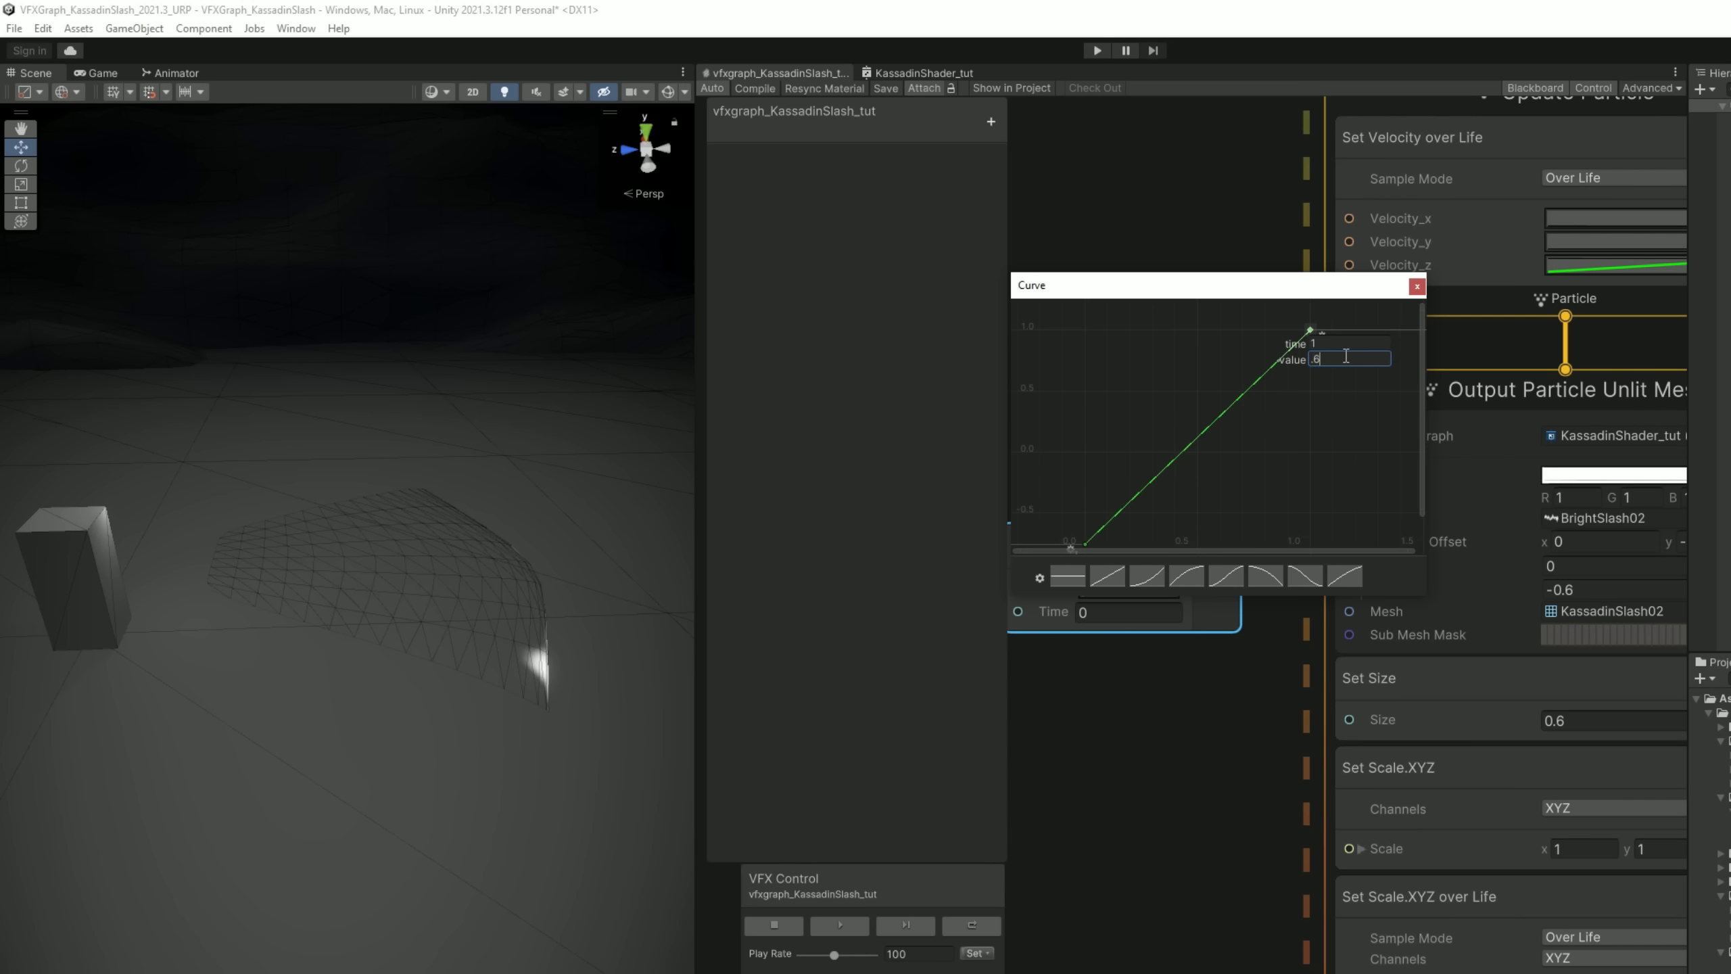
key(Return)
middle_drag(1177, 401, 1204, 352)
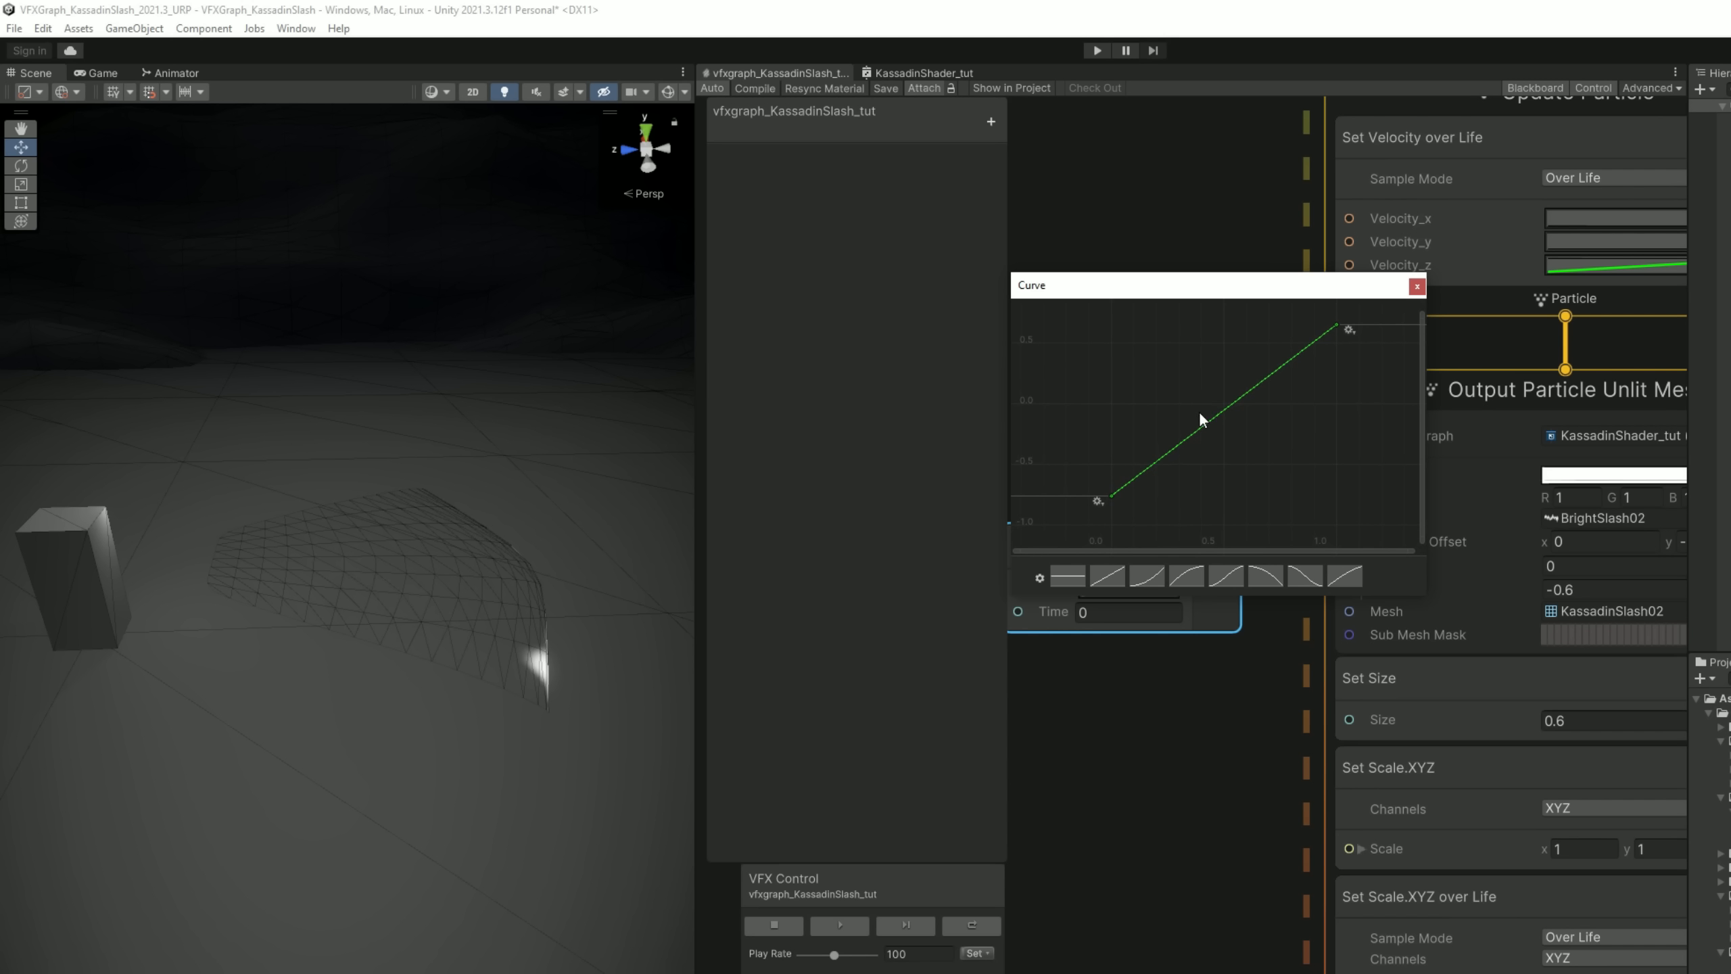
click(1158, 784)
- Connect the Sample Curve output to the Y of Main Tex Offset and resume playing the effect
middle_drag(1181, 475, 1244, 441)
drag(1241, 516, 1409, 555)
click(836, 925)
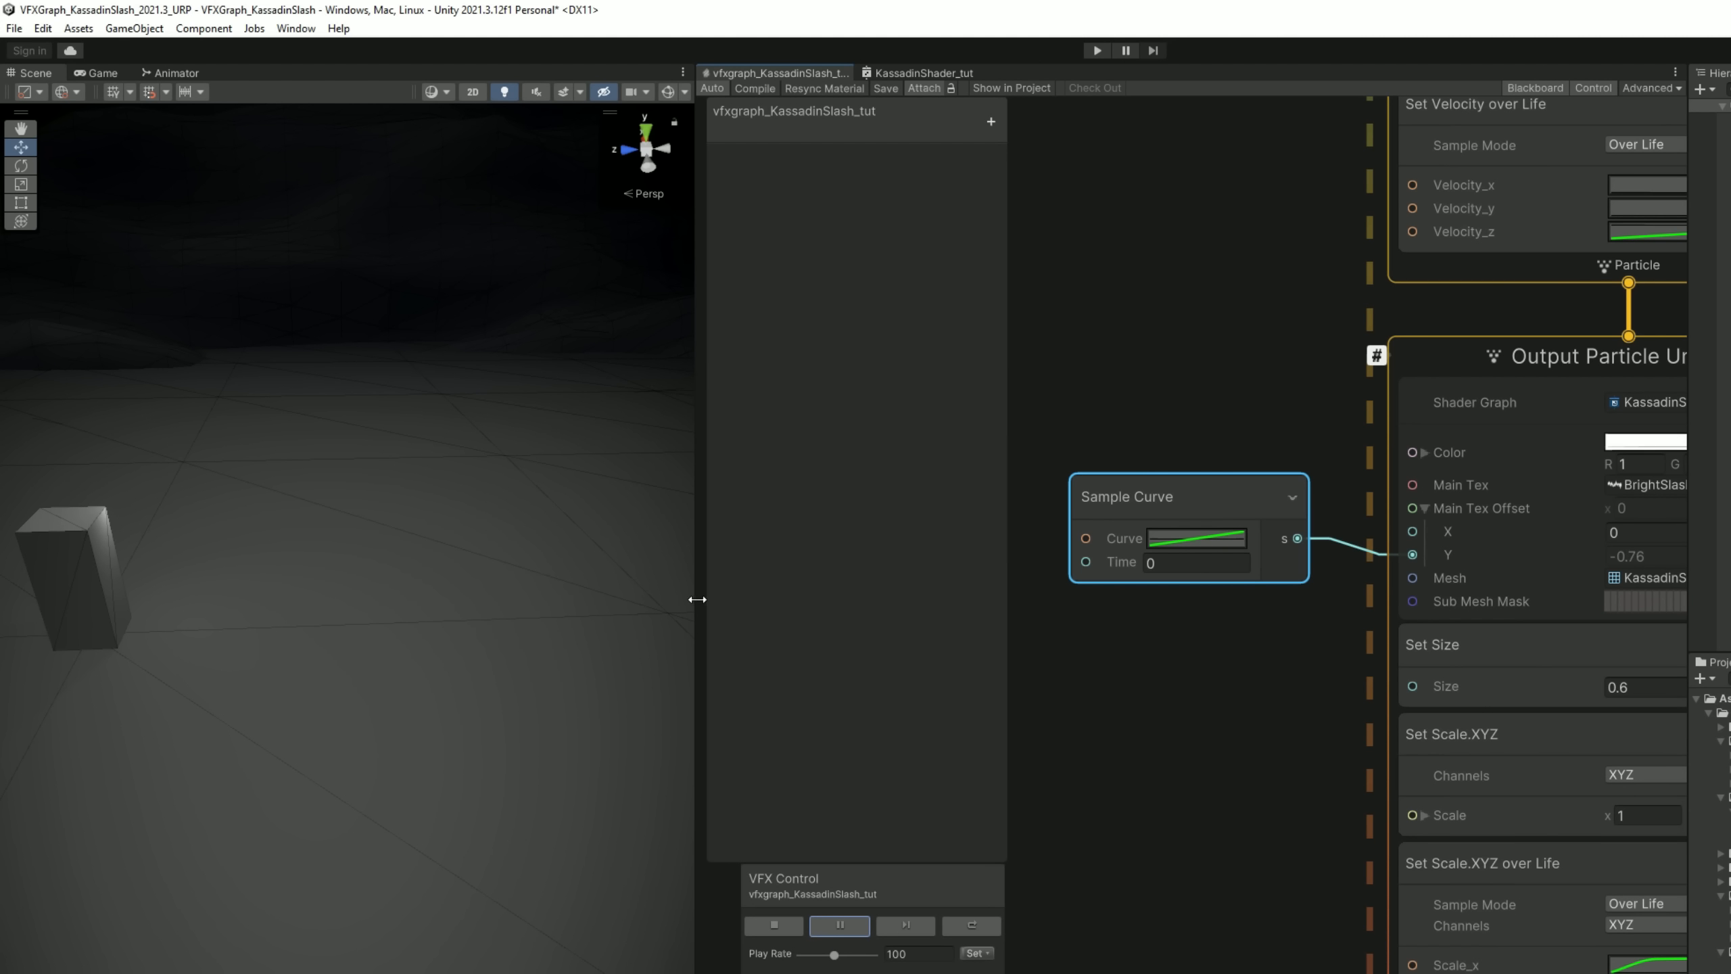
- Add an Age Over Lifetime operator and connect its output to the Sample Curve's Time input
middle_drag(1181, 641, 1370, 664)
scroll(1330, 646, down, 2)
click(1147, 595)
scroll(1149, 598, up, 1)
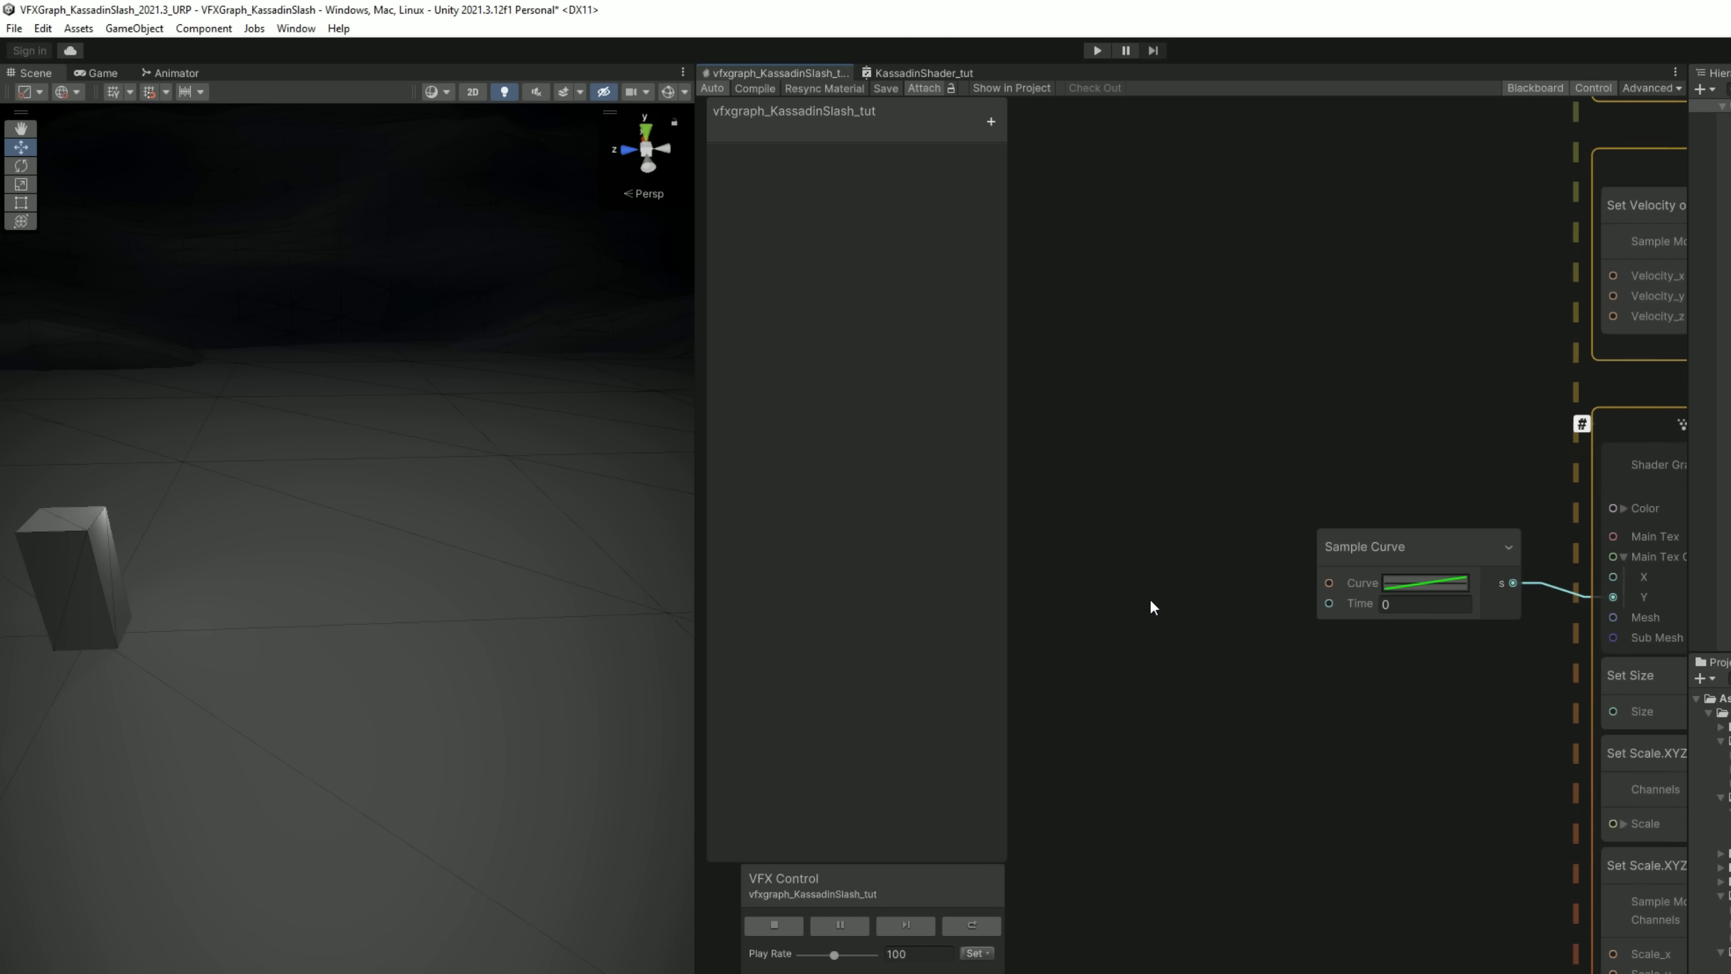
key(space)
text(age)
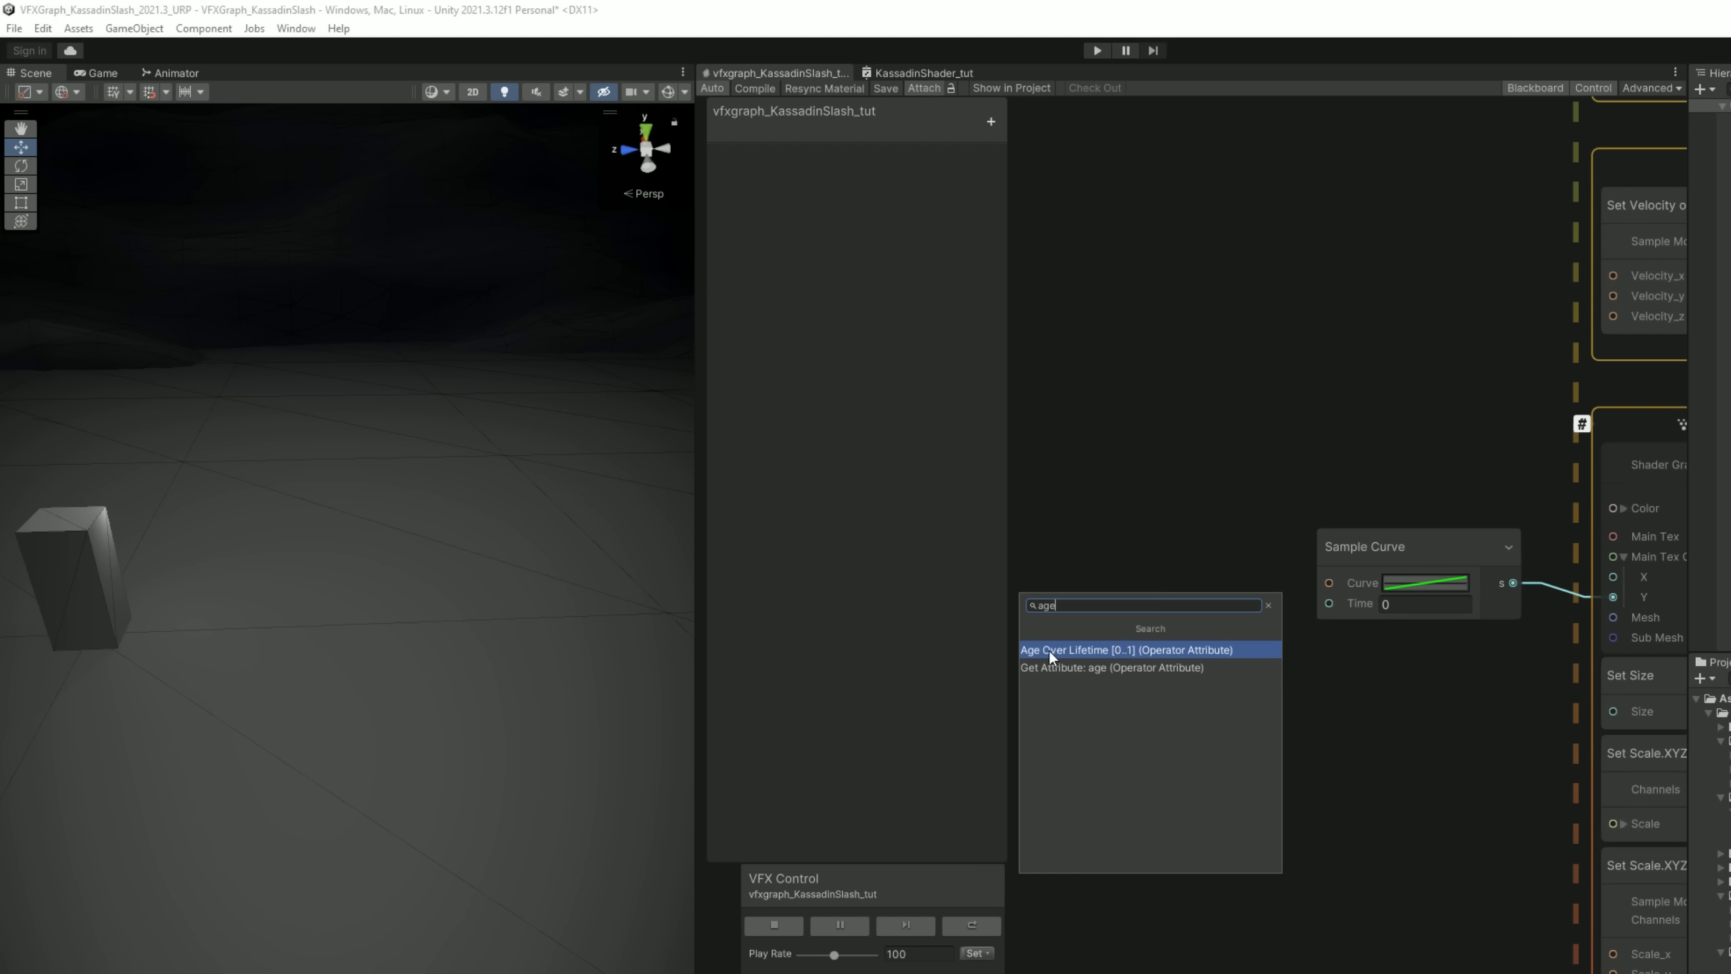
click(1122, 650)
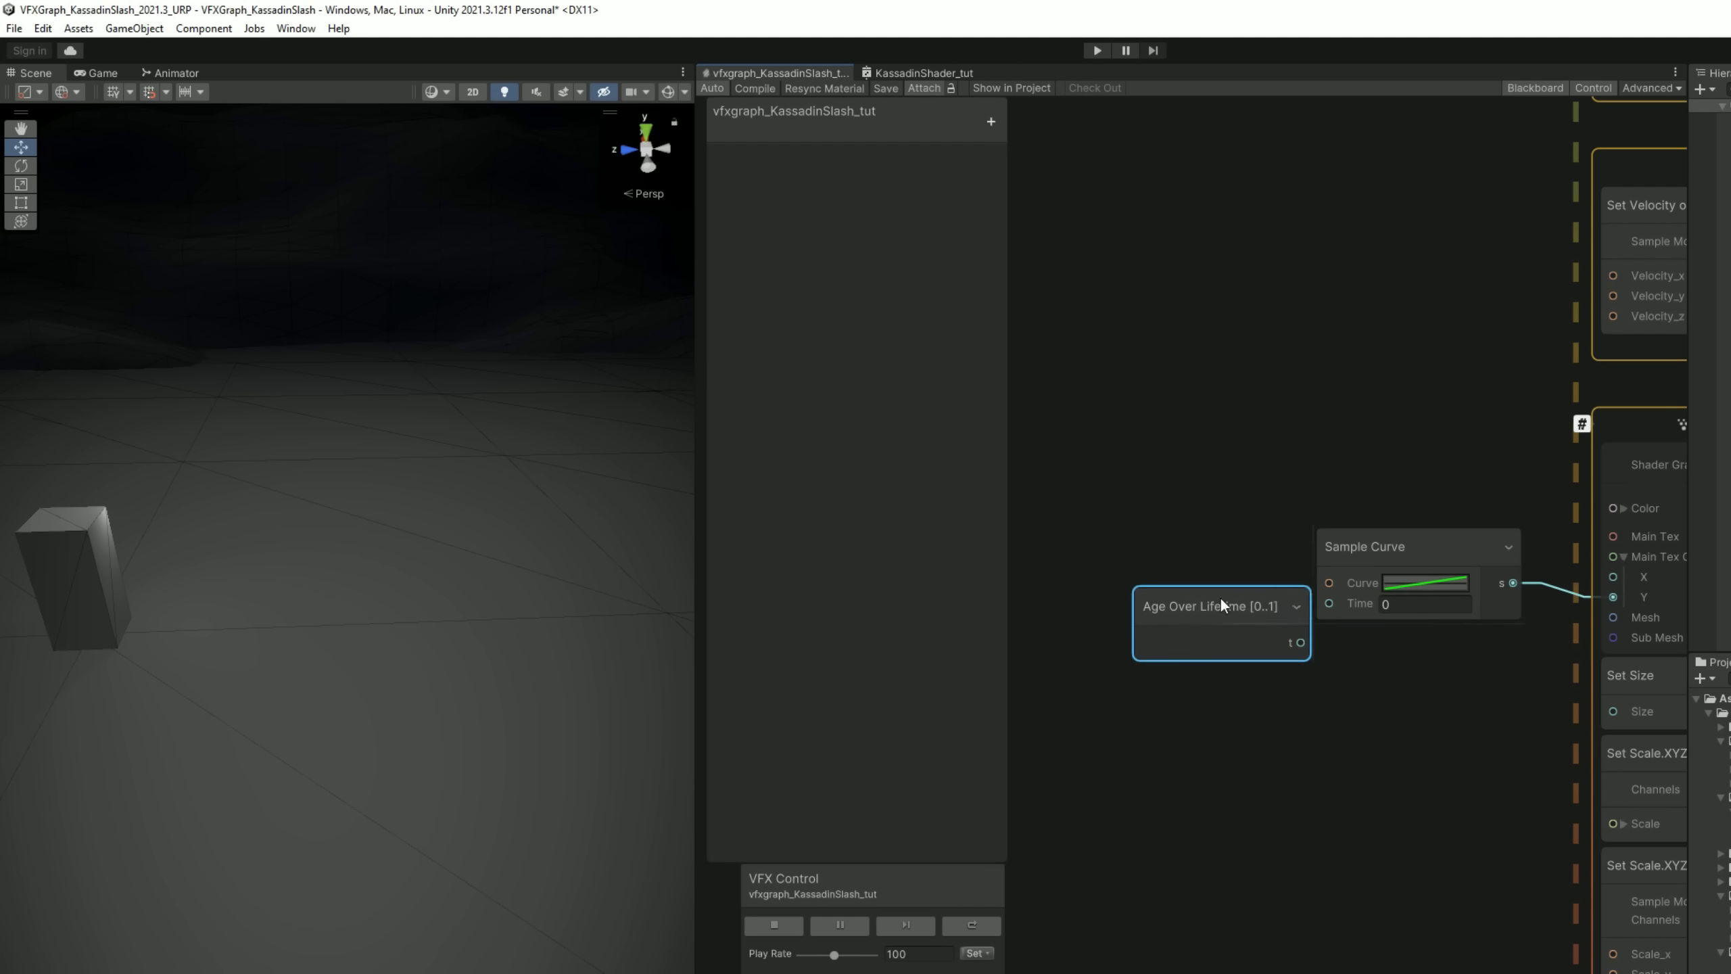
drag(1307, 602, 1312, 604)
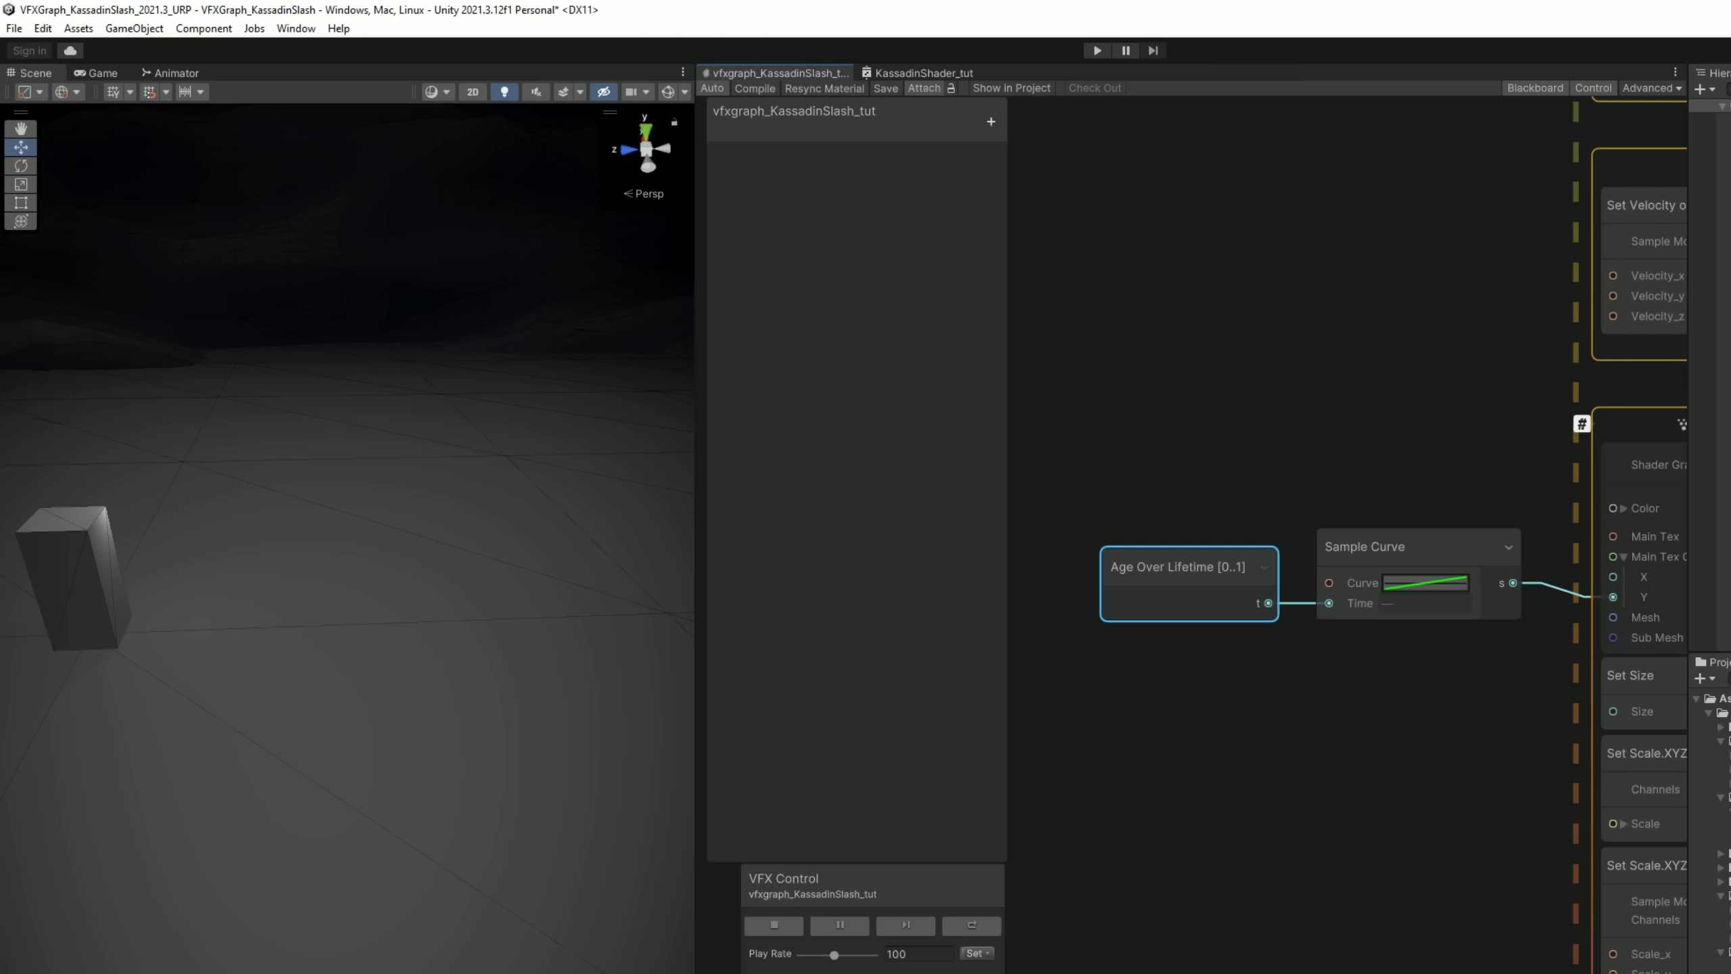
- Reopen the Sample Curve's curve and set its start key's value to 0.6
middle_drag(1475, 715, 1149, 714)
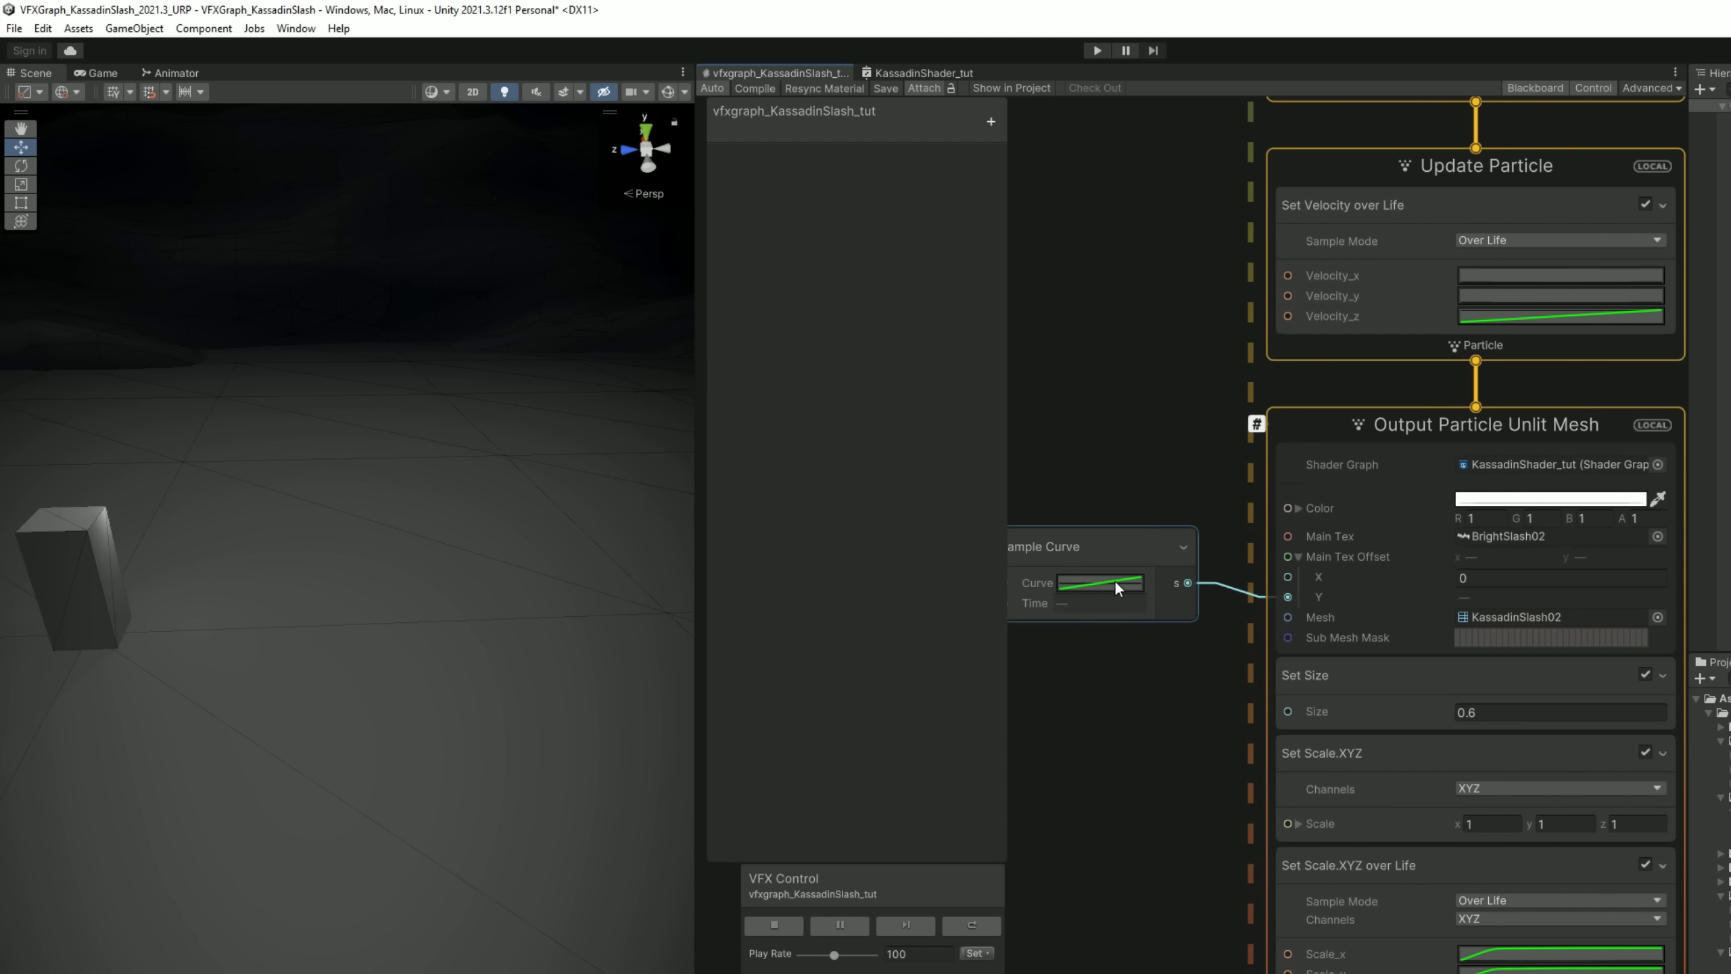
middle_drag(1117, 584, 1219, 579)
click(1220, 579)
drag(1349, 568, 942, 252)
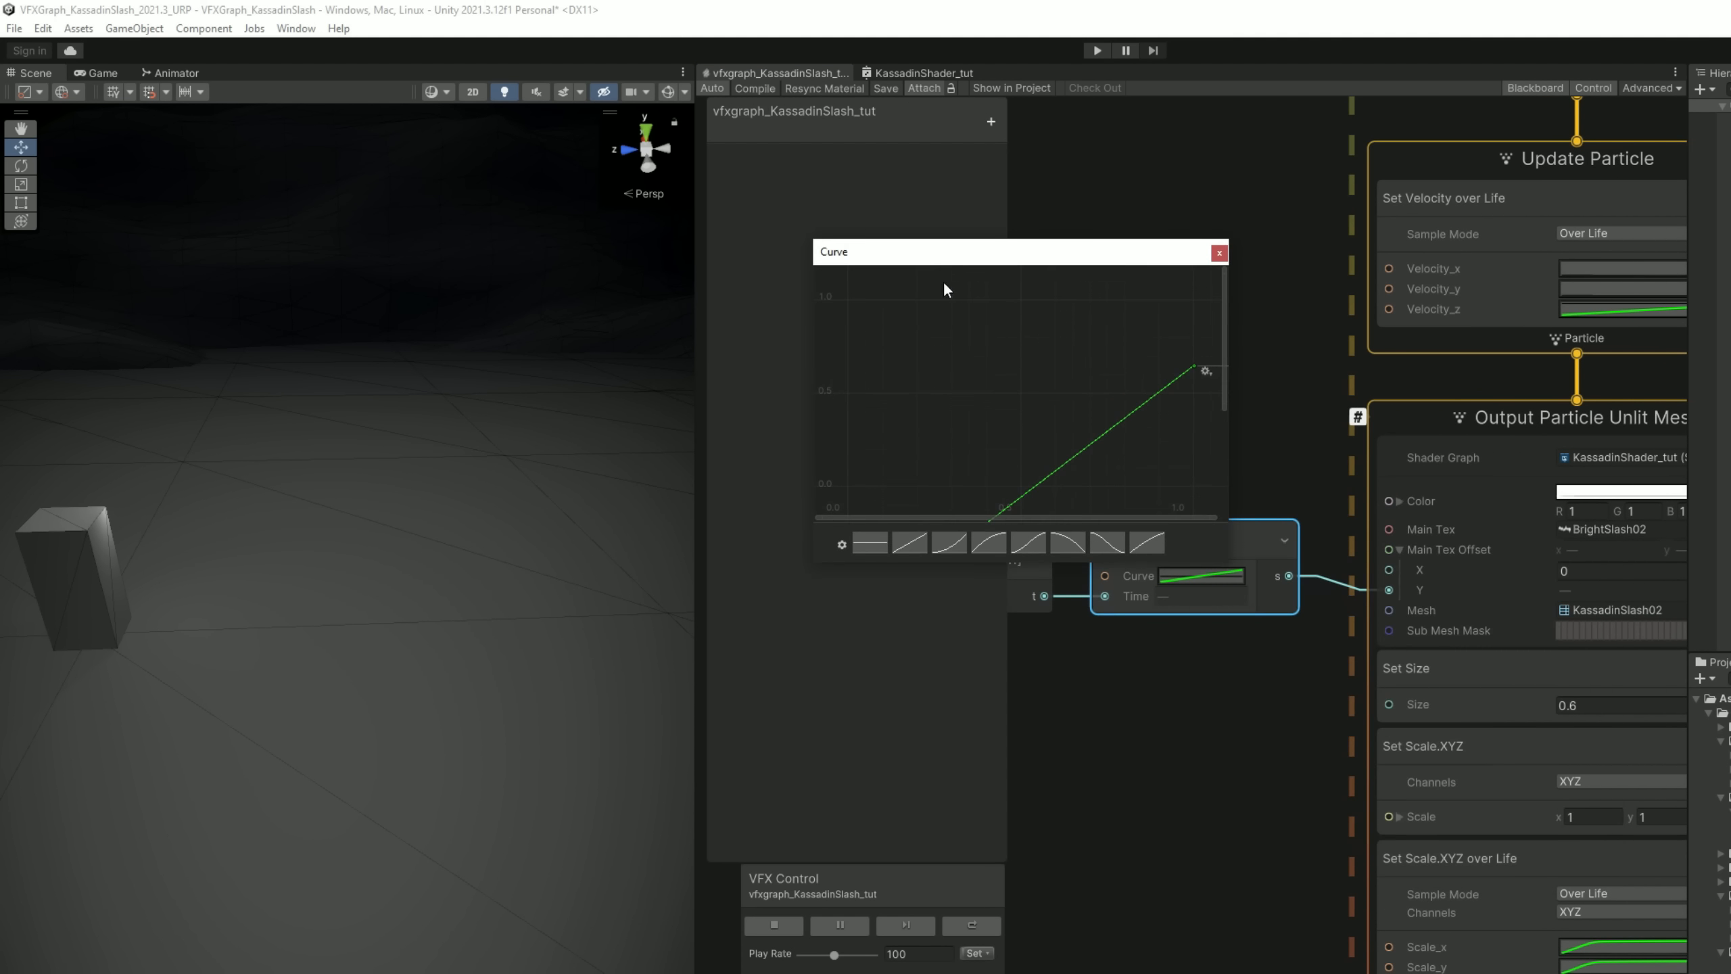
middle_drag(939, 448, 957, 381)
scroll(957, 381, down, 12)
middle_drag(971, 469, 1000, 393)
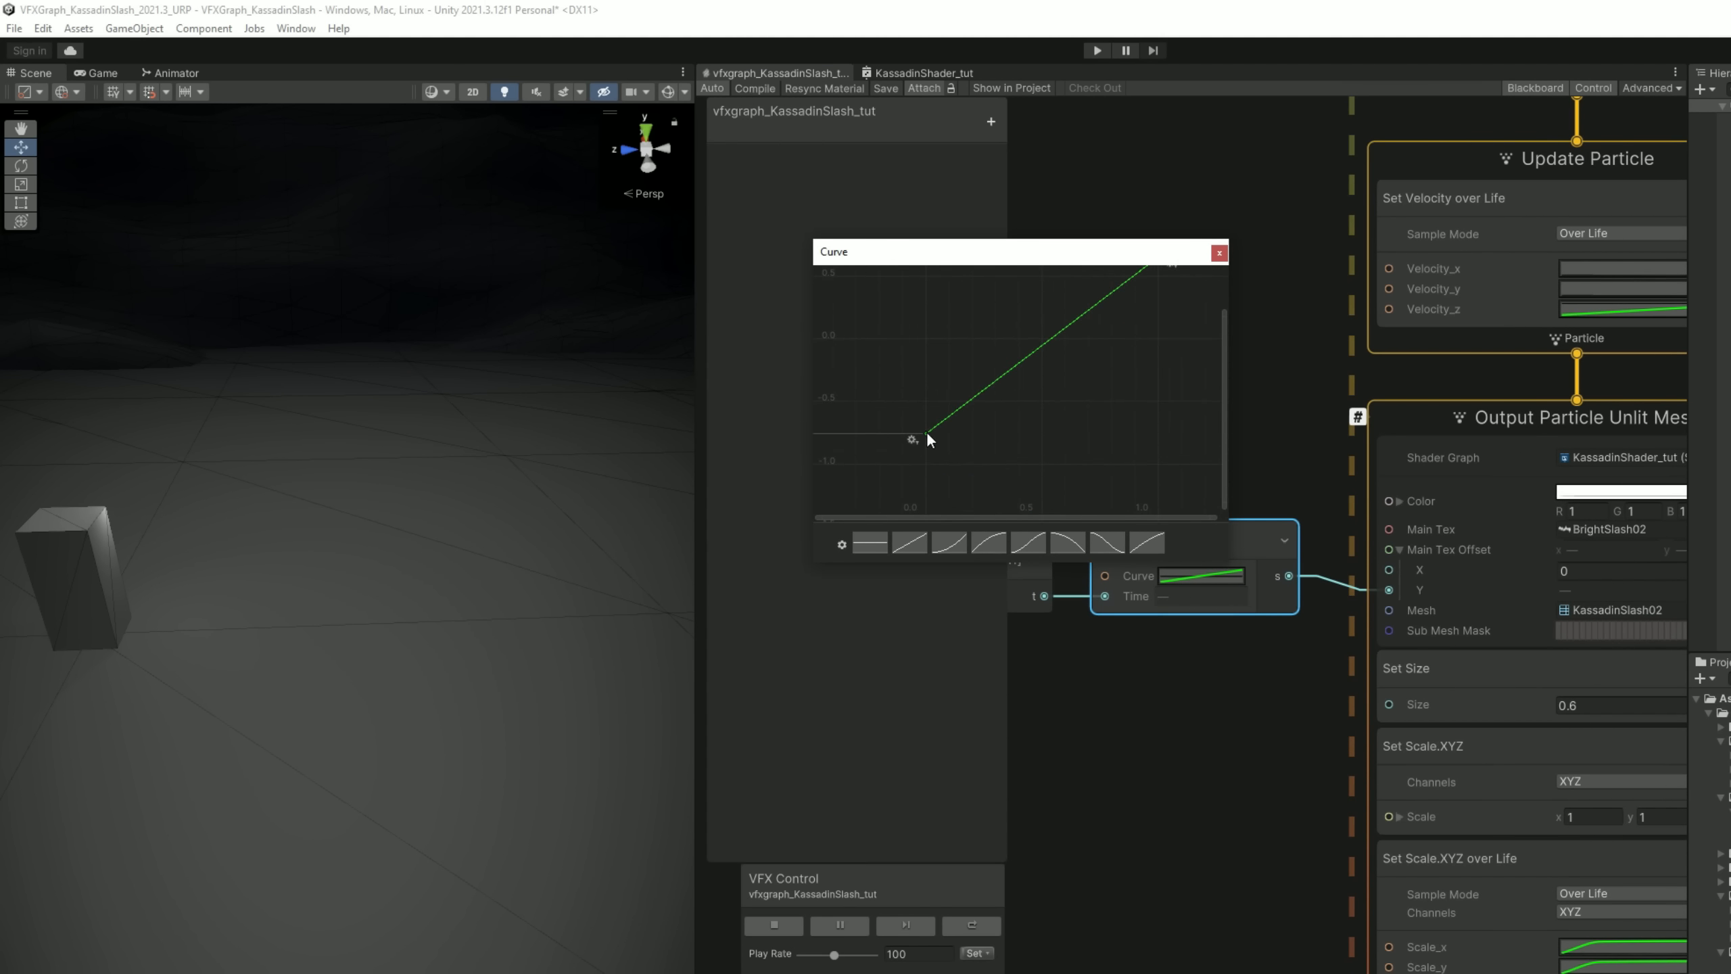
right_click(926, 431)
click(958, 463)
text(0.6)
key(Return)
- Set the curve's end key value to -0.7, close the curve editor, and lower the effect's play rate to 8
middle_drag(1062, 379, 879, 487)
scroll(879, 487, down, 1)
right_click(963, 357)
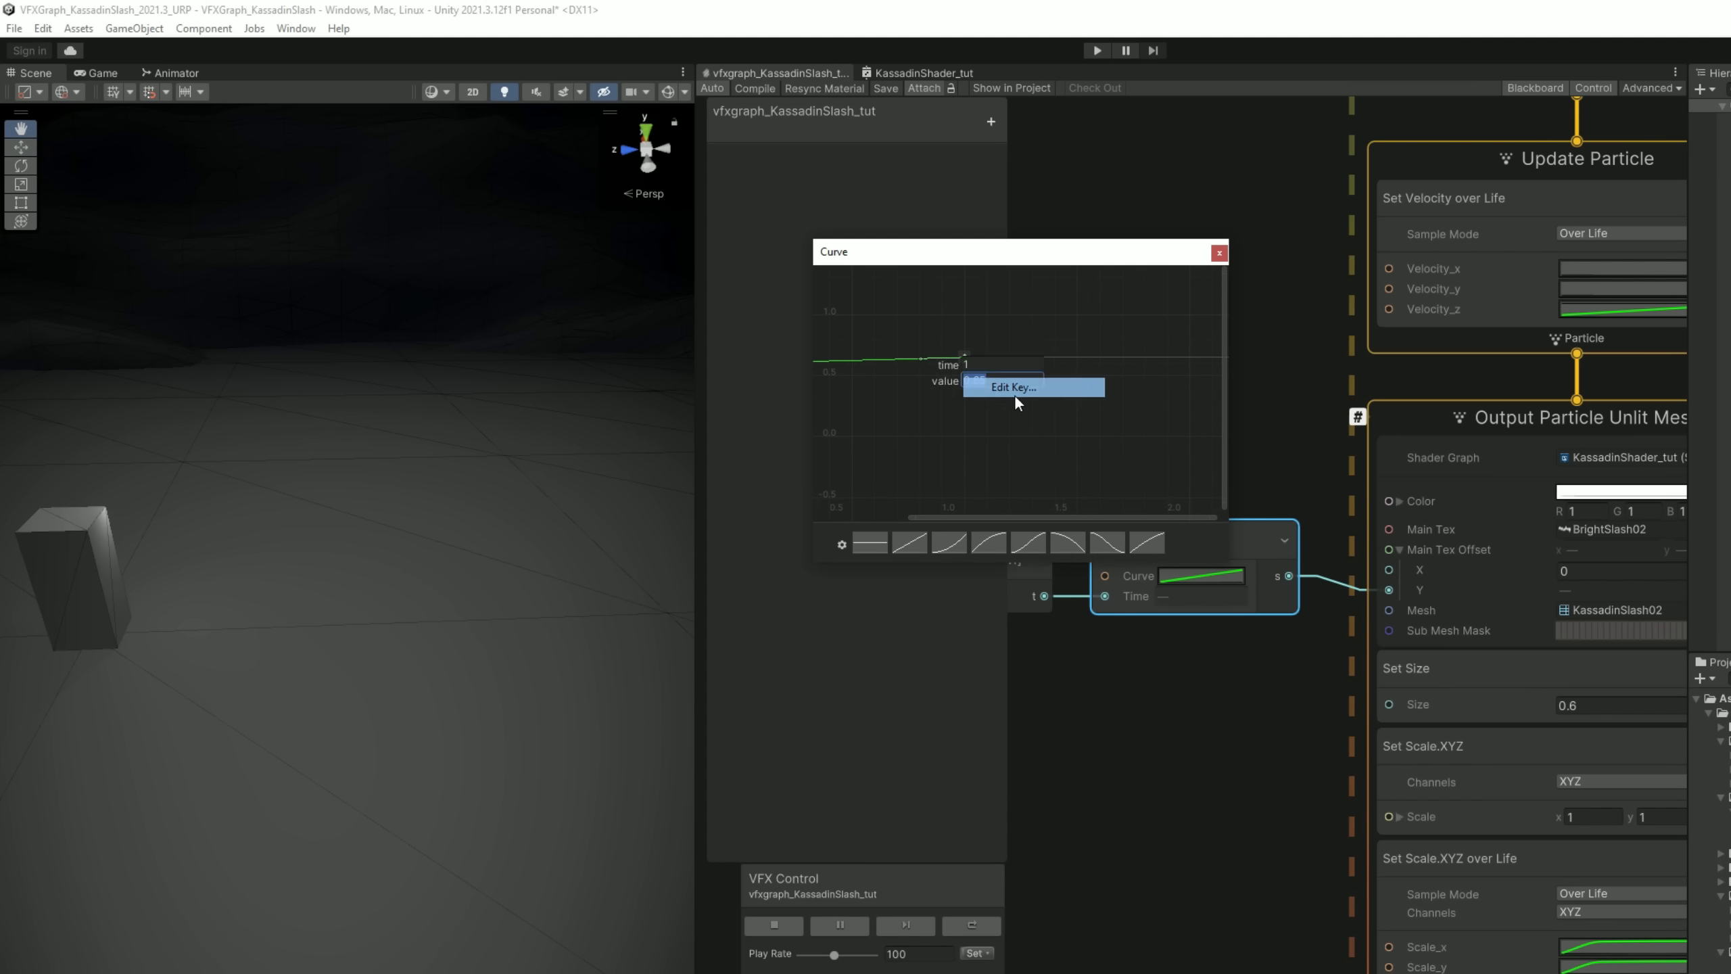
click(1014, 393)
text(-.7)
key(Return)
middle_drag(973, 400, 1160, 406)
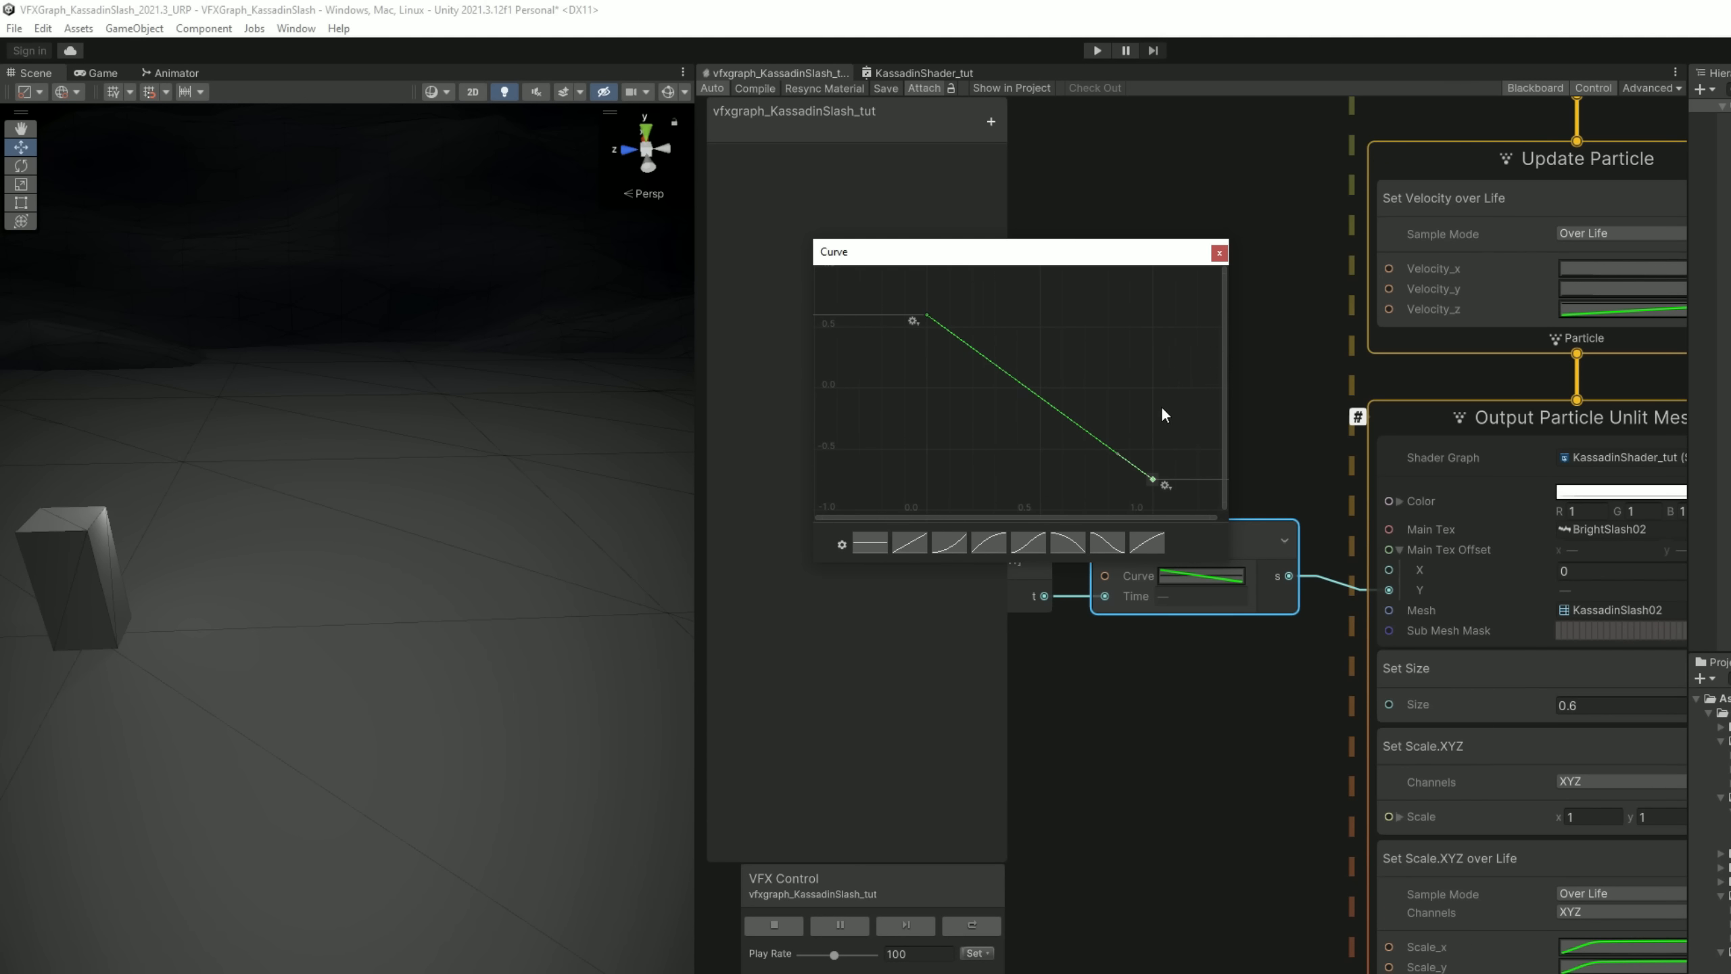
click(1084, 695)
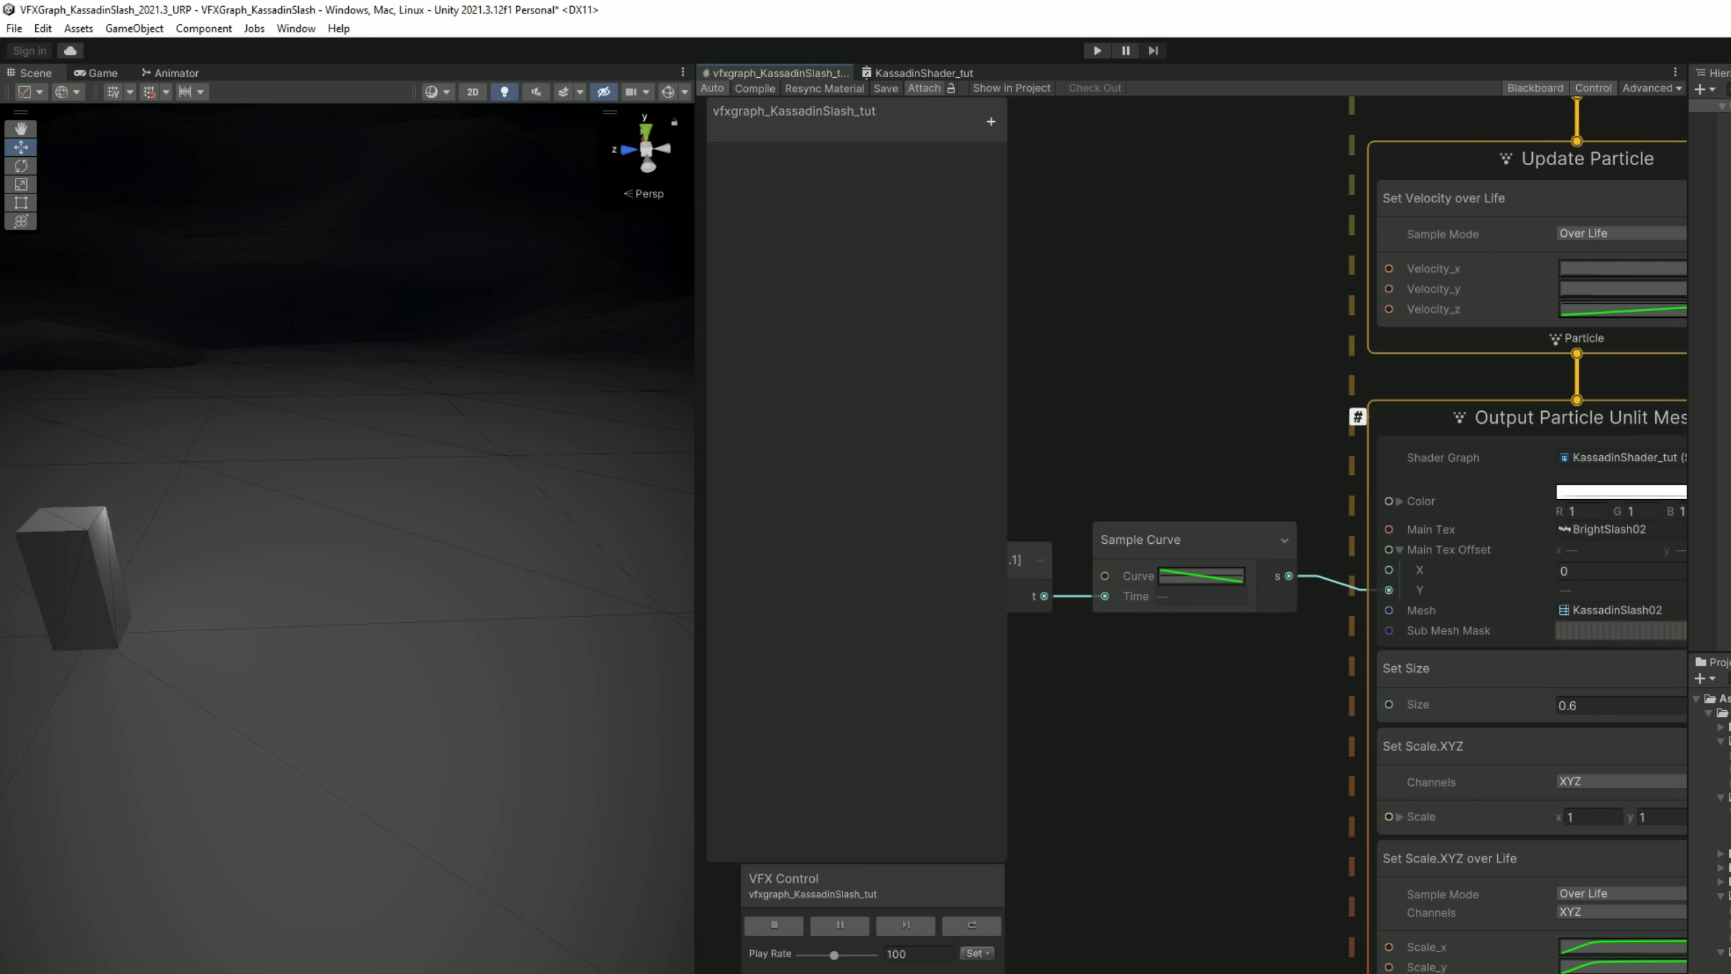
drag(833, 954, 812, 954)
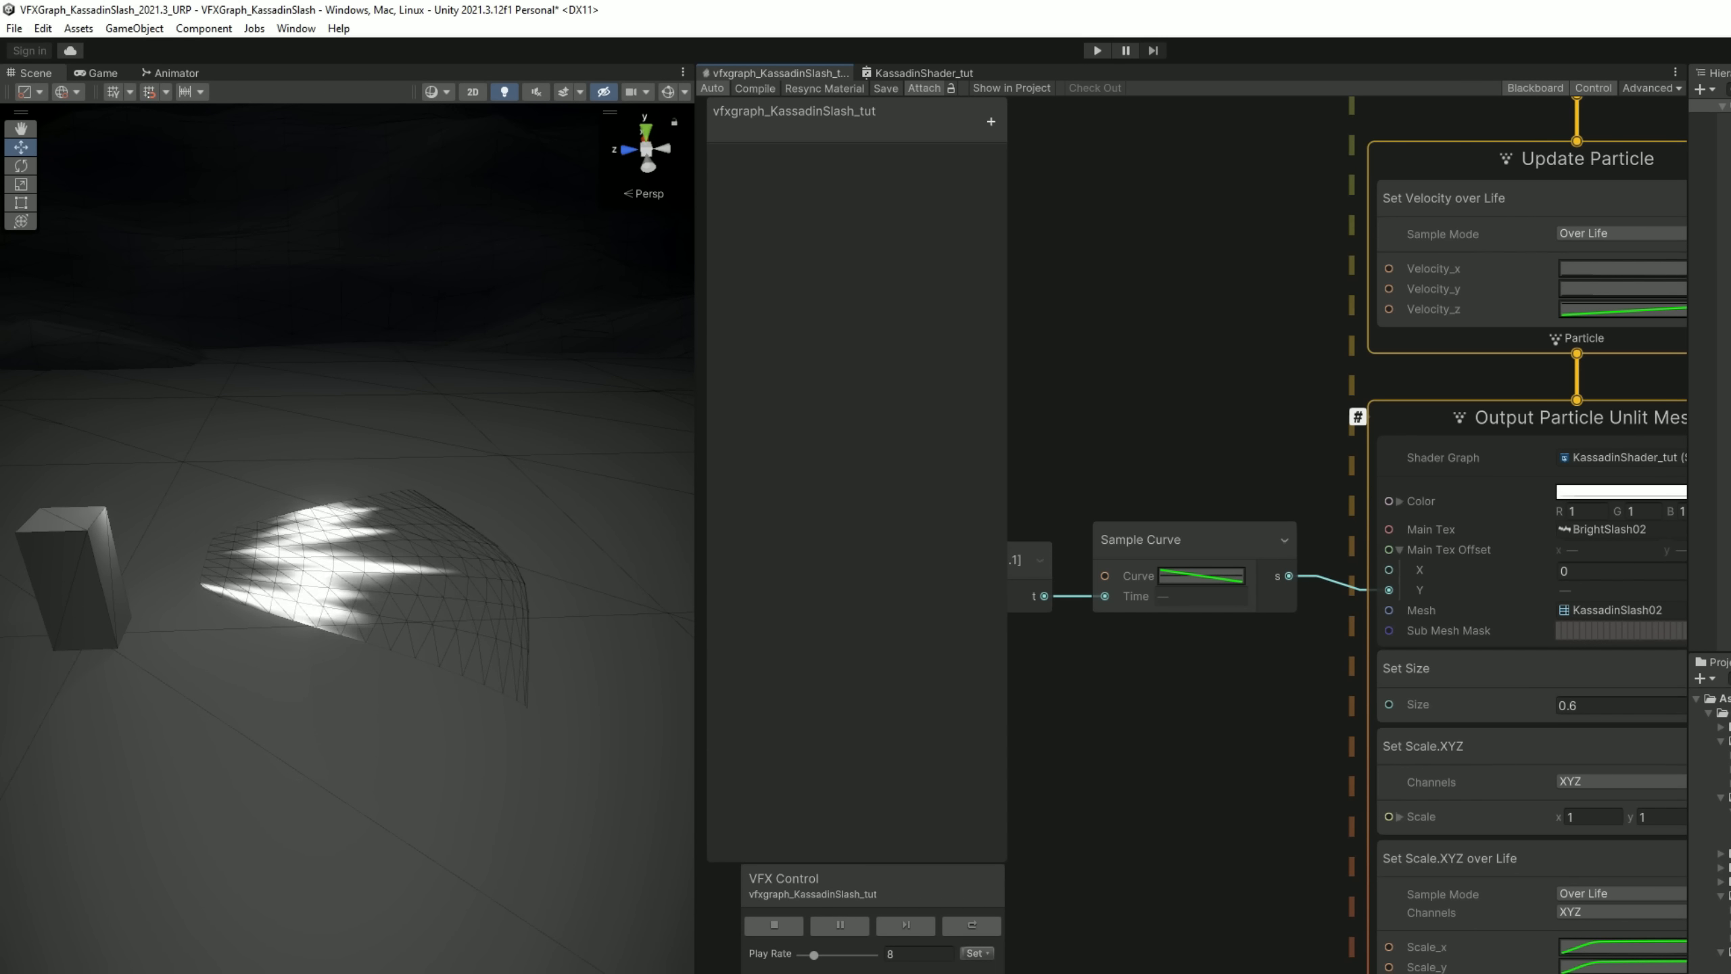
- Stop the effect, raise the start key of the Sample Curve's curve to about 0.77, and play the effect again
click(788, 923)
click(1201, 576)
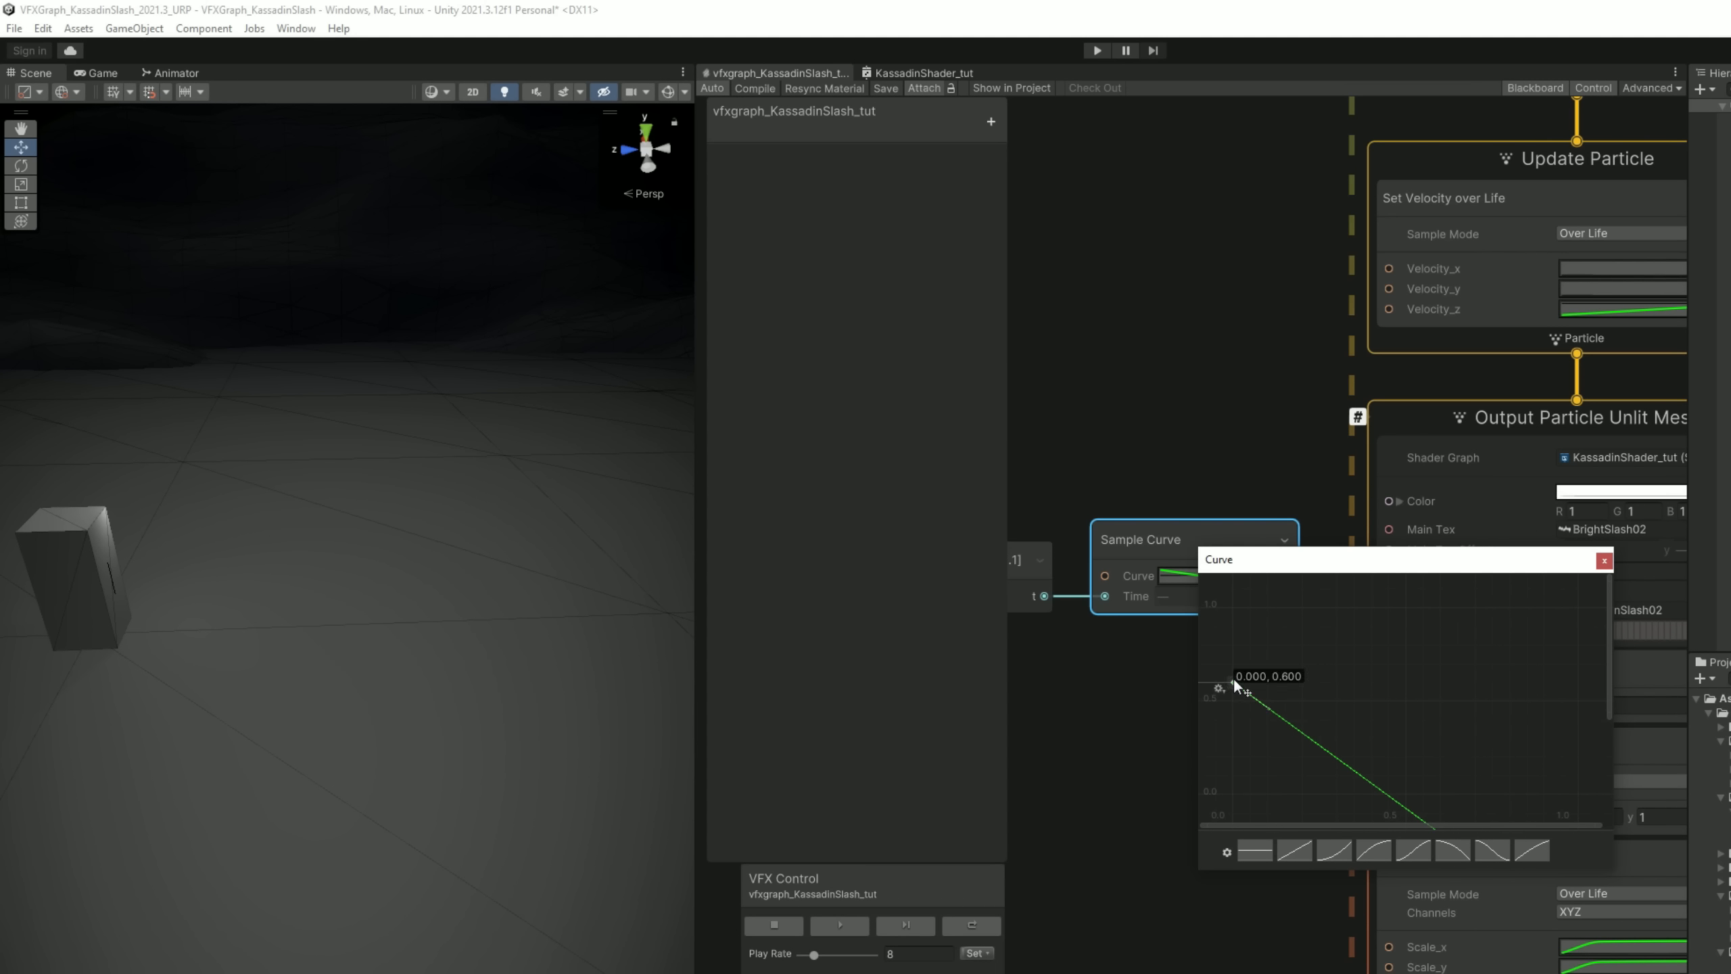
drag(1233, 679, 1232, 646)
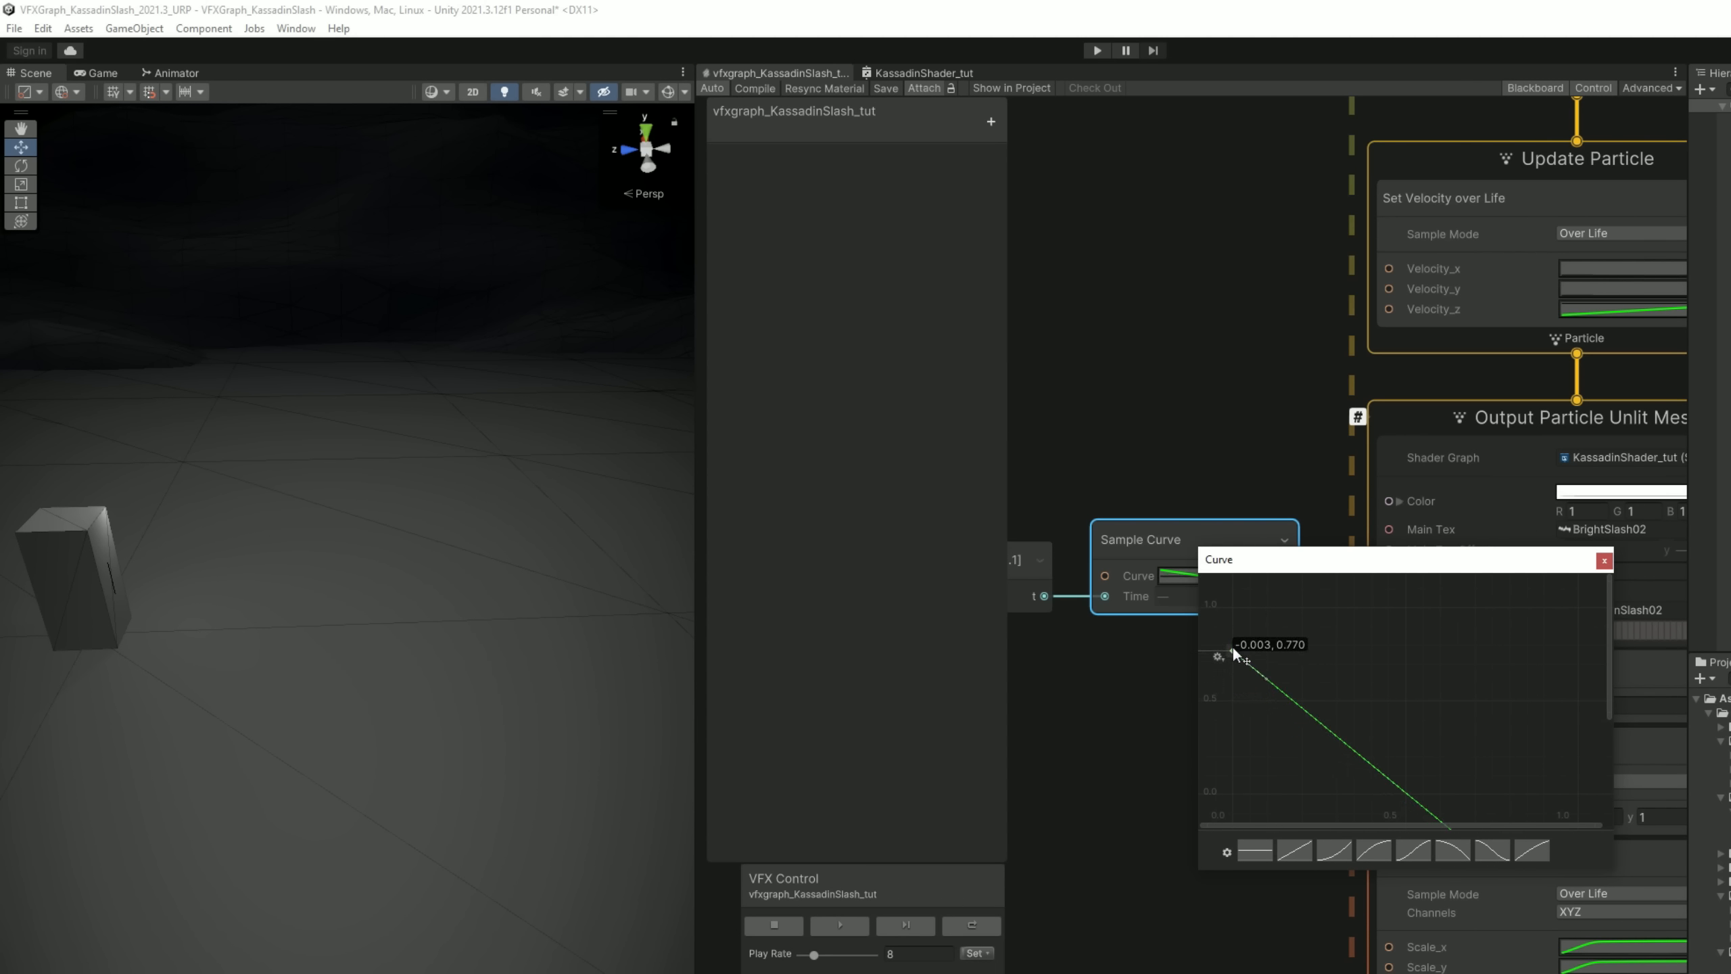
click(840, 924)
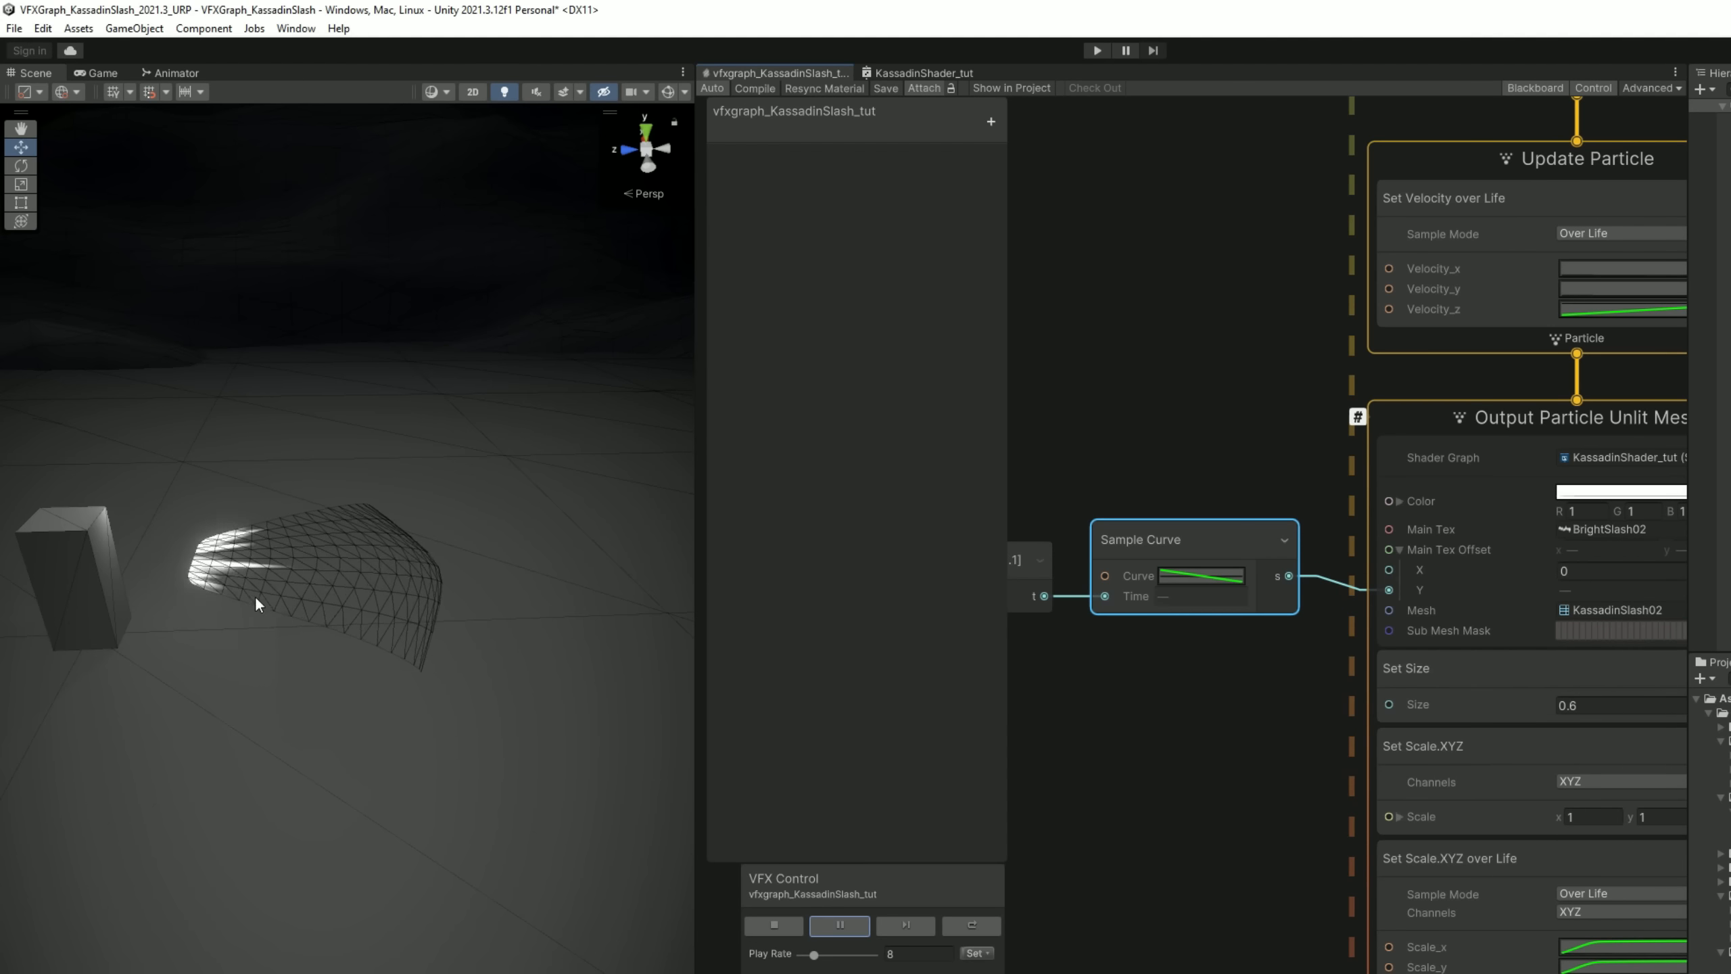
- Set the effect's play rate to 100 and switch the scene view's shading mode to Shaded
click(903, 953)
text(100)
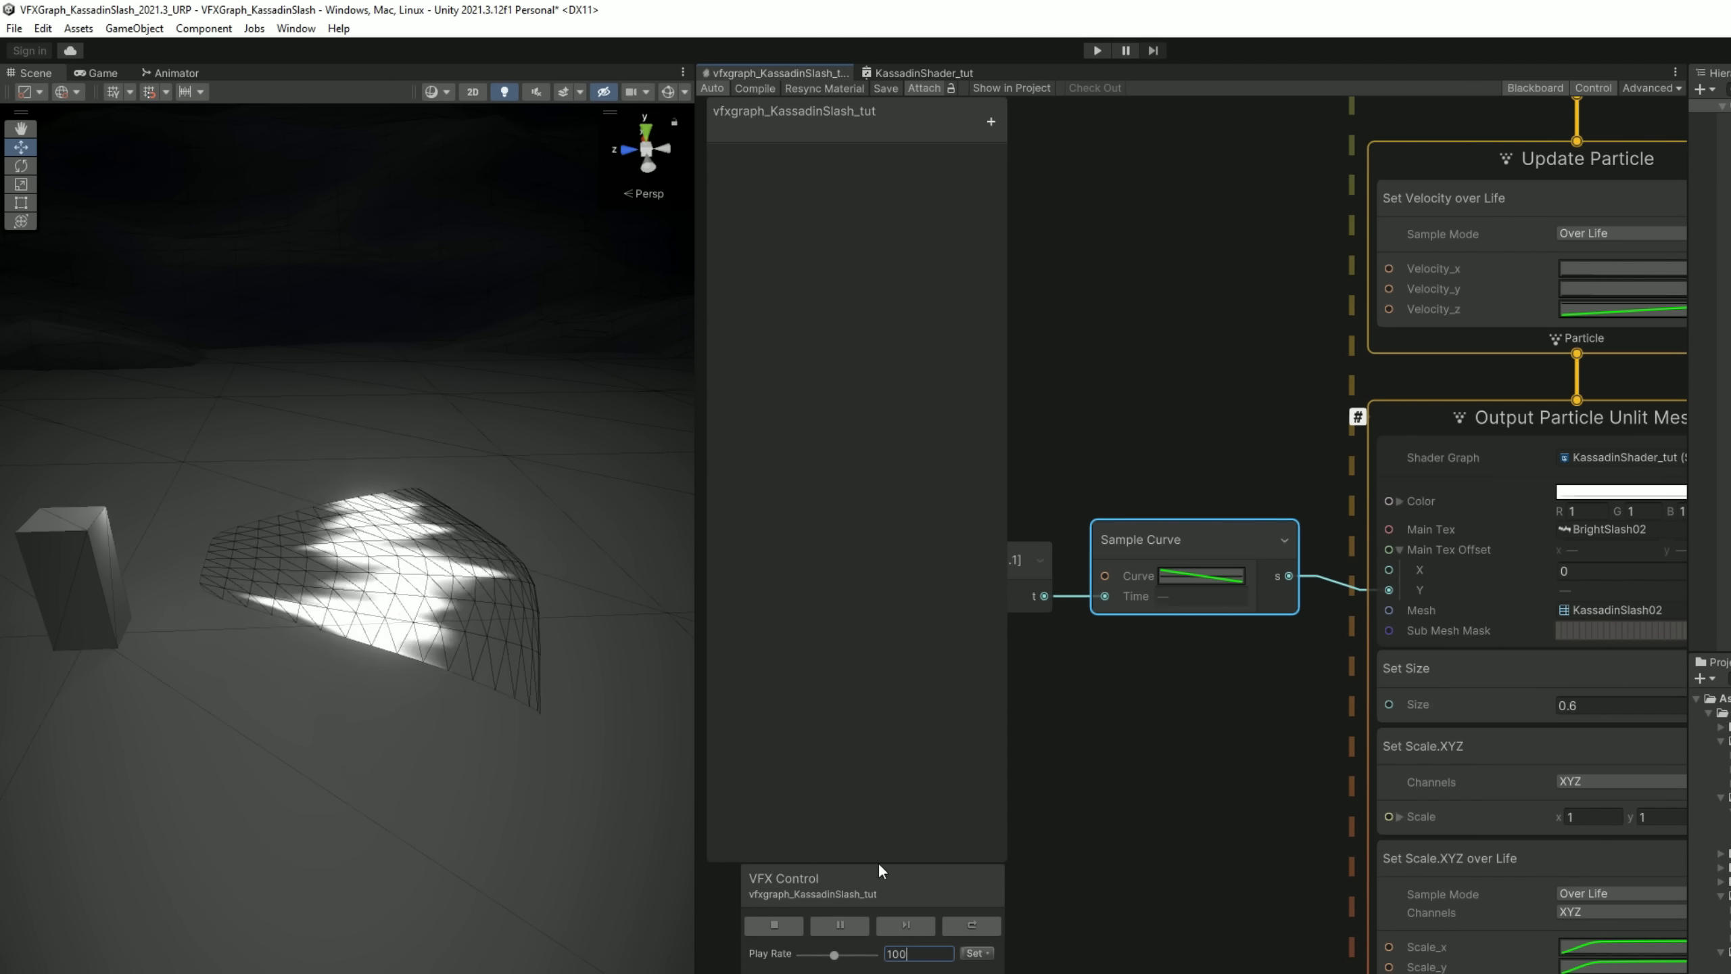
click(439, 91)
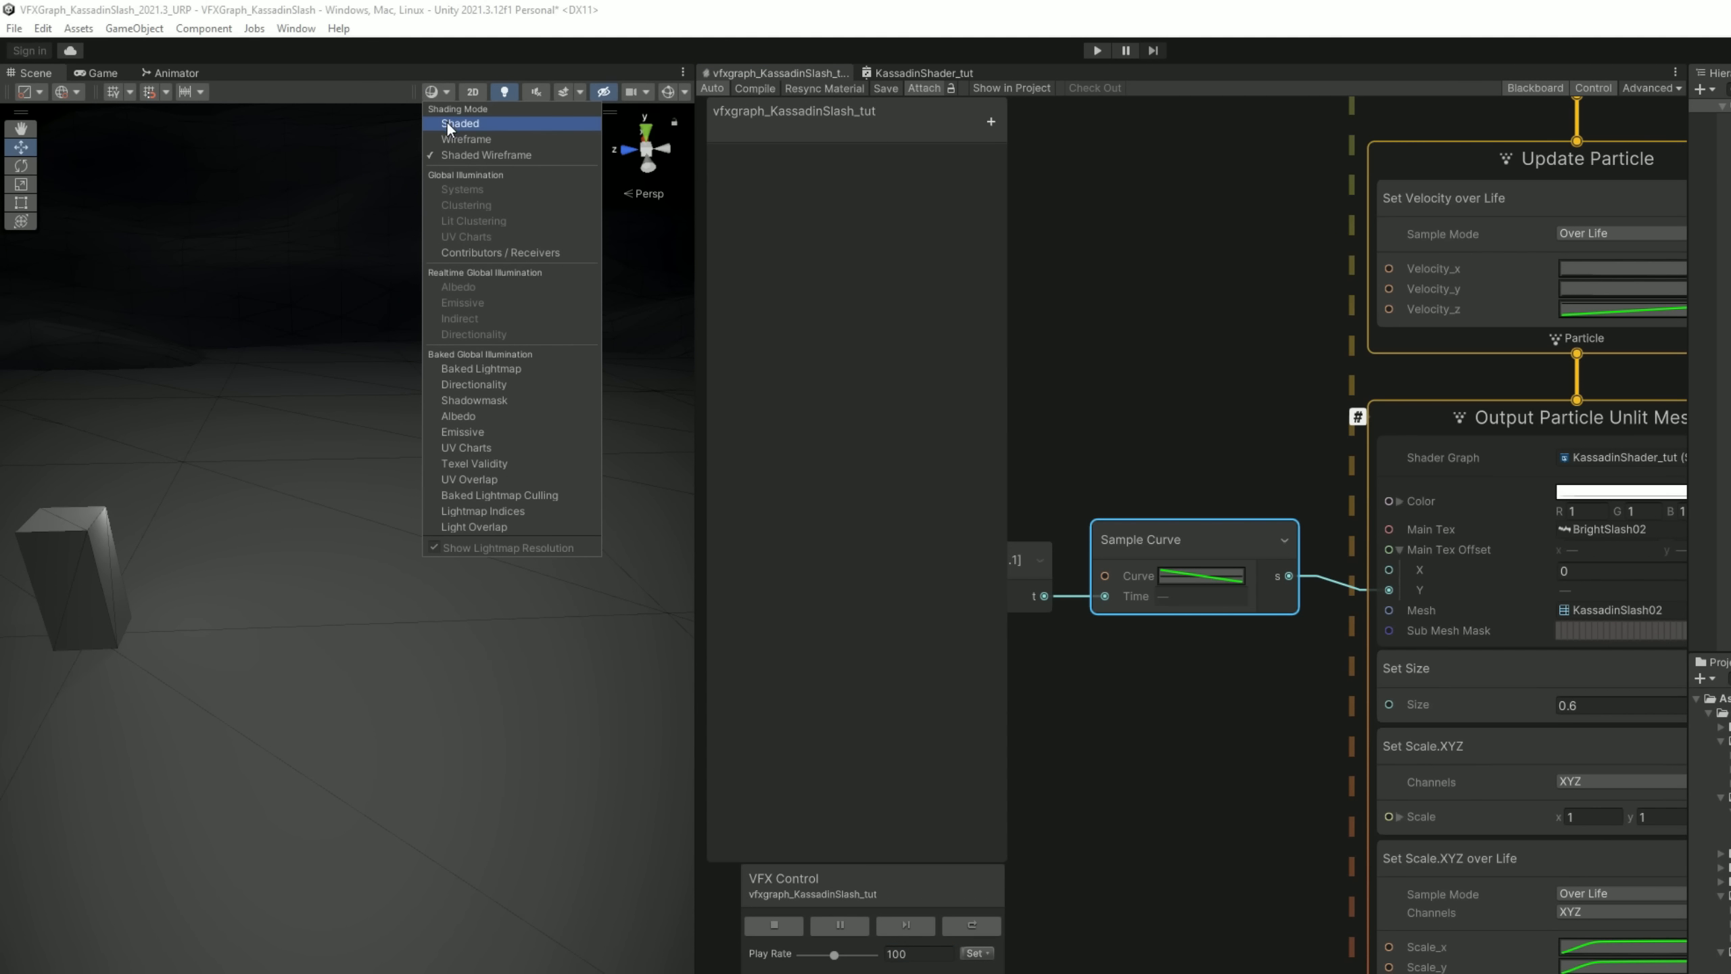
click(450, 123)
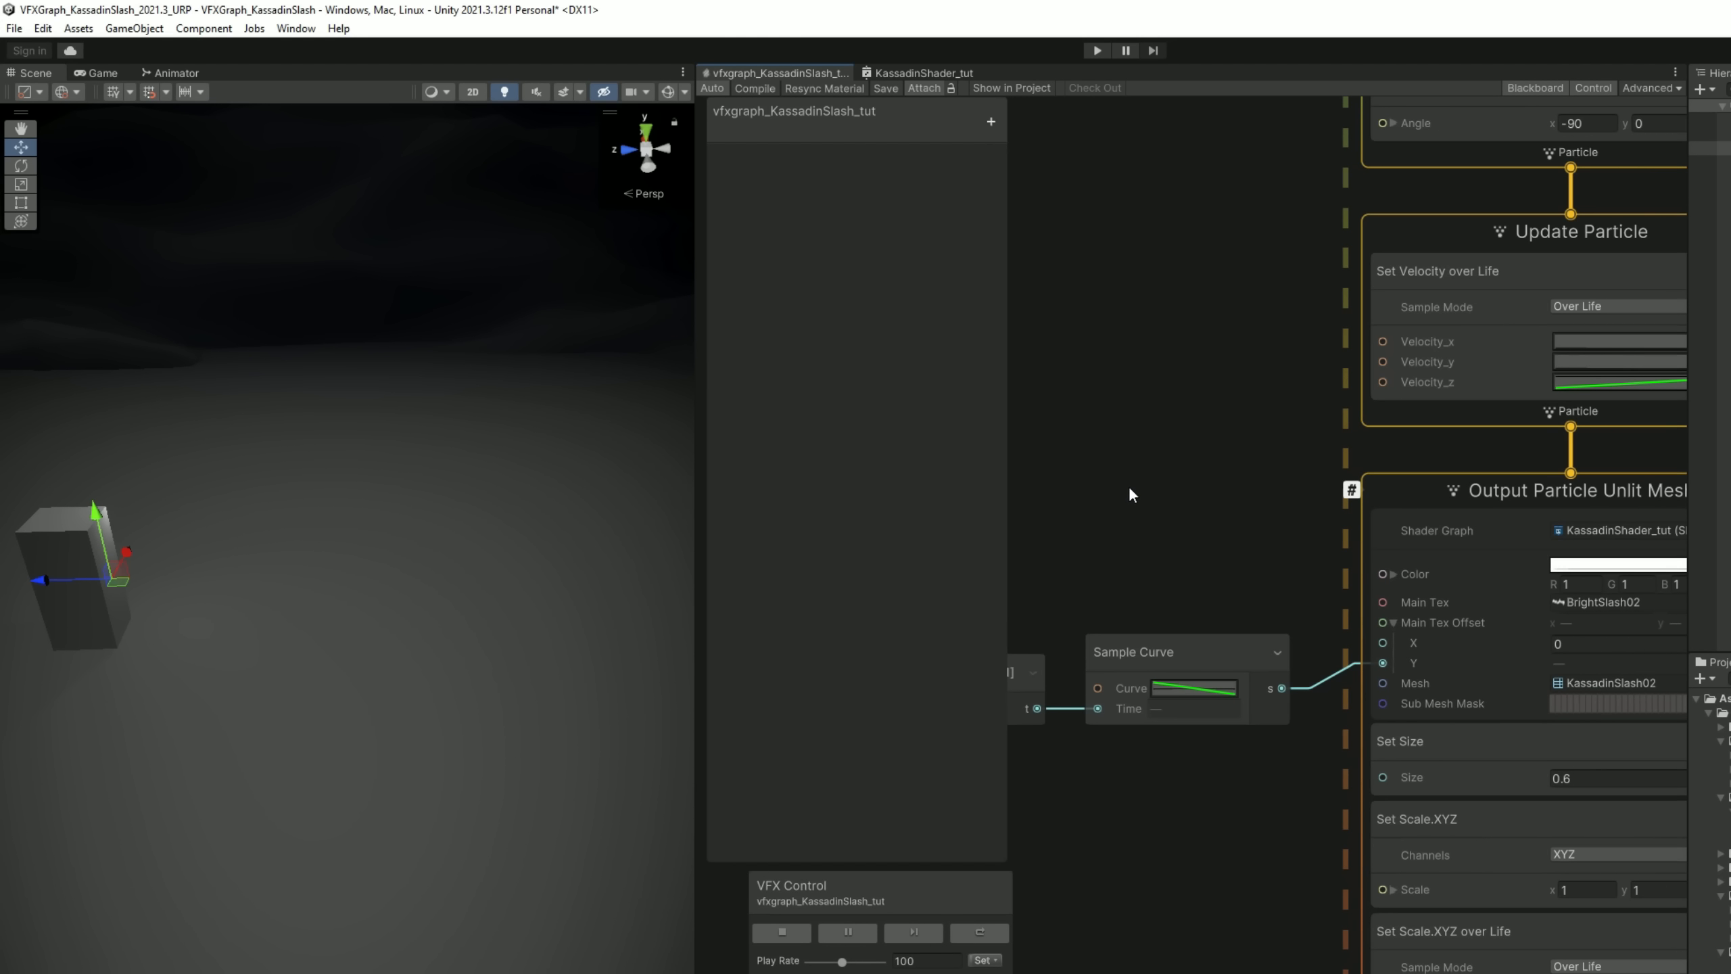
- Set the Output Particle Unlit Mesh color to R 3.4, G 1.15 and B 31
middle_drag(1192, 451, 991, 432)
middle_drag(1105, 392, 1058, 388)
click(1329, 561)
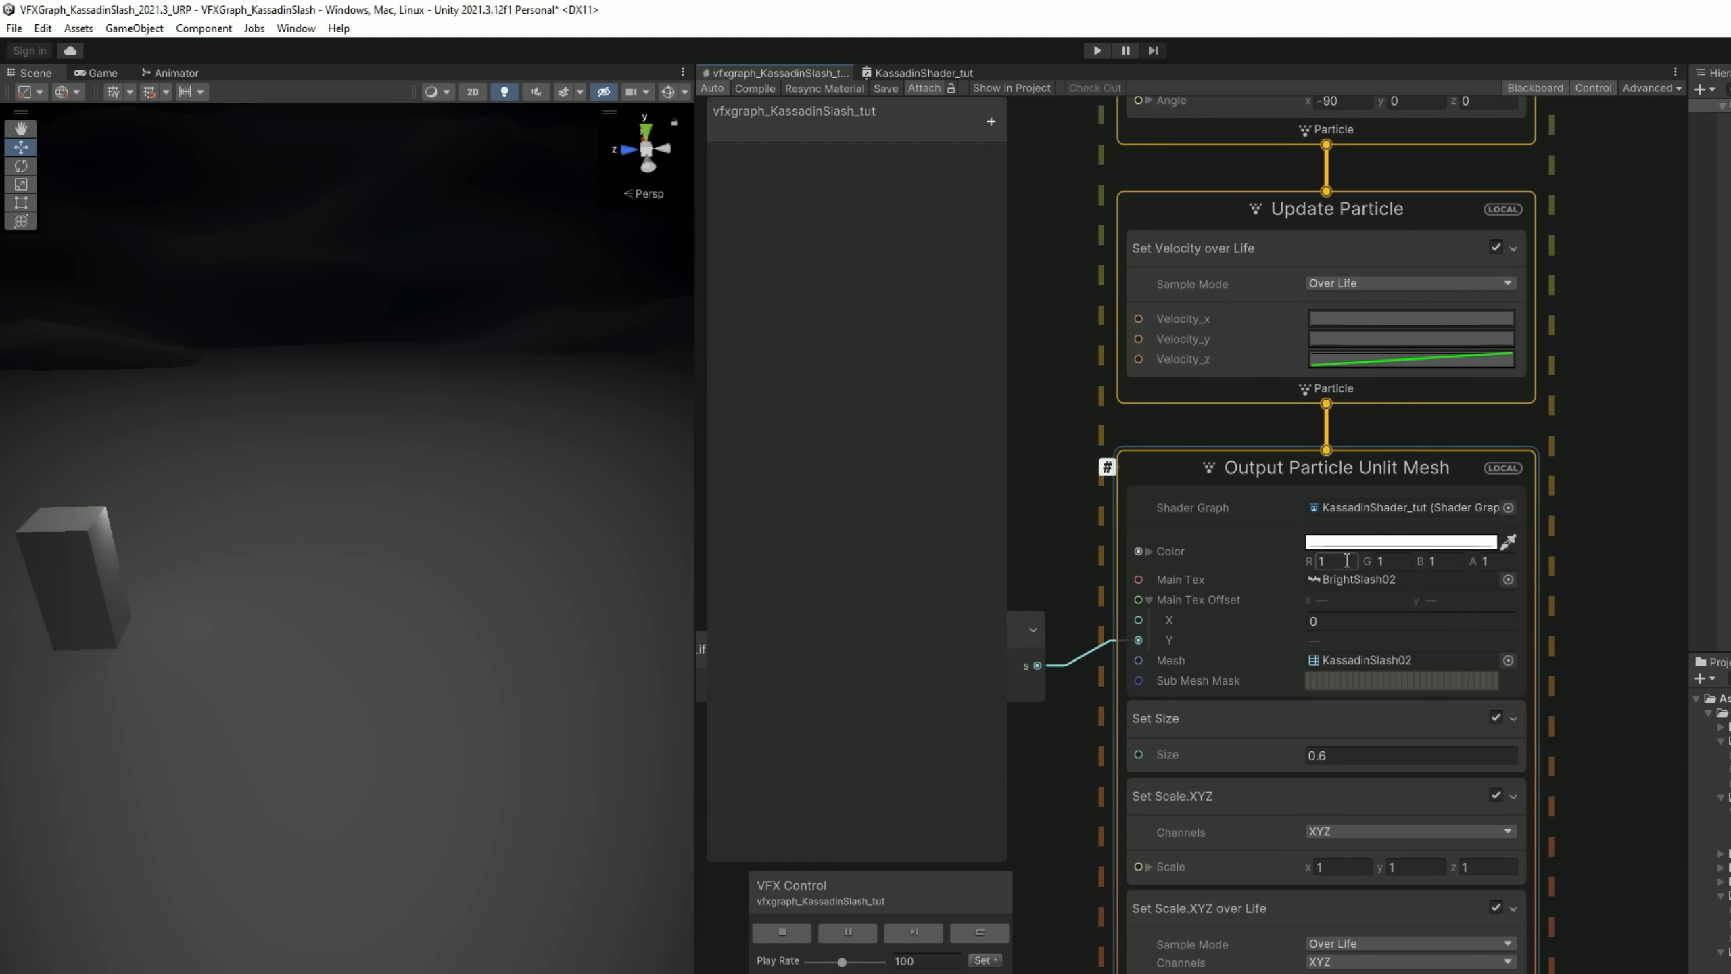
text(34.4)
key(Tab)
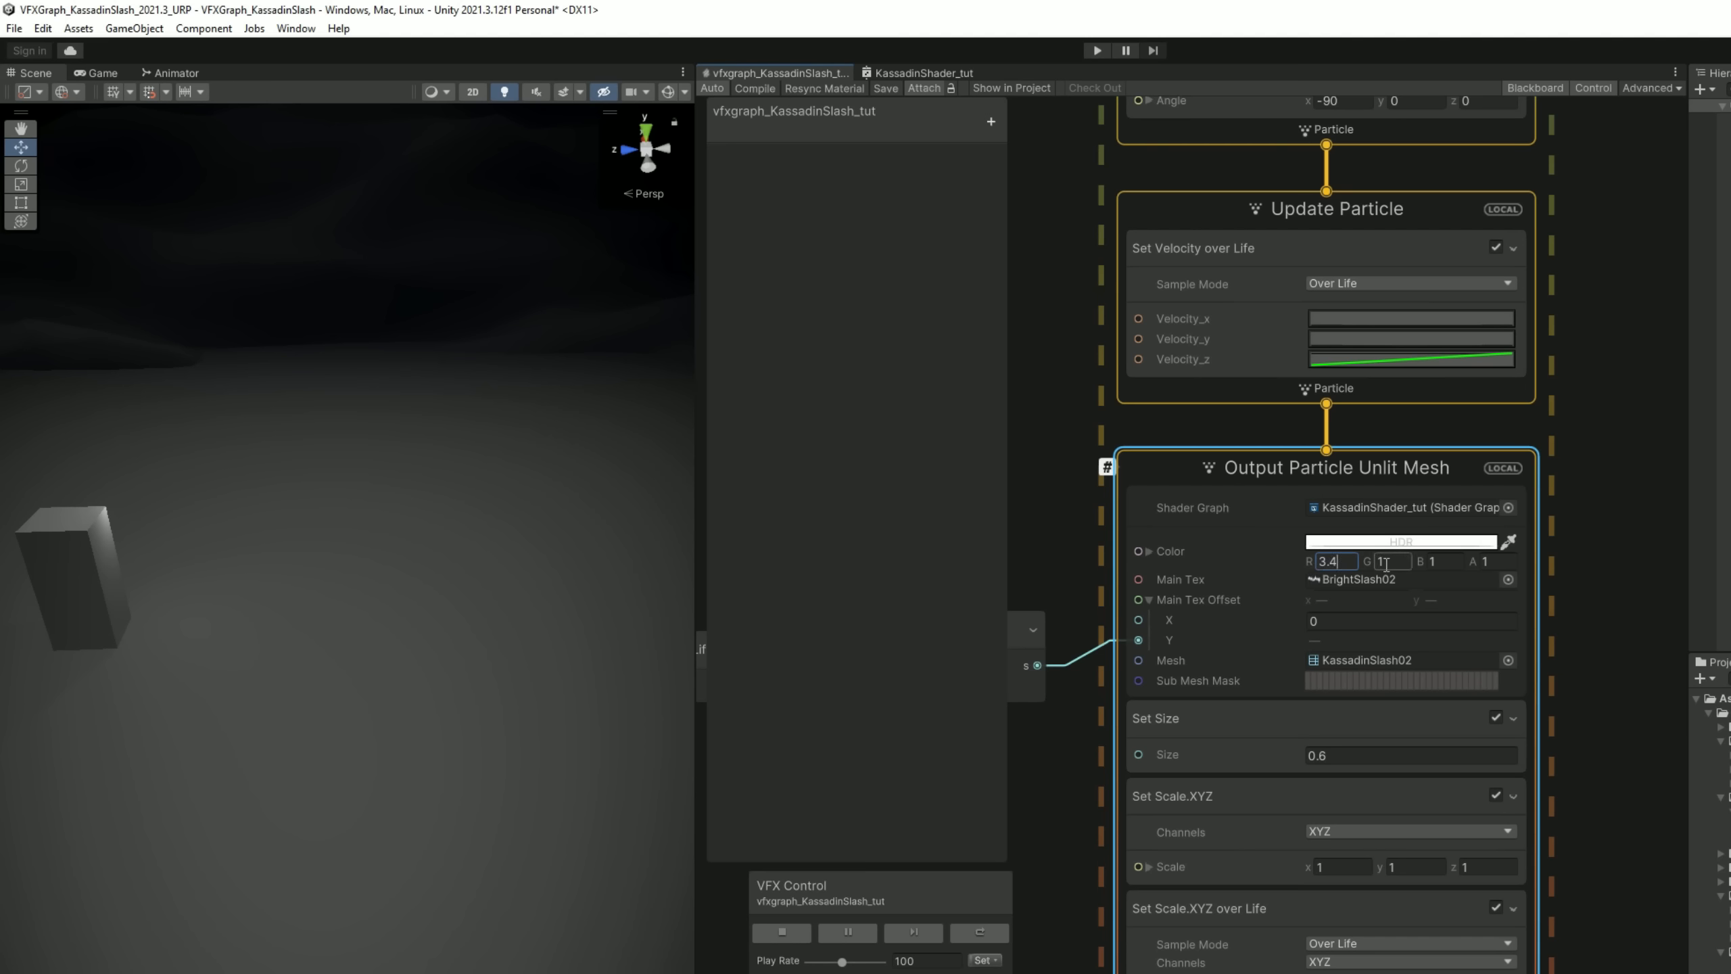
text(1.15)
click(1445, 562)
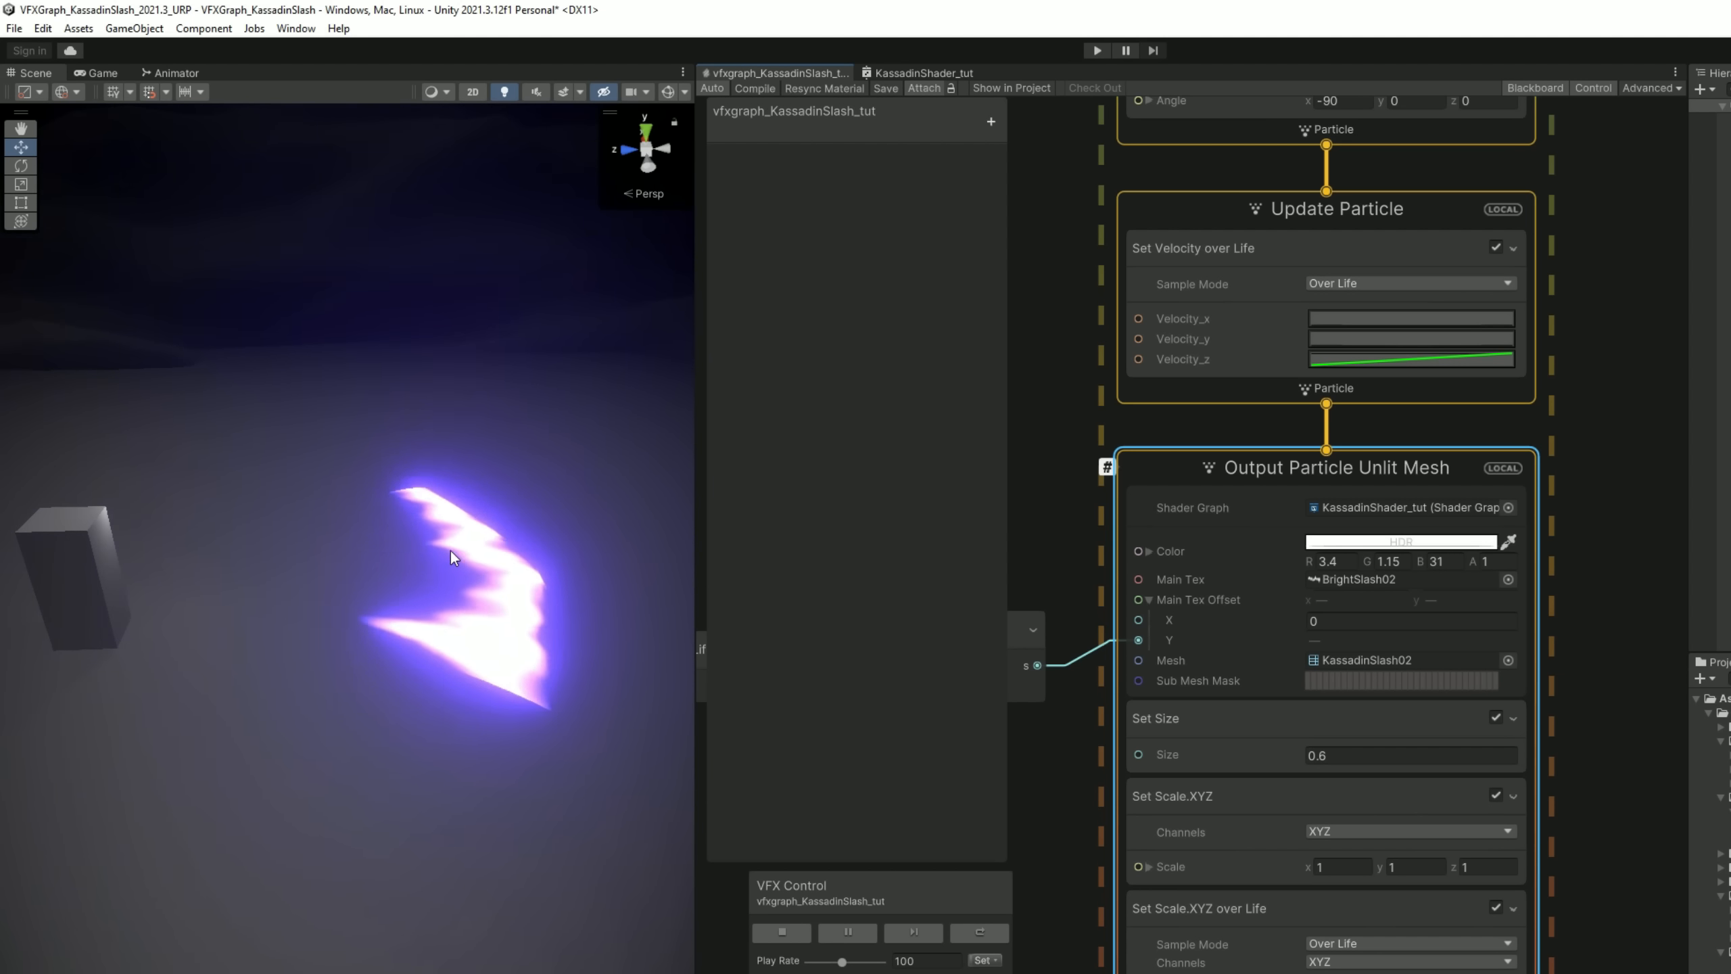
- Copy the HDR color value of the Output Particle Unlit Mesh
middle_drag(1037, 525, 1200, 512)
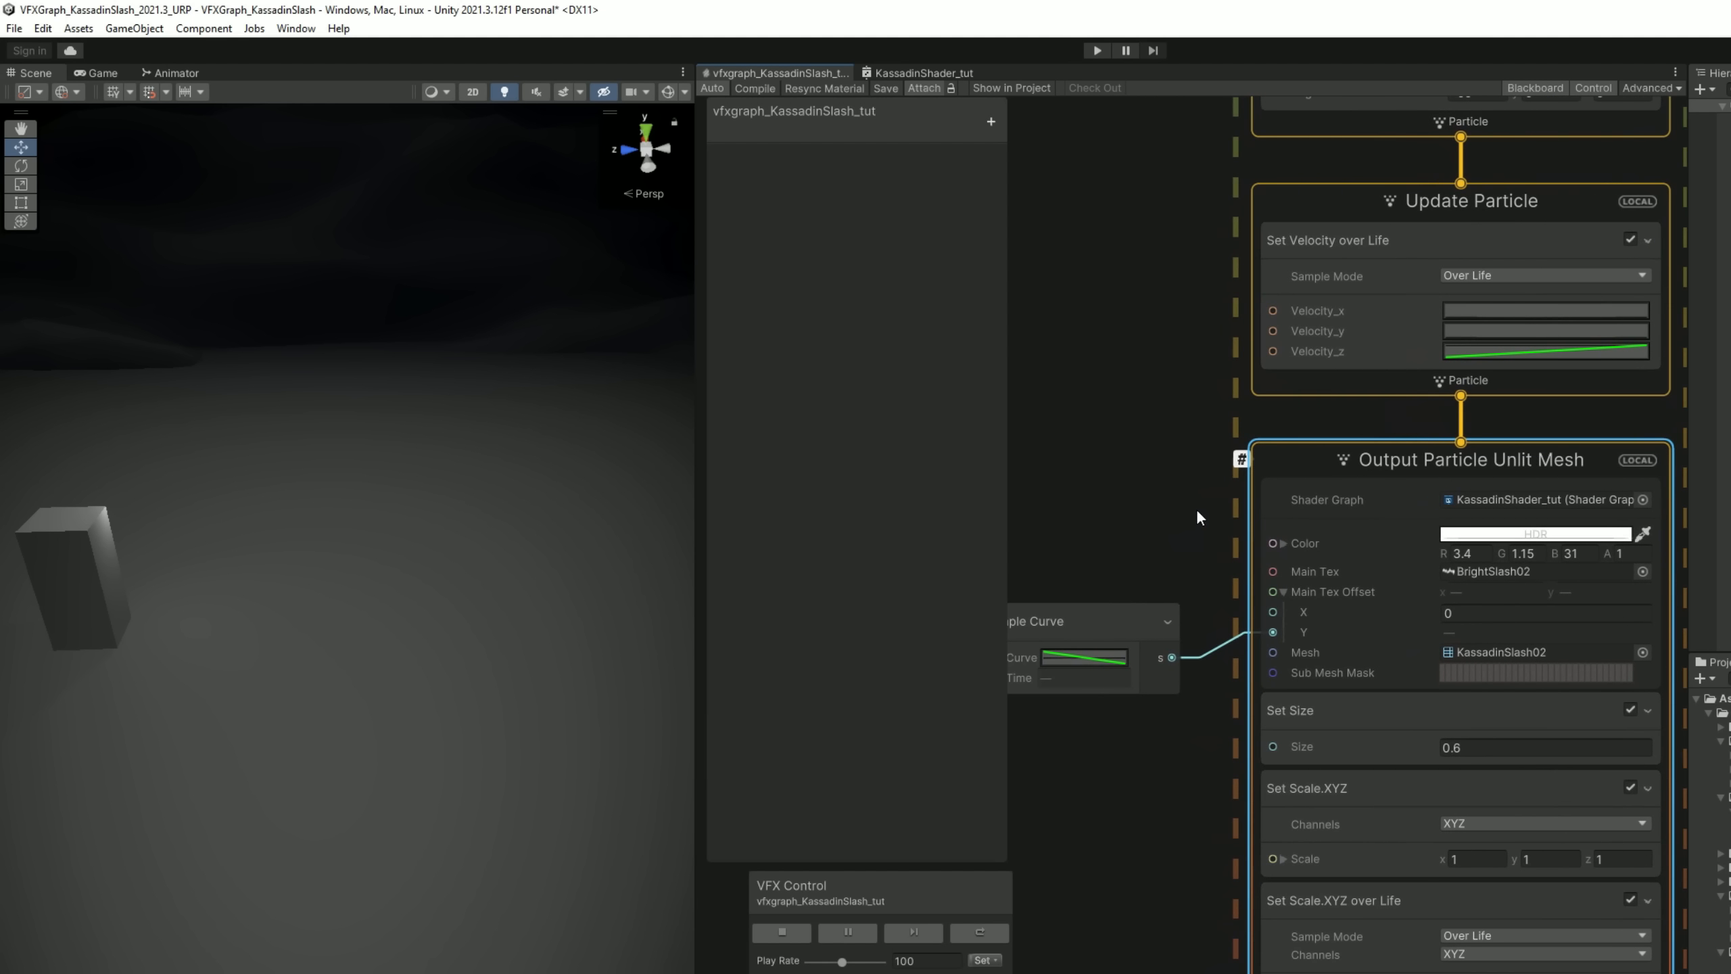
right_click(1457, 533)
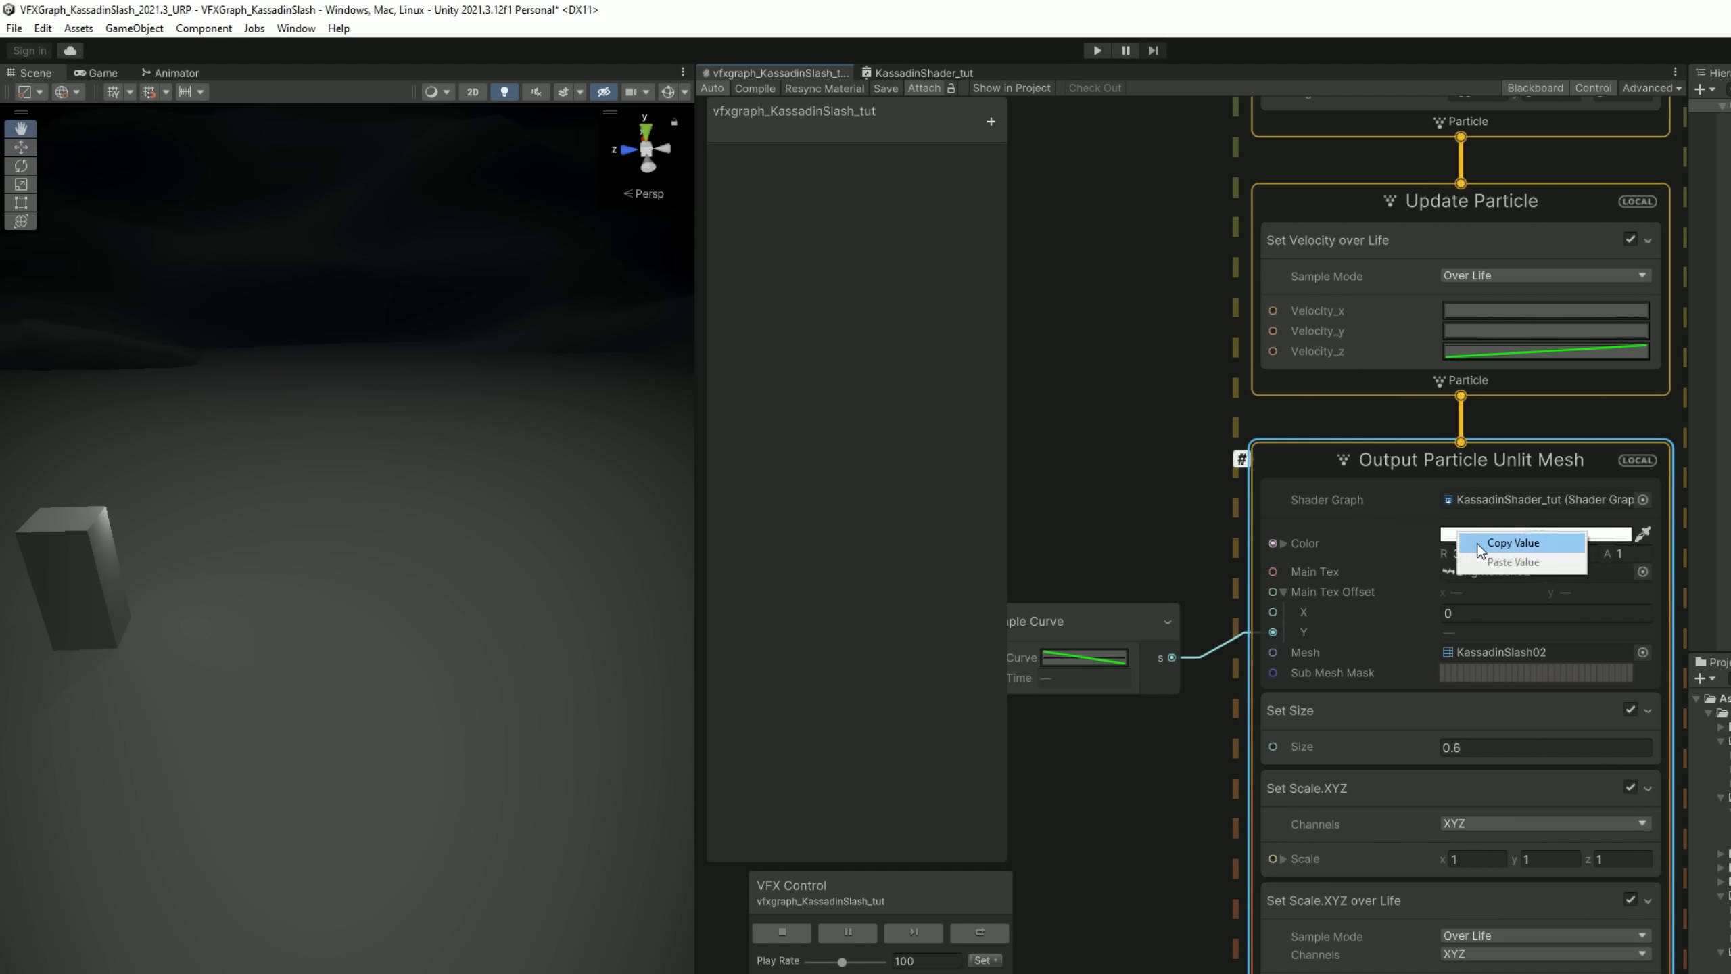
click(1480, 546)
- Add a Sample Gradient operator and place it above the Sample Curve node
middle_drag(1182, 508, 1454, 509)
click(1248, 510)
key(space)
text(sample gradient)
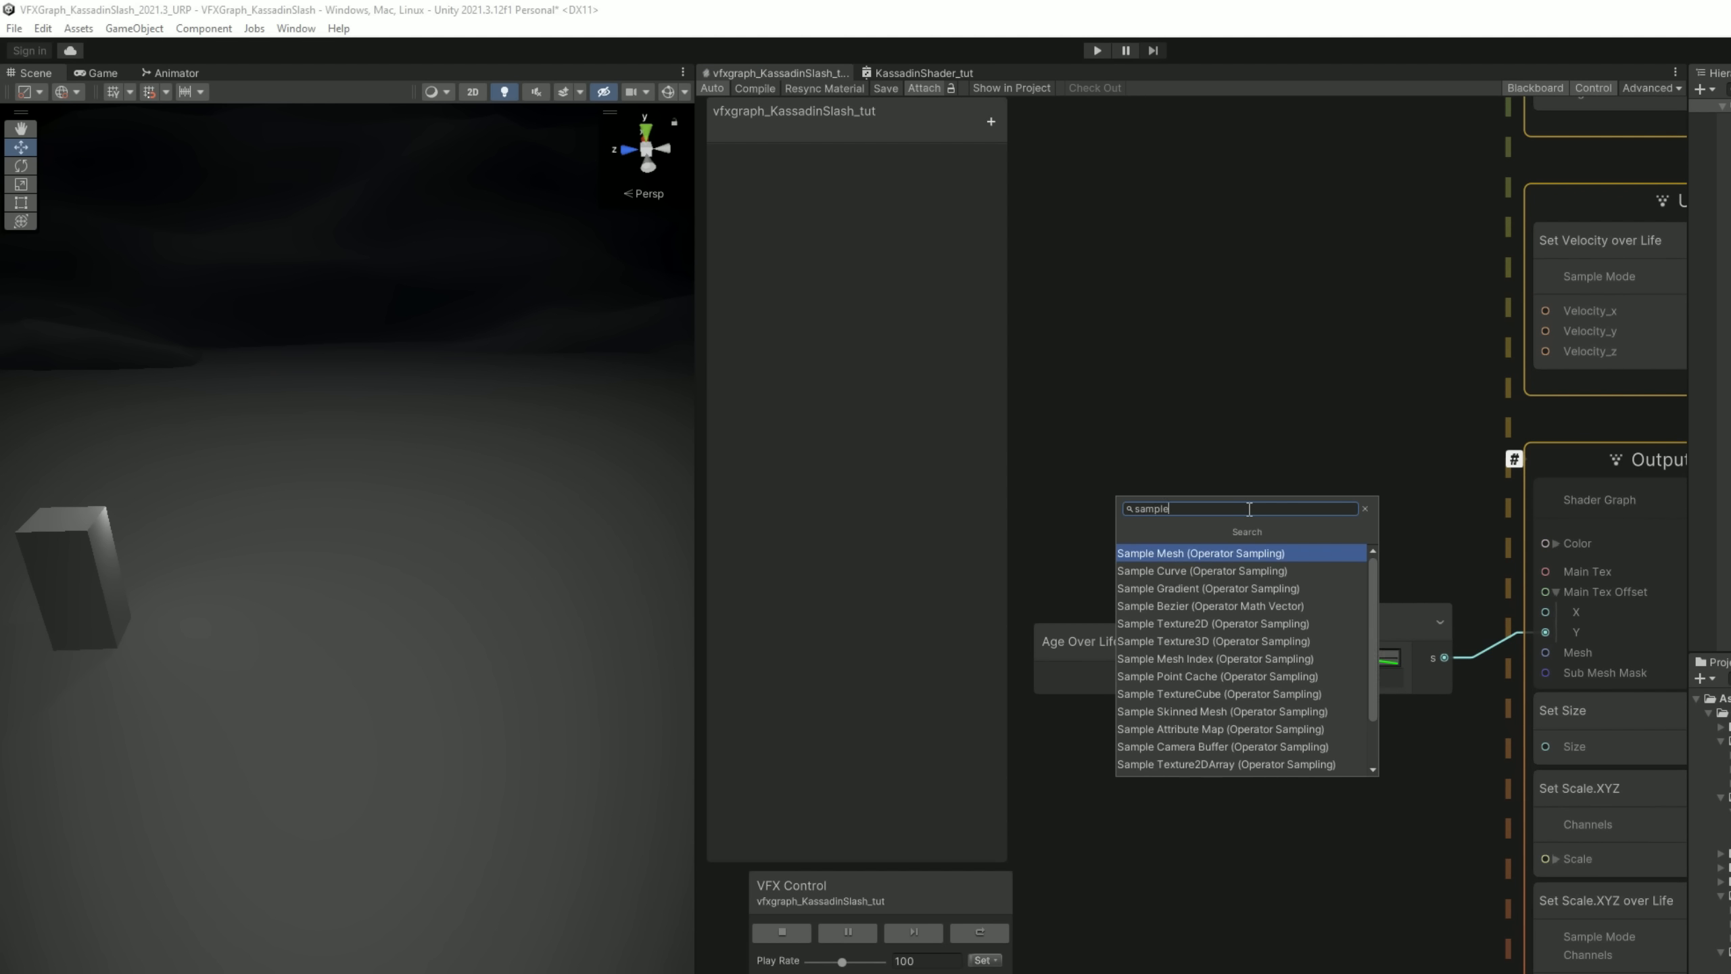
key(Return)
drag(1408, 546, 1357, 460)
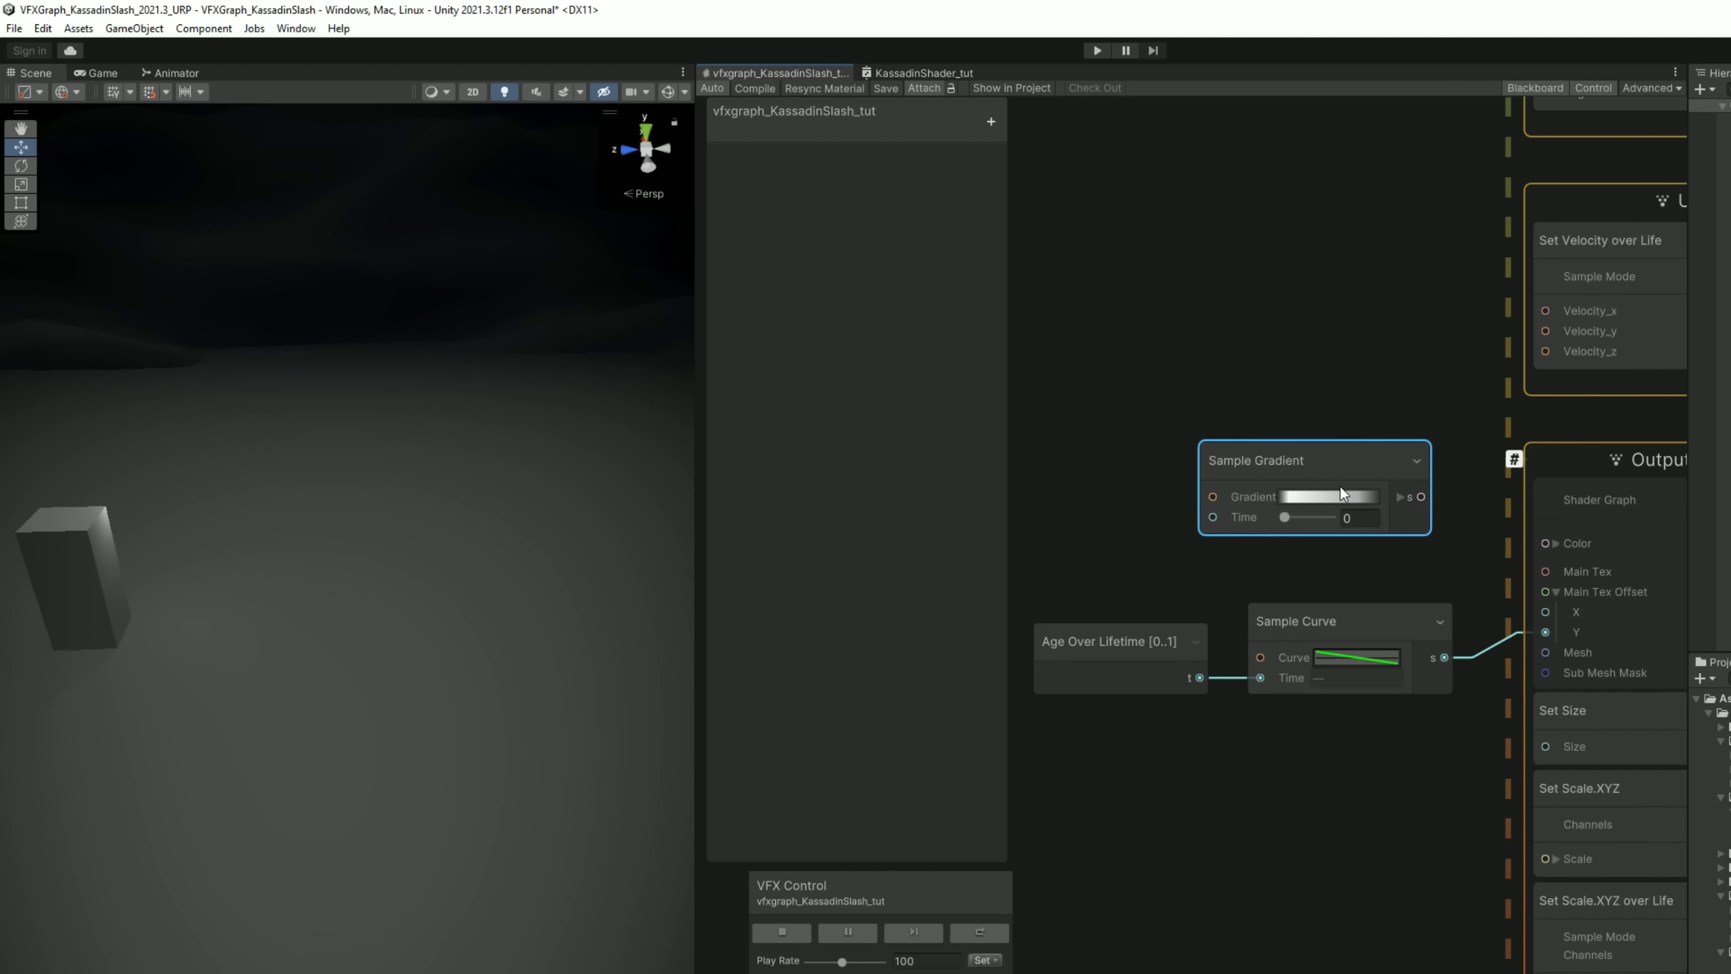
- Open the Sample Gradient's gradient and paste the copied color onto its end color key
click(1328, 497)
click(1671, 308)
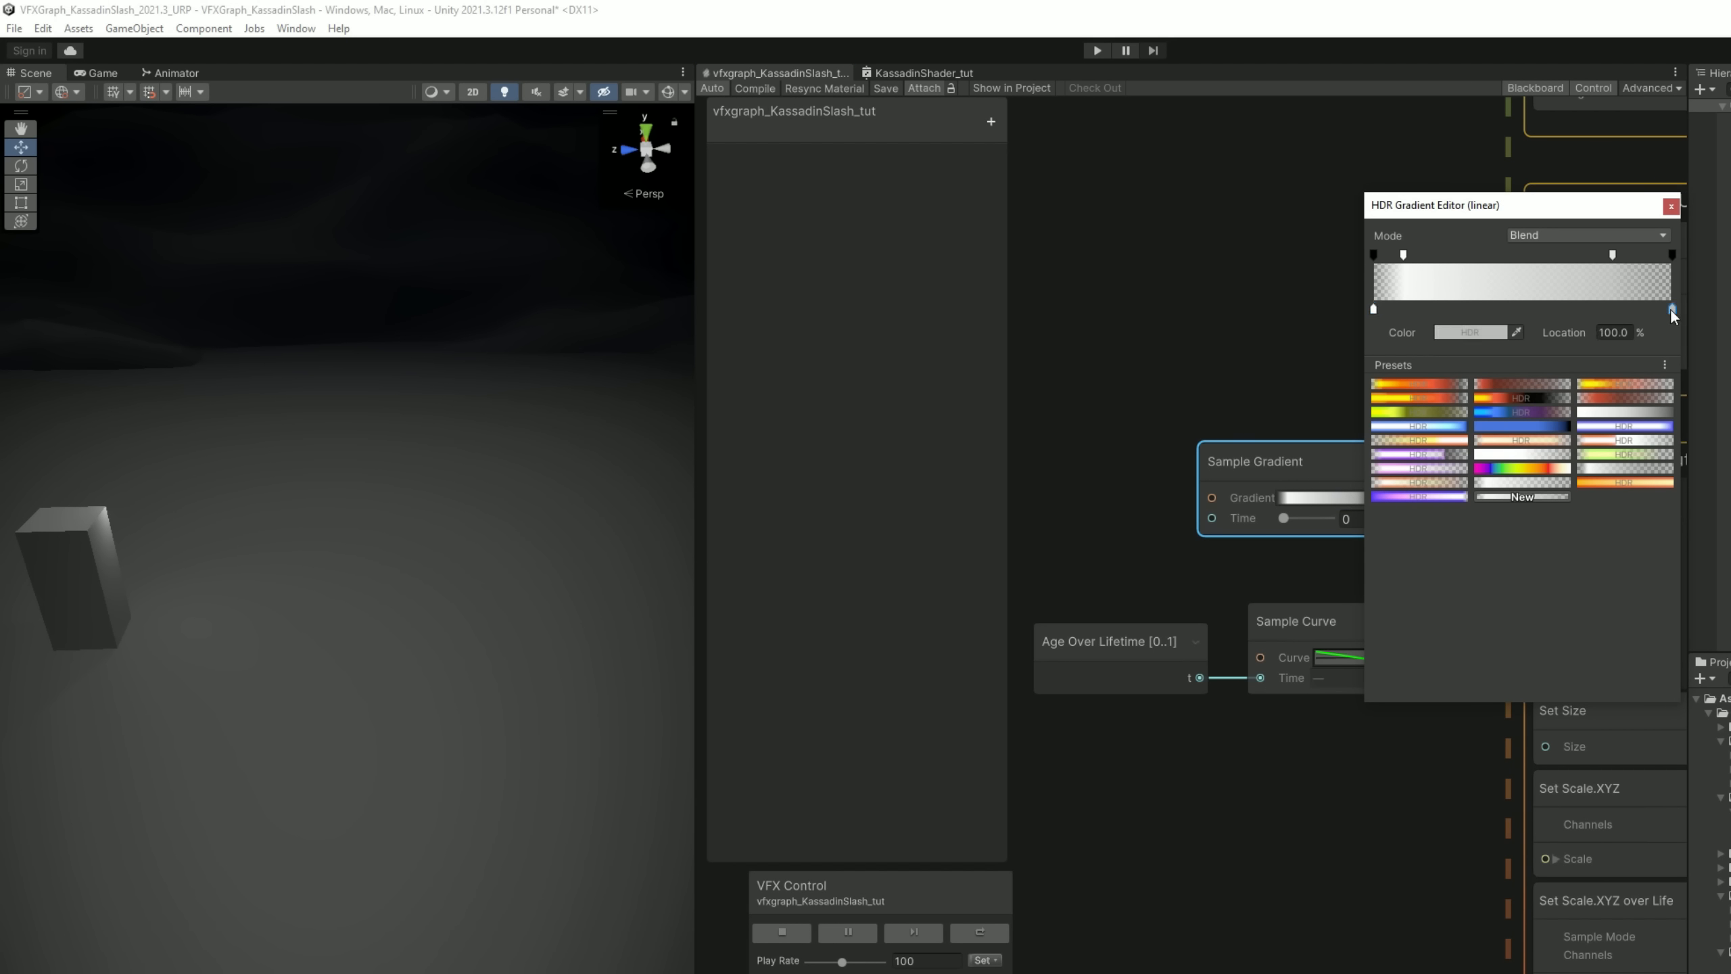
right_click(1467, 329)
click(1490, 357)
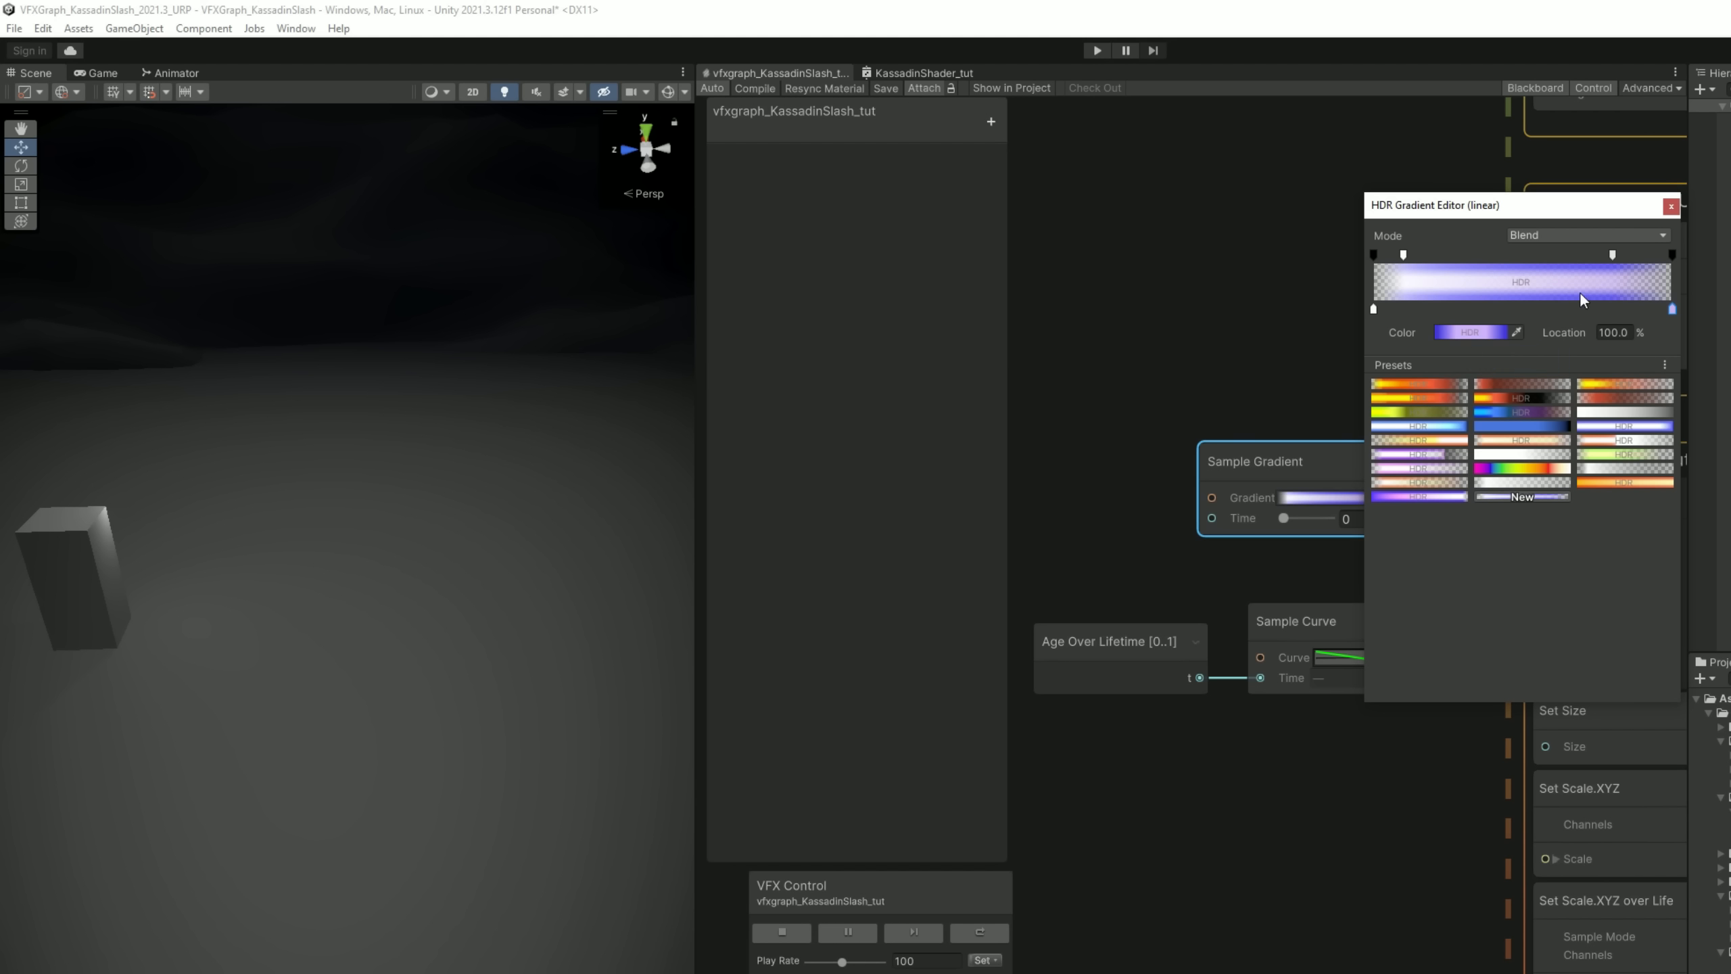
- Delete the gradient's start alpha key and the inner one near the end, and move the remaining opaque key to about 92%
click(1612, 258)
key(Delete)
click(1374, 257)
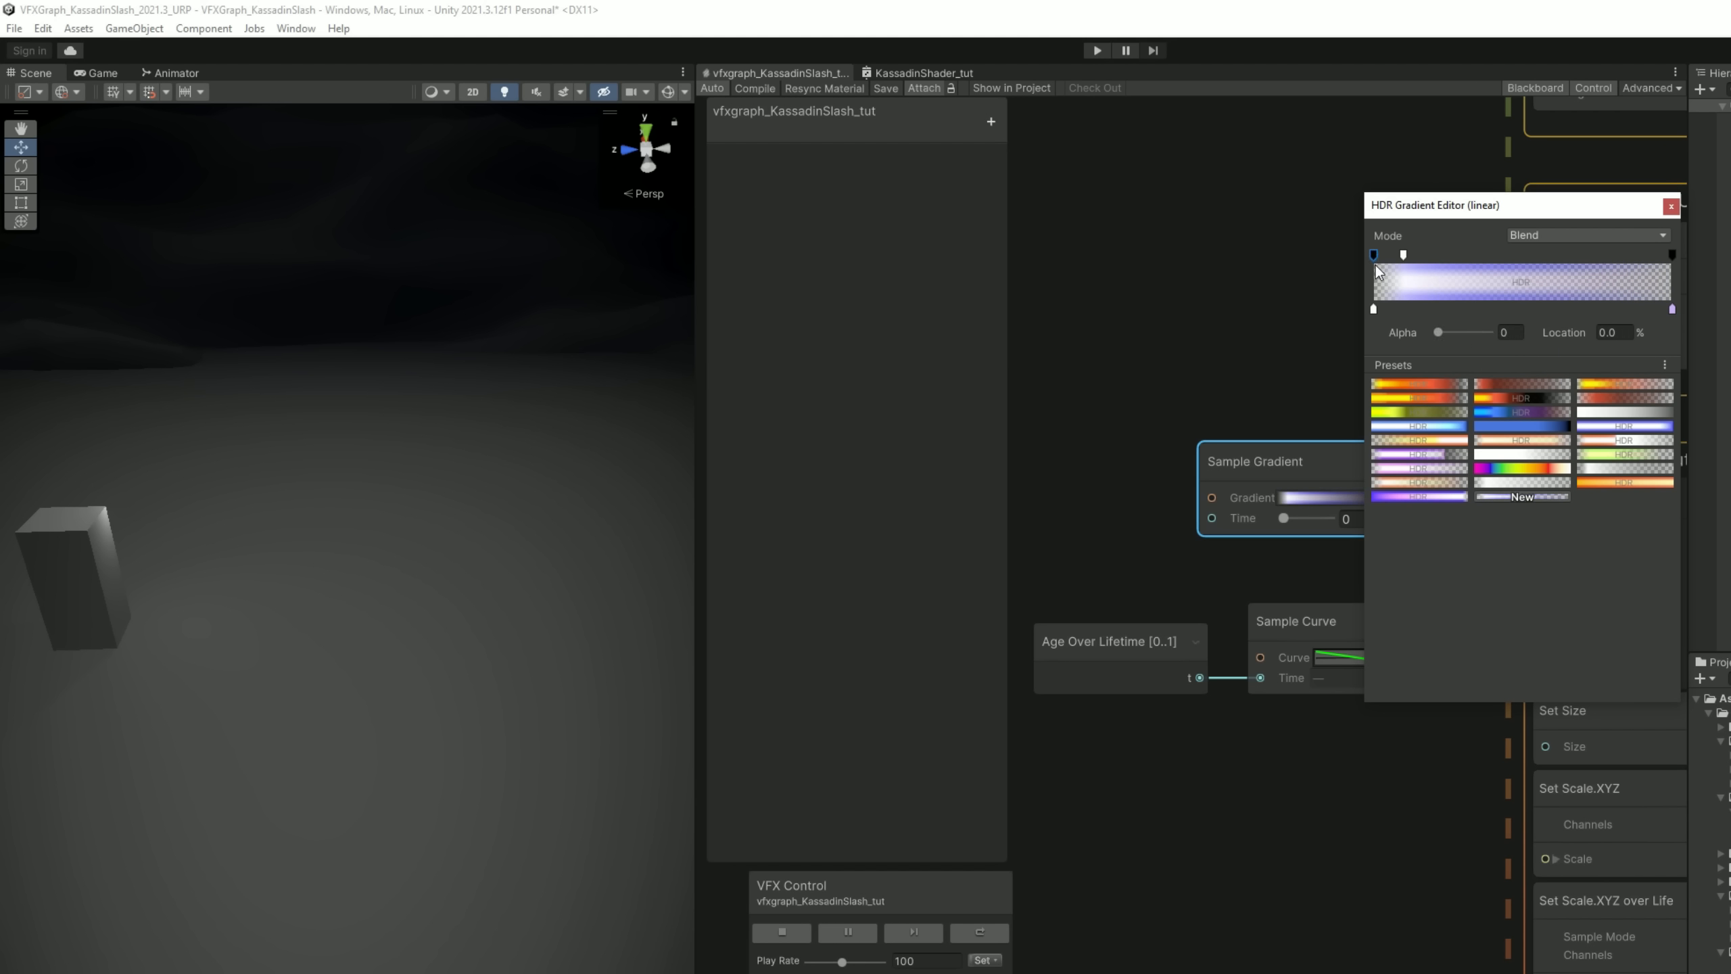
key(Delete)
drag(1407, 257, 1648, 264)
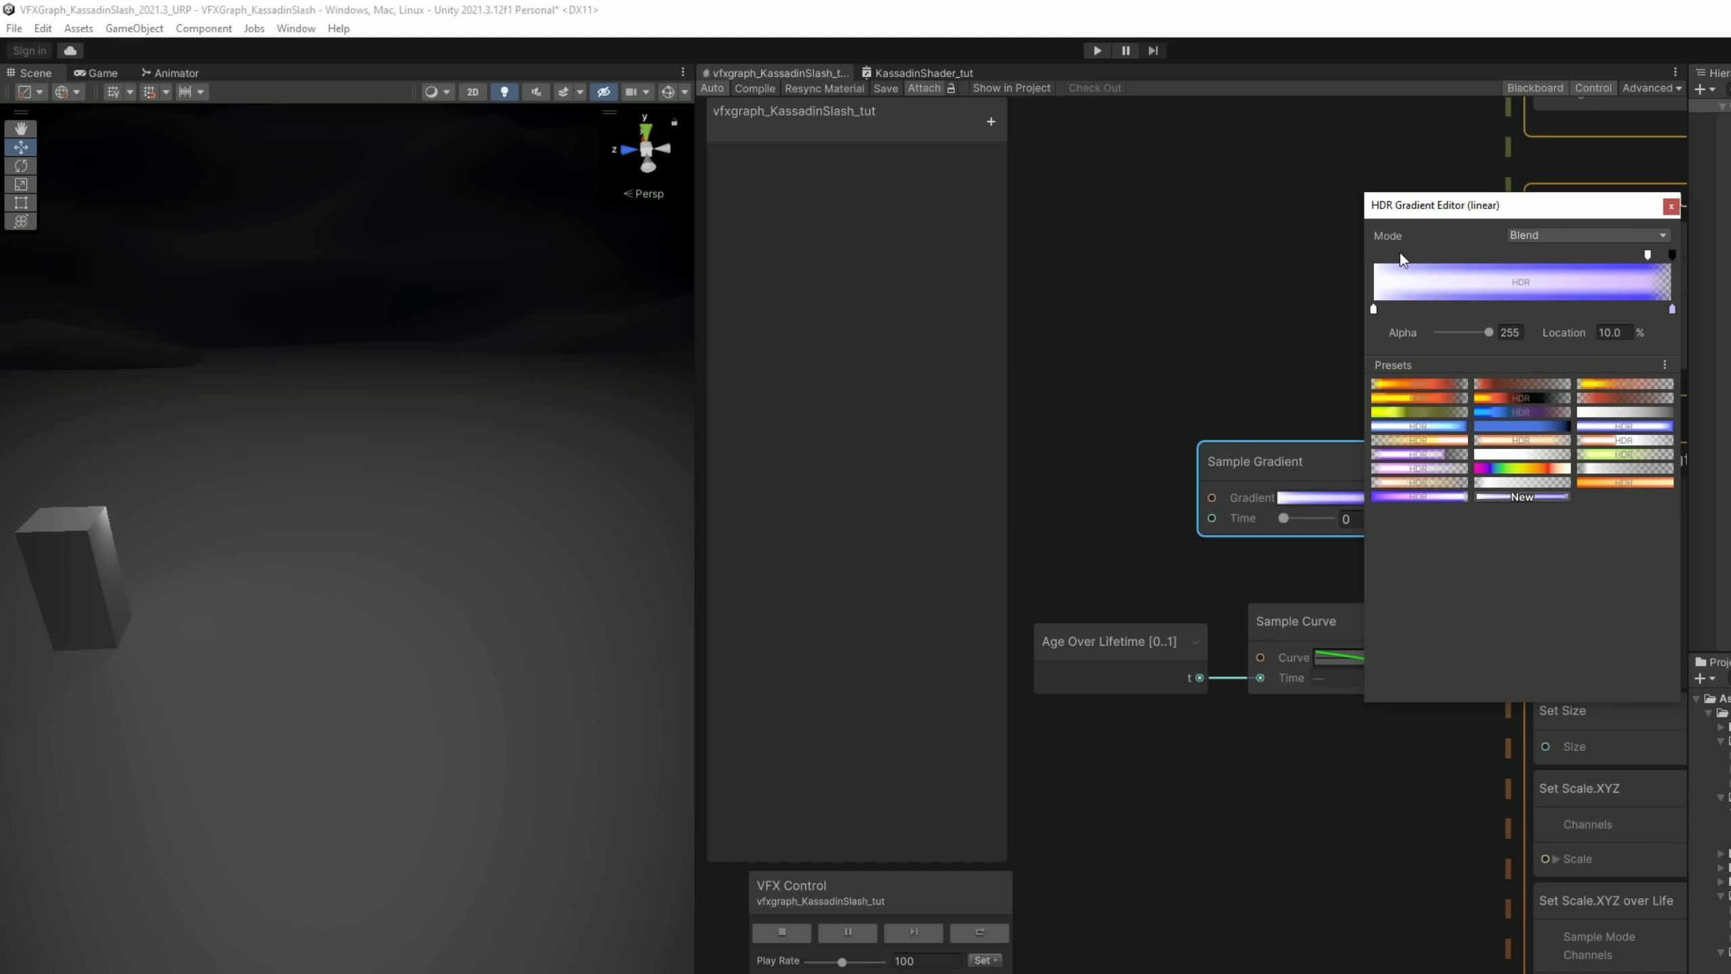
key(Delete)
- Paste the copied color onto the gradient's start color key and lower its HDR intensity to -1.6
click(1374, 309)
right_click(1478, 332)
click(1533, 362)
click(1471, 335)
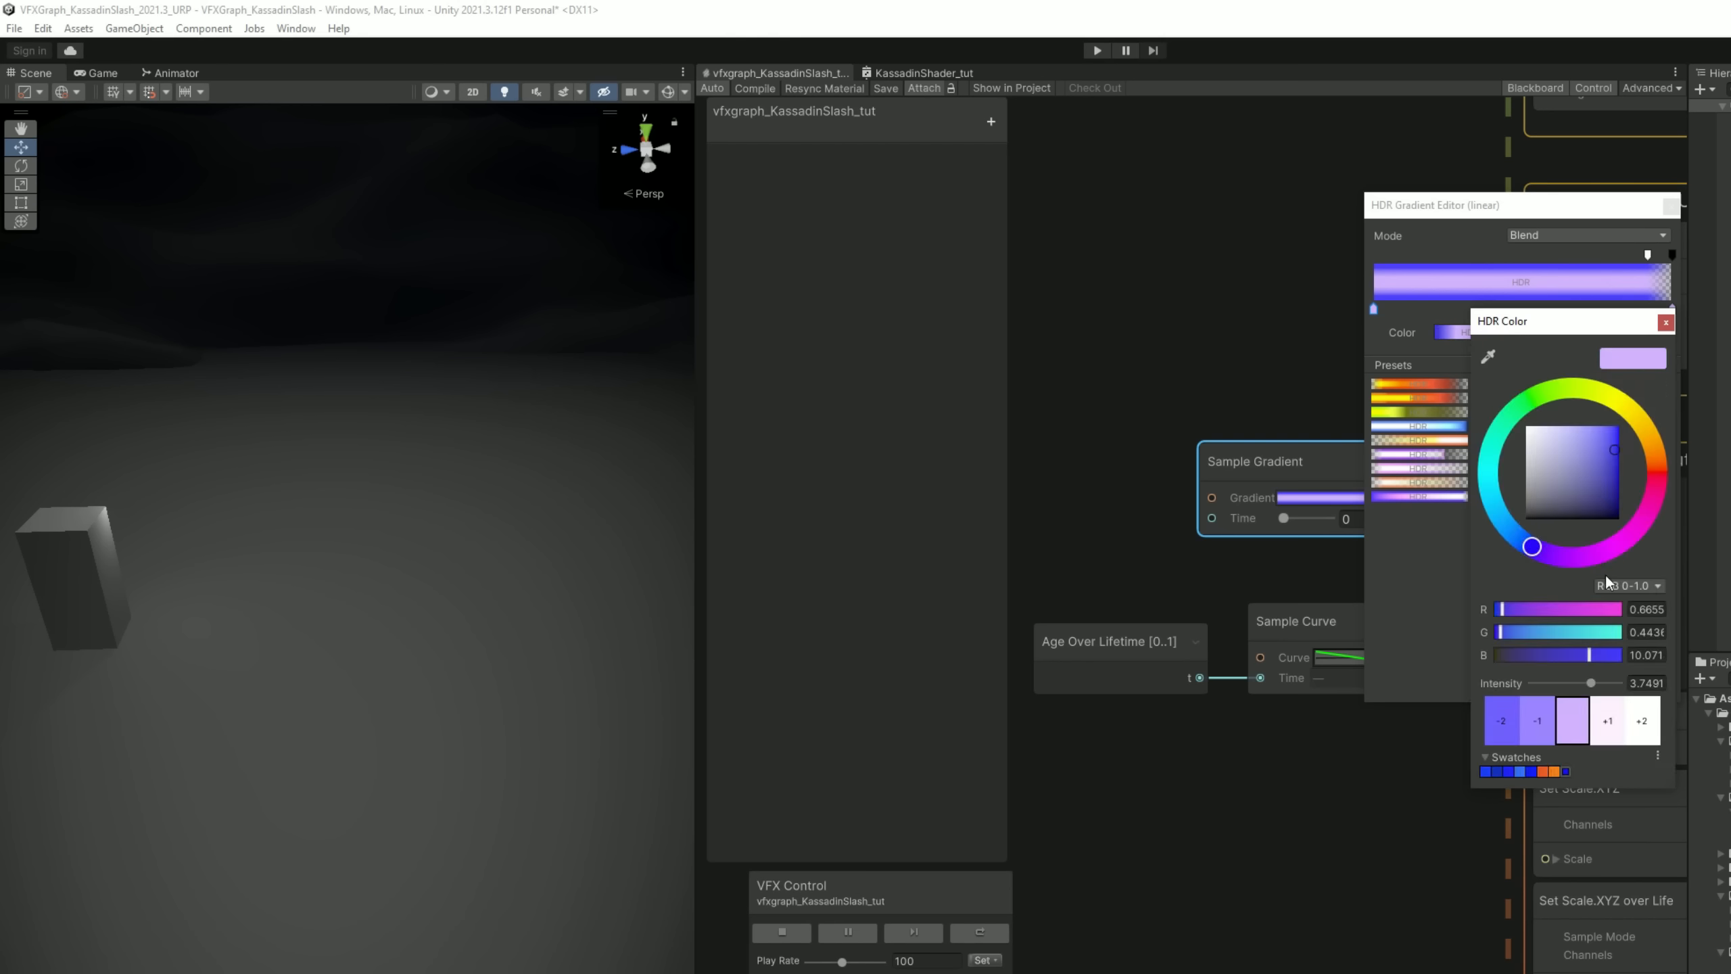
drag(1604, 687, 1567, 685)
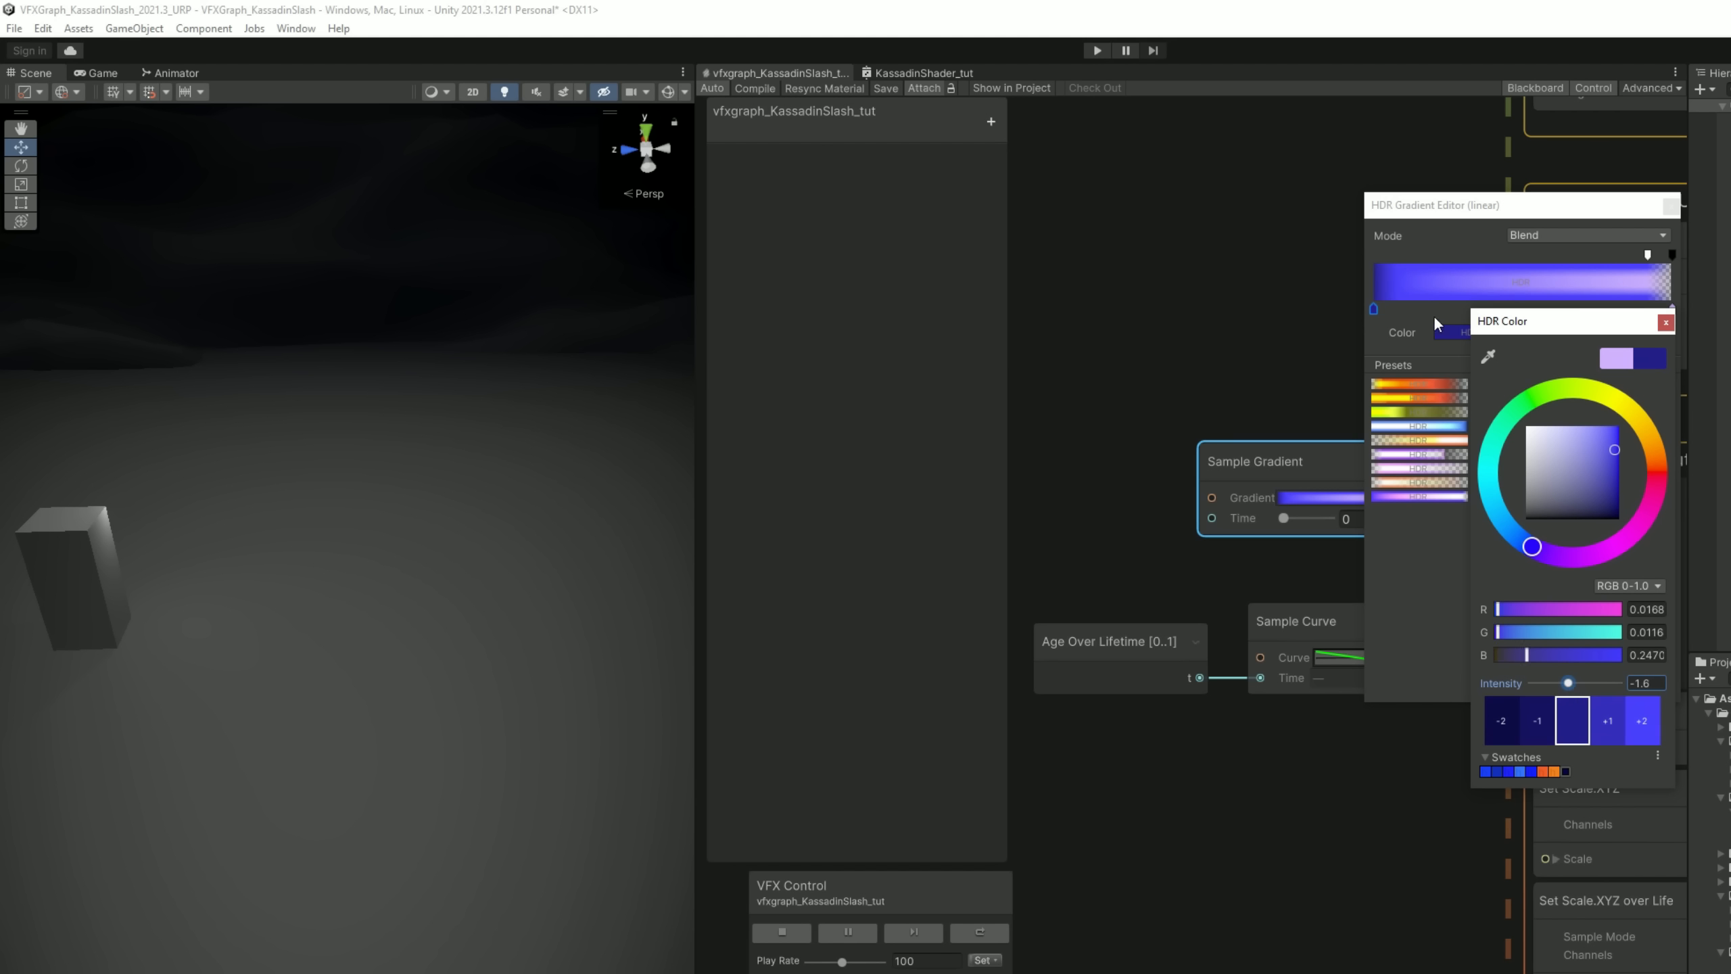
- Add two color keys to the gradient at about 6% and 21.2%, and close the gradient editor
click(1386, 309)
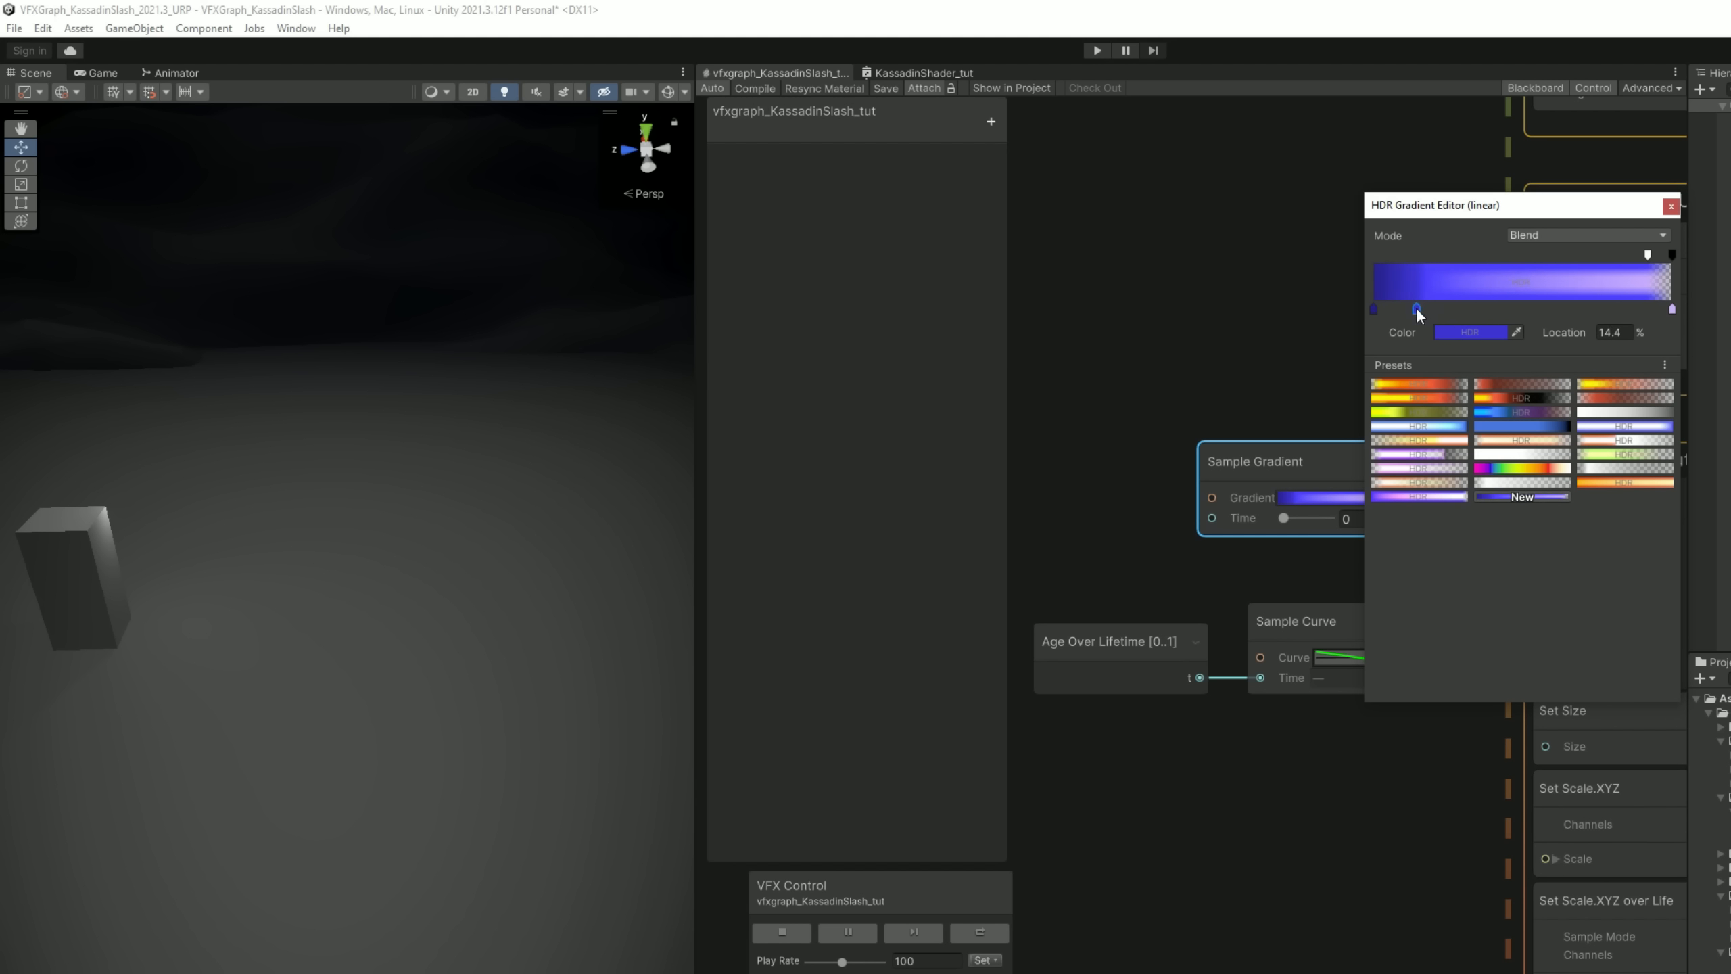
click(1431, 309)
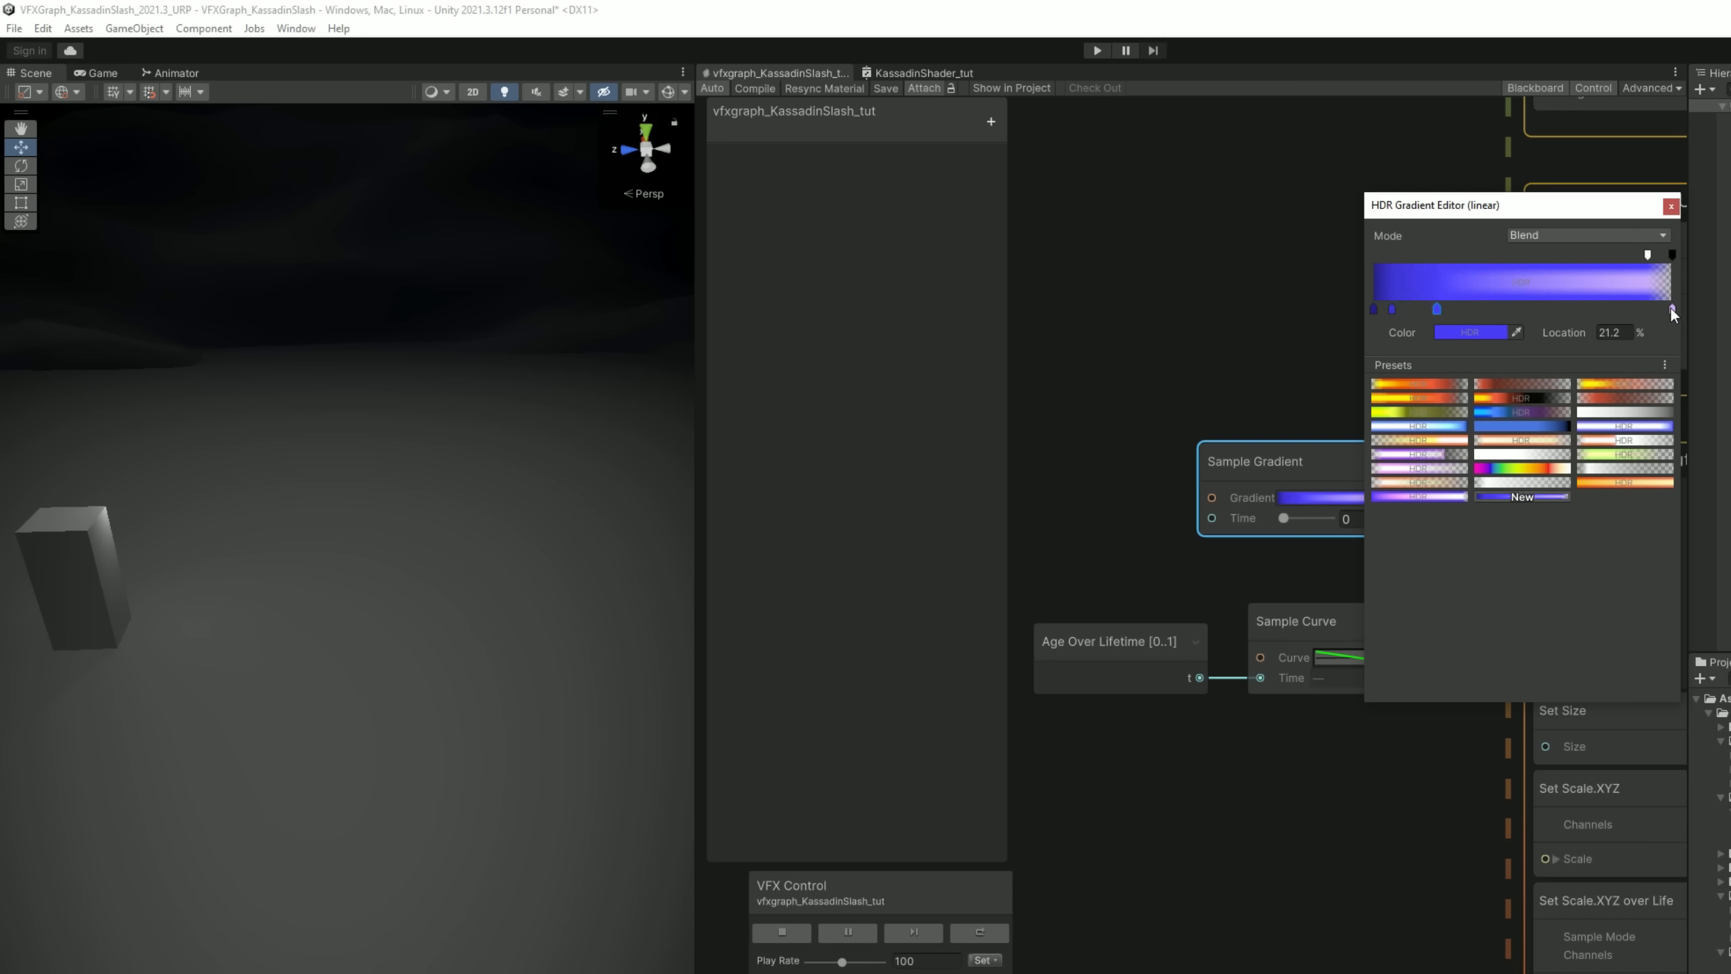
key(Escape)
- Connect Age Over Lifetime to the Sample Gradient's Time and the gradient's output to the mesh output's Color, keeping the node above Sample Curve
middle_drag(1451, 533, 1438, 541)
click(1277, 585)
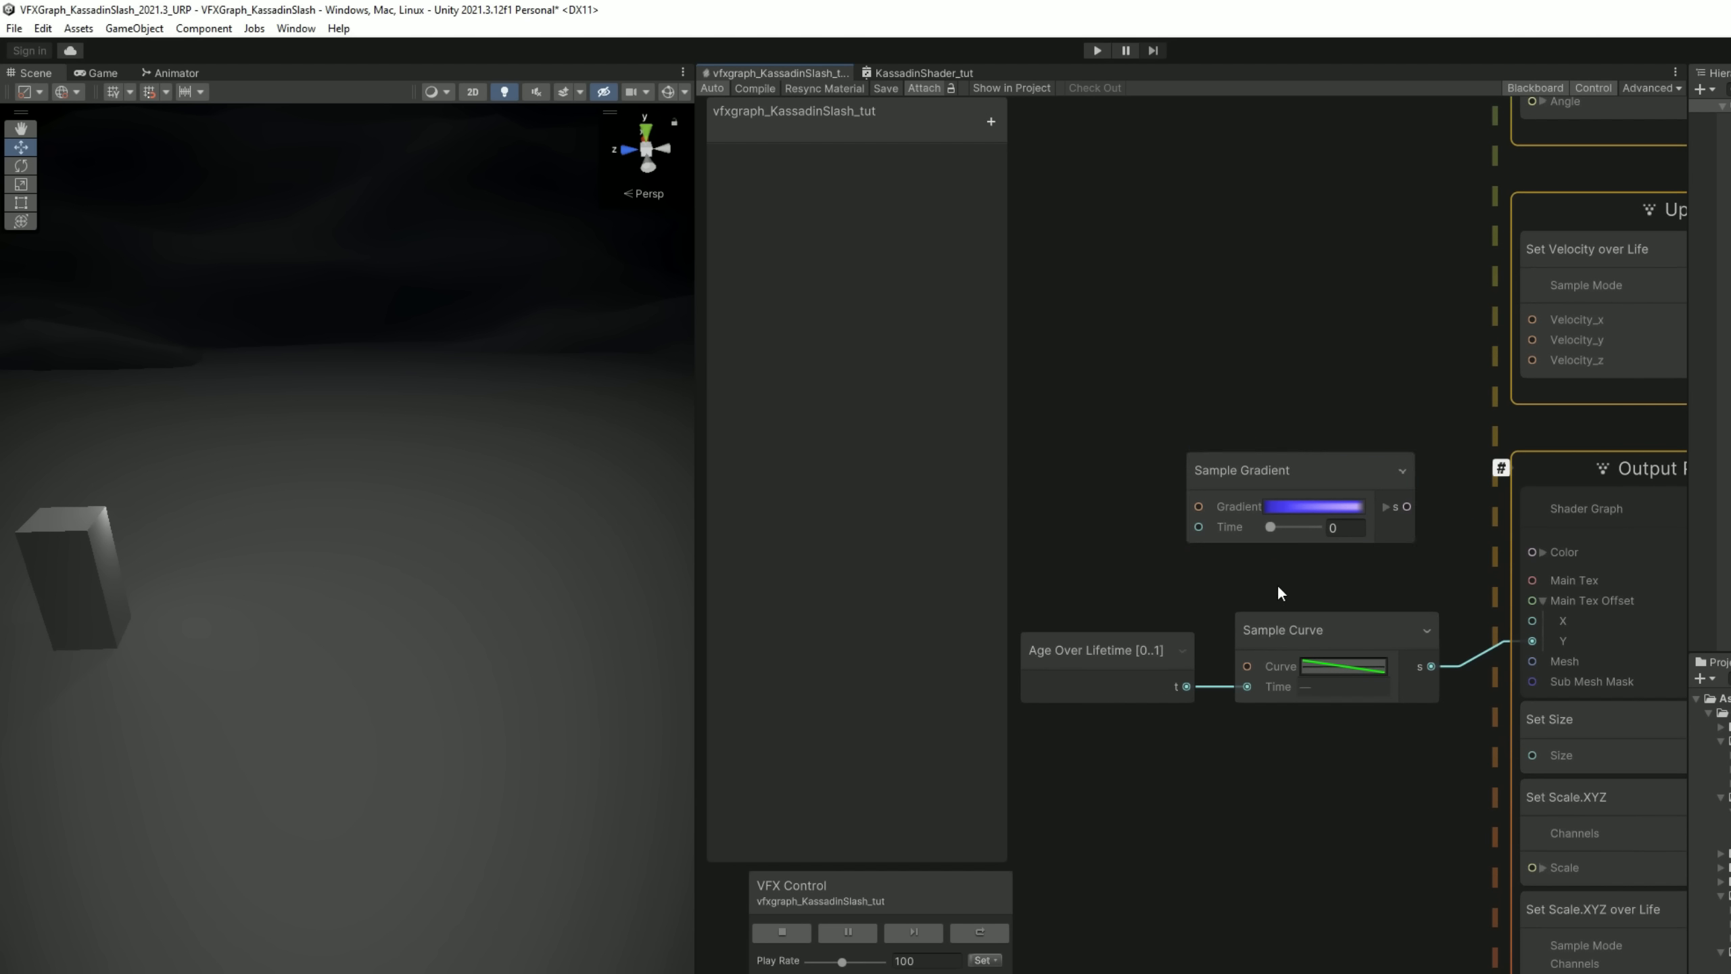
drag(1173, 663, 1156, 663)
drag(1171, 686, 1199, 527)
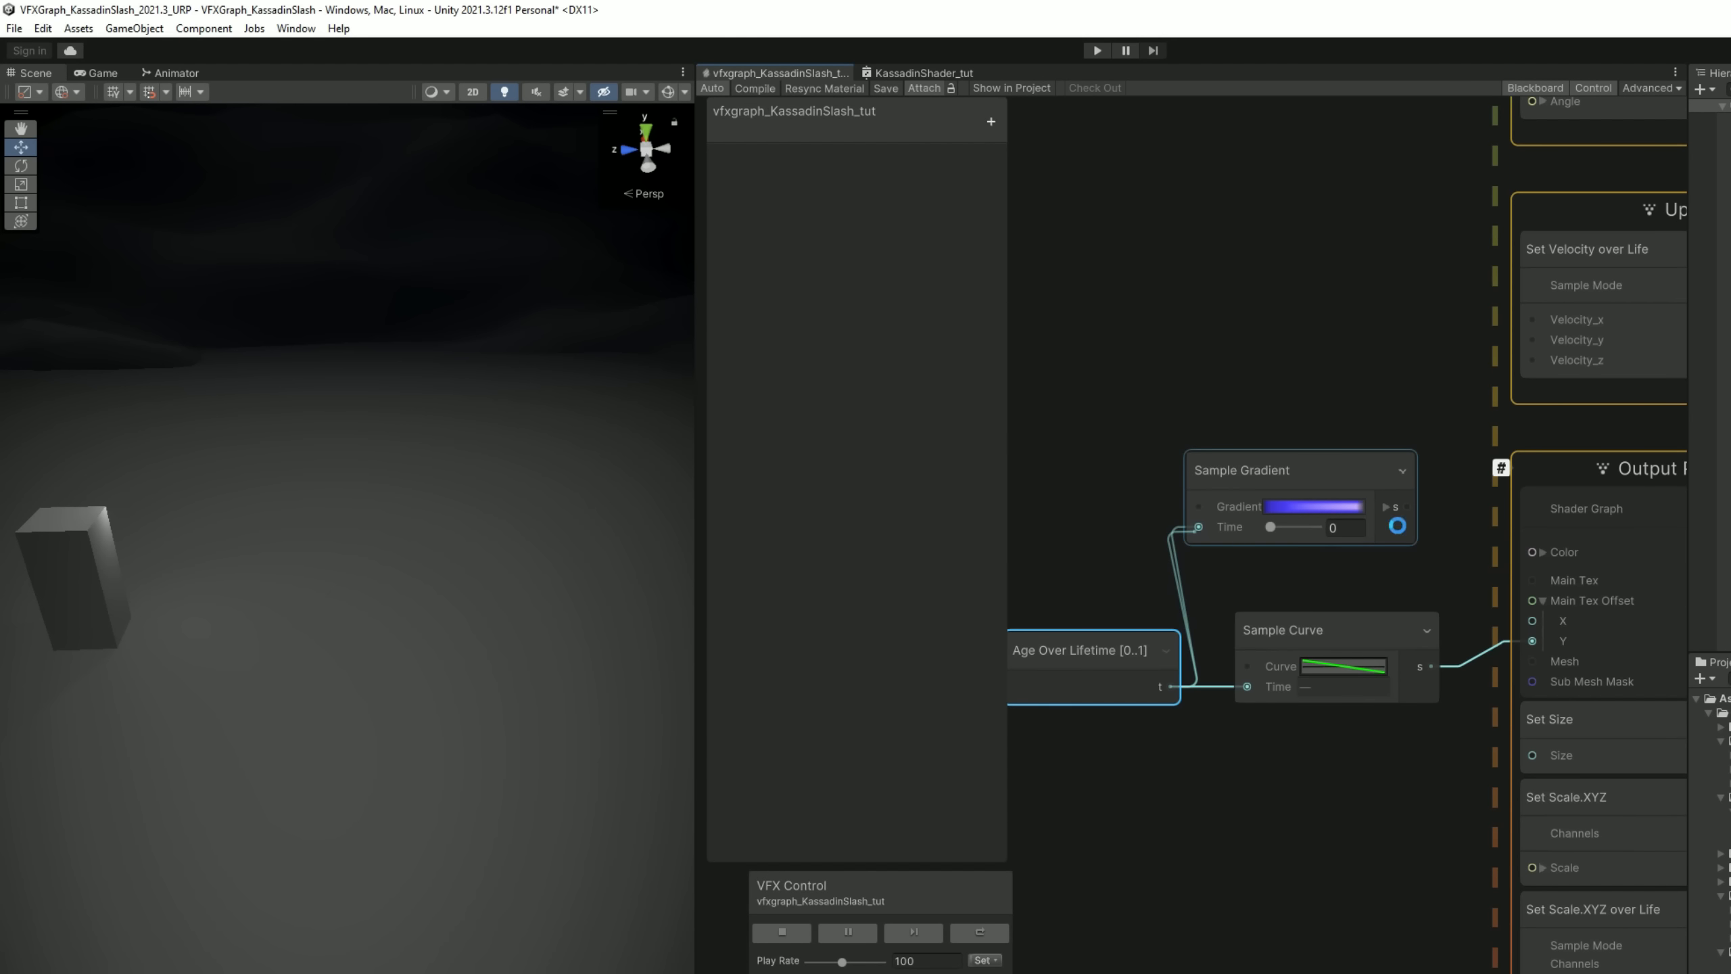
drag(1406, 505, 1532, 552)
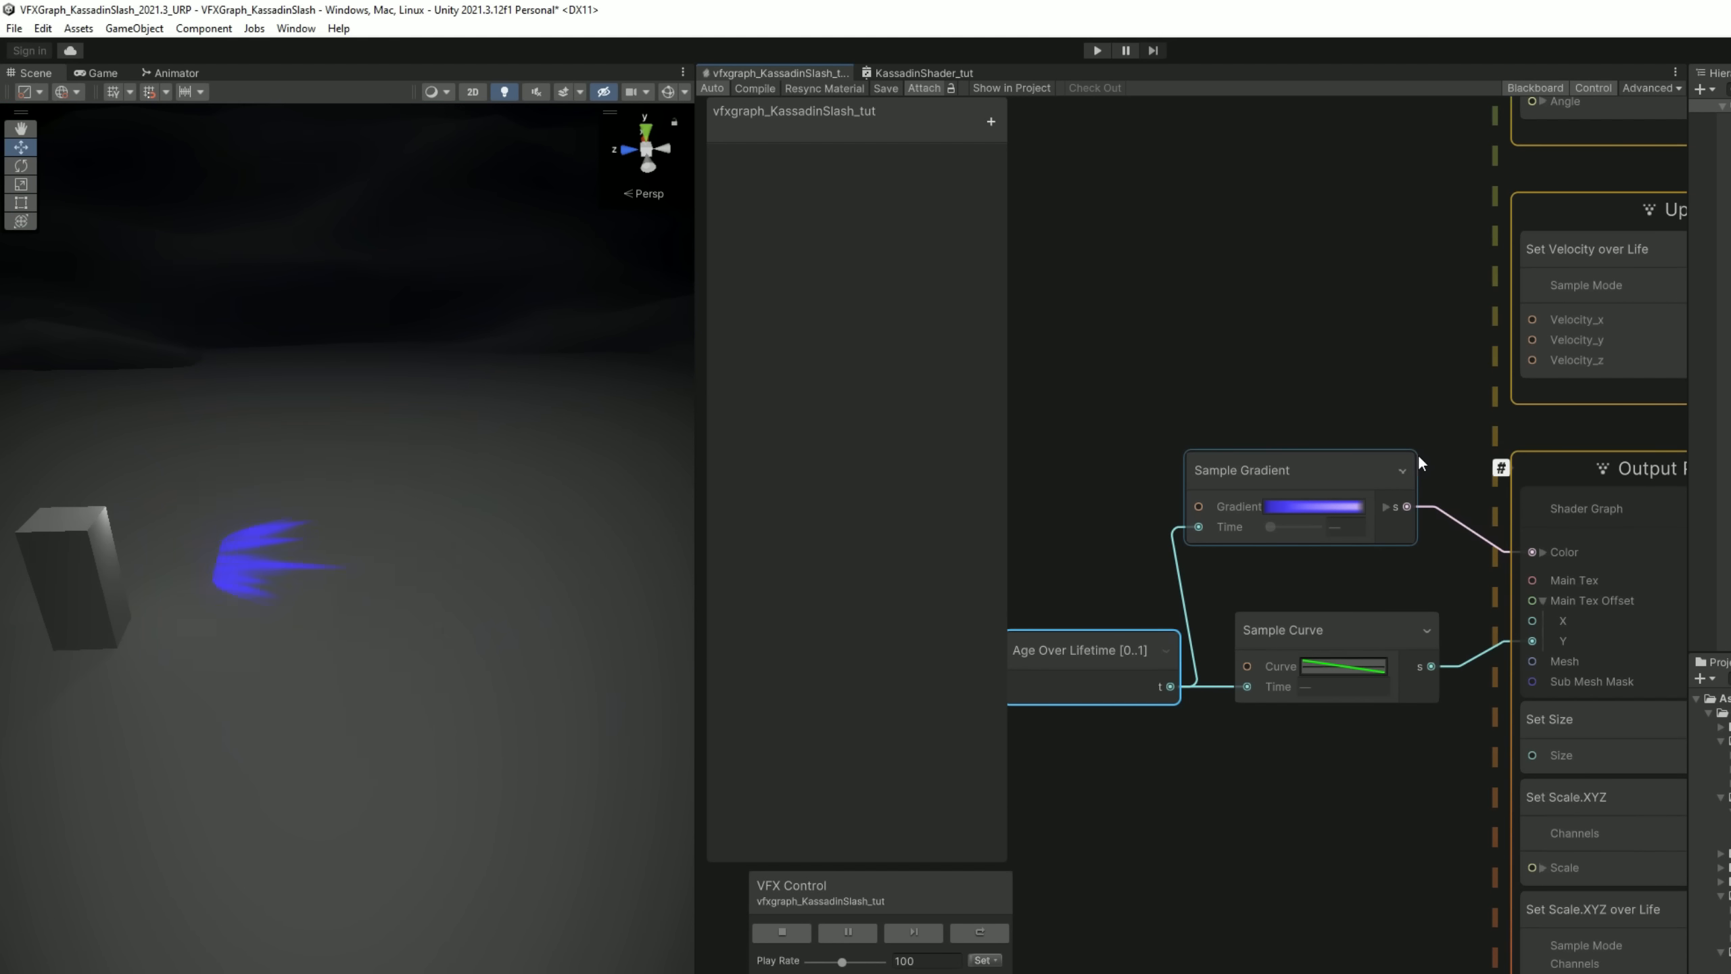
drag(1325, 476, 1357, 490)
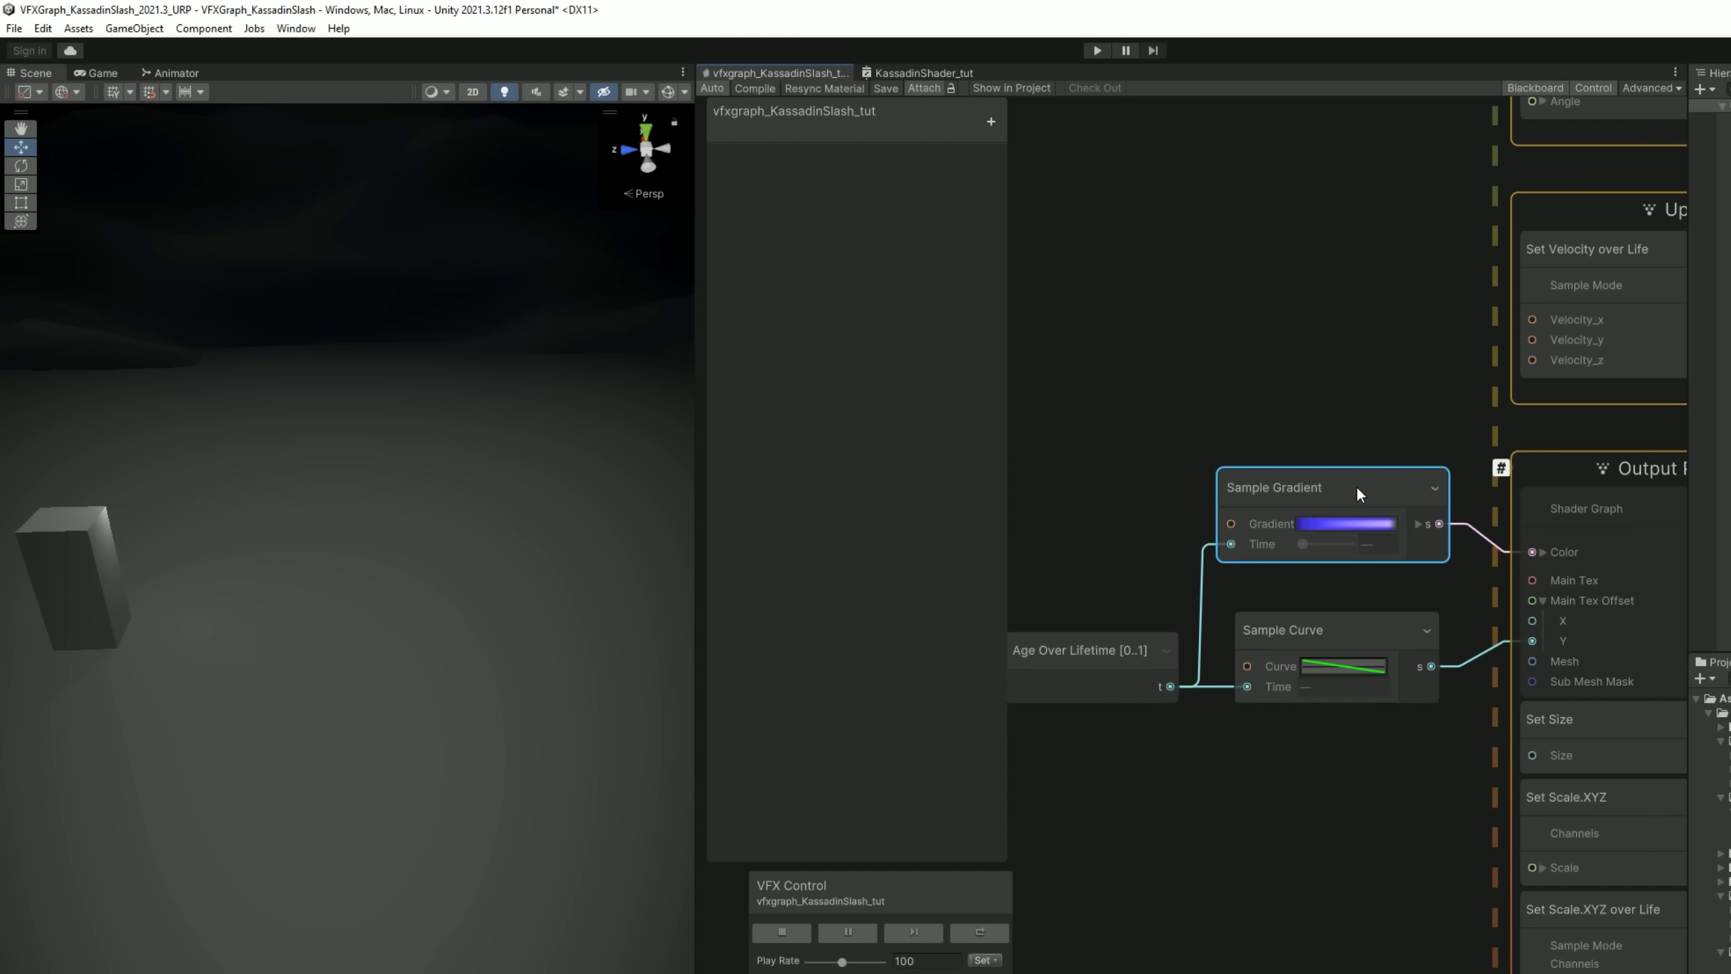
- Reopen the gradient, raise the end color key's HDR intensity to 5.6, and close the color and gradient editors
click(1352, 522)
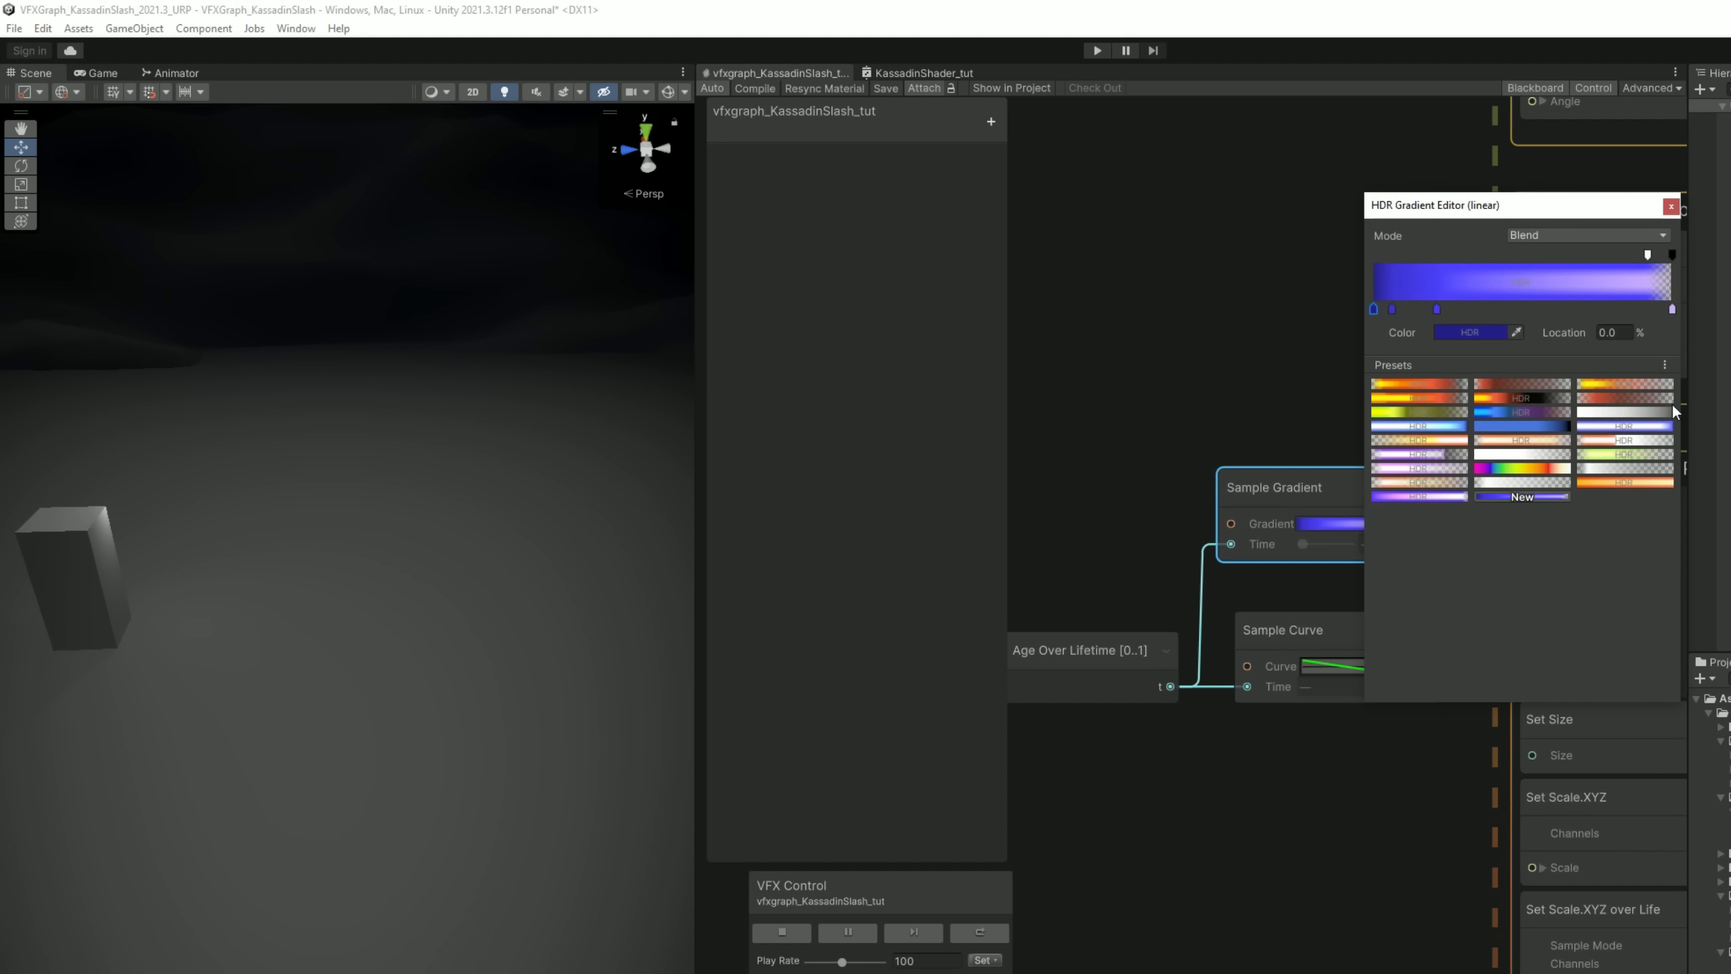
click(1671, 309)
click(1503, 332)
drag(1602, 675, 1611, 677)
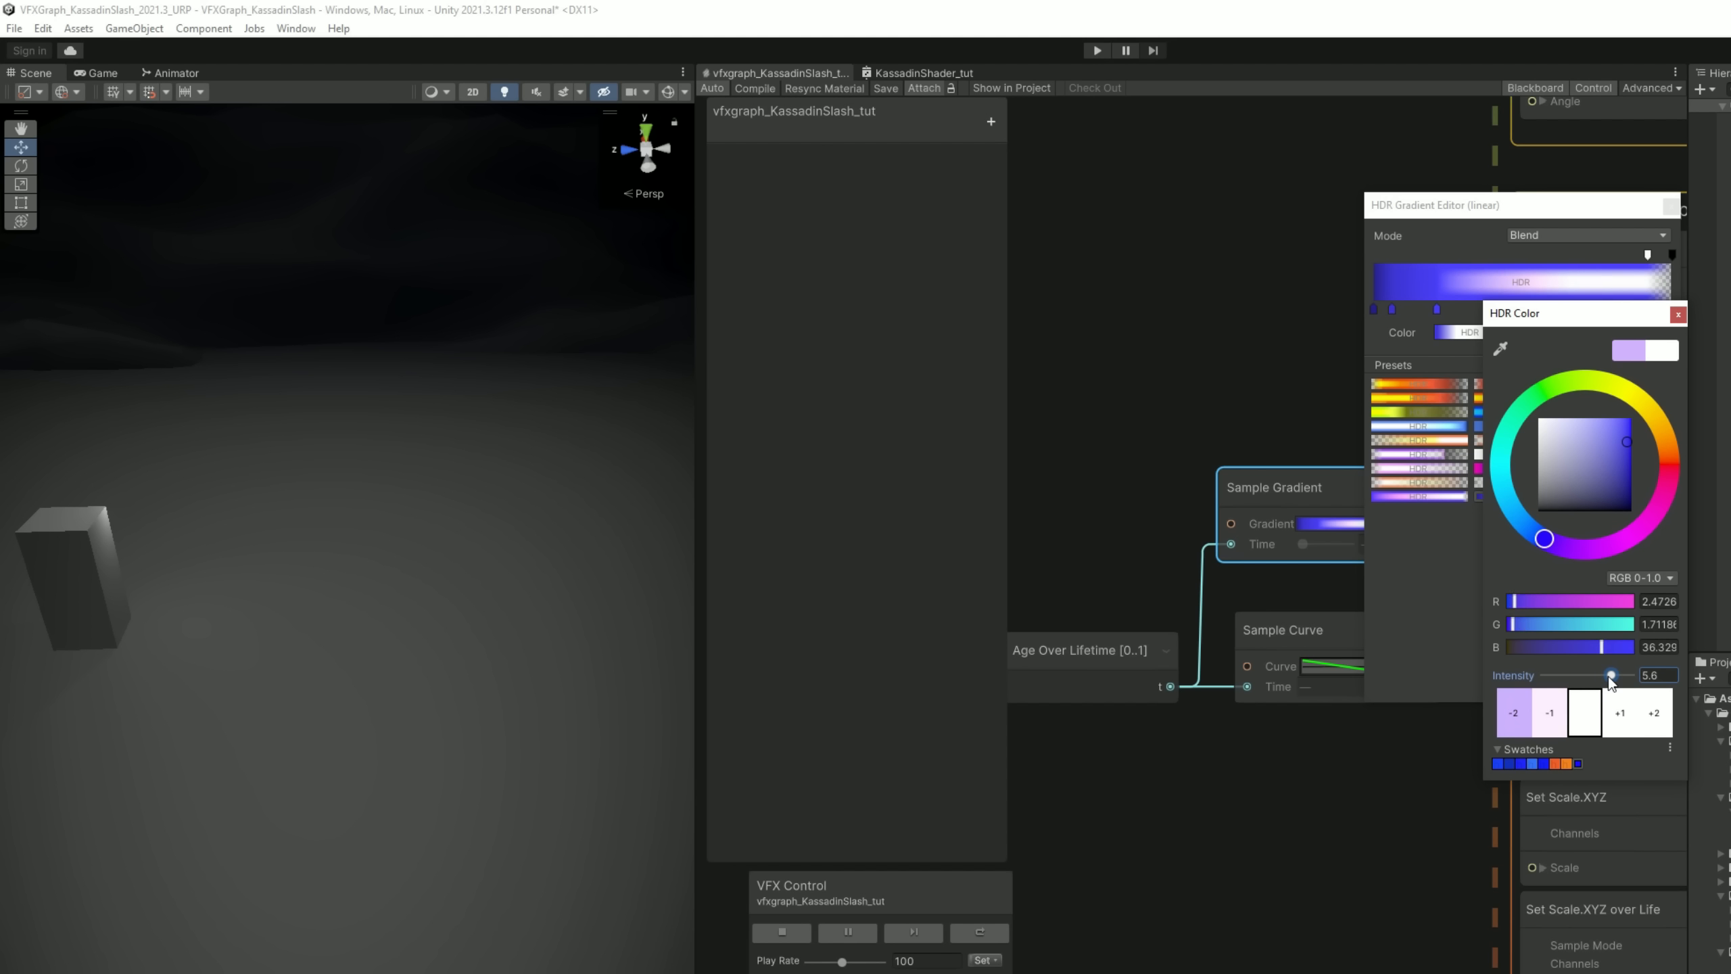
click(1677, 315)
click(1671, 206)
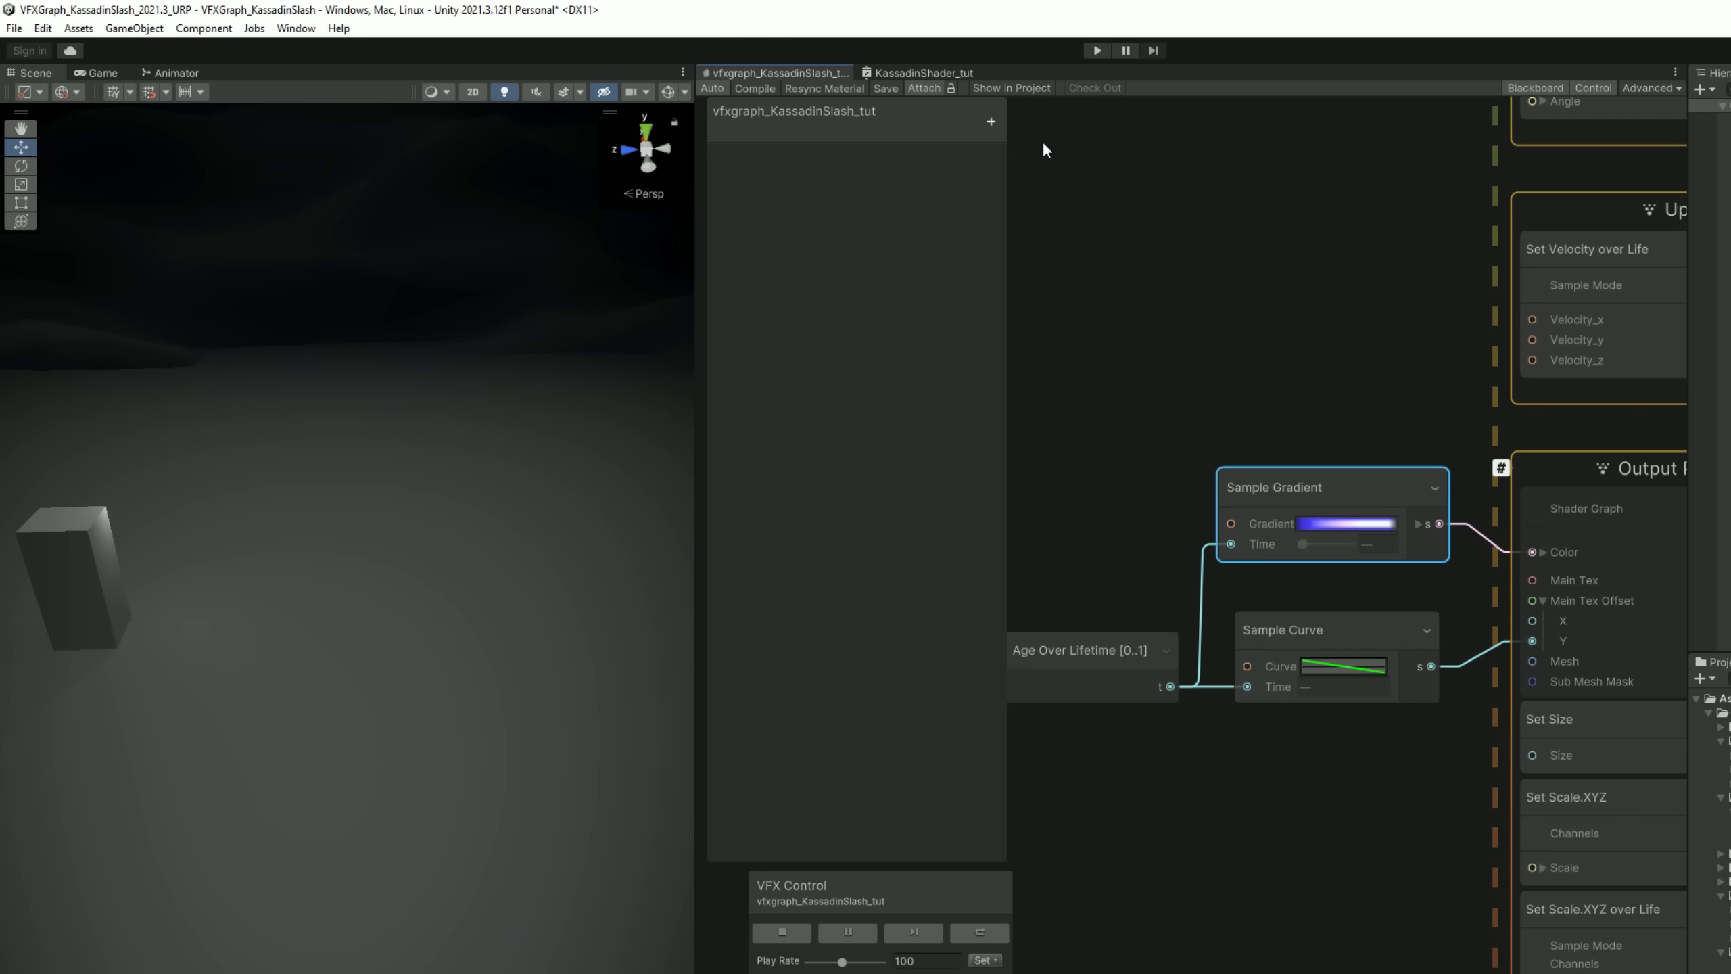
- Switch to the KassadinShader_tut graph, widen its window, and move the Sample Texture 2D and Tiling And Offset nodes away from Multiply
click(965, 75)
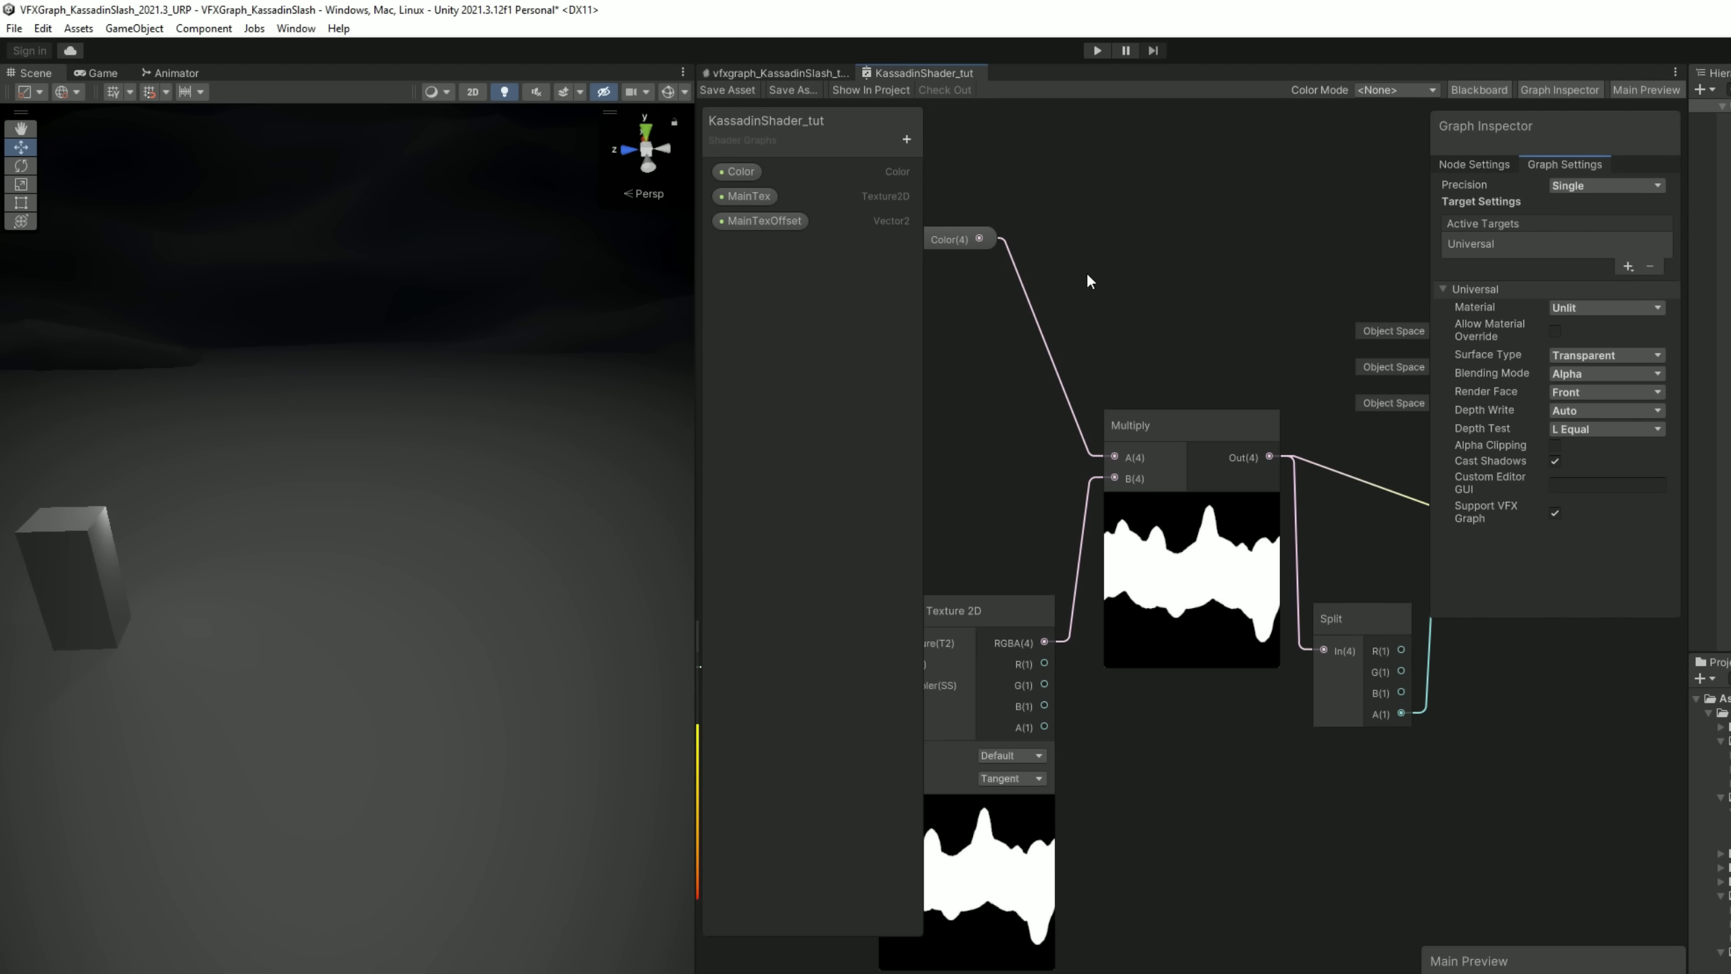
drag(692, 543, 378, 539)
scroll(1333, 706, down, 3)
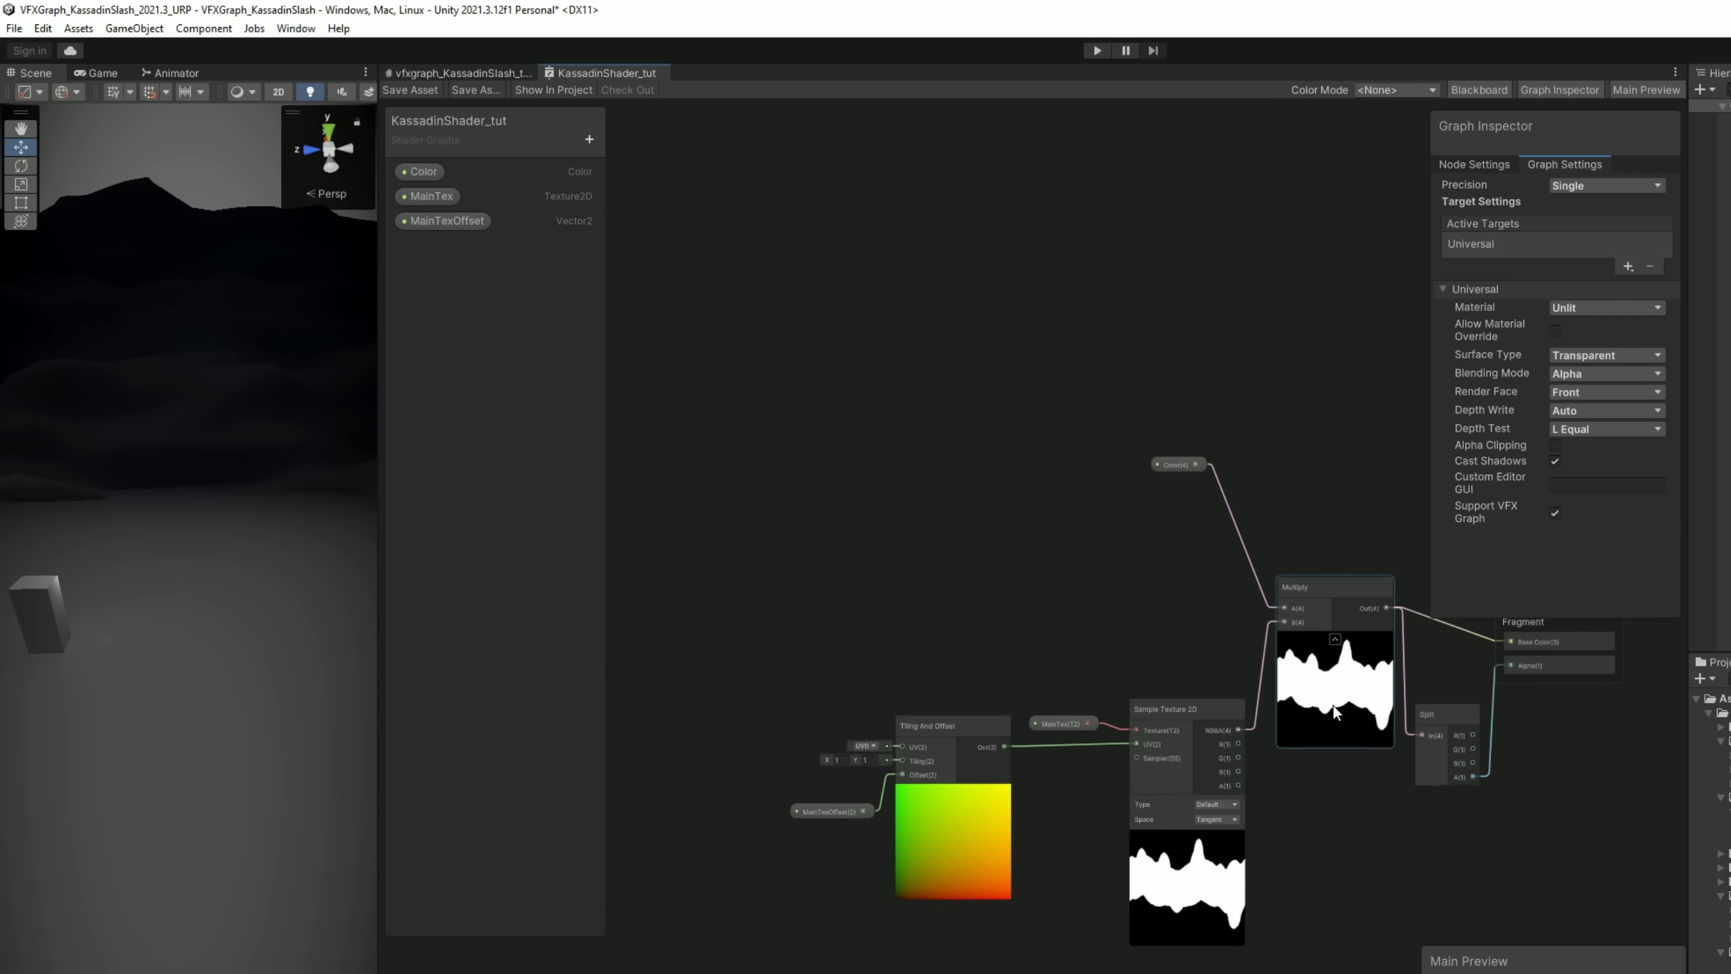
drag(889, 795, 890, 795)
drag(1246, 670, 1027, 675)
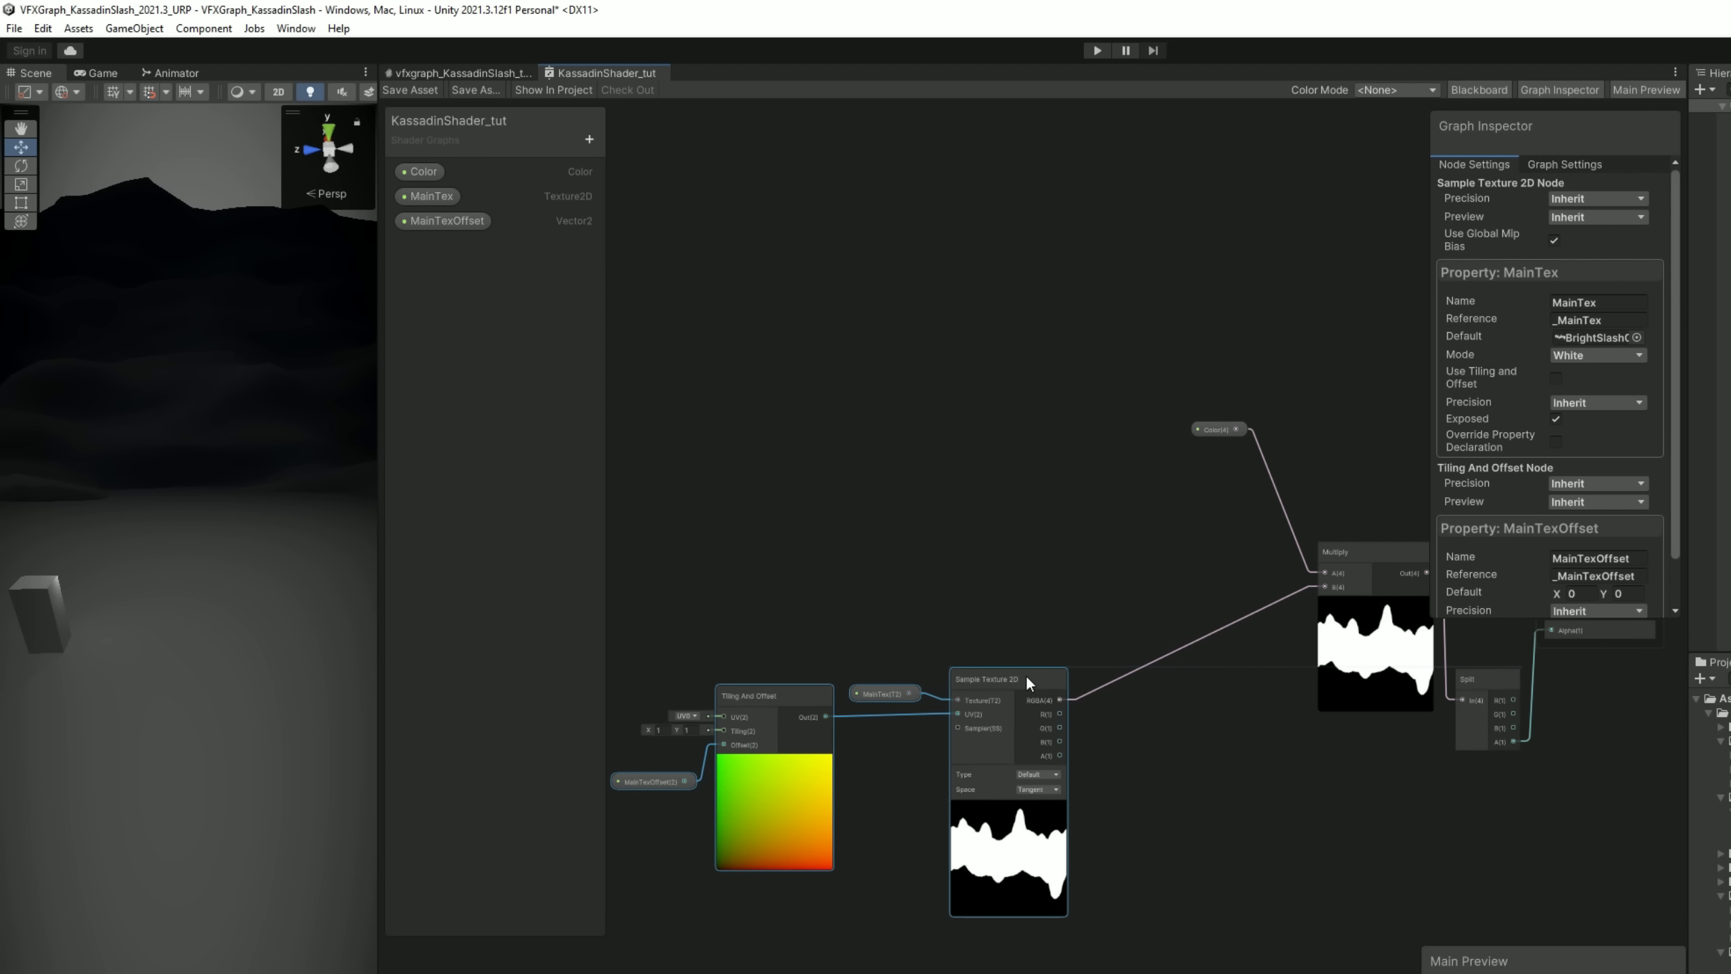
- Add a Simple Noise node, set its scale to 30, and place it above the texture sampling nodes
click(908, 349)
key(space)
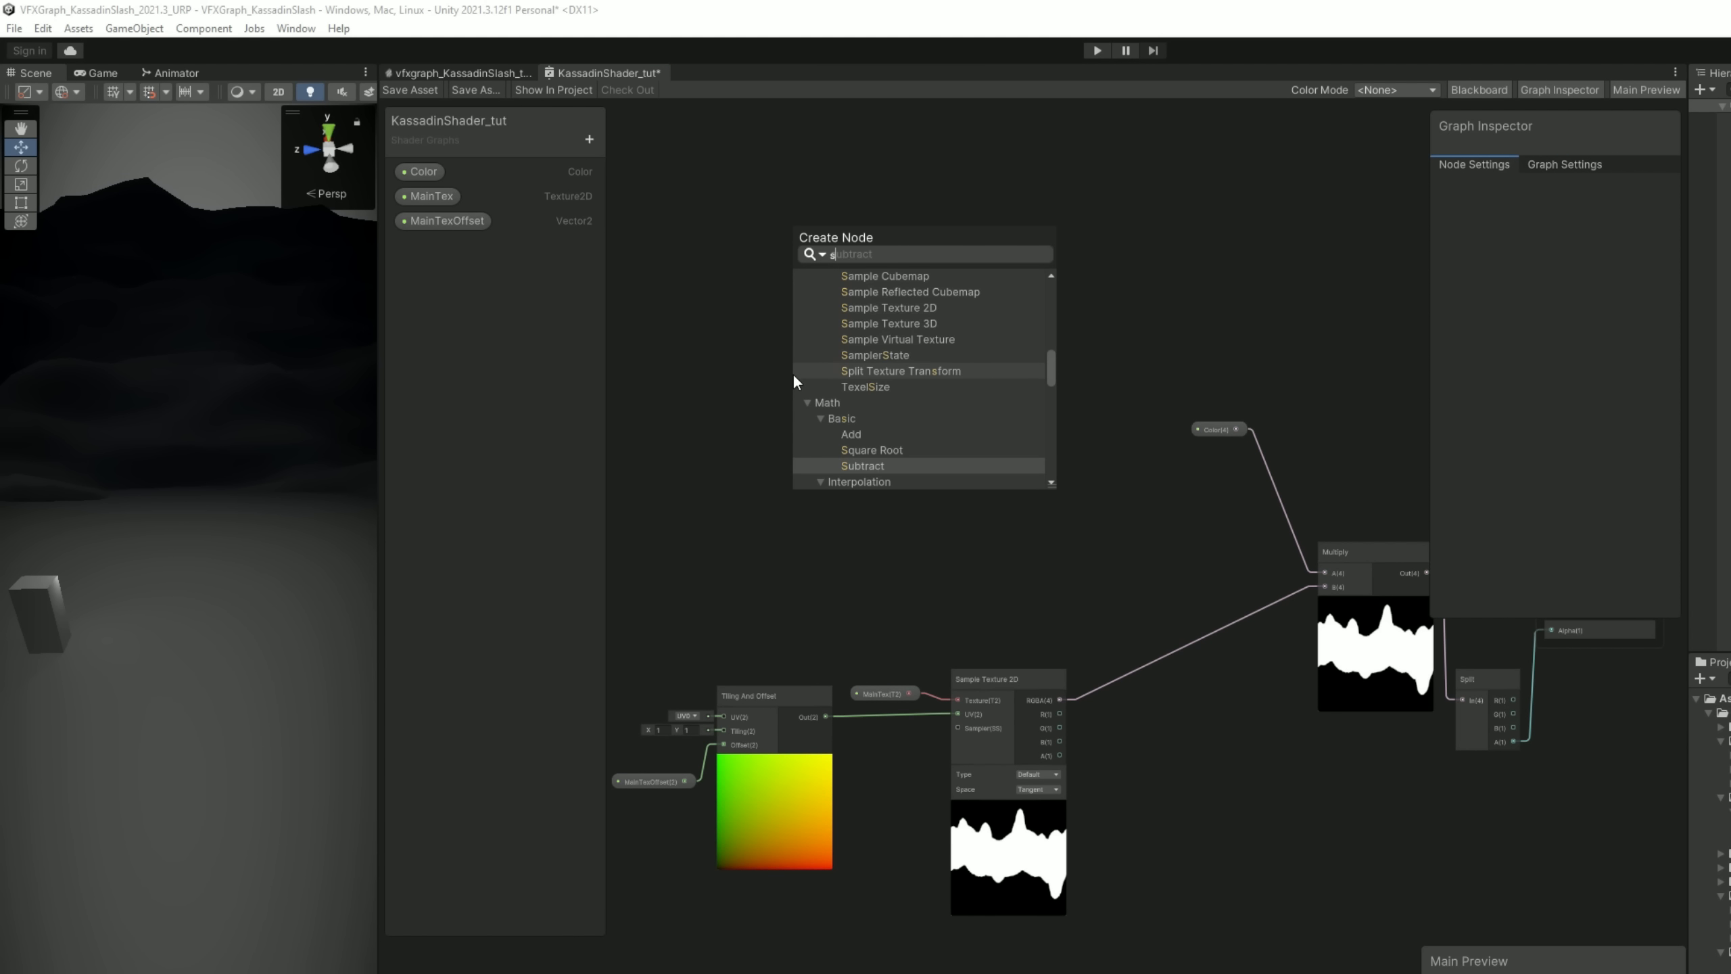
text(simple noise)
key(Return)
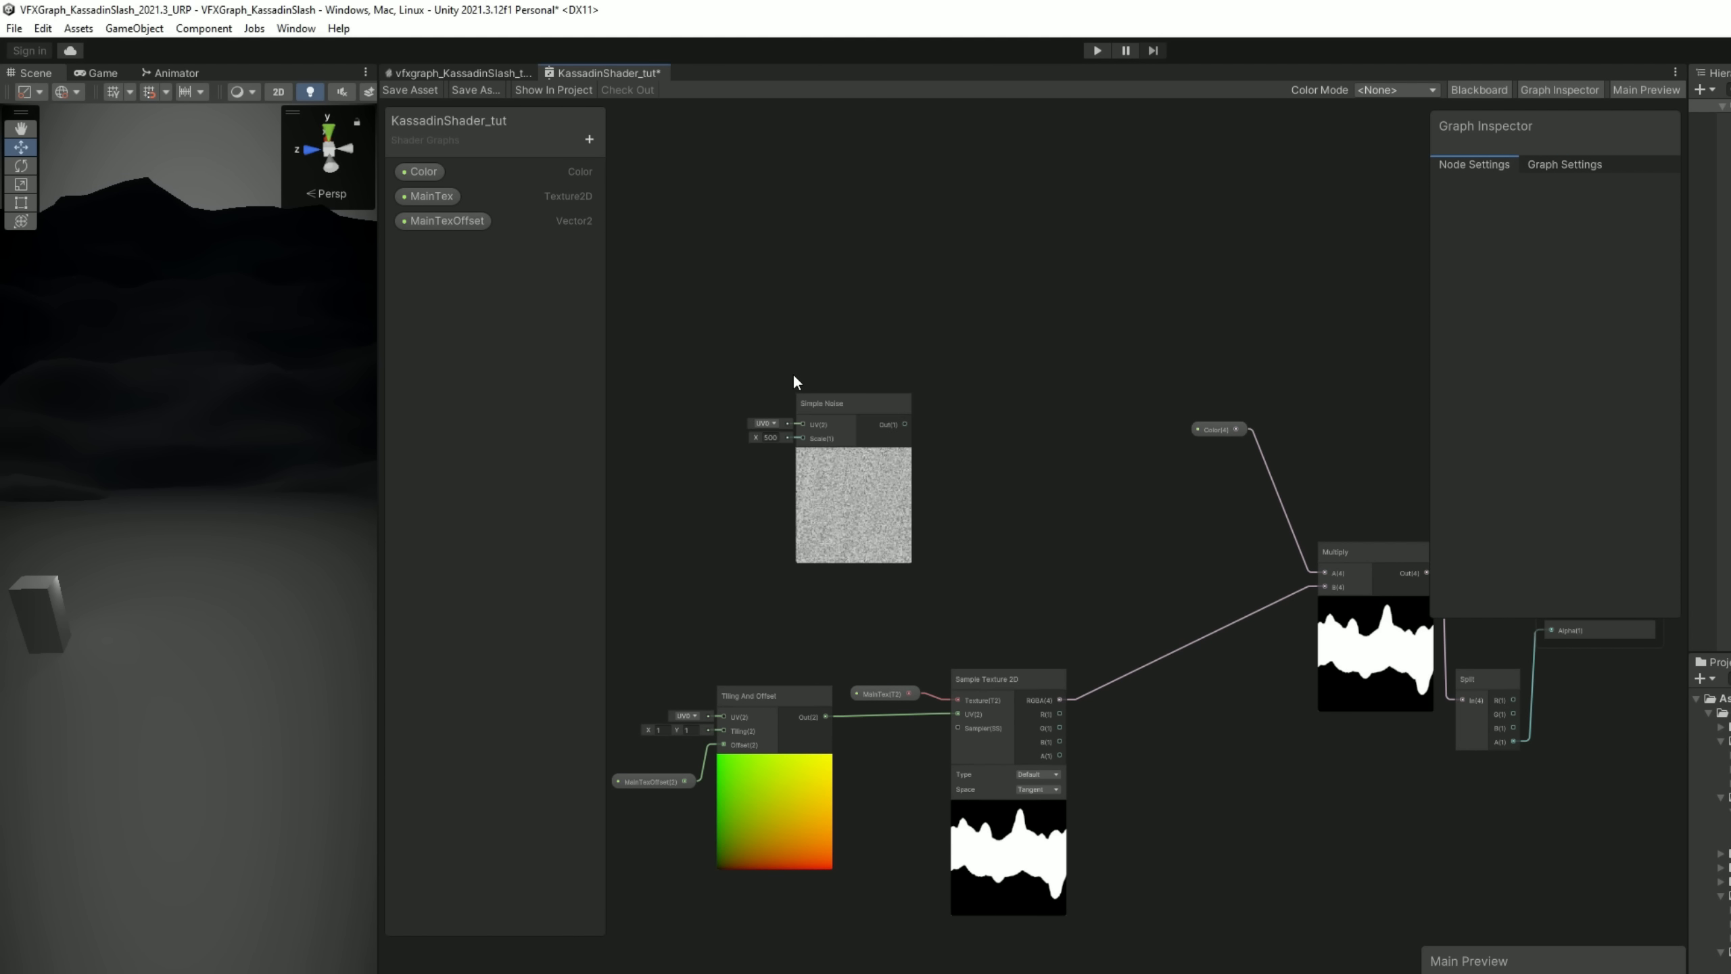
scroll(837, 415, up, 2)
scroll(839, 421, up, 1)
text(30)
key(Return)
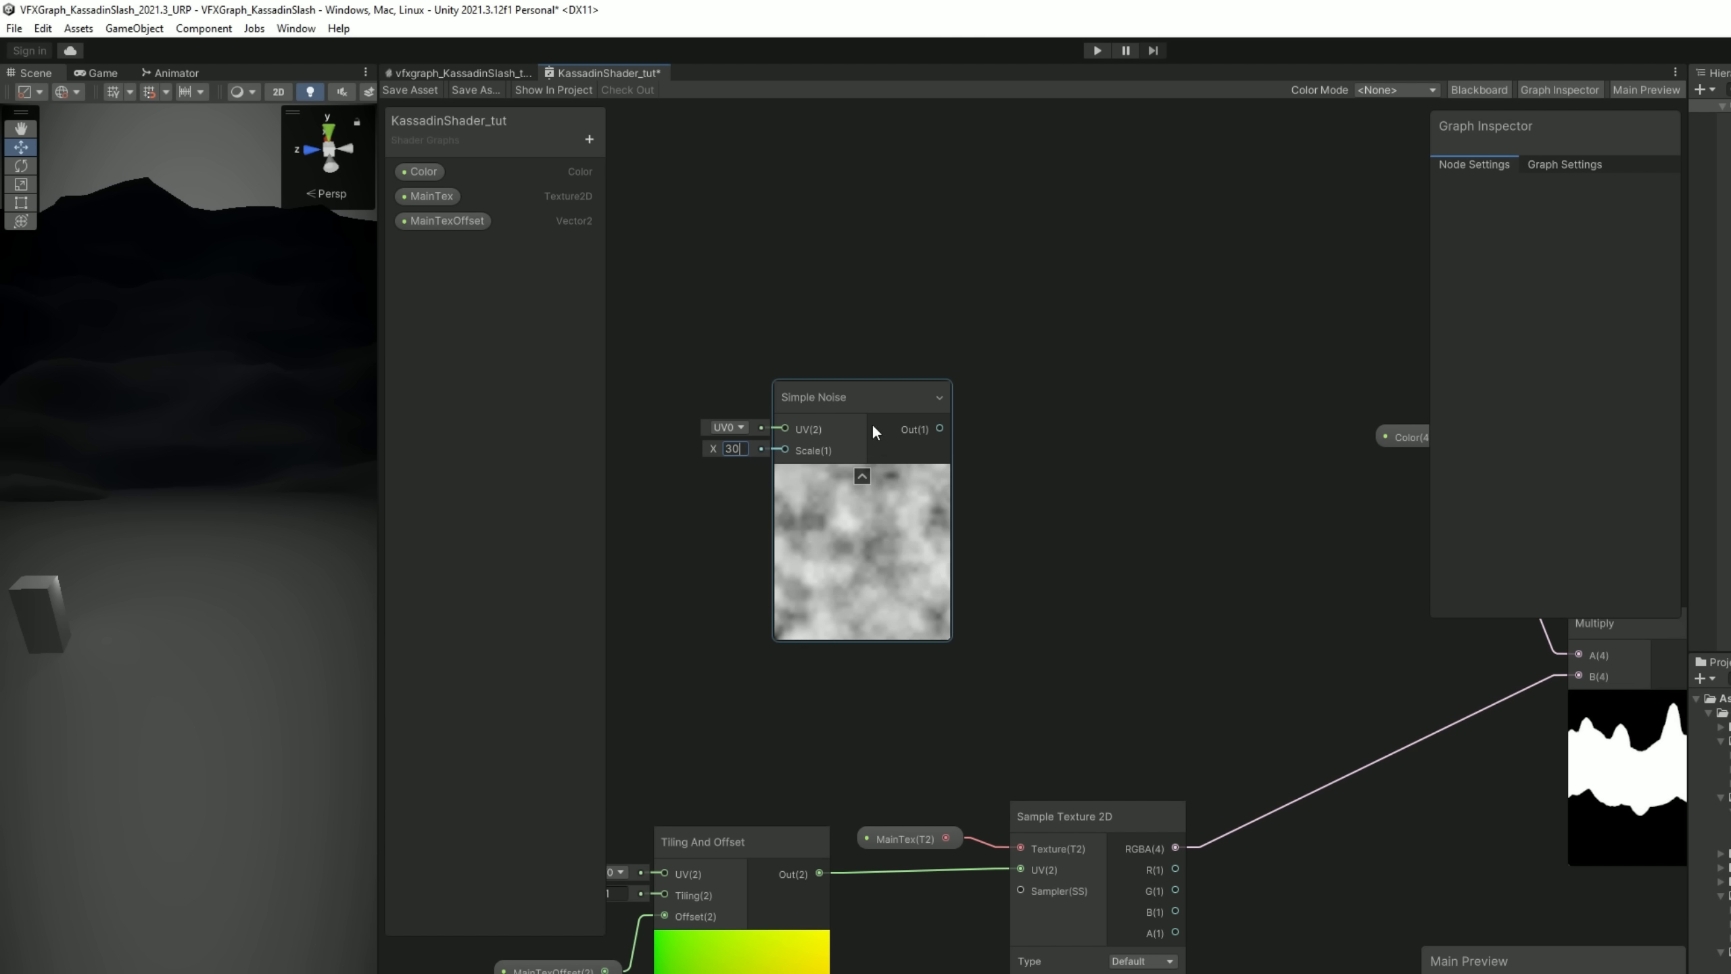
drag(846, 407, 896, 213)
click(1047, 337)
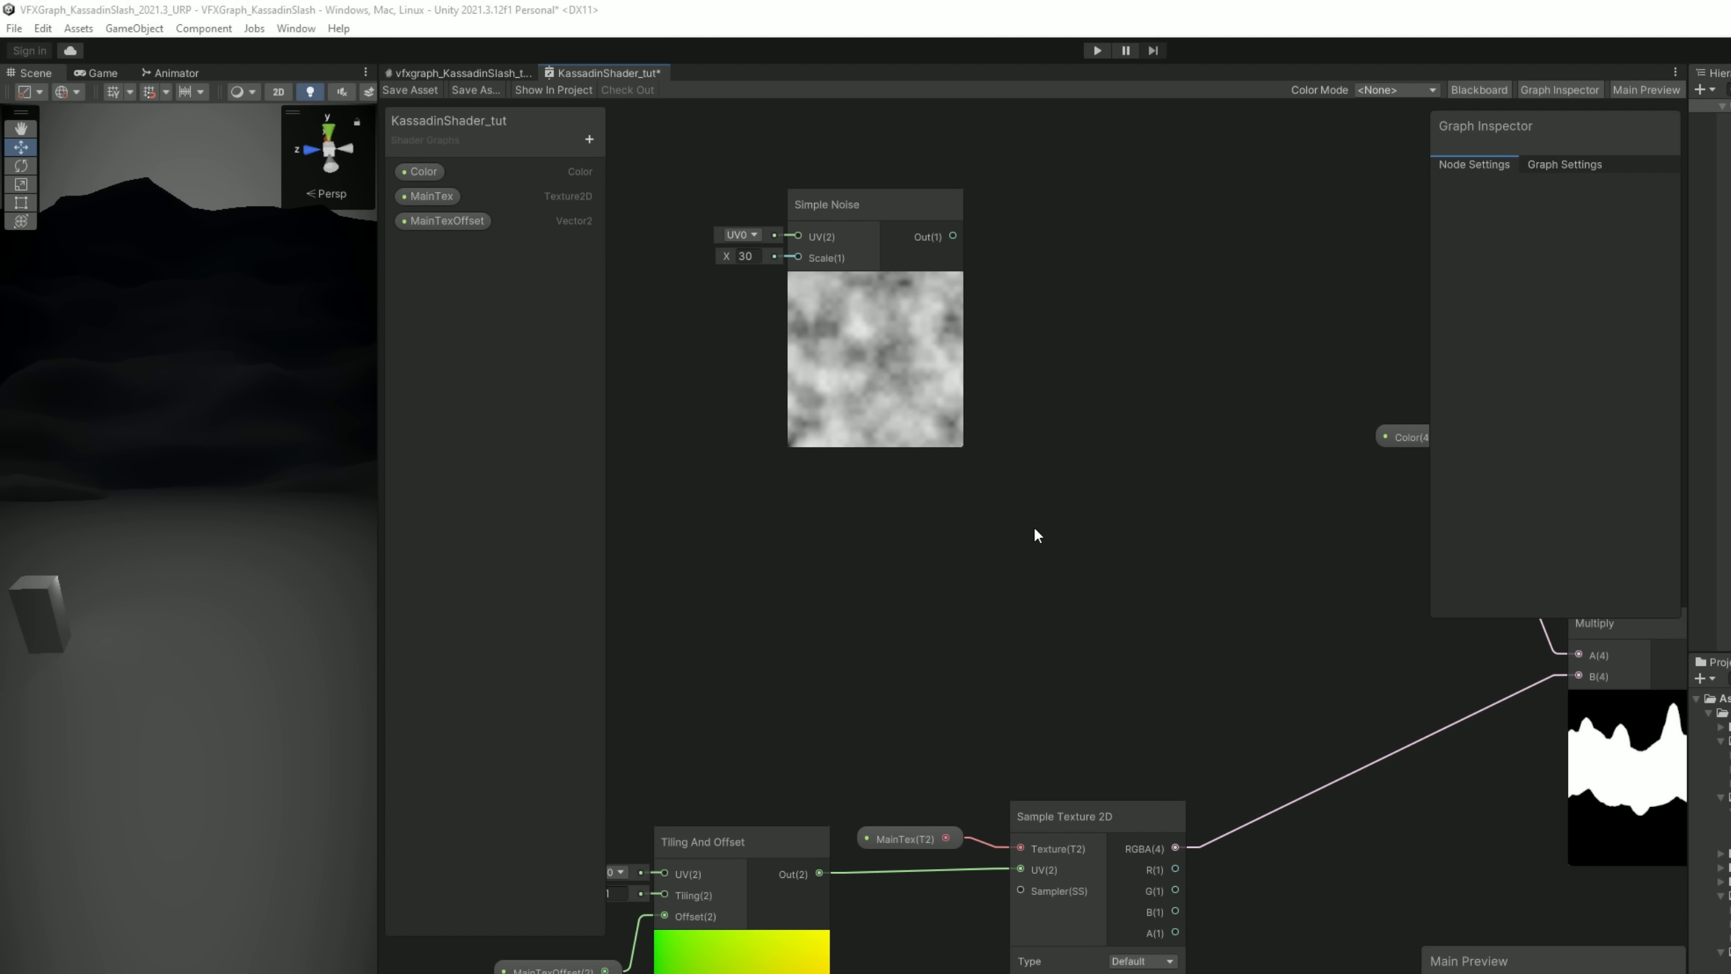
- Create an Add node fed by the Simple Noise output, connected to its A input
key(space)
key(Escape)
drag(953, 236, 1166, 414)
text(add)
double_click(1252, 501)
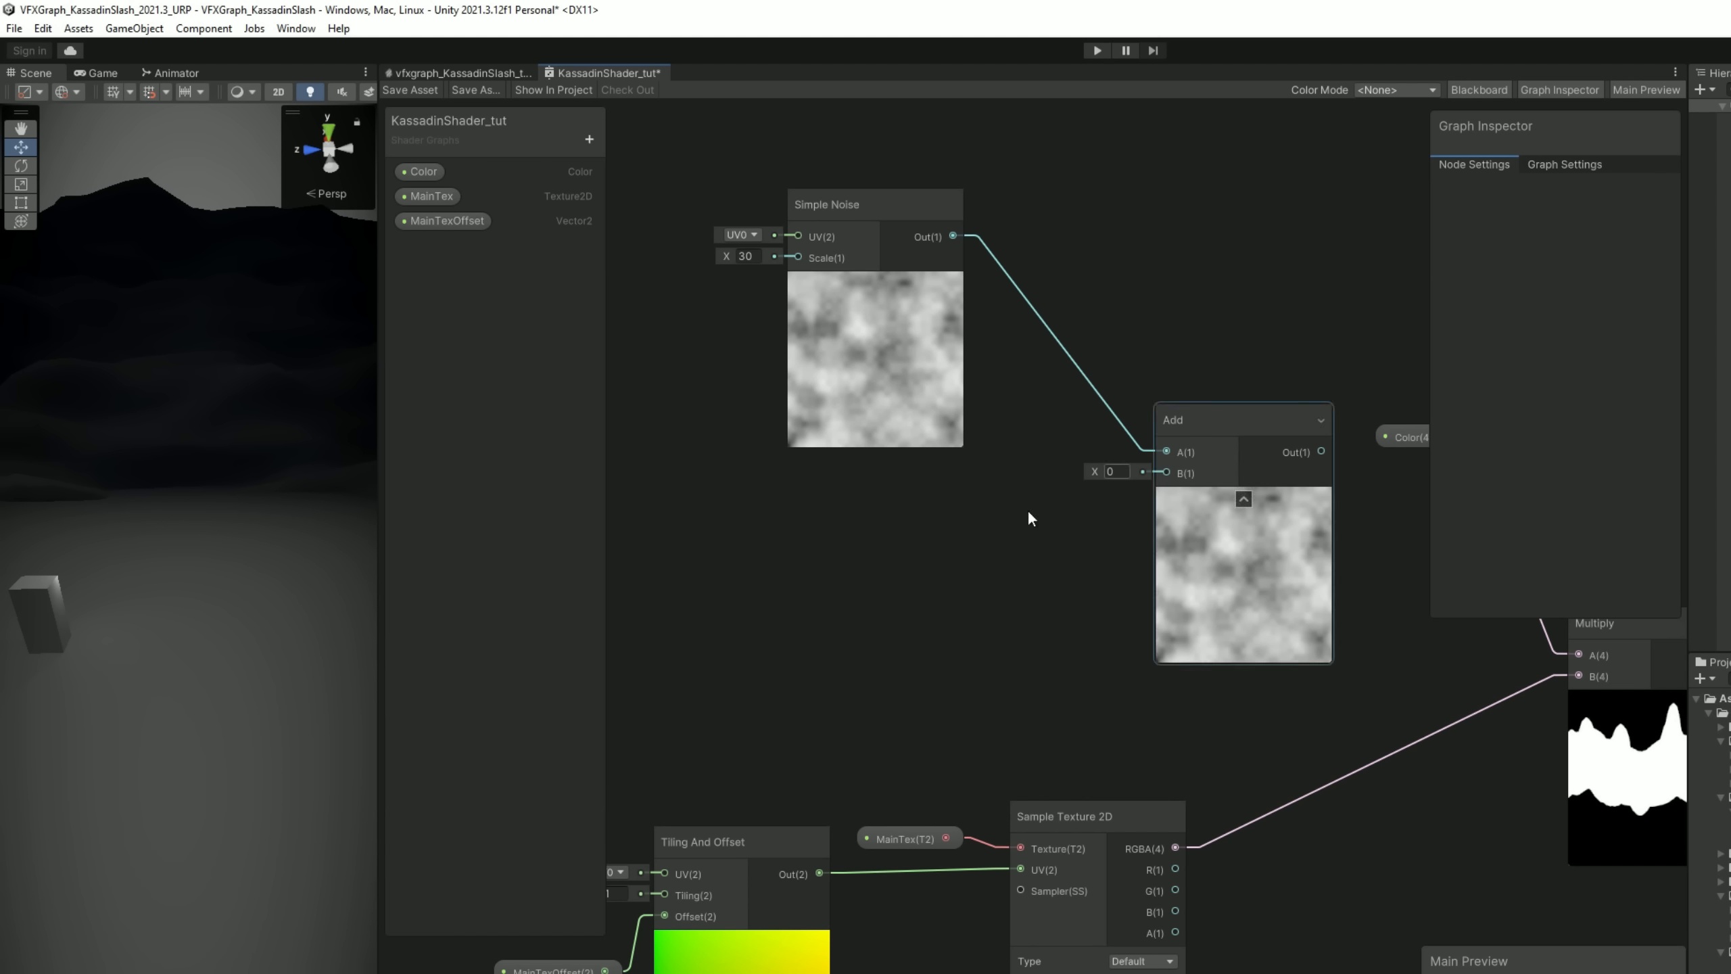
- Add UV and Split nodes, route UV through Split's G channel into Add's B input, and align Add beside Simple Noise
key(space)
text(uv)
key(Return)
drag(917, 614, 665, 492)
key(space)
text(split)
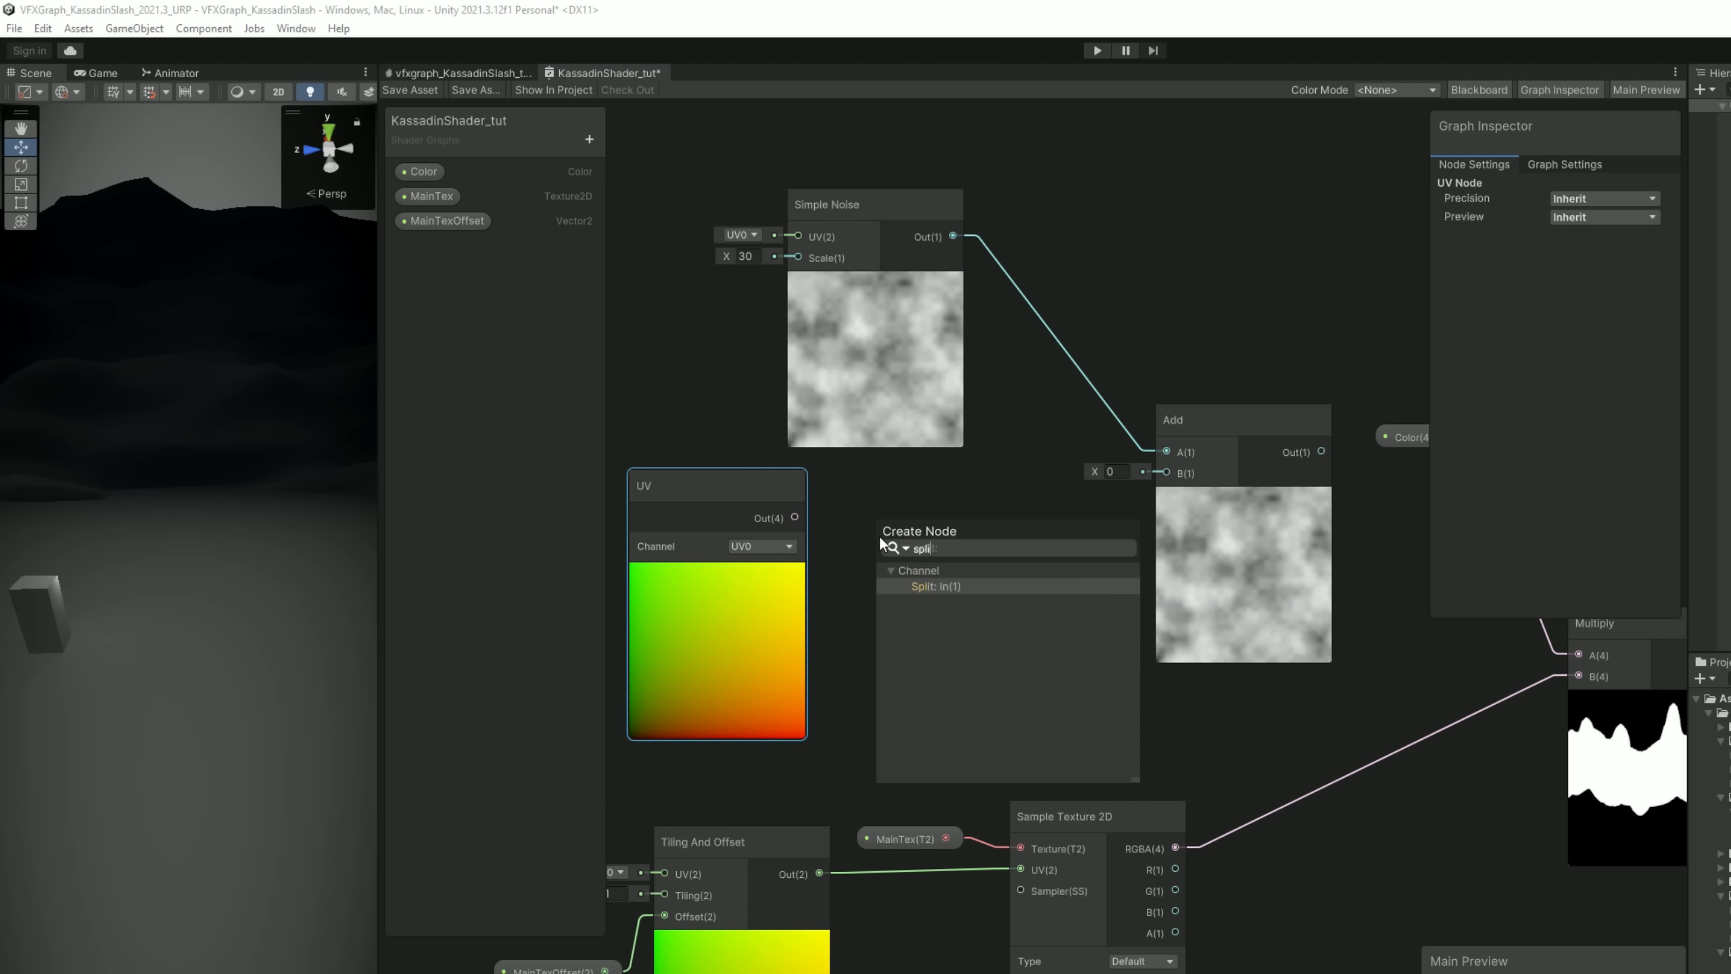
key(Return)
drag(955, 576, 1120, 229)
middle_drag(1118, 221, 991, 228)
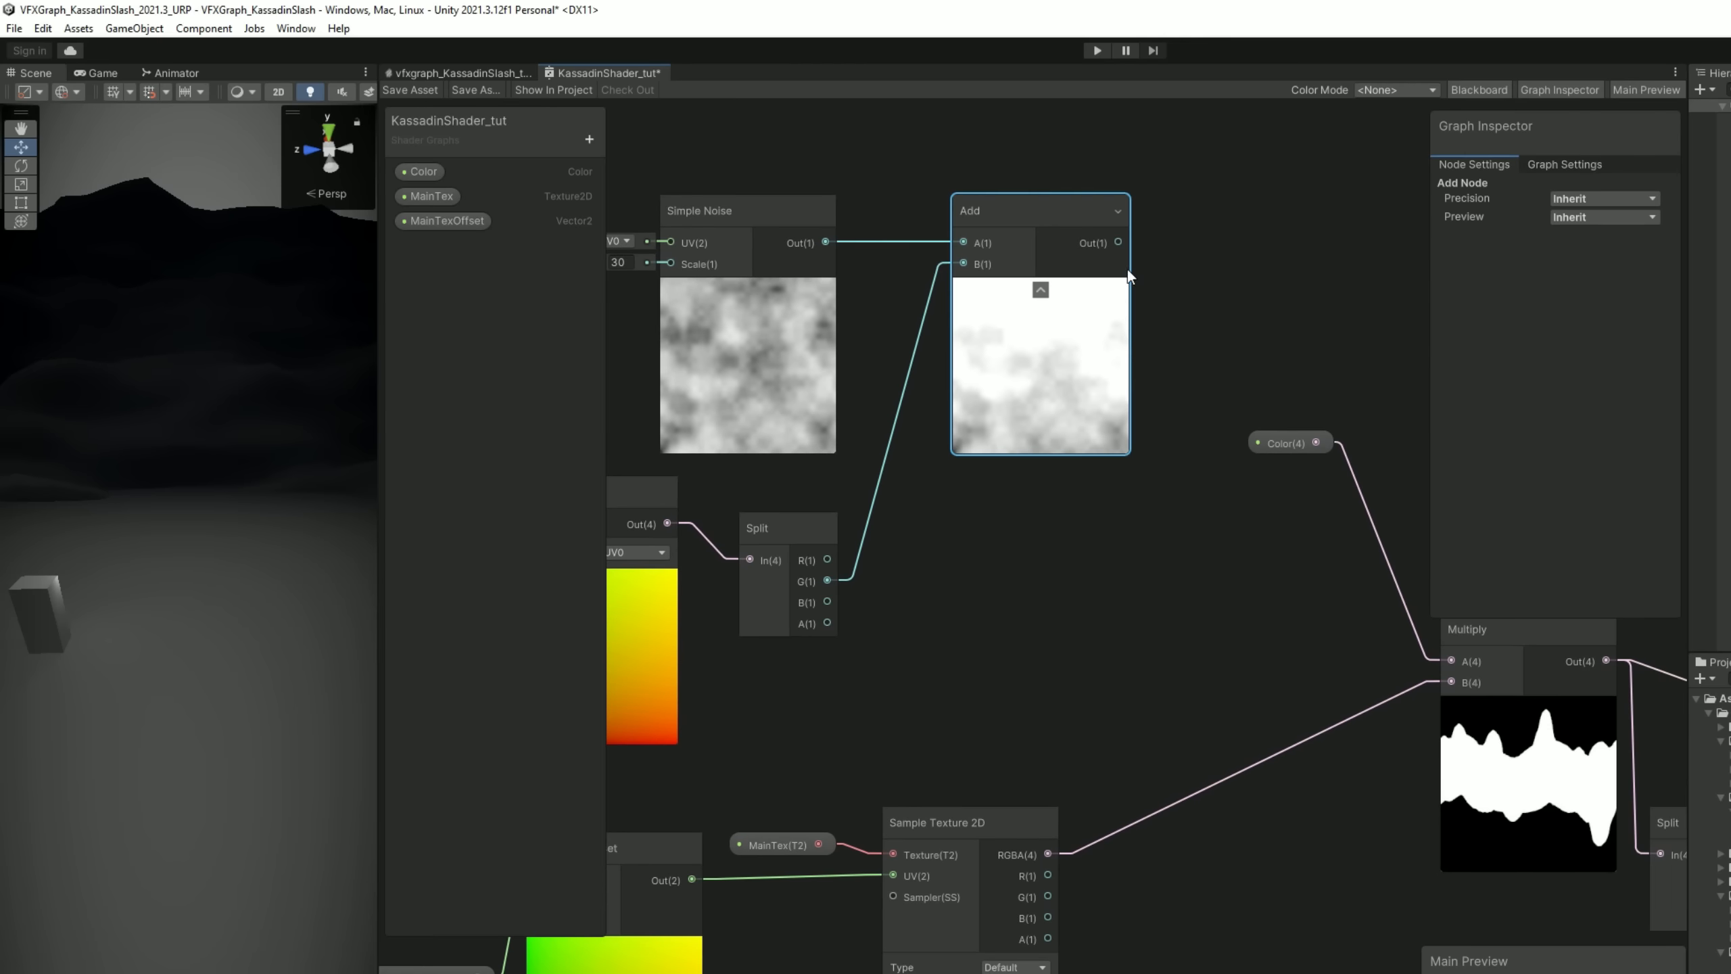
- Multiply the Add result by Sample Texture 2D's RGBA, feed the product into the color Multiply's B input, and save the shader
drag(1117, 242, 1200, 678)
text(mu)
double_click(1281, 831)
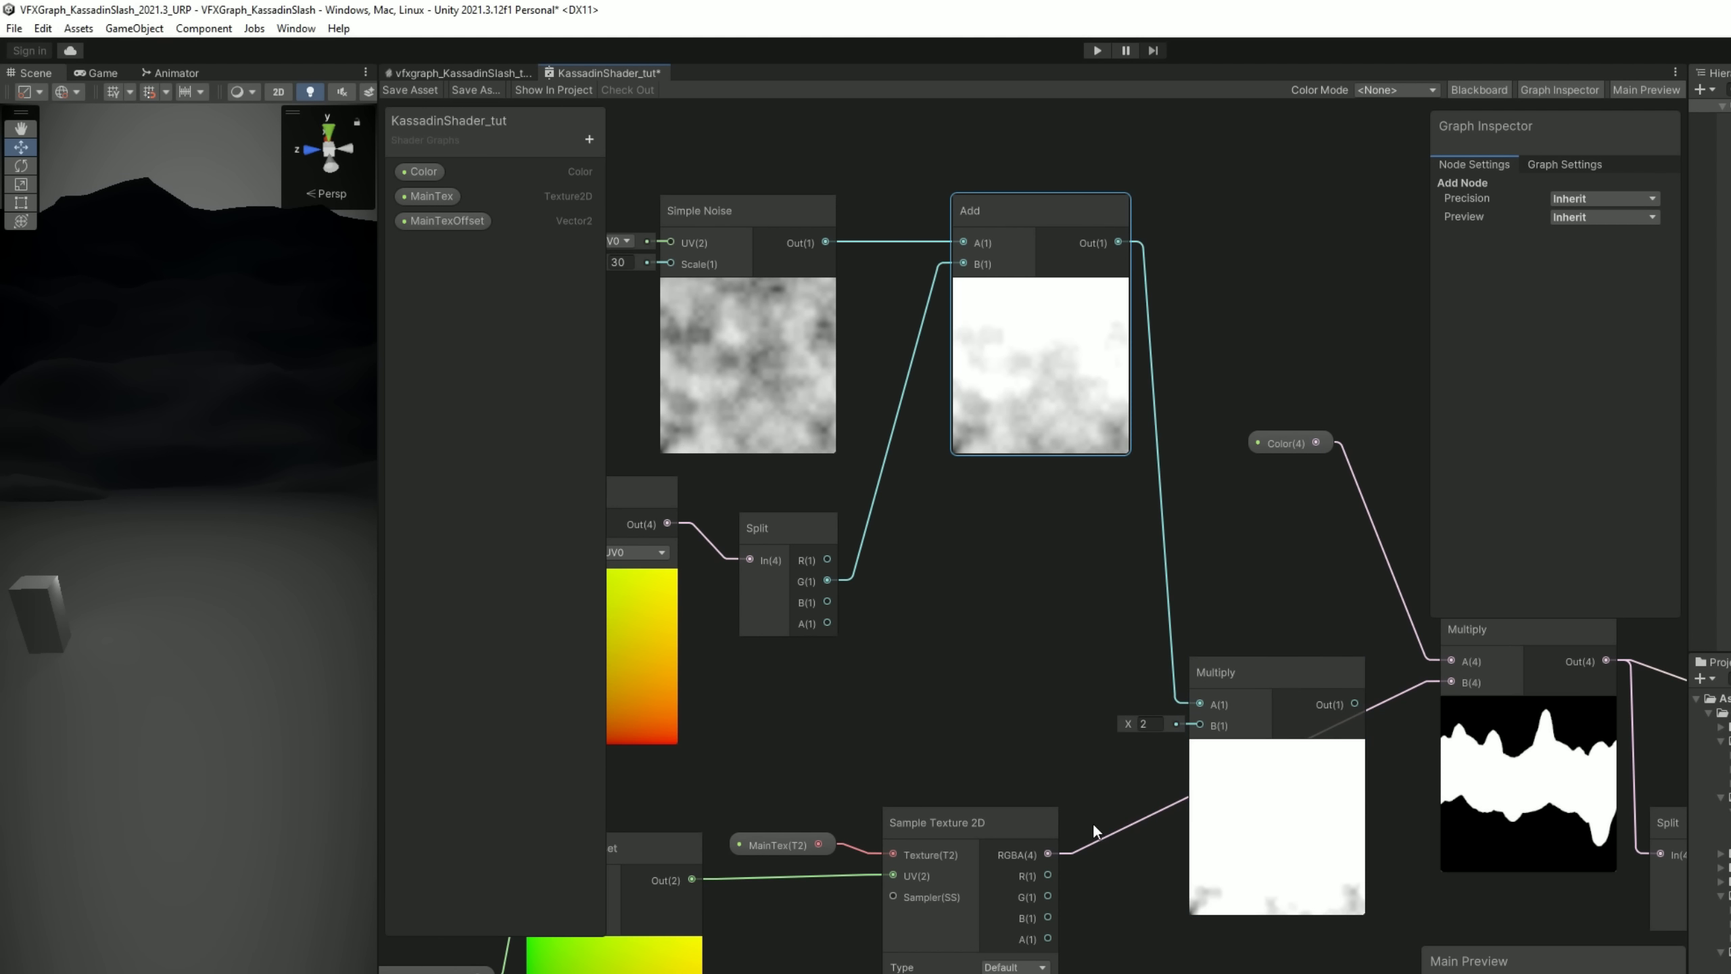
drag(1048, 854, 1200, 725)
middle_drag(1287, 592, 1069, 622)
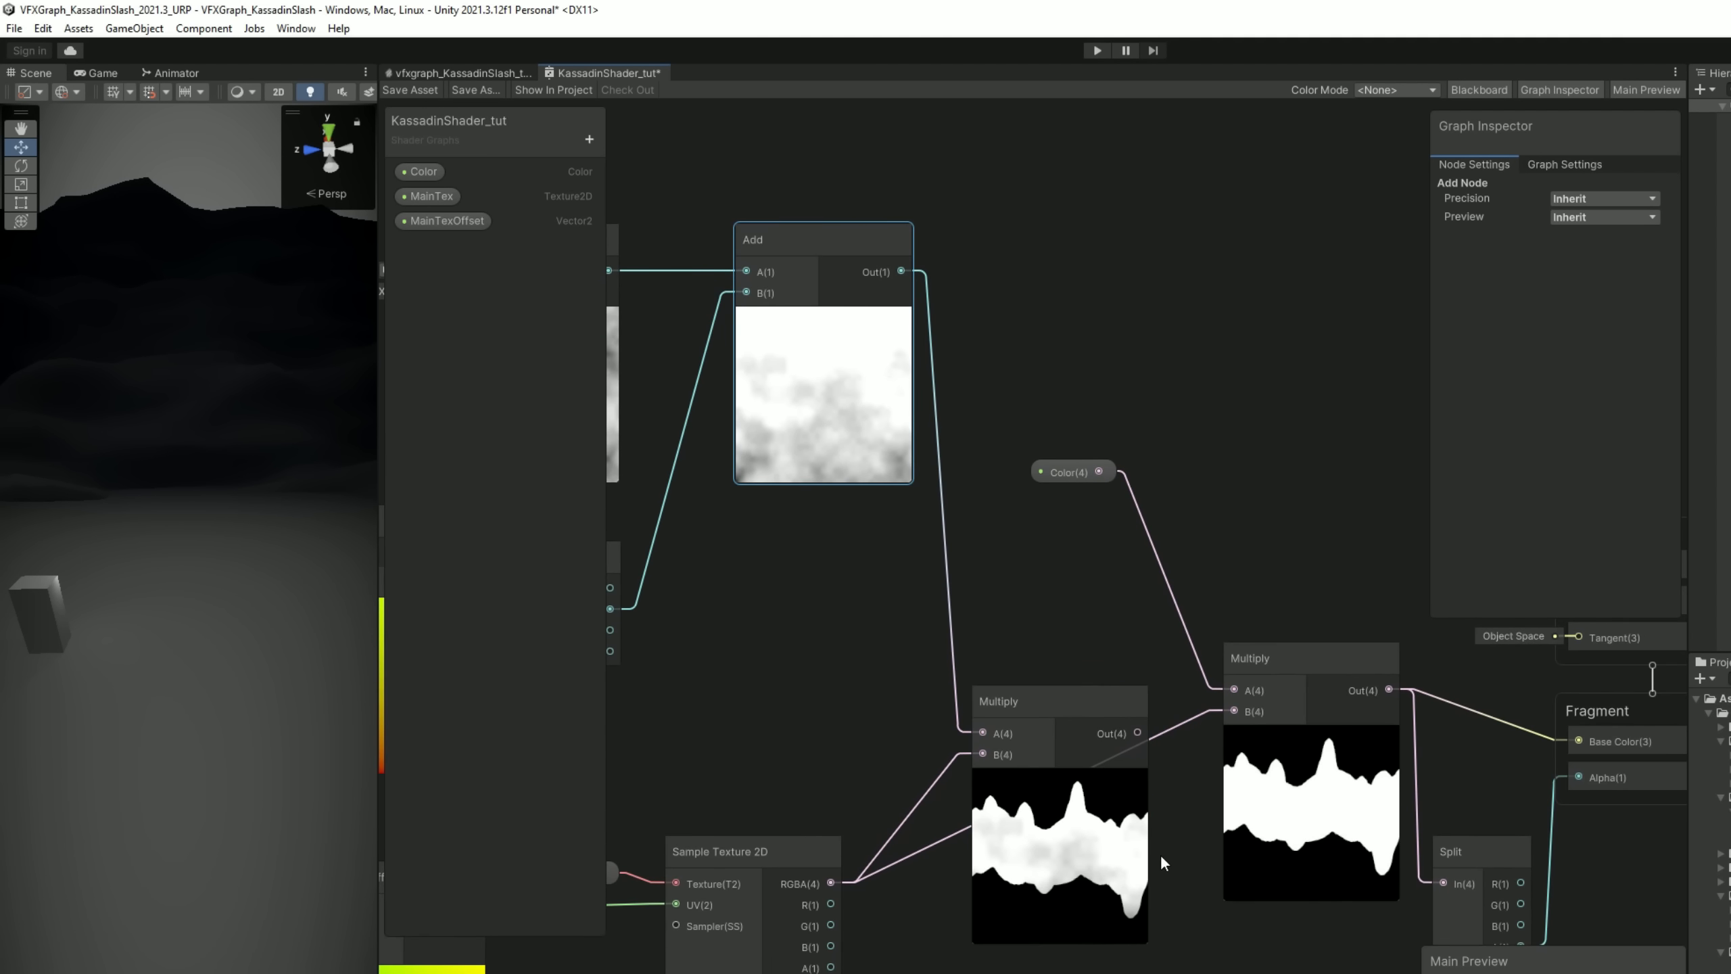
middle_drag(1160, 854, 1098, 789)
drag(1076, 667, 1174, 646)
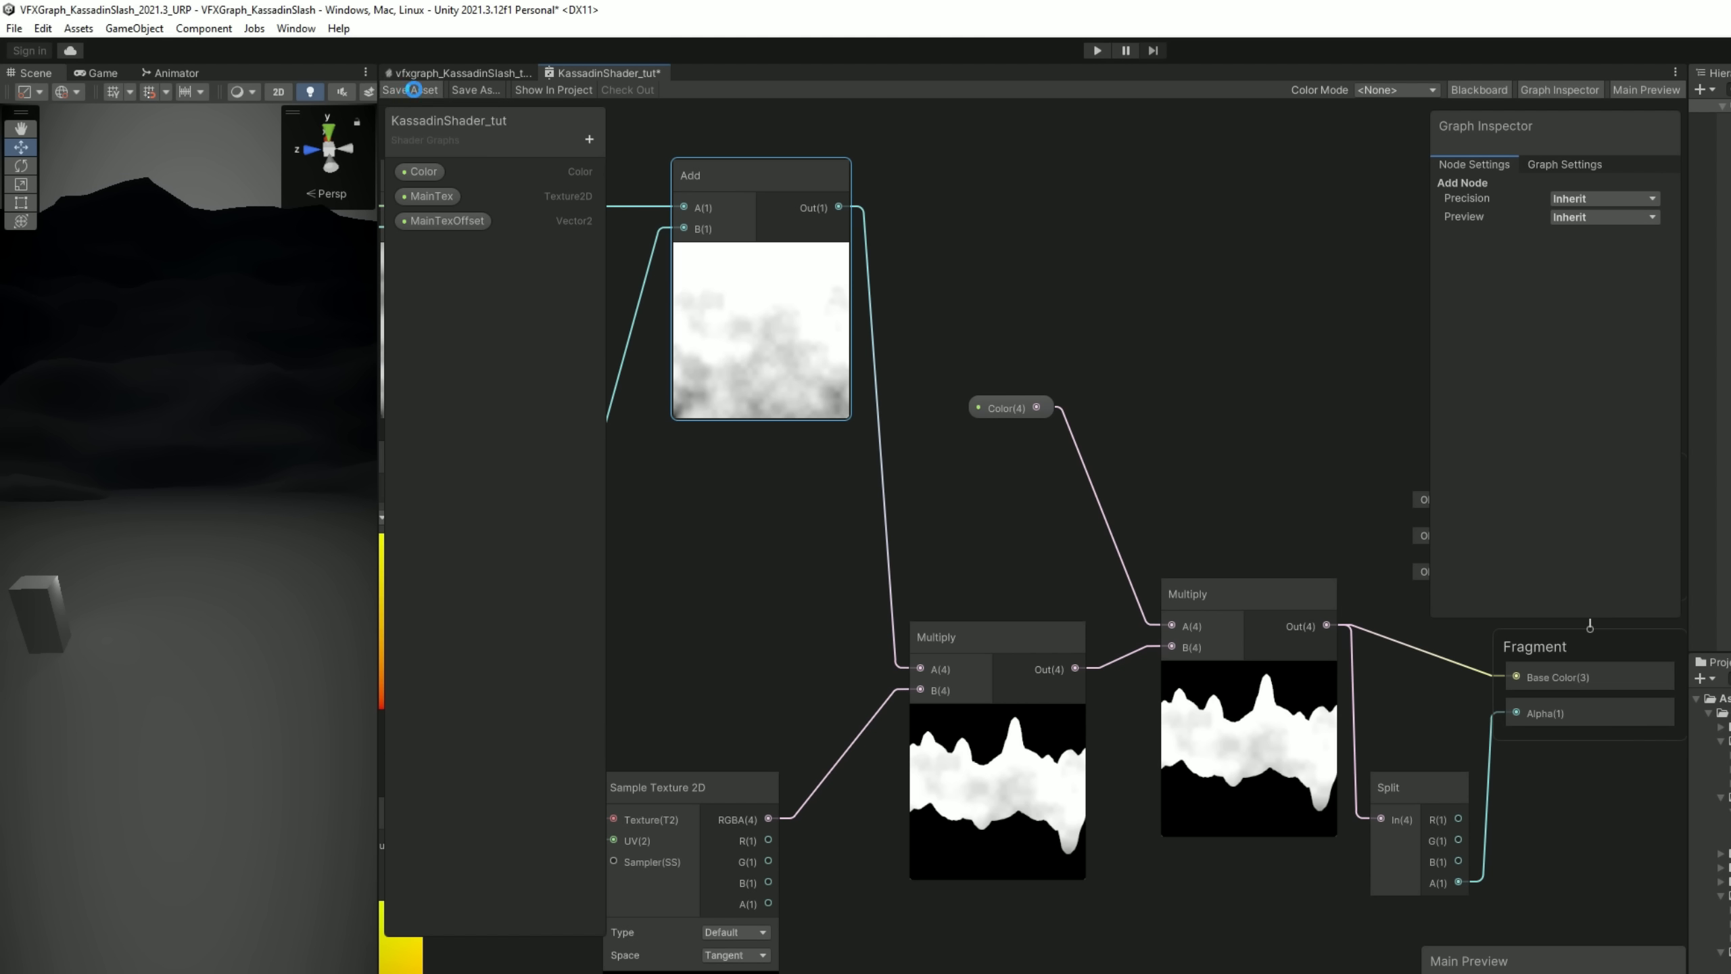
click(413, 90)
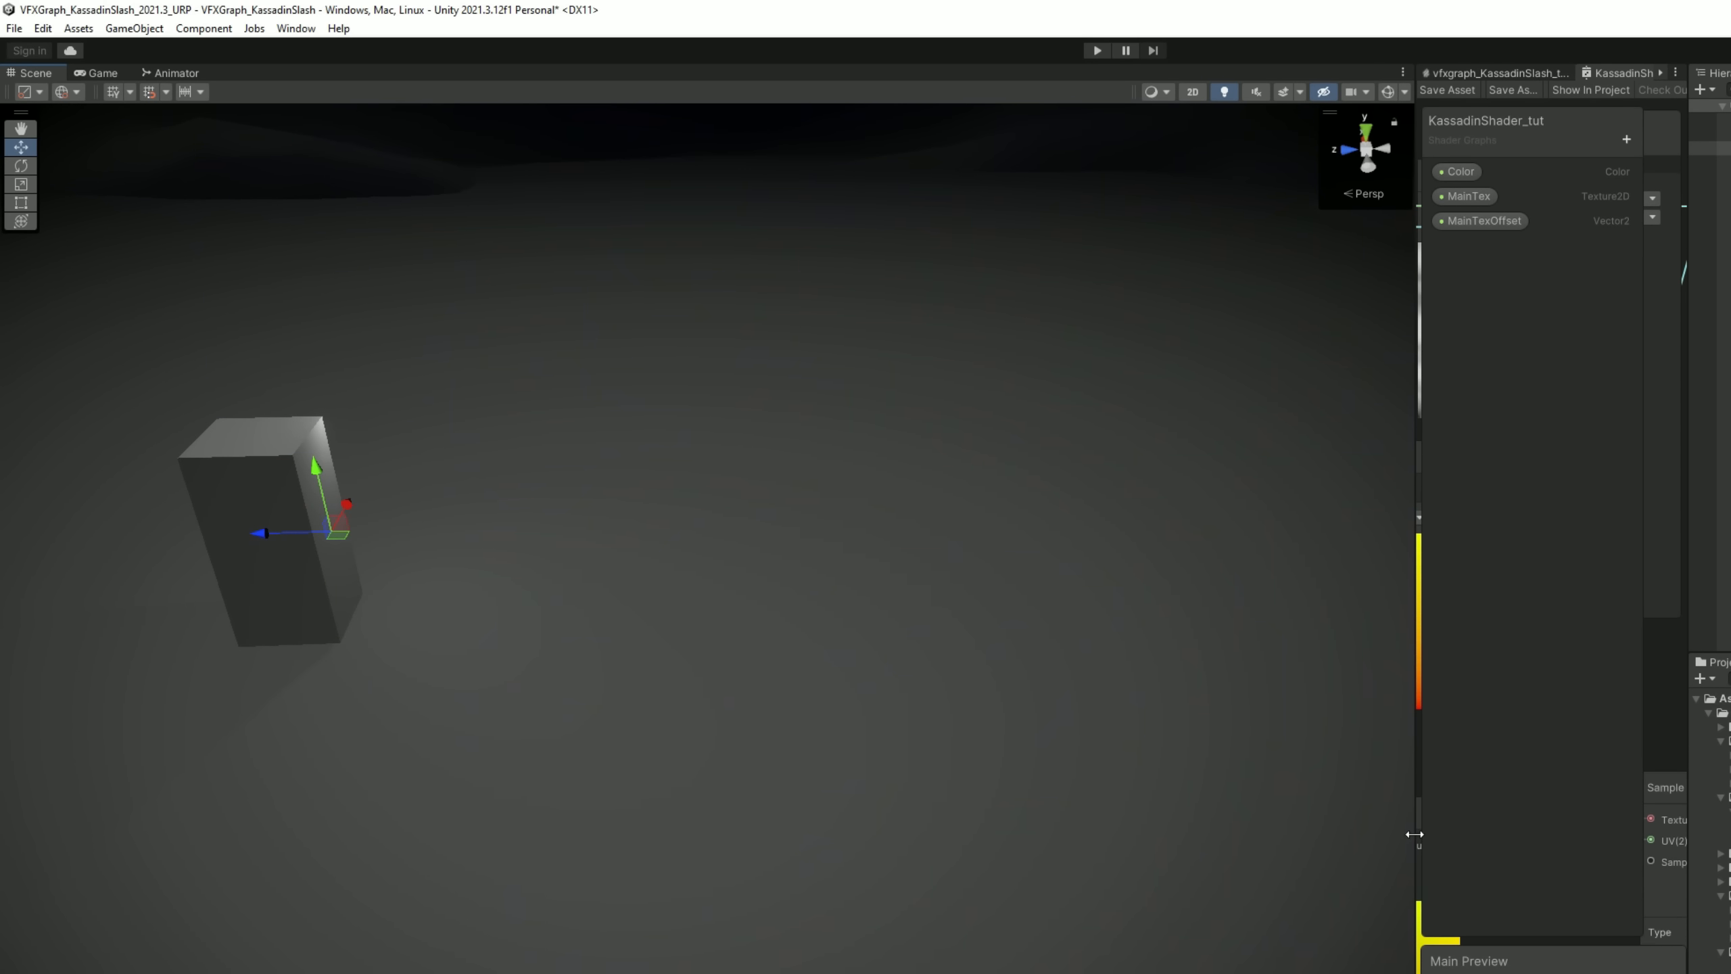
- Insert a Power node with exponent 3 between Simple Noise and Add's A input, and save the shader
drag(1414, 834, 233, 736)
middle_drag(904, 398, 1418, 605)
drag(797, 375, 768, 322)
text(power)
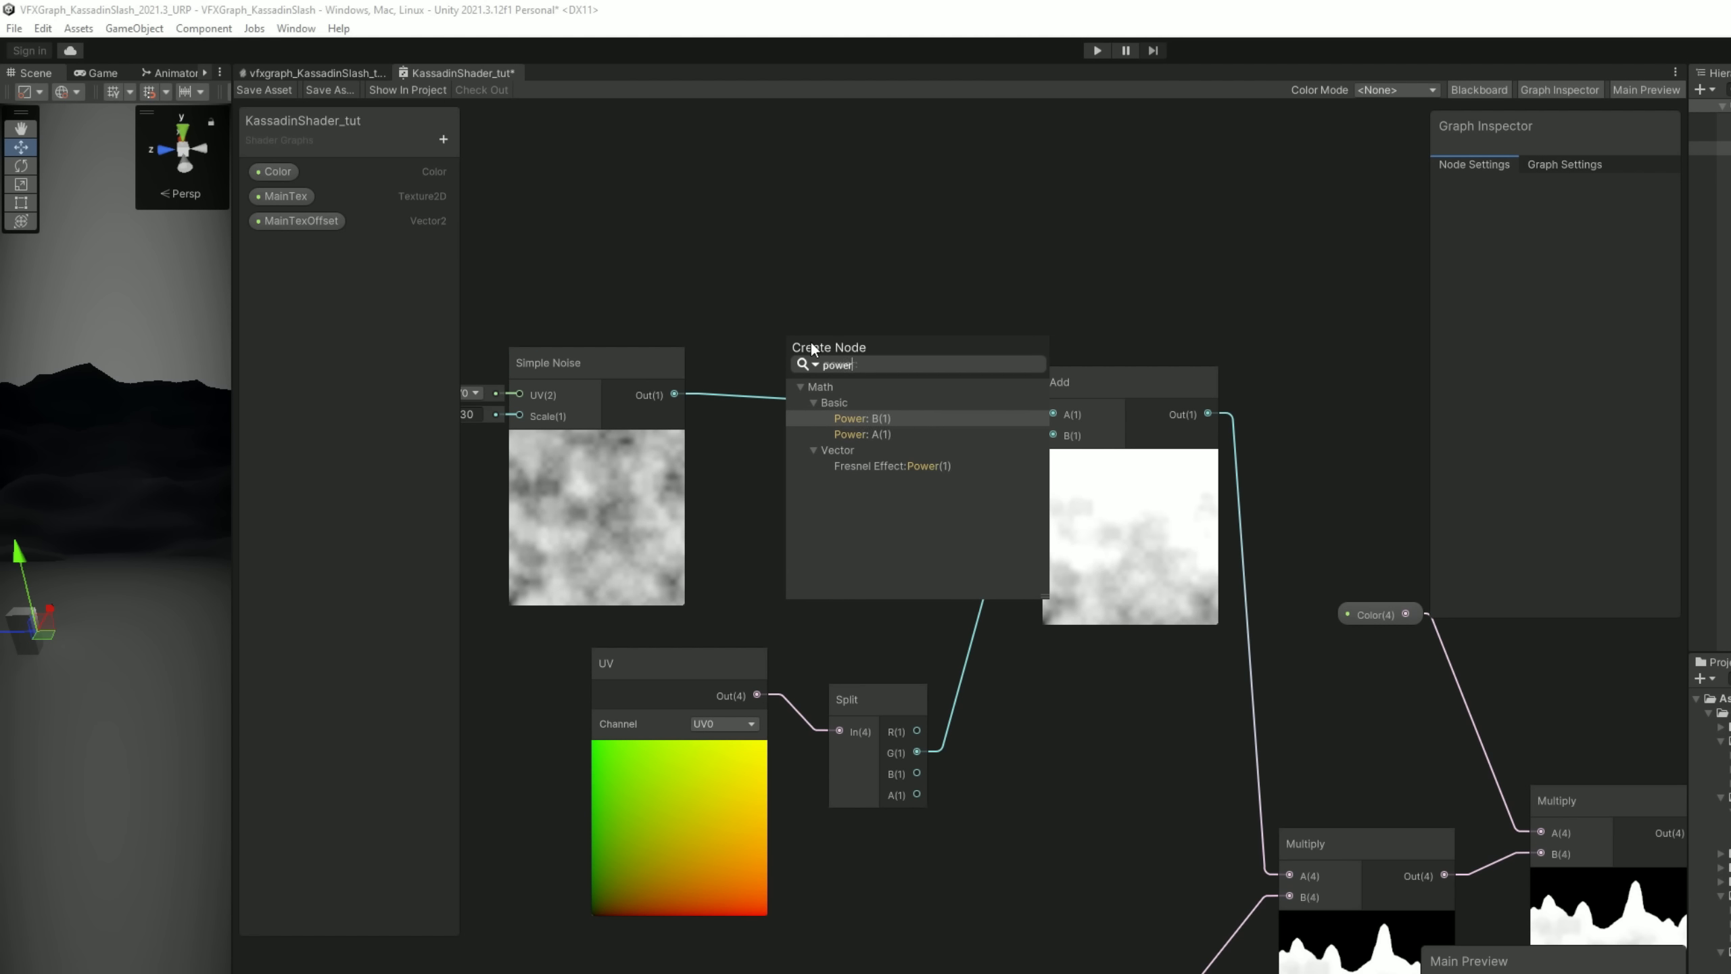
key(Down)
key(Return)
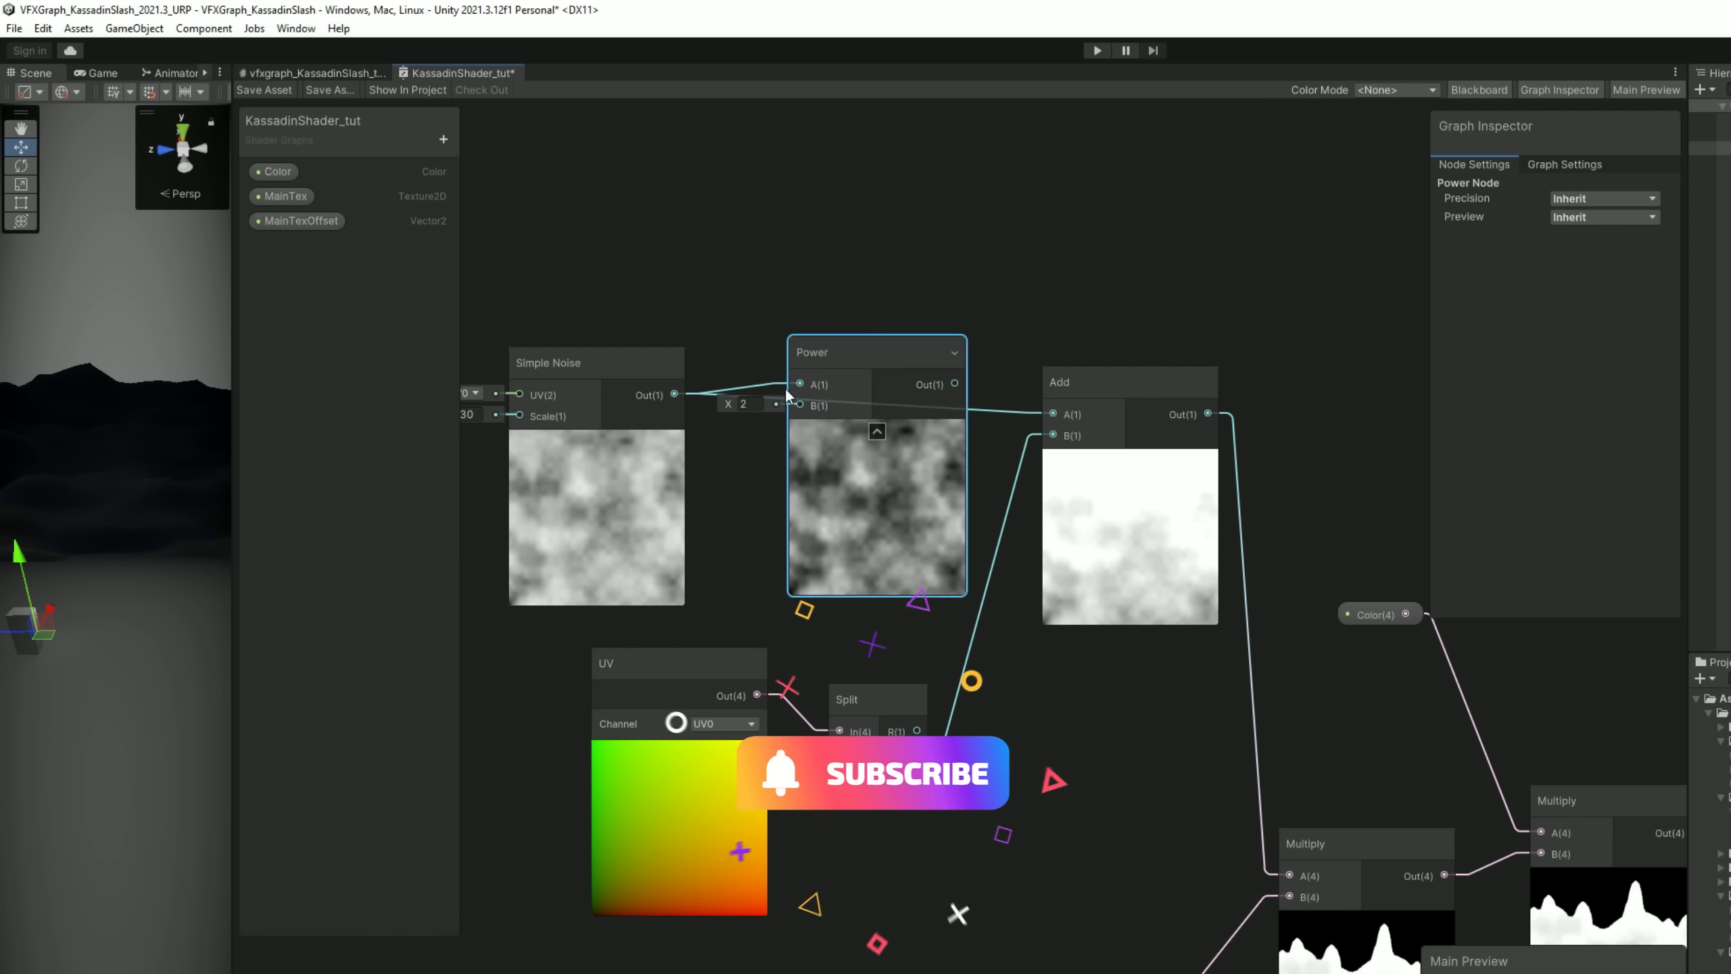
click(750, 403)
text(3)
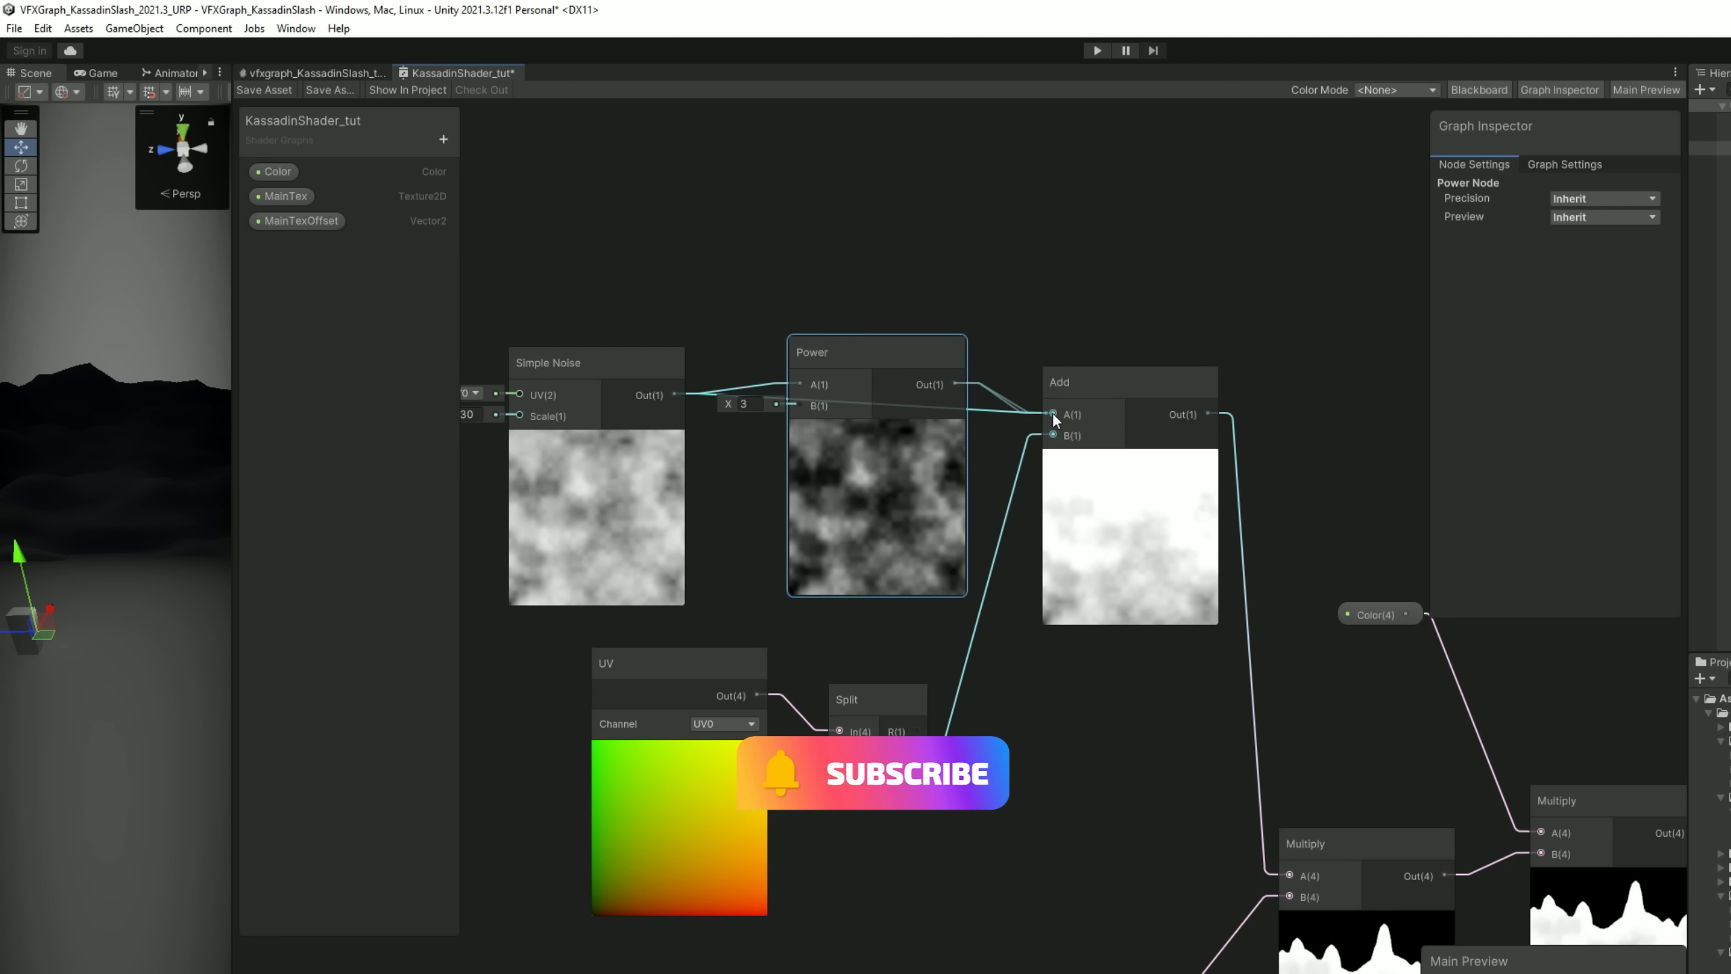
drag(1053, 415, 1053, 414)
click(271, 92)
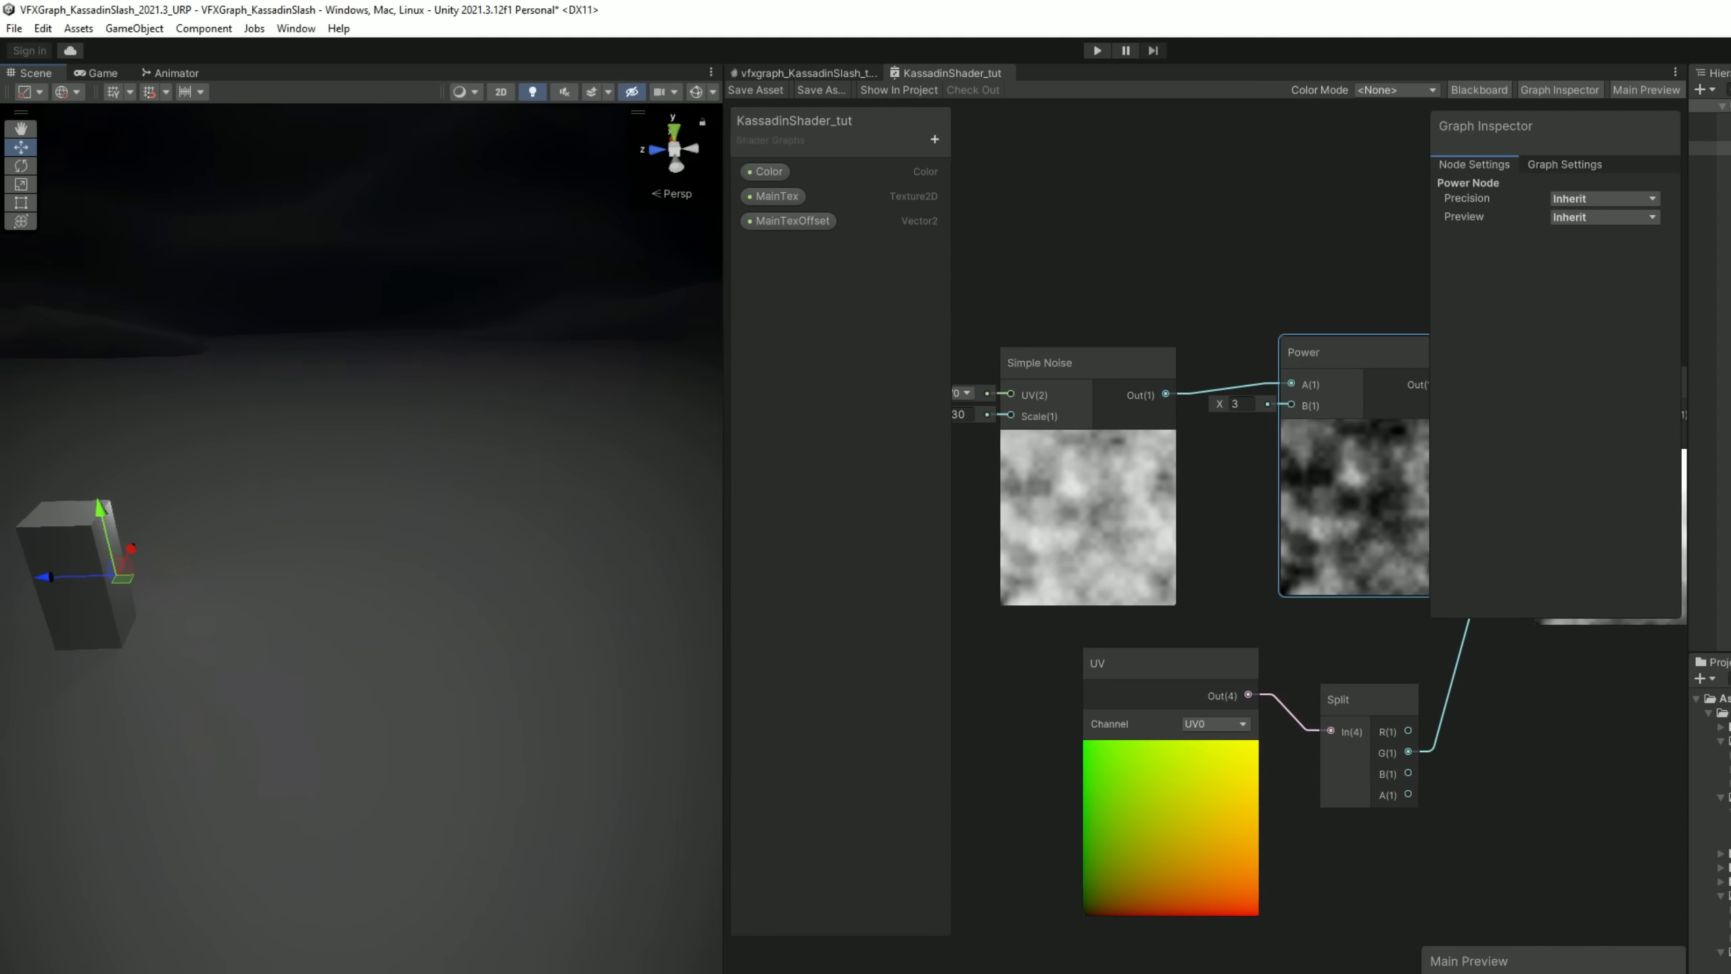
- Widen the scene view, set the Simple Noise scale to 40, and save the shader
drag(723, 478, 1078, 478)
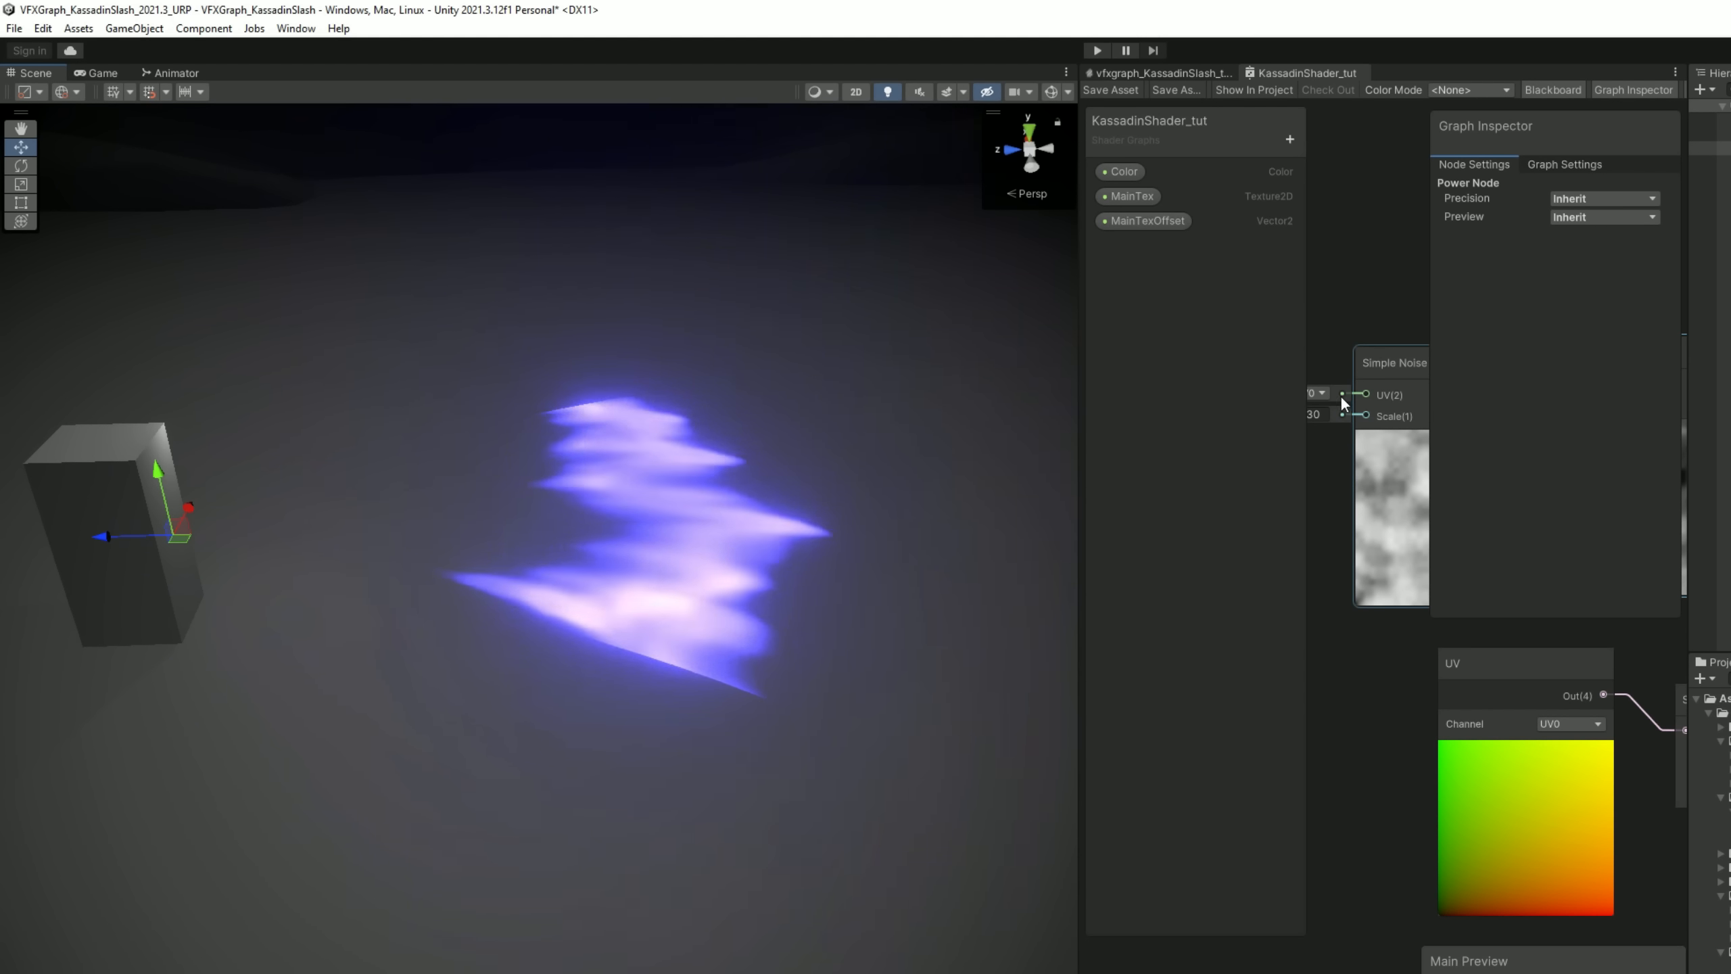
click(1319, 414)
text(40)
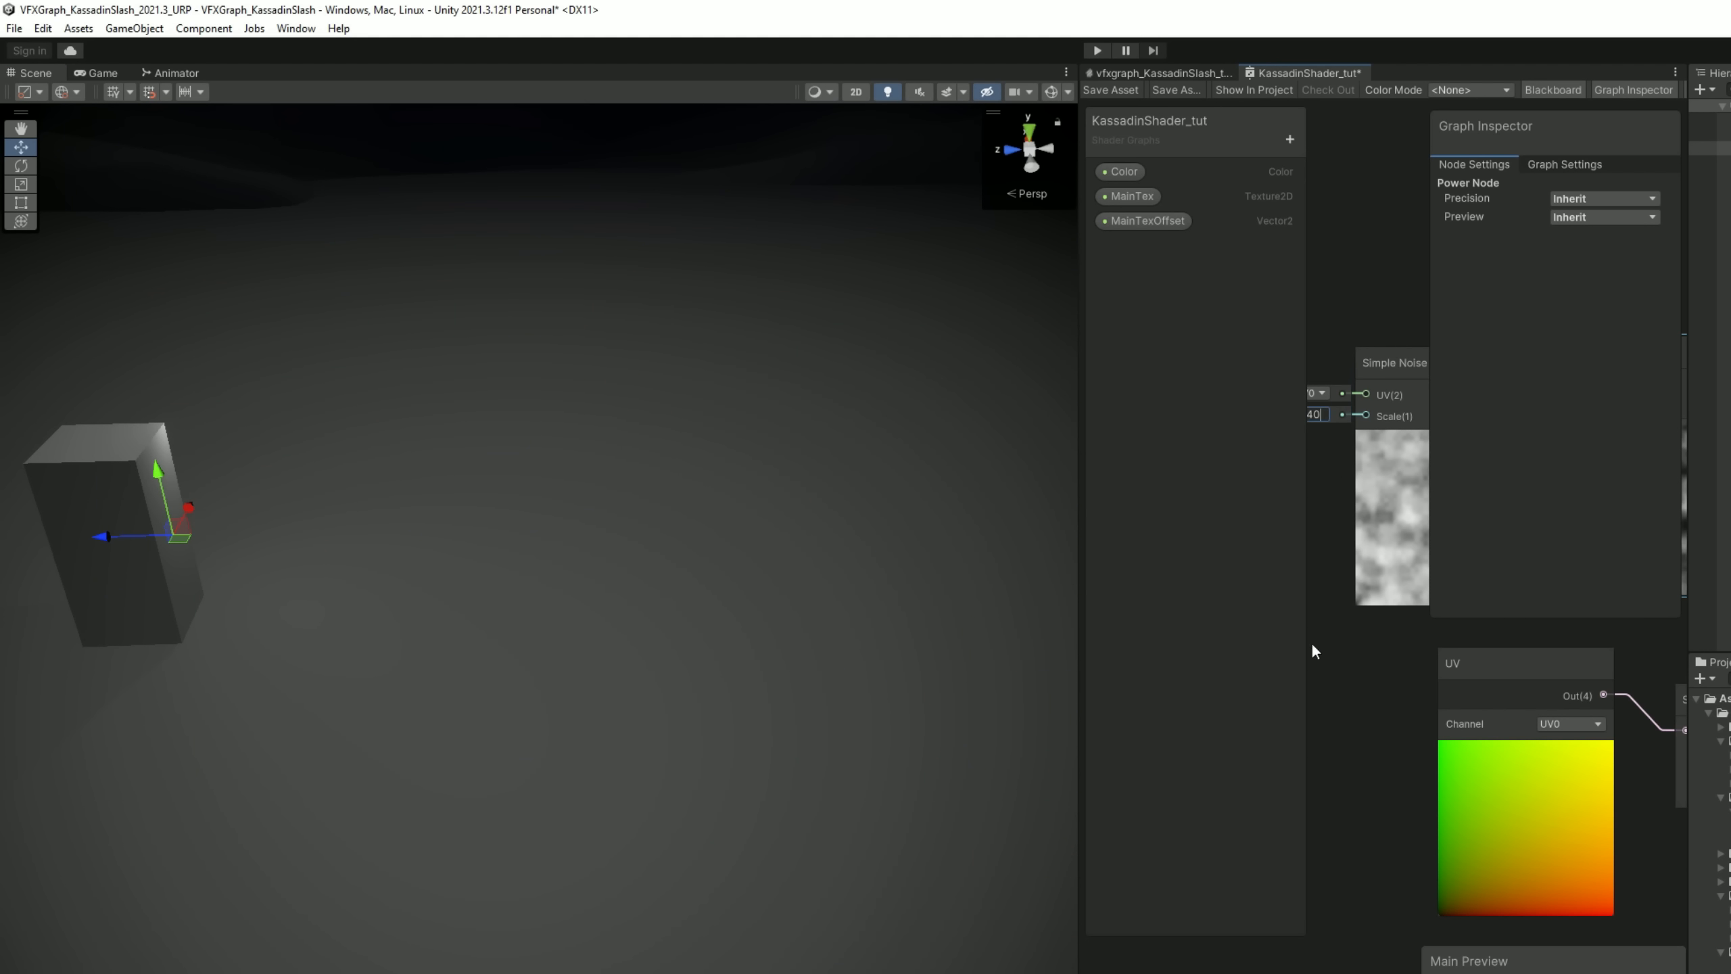
click(1109, 90)
click(1724, 307)
- Switch to the vfxgraph_KassadinSlash_tut graph, widen its window, and label the Output Particle Unlit Mesh context BRIGHT SLASH
click(1200, 69)
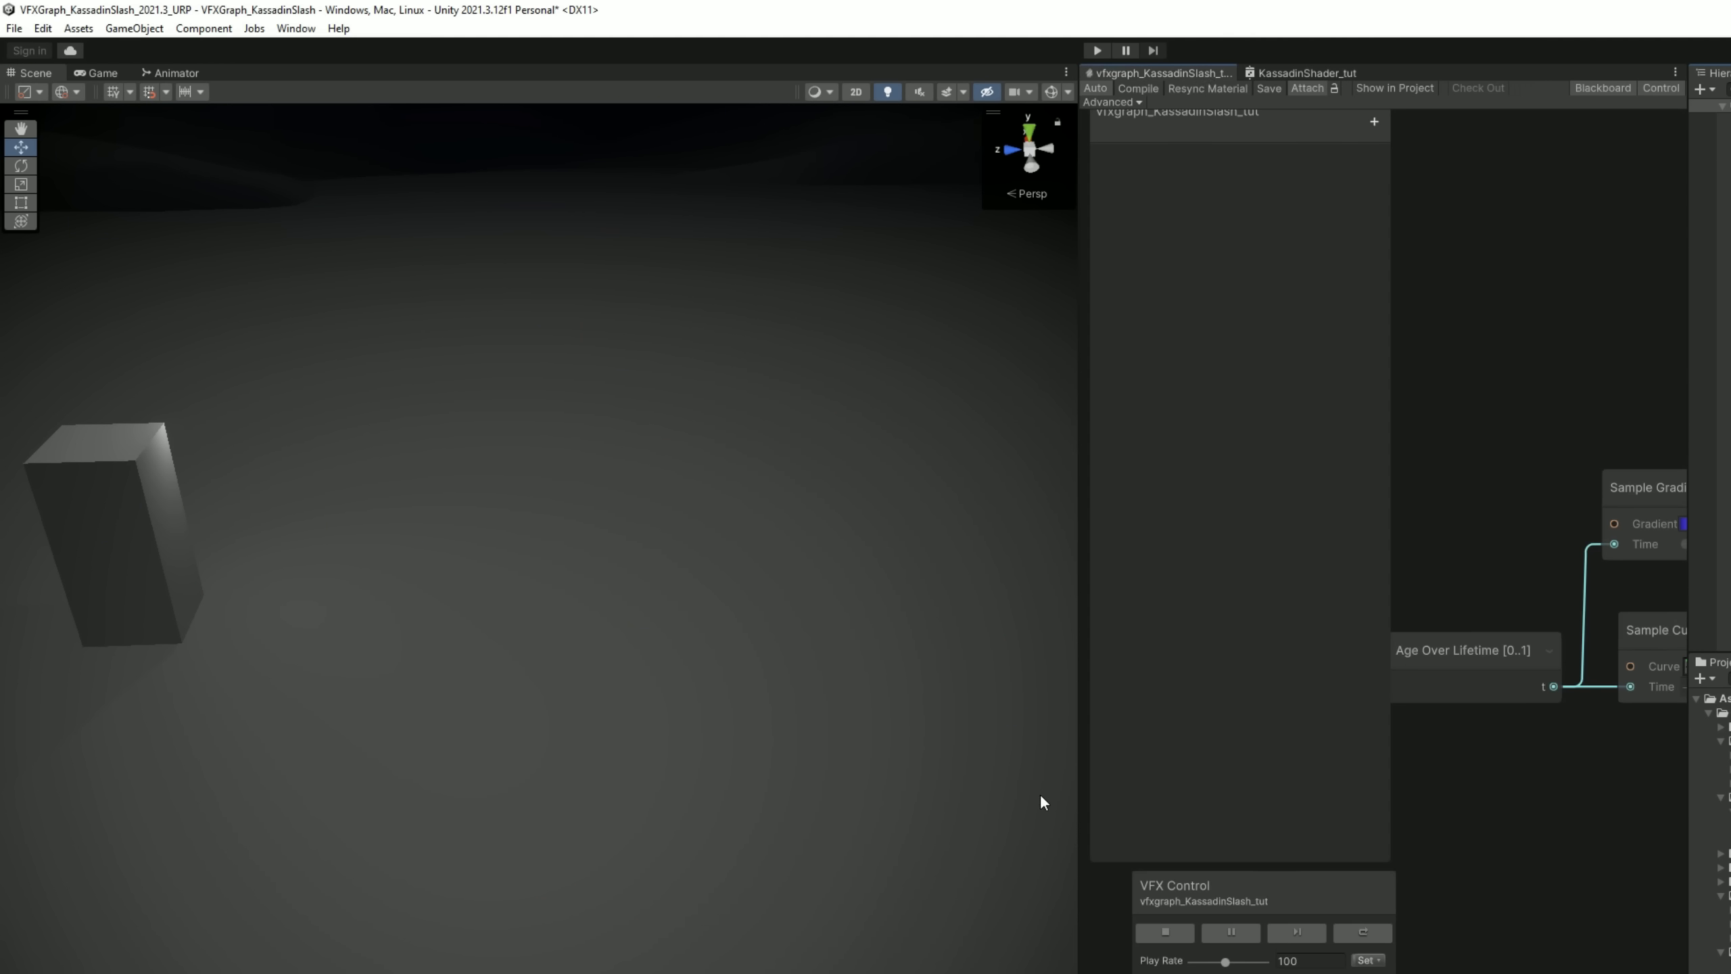
drag(1073, 847, 413, 824)
click(1089, 648)
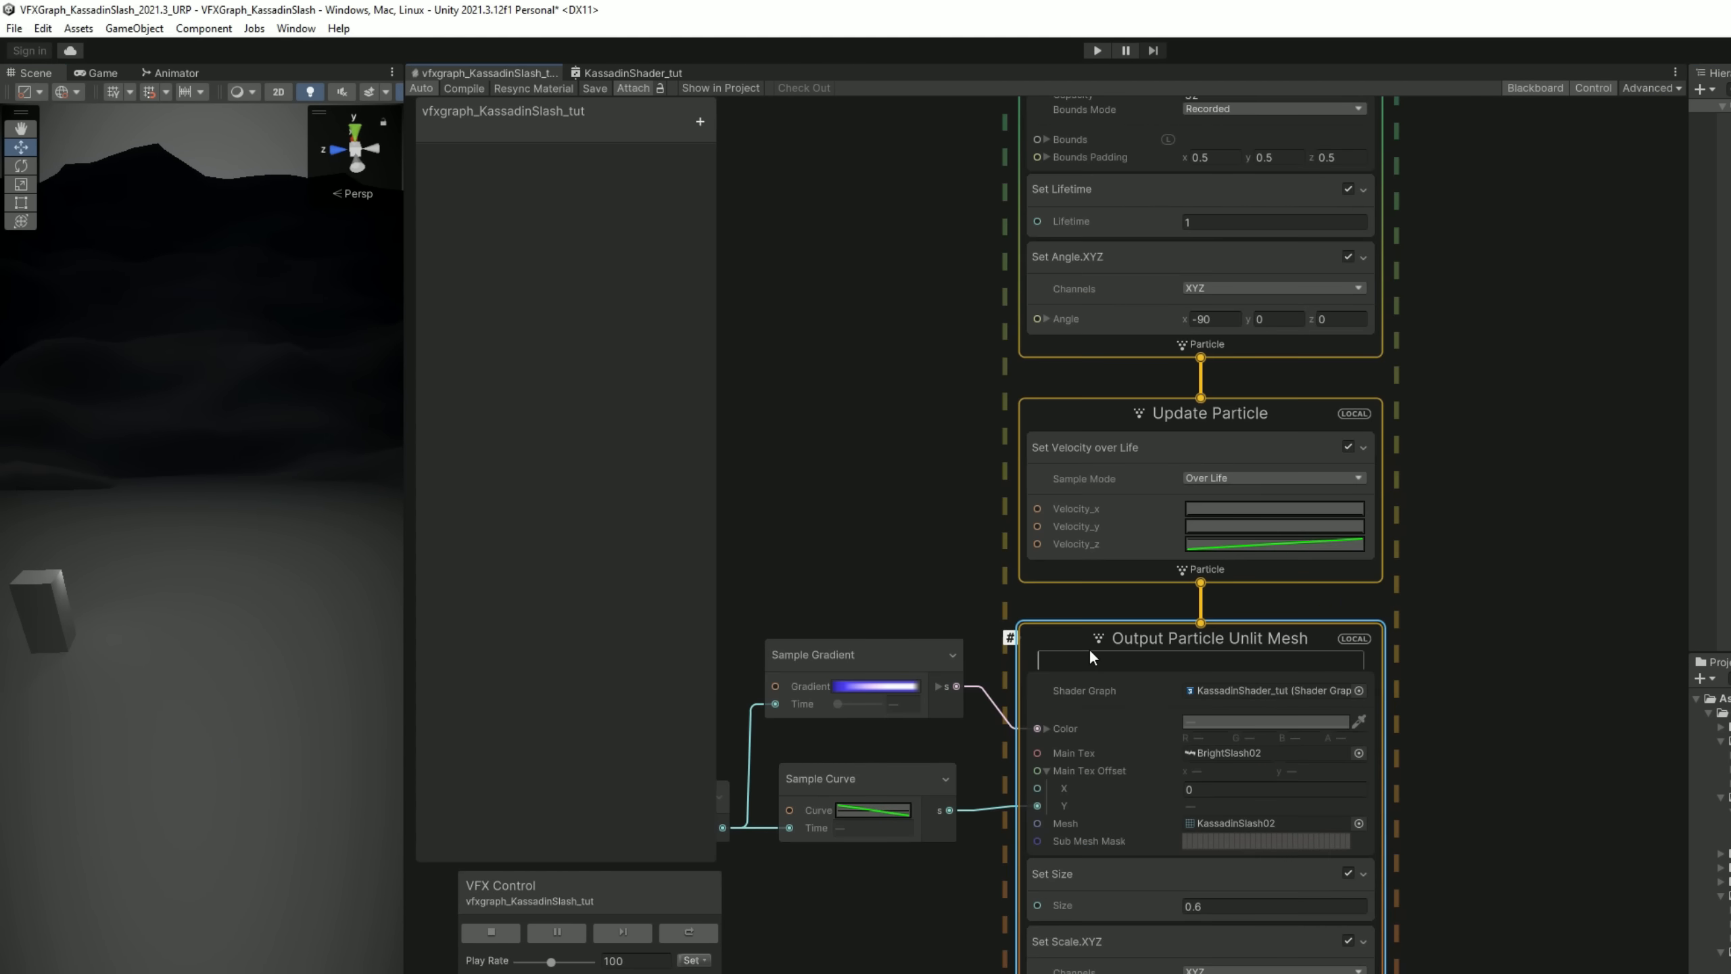
text(BRIGHT SLASH)
key(Return)
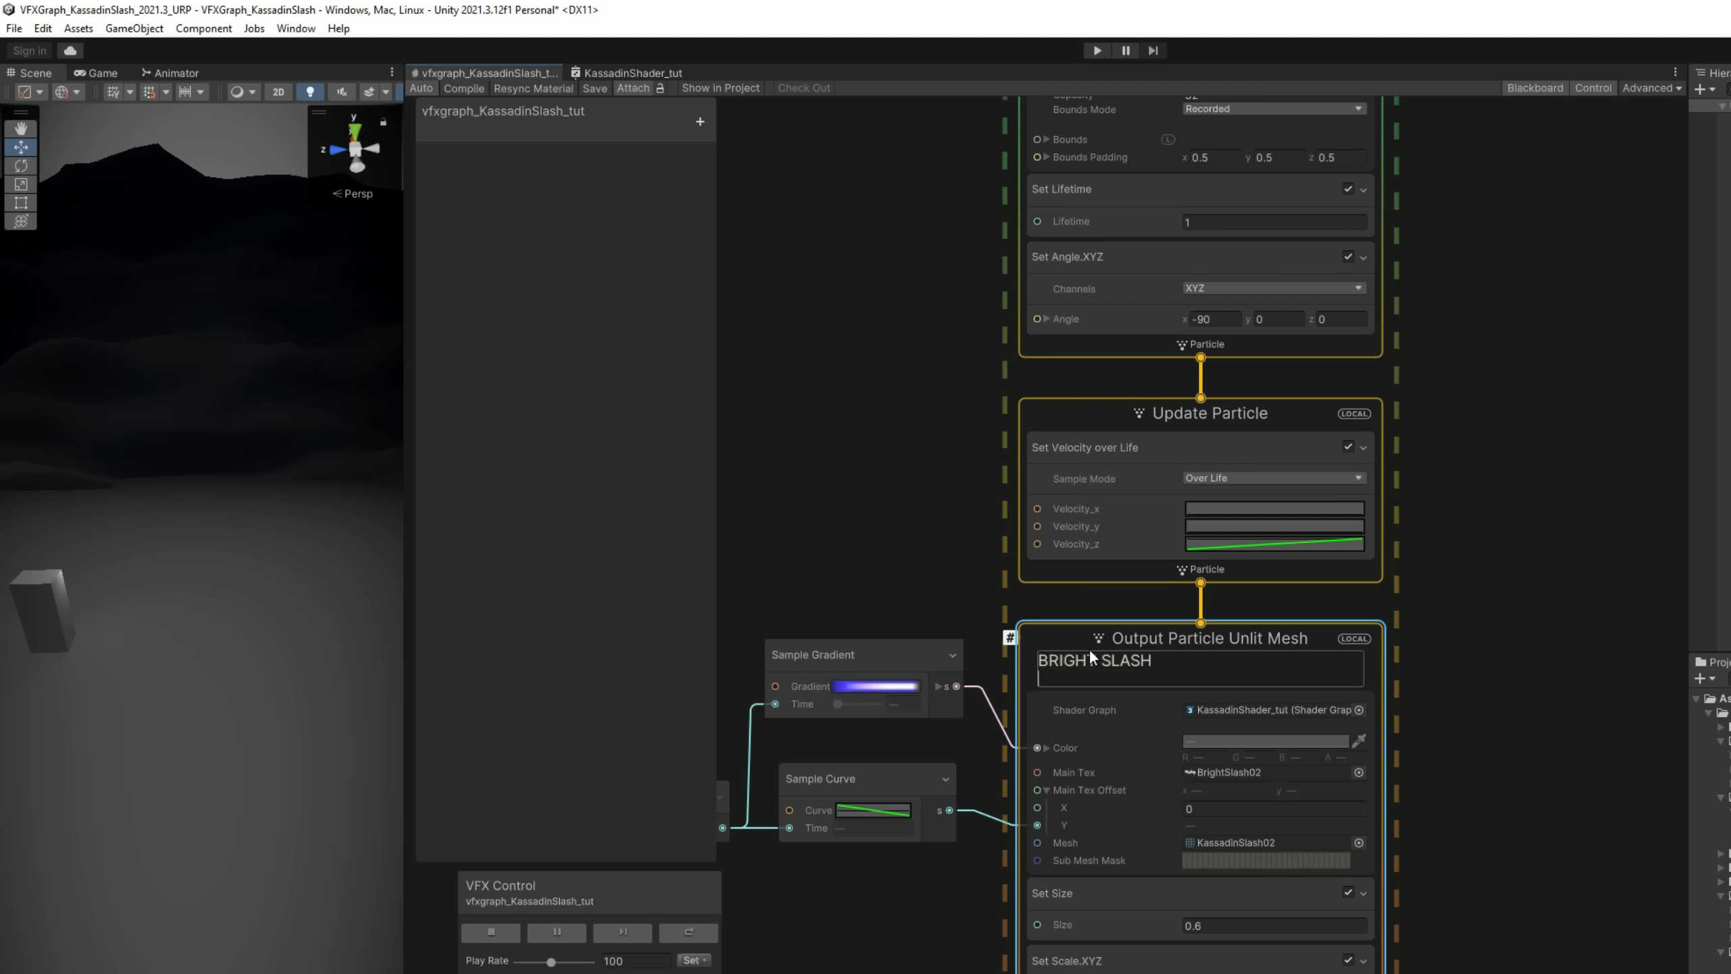
- Group the whole particle system with its gradient and curve nodes, and title the group BRIGHT SLASH
scroll(1498, 666, down, 2)
scroll(1478, 818, down, 5)
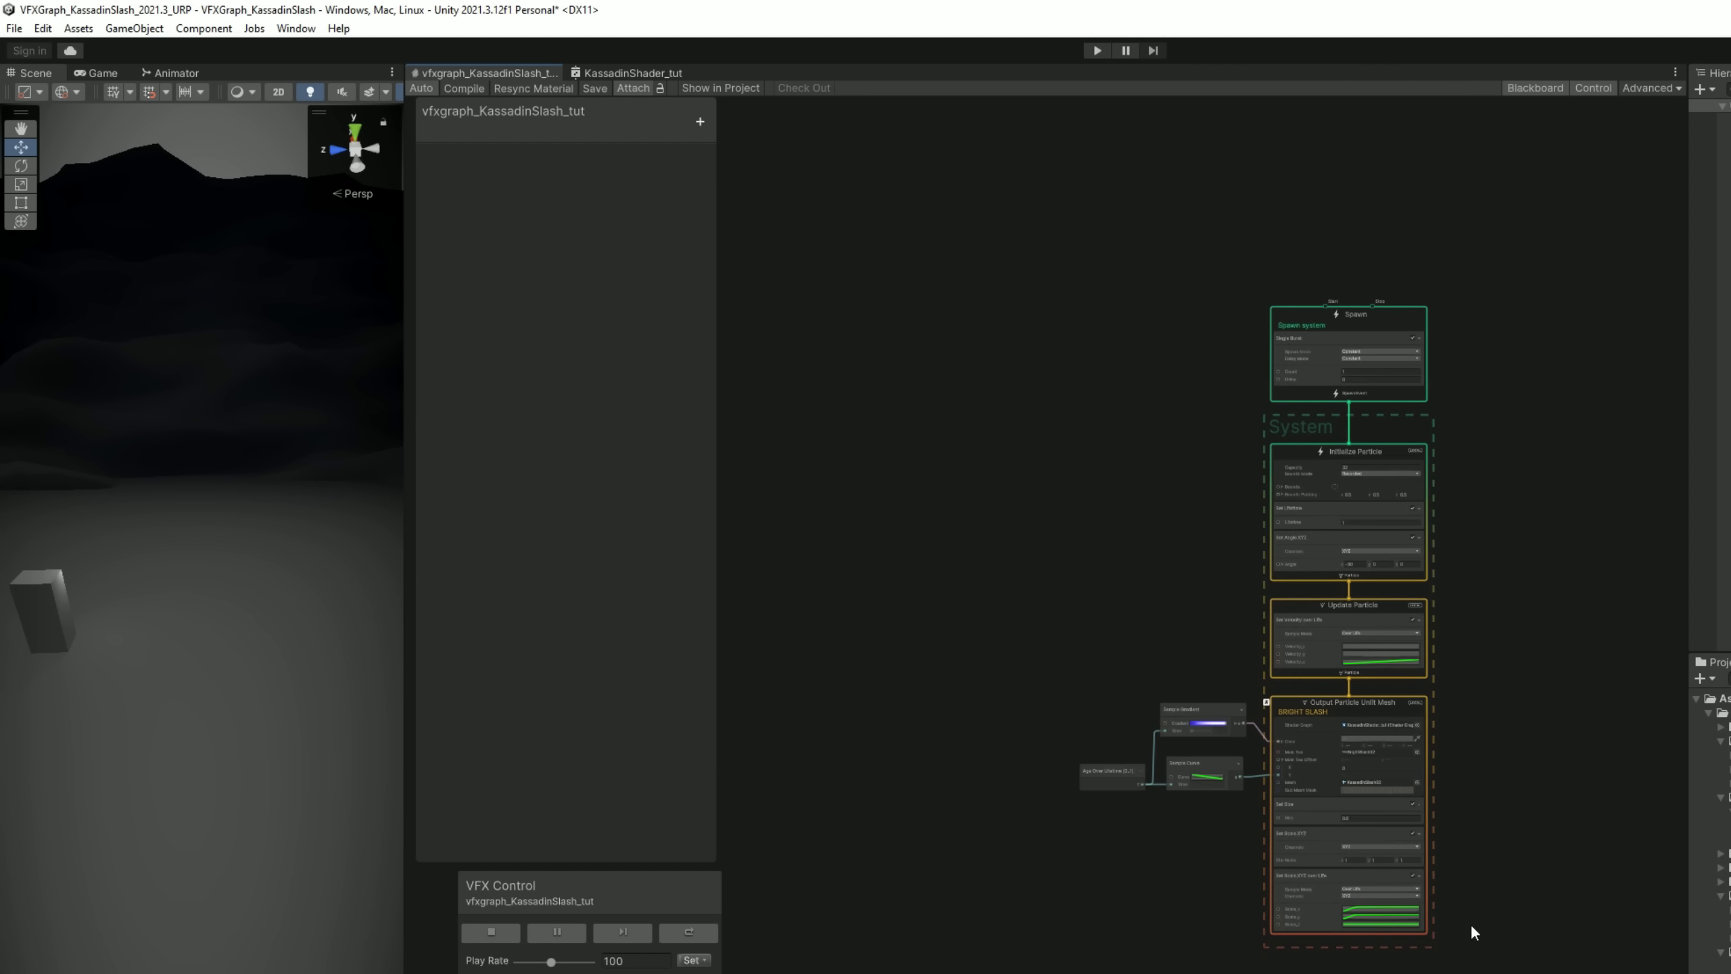
right_click(1297, 322)
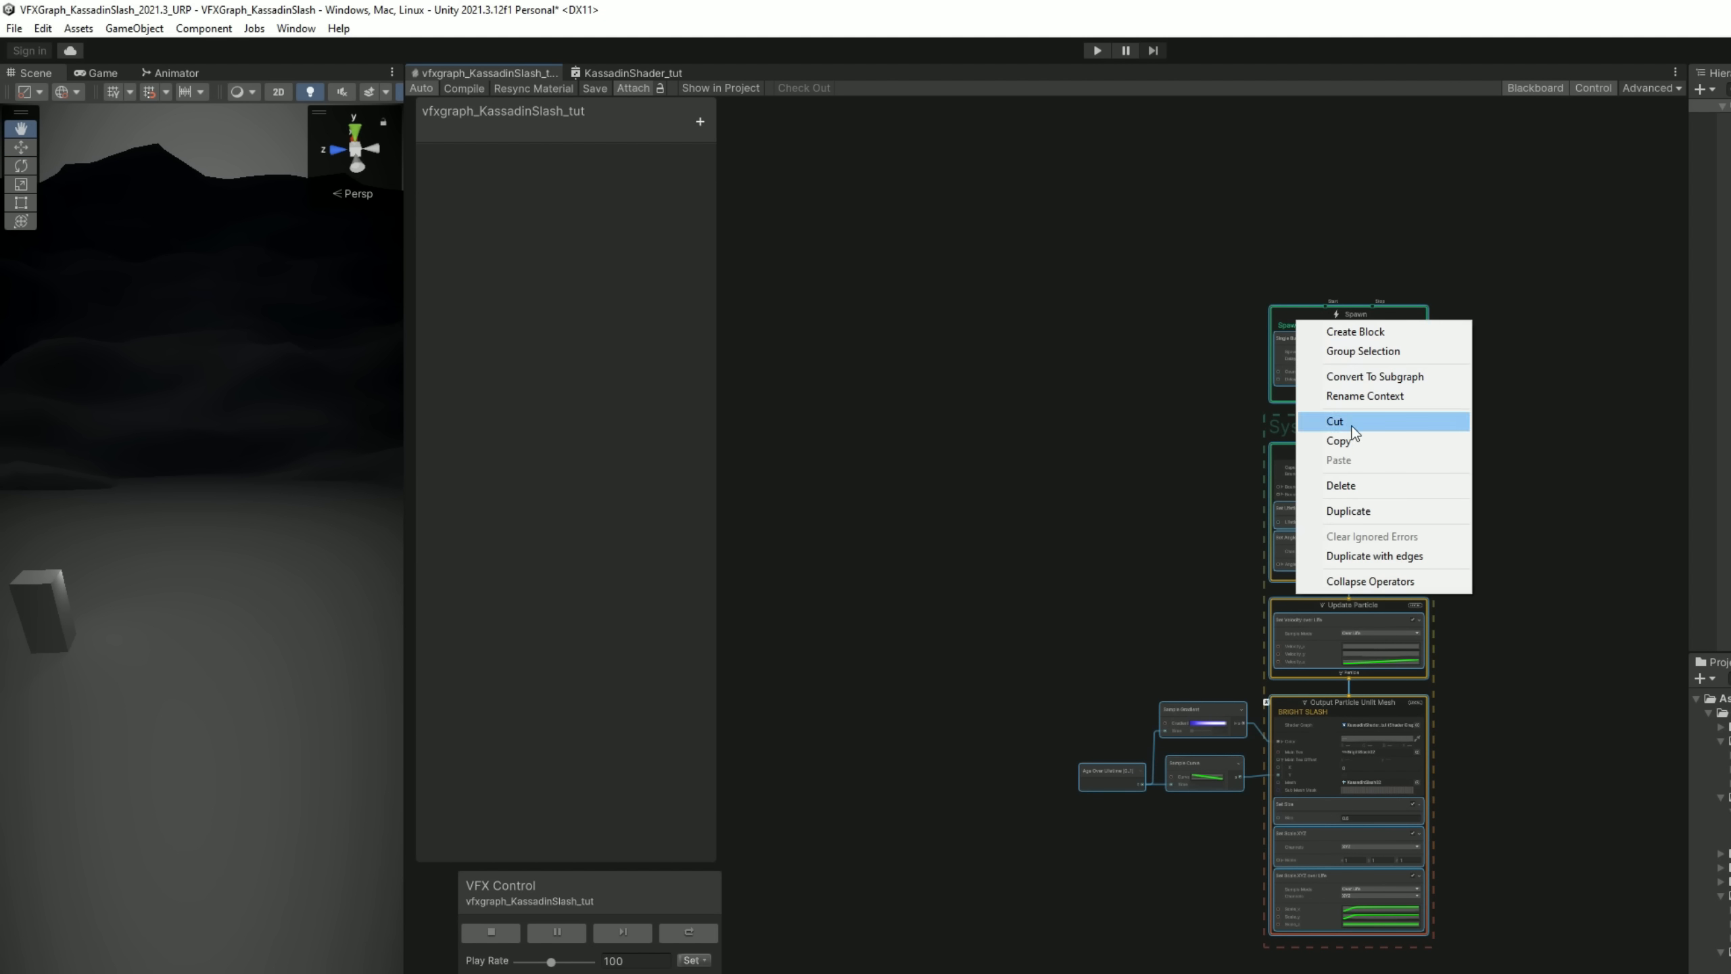
click(1379, 355)
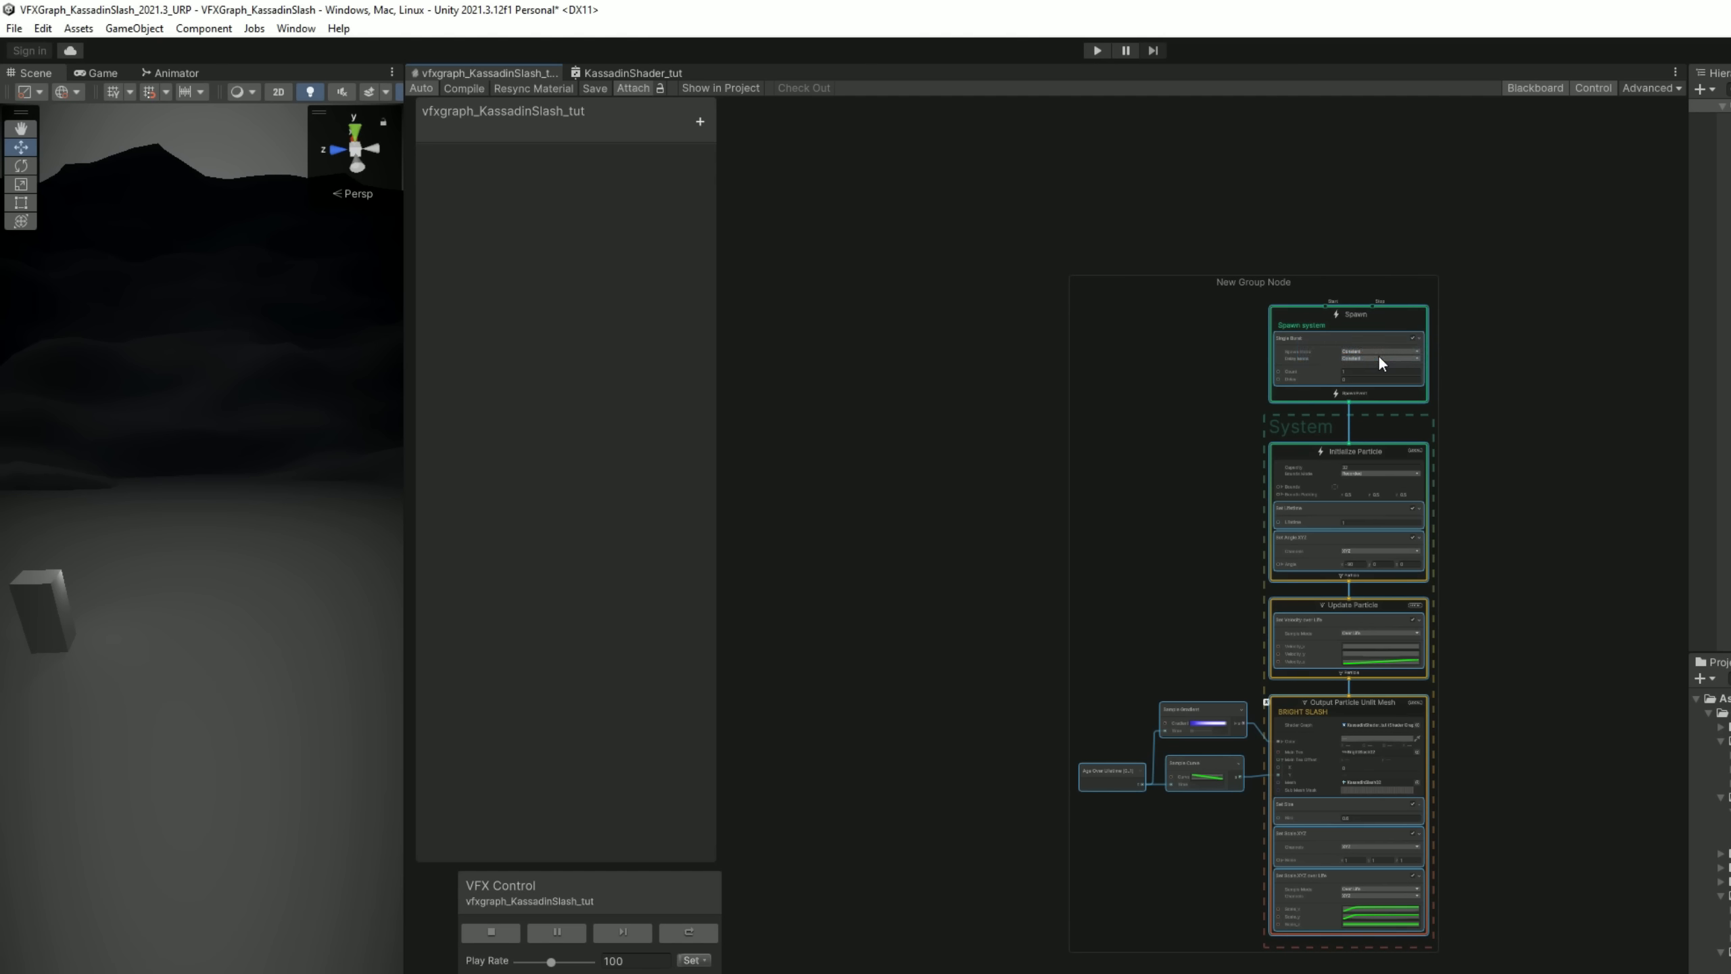
double_click(1307, 707)
key(ctrl+c)
double_click(1270, 281)
key(ctrl+v)
click(1281, 256)
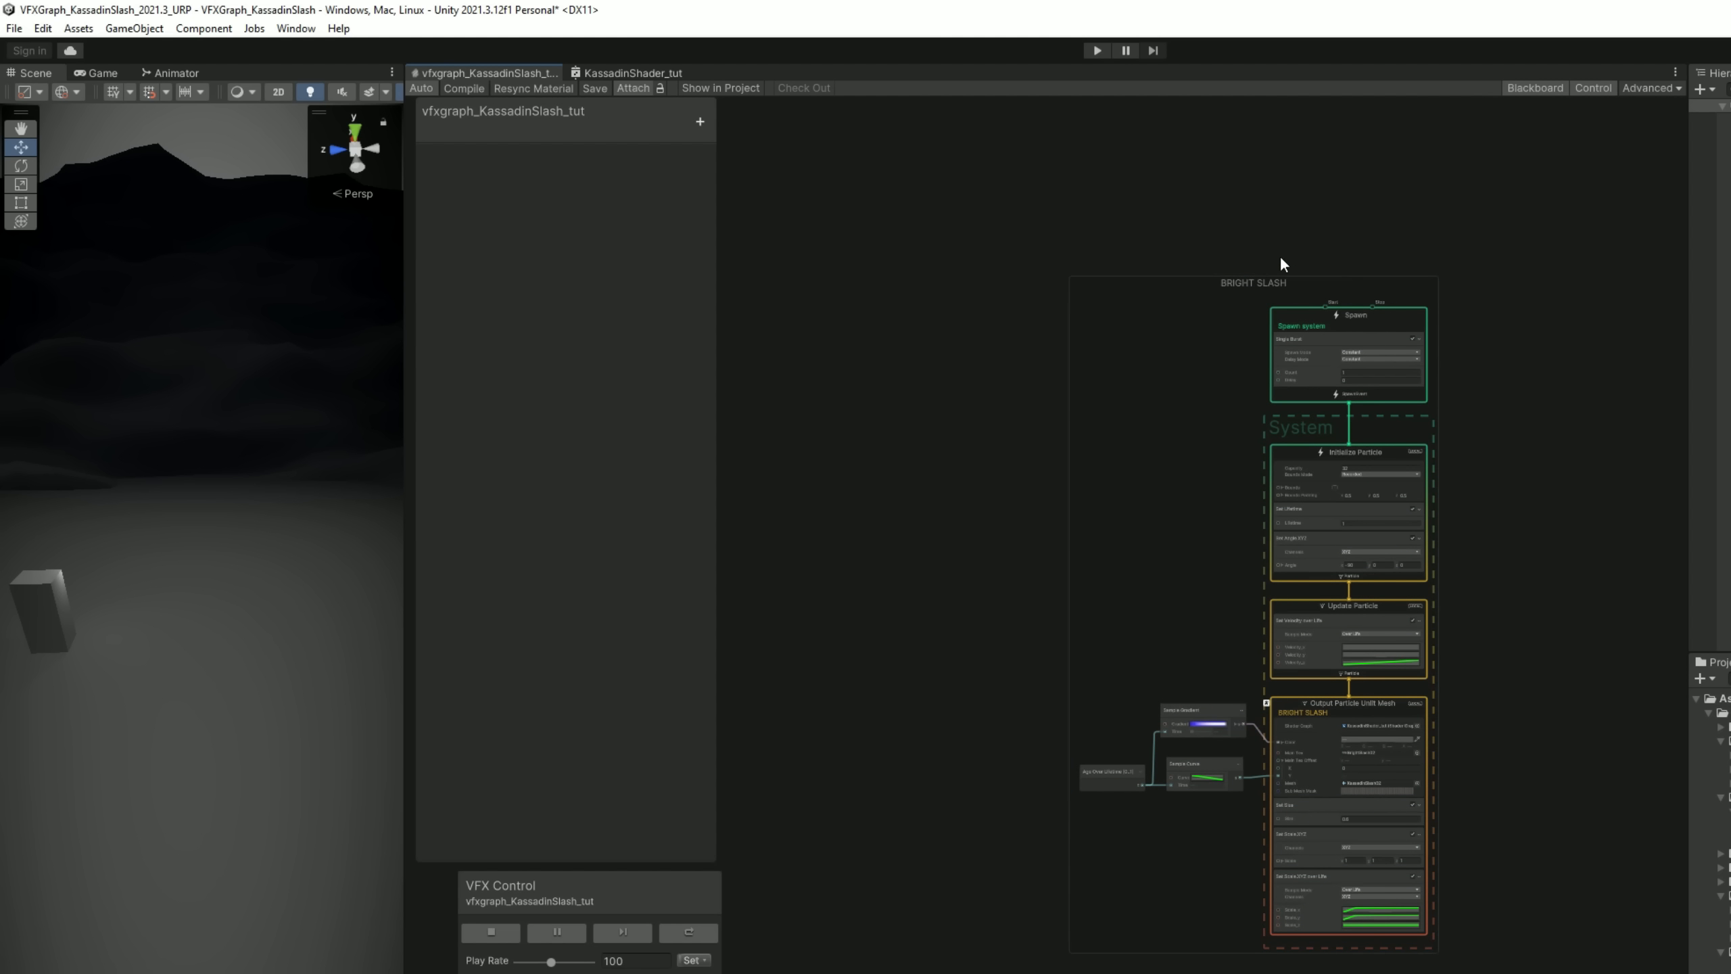
- Move the BRIGHT SLASH group aside, save the graph, and place a pasted copy of the group beside it
drag(1270, 280, 865, 292)
click(1270, 302)
key(ctrl+s)
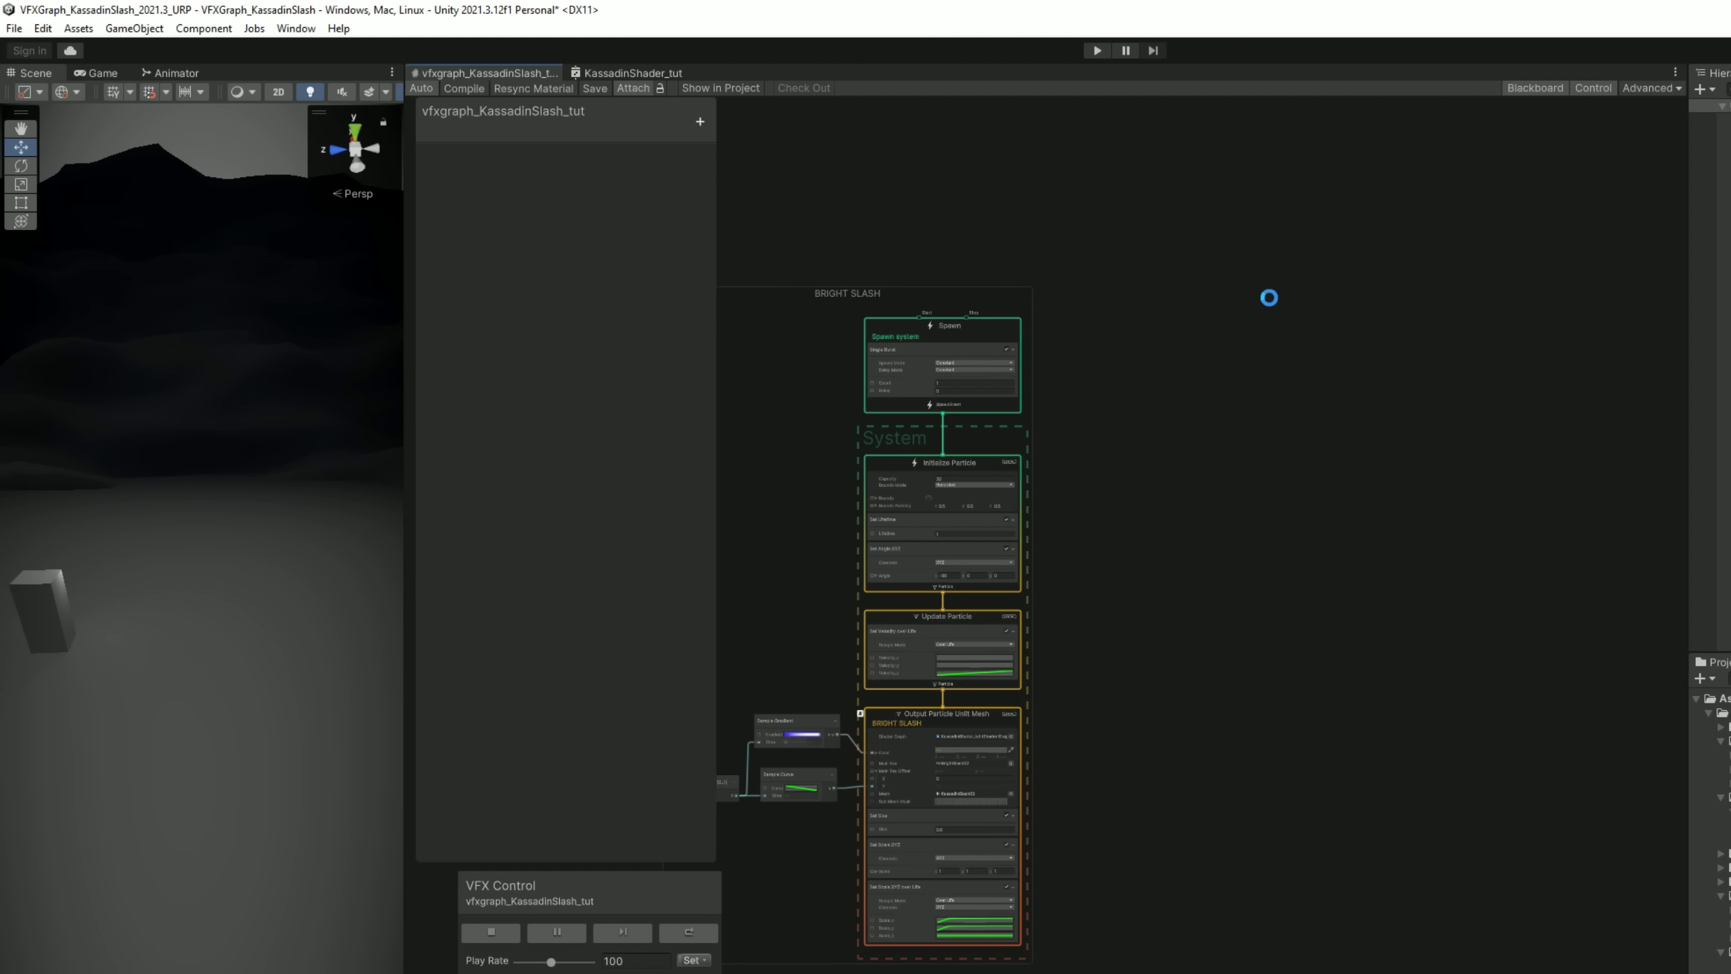
key(ctrl+v)
drag(1061, 313, 1313, 295)
- Rename the duplicated group and its mesh output's label to DARK SLASH
double_click(1279, 292)
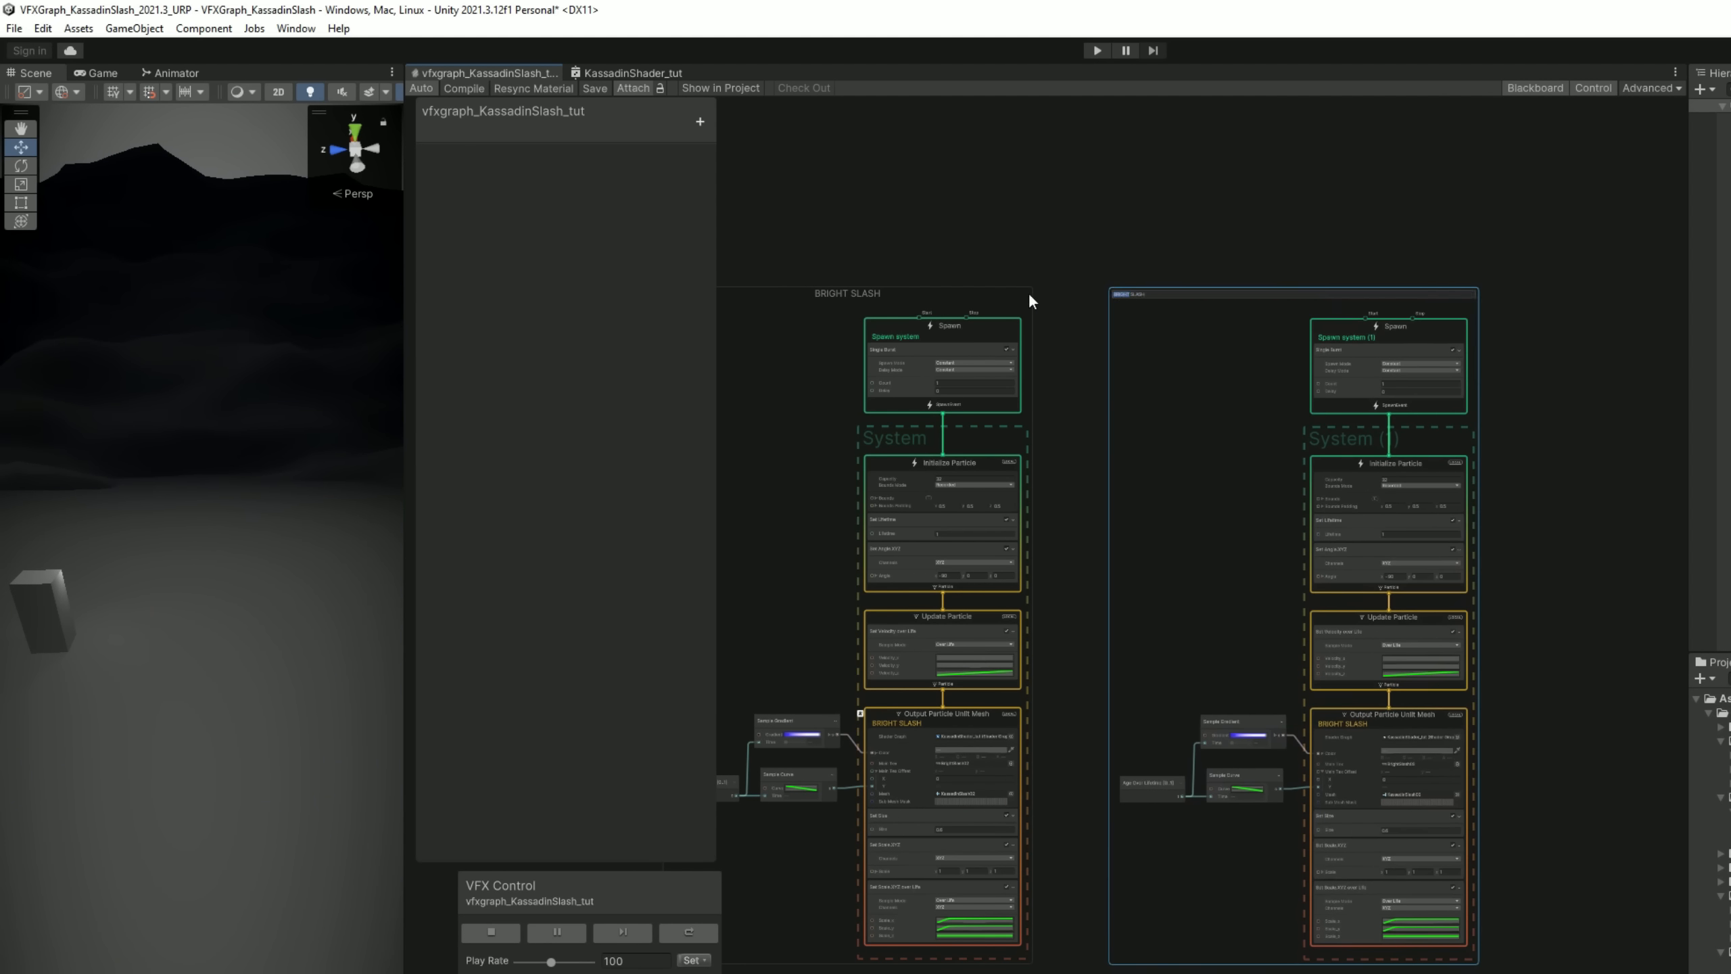
text(DARK)
key(Return)
scroll(1132, 304, up, 1)
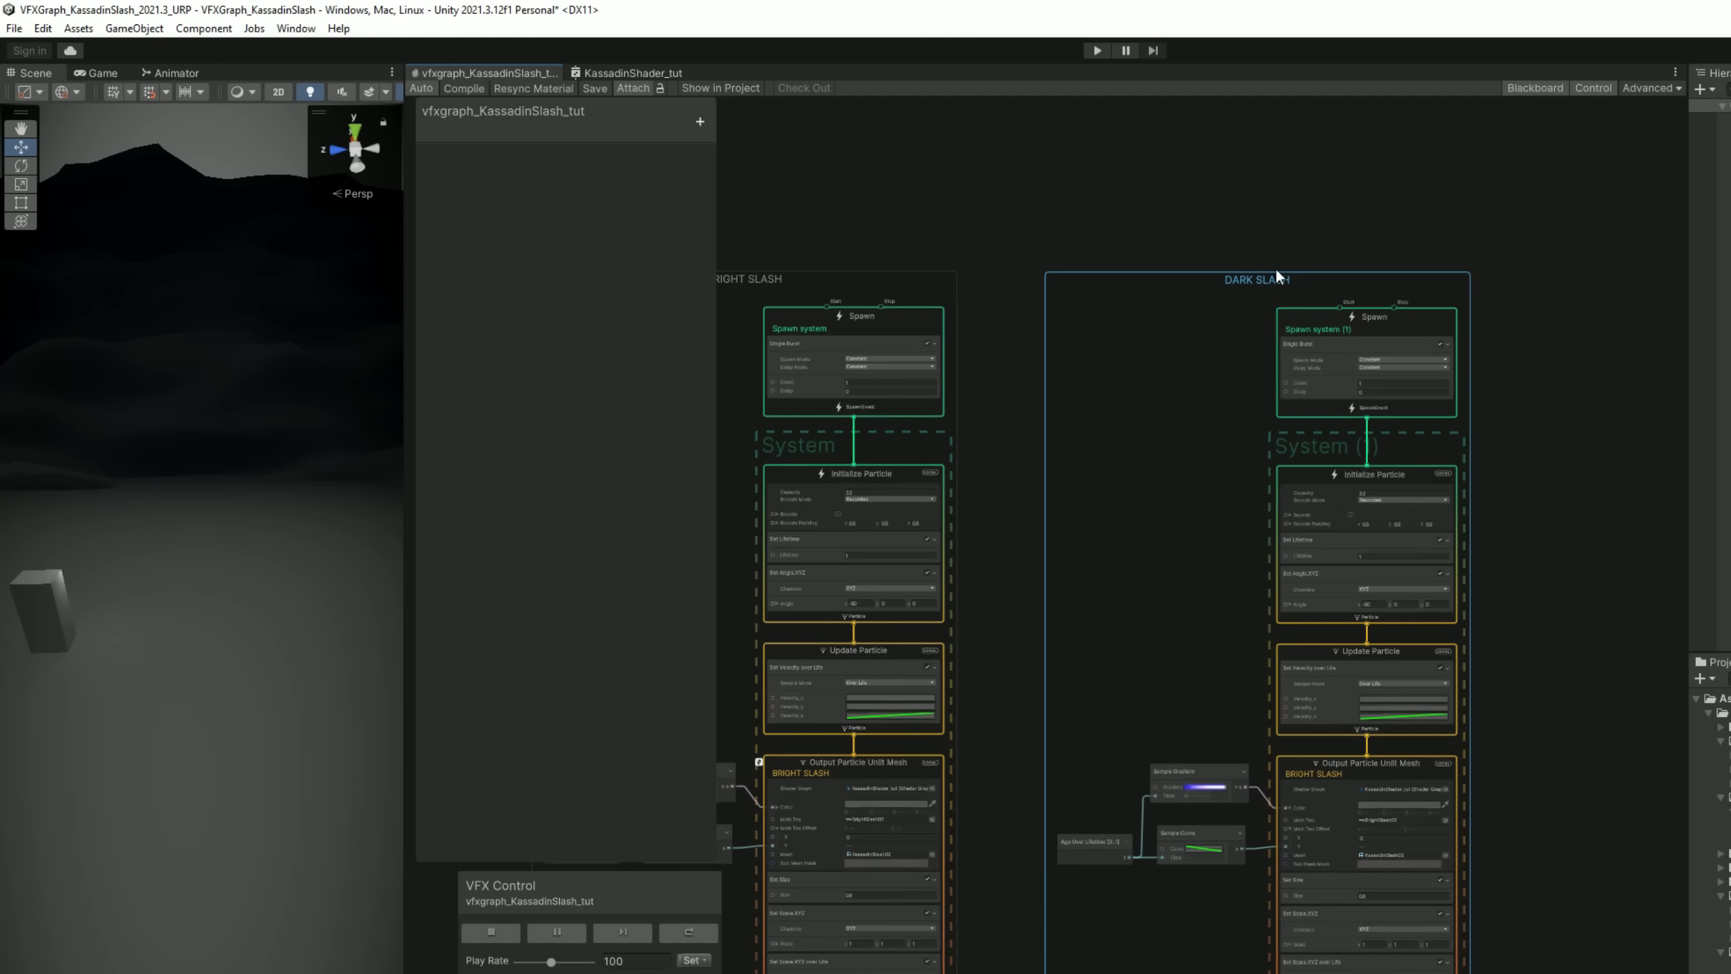
double_click(1255, 281)
key(ctrl+c)
scroll(1287, 725, up, 7)
double_click(1338, 799)
key(ctrl+v)
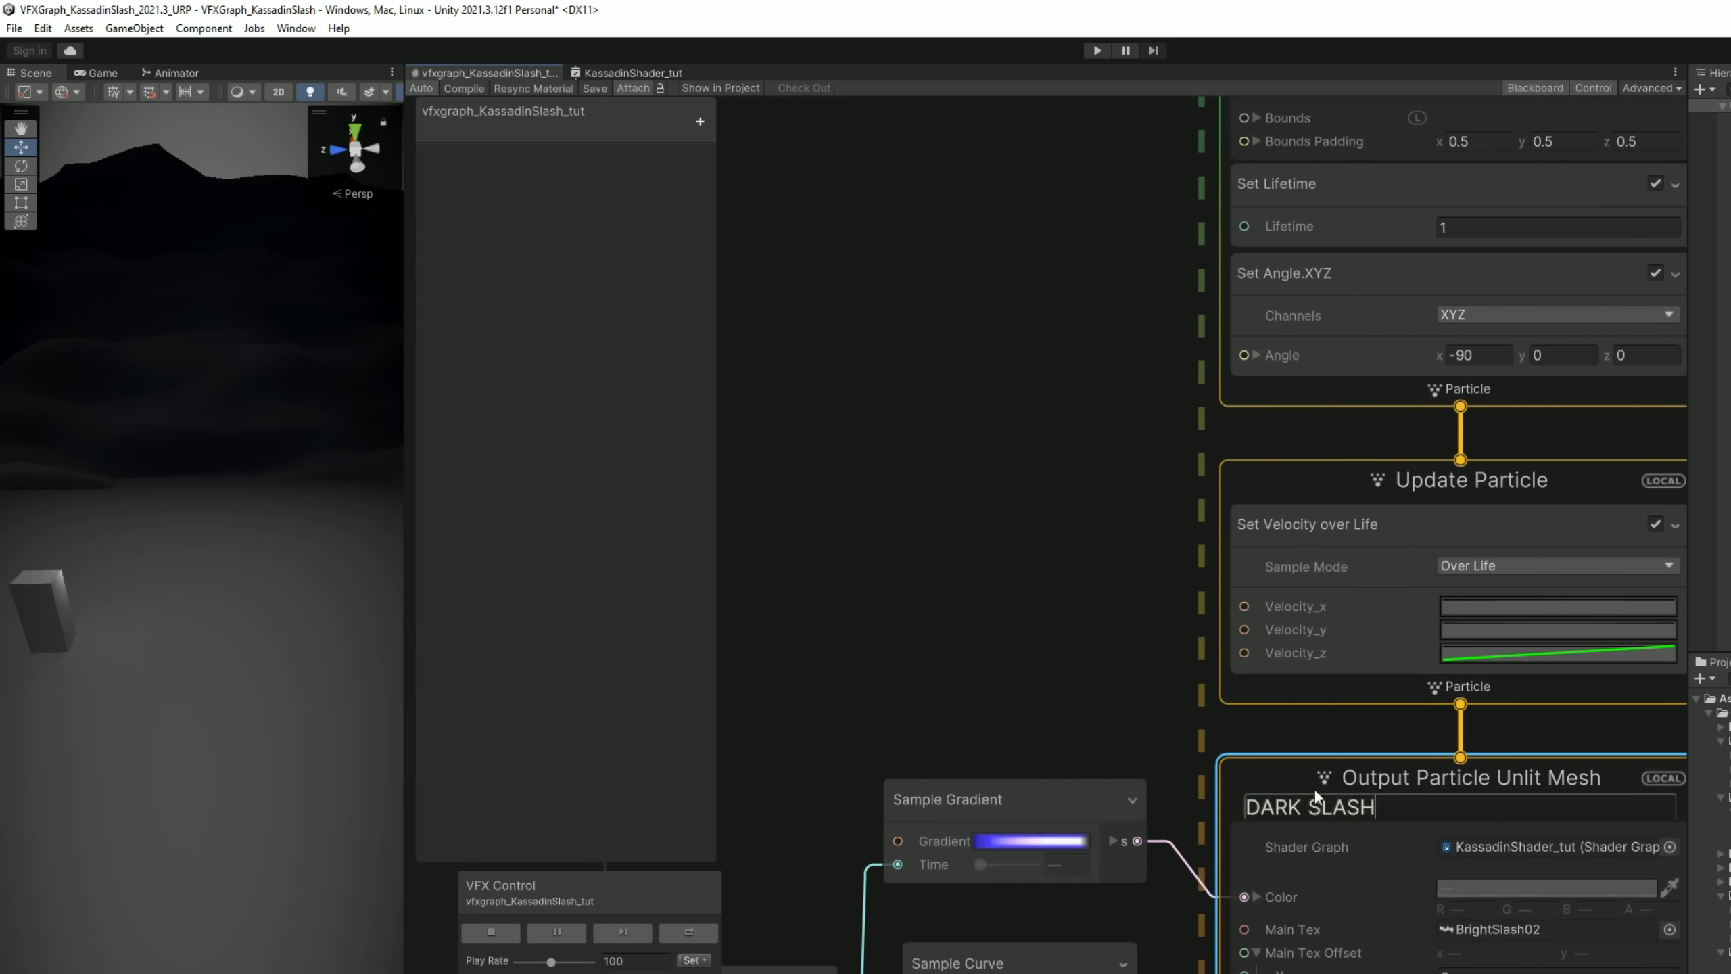
click(1030, 706)
middle_drag(1029, 706, 972, 595)
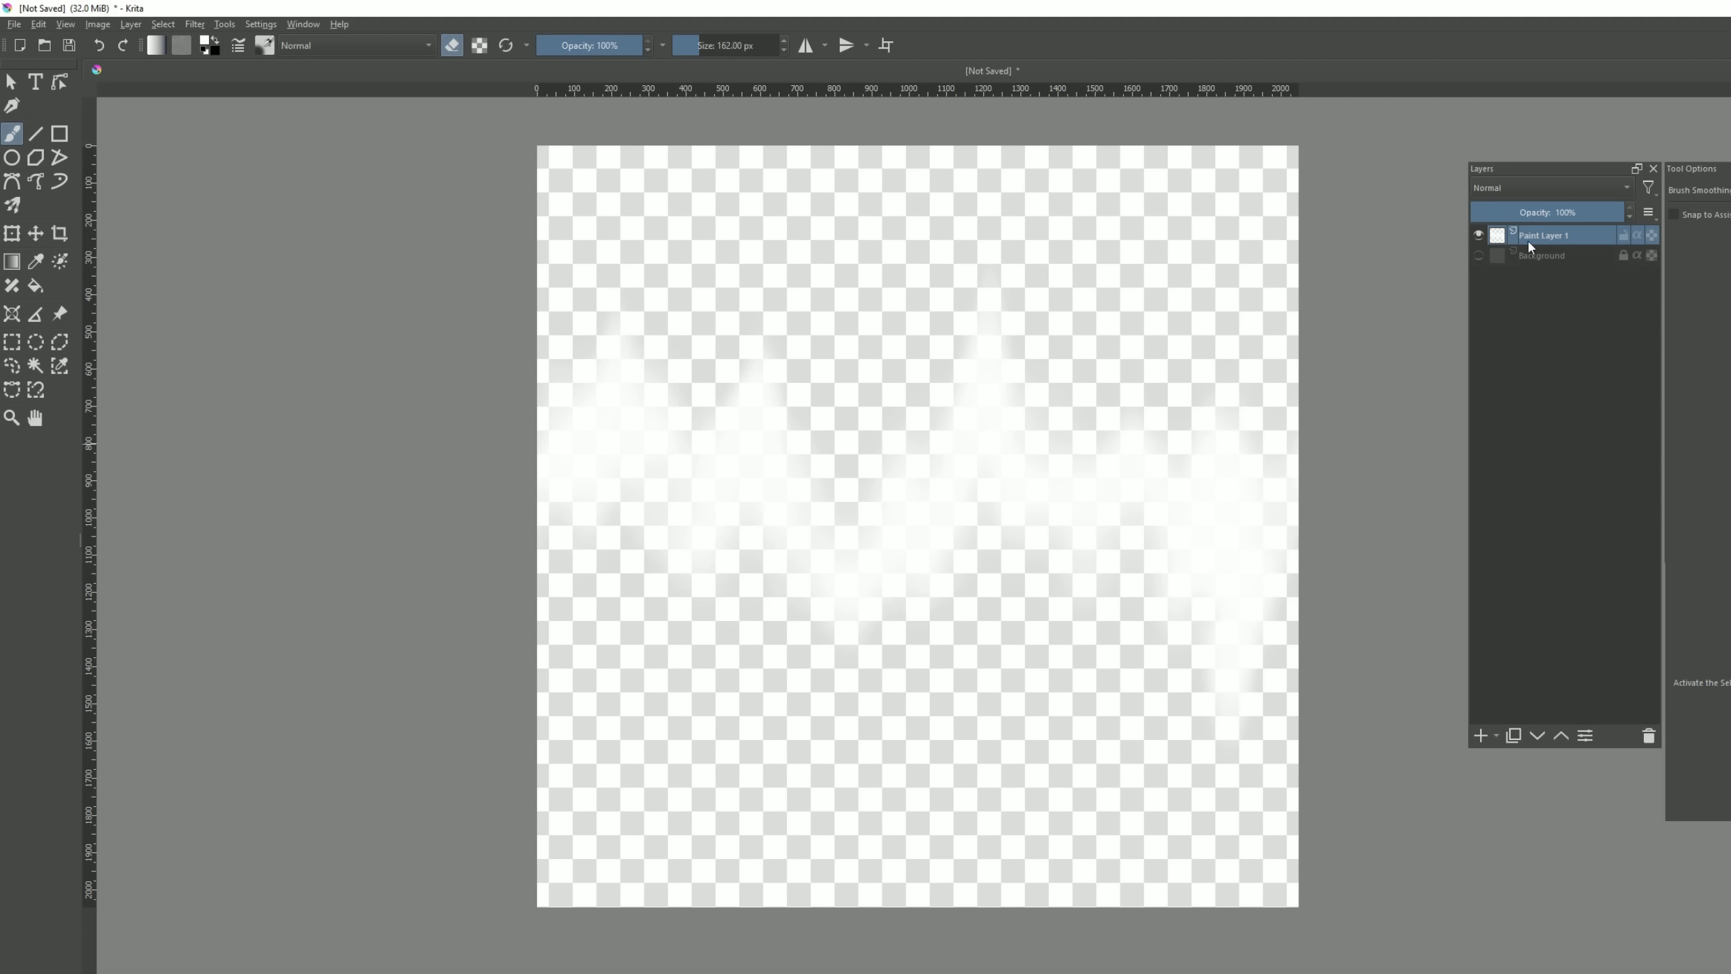
- In Krita, show the Background layer, duplicate Paint Layer 1, and hide the original paint layer
click(1480, 256)
right_click(1532, 243)
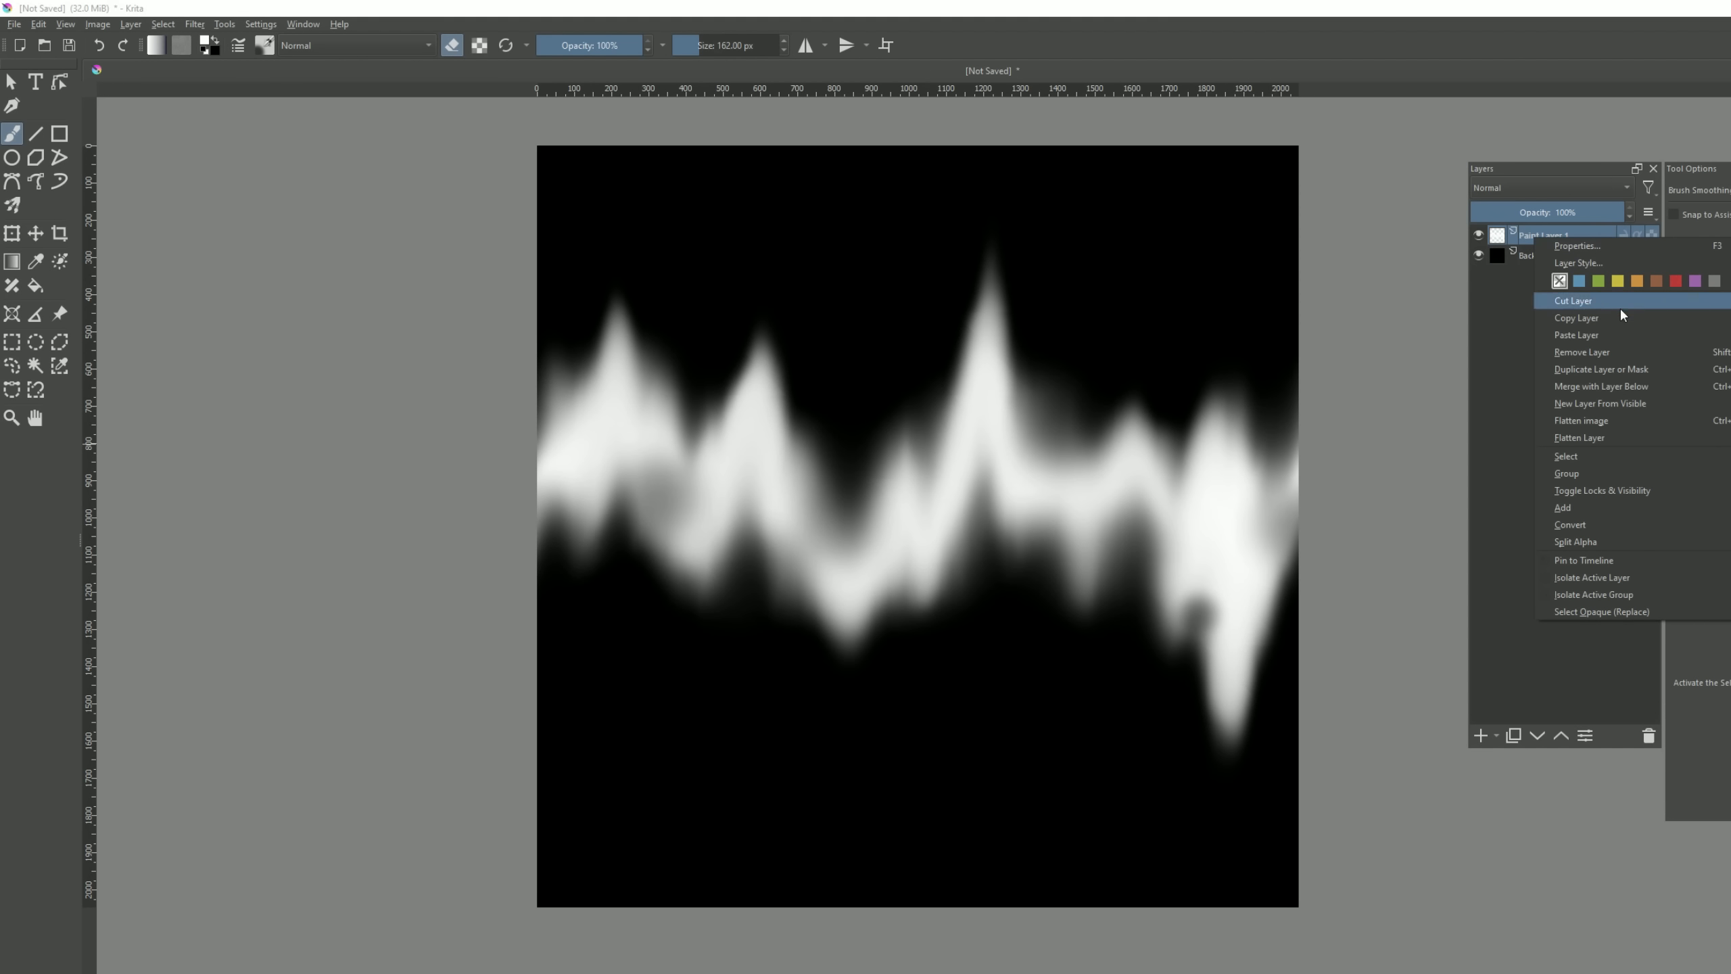
click(1612, 362)
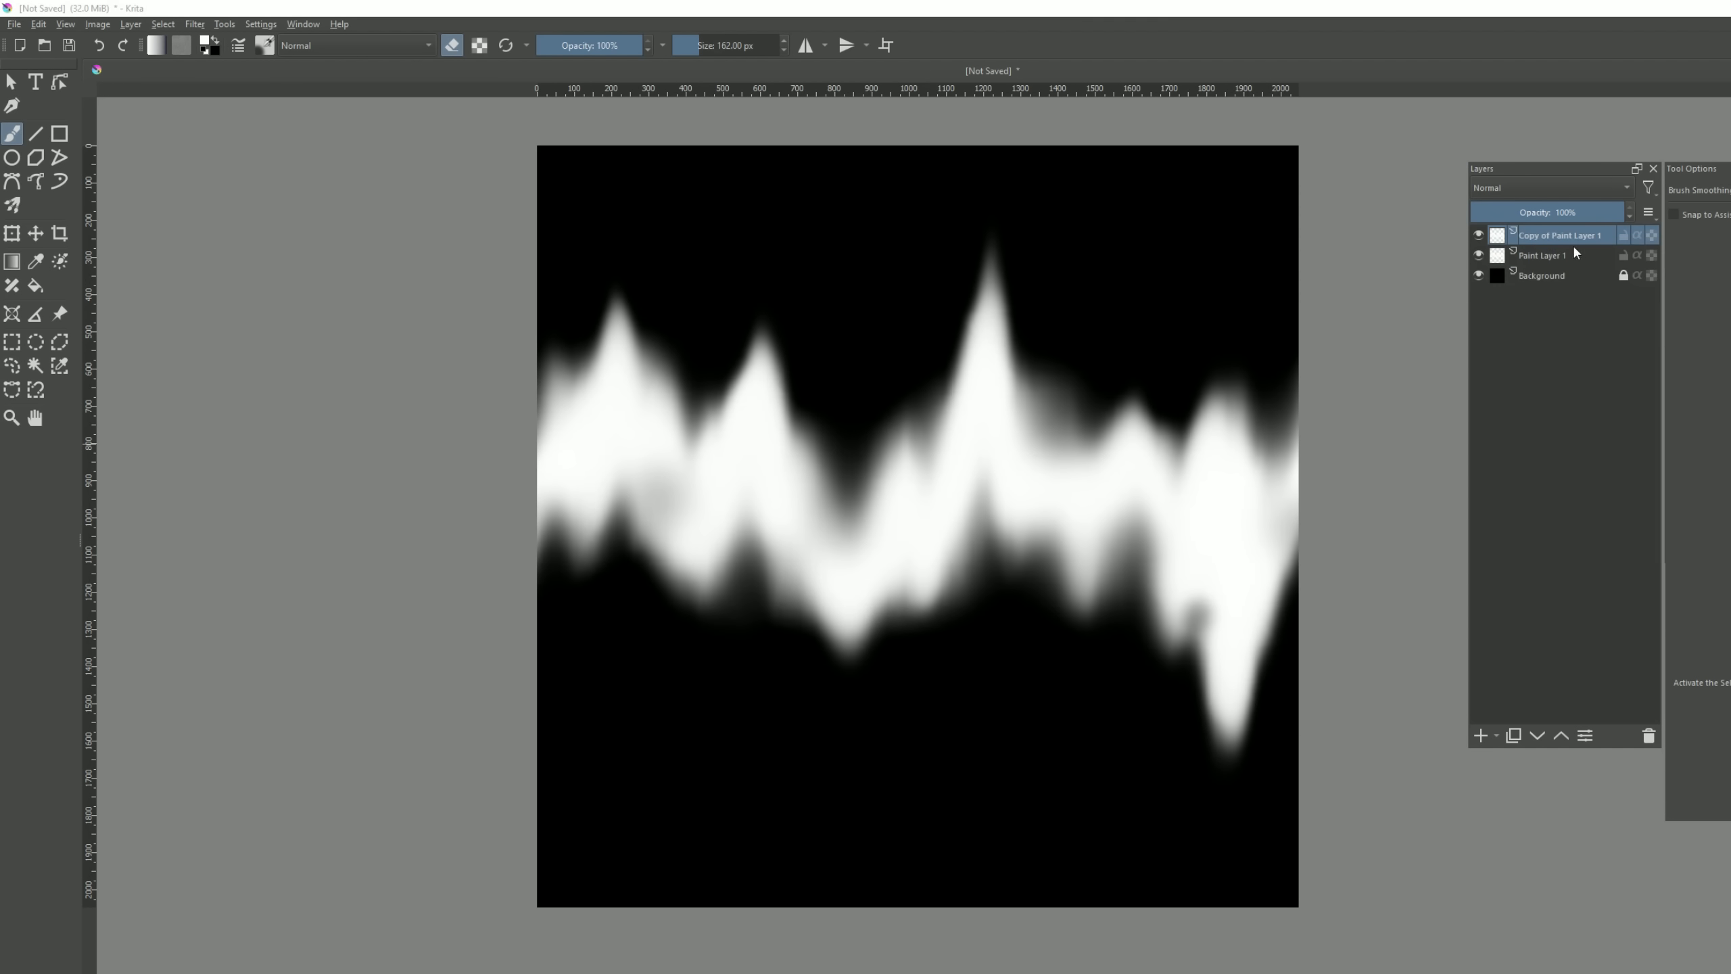
click(1478, 256)
- Stretch the copied slash layer vertically about its center with the Transform tool, checking the tiling in wrap-around mode
key(ctrl+t)
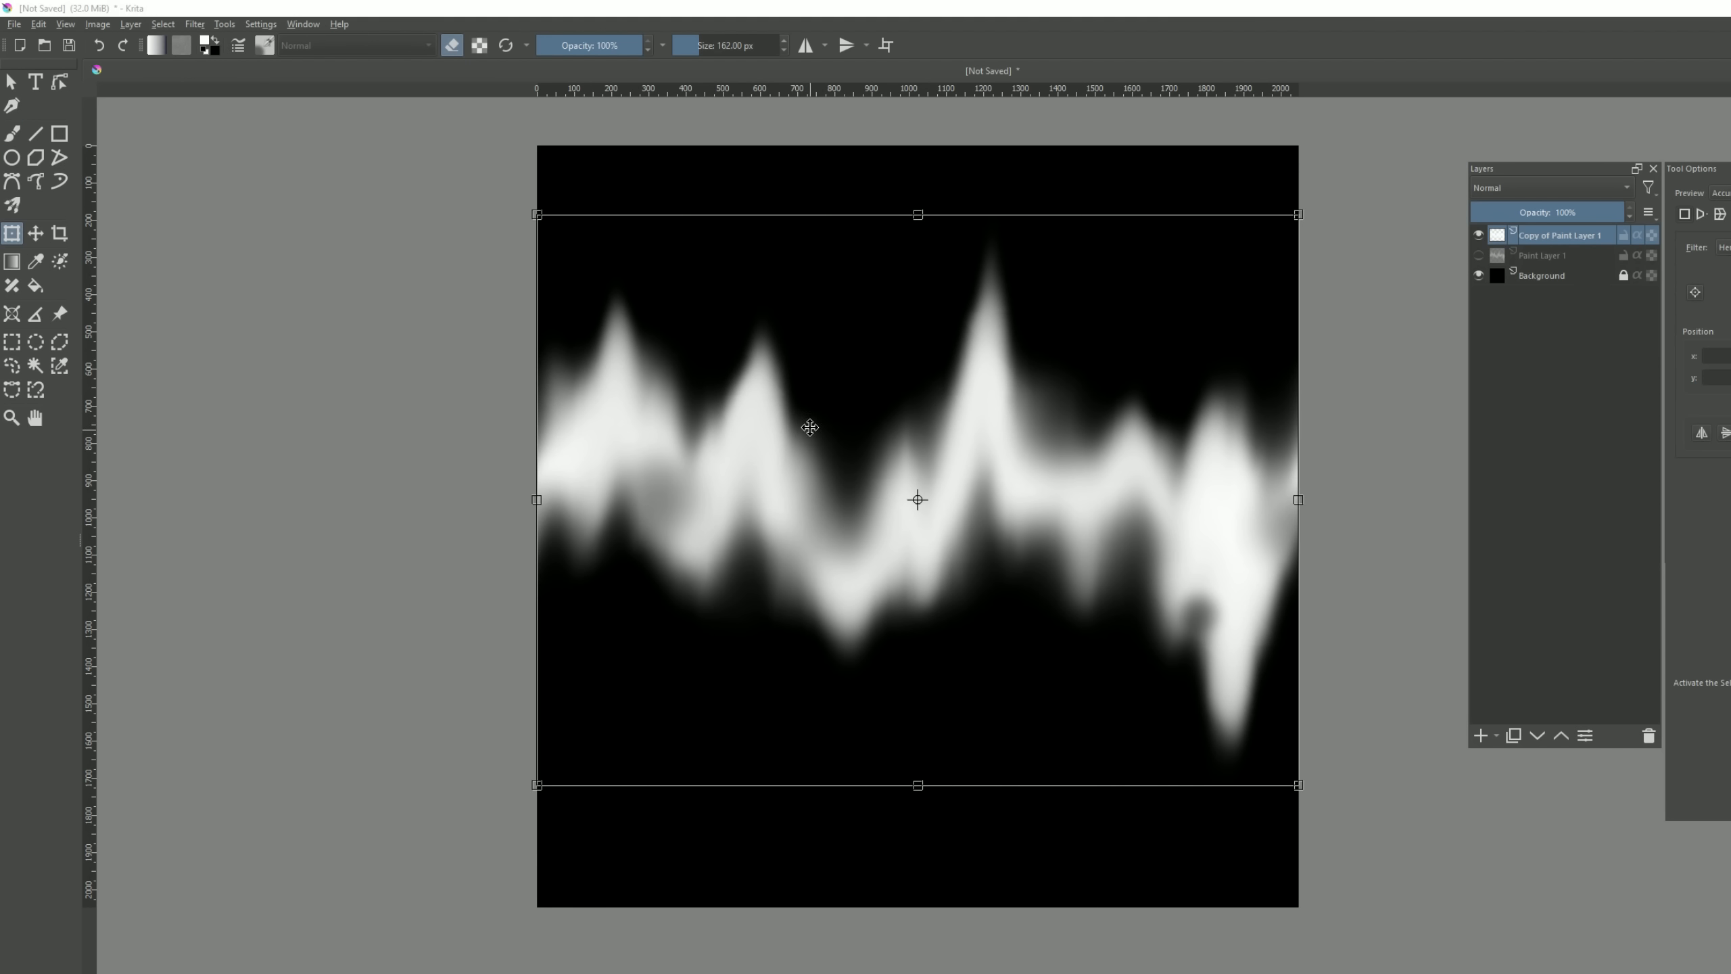
key(w)
key(Escape)
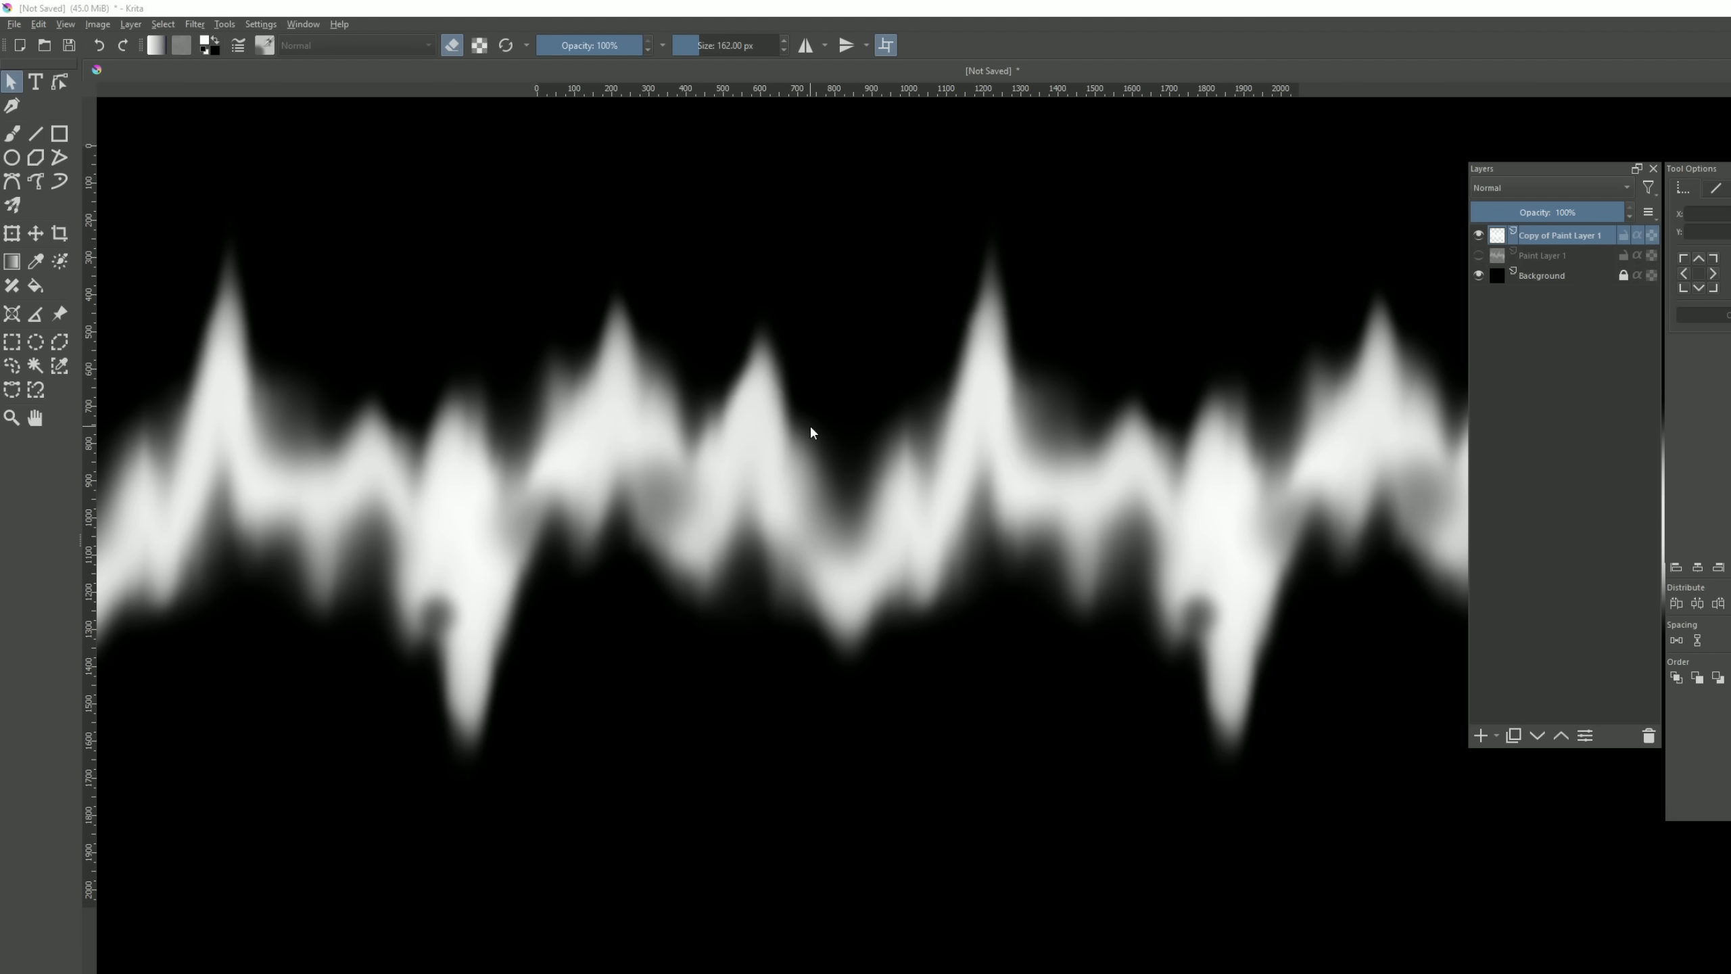
key(ctrl+t)
alt+drag(922, 217, 922, 178)
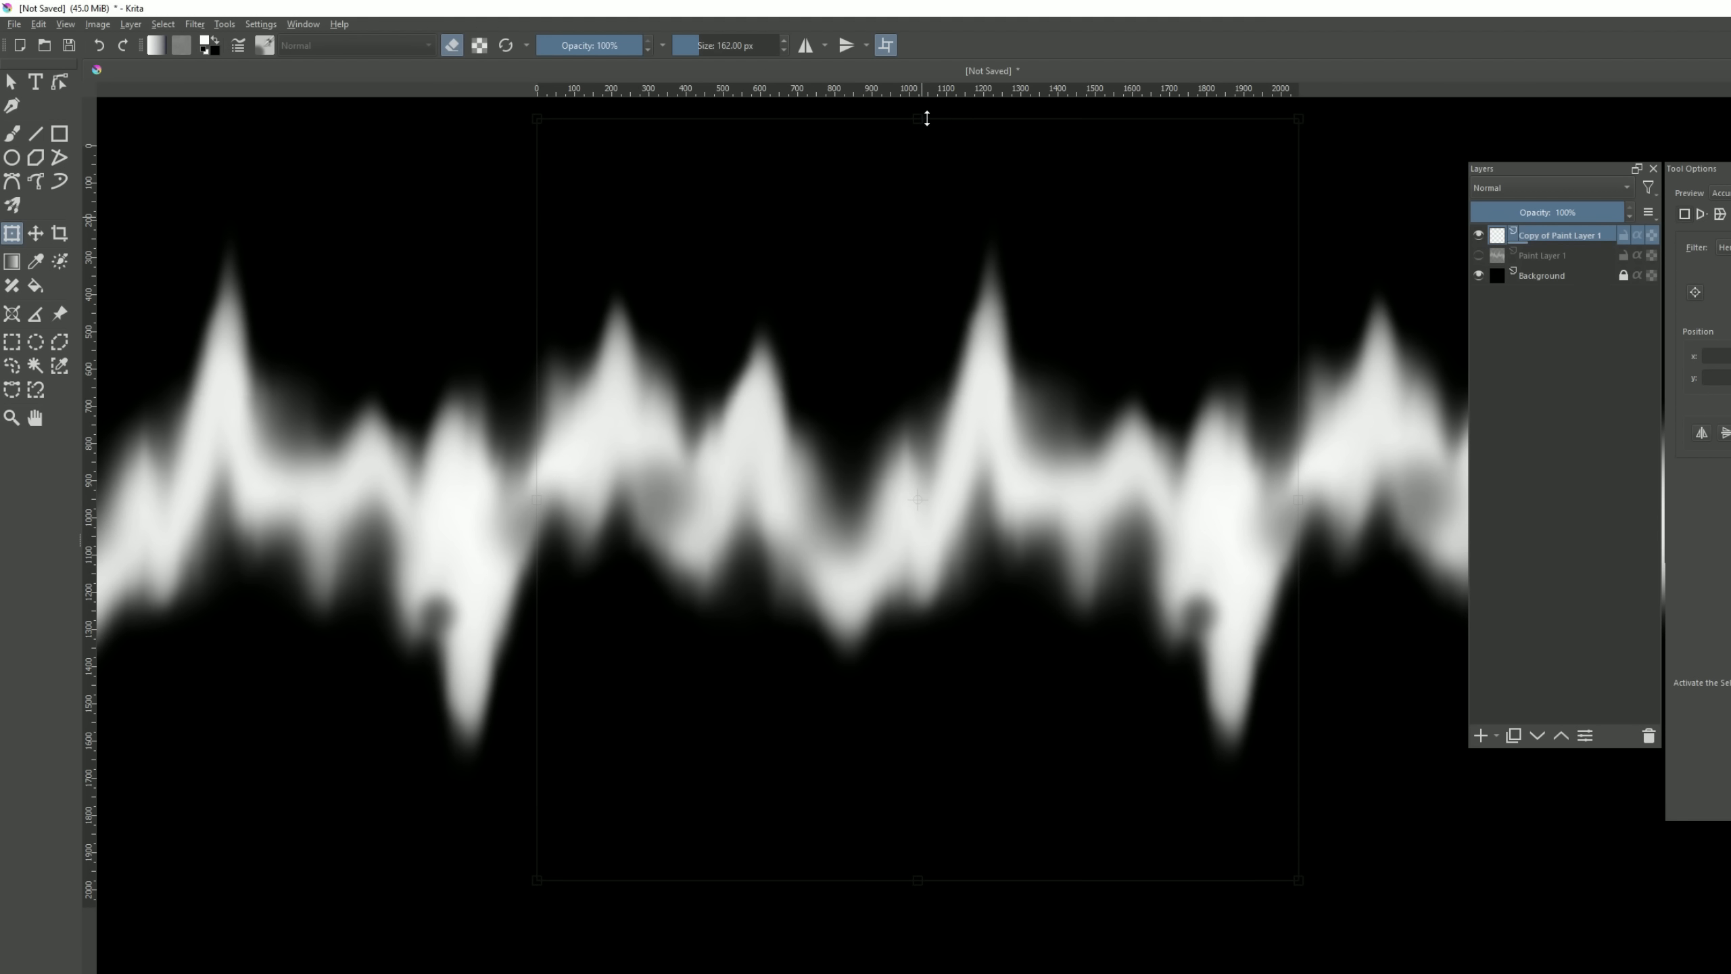
alt+drag(927, 117, 927, 75)
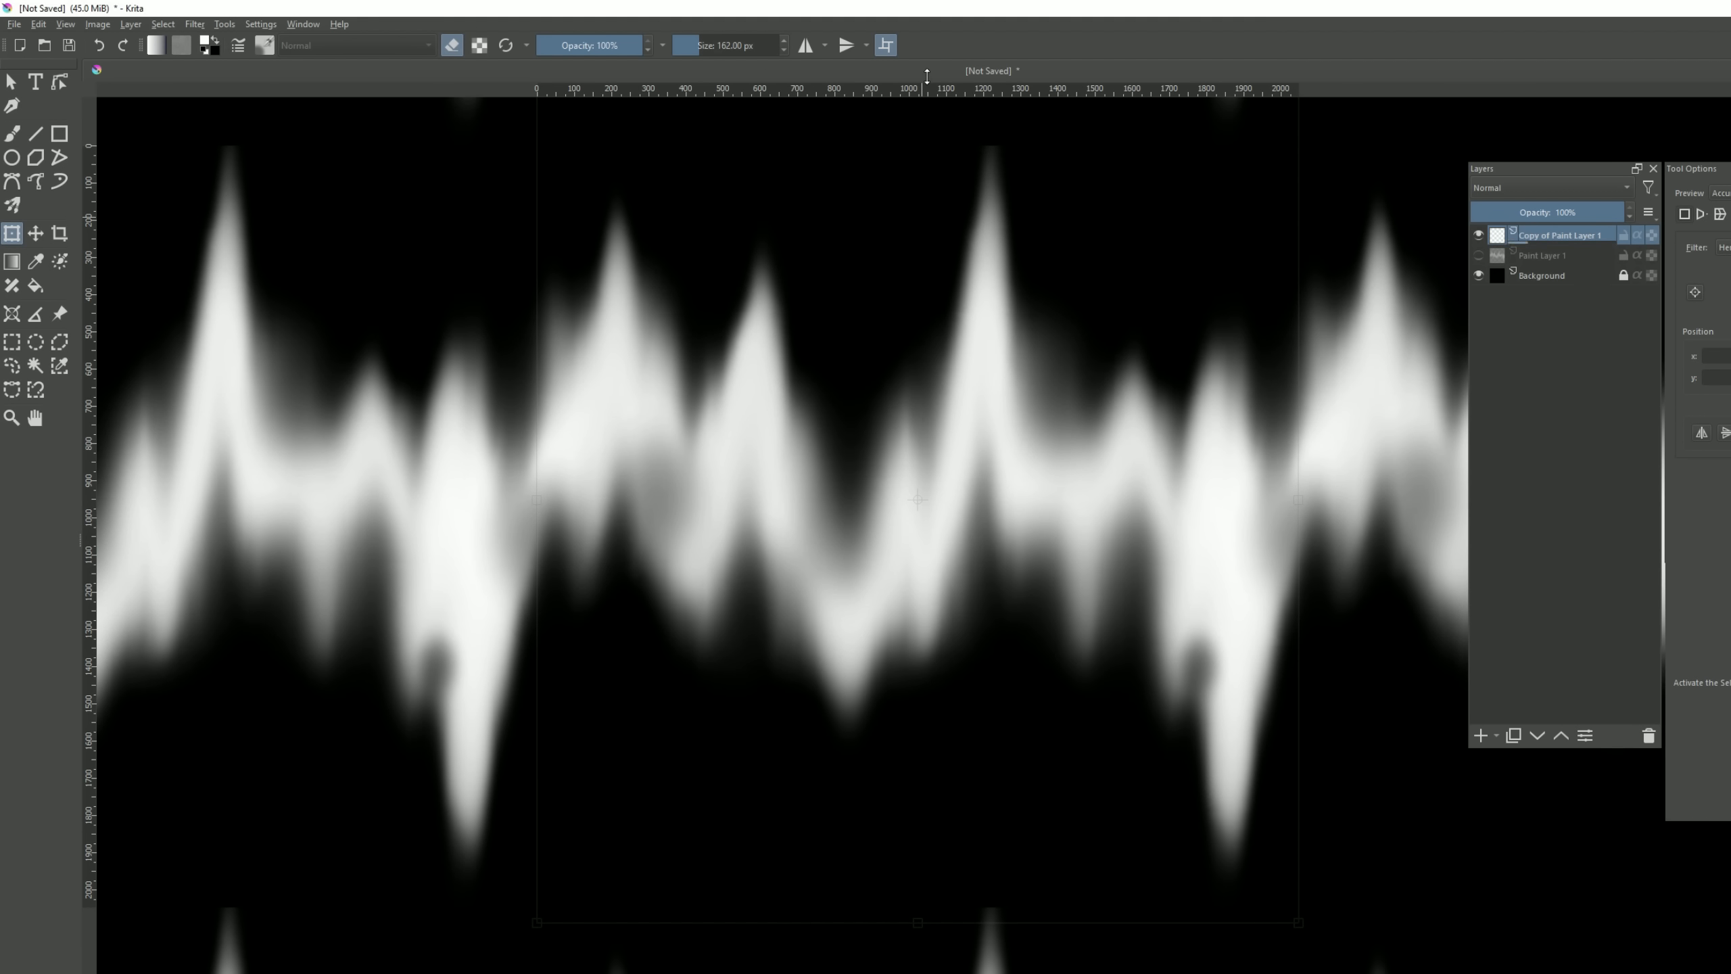
key(Escape)
key(w)
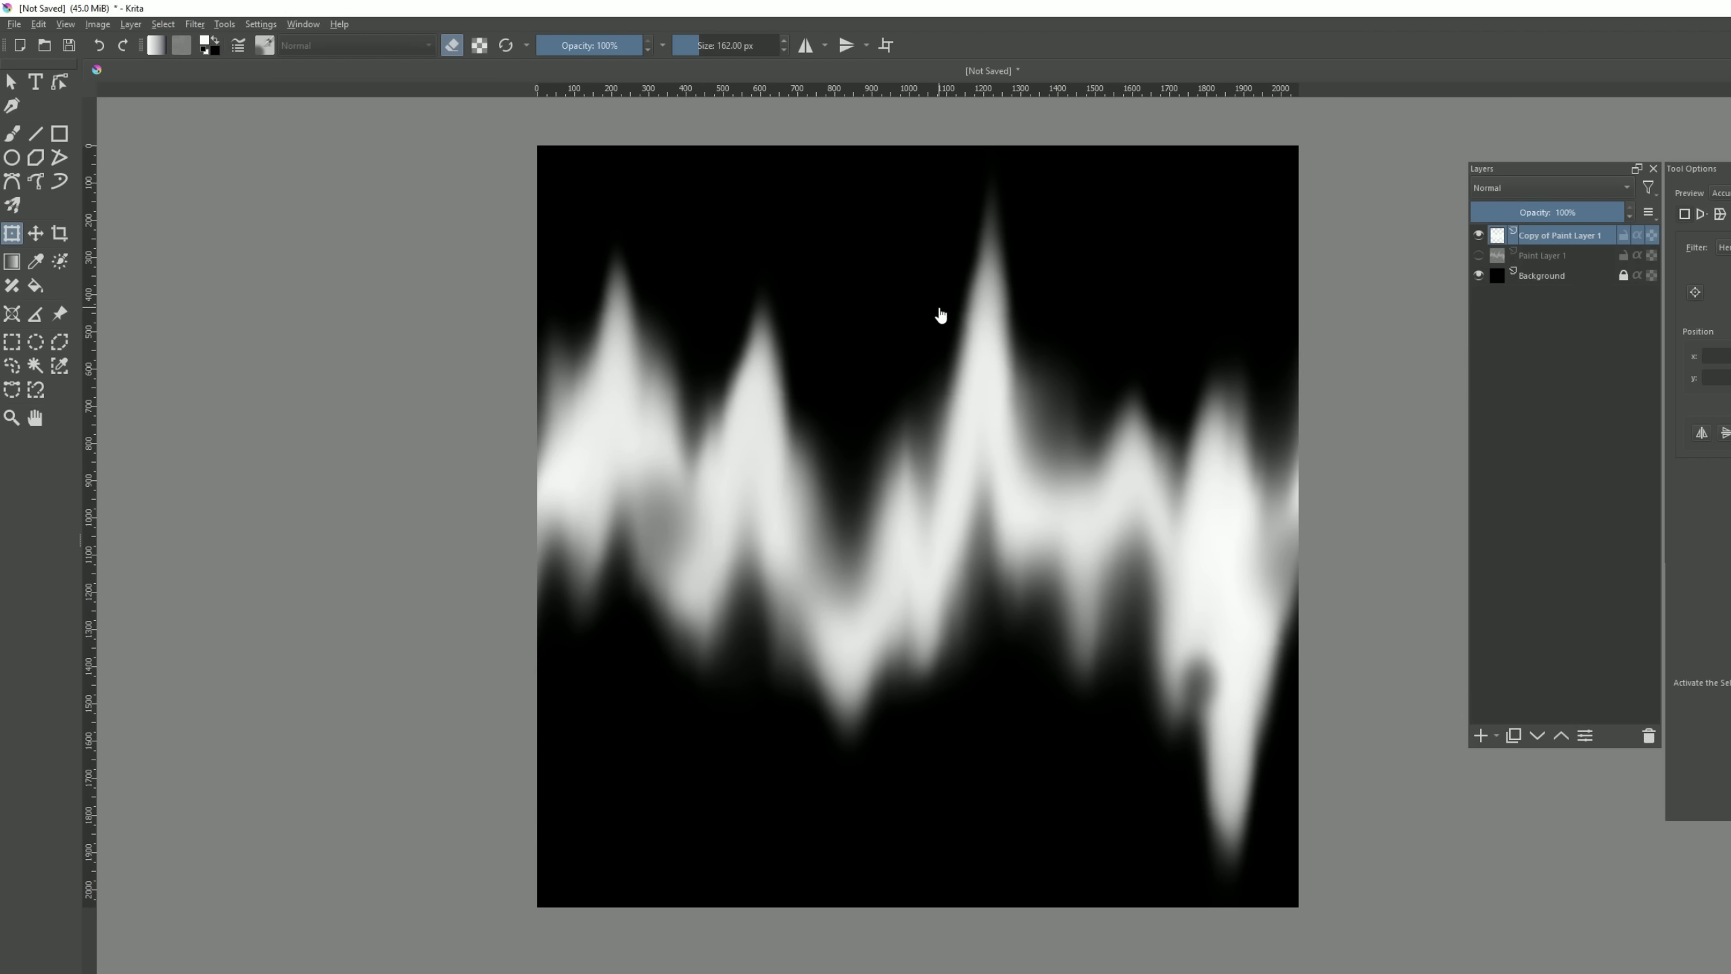
key(minus)
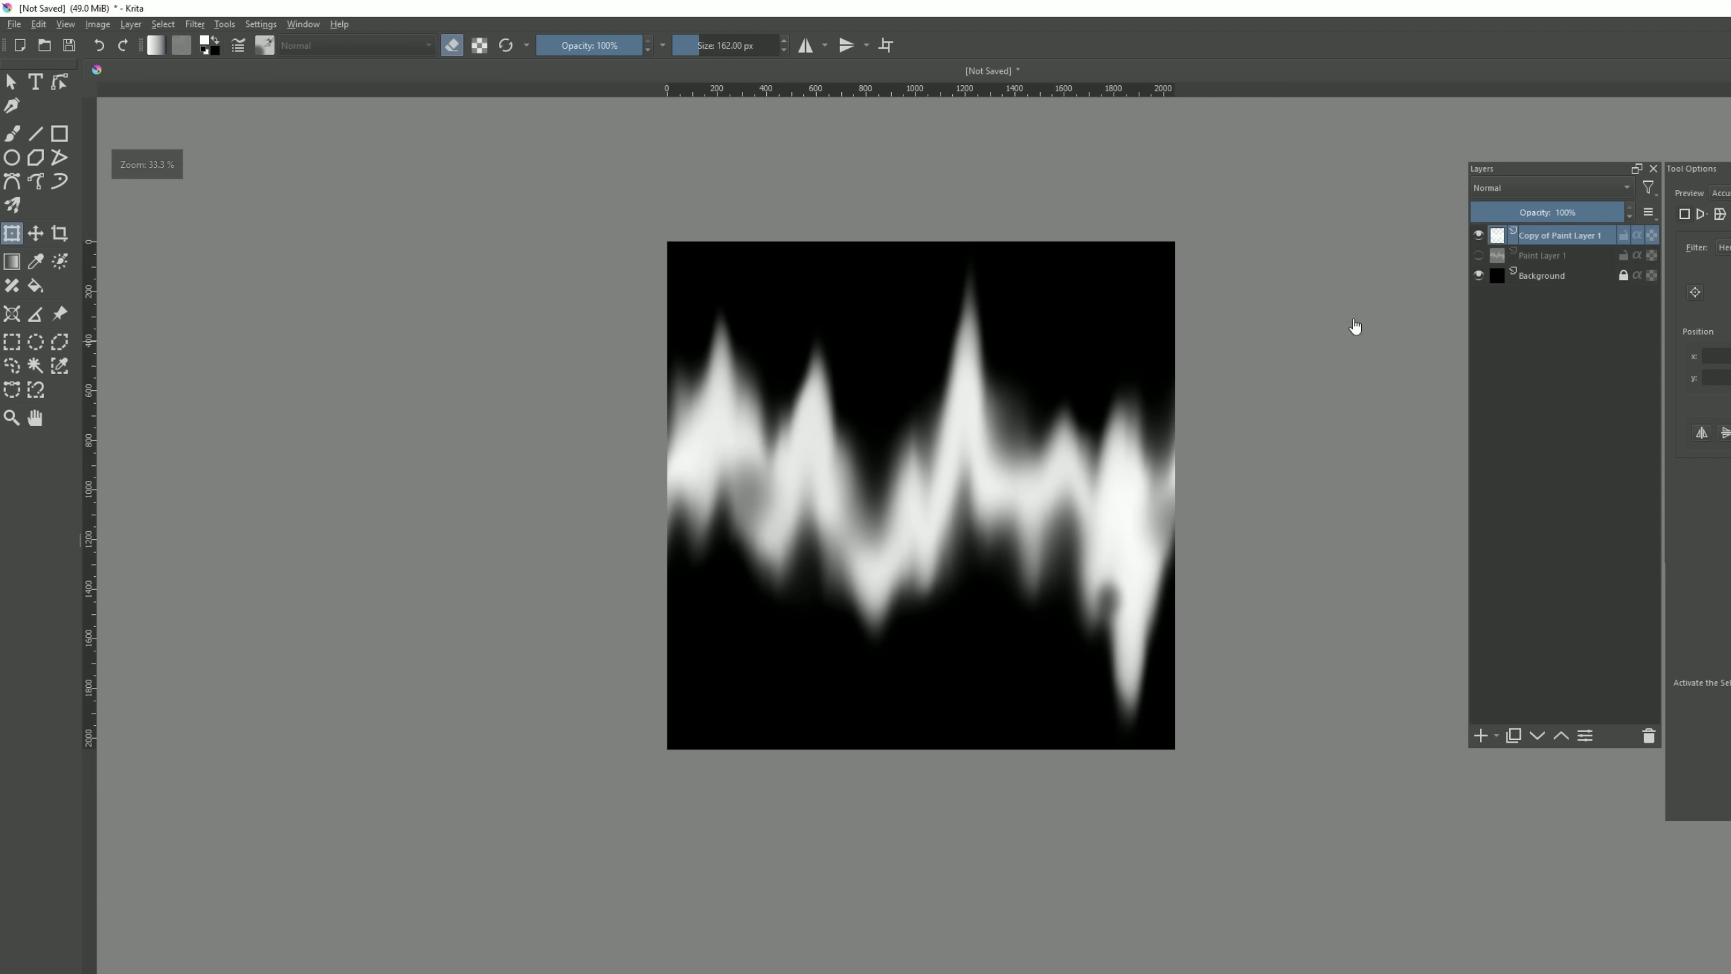
- Turn wrap-around mode on and duplicate the stretched copy of Paint Layer 1
right_click(1555, 229)
key(Escape)
key(w)
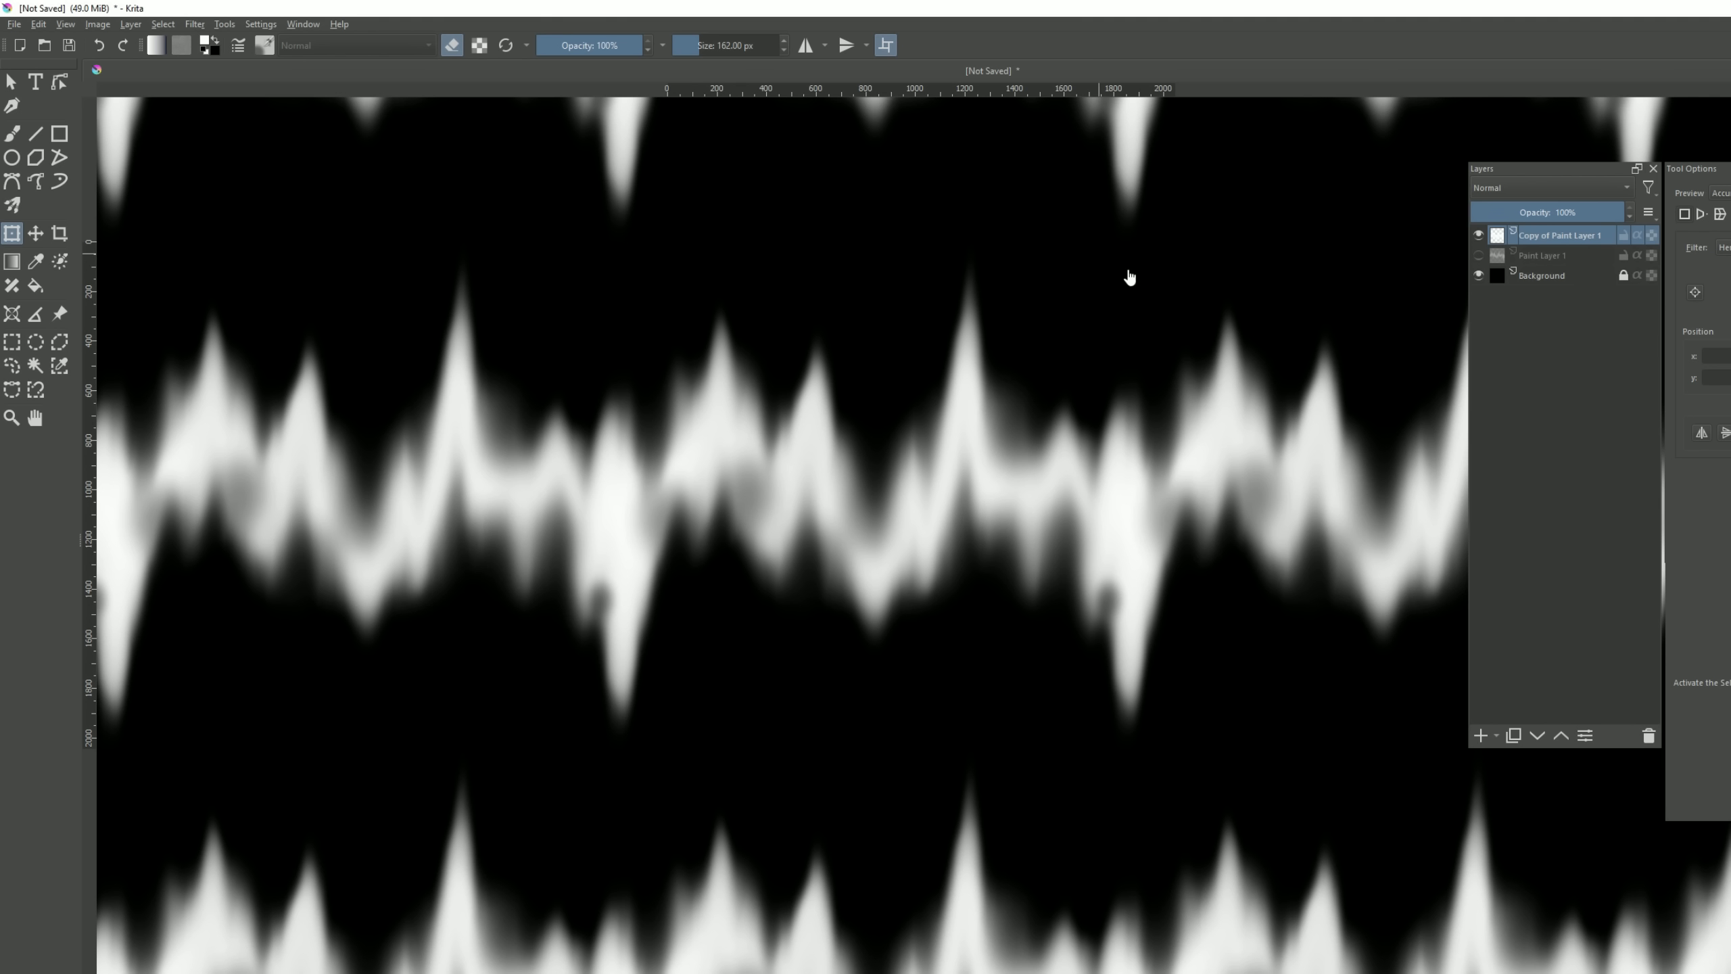
right_click(1536, 241)
click(1594, 357)
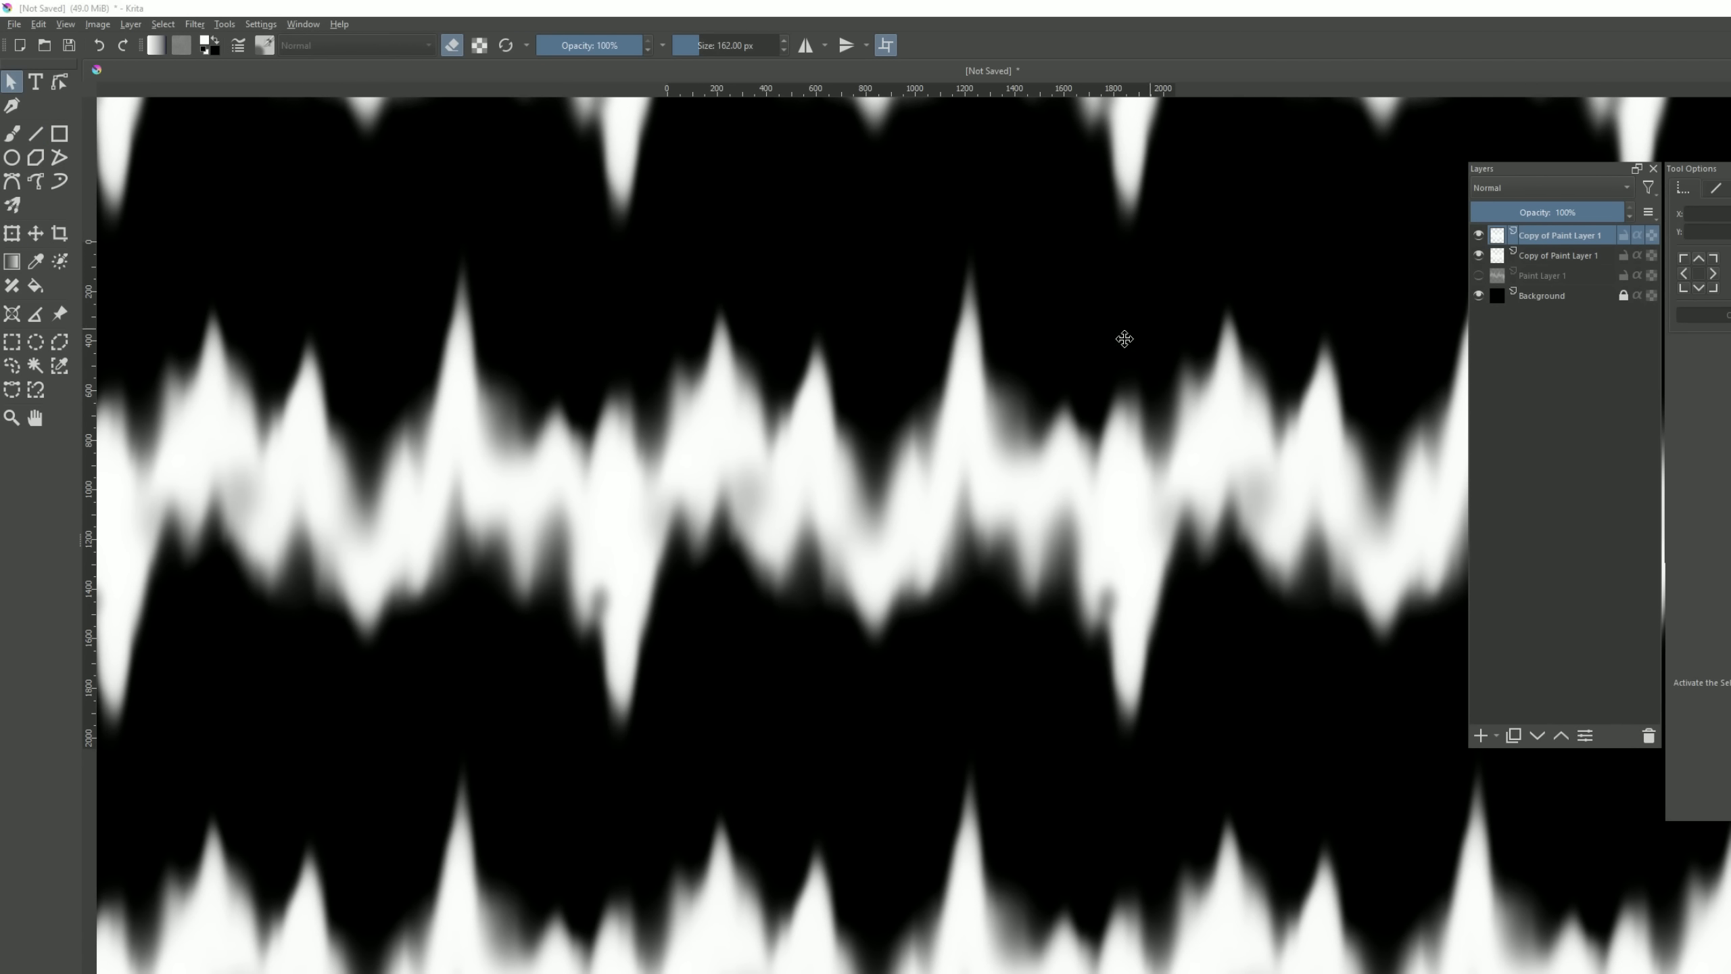
- Shift the top copy of Paint Layer 1 slightly down, shorten it vertically with the Transform tool, and turn off wrap-around mode
key(ctrl+t)
drag(1016, 387, 1020, 442)
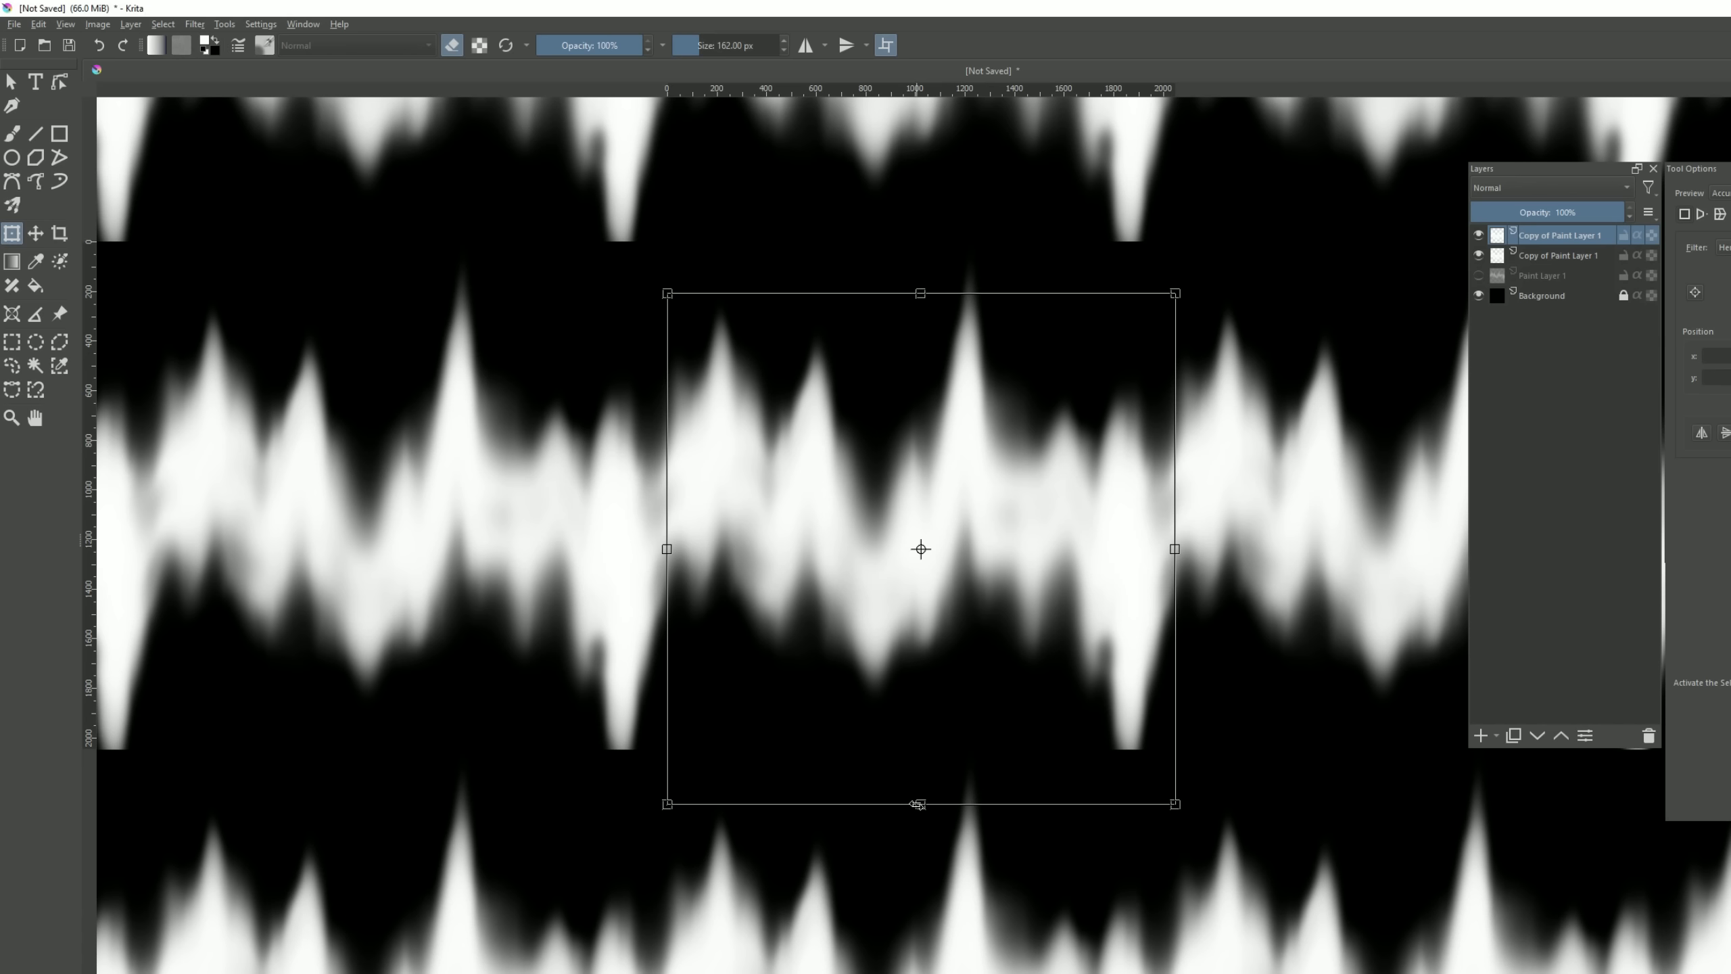
drag(918, 804, 929, 763)
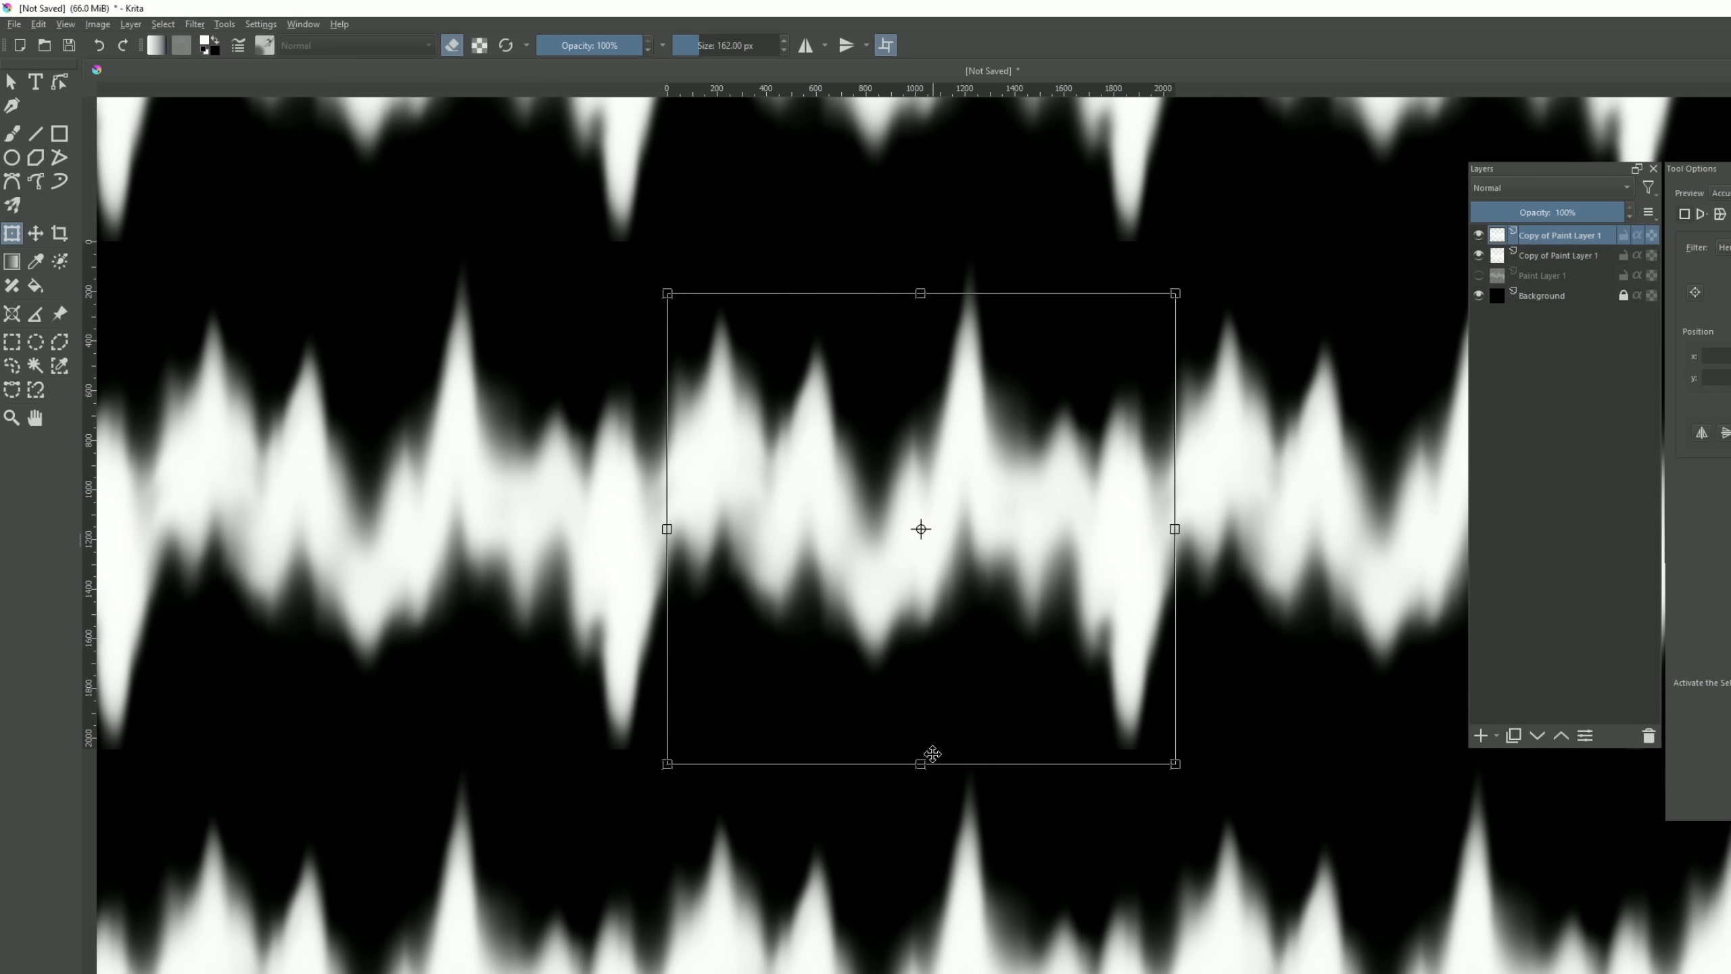
key(w)
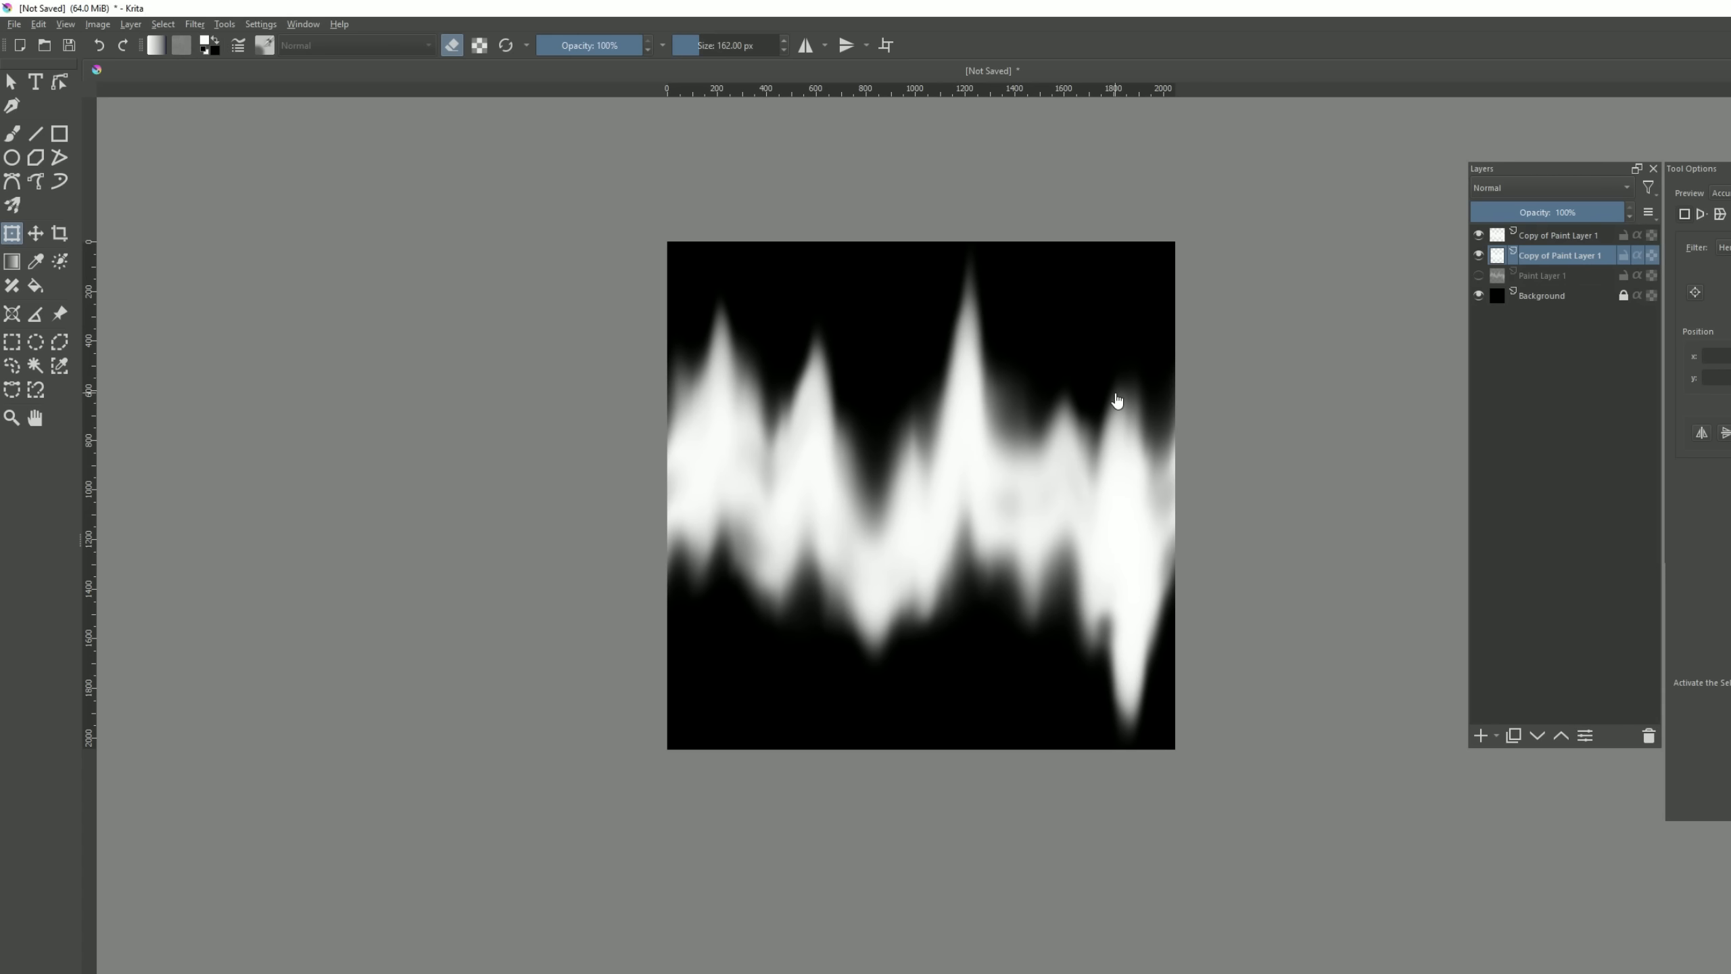
- Hide the Background layer and export the image as DarkSlash03.png into the project's Textures folder
click(1478, 296)
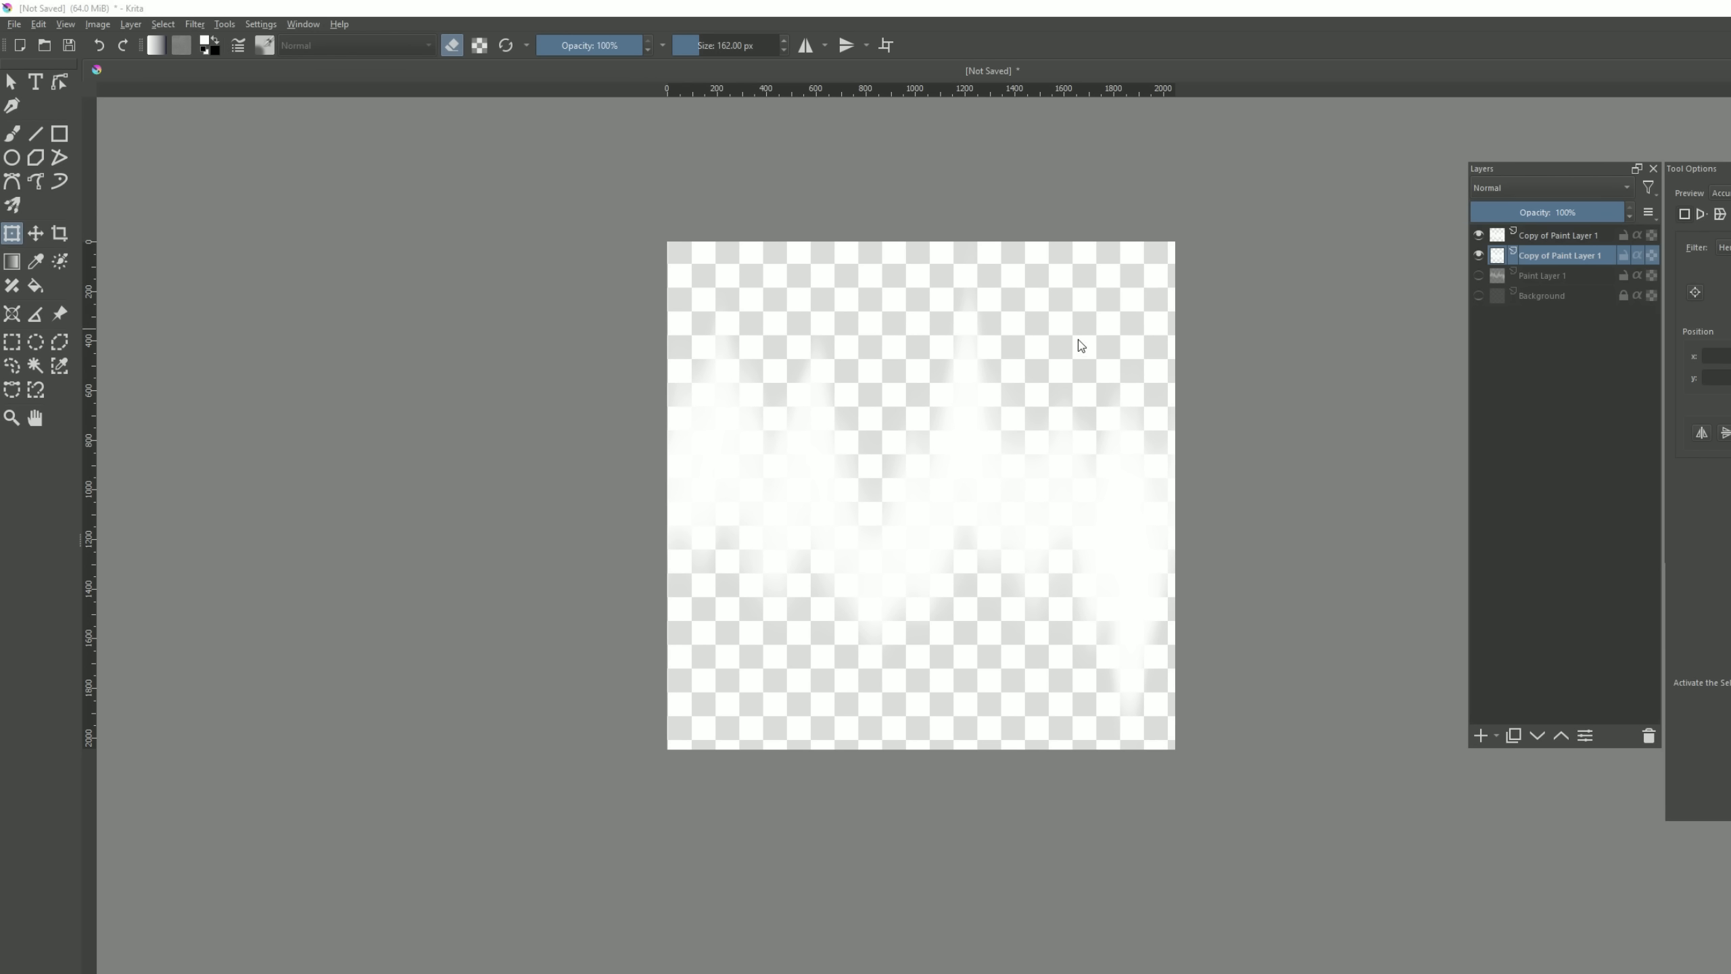
key(ctrl+shift+e)
click(493, 136)
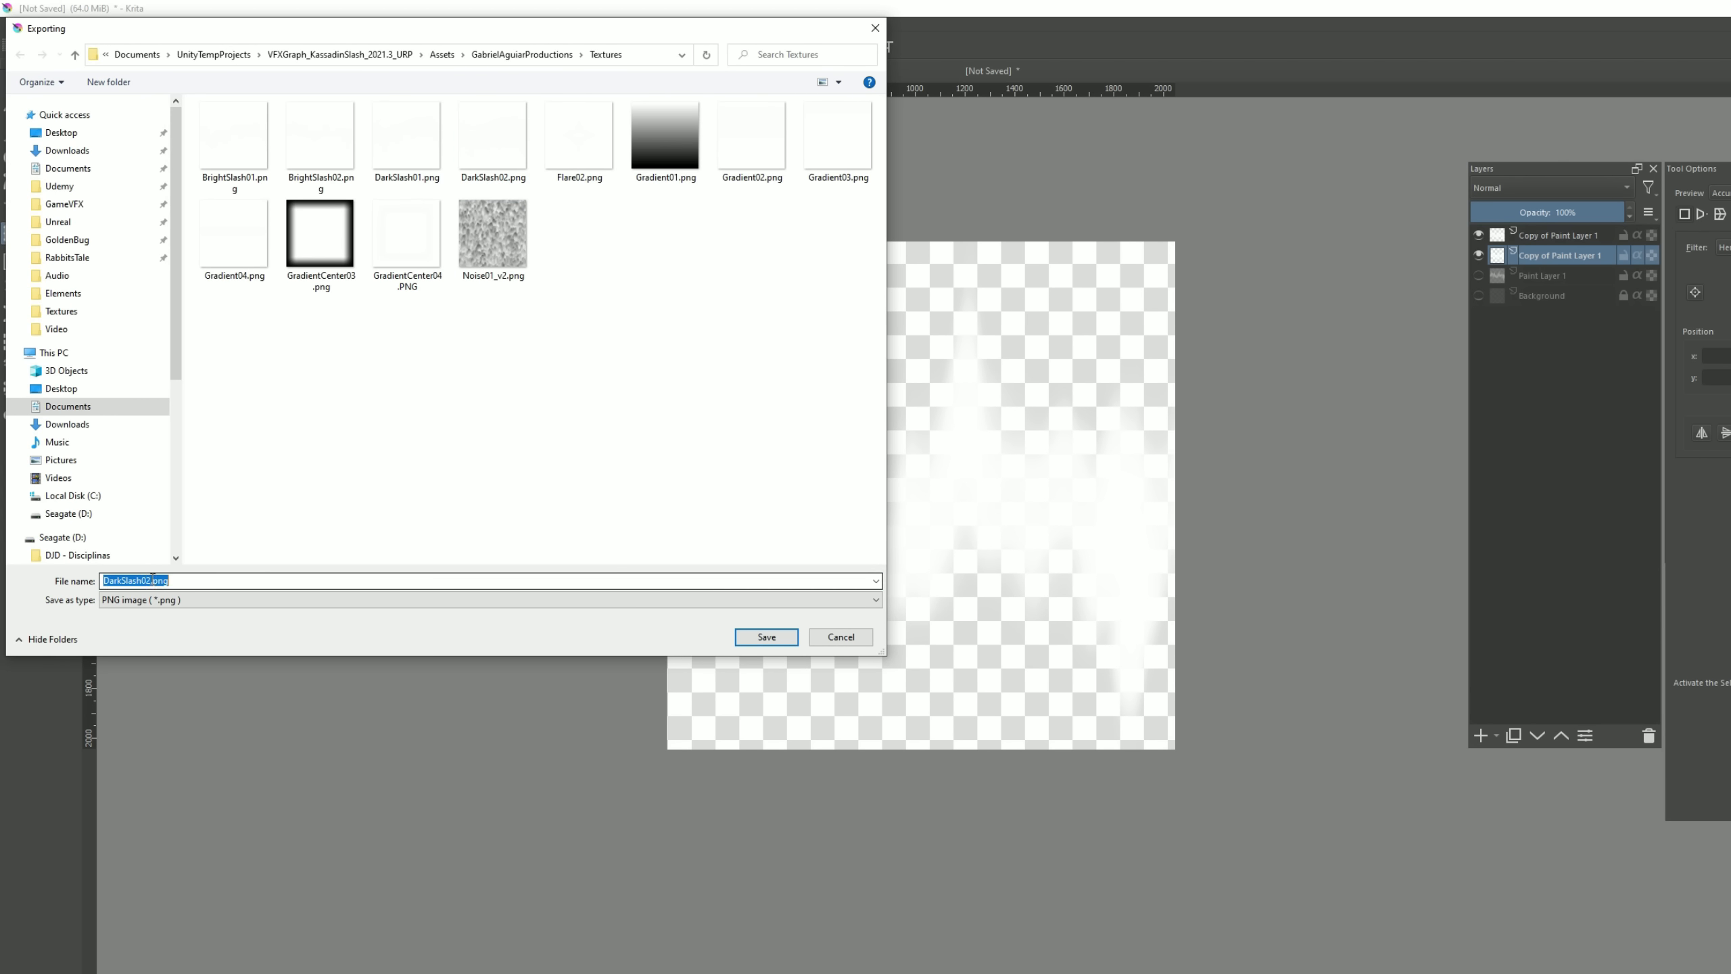
click(146, 580)
key(Delete)
text(3)
key(Return)
key(Return)
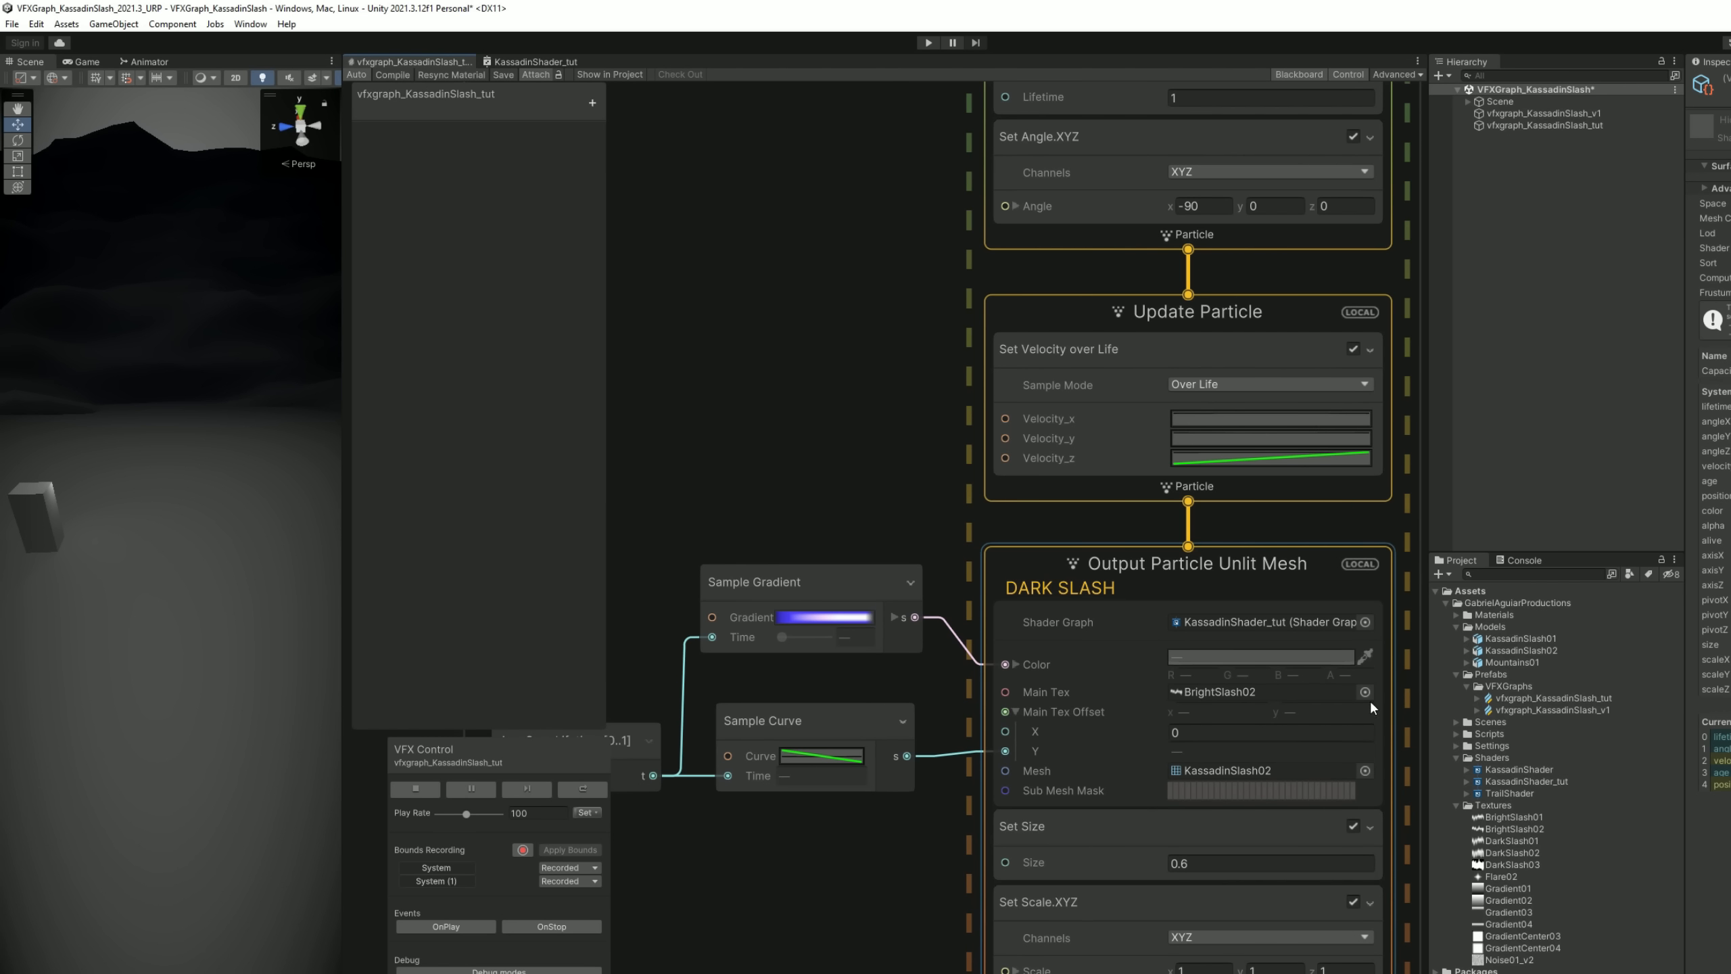
- In Unity, assign the DarkSlash03 texture as the Main Tex of the DARK SLASH mesh output
click(1366, 693)
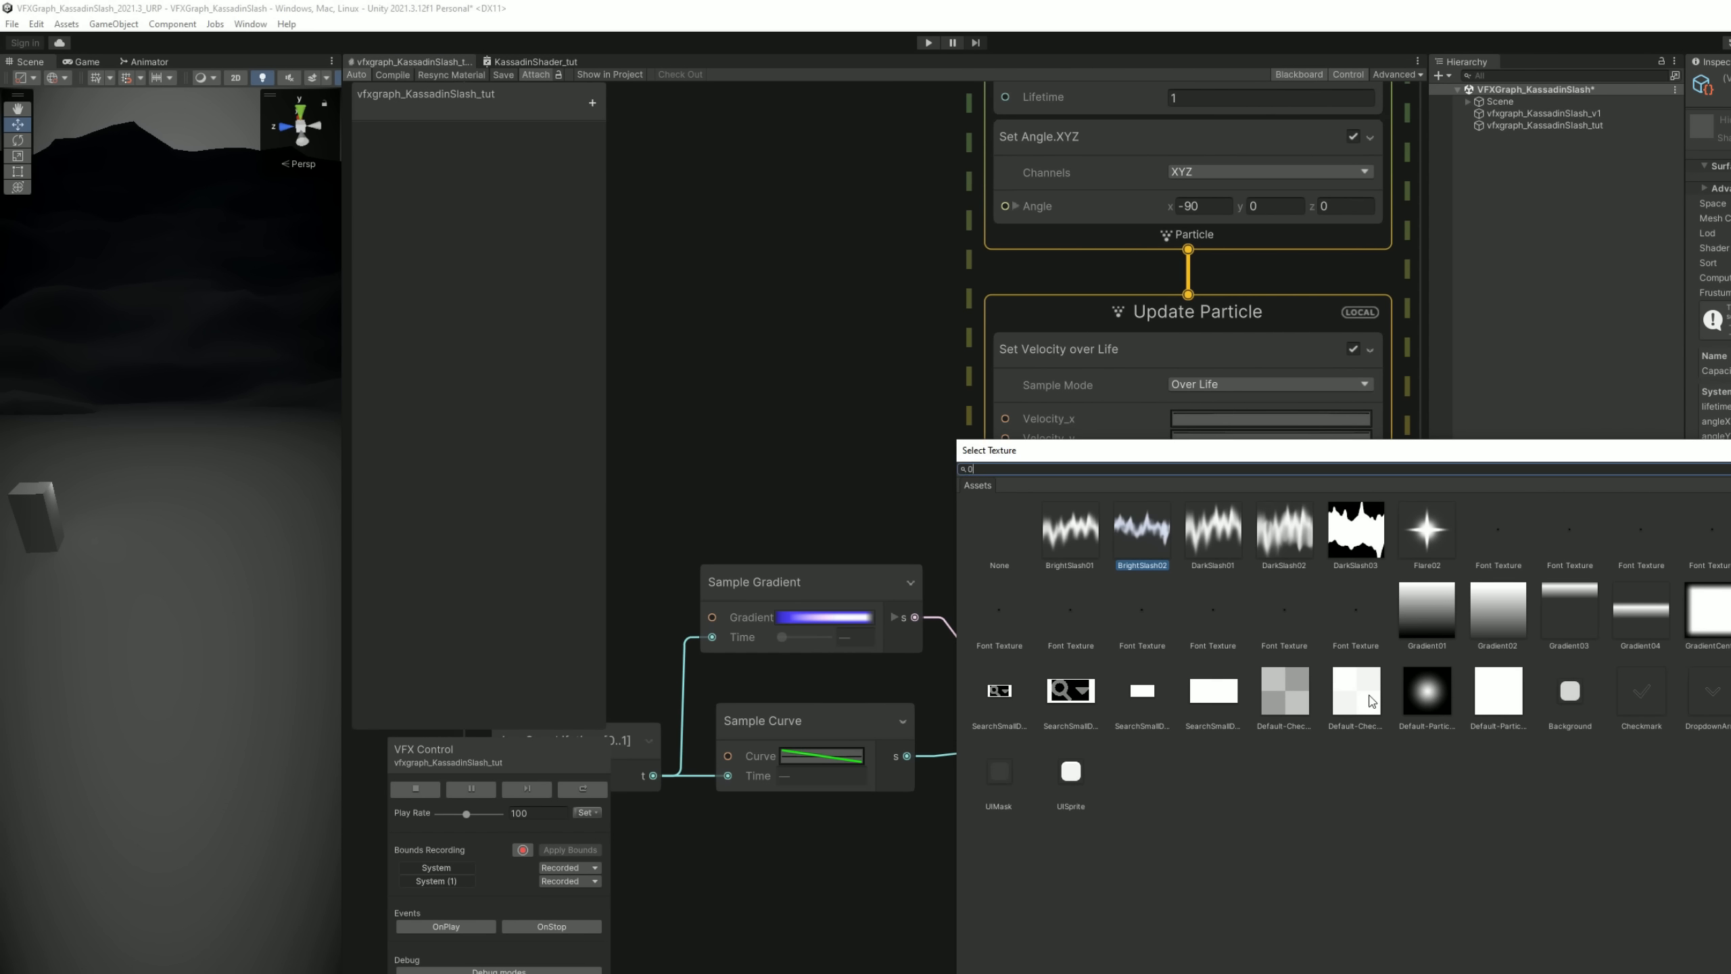
text(03)
double_click(1080, 529)
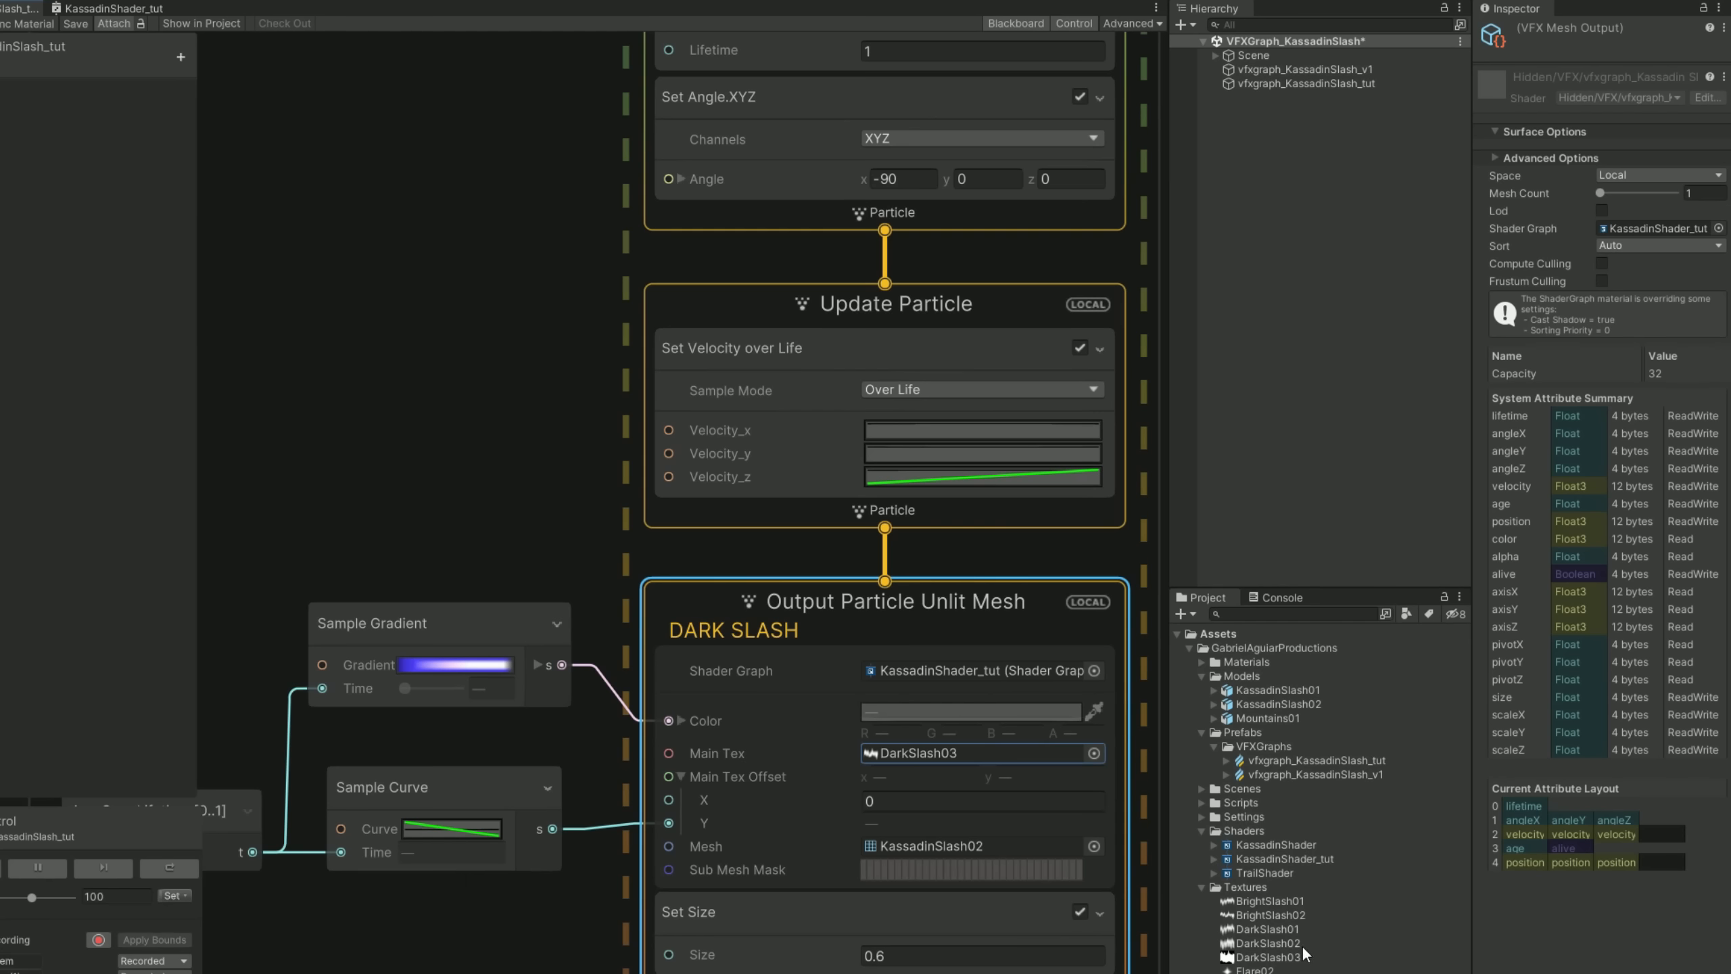
- Enable Alpha Is Transparency and set Wrap Mode to Clamp for the DarkSlash03 texture, apply the import settings, and resume the effect
click(1268, 956)
click(1602, 159)
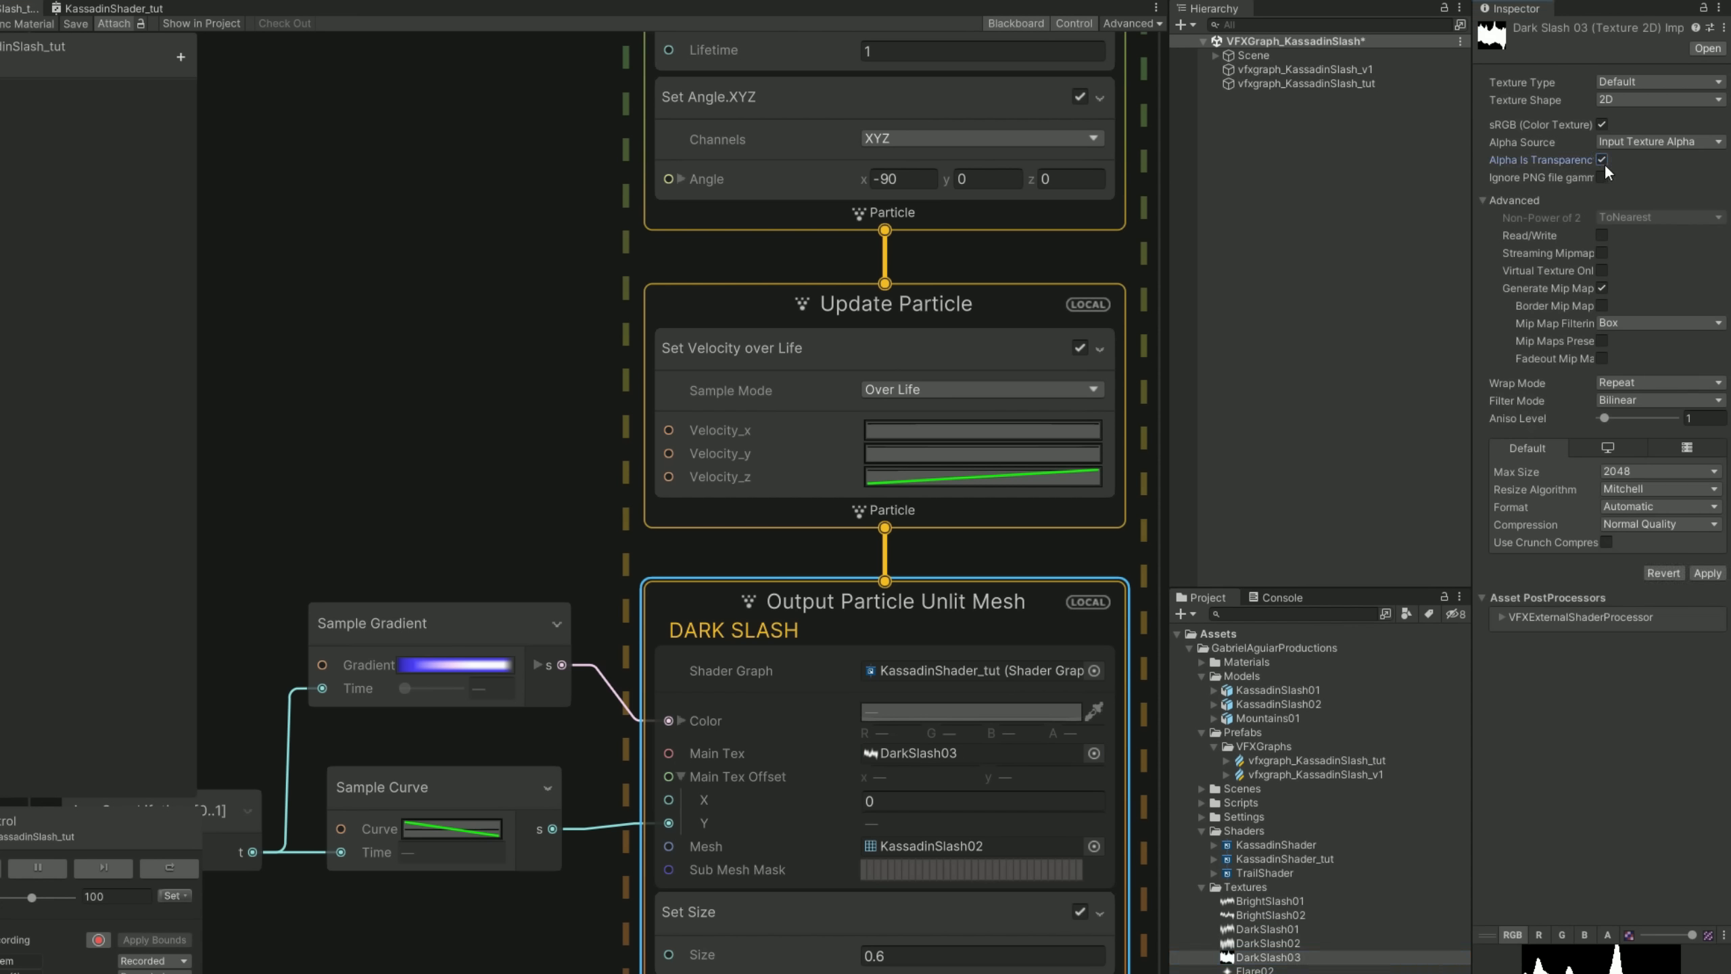
click(1706, 572)
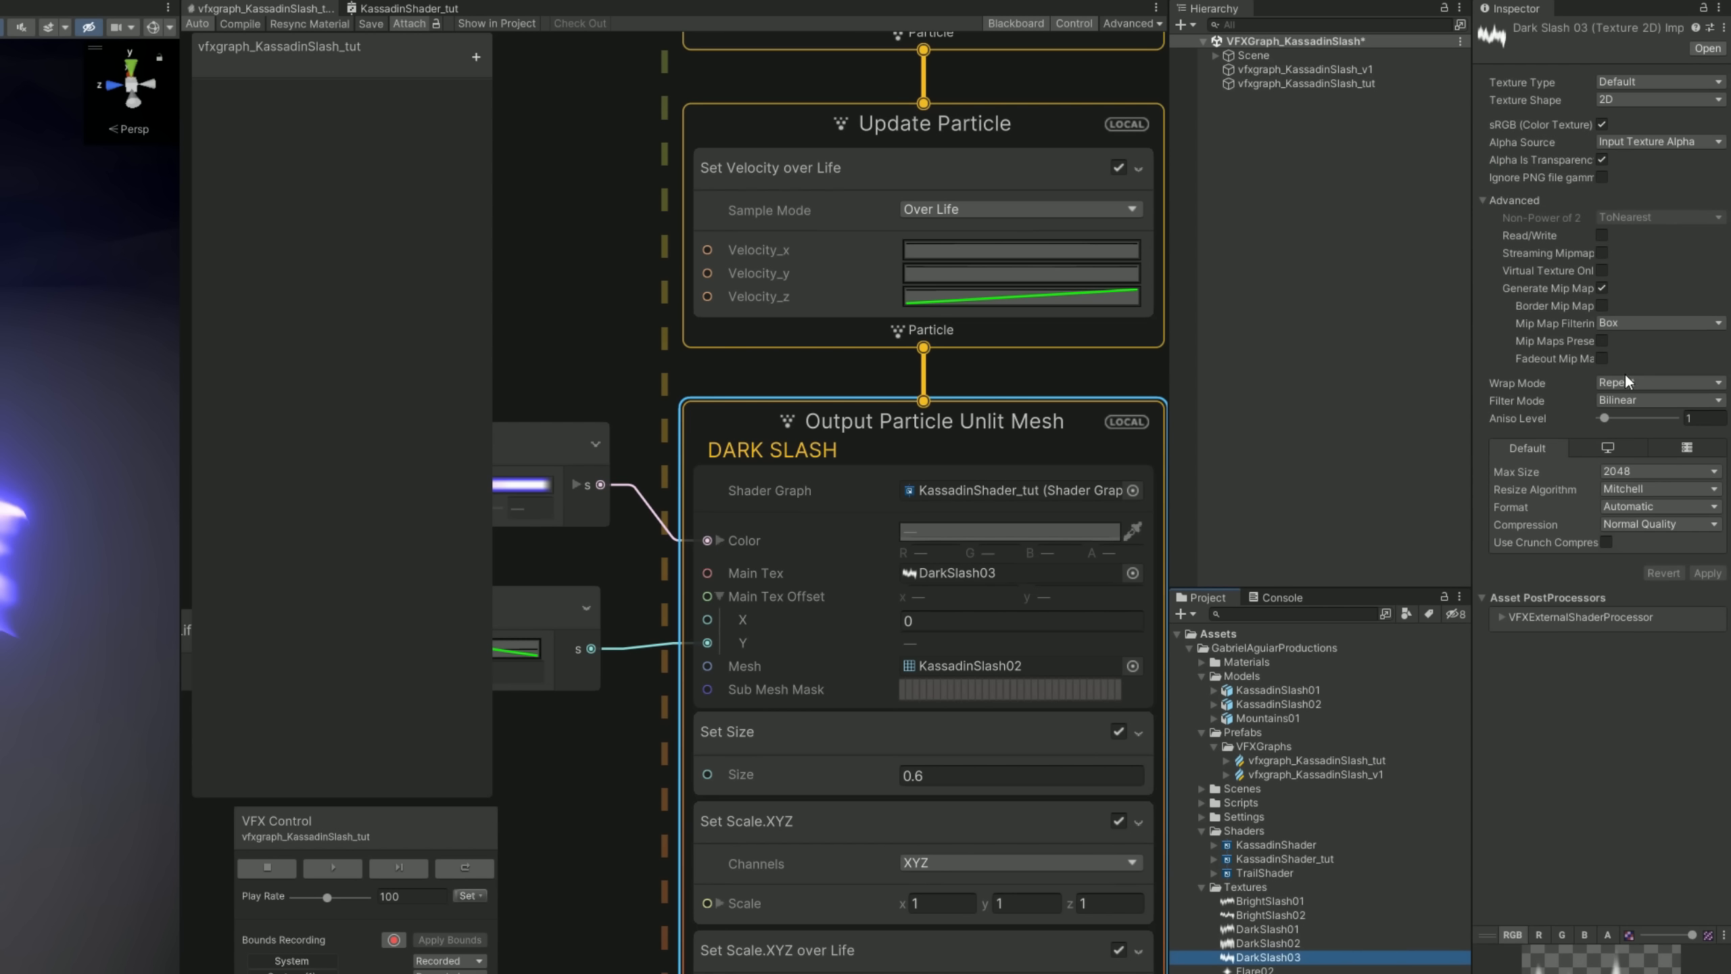
click(1627, 382)
click(1632, 421)
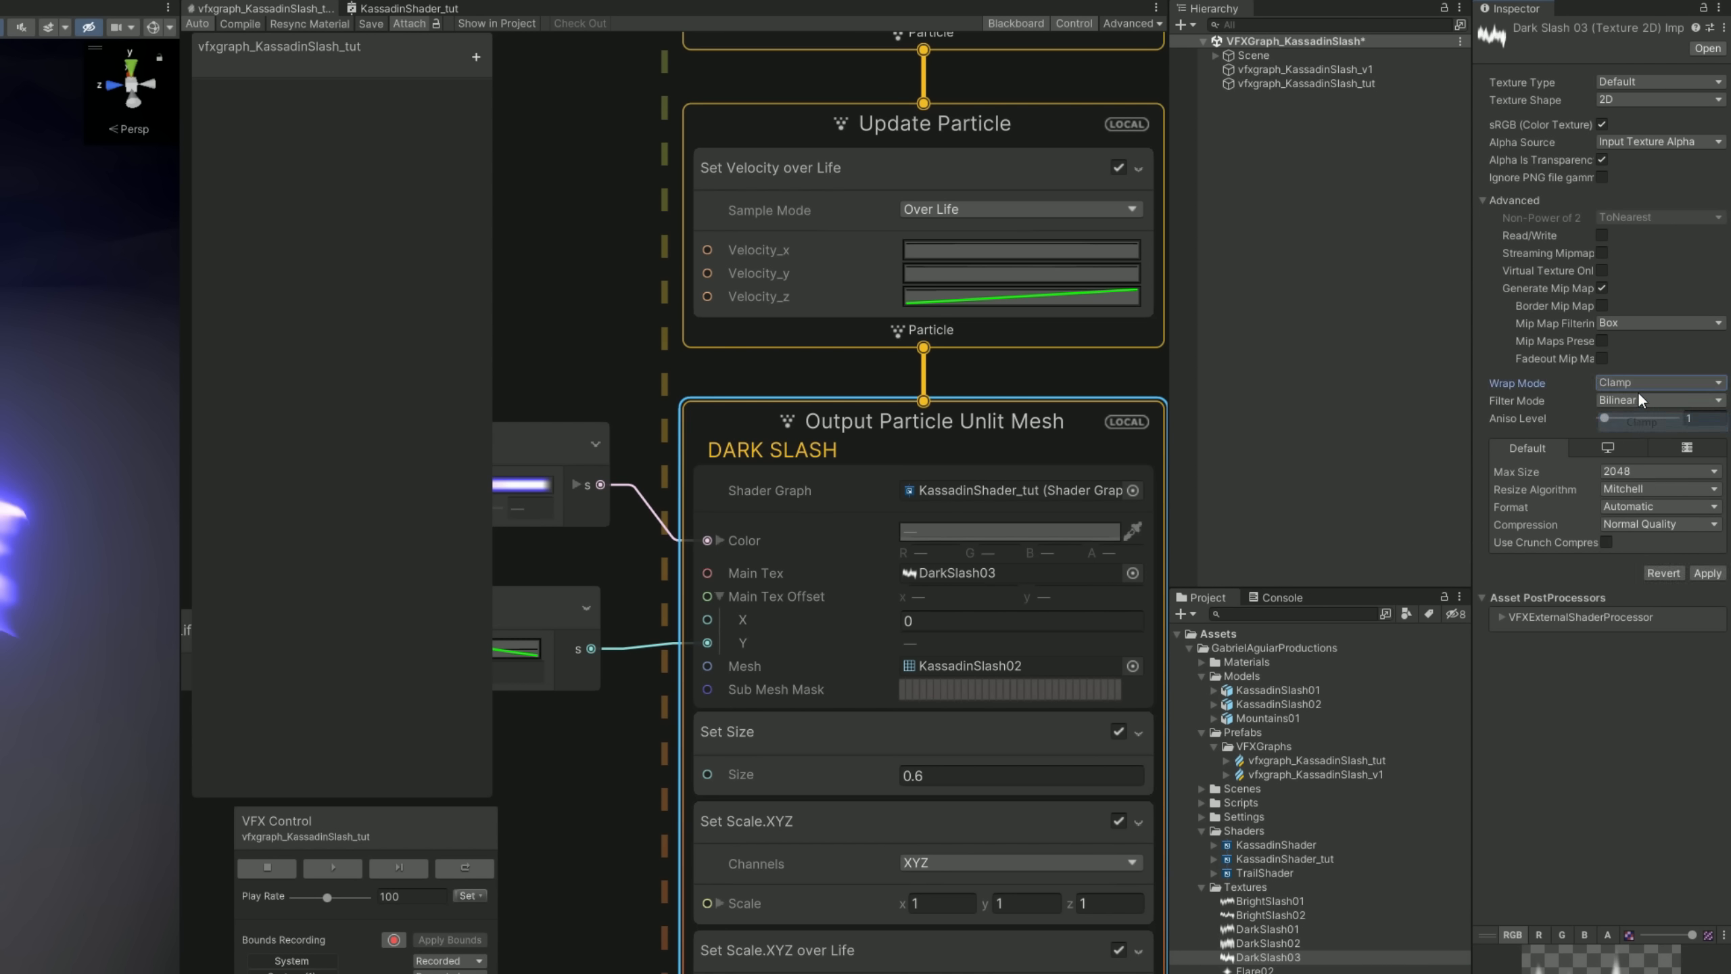
click(1711, 575)
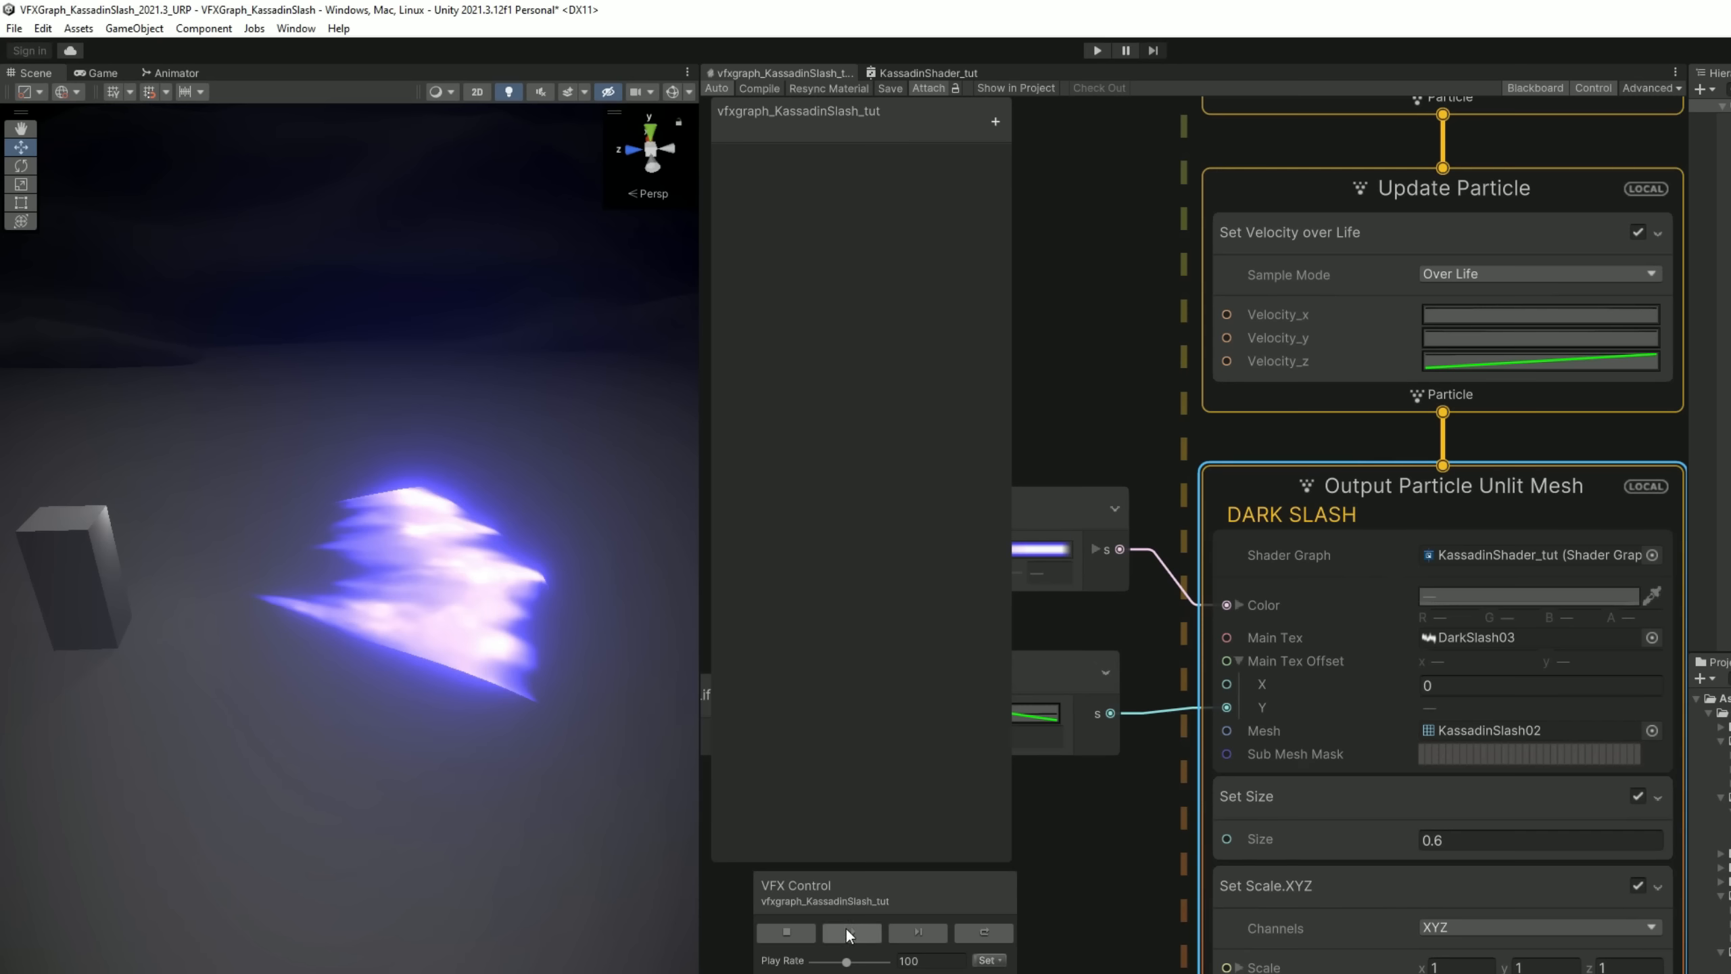
click(849, 932)
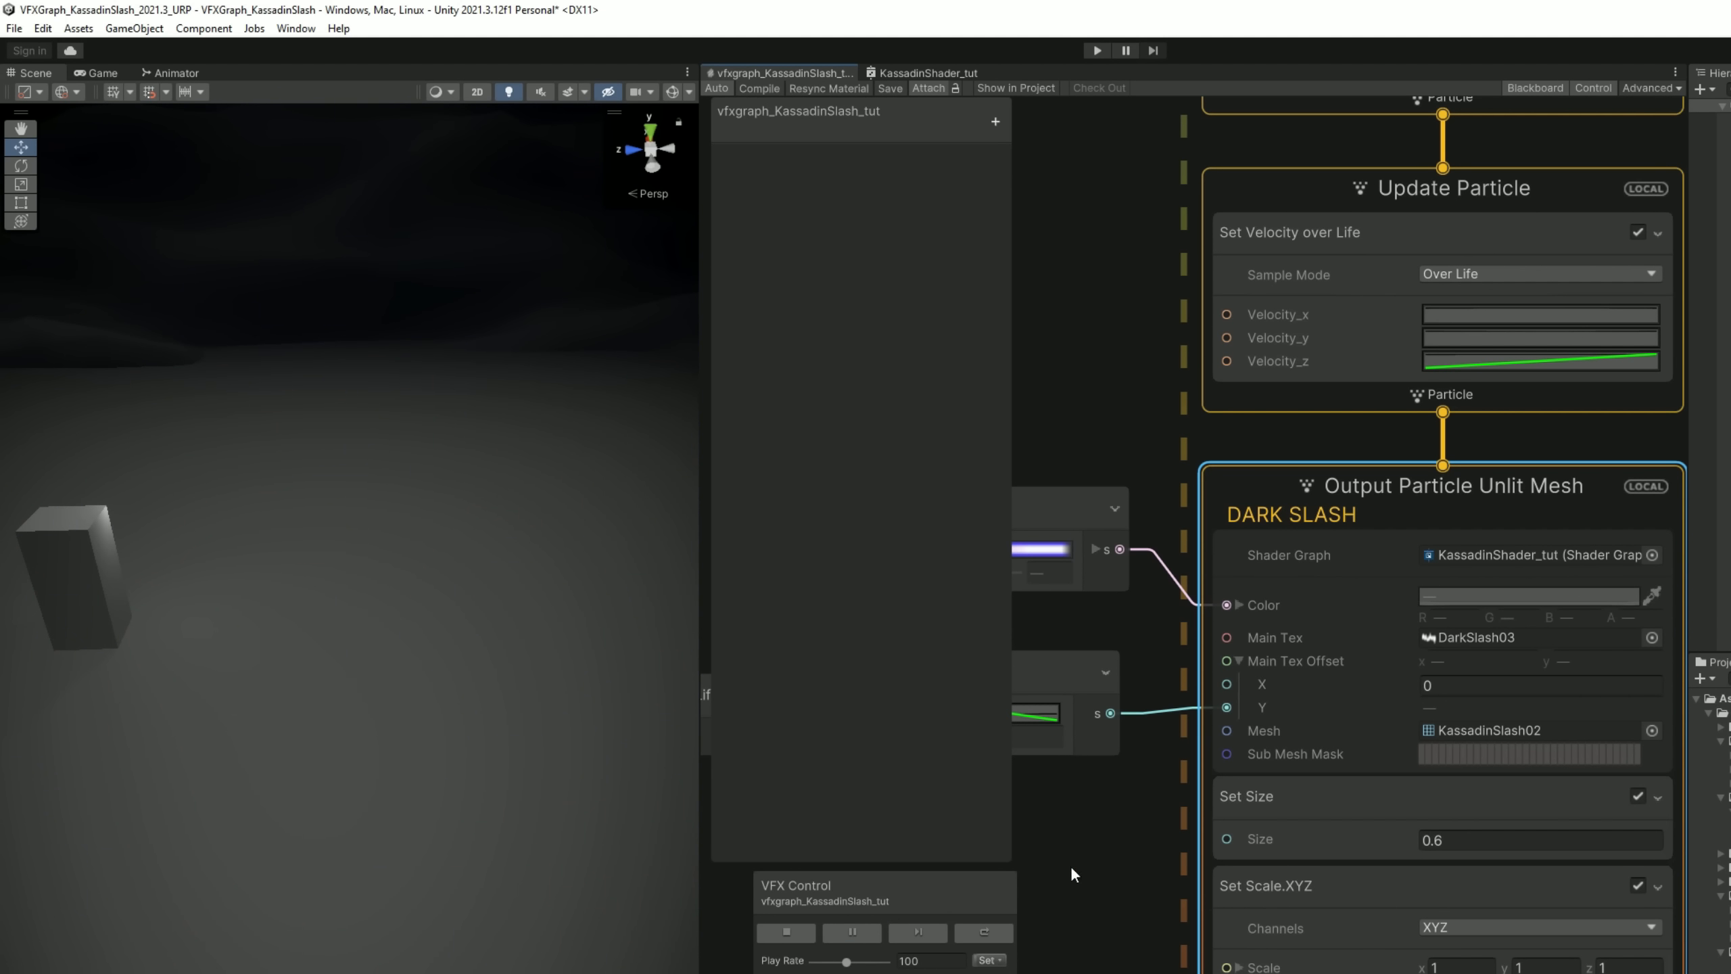
- In the dark slash's Sample Gradient, delete the white end key and the third blue key, and move the remaining bright blue key to 100%
middle_drag(1071, 866, 1276, 867)
click(1220, 557)
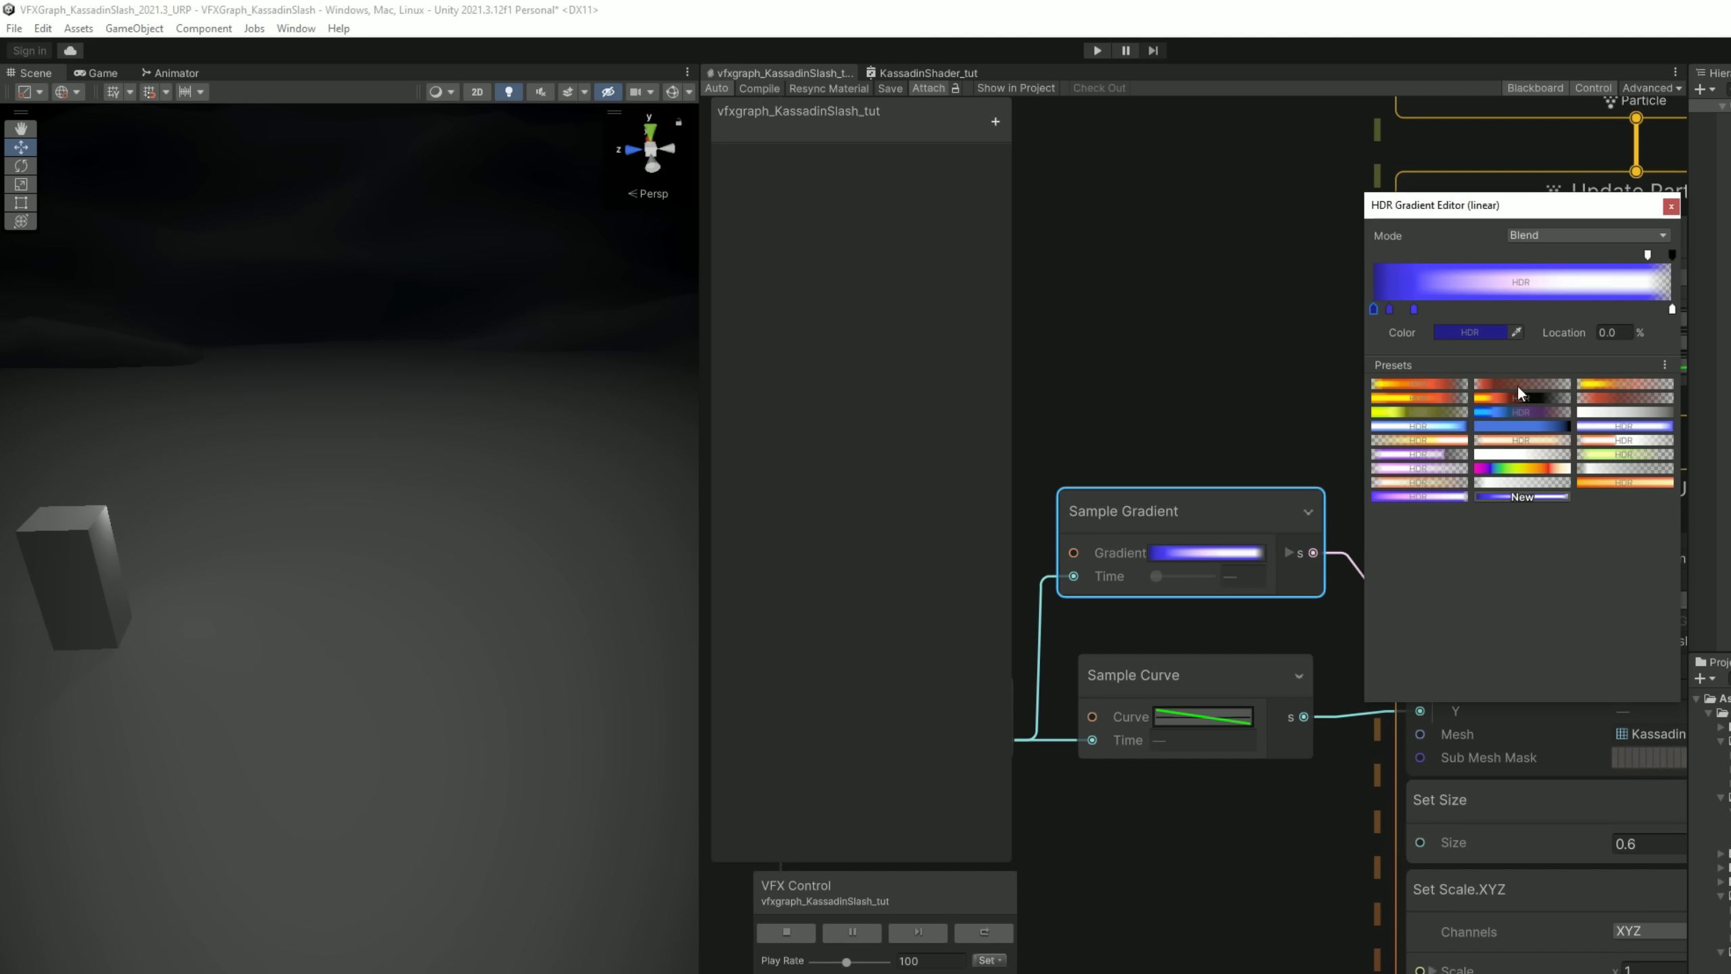
click(1671, 306)
key(Delete)
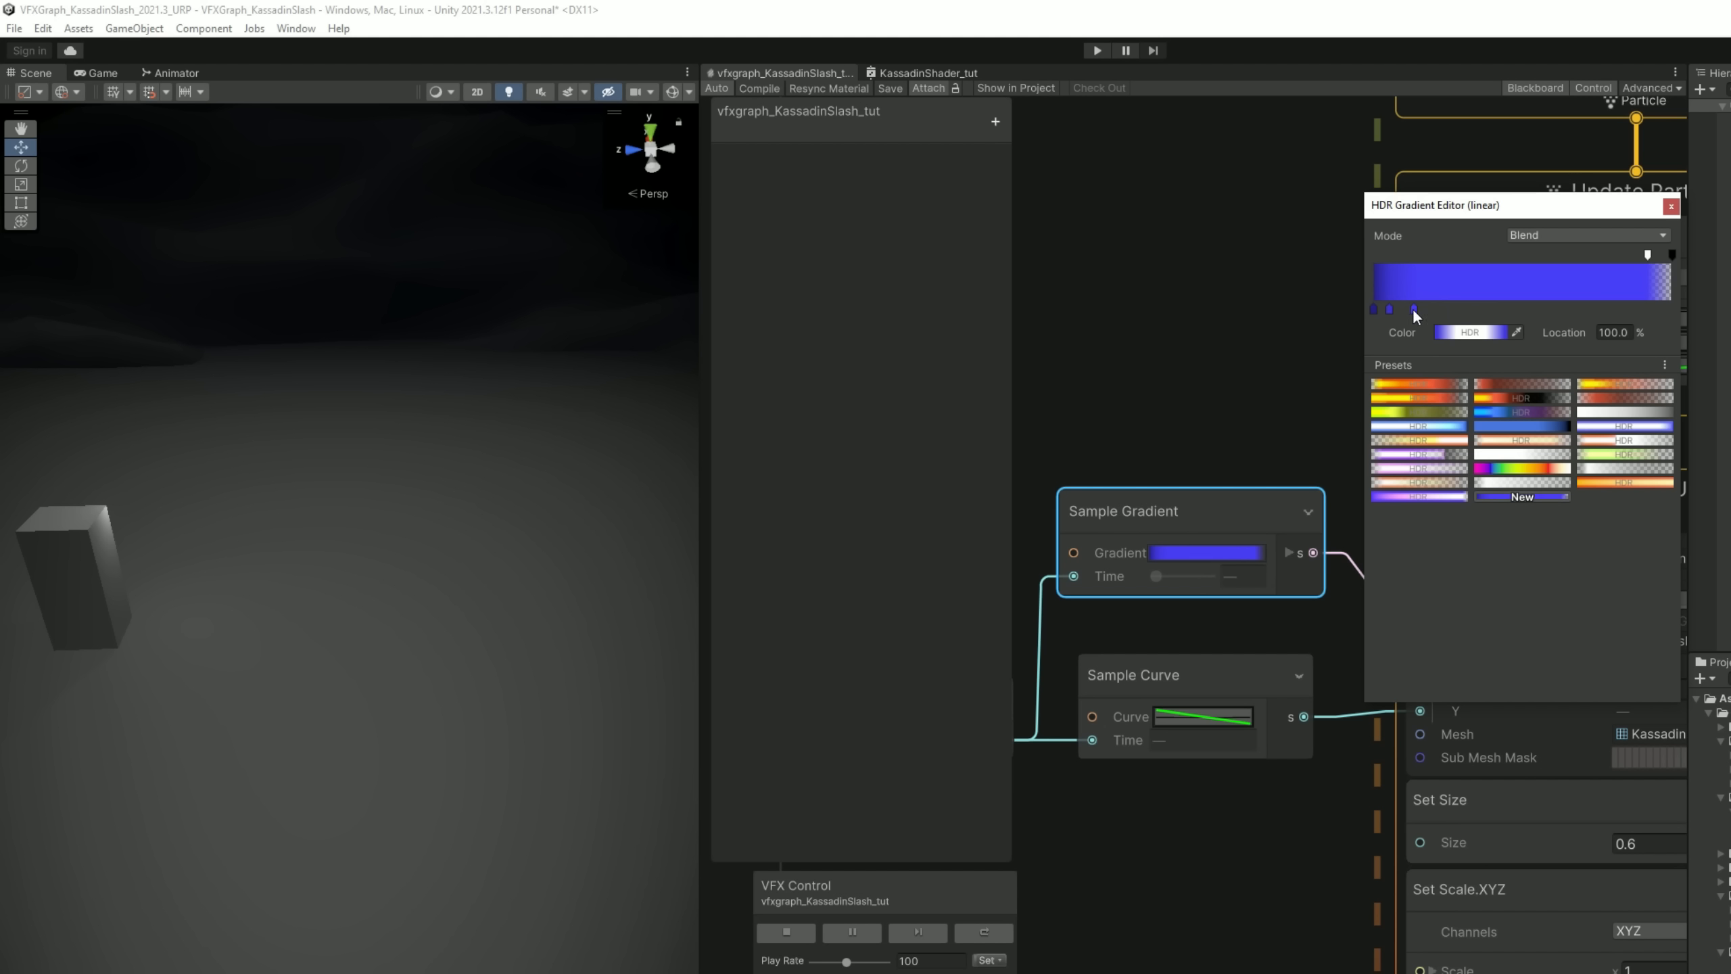
click(1414, 309)
key(Delete)
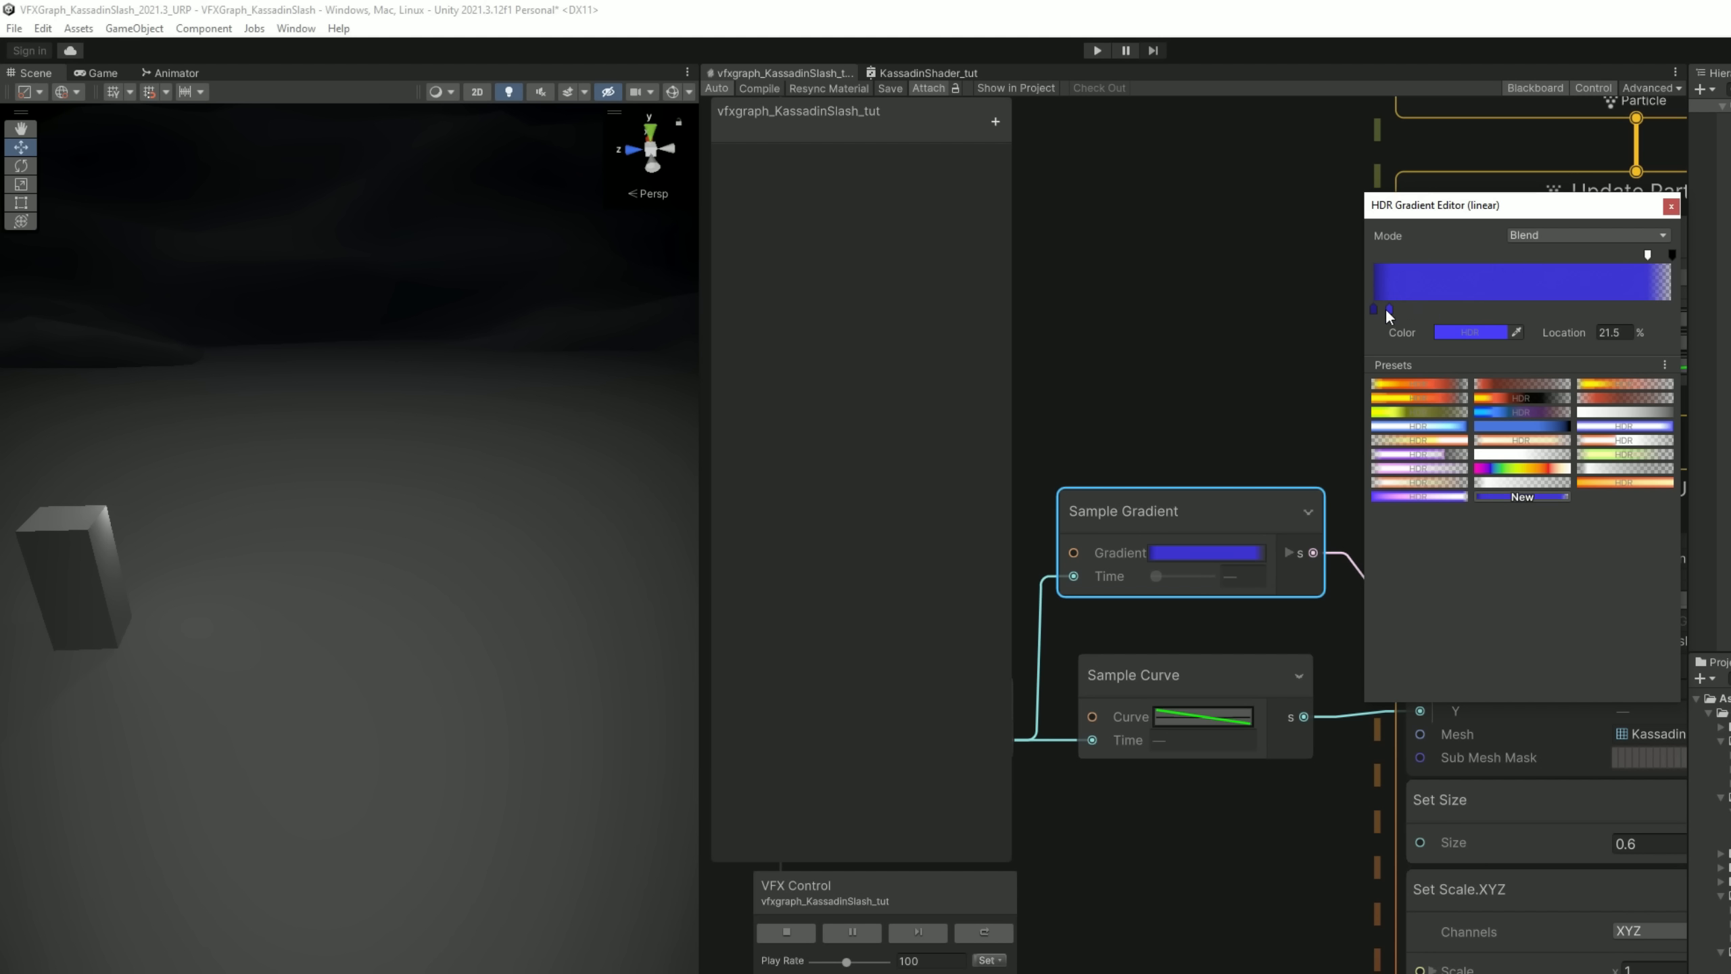
drag(1388, 309, 1642, 308)
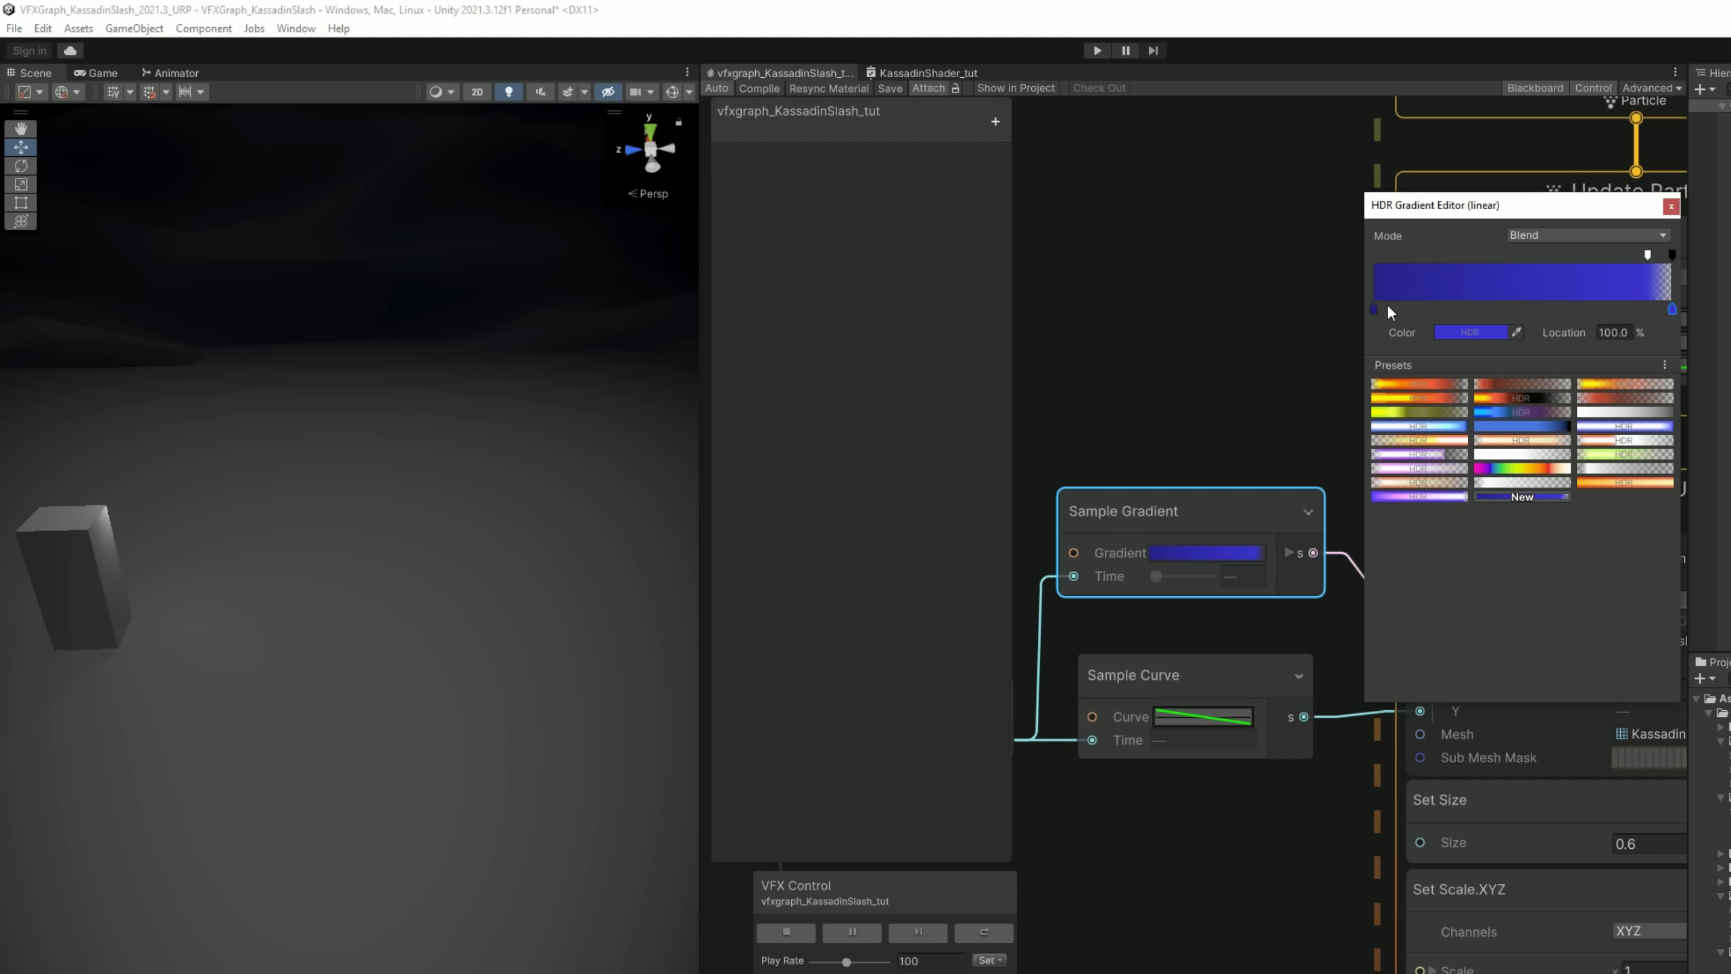
- Add a dark blue color key before the gradient's midpoint and make the key at 0% nearly black
drag(1390, 310, 1479, 310)
click(1471, 332)
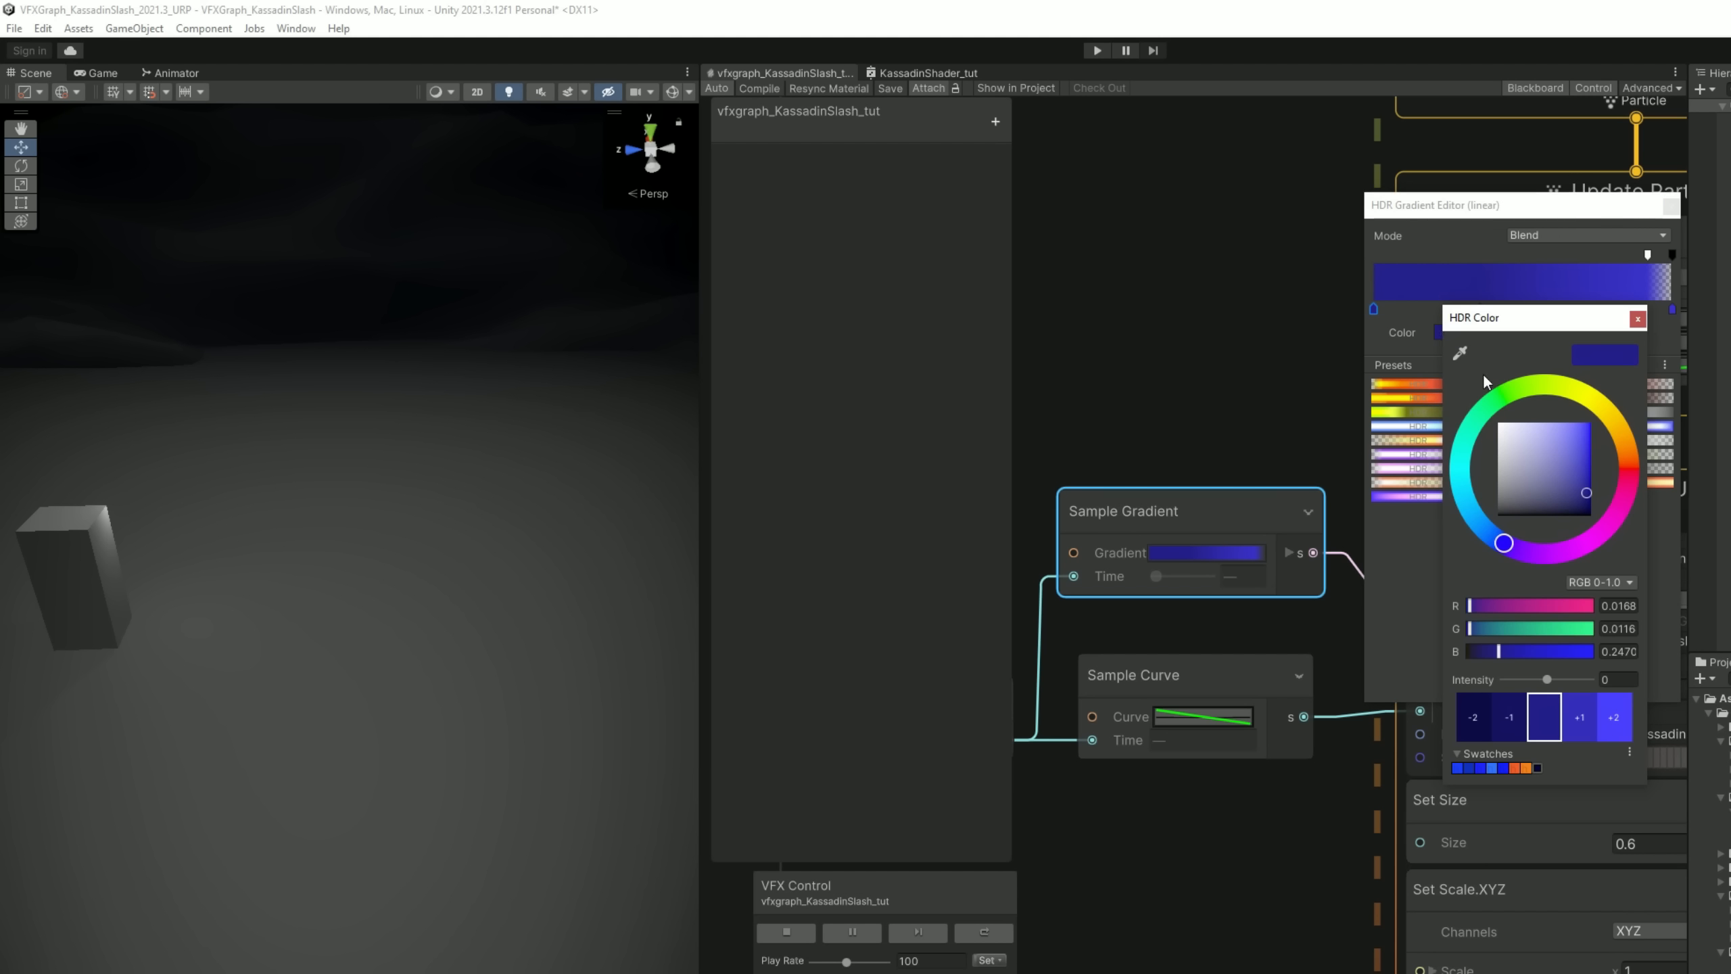
drag(1475, 528, 1472, 537)
click(1638, 318)
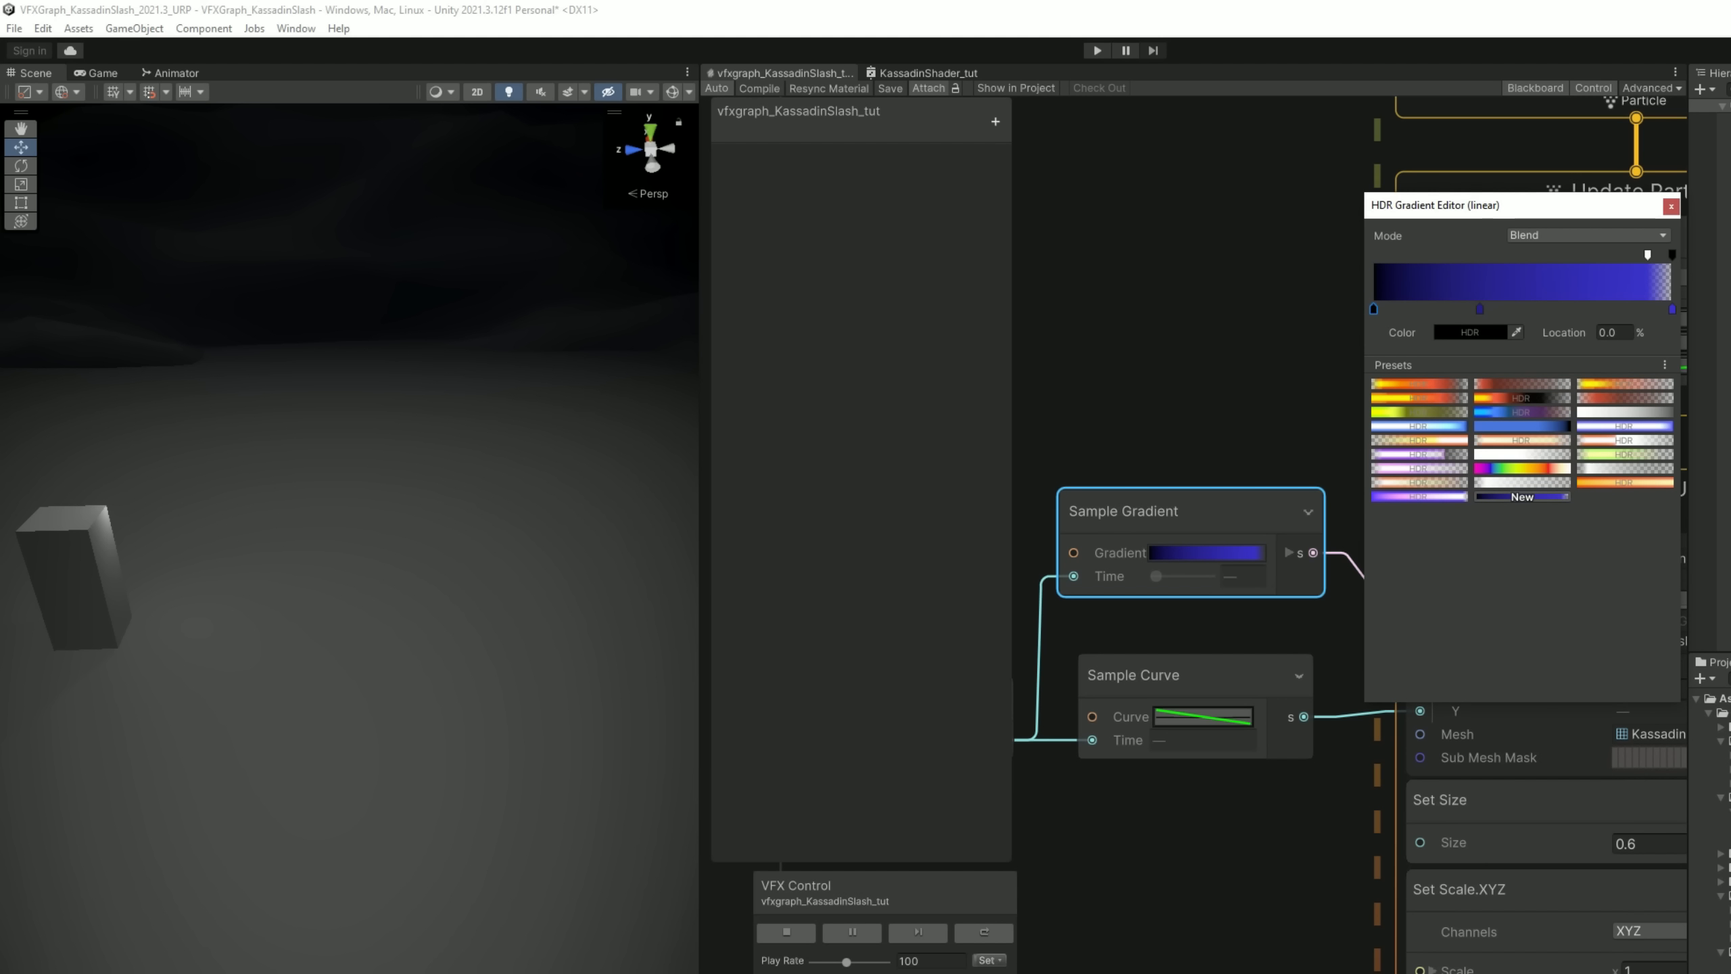
click(1671, 205)
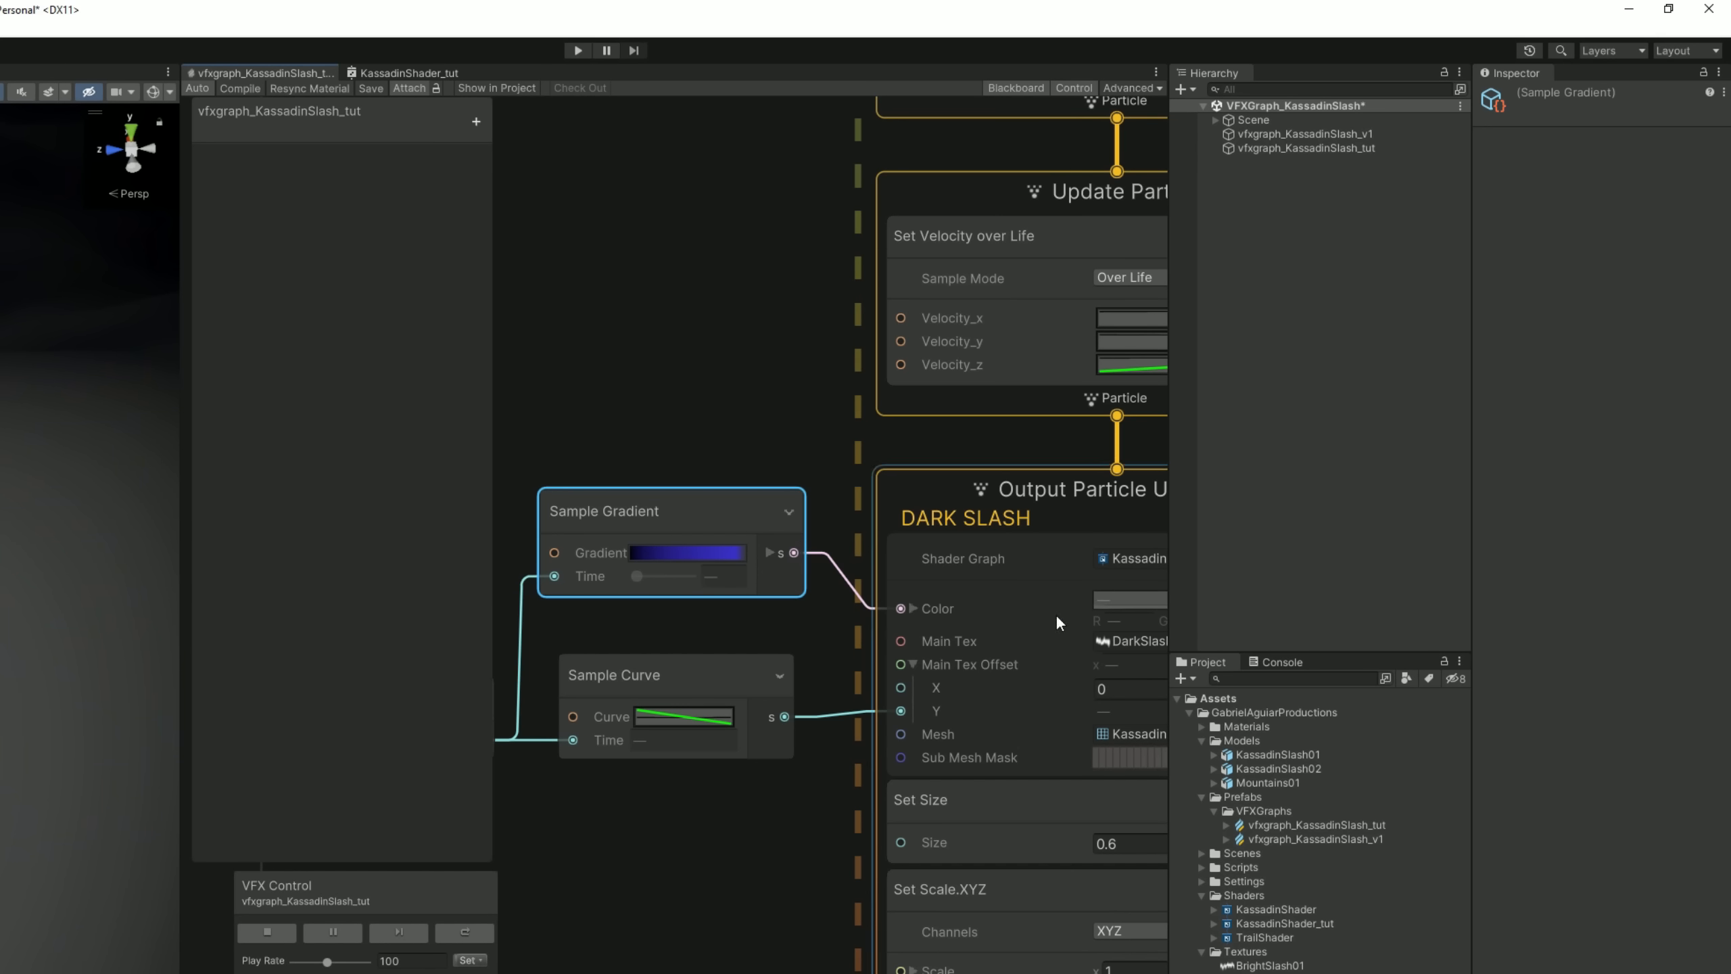
- Move DARK SLASH above BRIGHT SLASH in the Output Render Order of vfxgraph_KassadinSlash_tut
click(1322, 823)
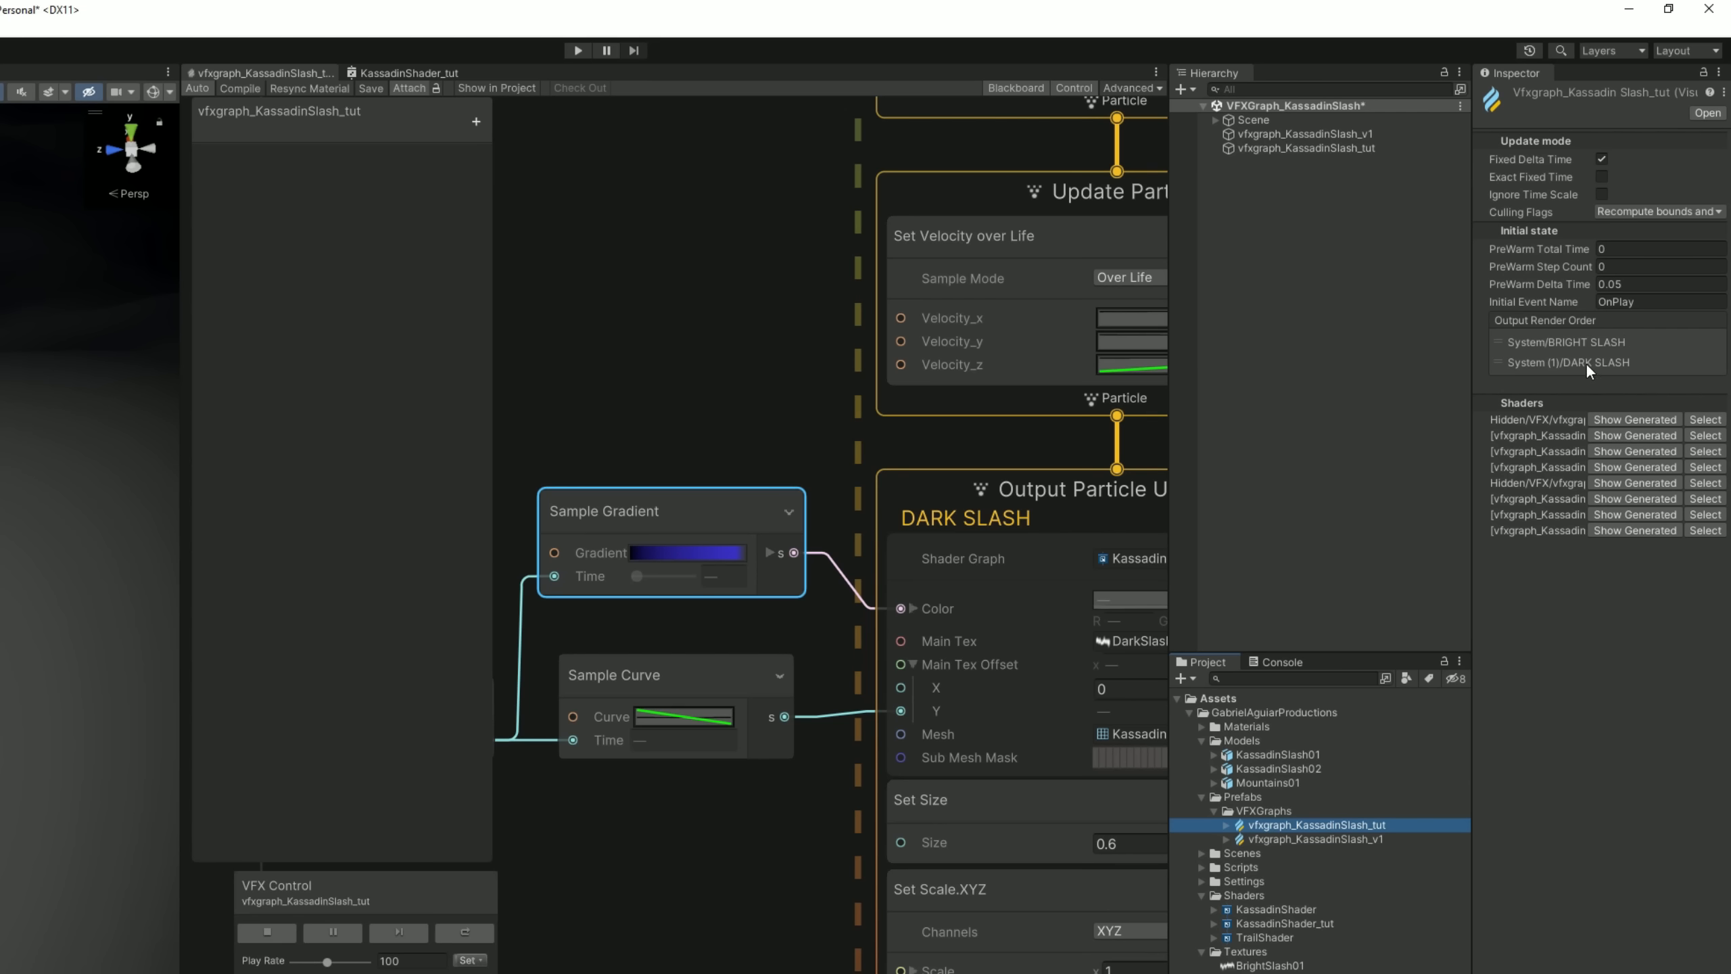
drag(1585, 362, 1603, 342)
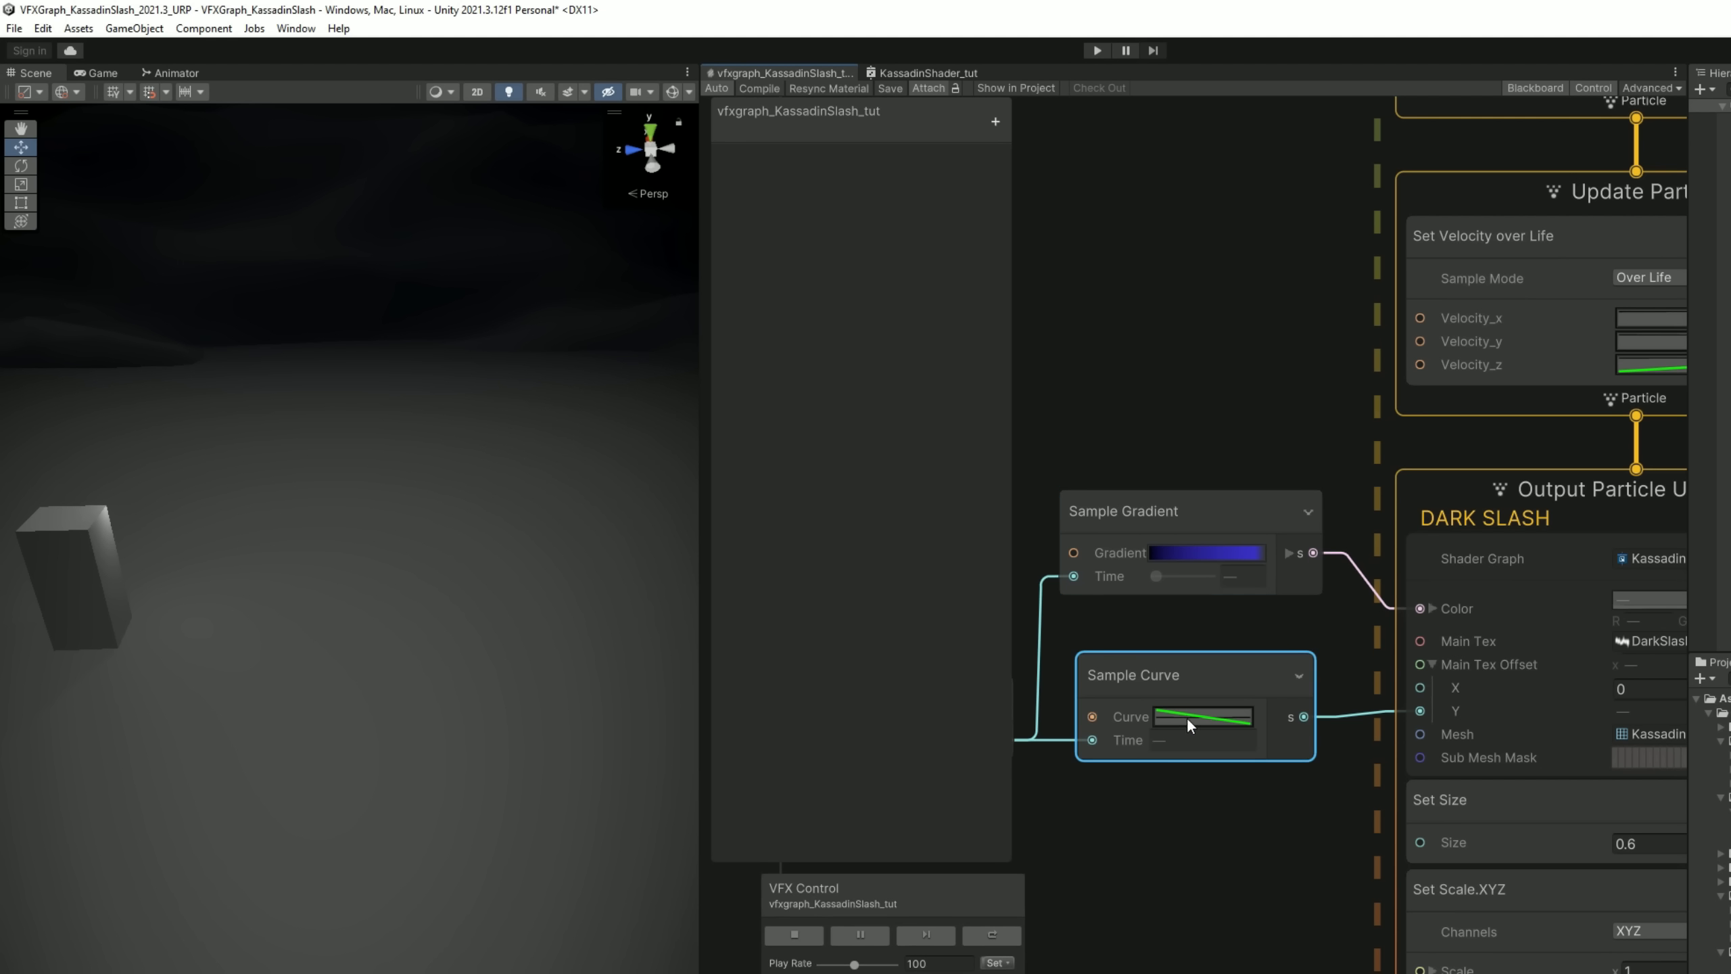
- Raise the dark slash Sample Curve's start key to about 1.25 and lift its end key slightly
click(1187, 720)
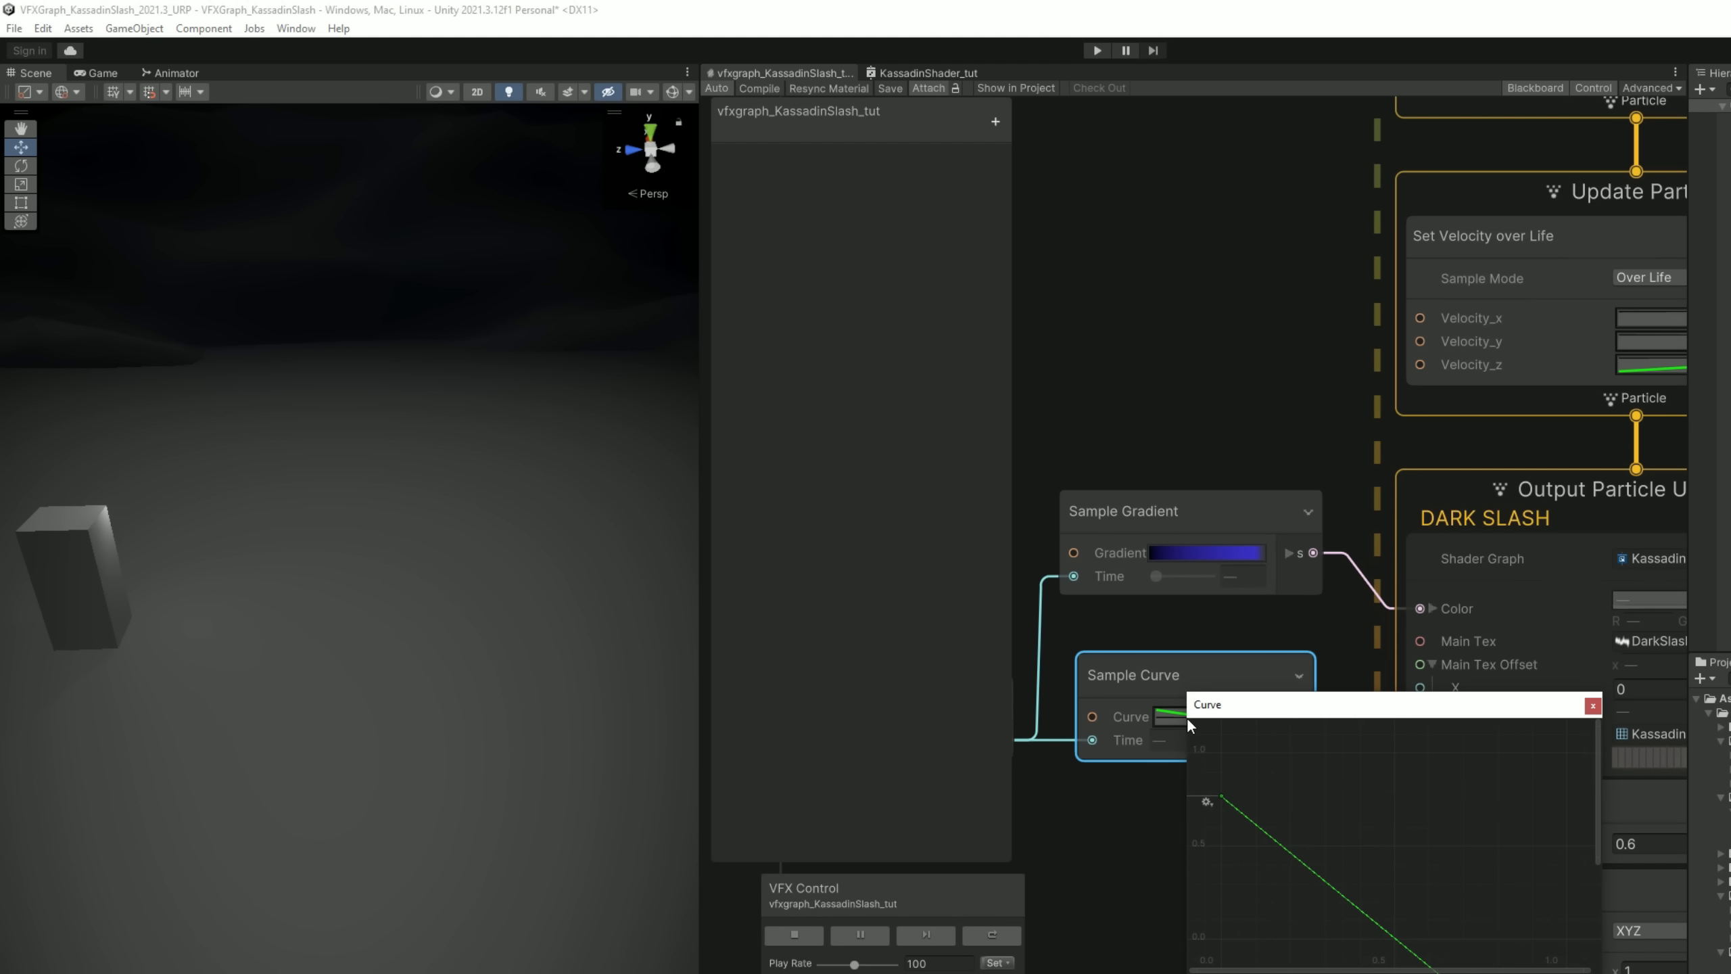
drag(1285, 709, 1076, 577)
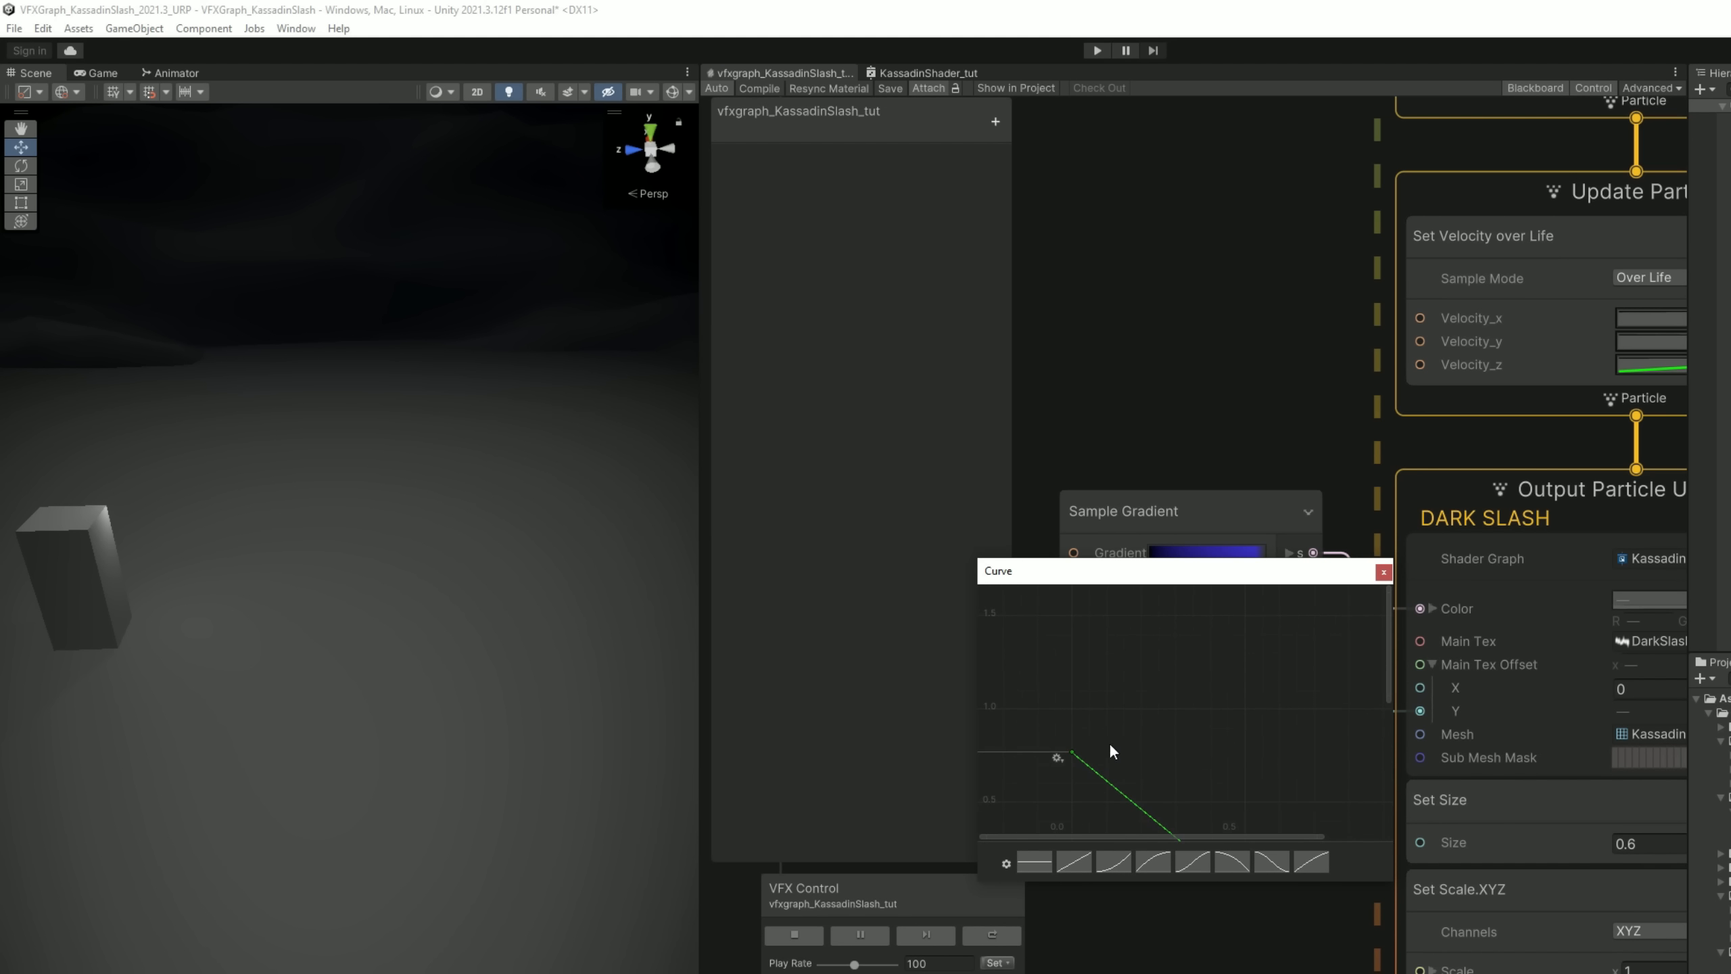
drag(1071, 750, 1071, 659)
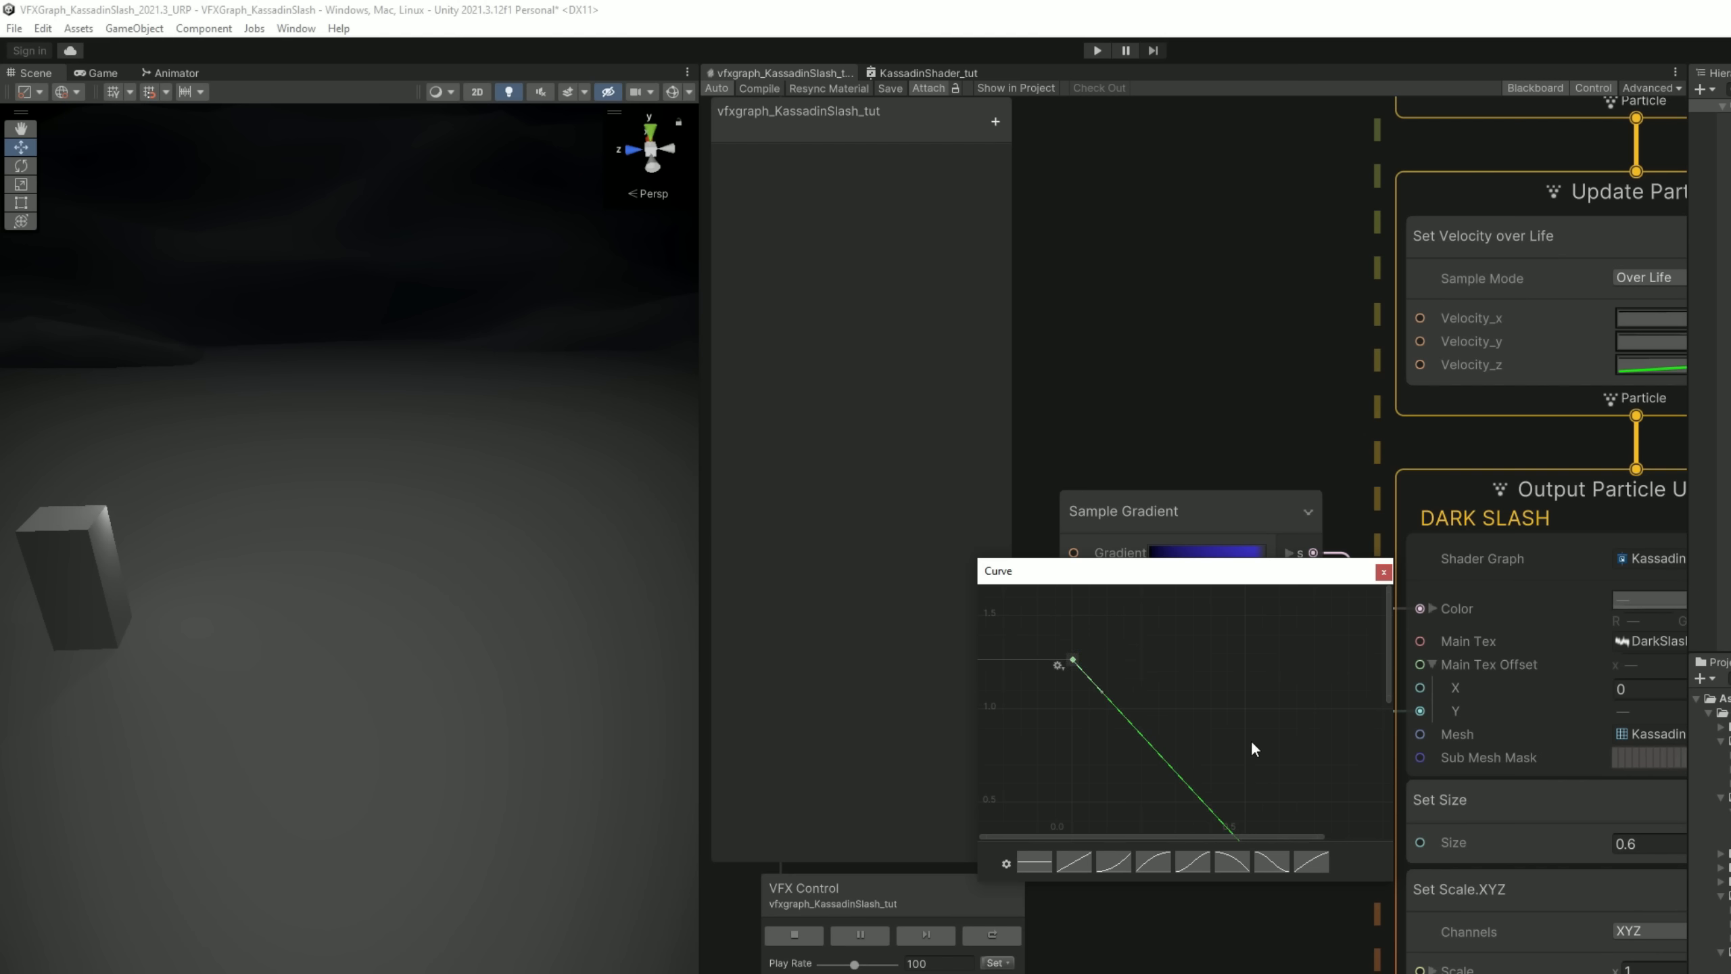
scroll(1175, 720, down, 4)
middle_drag(1288, 798, 1231, 614)
scroll(1175, 720, down, 2)
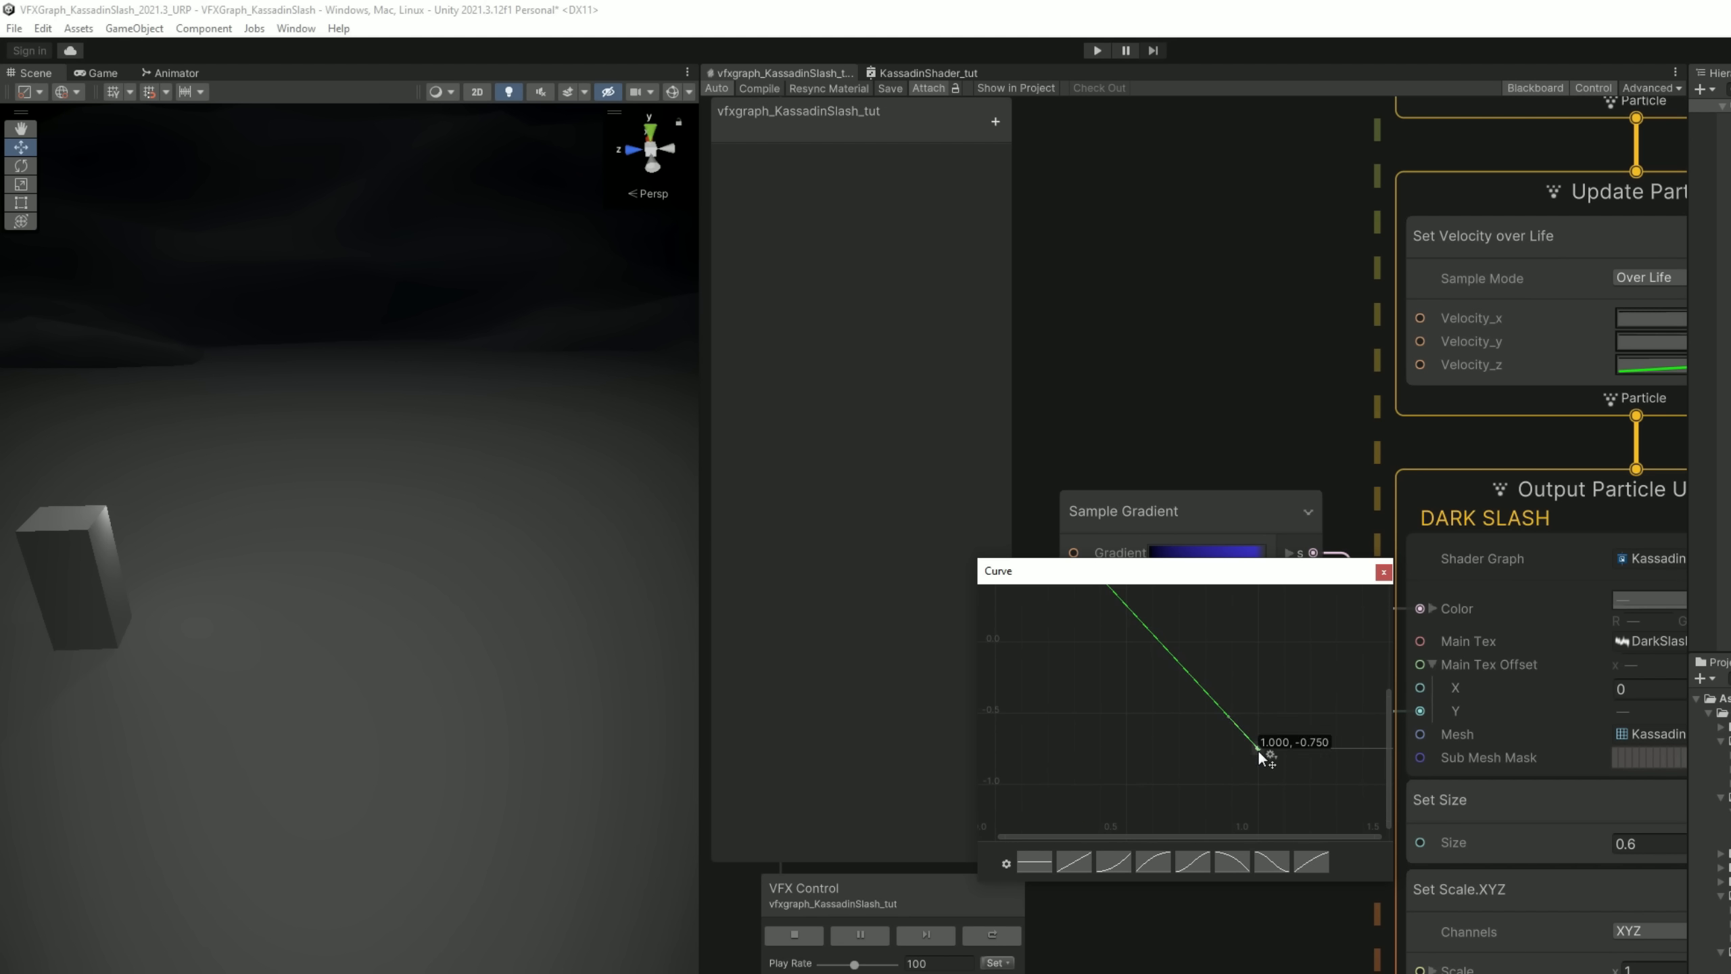
drag(1258, 749, 1257, 733)
click(1383, 571)
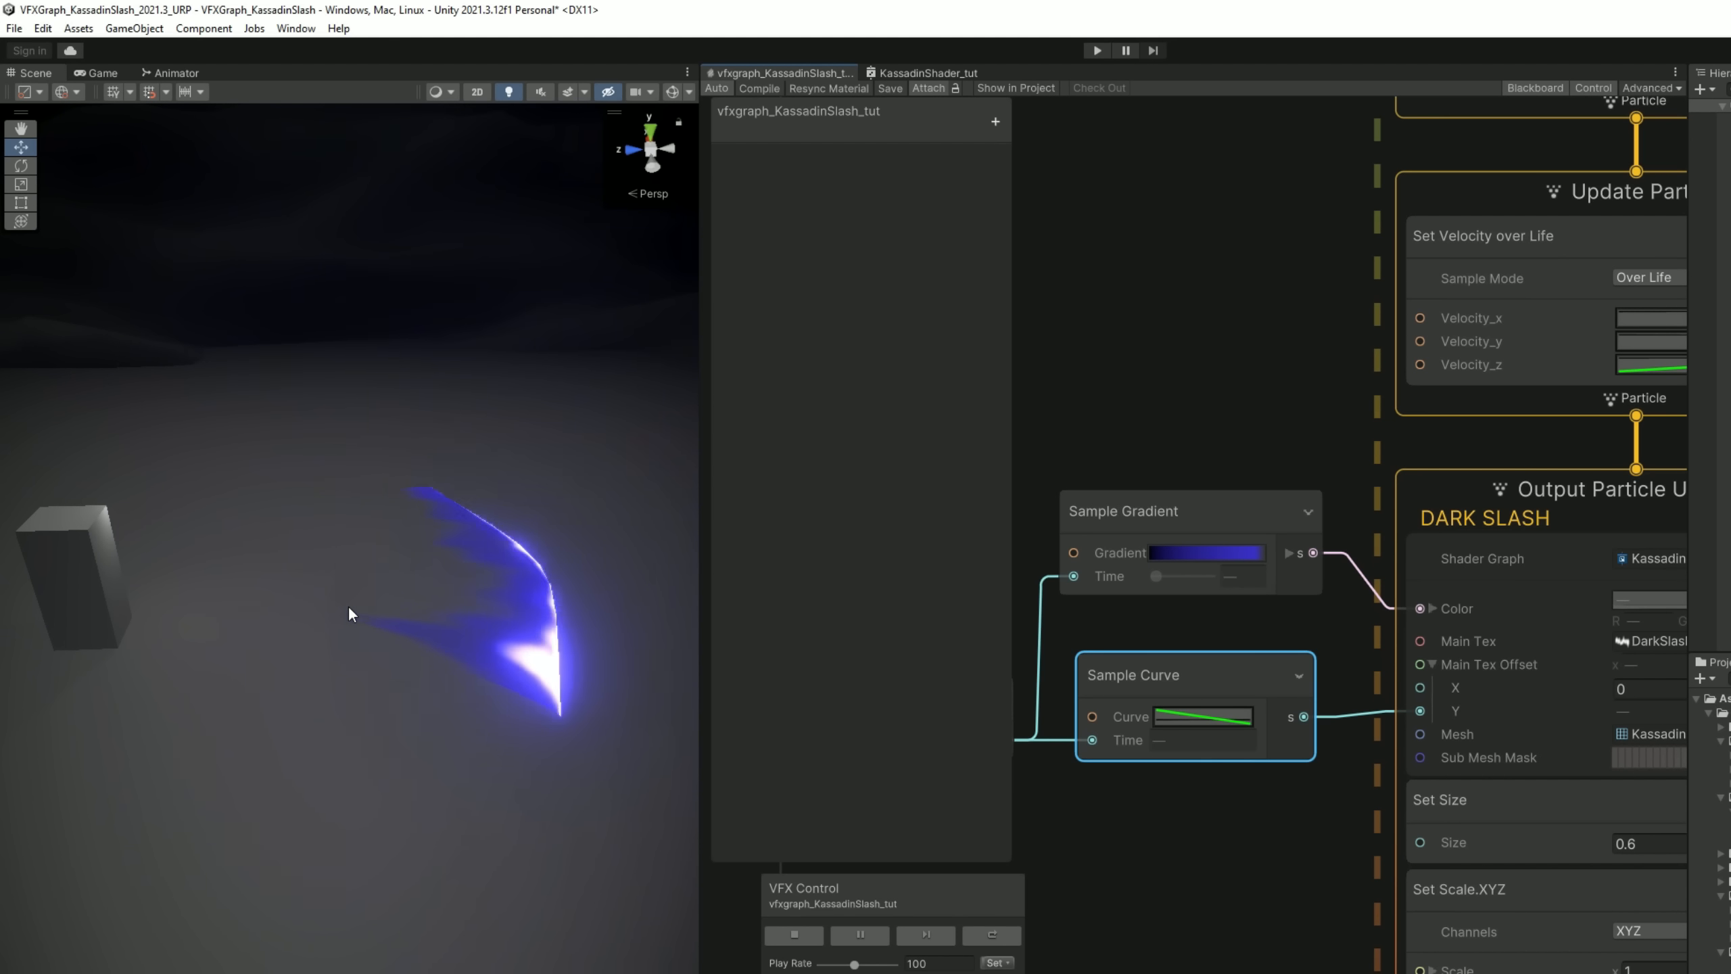
- Set the particle lifetime of the dark slash system to 0.5
scroll(1148, 416, down, 5)
middle_drag(1424, 225, 1561, 709)
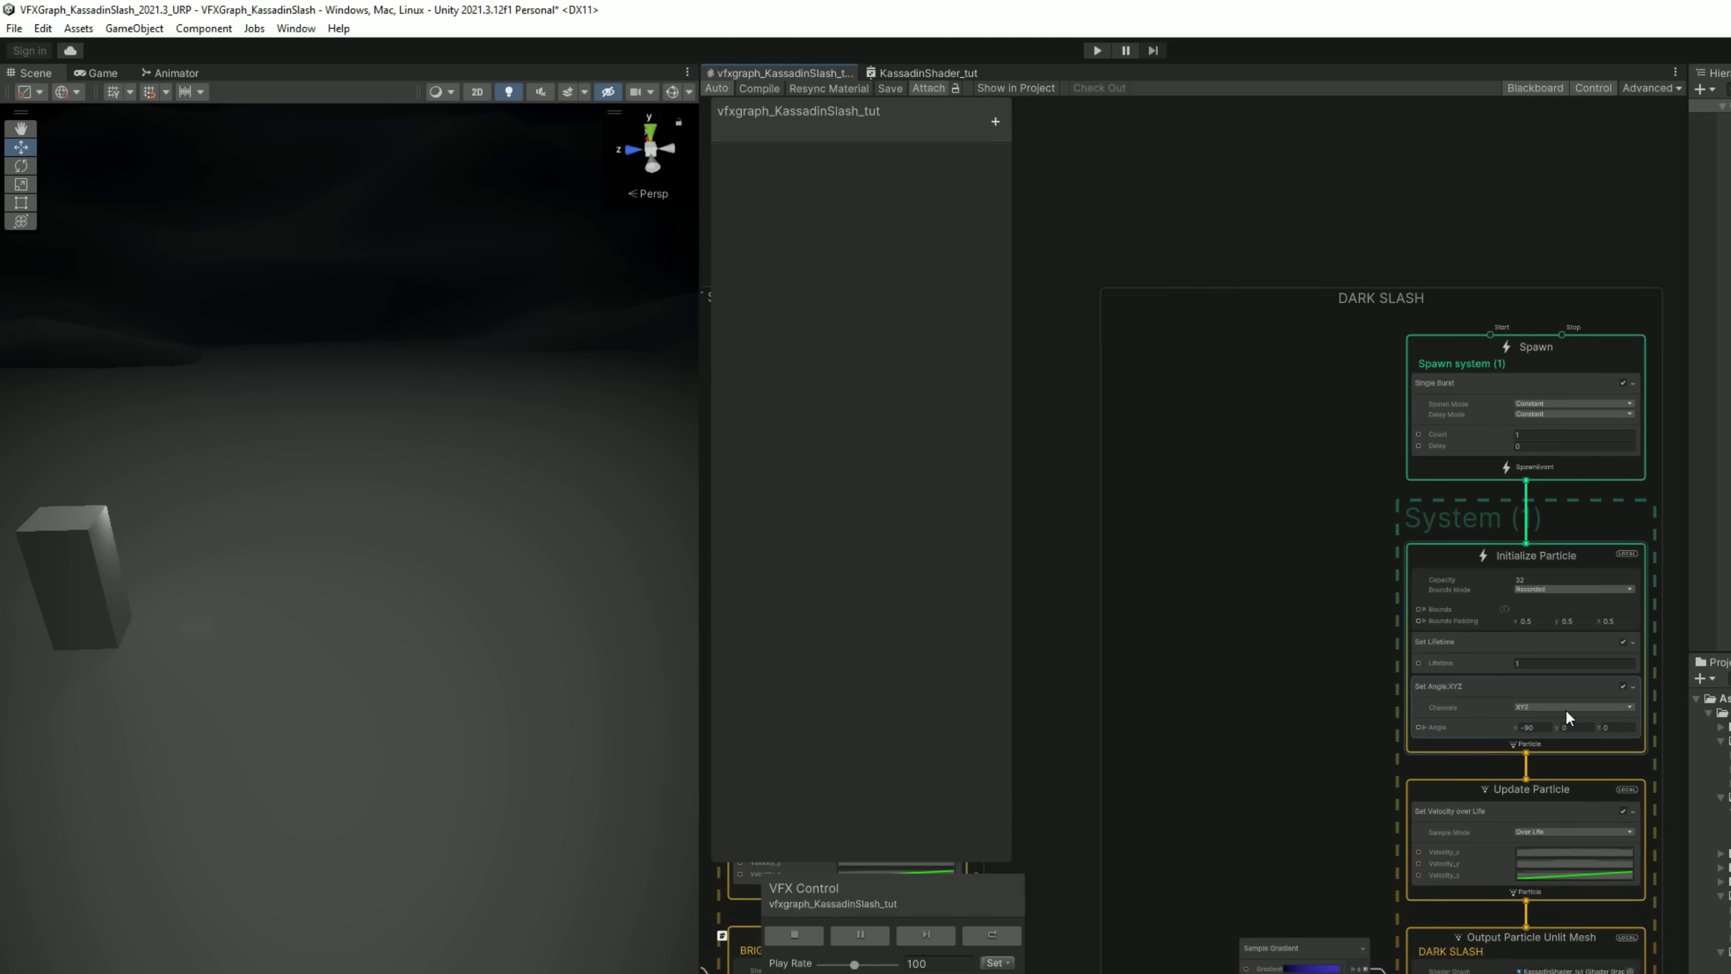
scroll(1550, 659, up, 2)
drag(1548, 661, 1466, 673)
text(.5)
- Set the bright slash system's lifetime to 0.5 and select the effect object in the scene to preview it
middle_drag(1084, 672, 1649, 664)
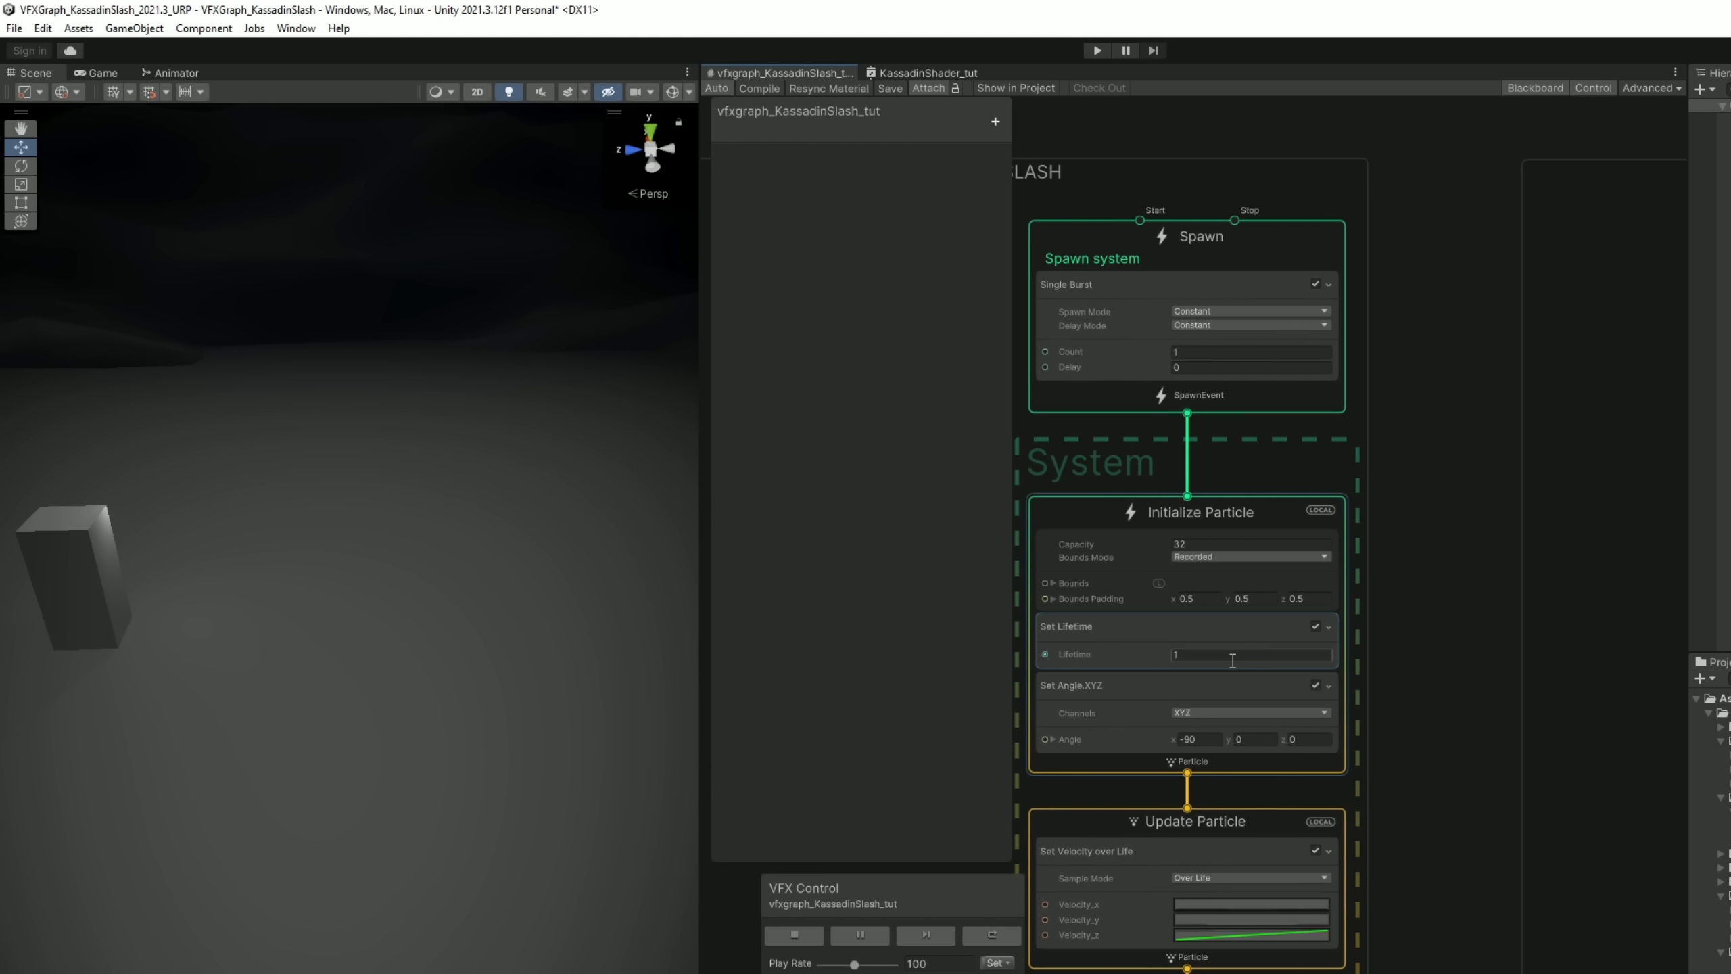
drag(1232, 660, 1146, 671)
text(.5)
key(Return)
click(1718, 148)
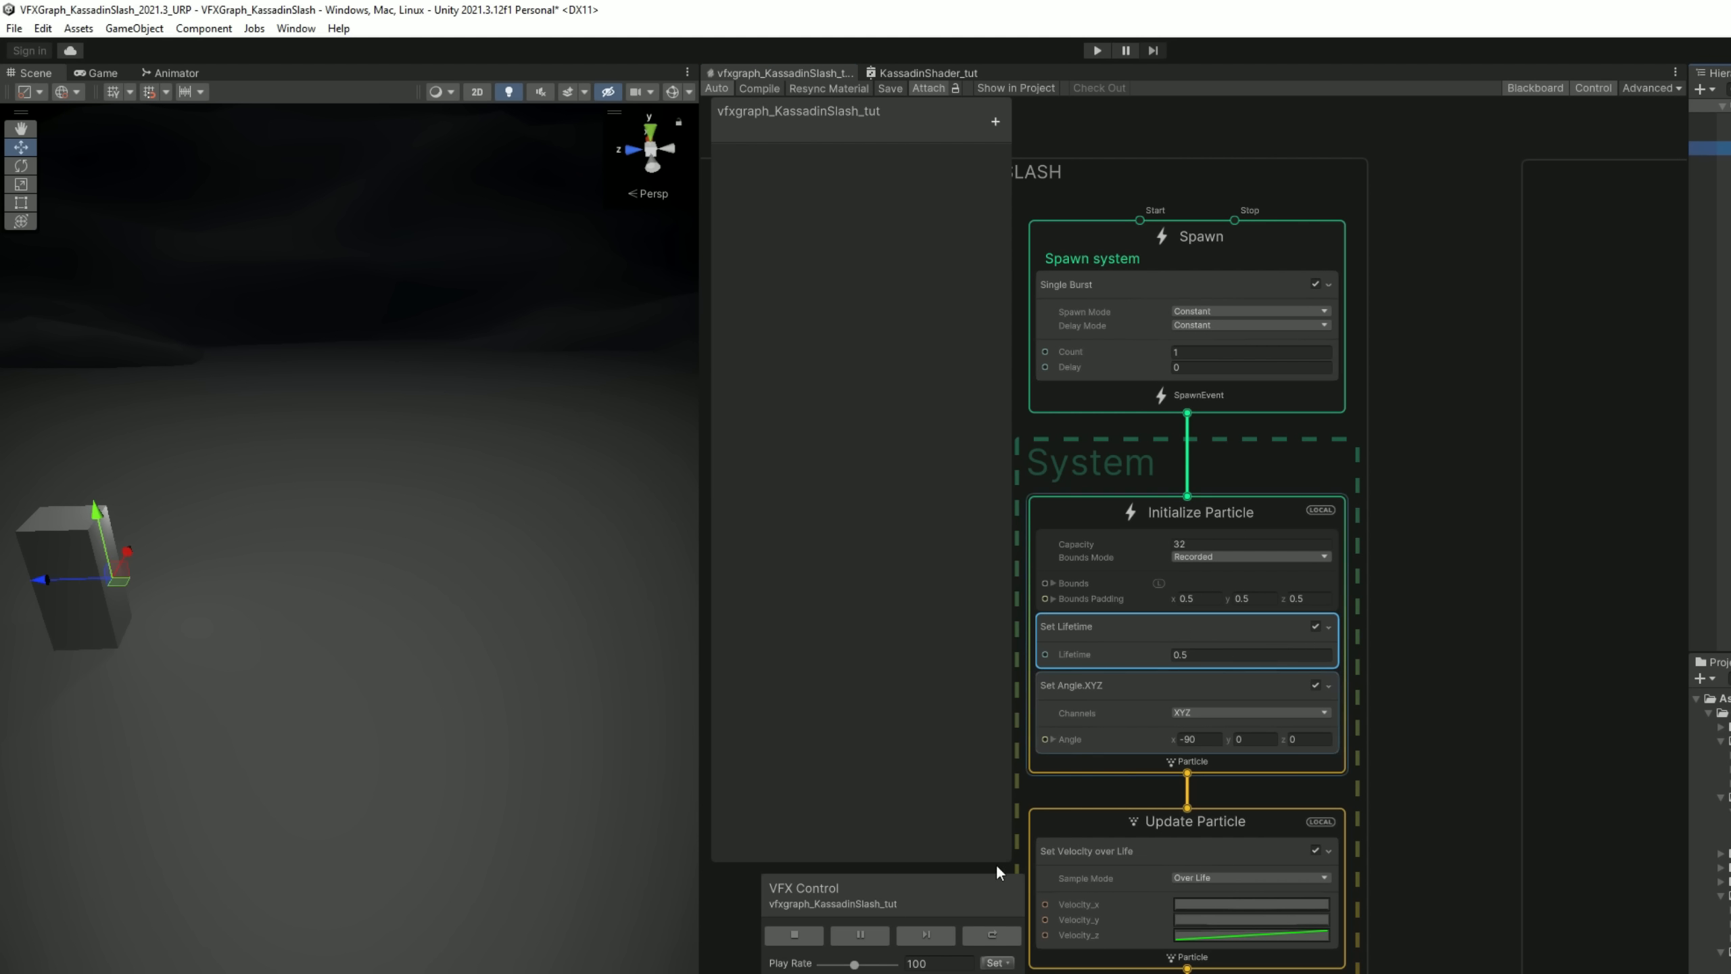
click(613, 971)
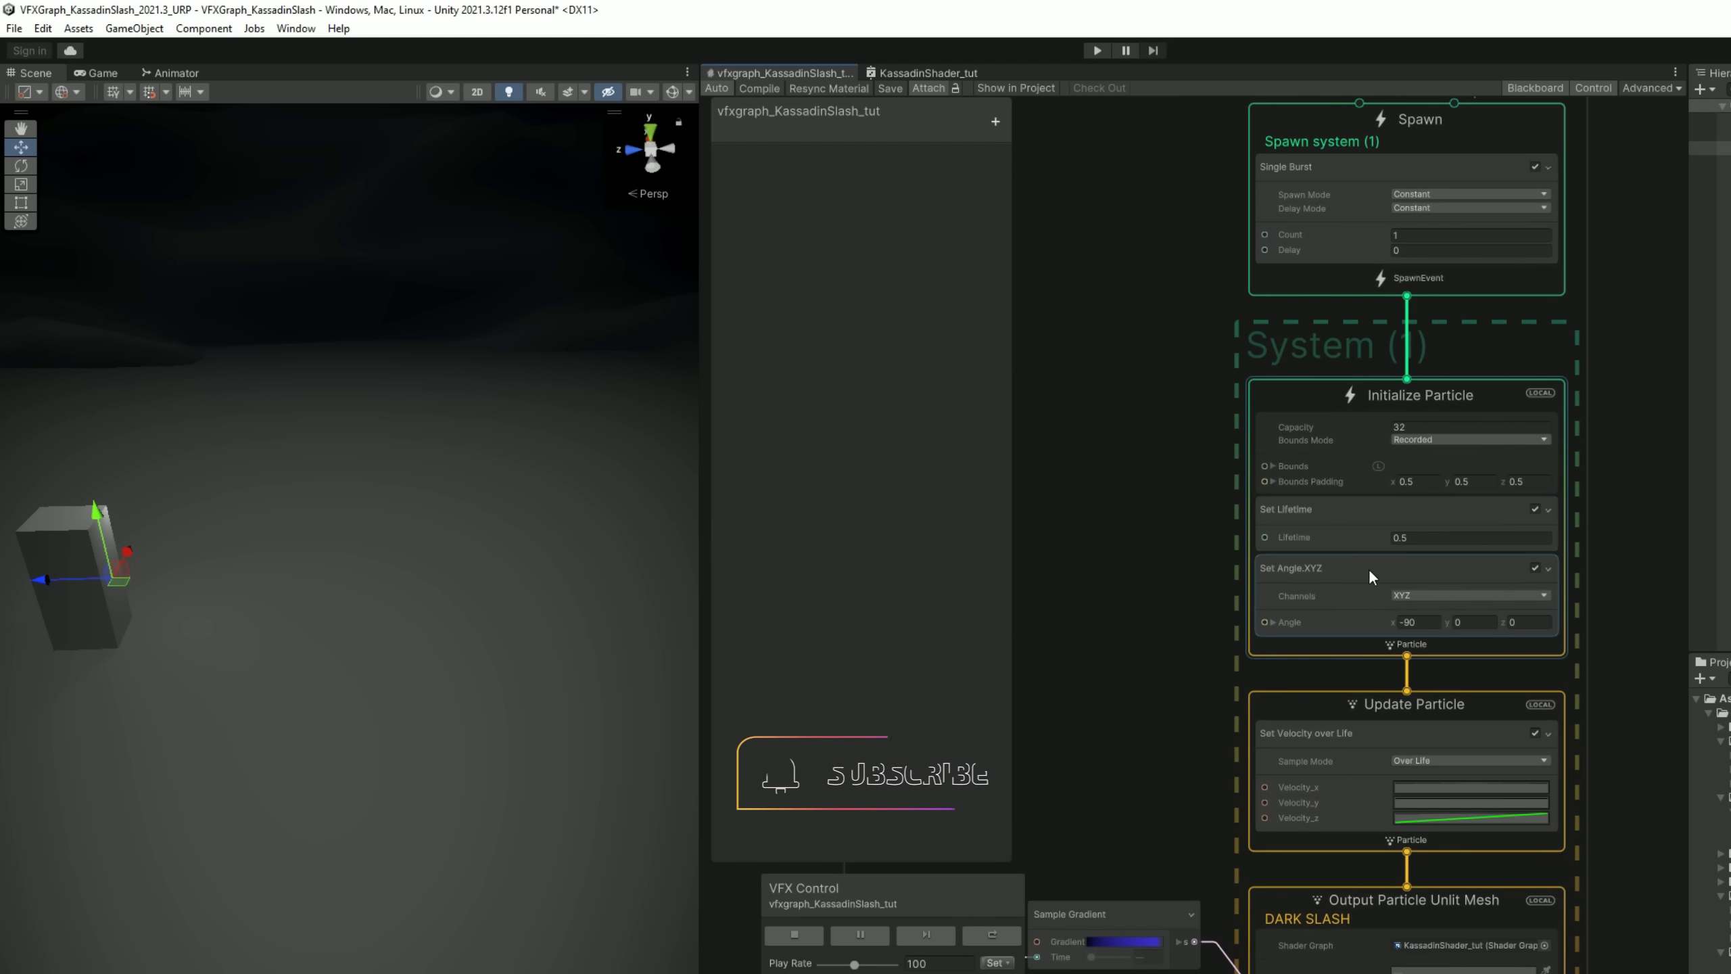
- Set the dark slash's lifetime to 0.7, reselect the effect object, and close the curve editor
click(1383, 539)
click(1724, 148)
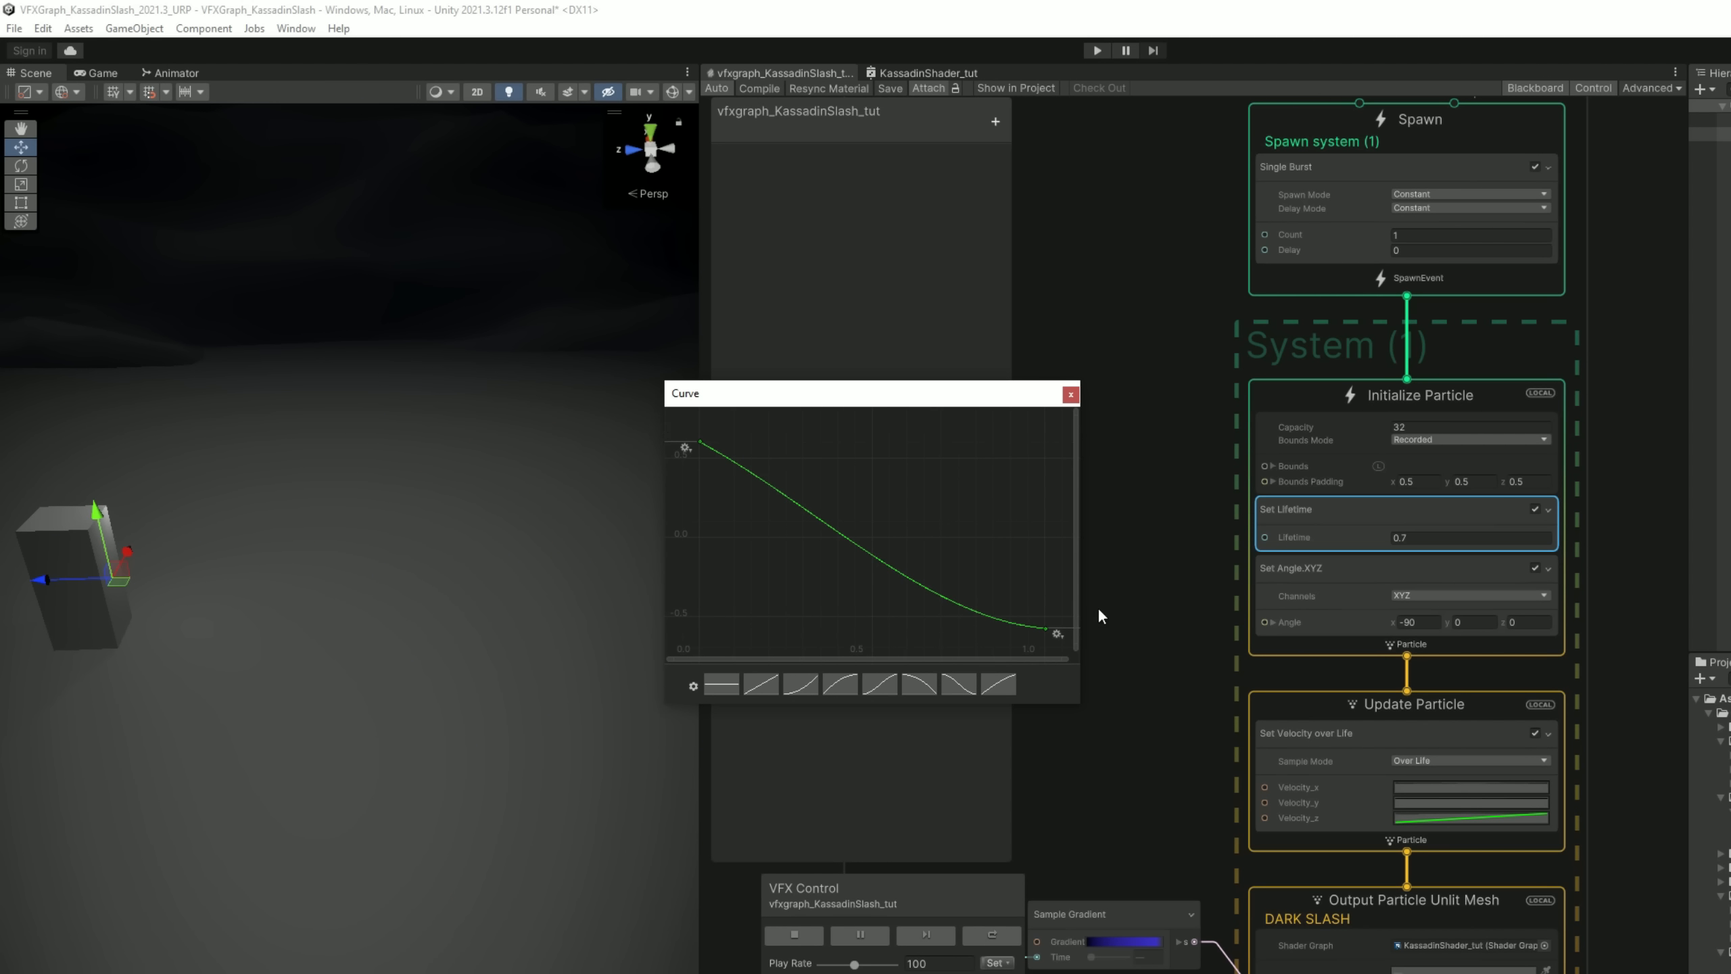
click(1071, 396)
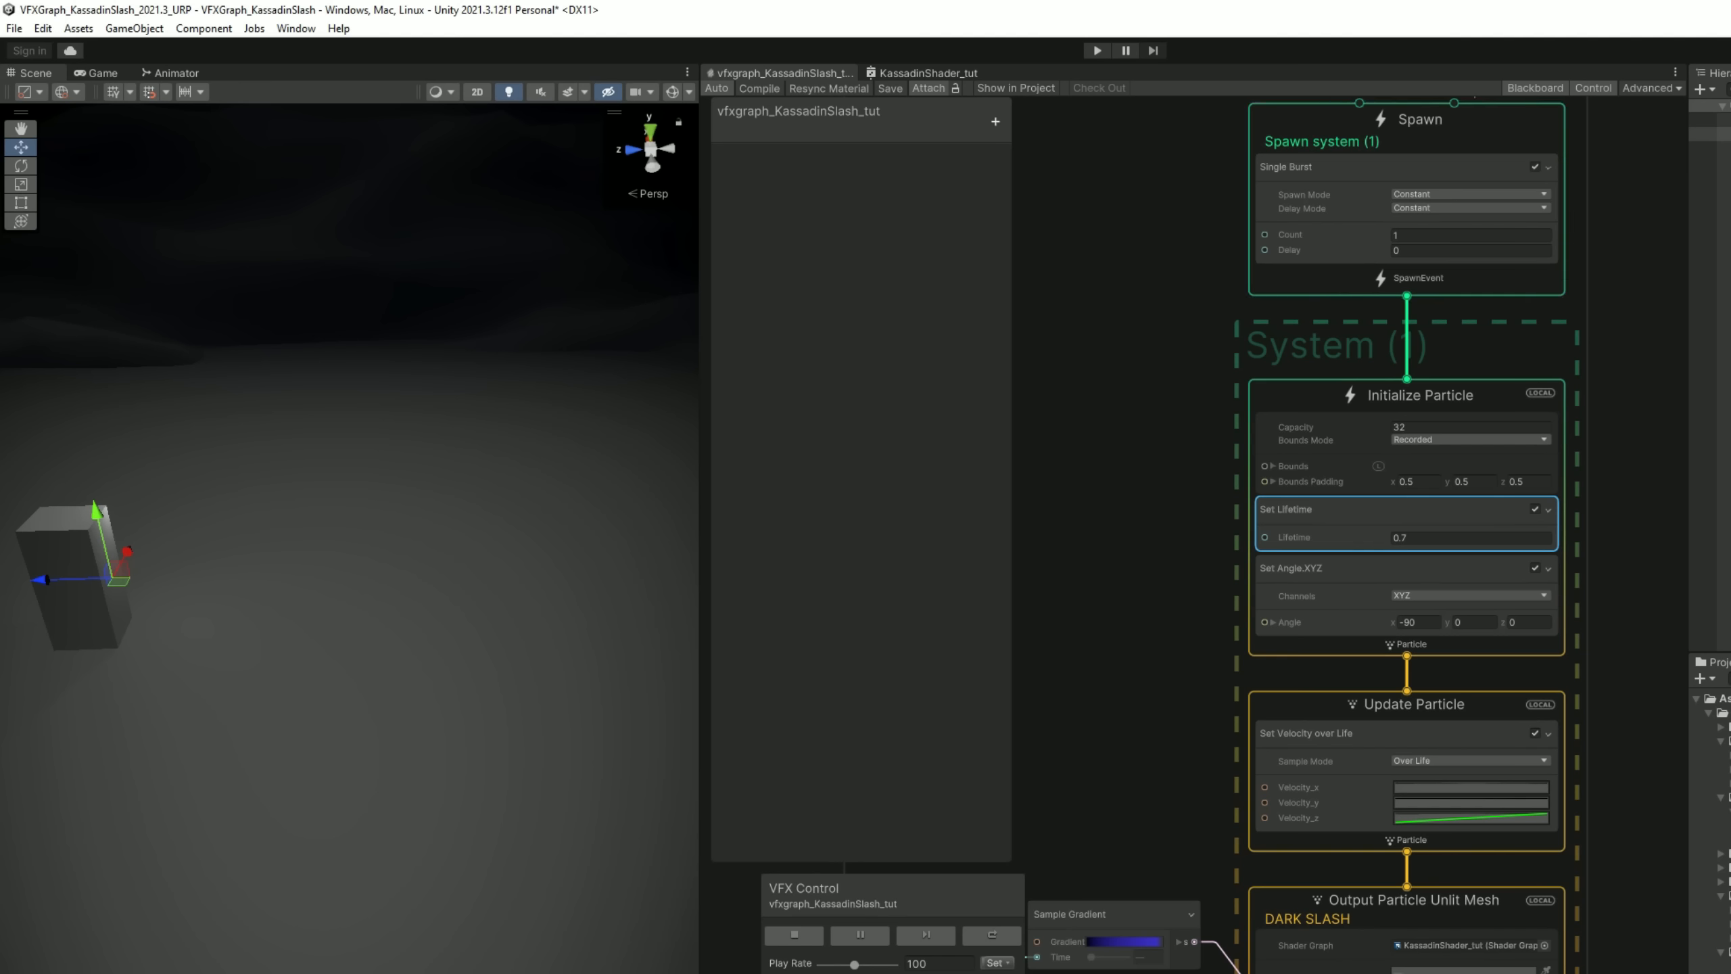